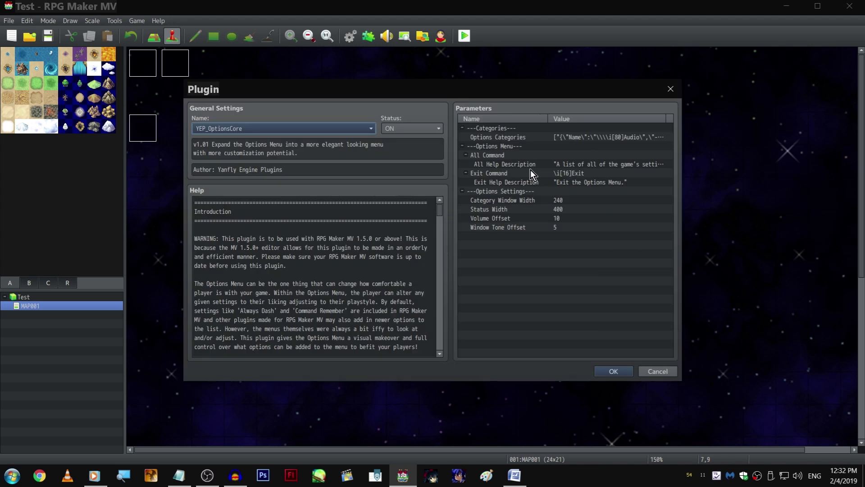
# - Review the All Command parameter of the YEP_OptionsCore plugin, closing the plugin settings and the plugin list
pyautogui.doubleClick(593, 158)
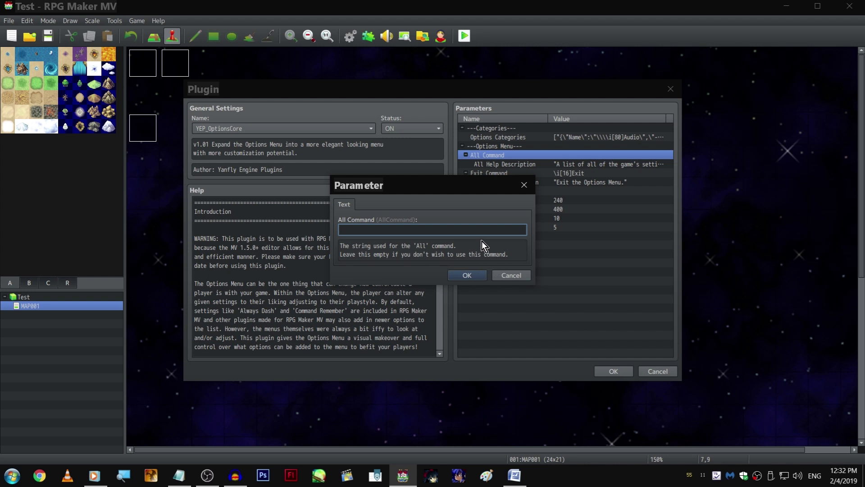
pyautogui.click(524, 186)
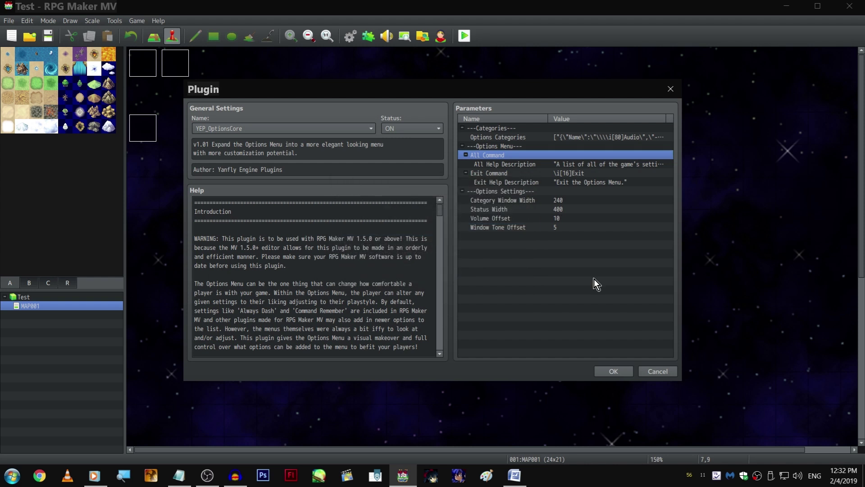
pyautogui.click(623, 370)
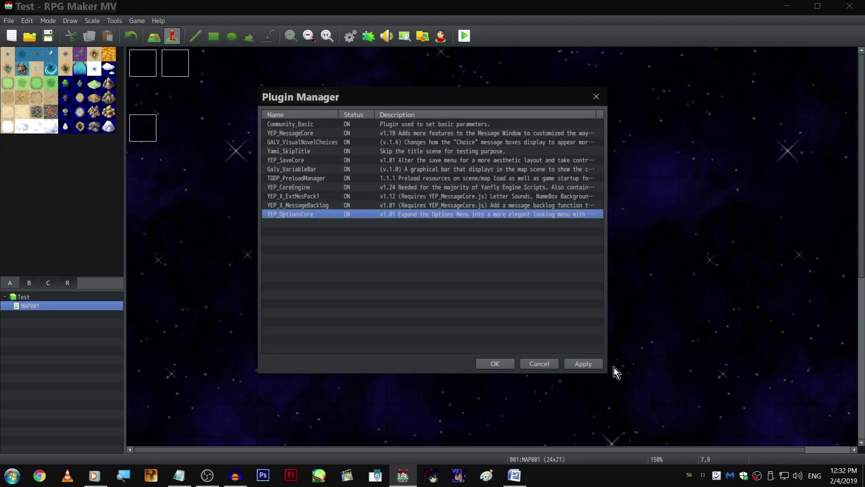
pyautogui.click(236, 477)
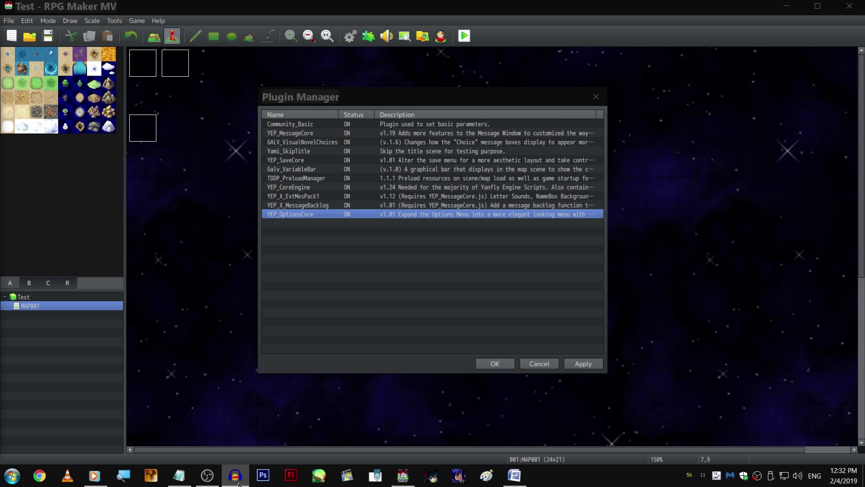
pyautogui.click(435, 249)
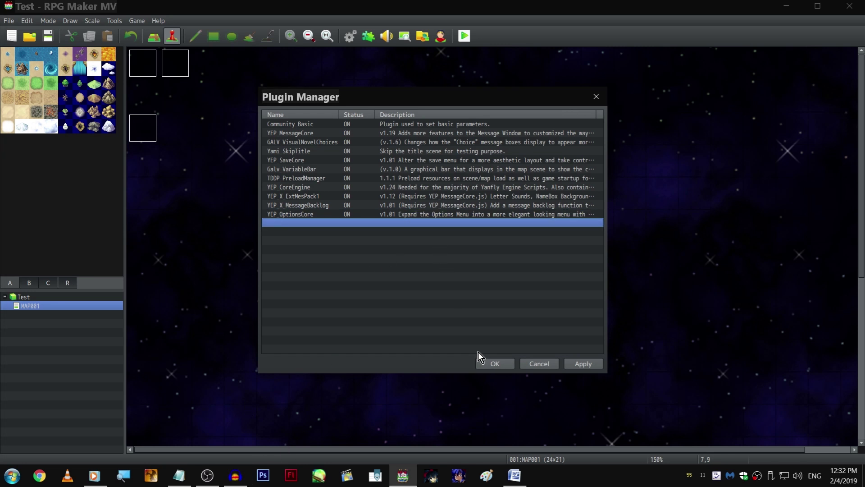
pyautogui.click(493, 361)
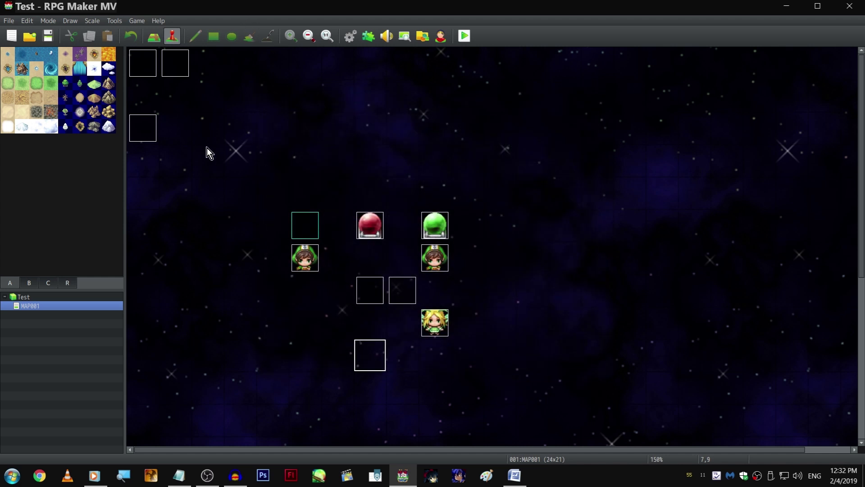
# - Examine the commands on page 3 of the Scene 1, 2, 3, 4 event, including the name-check conditional branch near its end
pyautogui.doubleClick(149, 120)
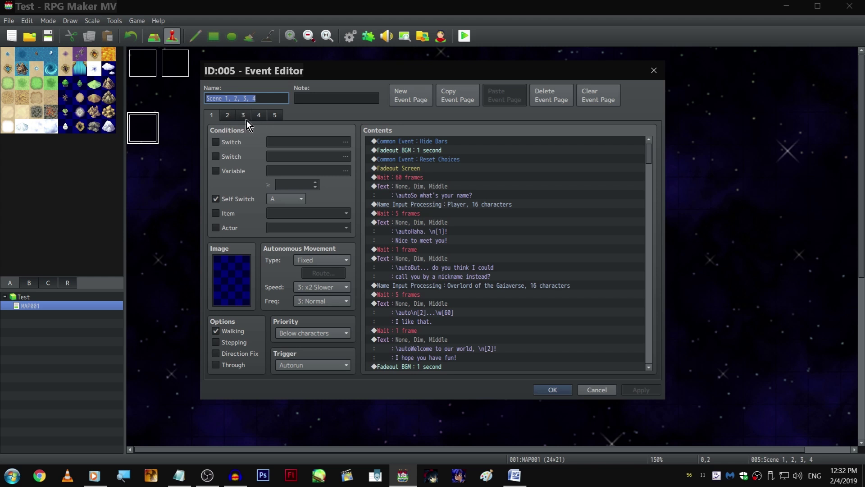
pyautogui.click(243, 116)
pyautogui.scroll(-15, 545, 205)
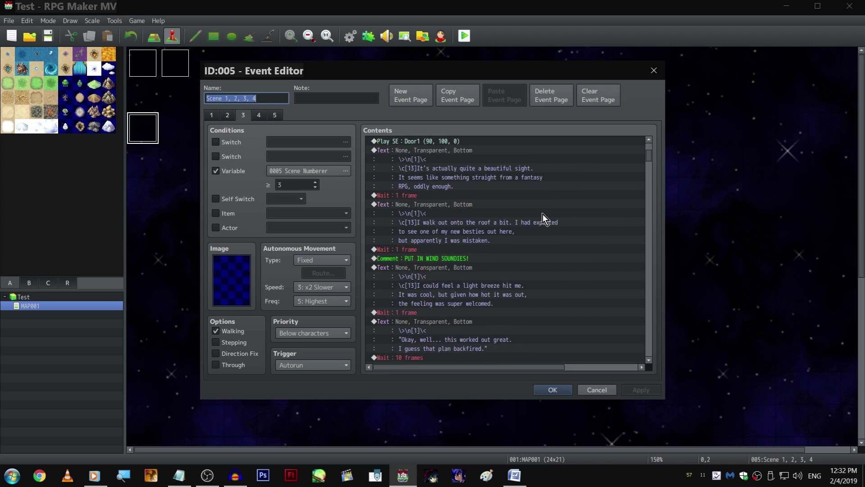
pyautogui.scroll(-5, 544, 207)
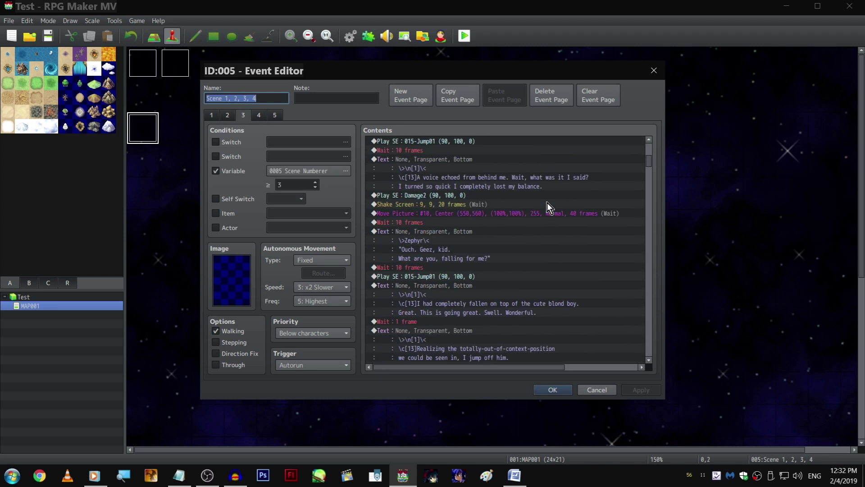
pyautogui.scroll(-8, 564, 207)
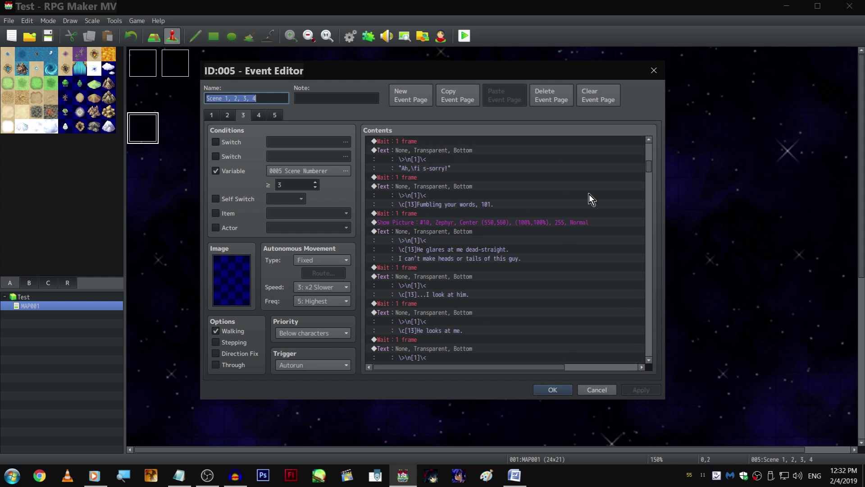
pyautogui.scroll(-7, 562, 202)
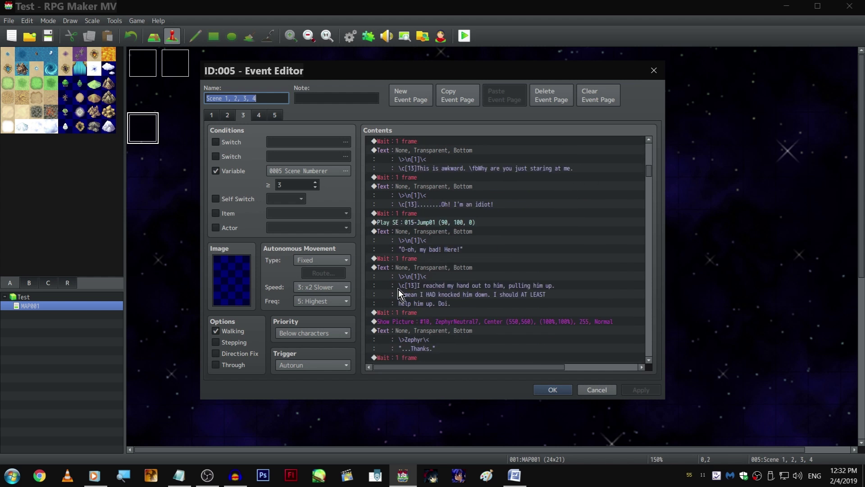
pyautogui.scroll(-10, 629, 272)
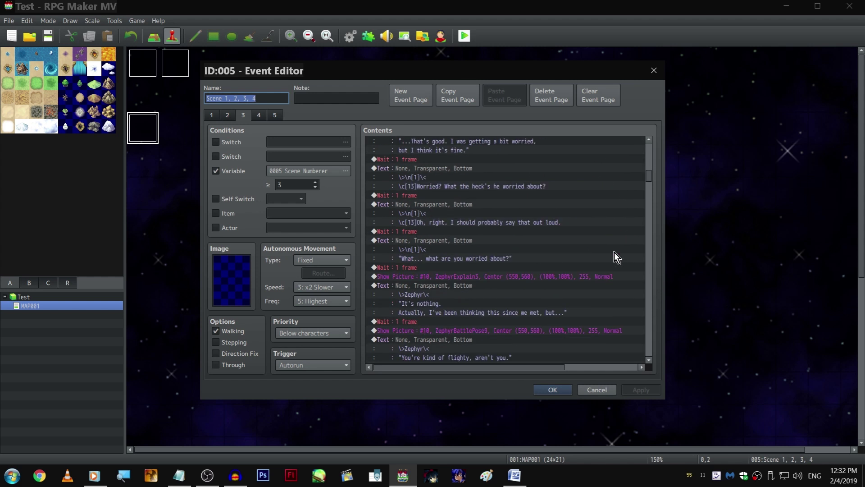
pyautogui.scroll(-15, 603, 246)
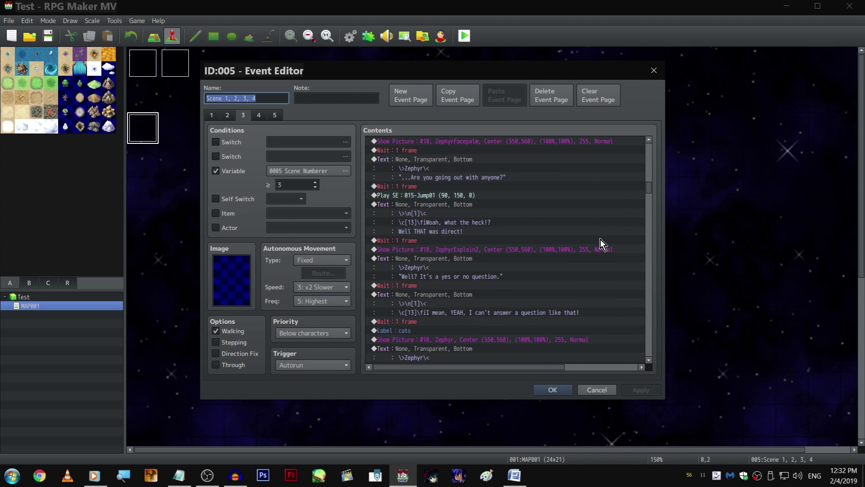
pyautogui.scroll(-6, 599, 236)
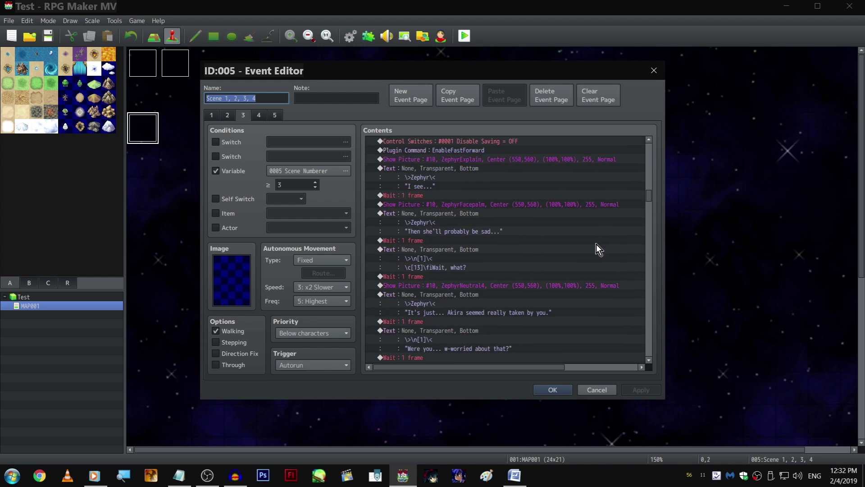
pyautogui.scroll(-8, 591, 315)
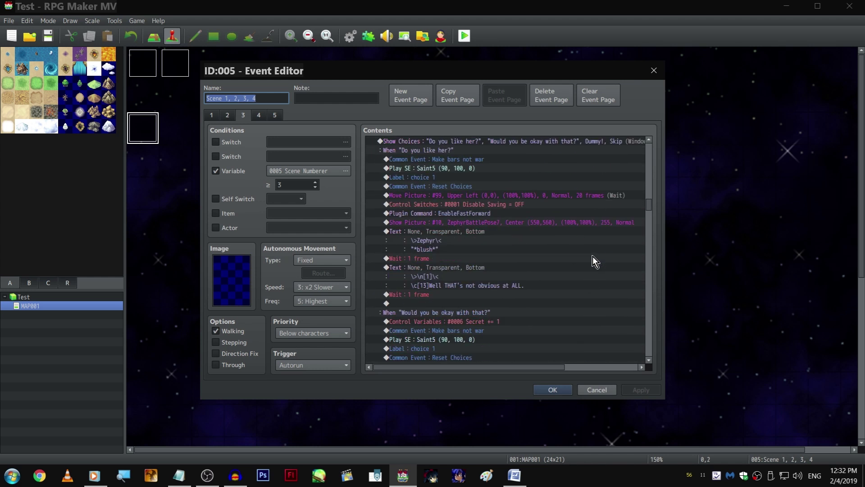
pyautogui.scroll(-8, 591, 255)
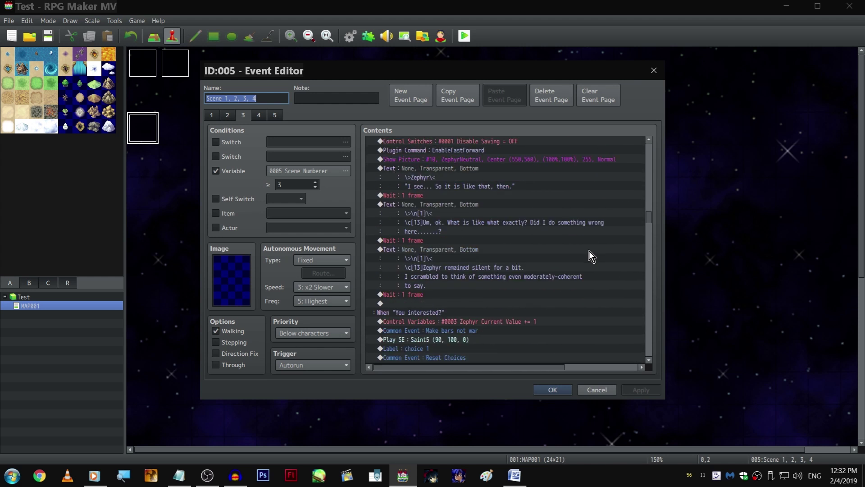
pyautogui.moveTo(648, 222); pyautogui.dragTo(646, 366)
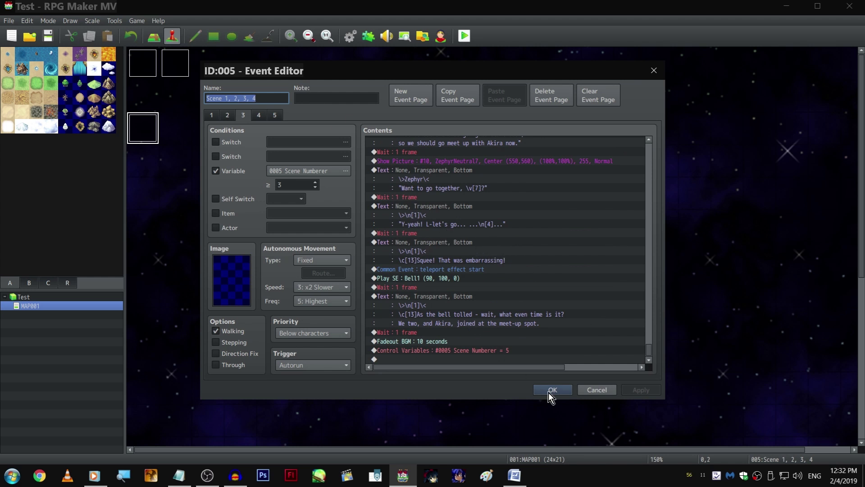
pyautogui.scroll(4, 594, 324)
pyautogui.moveTo(647, 347); pyautogui.dragTo(647, 337)
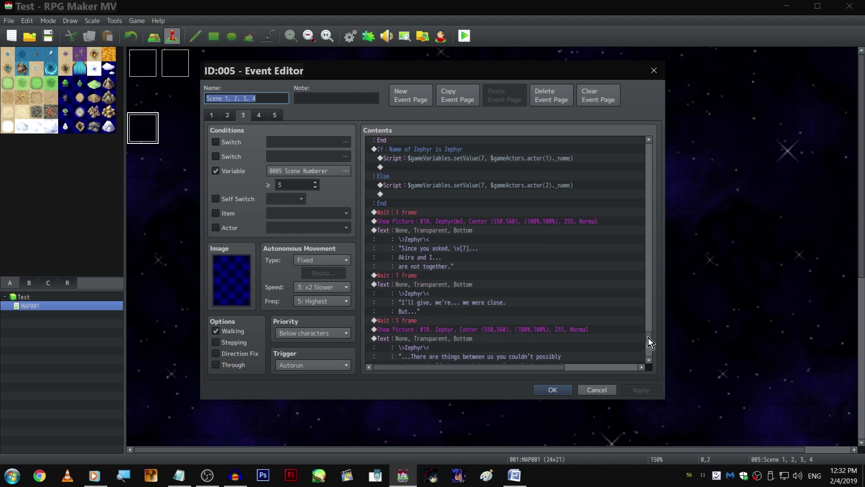
pyautogui.scroll(5, 549, 277)
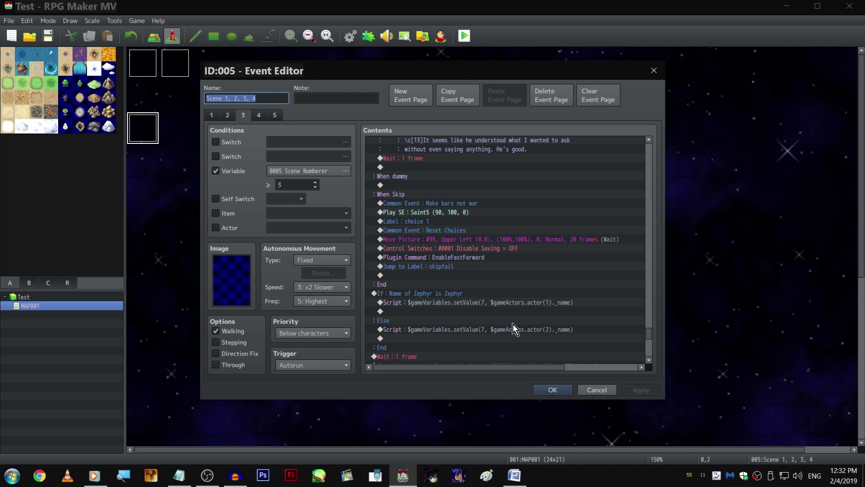
pyautogui.click(597, 390)
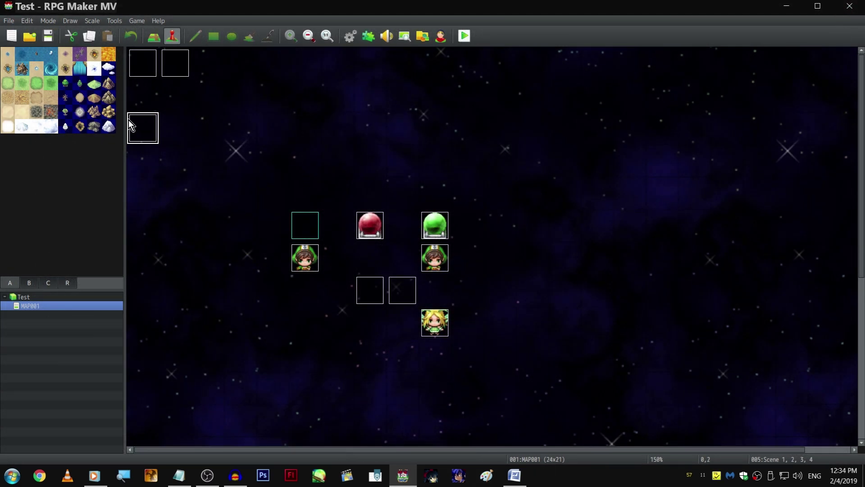
pyautogui.doubleClick(145, 134)
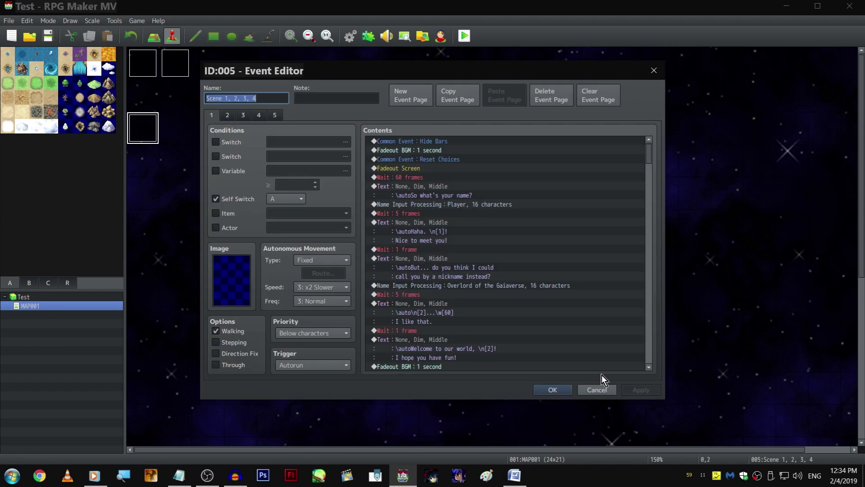
pyautogui.click(599, 390)
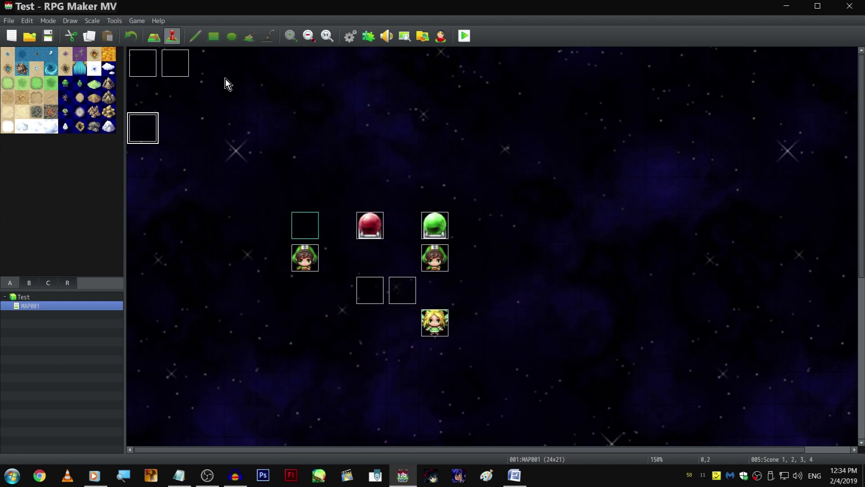
# - Create a new event at map cell 2,0 and copy the text $gameTemp.isPlaytest(); from a Script command without adding the command
pyautogui.click(204, 70)
pyautogui.doubleClick(204, 70)
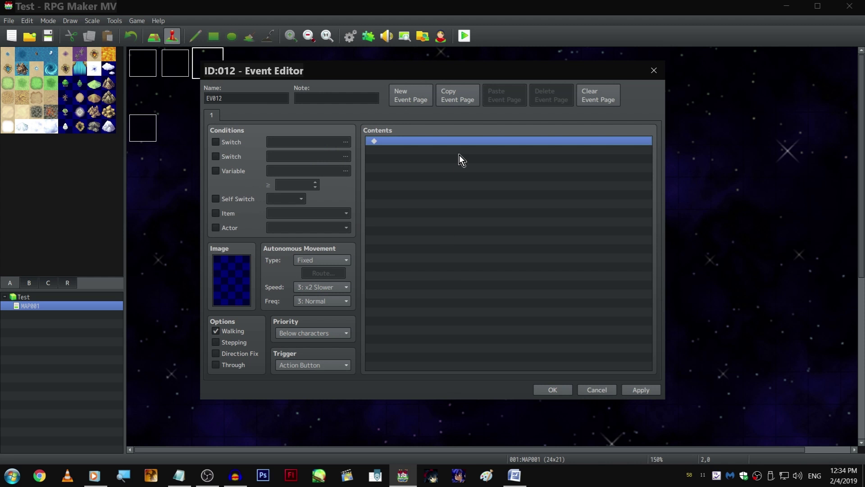
pyautogui.doubleClick(442, 141)
pyautogui.click(434, 117)
pyautogui.click(580, 353)
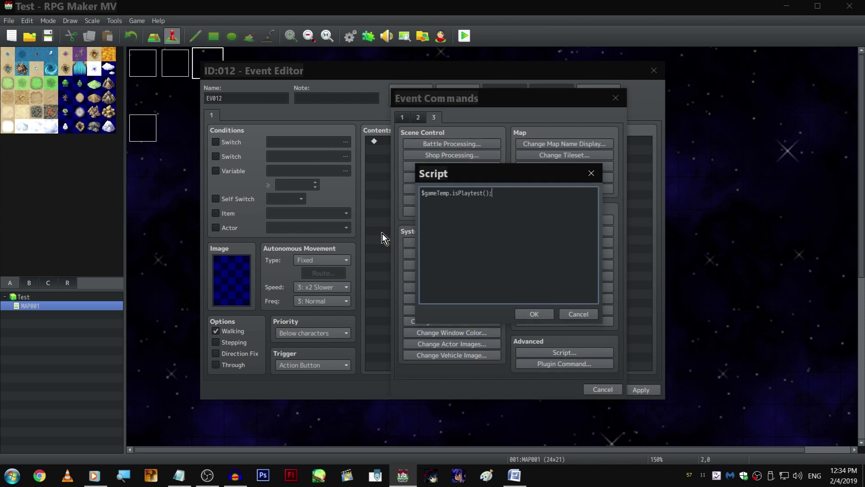
pyautogui.click(528, 256)
pyautogui.hotkey('ctrl', 'a')
pyautogui.hotkey('ctrl', 'c')
pyautogui.click(579, 314)
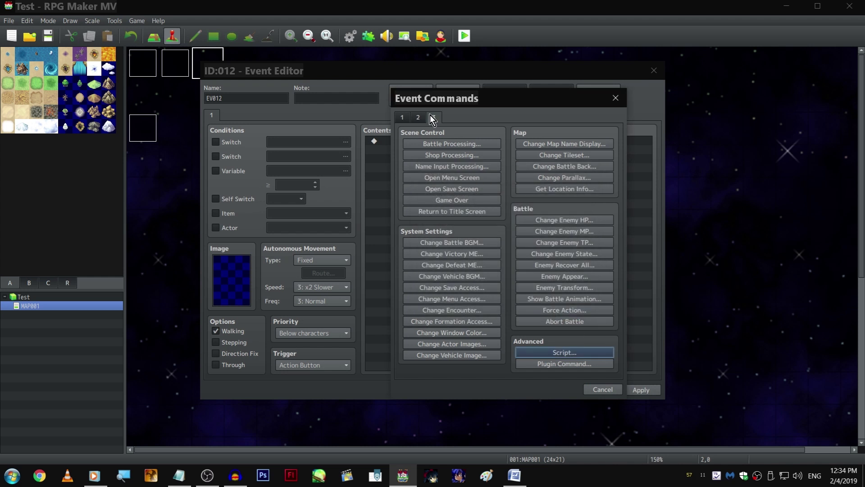
# - Add a conditional branch to the new event with the script condition $gameTemp.isPlaytest(); and an else branch, and save the event
pyautogui.click(402, 117)
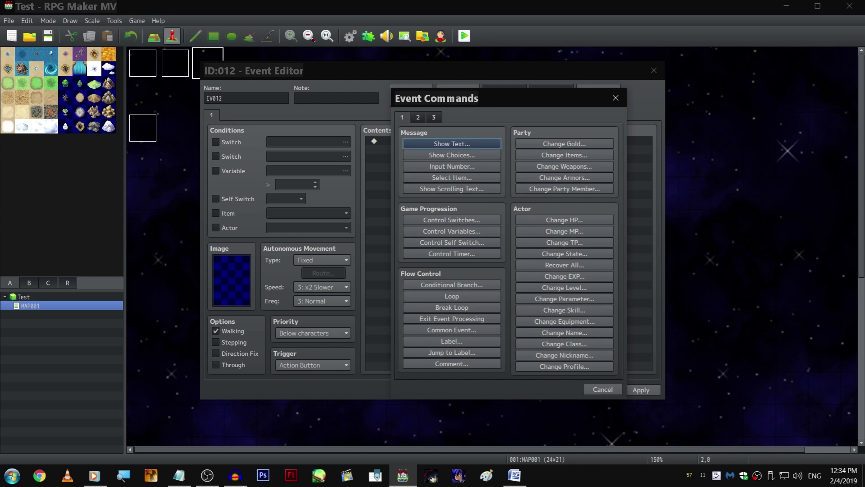
pyautogui.click(94, 475)
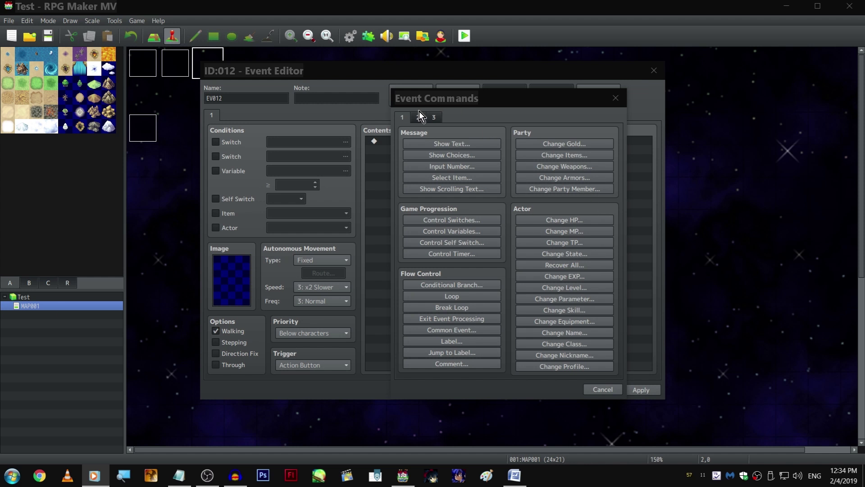
pyautogui.click(459, 114)
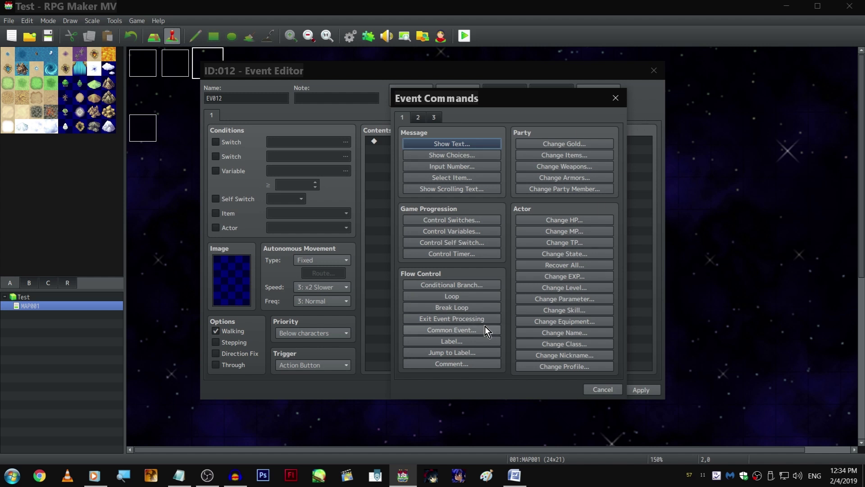
pyautogui.click(485, 285)
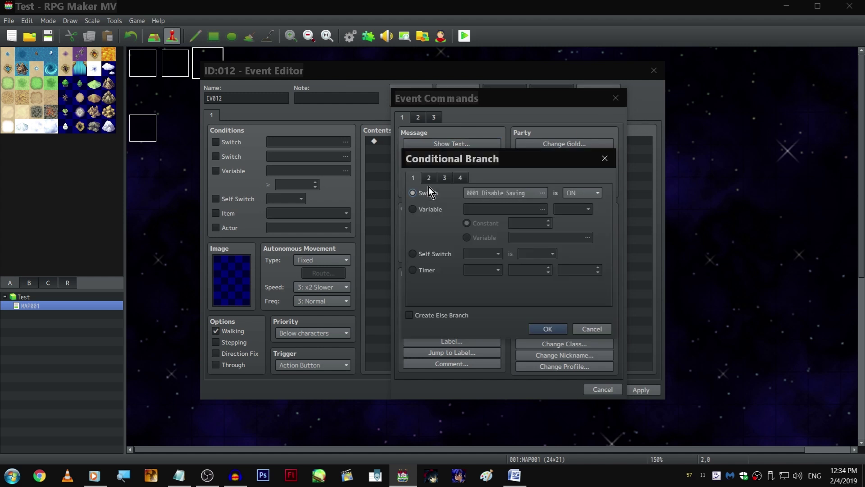
pyautogui.click(458, 178)
pyautogui.click(423, 294)
pyautogui.hotkey('ctrl', 'v')
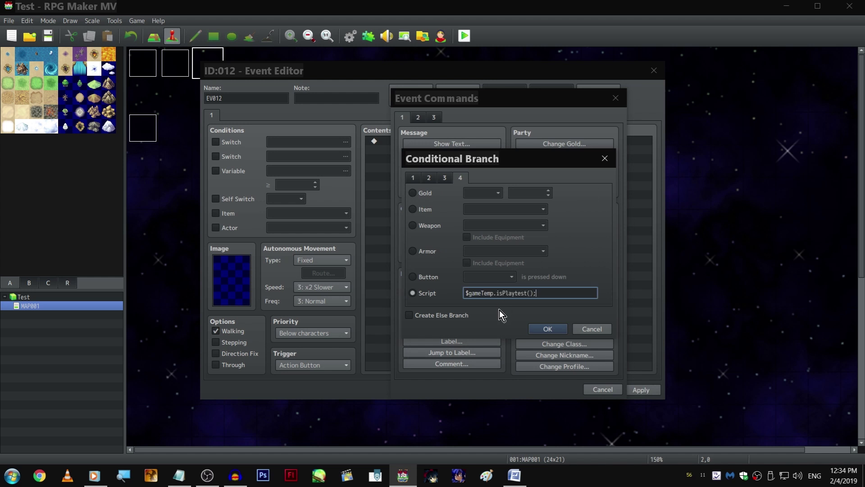
pyautogui.click(464, 314)
pyautogui.click(540, 329)
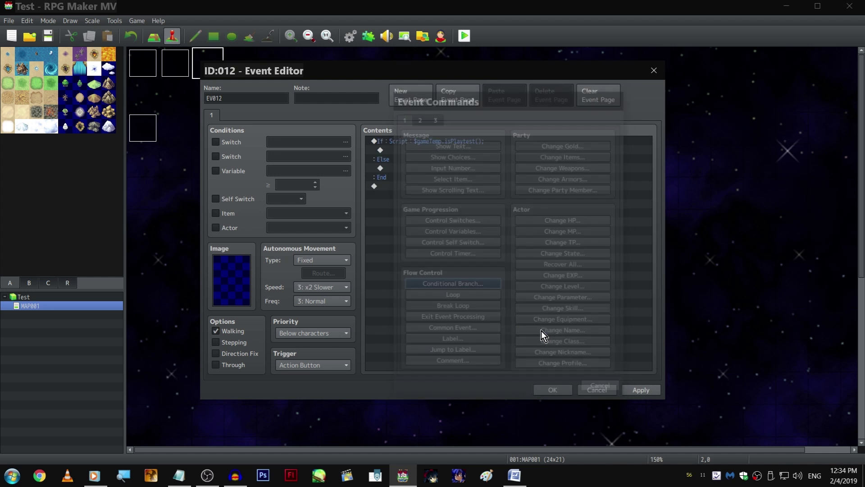
pyautogui.click(553, 389)
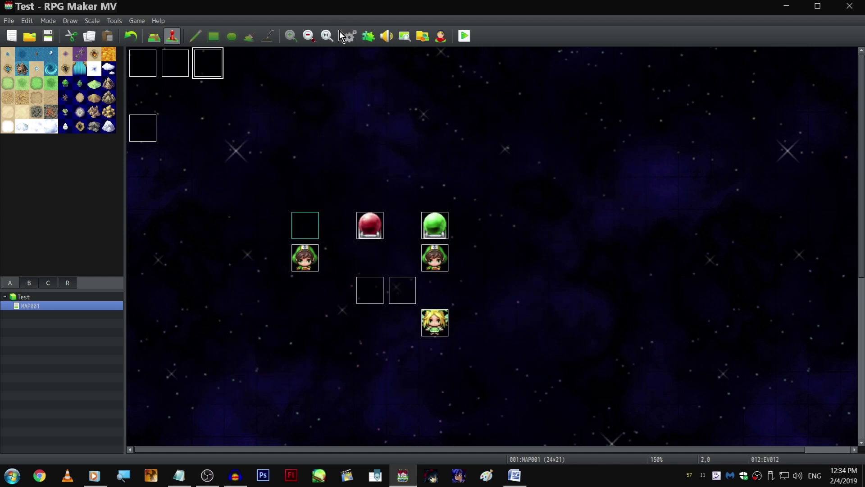
# - Set the maximum number of actors in the database to 16
pyautogui.click(350, 36)
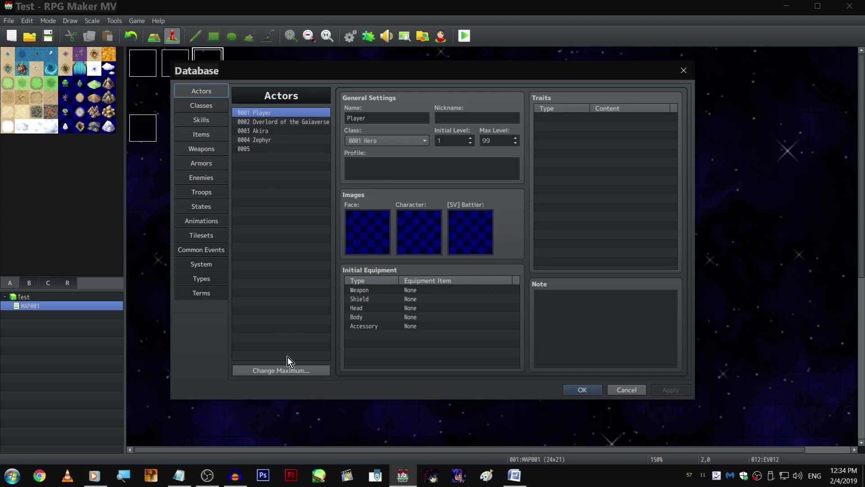
pyautogui.click(290, 371)
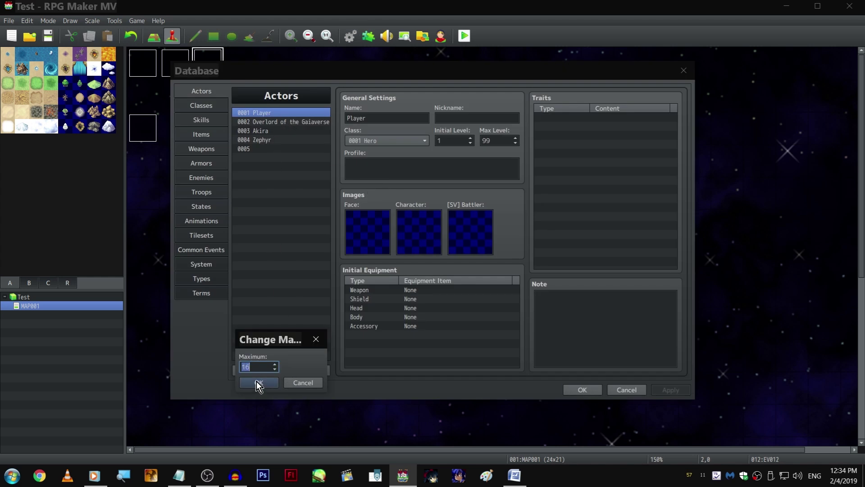
pyautogui.click(256, 381)
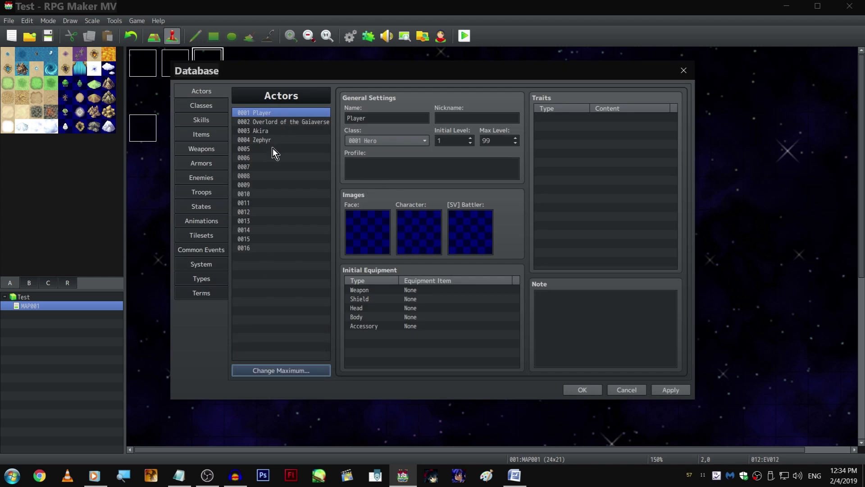
# - Name actors 0005, 0006 and 0007 as +1-Z, +1-A and +1-S
pyautogui.click(273, 149)
pyautogui.click(390, 117)
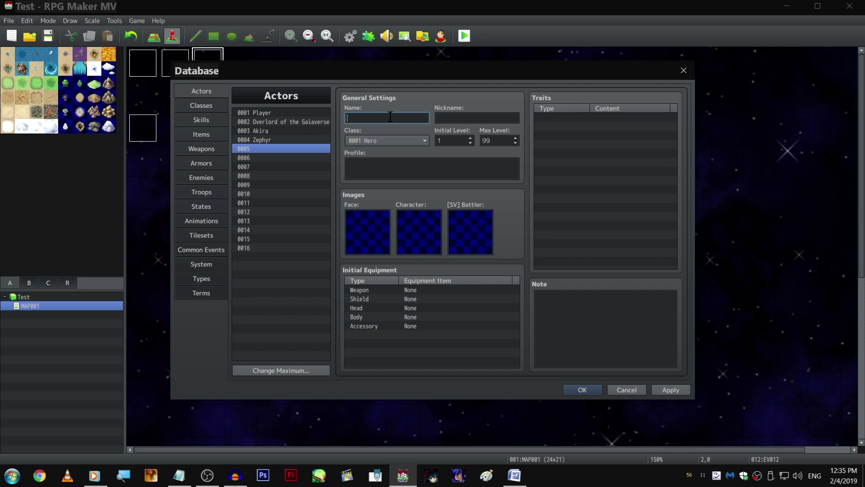
pyautogui.write('+1-Z')
pyautogui.click(293, 157)
pyautogui.click(387, 118)
pyautogui.write('+1')
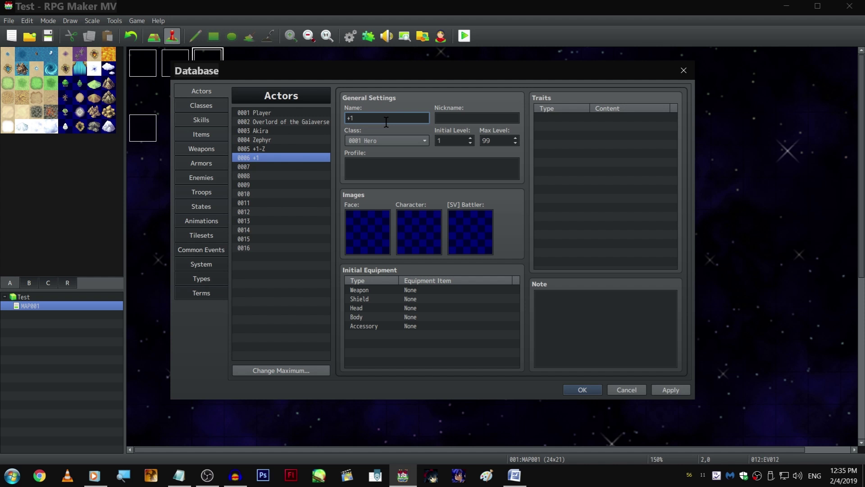
pyautogui.write('-A')
pyautogui.click(295, 166)
pyautogui.click(357, 119)
pyautogui.write('+1-S')
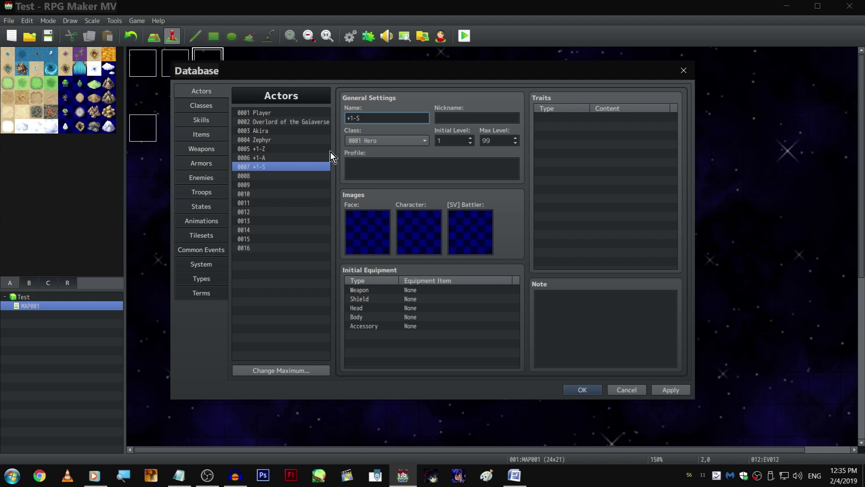
pyautogui.moveTo(325, 153); pyautogui.dragTo(326, 163)
# - Set the maximum number of actors to 7 and save the database changes
pyautogui.click(322, 373)
pyautogui.write('7')
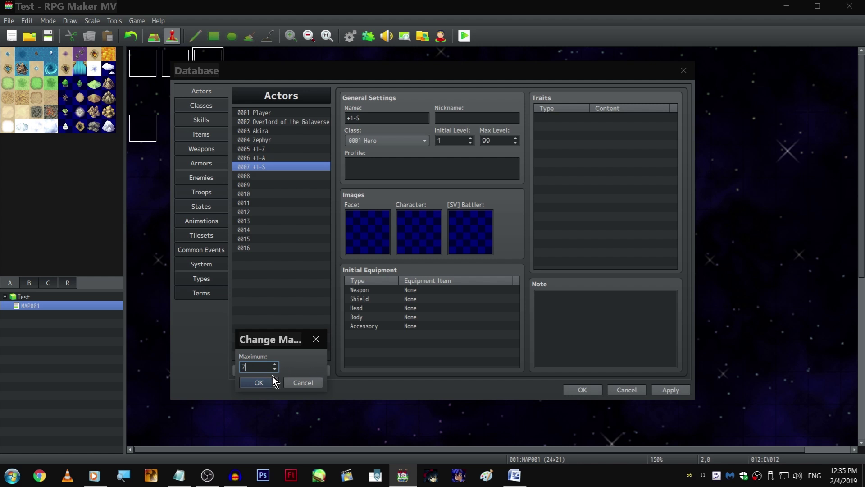
pyautogui.click(268, 378)
pyautogui.click(593, 393)
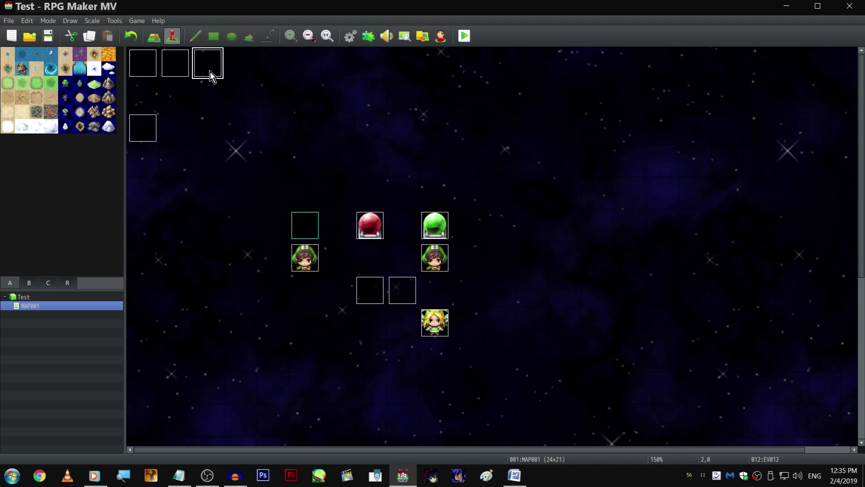
# - Add a Change Name command with a blank name for actor 0005 +1-Z in the else branch of event EV012
pyautogui.press('Return')
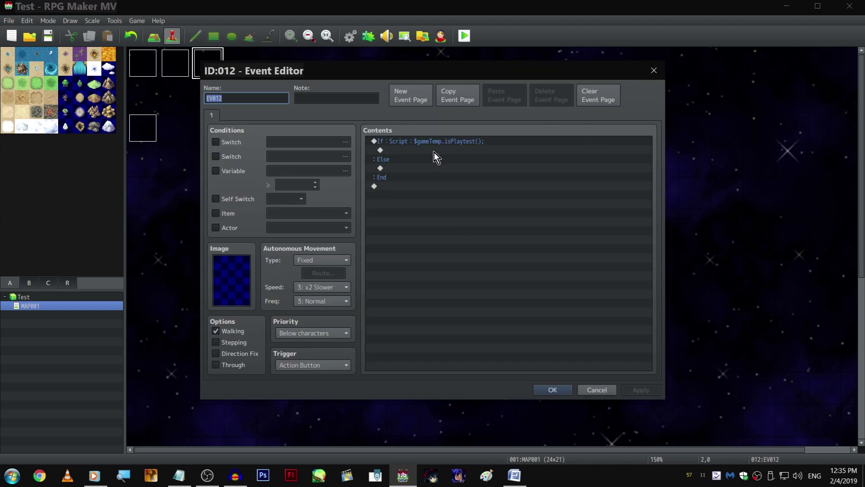
pyautogui.click(458, 150)
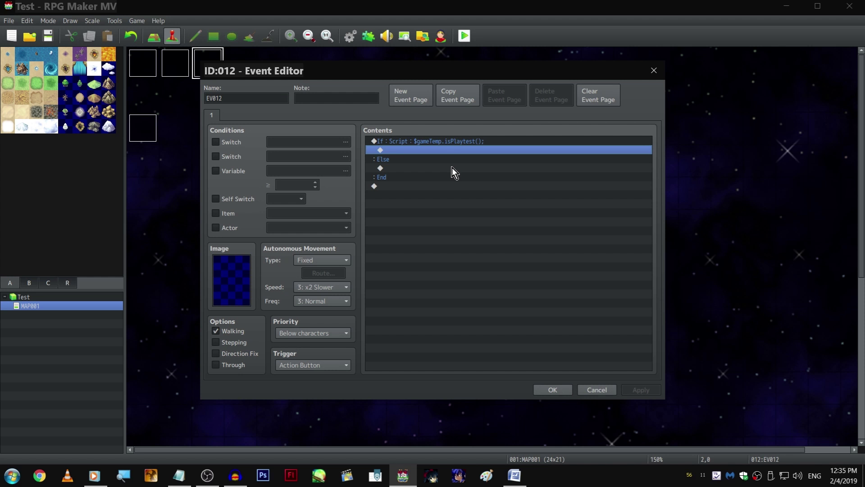
pyautogui.doubleClick(404, 169)
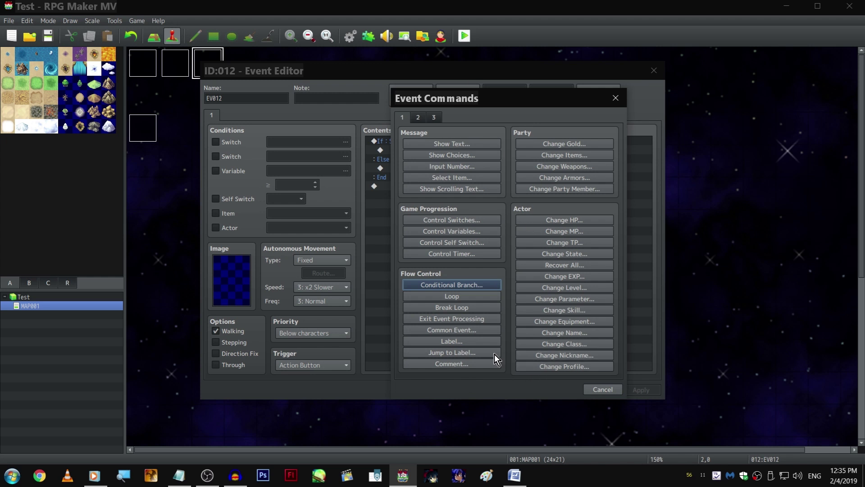
pyautogui.click(432, 117)
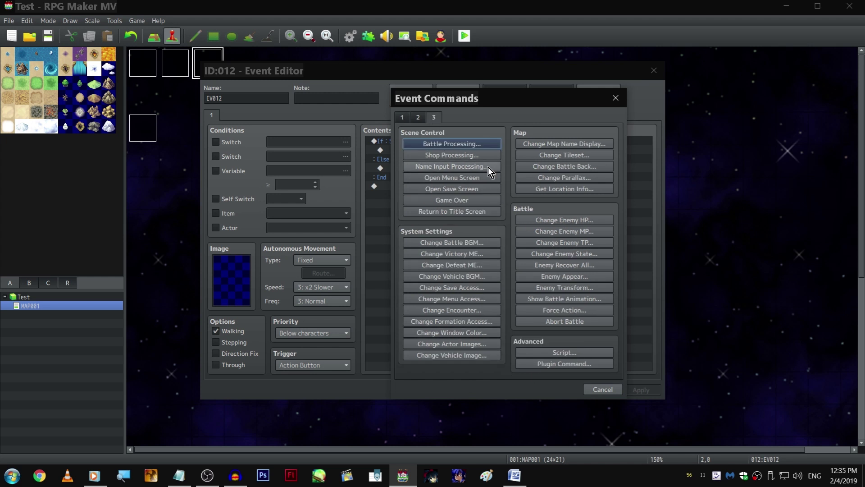
pyautogui.click(401, 116)
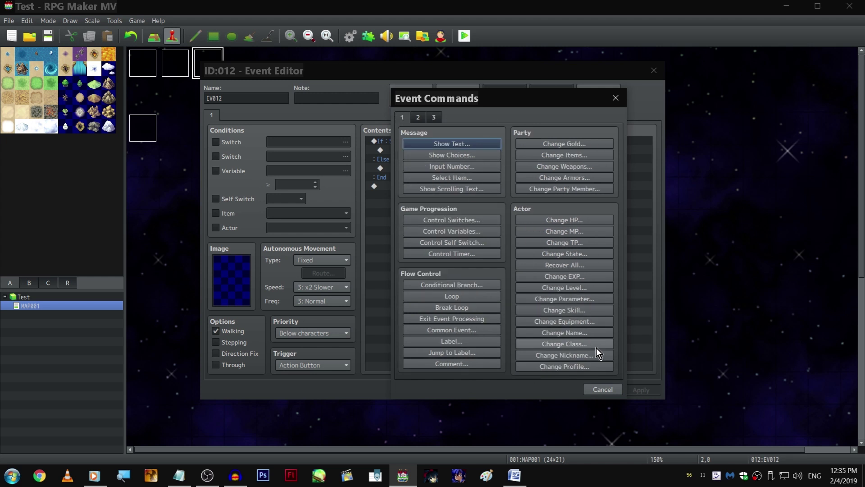
pyautogui.click(588, 334)
pyautogui.click(529, 235)
pyautogui.click(530, 285)
pyautogui.click(493, 279)
# - Duplicate the Change Name command twice in the else branch, assigning the copies to actors +1-A and +1-S
pyautogui.click(445, 170)
pyautogui.hotkey('ctrl', 'c')
pyautogui.hotkey('ctrl', 'v')
pyautogui.doubleClick(462, 177)
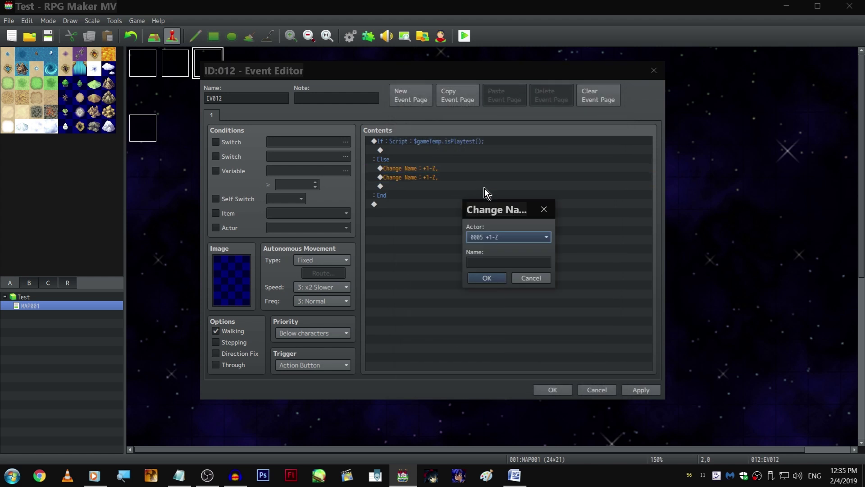
pyautogui.scroll(-1, 496, 235)
pyautogui.click(493, 279)
pyautogui.hotkey('ctrl', 'c')
pyautogui.hotkey('ctrl', 'v')
pyautogui.press('space')
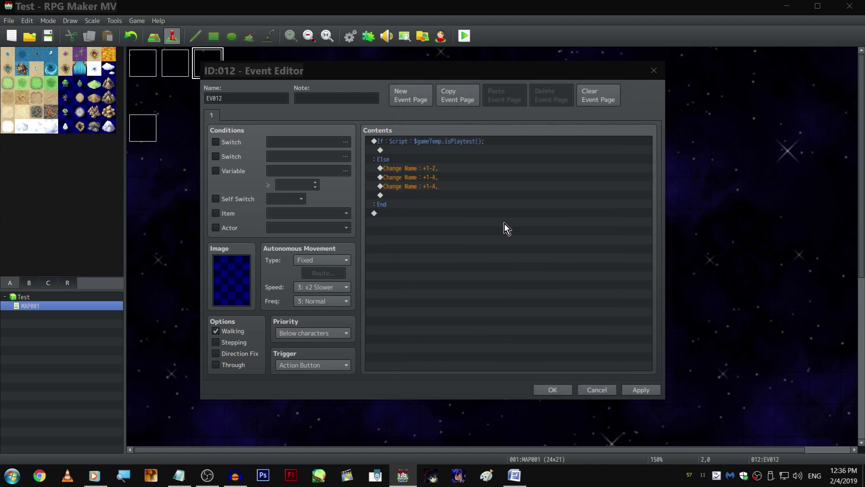
pyautogui.scroll(-1, 503, 237)
pyautogui.click(488, 278)
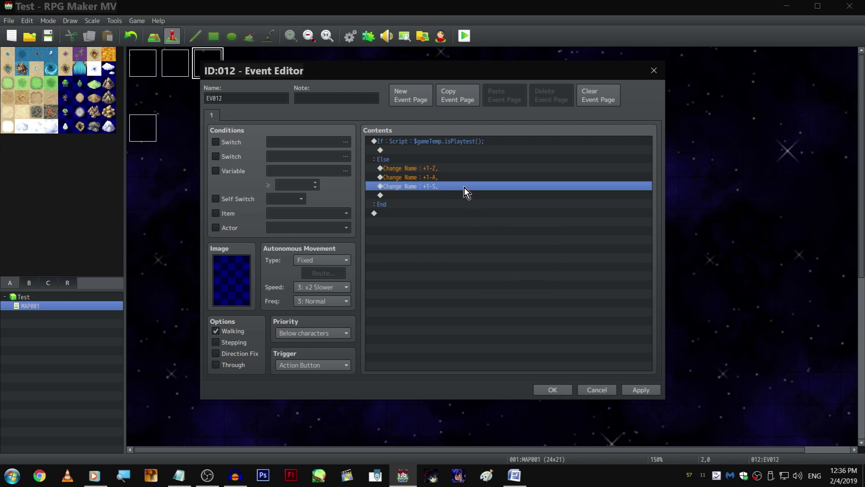
# - Set the event's trigger to Parallel, add an Erase Event command after the conditional branch, and save the event
pyautogui.scroll(-4, 321, 364)
pyautogui.click(428, 236)
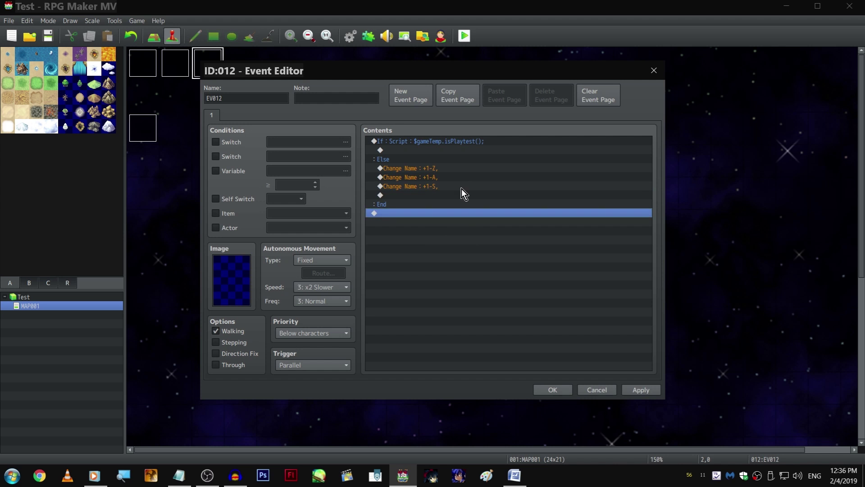
pyautogui.press('space')
pyautogui.click(475, 290)
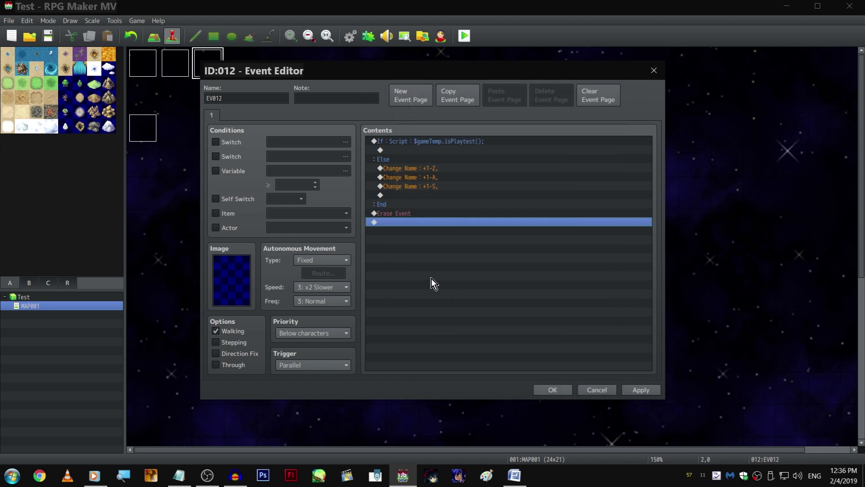
pyautogui.click(554, 390)
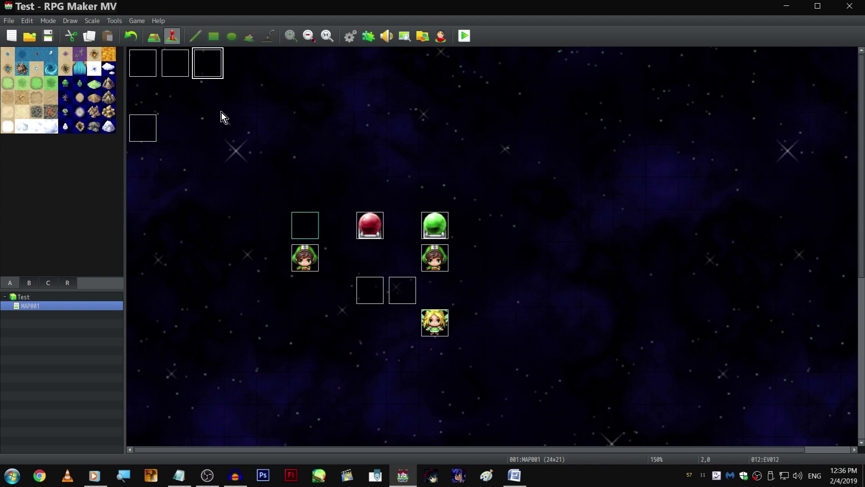
# - Review the conditional branch of event EV012 and close the event without changes
pyautogui.doubleClick(214, 70)
pyautogui.moveTo(495, 177); pyautogui.dragTo(480, 128)
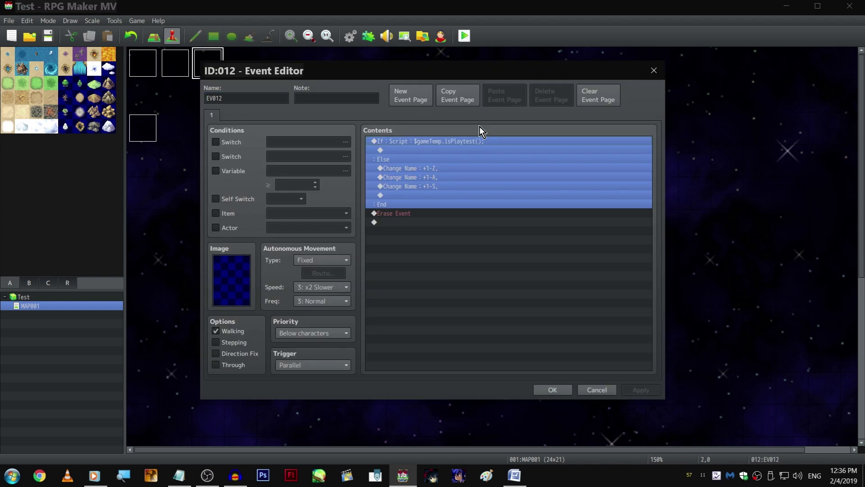
pyautogui.click(490, 312)
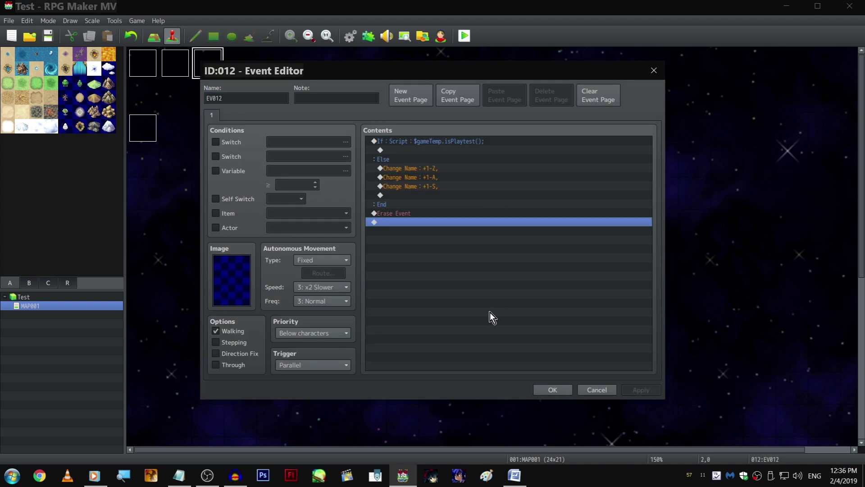
pyautogui.click(659, 74)
# - Open the Show Choices command containing "I'm dating someone." on page 3 of the Scene 1, 2, 3, 4 event
pyautogui.doubleClick(145, 128)
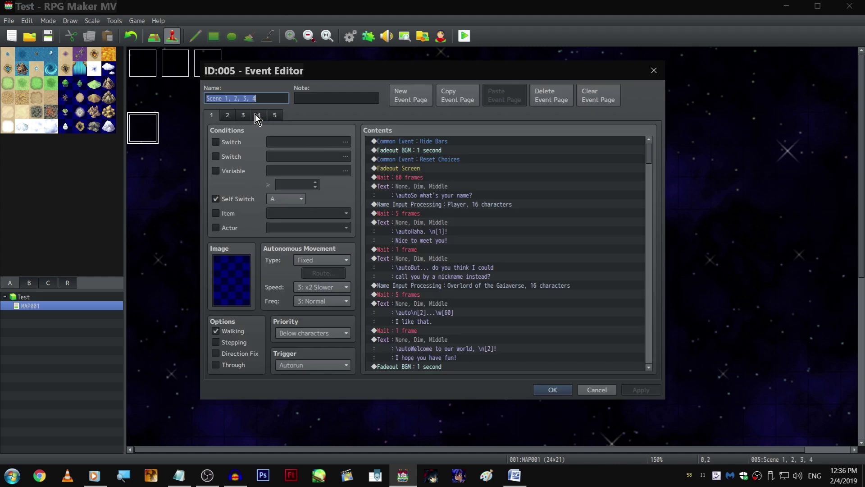
pyautogui.click(247, 116)
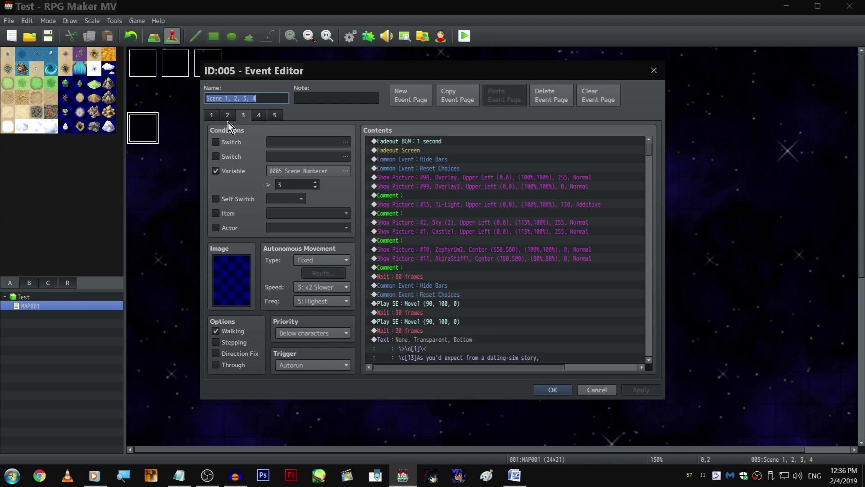
pyautogui.scroll(-15, 515, 246)
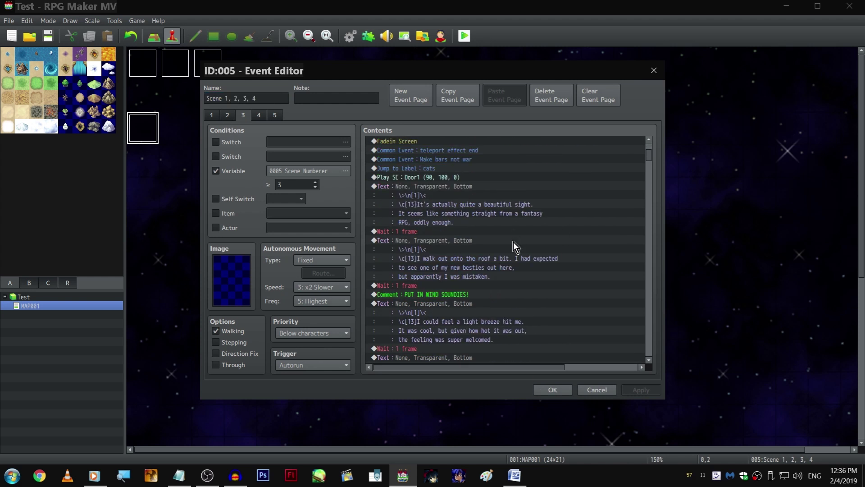
pyautogui.scroll(5, 514, 246)
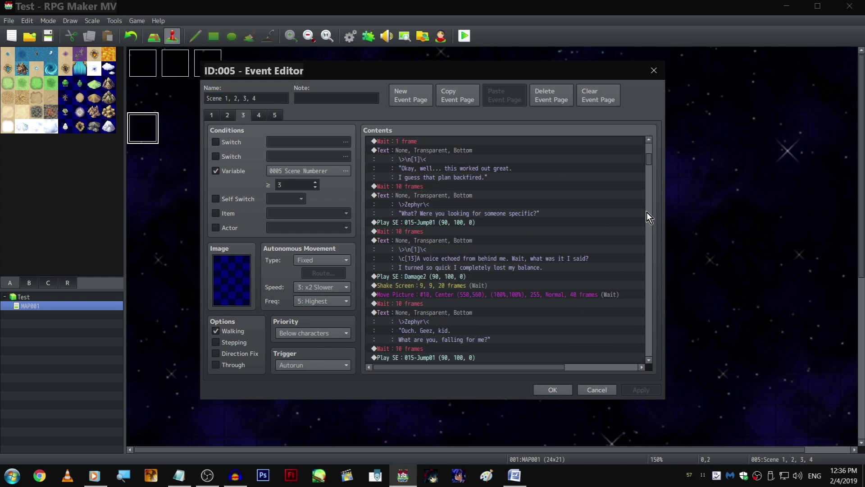
pyautogui.moveTo(651, 154)
pyautogui.mouseDown()
pyautogui.moveTo(651, 147)
pyautogui.moveTo(652, 169)
pyautogui.mouseUp()
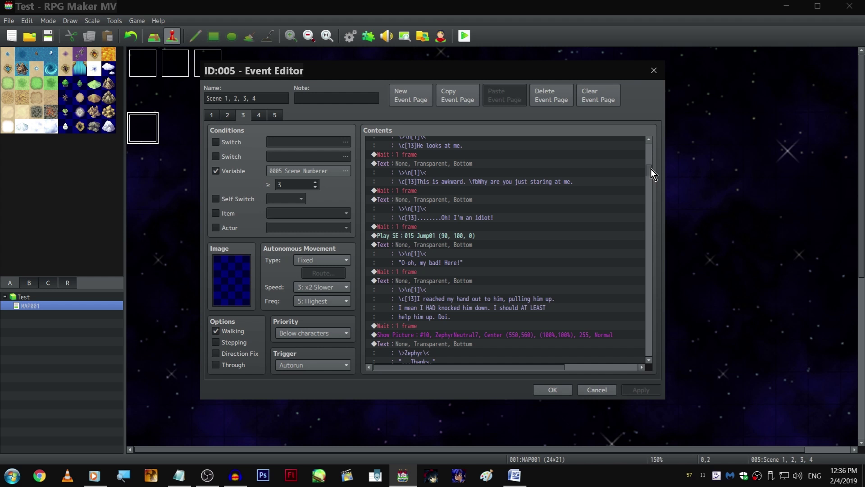
pyautogui.scroll(-10, 508, 256)
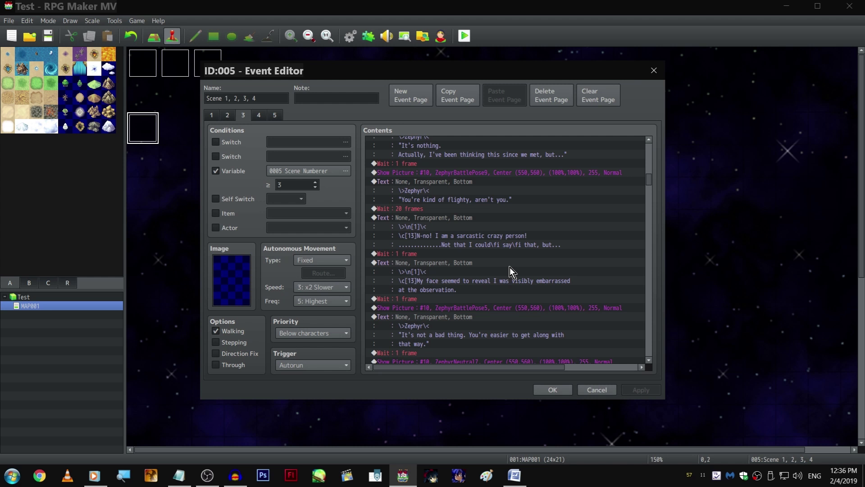
pyautogui.scroll(-10, 509, 266)
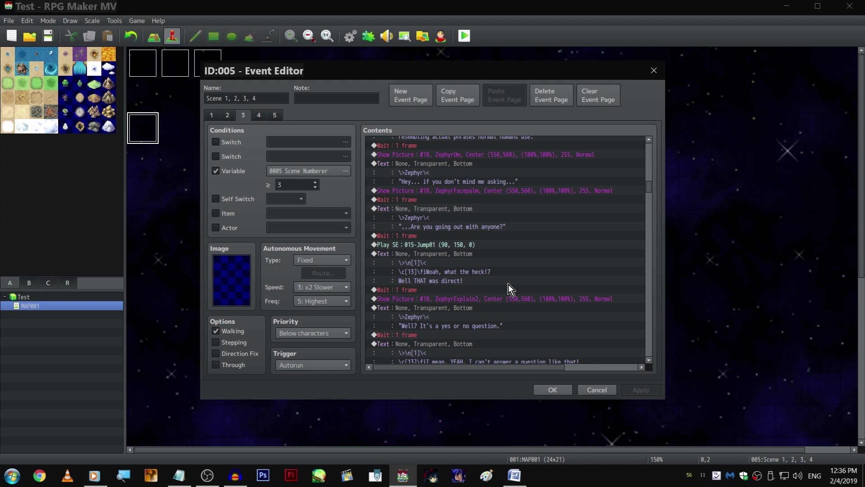
pyautogui.scroll(-8, 508, 284)
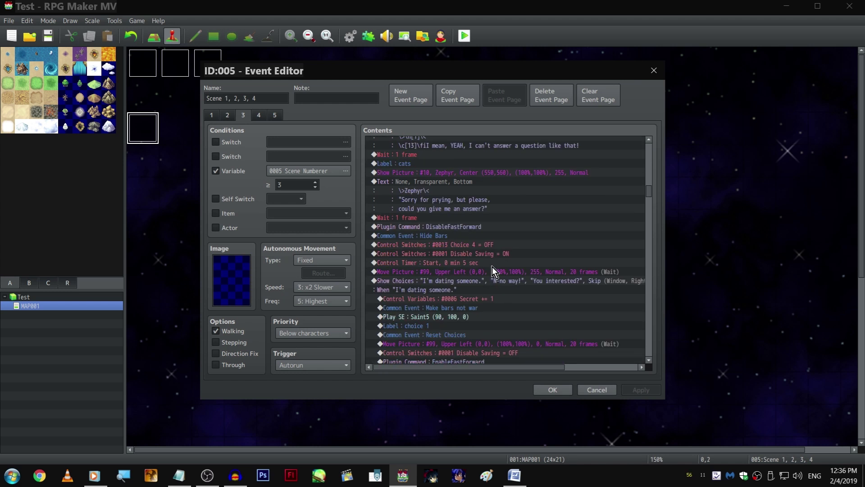
pyautogui.scroll(-4, 504, 212)
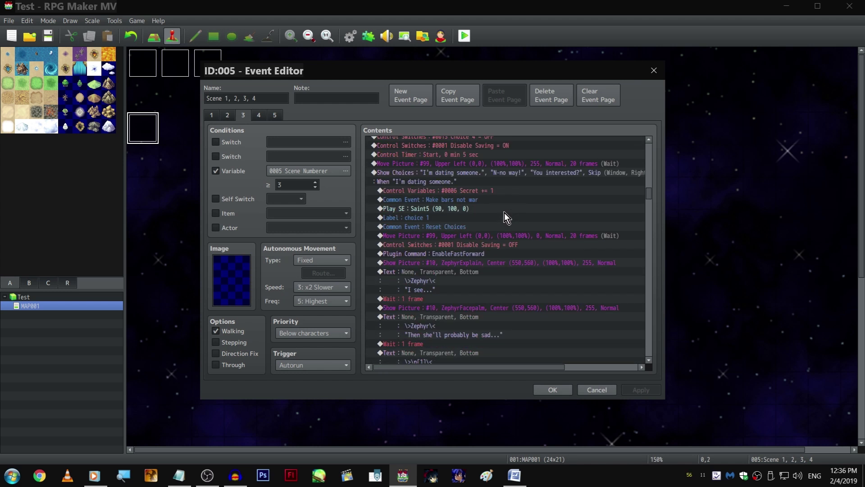
pyautogui.rightClick(501, 170)
pyautogui.click(512, 188)
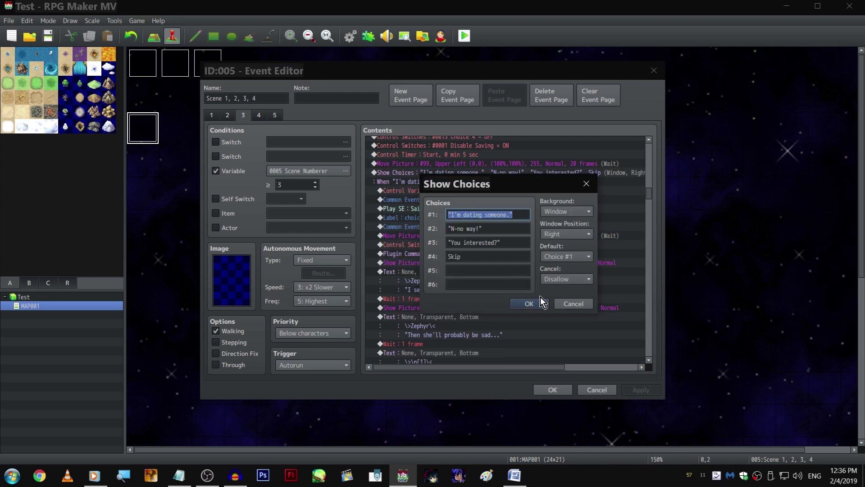
pyautogui.click(573, 304)
pyautogui.click(449, 184)
pyautogui.doubleClick(441, 170)
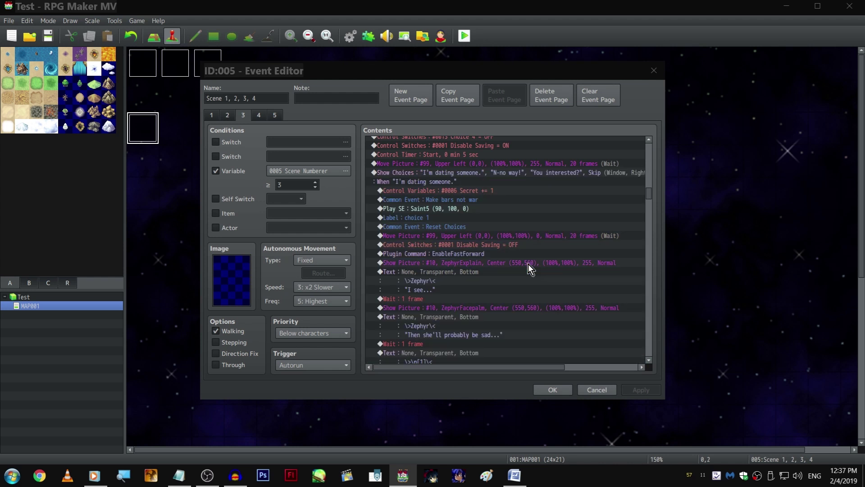
# - Append \n[7] to the end of choice #1, "I'm dating someone."
pyautogui.press('End')
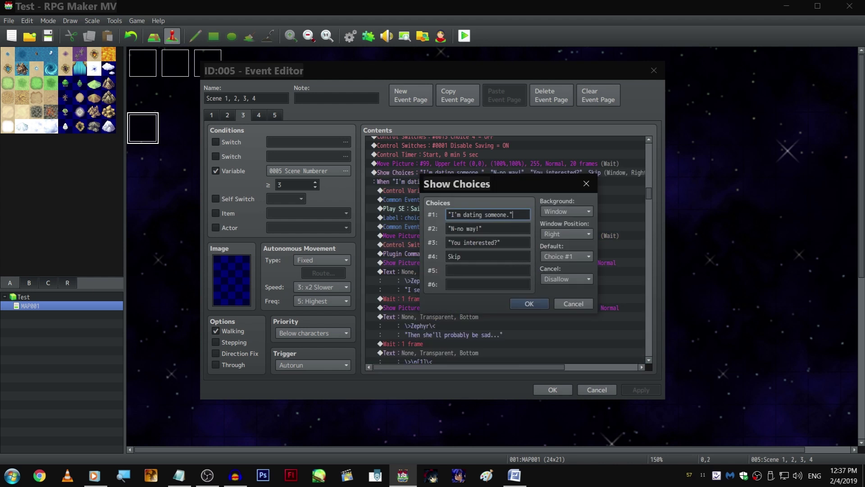
pyautogui.hotkey('alt', 'Tab')
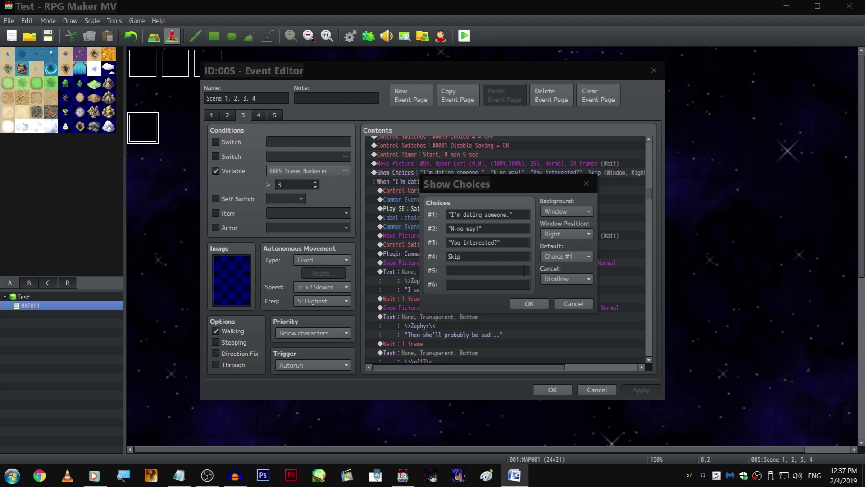
pyautogui.hotkey('alt', 'Tab')
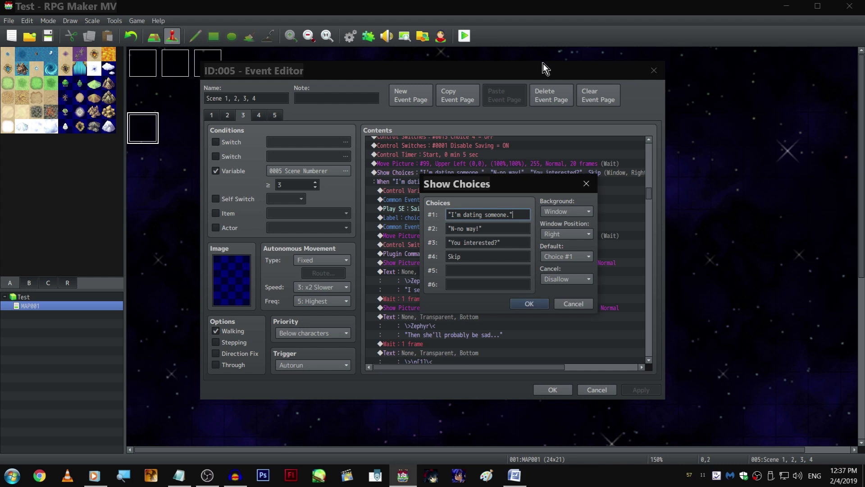
pyautogui.write('+\\b')
pyautogui.press('BackSpace')
pyautogui.write('nn[')
pyautogui.press('BackSpace')
pyautogui.press('BackSpace')
pyautogui.write('[3')
pyautogui.press('BackSpace')
pyautogui.write('7]')
# - Append \n[5] to the end of choice #3, "You interested?", and save the Show Choices command
pyautogui.click(517, 243)
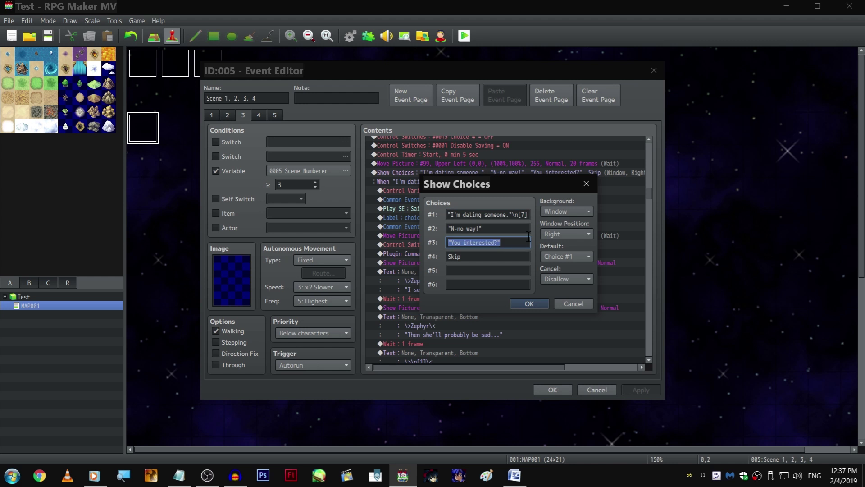
pyautogui.click(529, 236)
pyautogui.write('\\n[5]')
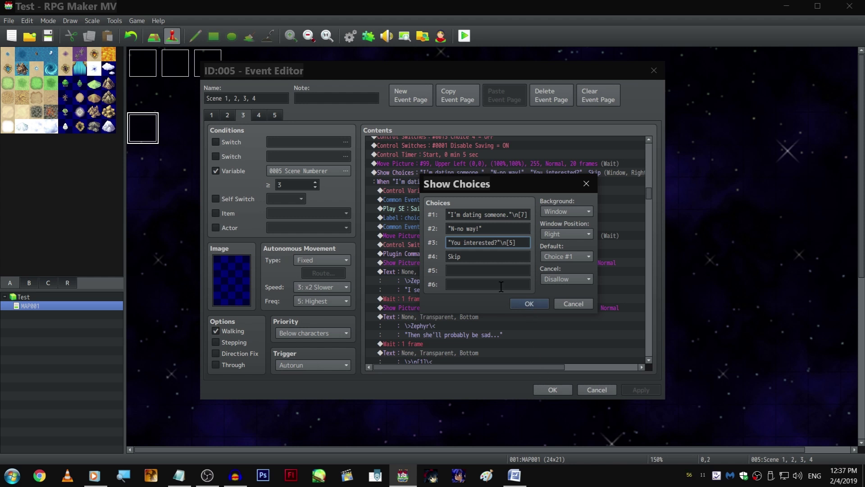
pyautogui.click(447, 258)
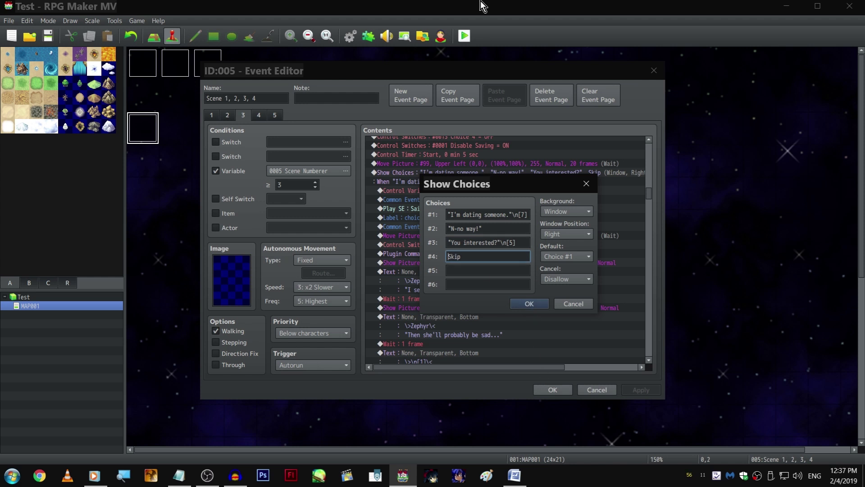
pyautogui.write('*')
pyautogui.press('BackSpace')
pyautogui.click(523, 303)
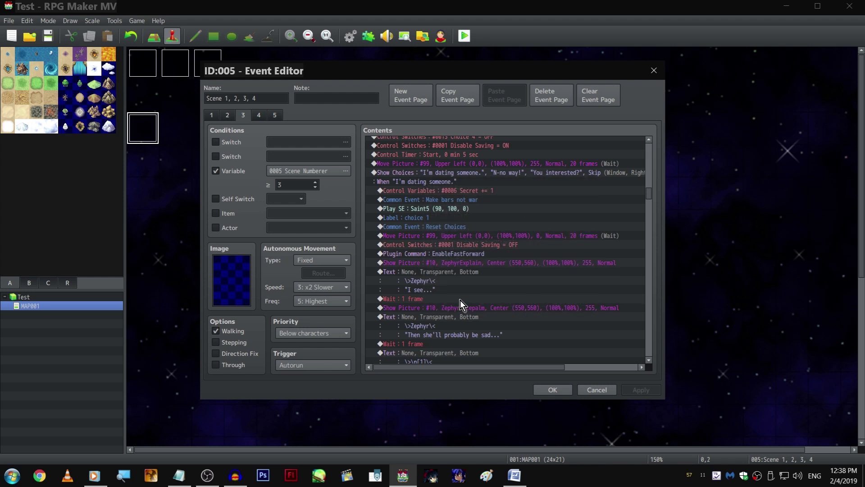
# - Open the nested Show Choices command containing "Do you like her?" for editing
pyautogui.scroll(-4, 460, 300)
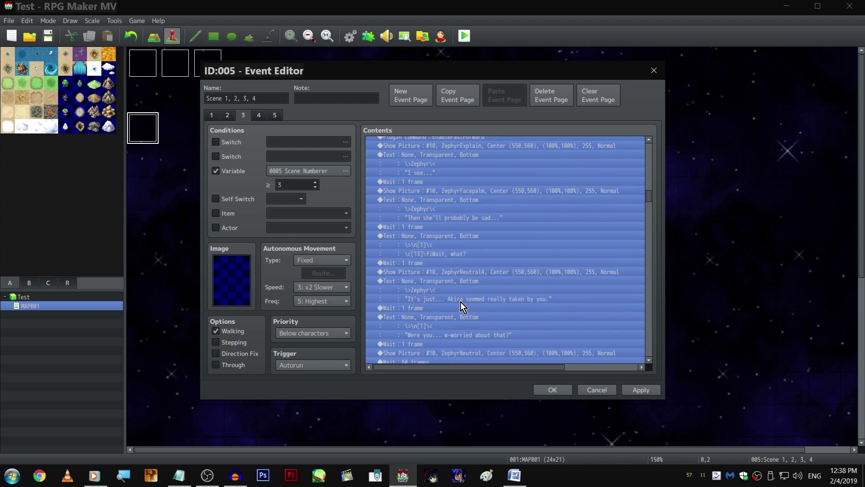
pyautogui.click(507, 254)
pyautogui.scroll(-9, 507, 252)
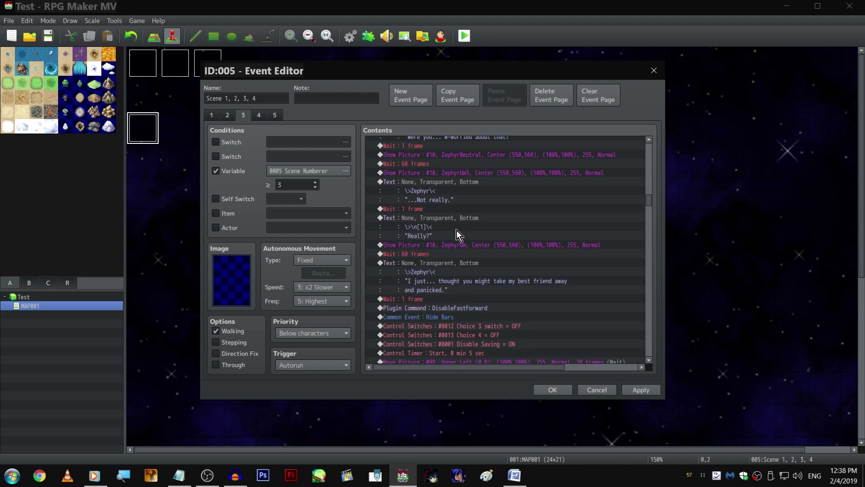
pyautogui.scroll(-3, 460, 214)
pyautogui.click(493, 228)
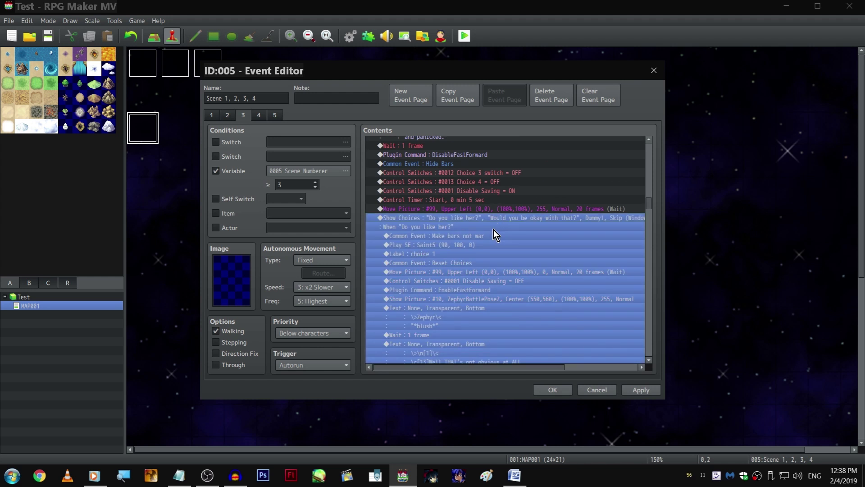
pyautogui.scroll(-3, 493, 228)
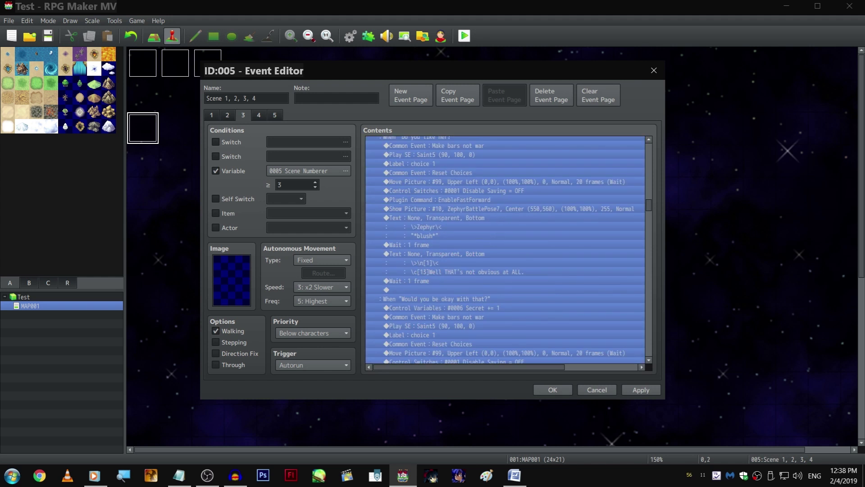
pyautogui.doubleClick(430, 299)
pyautogui.click(523, 215)
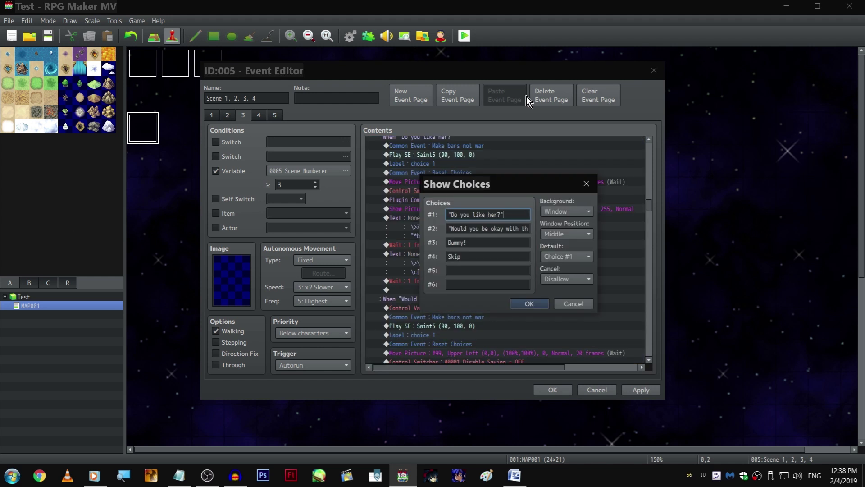
pyautogui.write('\\n[')
pyautogui.press('BackSpace')
pyautogui.write('[5]')
pyautogui.press('BackSpace')
pyautogui.press('BackSpace')
pyautogui.press('BackSpace')
pyautogui.press('BackSpace')
pyautogui.press('BackSpace')
# - Append \n[7] to the end of choice #2, "Would you be okay with that?", and save the command
pyautogui.press('Tab')
pyautogui.press('End')
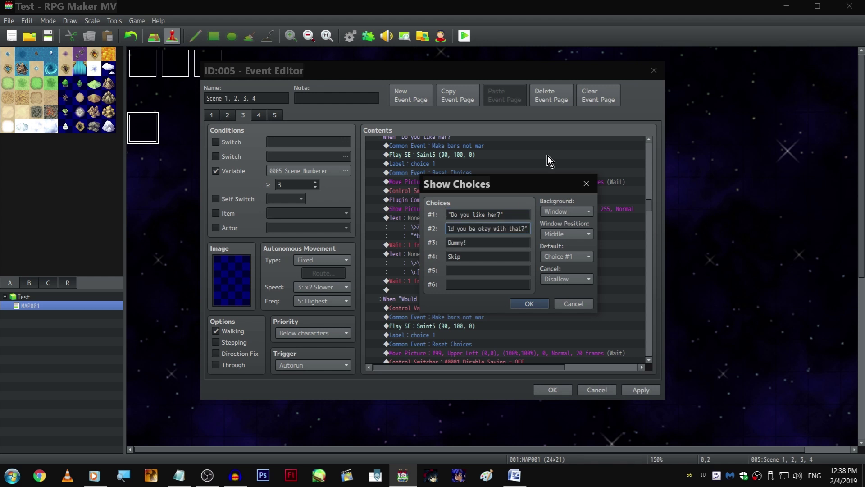
pyautogui.write('\\n[7]')
pyautogui.click(523, 307)
# - Open the Show Choices command containing "Why did you come up here, then?" for editing
pyautogui.scroll(-5, 514, 289)
pyautogui.click(496, 190)
pyautogui.scroll(-7, 497, 191)
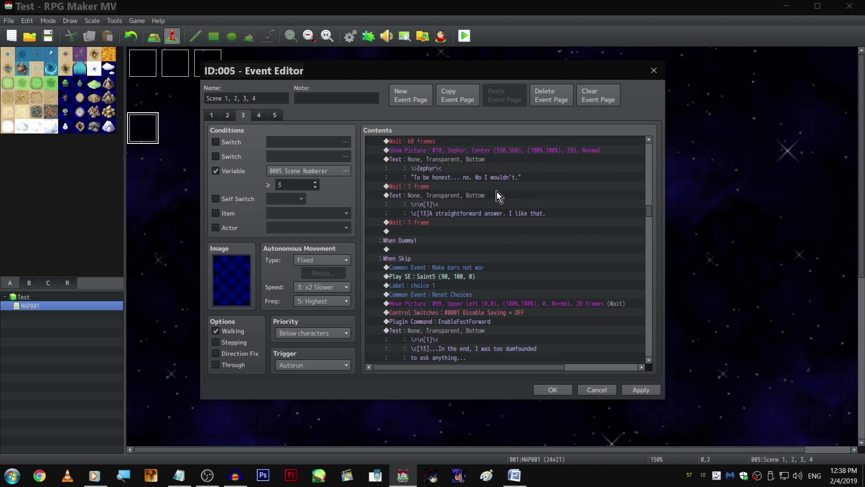
pyautogui.scroll(-3, 506, 209)
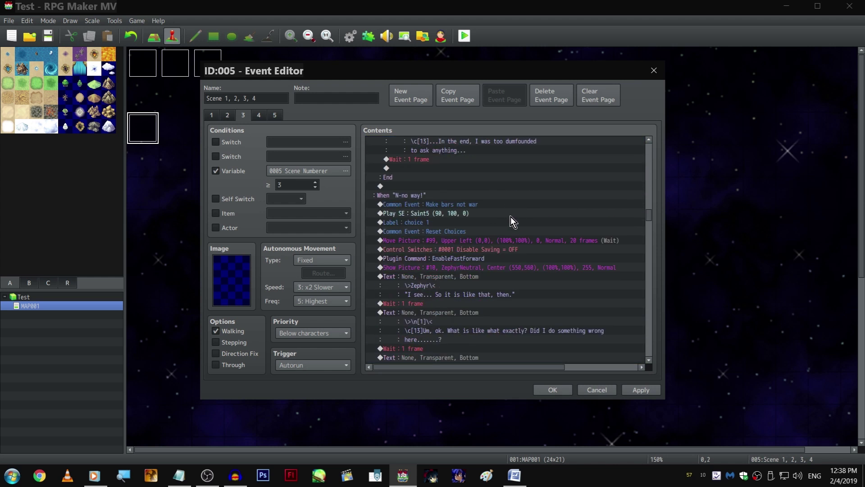
pyautogui.scroll(5, 507, 198)
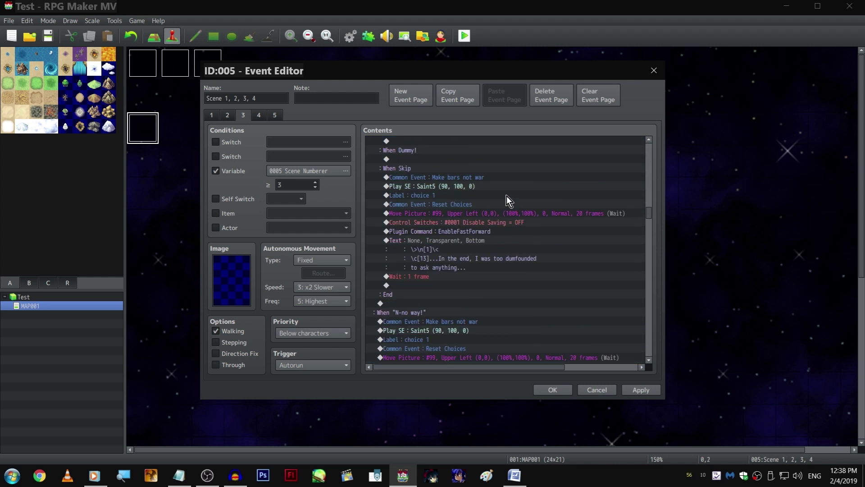
pyautogui.scroll(5, 507, 194)
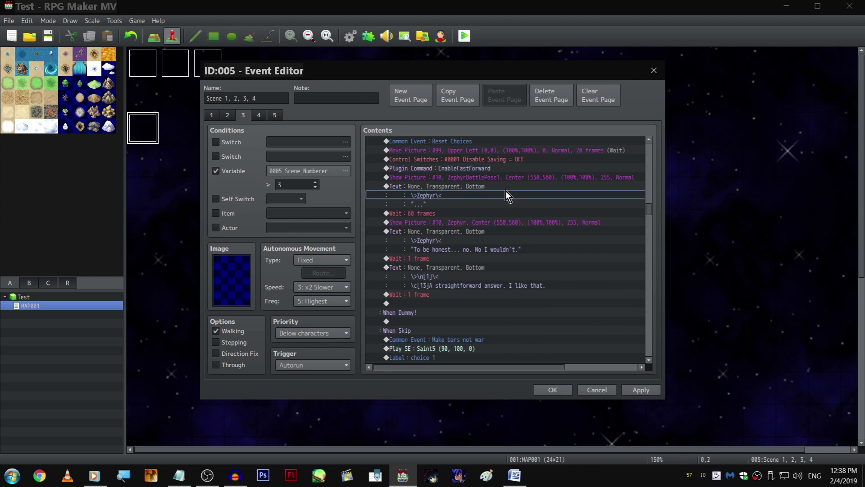
pyautogui.scroll(-10, 506, 191)
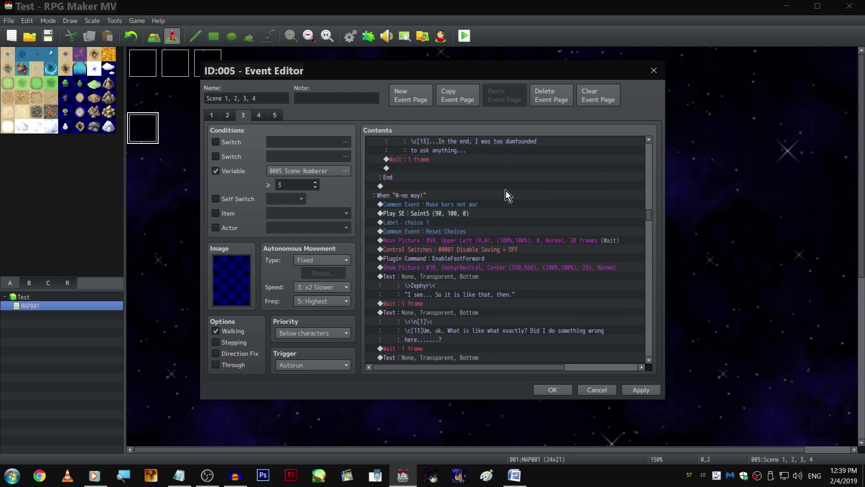
pyautogui.scroll(-4, 506, 188)
pyautogui.scroll(-5, 505, 188)
pyautogui.scroll(-10, 504, 188)
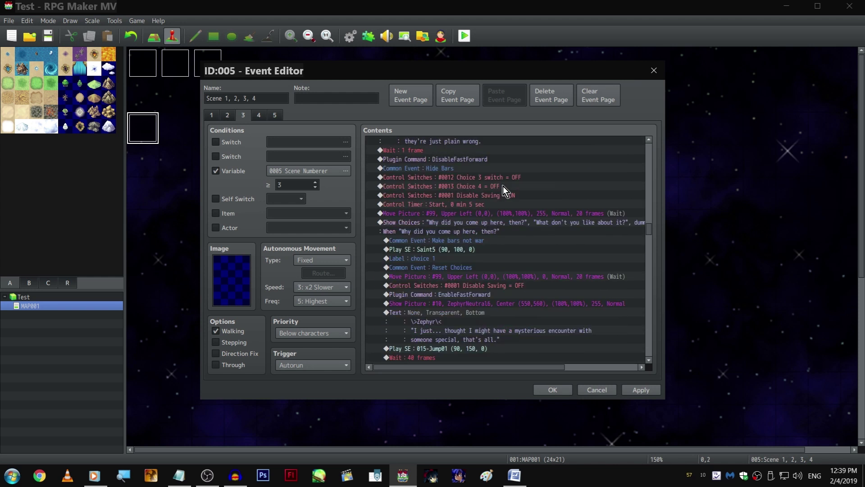
pyautogui.click(503, 186)
pyautogui.rightClick(498, 188)
pyautogui.click(507, 207)
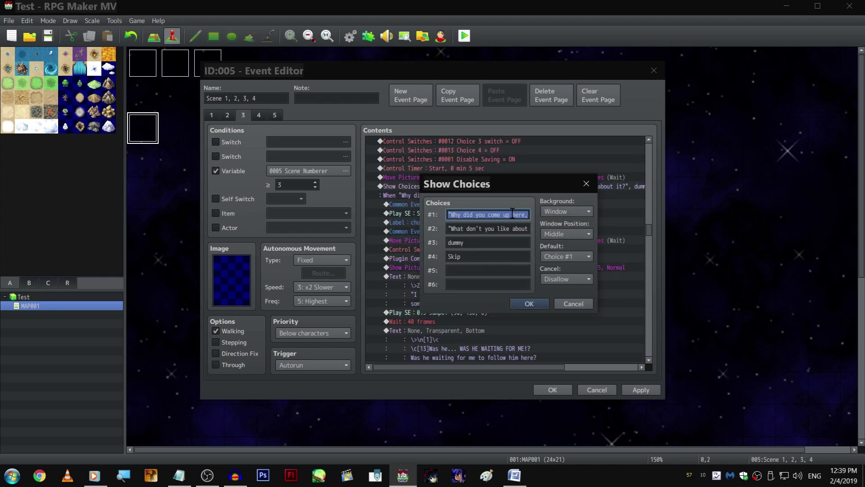
# - Append \n[5] to the end of choice #2, "What don't you like about it?", and save the command
pyautogui.click(517, 214)
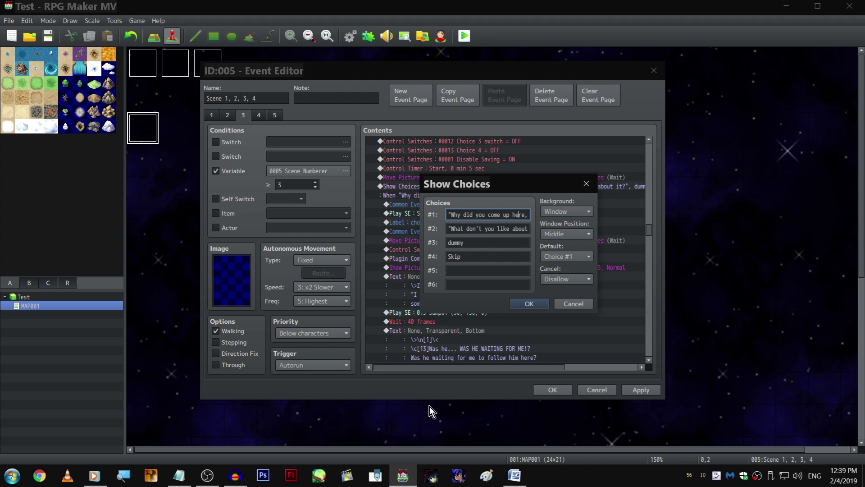
pyautogui.press('Tab')
pyautogui.press('Right')
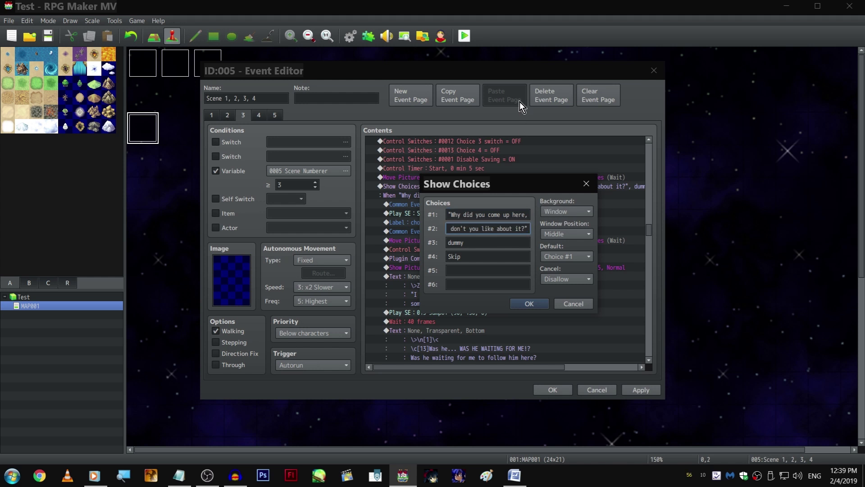
pyautogui.write('\\n[5]')
pyautogui.click(528, 304)
# - Review the Show Choices command containing "Are you dating Akira?" and close it without changes
pyautogui.click(493, 259)
pyautogui.scroll(-10, 493, 262)
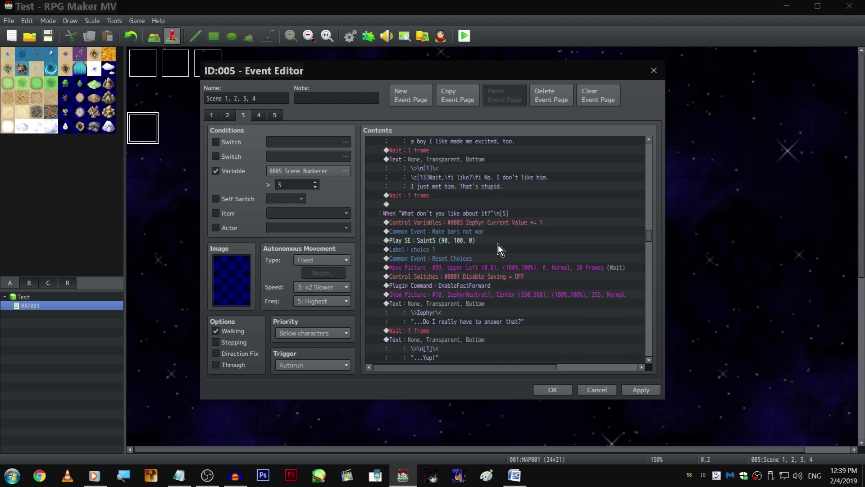
pyautogui.scroll(-10, 497, 233)
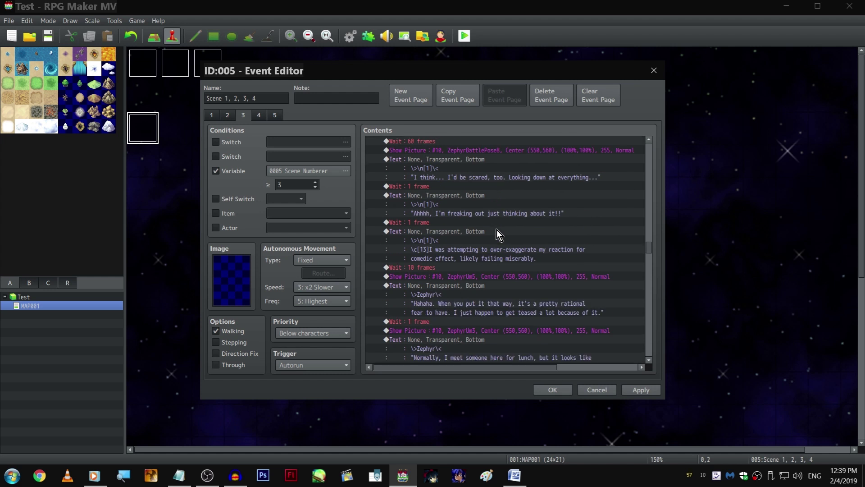
pyautogui.scroll(-2, 497, 228)
pyautogui.scroll(-10, 496, 228)
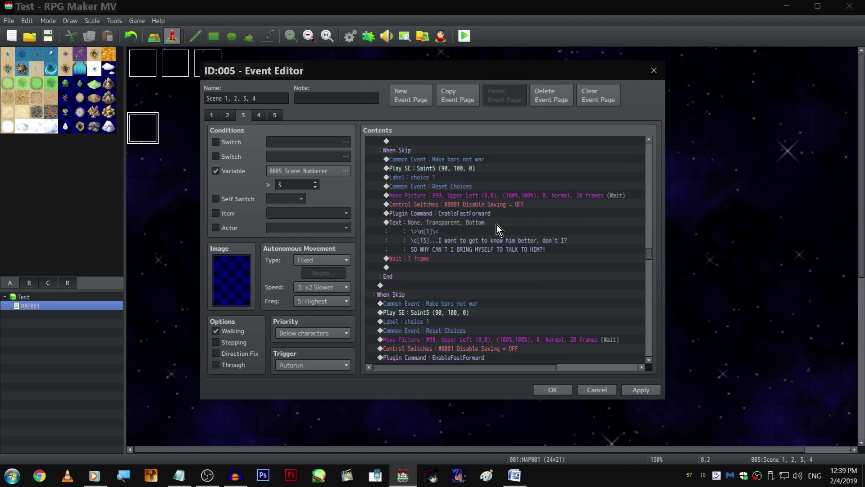
pyautogui.scroll(-8, 497, 220)
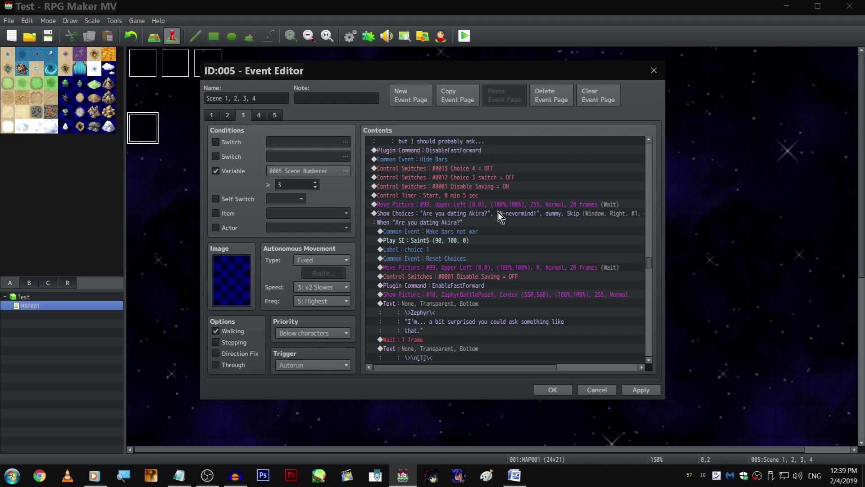
pyautogui.click(498, 213)
pyautogui.rightClick(497, 212)
pyautogui.click(510, 229)
pyautogui.click(517, 214)
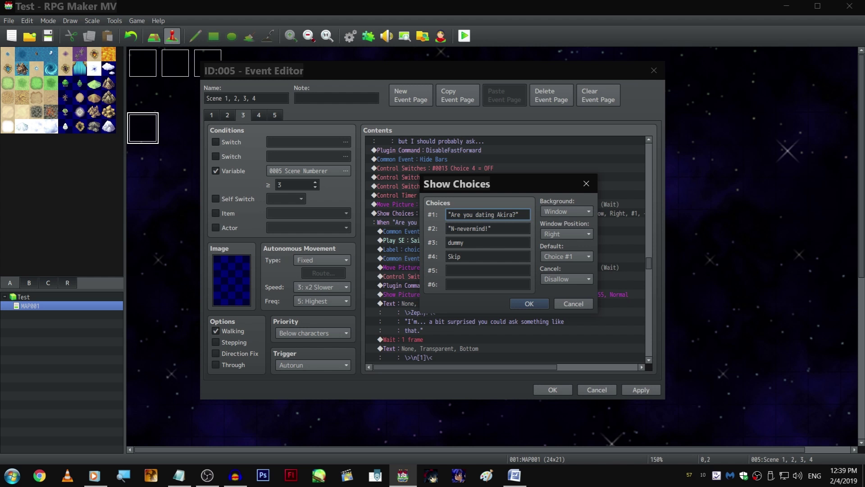
pyautogui.click(578, 303)
# - Append \n[5] to choice #2, "You've got it wrong!", in the Show Choices command containing "I'm very interested."
pyautogui.click(456, 210)
pyautogui.scroll(-5, 545, 273)
pyautogui.scroll(-3, 546, 252)
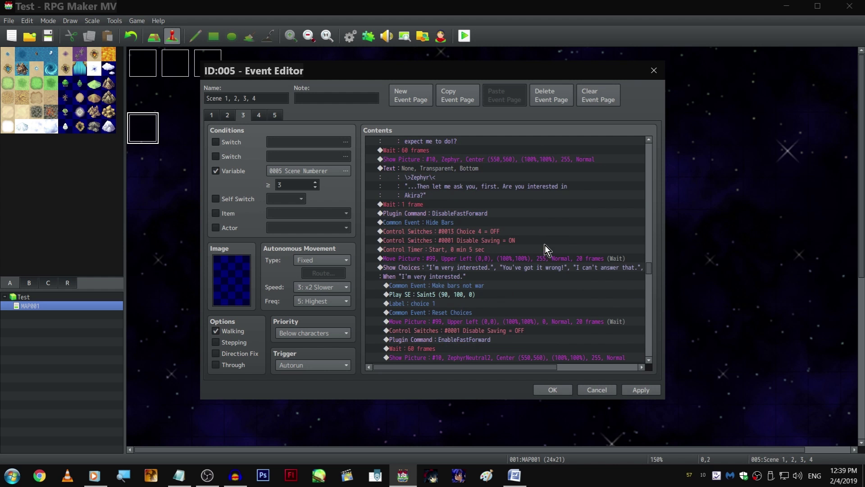
pyautogui.rightClick(493, 265)
pyautogui.click(500, 271)
pyautogui.click(526, 216)
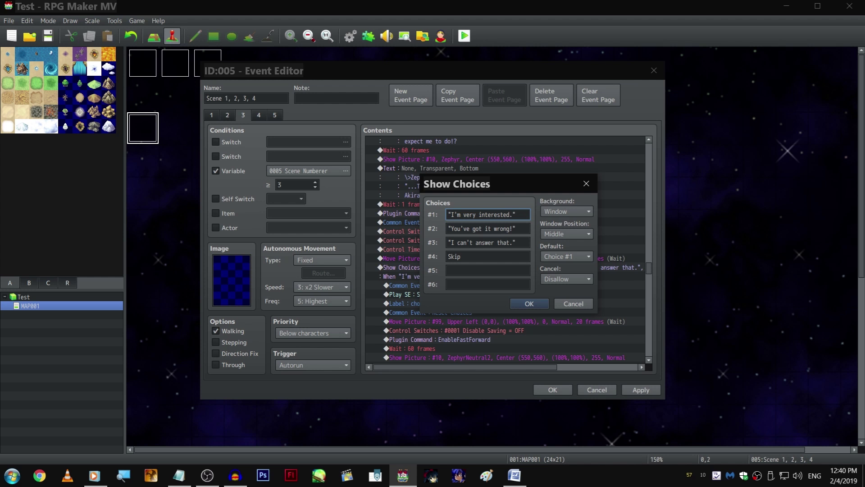
pyautogui.tripleClick(527, 232)
pyautogui.press('End')
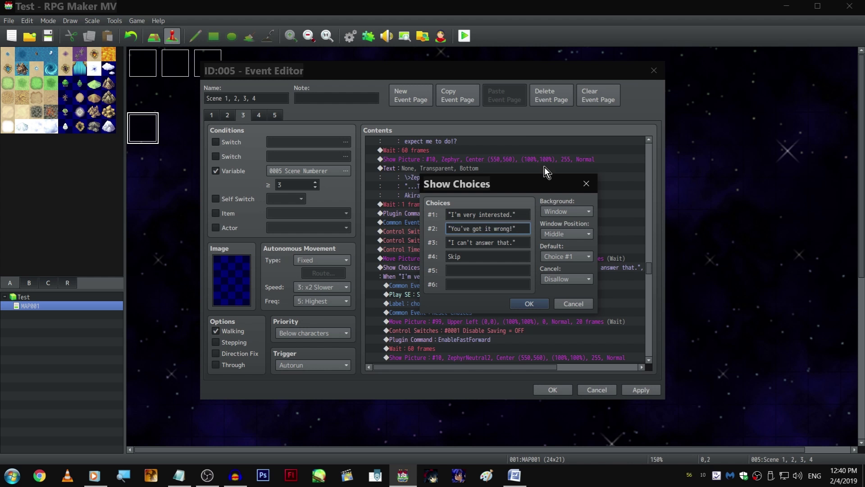
pyautogui.write('[5]')
pyautogui.click(519, 302)
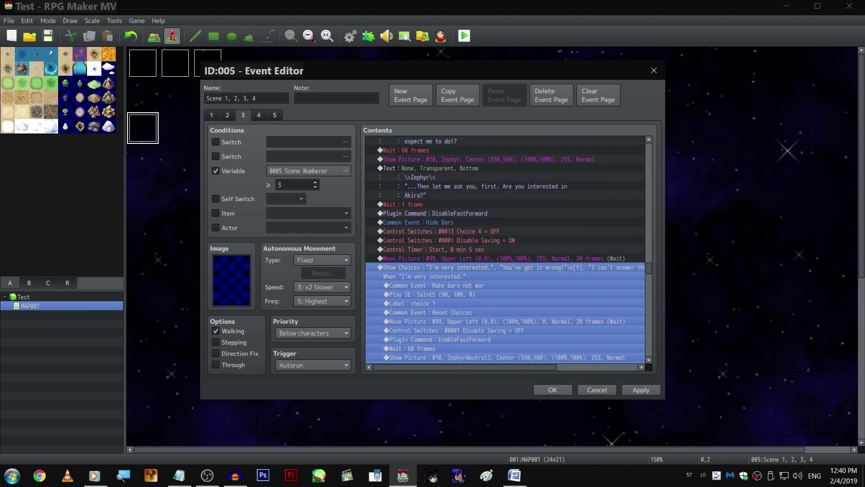
# - Reopen the "I'm very interested." Show Choices command and examine the name code at the end of choice #2
pyautogui.scroll(-1, 380, 350)
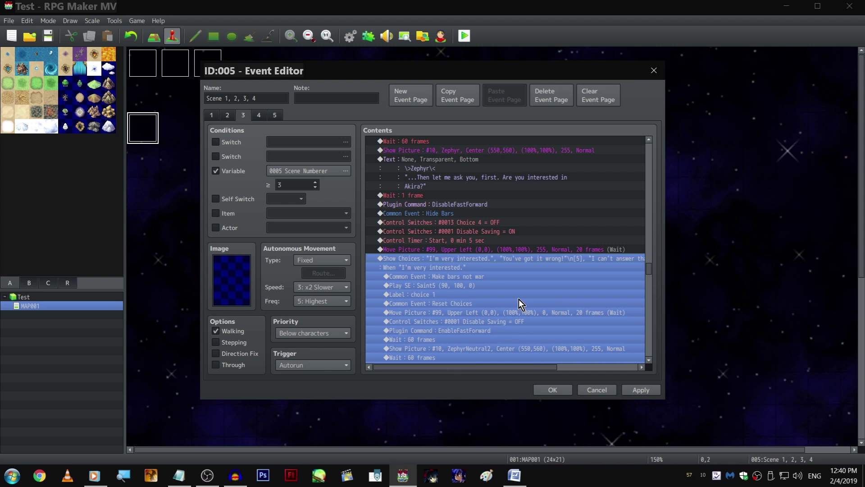
pyautogui.press('space')
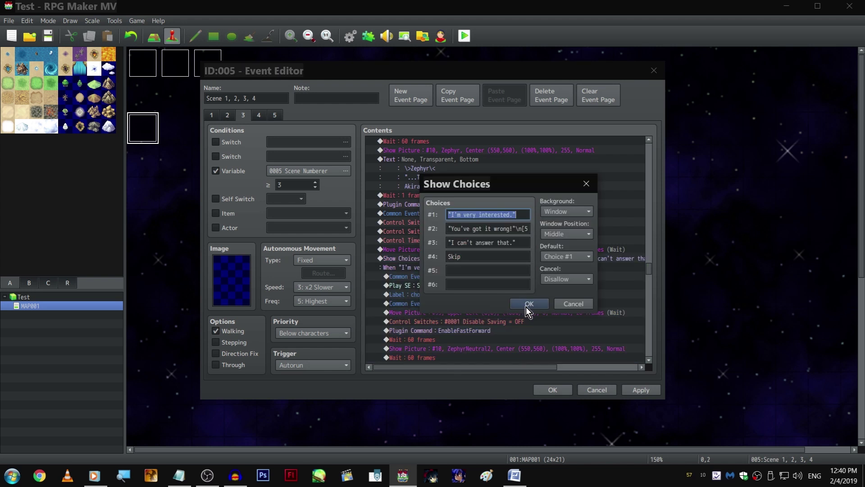
pyautogui.moveTo(514, 228); pyautogui.dragTo(618, 240)
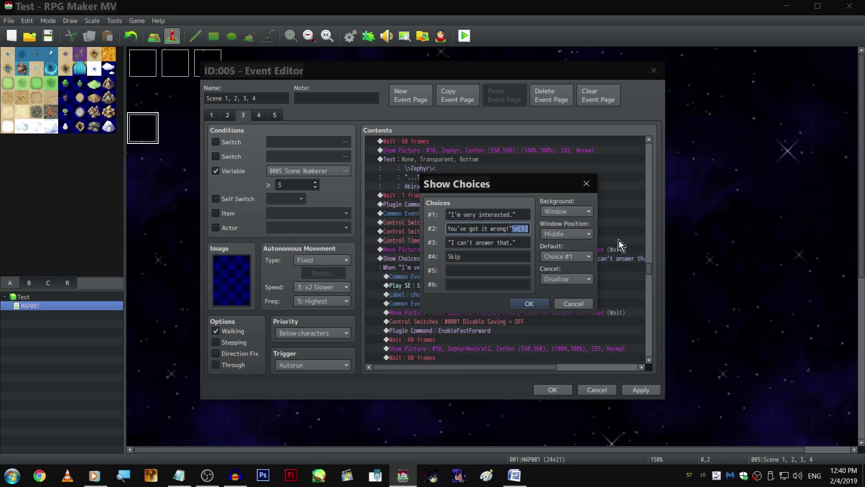
pyautogui.click(515, 226)
pyautogui.click(528, 303)
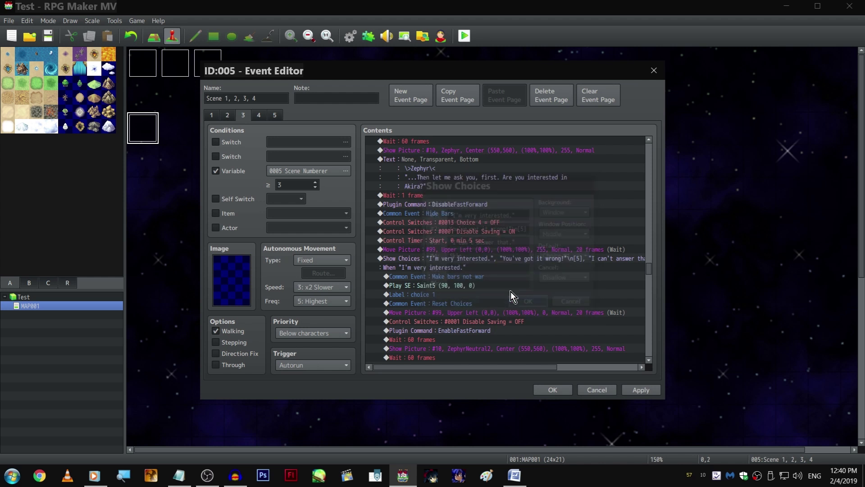
# - Disable the Variable condition on page 3, check the event's other pages, and save the event
pyautogui.click(255, 170)
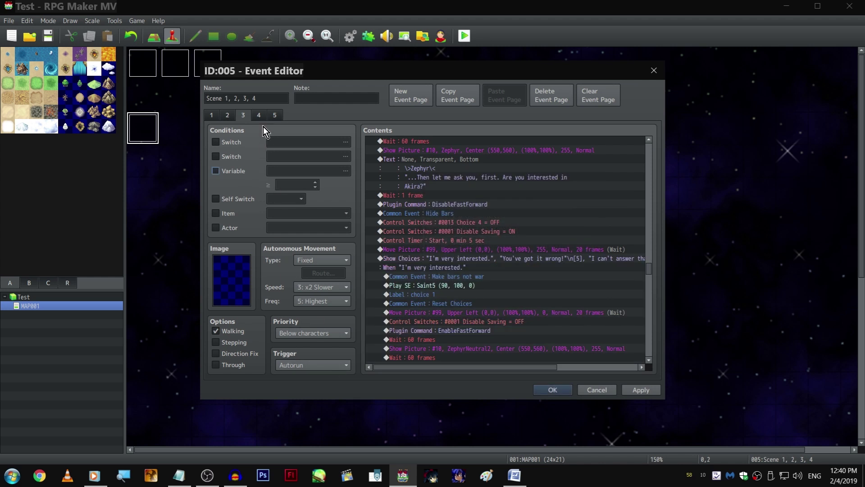
pyautogui.click(260, 114)
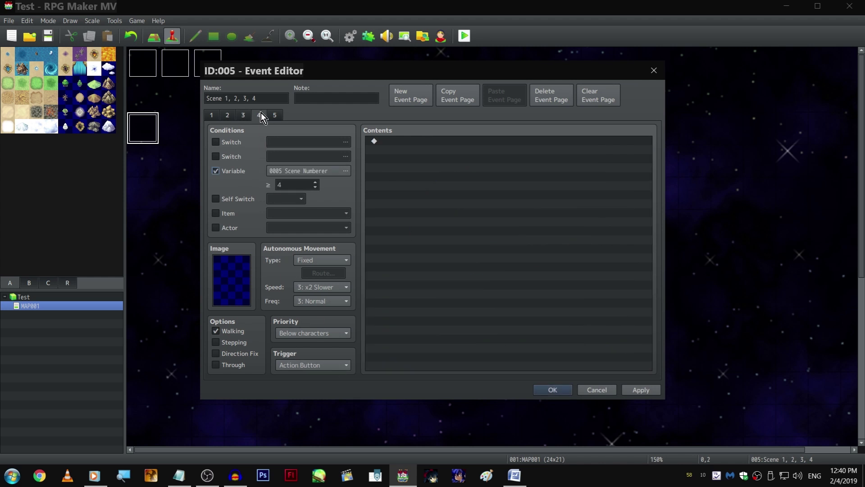
pyautogui.click(226, 115)
pyautogui.click(211, 115)
pyautogui.click(542, 392)
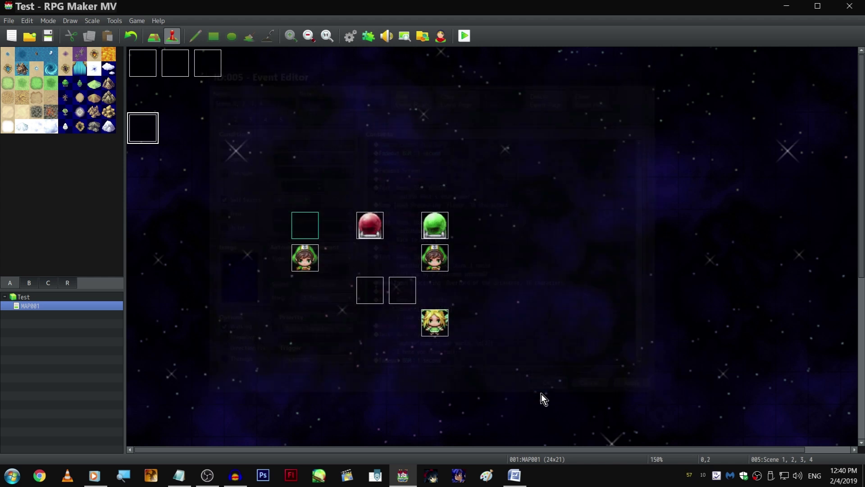
# - Set the player's starting position on map tile 5,3 and save the project
pyautogui.rightClick(292, 161)
pyautogui.moveTo(375, 280)
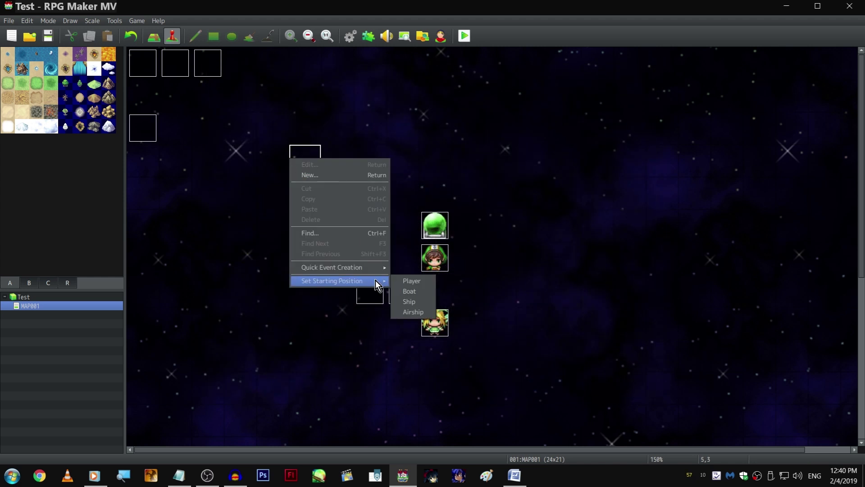
pyautogui.click(409, 285)
pyautogui.click(48, 36)
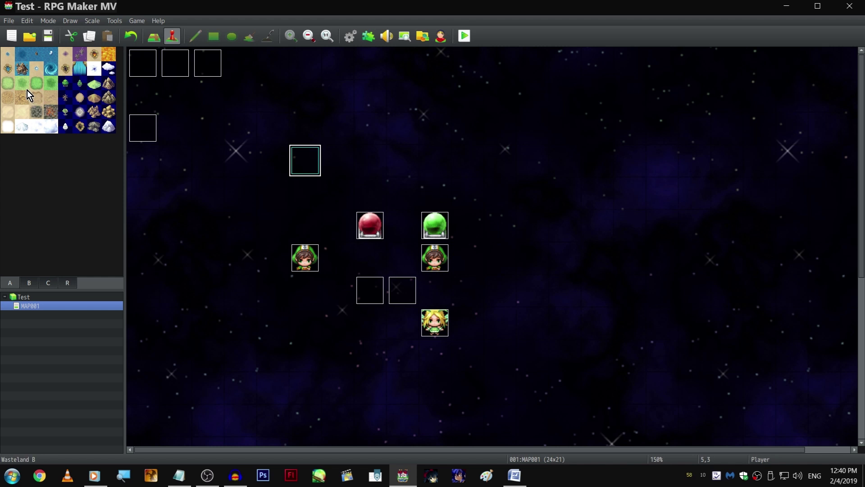
# - Start a full-screen playtest and advance the dialogue to the choices beginning with "I'm dating someone."
pyautogui.click(469, 39)
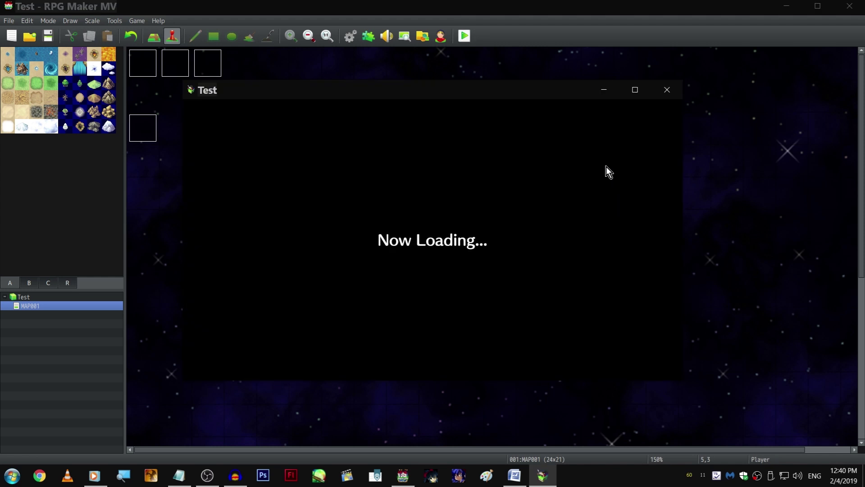
pyautogui.press('F4')
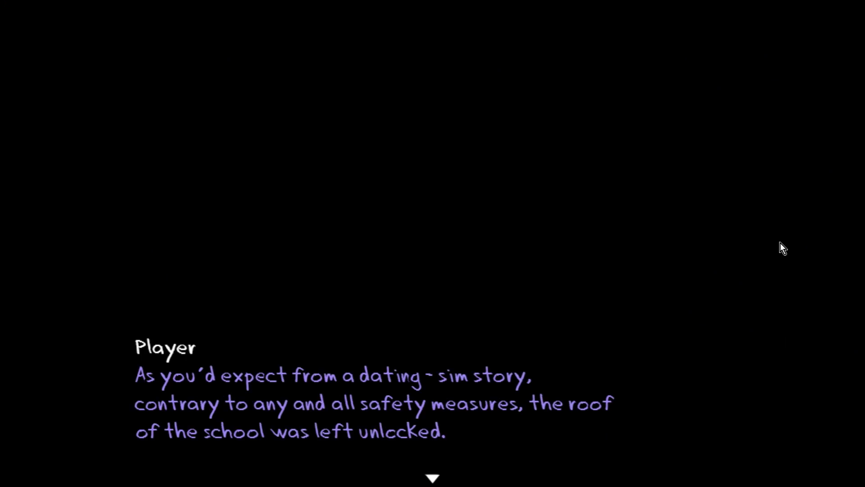
pyautogui.press('Return')
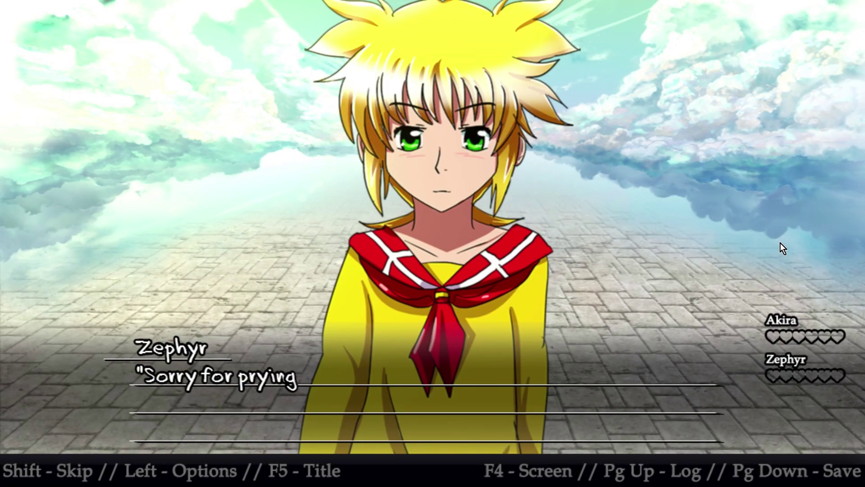
pyautogui.press('Return')
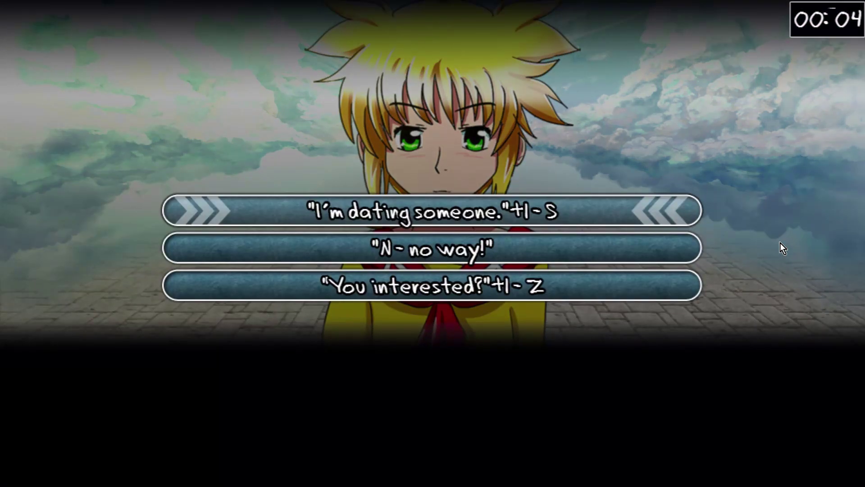
# - Move through the "I'm dating someone." choices to examine their effect labels, letting the timer run out
pyautogui.press('Down')
pyautogui.press('Down')
pyautogui.press('Up')
pyautogui.press('Up')
pyautogui.press('Down')
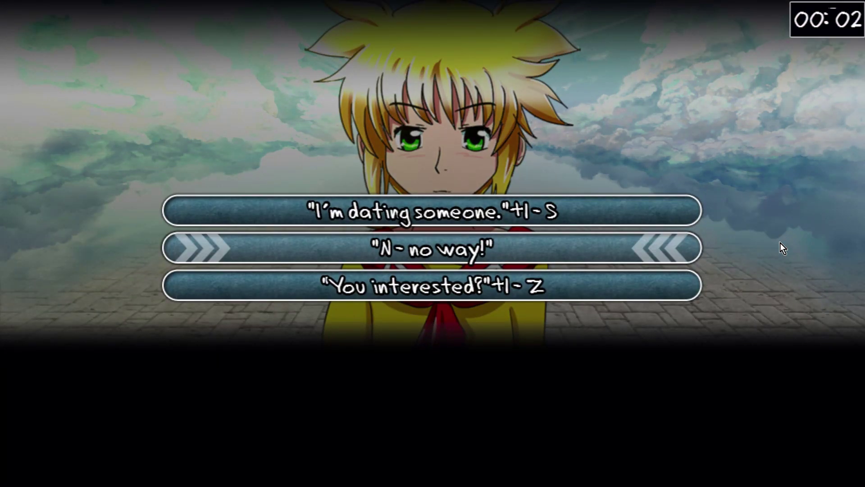
pyautogui.press('Down')
pyautogui.press('Down')
pyautogui.press('Down')
pyautogui.press('Up')
pyautogui.press('Down')
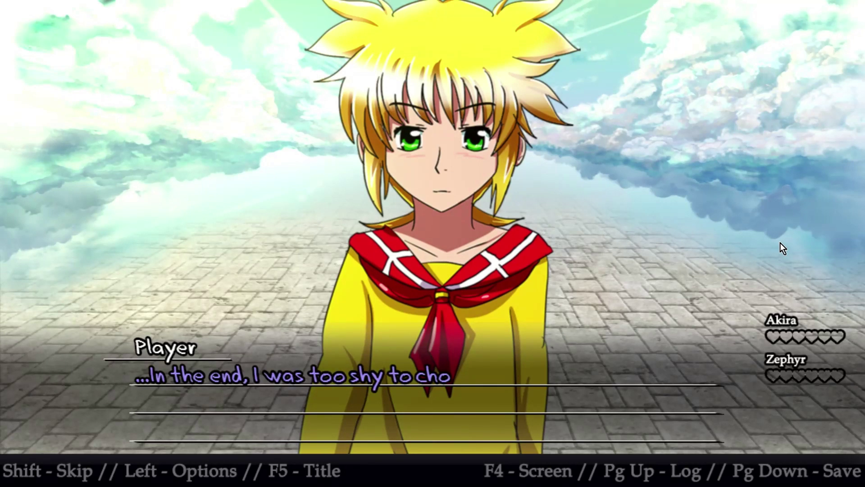
# - Advance the playtest dialogue through the next choice prompt to Zephyr's question about being interested in Akira
pyautogui.press('Return')
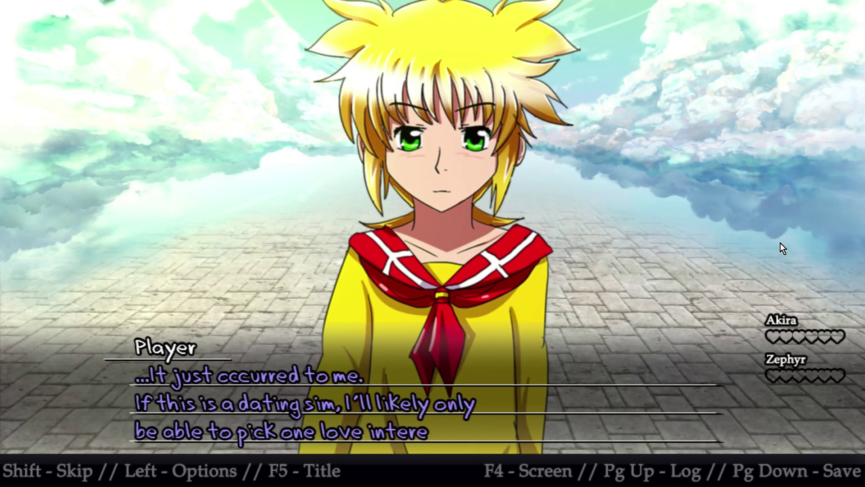
pyautogui.press('Return')
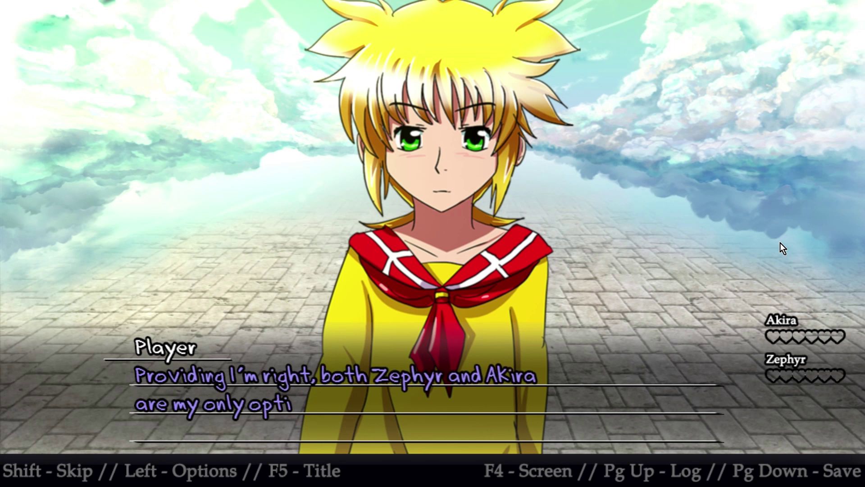
pyautogui.press('Return')
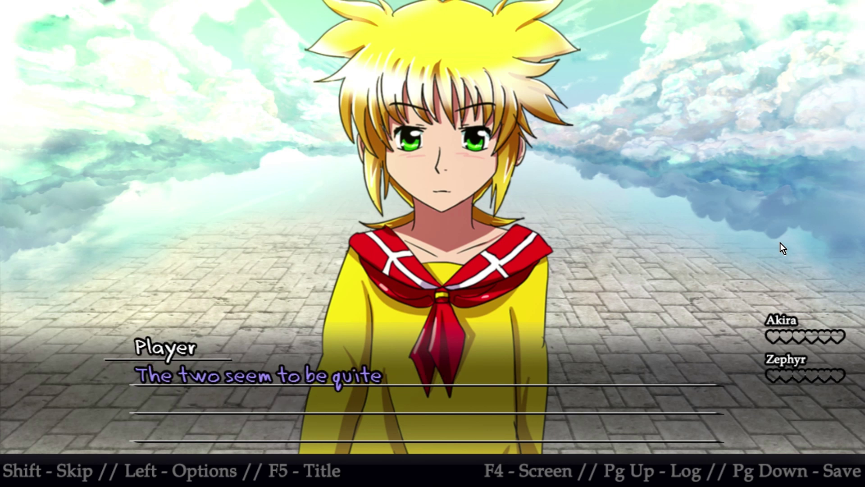
pyautogui.press('Return')
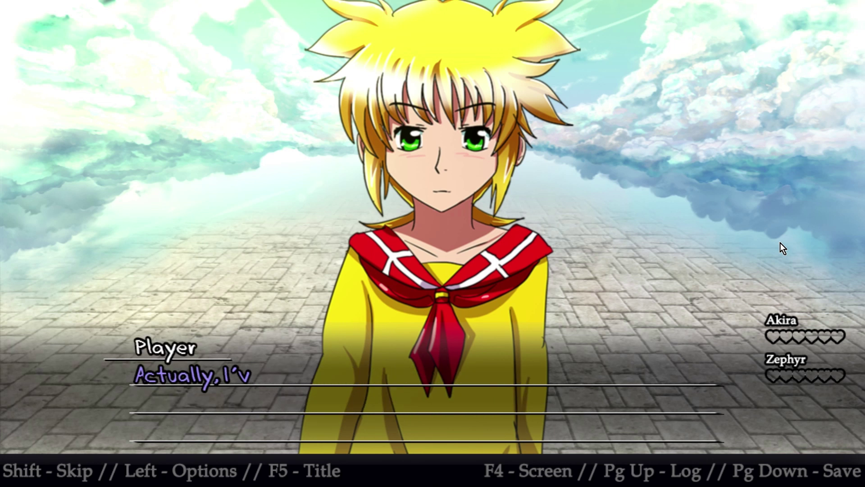
pyautogui.press('Return')
pyautogui.press('Down')
pyautogui.press('Up')
pyautogui.press('Return')
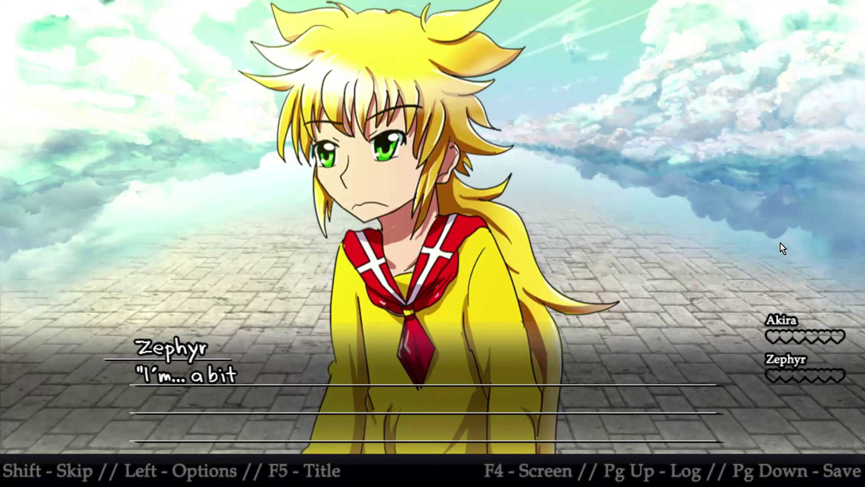
pyautogui.press('Return')
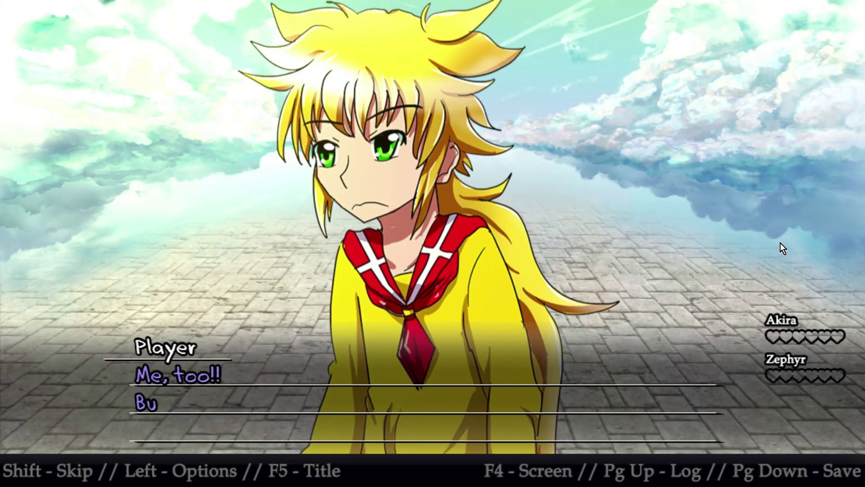
pyautogui.press('Return')
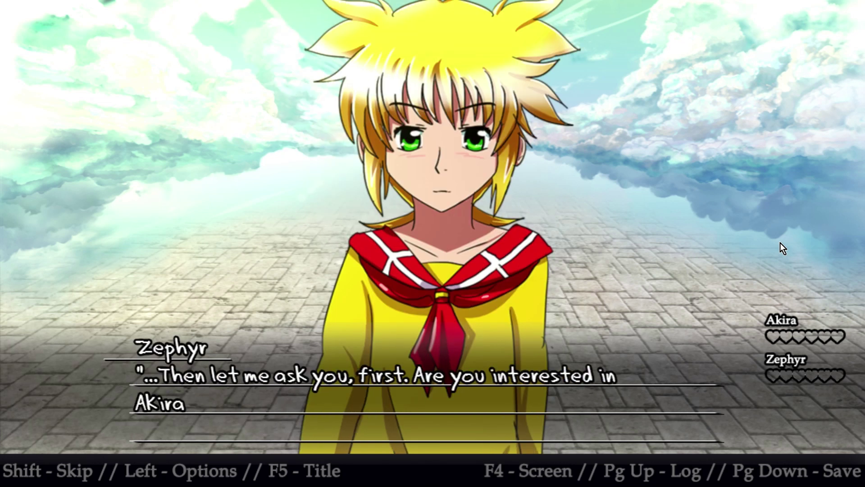
# - Bring up the "I'm very interested." choices and examine the label on "You've got it wrong!", letting the timer run out
pyautogui.press('Return')
pyautogui.press('Down')
pyautogui.press('Down')
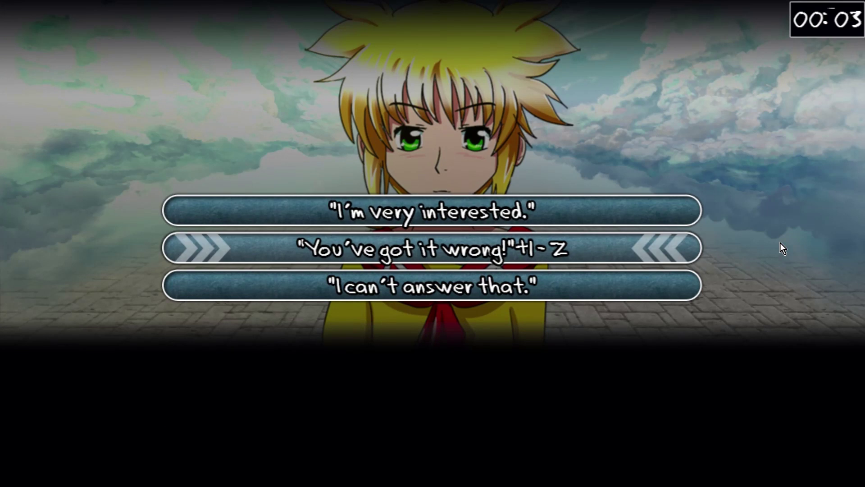
pyautogui.press('Up')
pyautogui.press('Down')
pyautogui.press('Up')
pyautogui.press('Up')
pyautogui.press('Down')
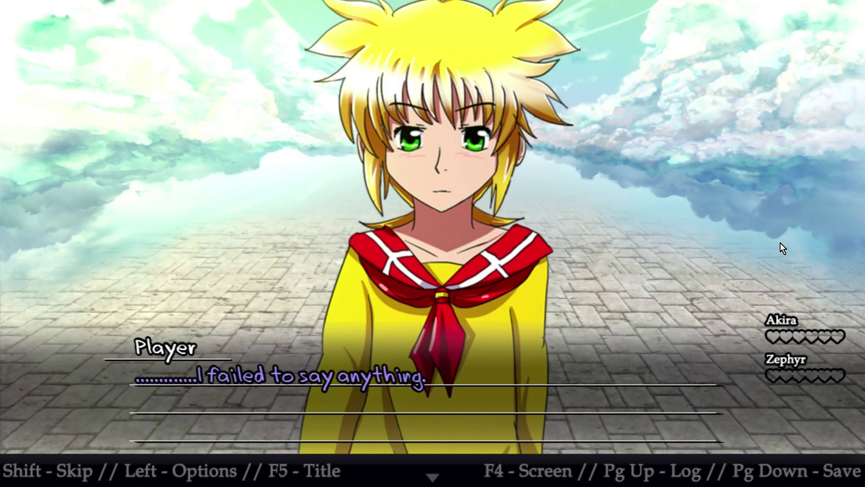
# - Advance the remaining scene dialogue past the "Squee! That was embarrassing!" line
pyautogui.press('Return')
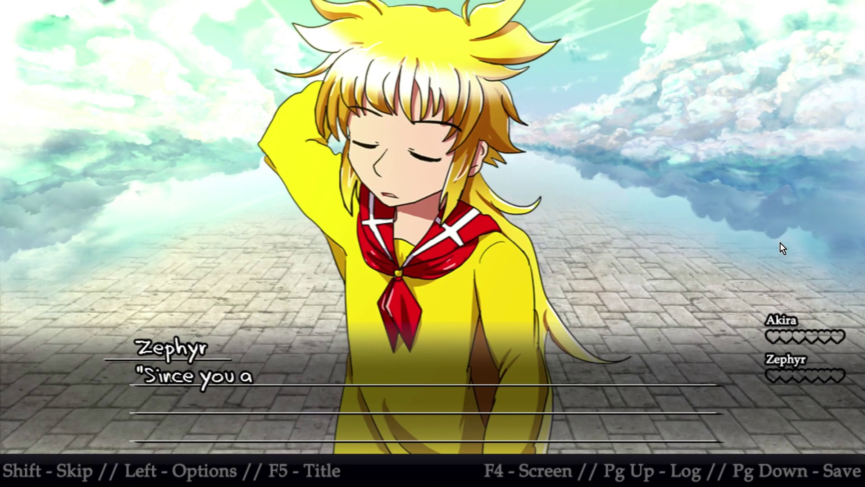
pyautogui.press('Return')
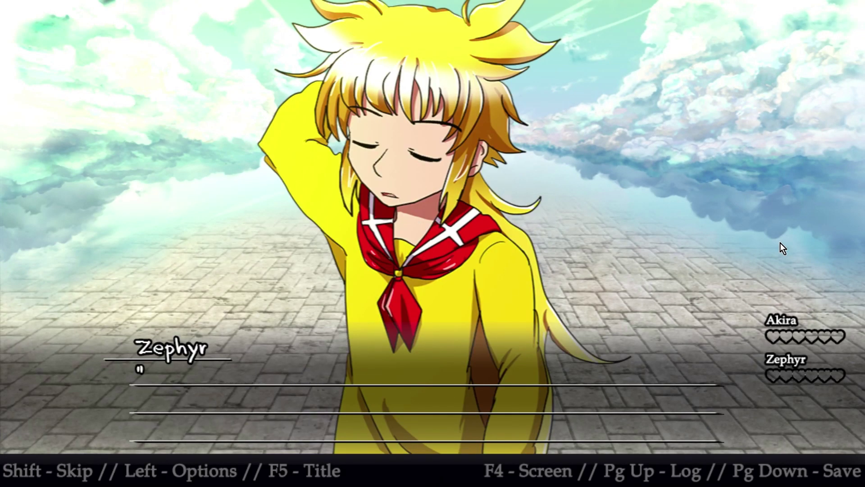
pyautogui.press('Return')
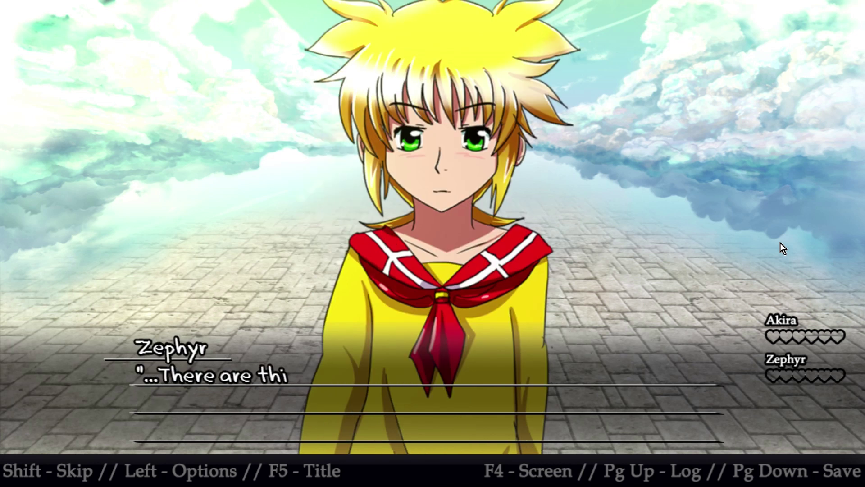
pyautogui.press('Return')
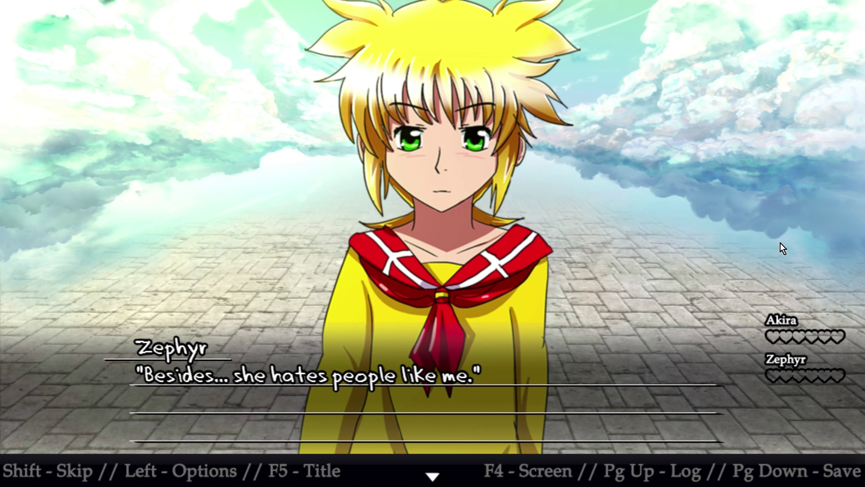
pyautogui.press('Return')
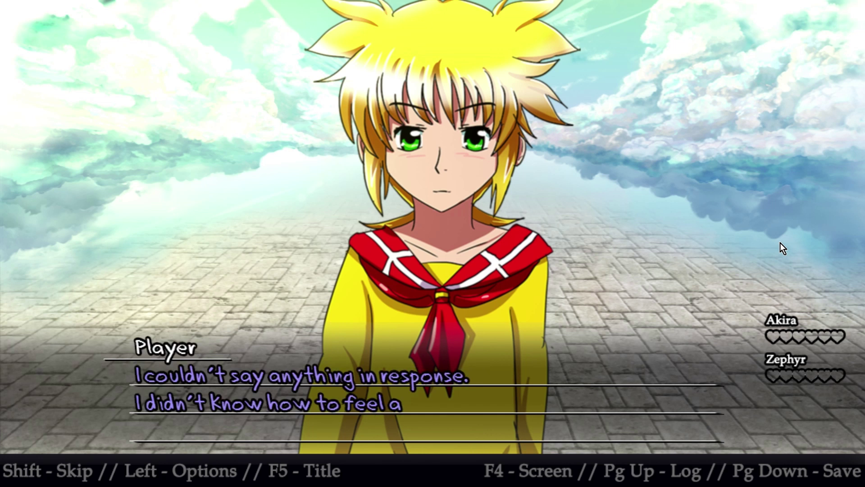
pyautogui.press('Return')
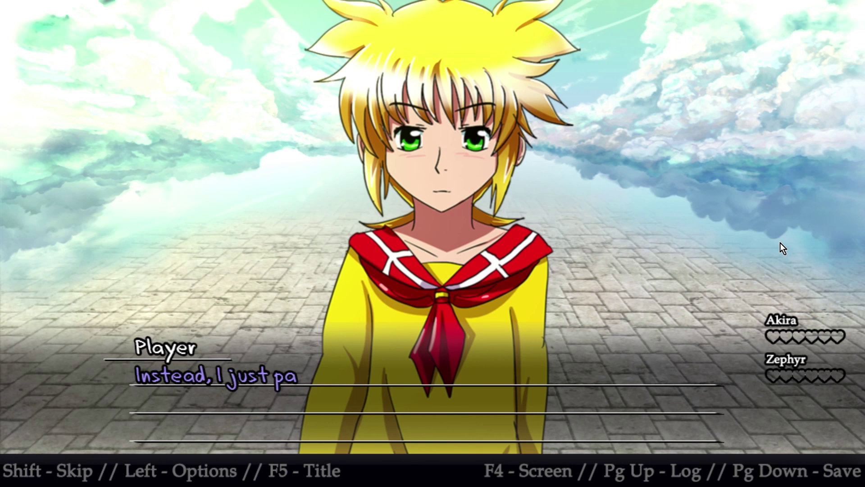
pyautogui.press('Return')
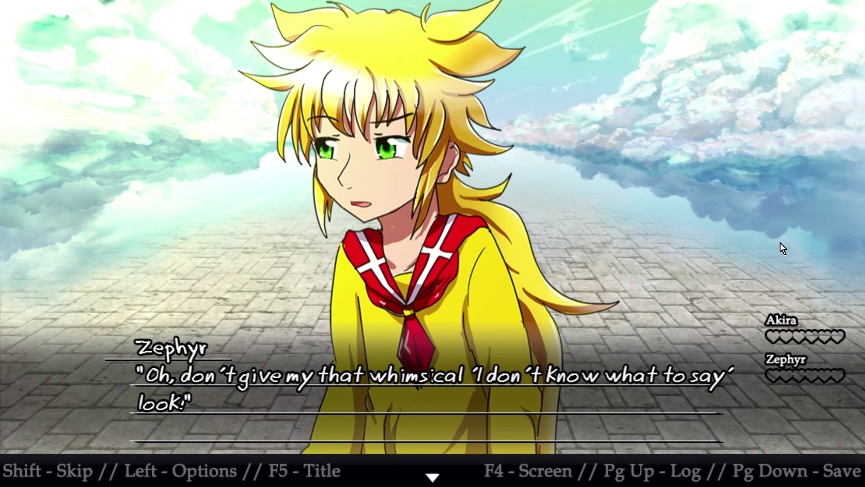
pyautogui.press('Return')
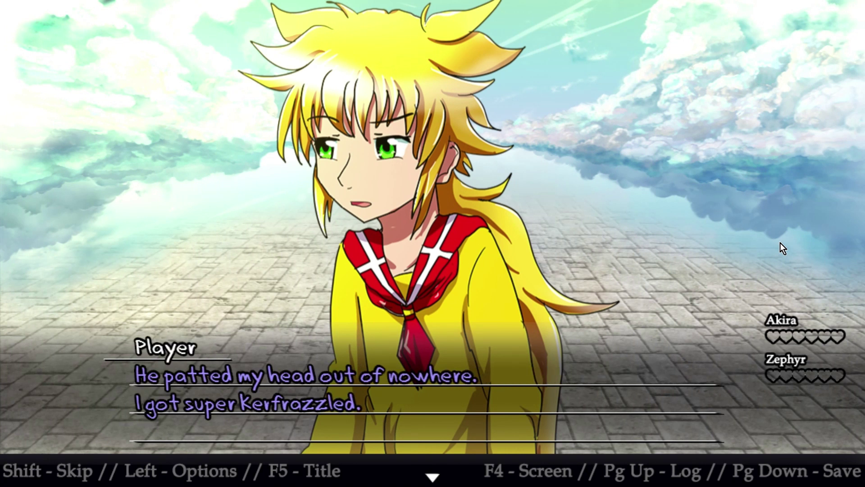
pyautogui.press('Return')
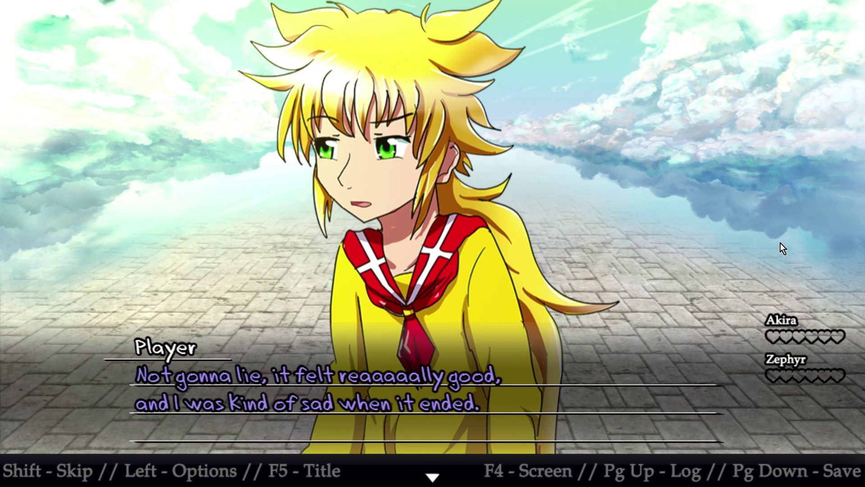
pyautogui.press('Return')
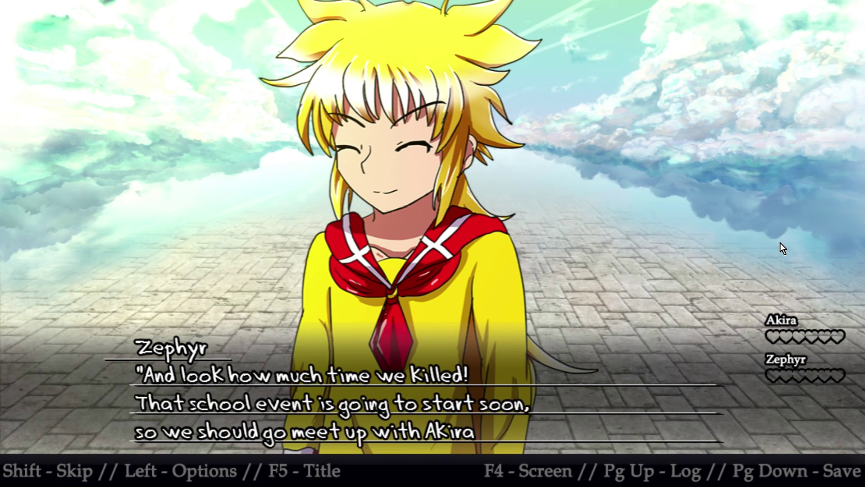
pyautogui.press('Return')
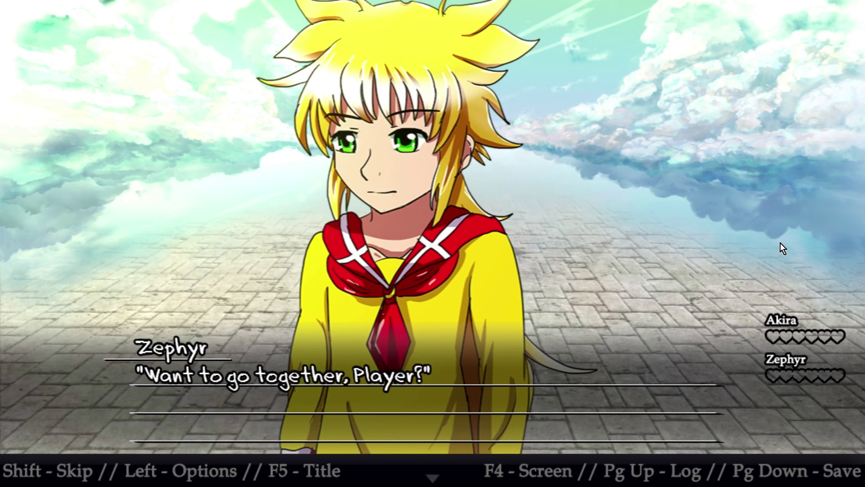
pyautogui.press('Return')
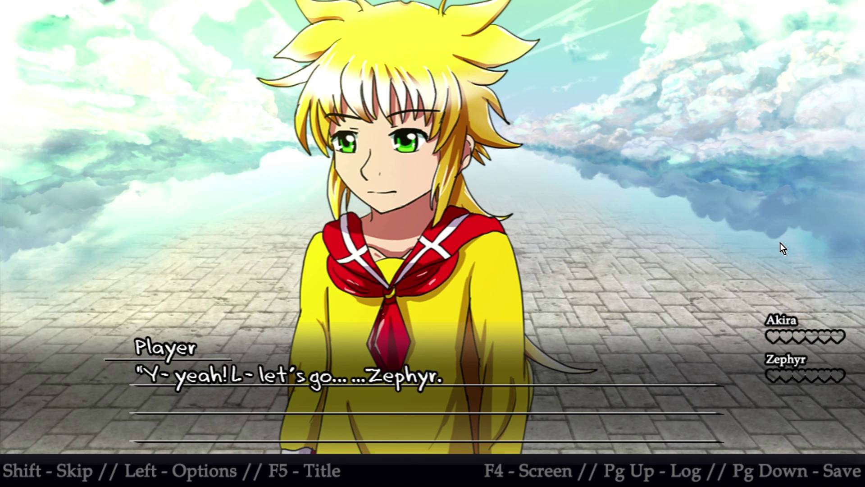
pyautogui.press('Return')
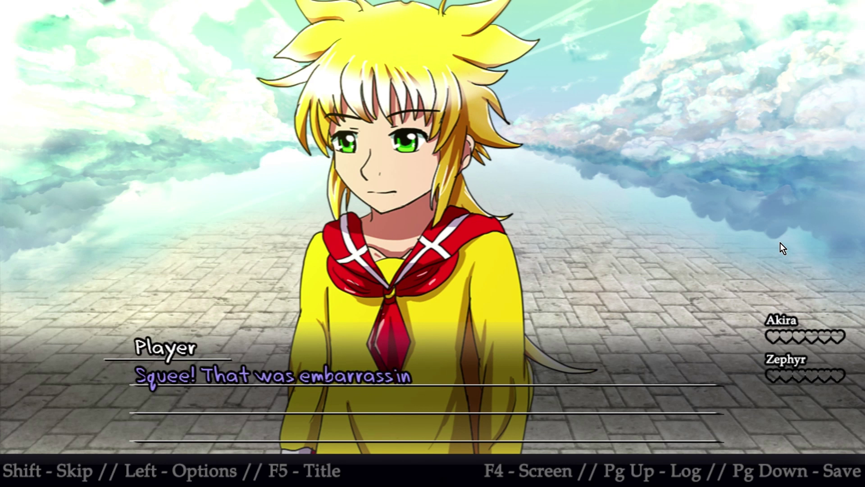
pyautogui.press('Return')
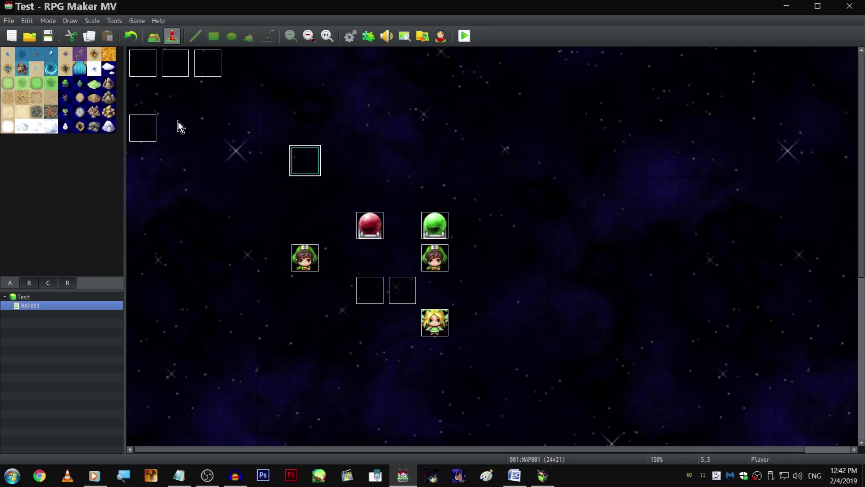
# - Check the closing commands on page 3 of the "Scene 1, 2, 3, 4" event in the editor, and switch back to the playtest
pyautogui.doubleClick(143, 126)
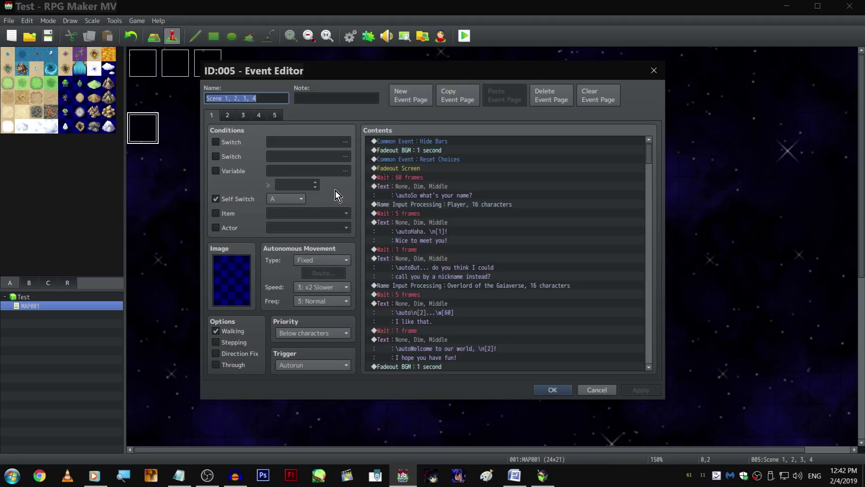
pyautogui.click(438, 248)
pyautogui.press('End')
pyautogui.scroll(8, 496, 320)
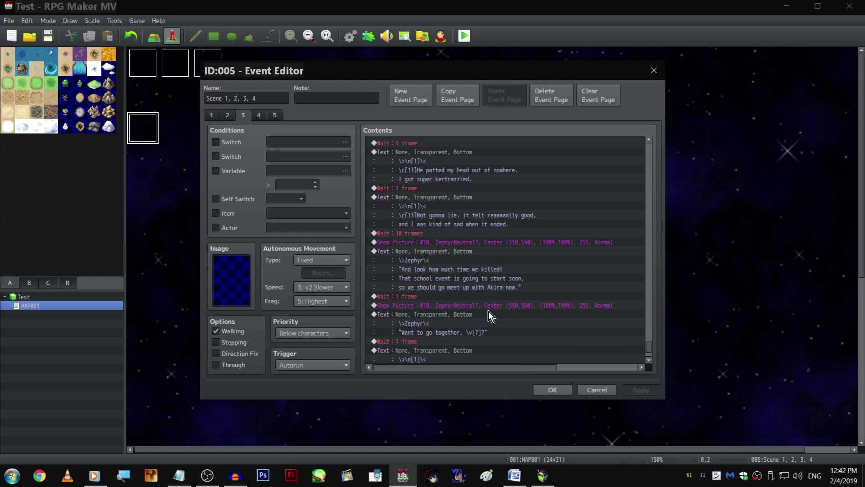
pyautogui.scroll(-8, 487, 310)
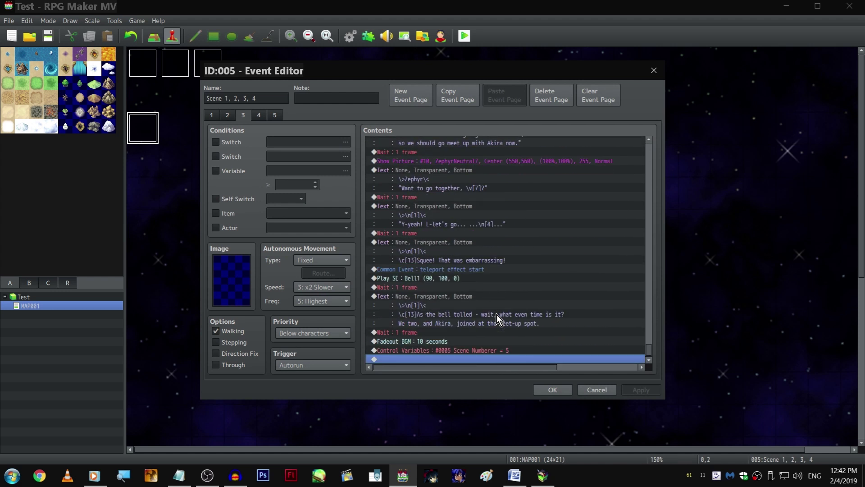
pyautogui.click(543, 476)
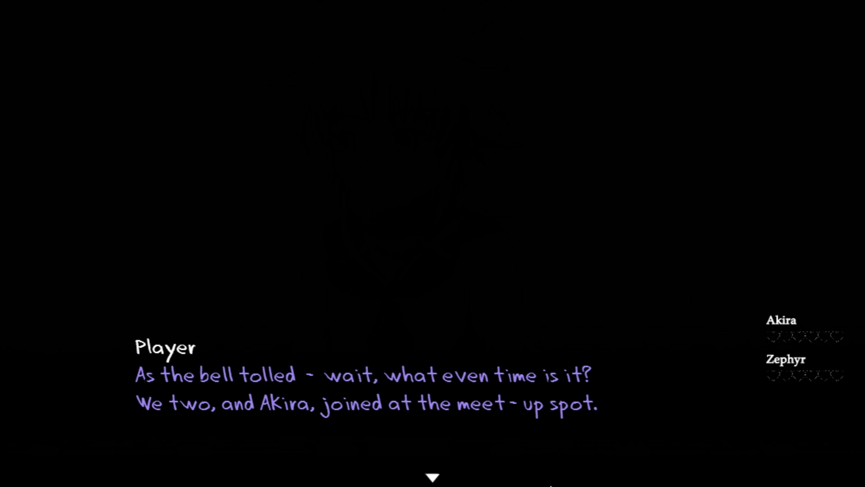
# - Switch to the editor and insert a Hide Bars common event call before the Bell1 sound on page 3 of the scene event
pyautogui.hotkey('alt', 'Tab')
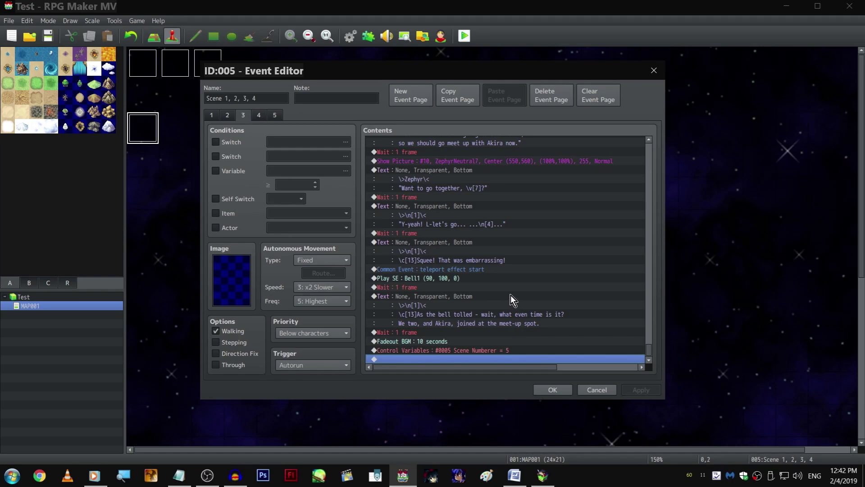
pyautogui.scroll(2, 488, 273)
pyautogui.click(478, 332)
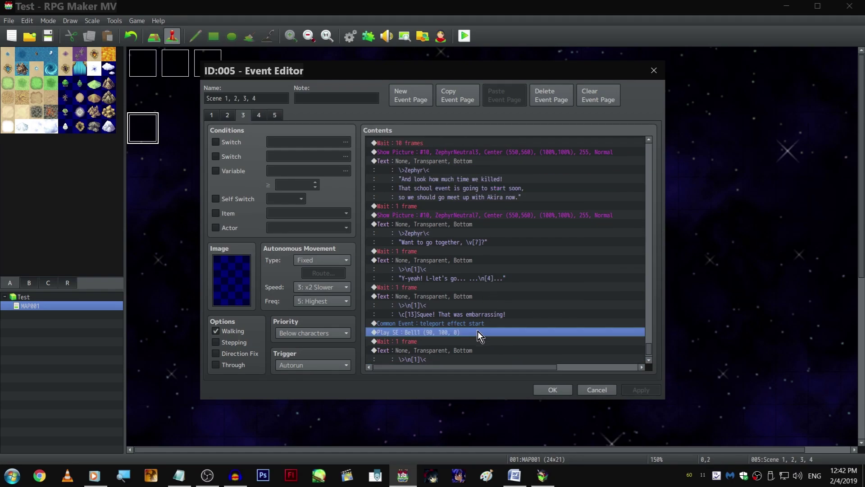
pyautogui.press('Insert')
pyautogui.click(402, 117)
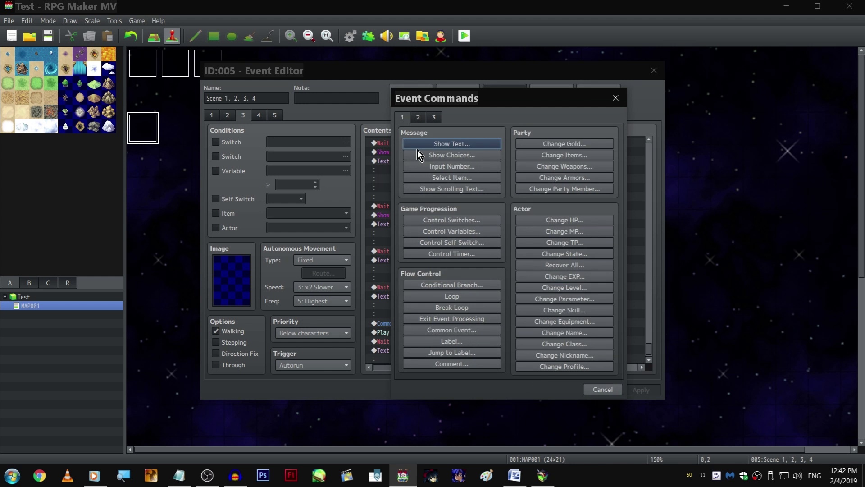
pyautogui.click(472, 328)
pyautogui.click(500, 251)
pyautogui.click(522, 281)
pyautogui.click(493, 262)
# - Close the running playtest and accept the changes to the "Scene 1, 2, 3, 4" event
pyautogui.rightClick(543, 475)
pyautogui.click(548, 449)
pyautogui.click(520, 358)
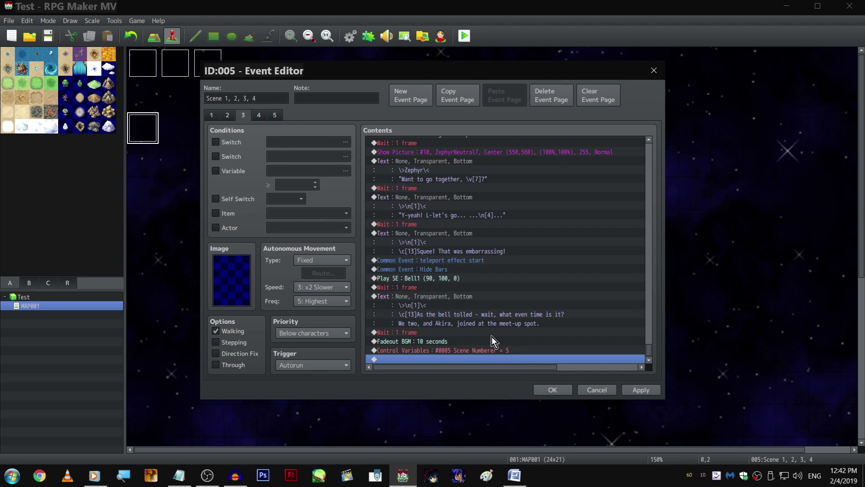
pyautogui.click(553, 389)
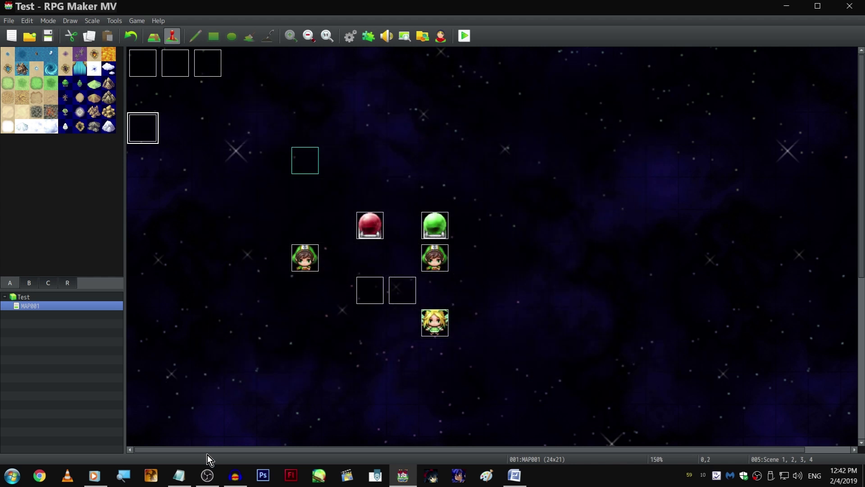
pyautogui.click(234, 485)
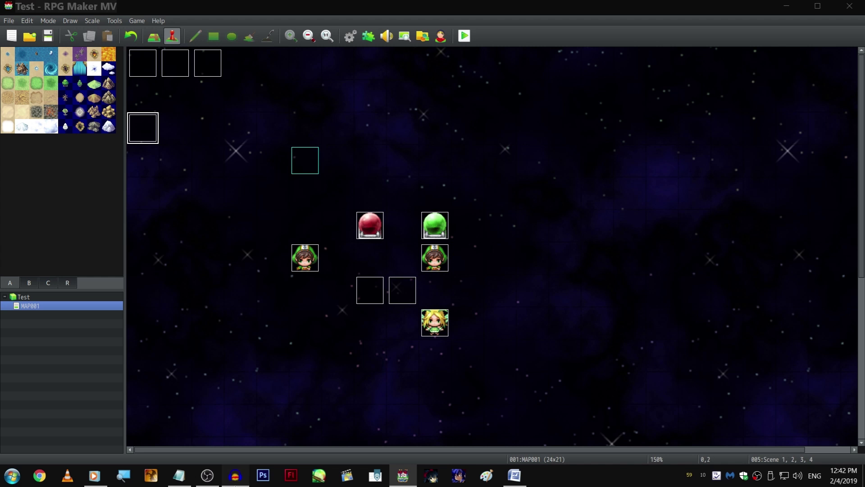
pyautogui.click(208, 475)
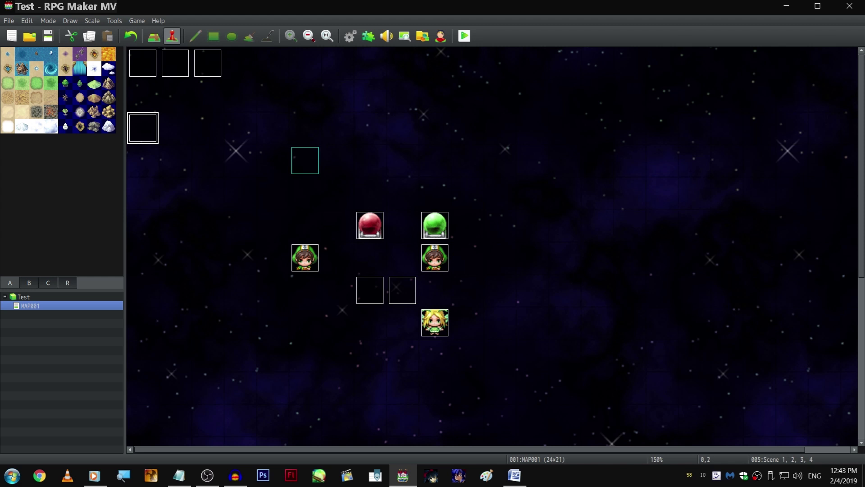
# - Check the scene event's first page, and rename actor 0002 in the database as "Playa-chwan"
pyautogui.doubleClick(138, 122)
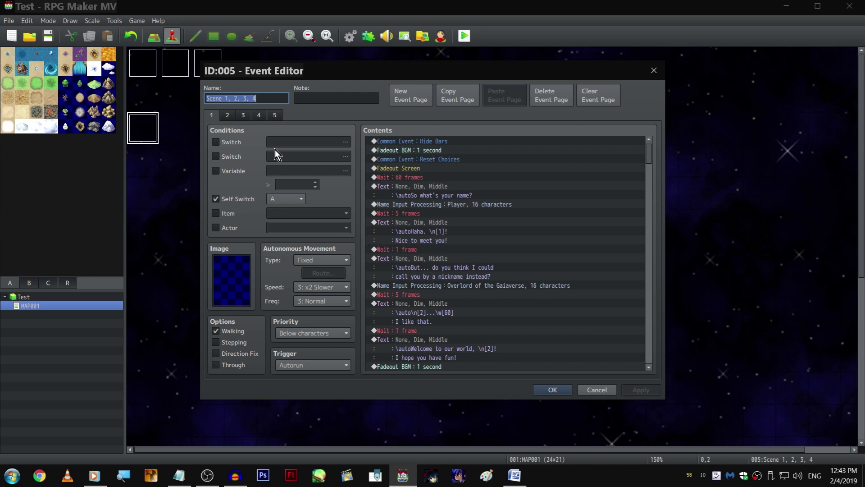
pyautogui.click(539, 383)
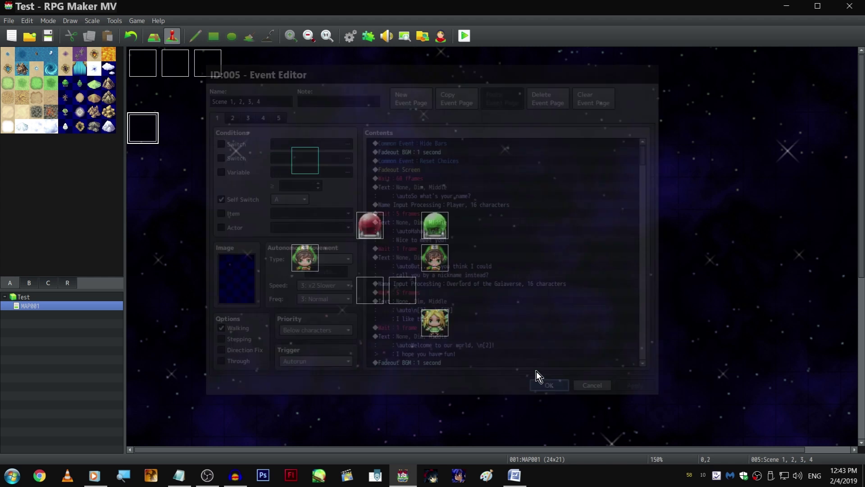
pyautogui.click(350, 36)
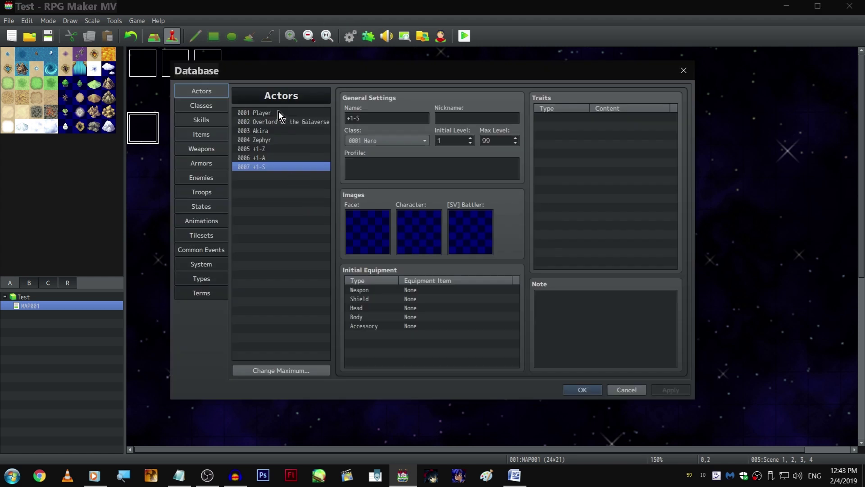
pyautogui.click(283, 122)
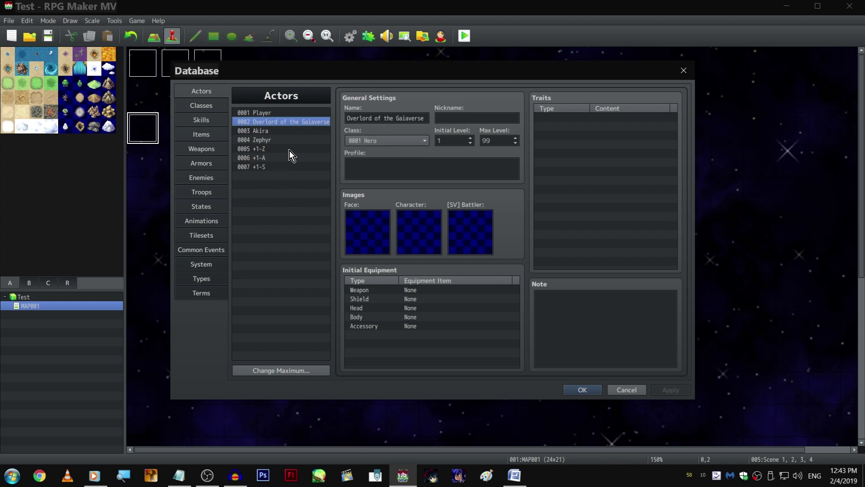
pyautogui.moveTo(412, 117); pyautogui.dragTo(367, 6)
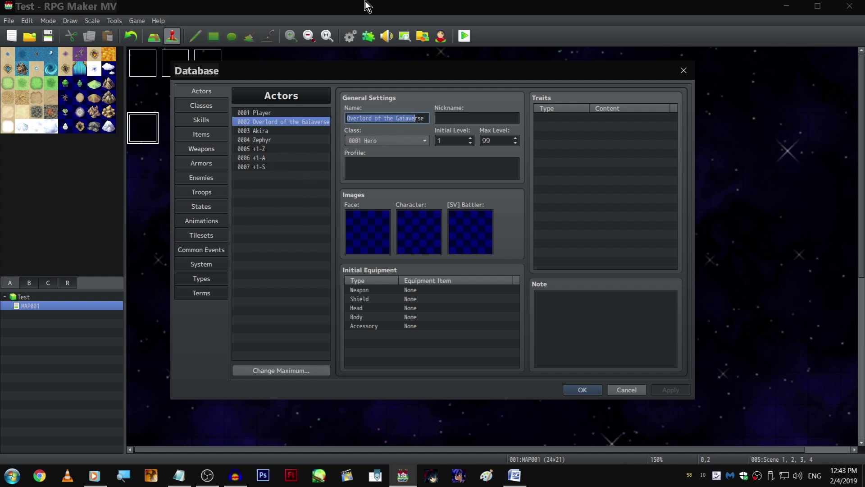
pyautogui.press('BackSpace')
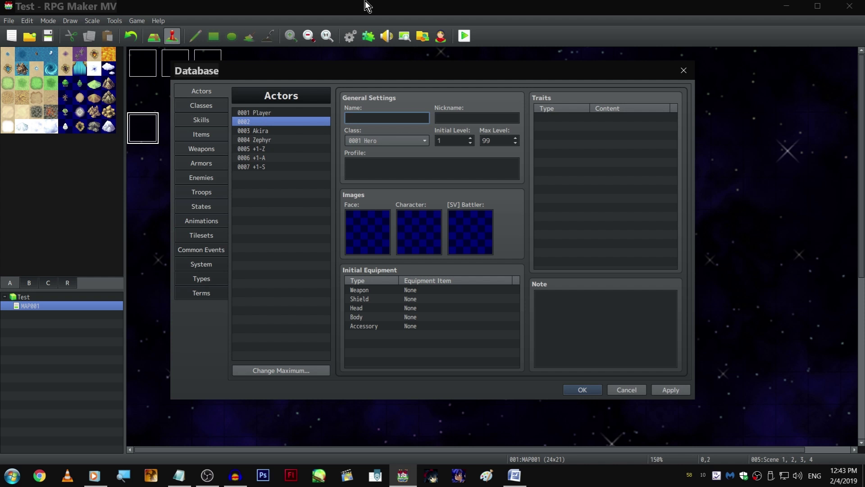
pyautogui.write('Playa-chwan')
pyautogui.click(583, 390)
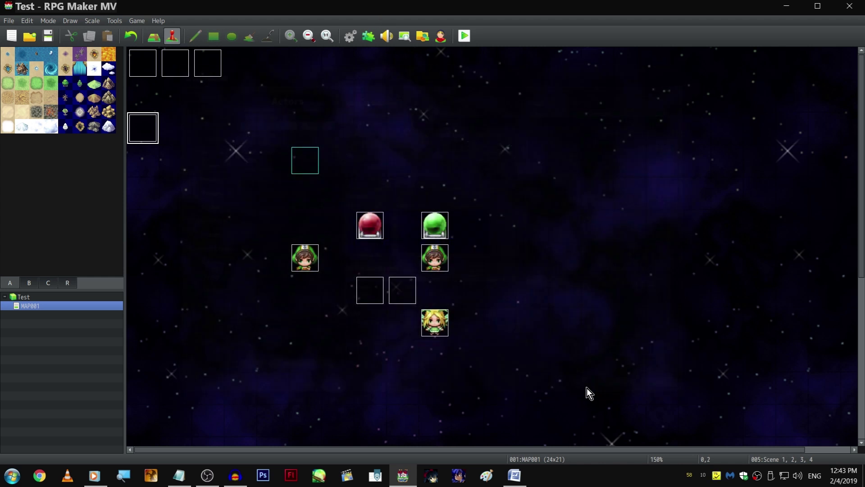
# - Make page 3 of the "Scene 1, 2, 3, 4" event require variable 0005 Scene Numberer ≥ 3 and self switch A
pyautogui.doubleClick(151, 128)
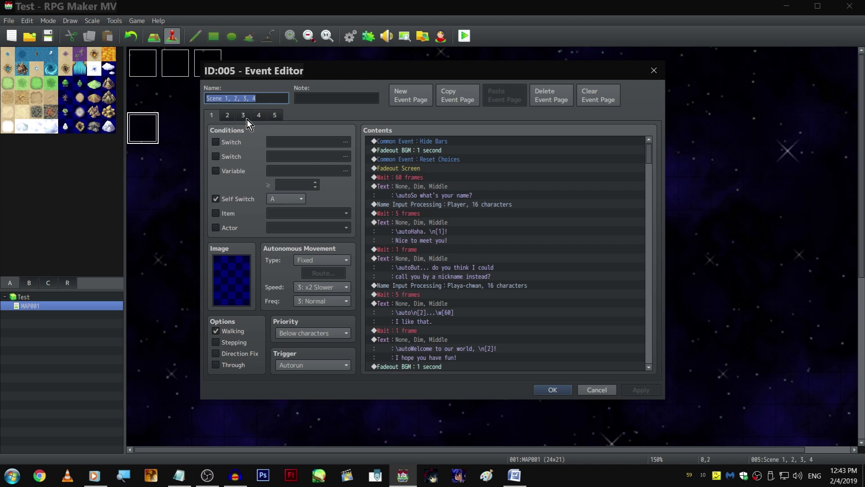
pyautogui.click(246, 118)
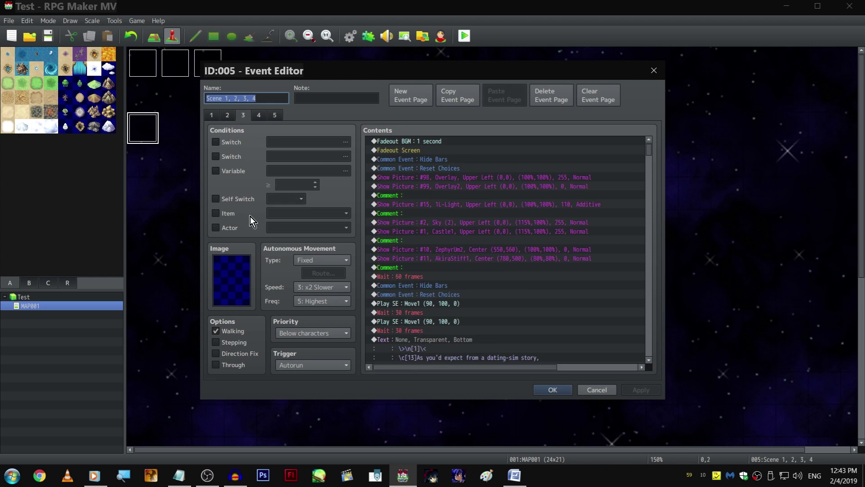
pyautogui.click(242, 166)
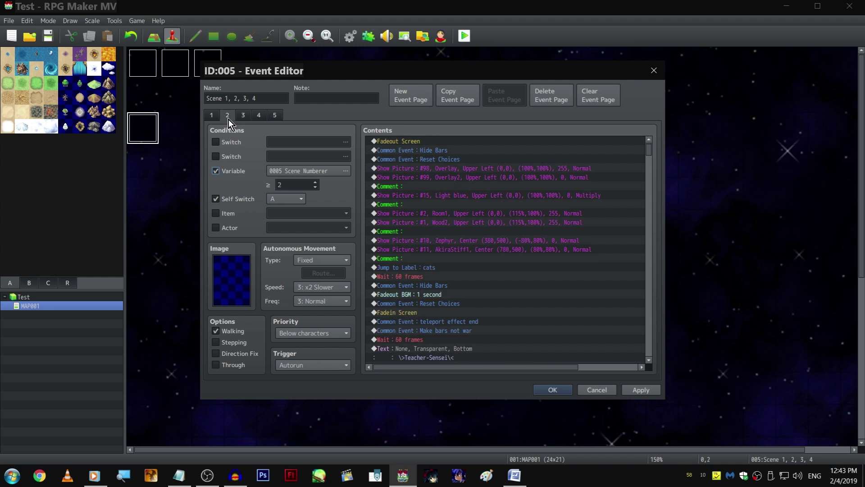
# - Copy page 3's opening commands, from "Fadeout BGM" through "Jump to Label: cats", onto the empty page 4
pyautogui.click(264, 113)
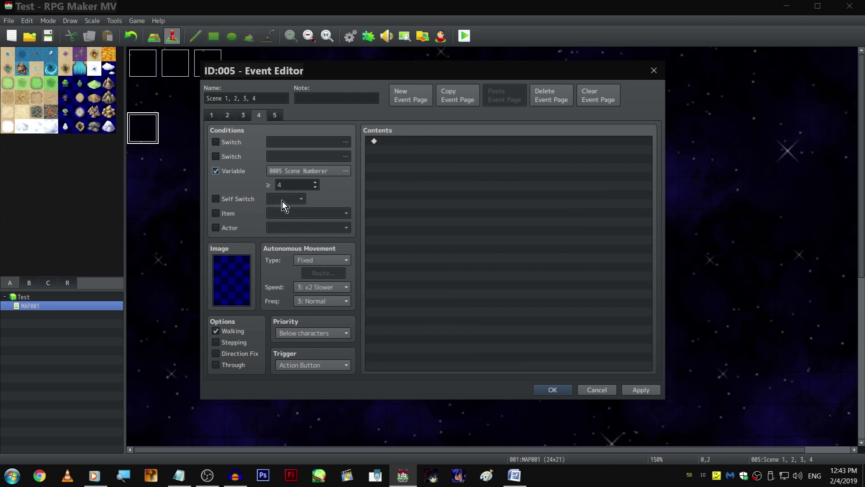
pyautogui.click(246, 113)
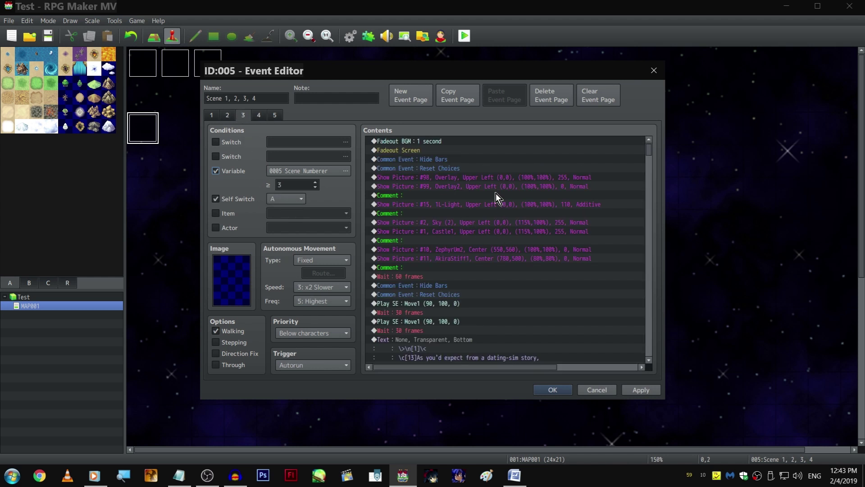
pyautogui.click(484, 141)
pyautogui.moveTo(649, 147); pyautogui.dragTo(647, 396)
pyautogui.moveTo(646, 366); pyautogui.dragTo(648, 93)
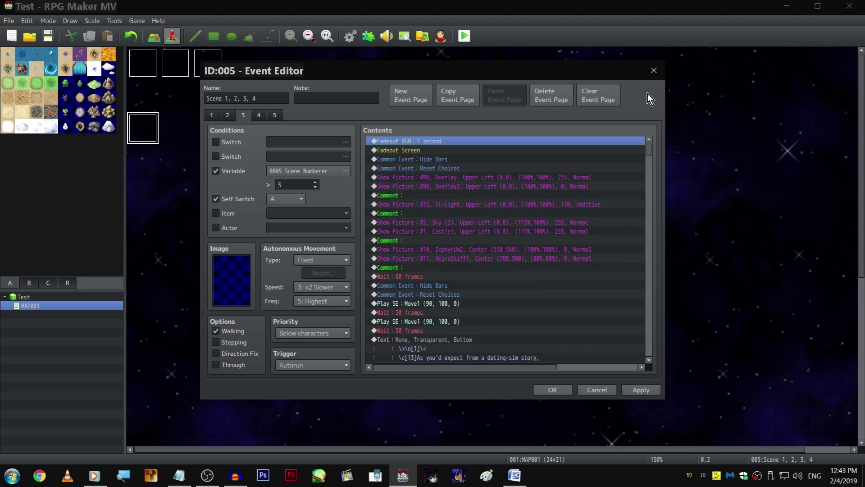
pyautogui.scroll(-2, 564, 191)
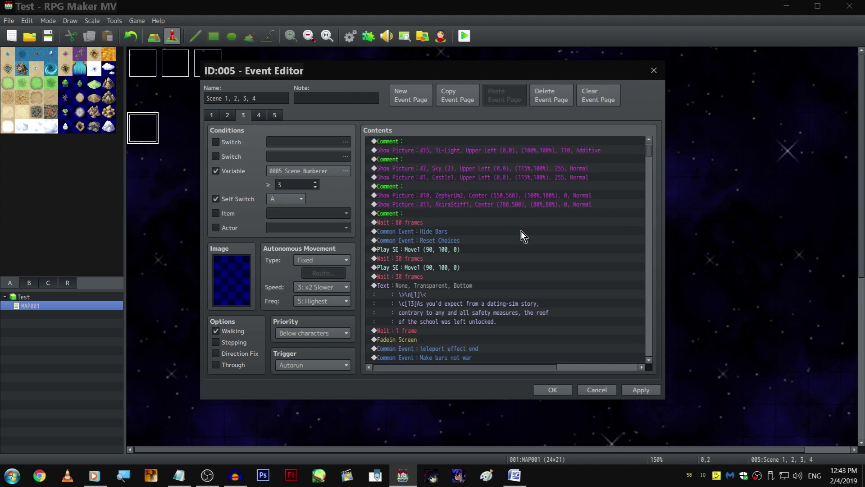
pyautogui.scroll(-1, 518, 239)
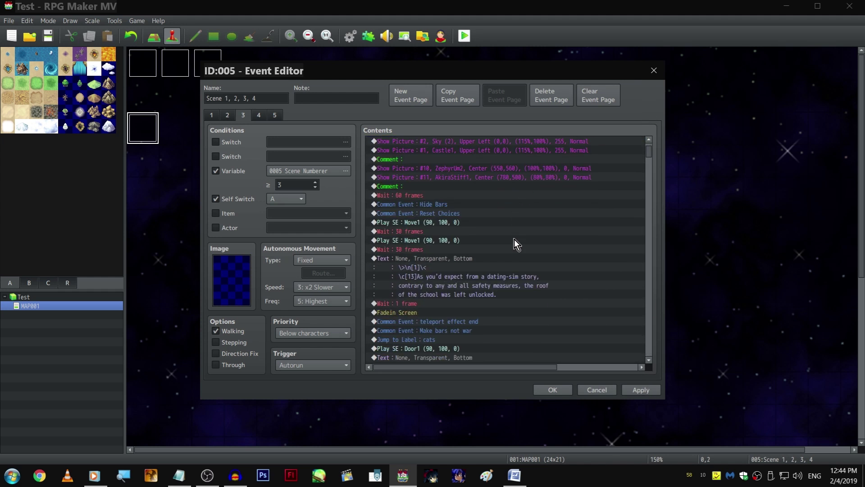
pyautogui.keyDown('shift'); pyautogui.click(463, 248); pyautogui.keyUp('shift')
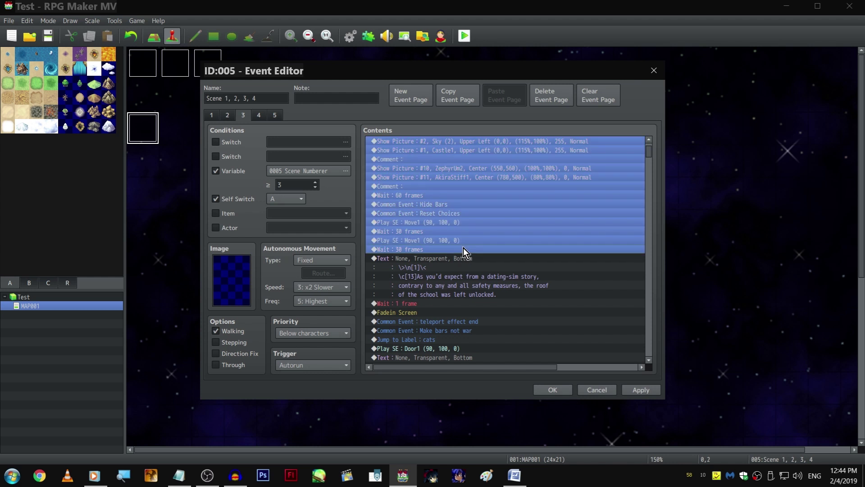
pyautogui.scroll(-3, 454, 207)
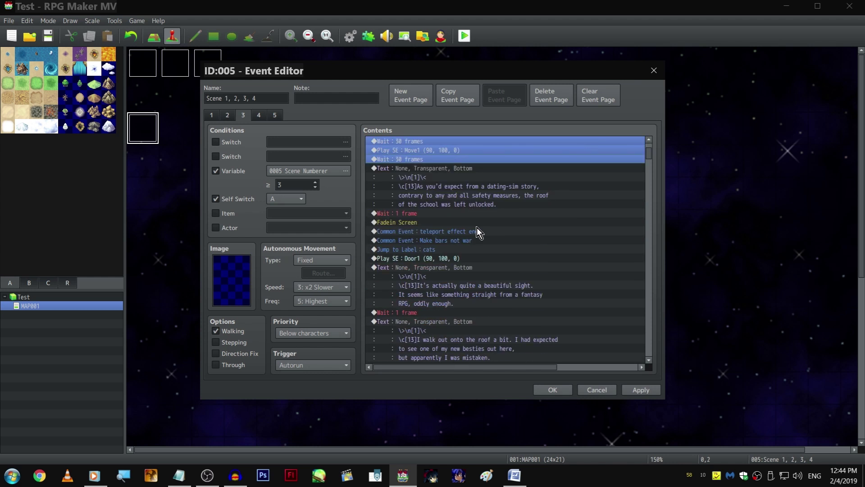
pyautogui.keyDown('shift'); pyautogui.click(472, 250); pyautogui.keyUp('shift')
pyautogui.click(259, 115)
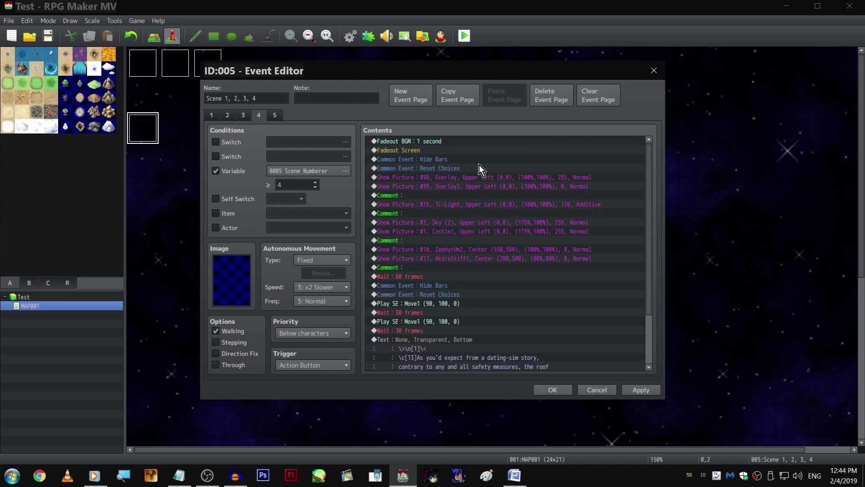
pyautogui.rightClick(455, 223)
pyautogui.click(467, 238)
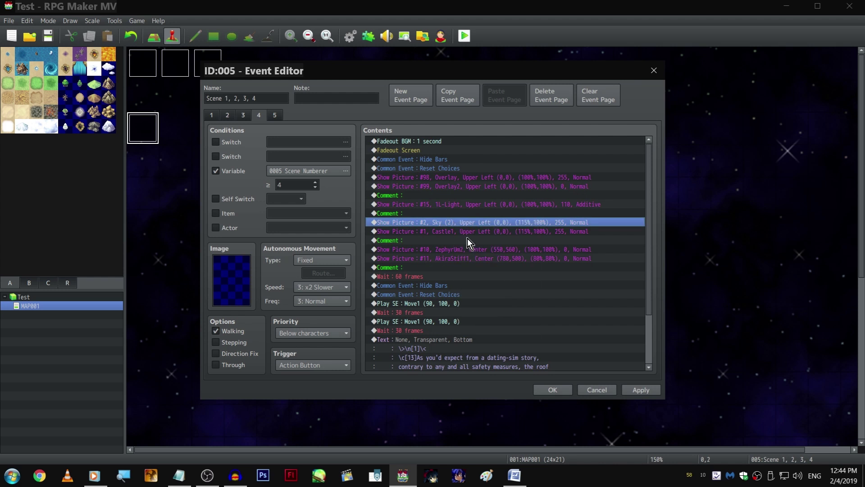
pyautogui.click(478, 192)
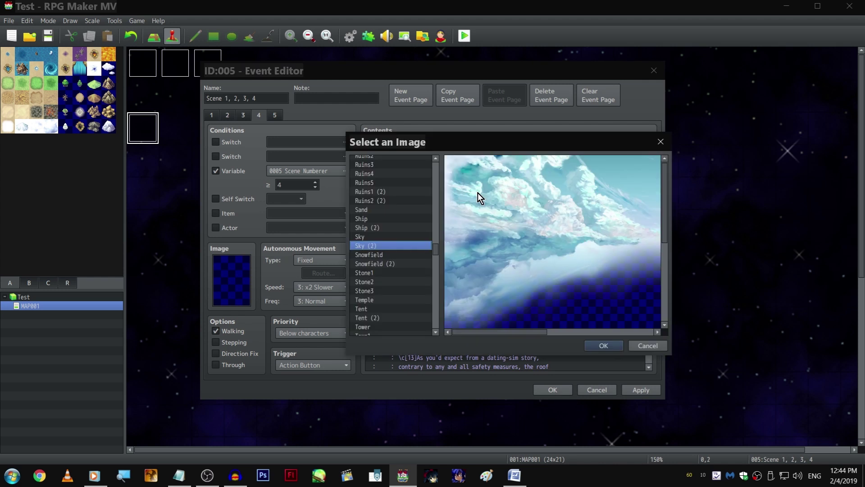
pyautogui.press('Escape')
pyautogui.press('Escape')
# - Turn off page 4's Scene Numberer condition and set the page's trigger to Autorun
pyautogui.click(234, 174)
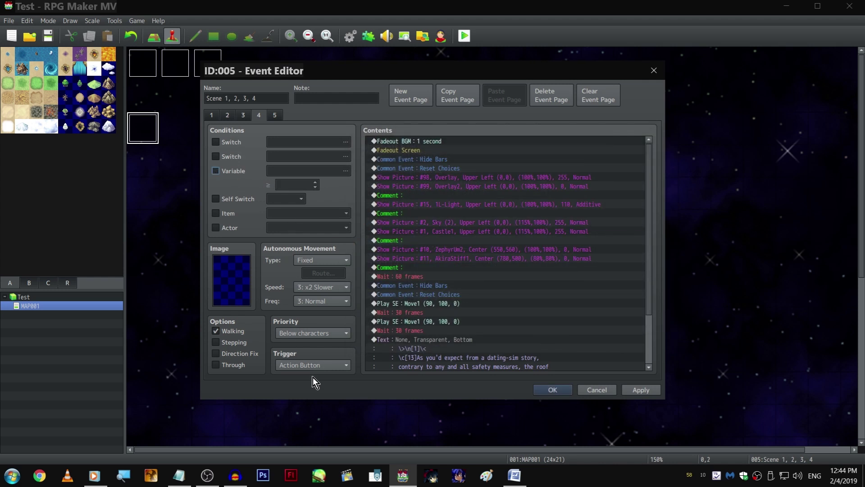
pyautogui.scroll(-3, 317, 370)
# - Open the image selection of page 4's Sky (2) Show Picture command and preview nearby images such as Ship (2)
pyautogui.rightClick(434, 223)
pyautogui.click(473, 237)
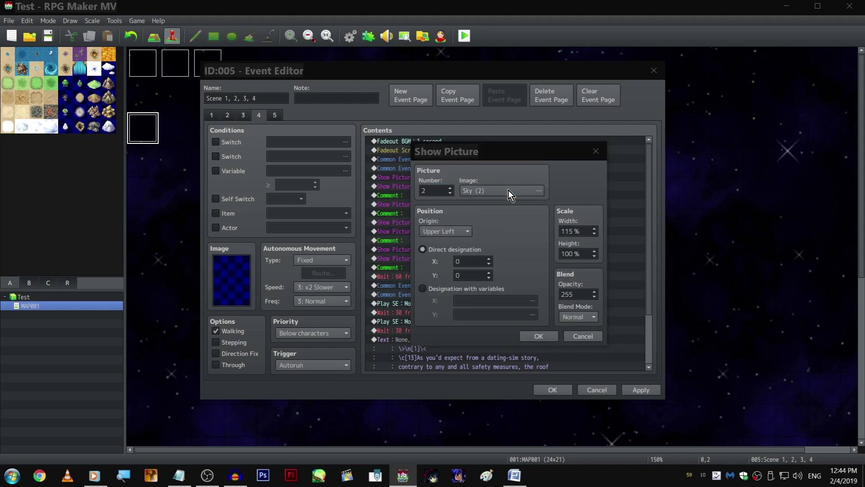
pyautogui.doubleClick(508, 190)
pyautogui.press('Down')
pyautogui.press('Up')
pyautogui.press('Up')
pyautogui.press('Up')
pyautogui.press('Up')
pyautogui.press('Down')
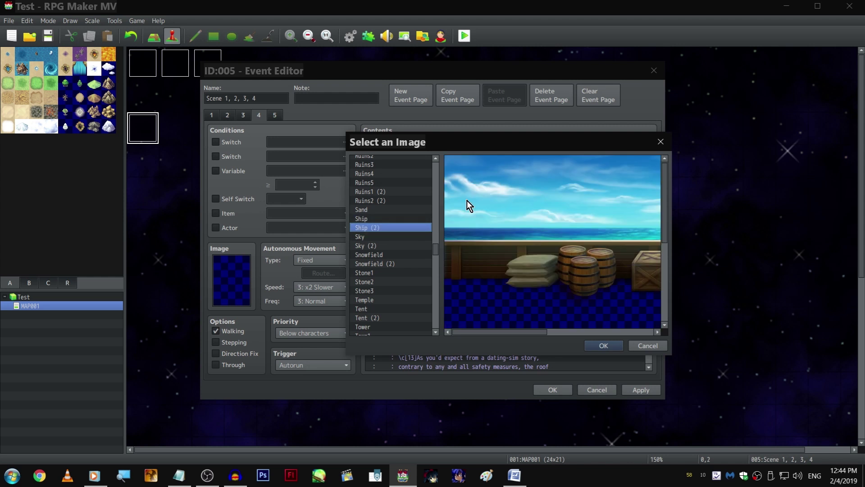
pyautogui.moveTo(573, 137); pyautogui.dragTo(528, 140)
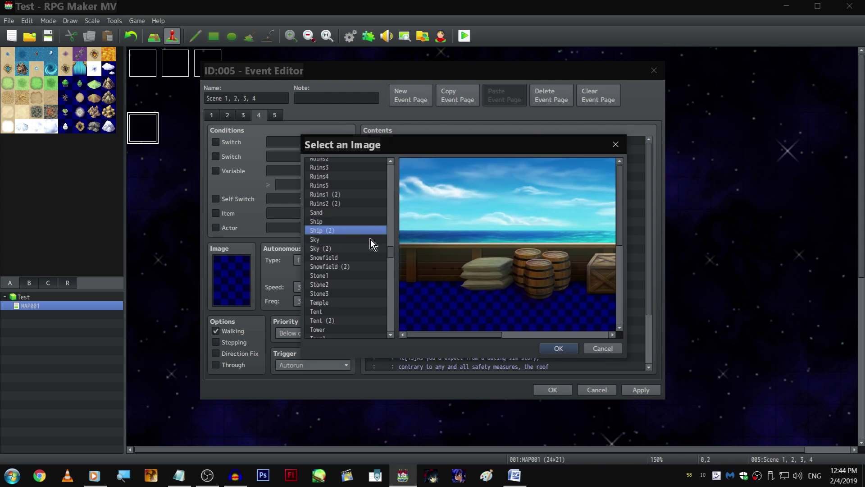
# - Preview the background images from Snowfield (2) through Tent (2) to Wasteland (2) for page 4's picture
pyautogui.scroll(-2, 364, 231)
pyautogui.click(363, 212)
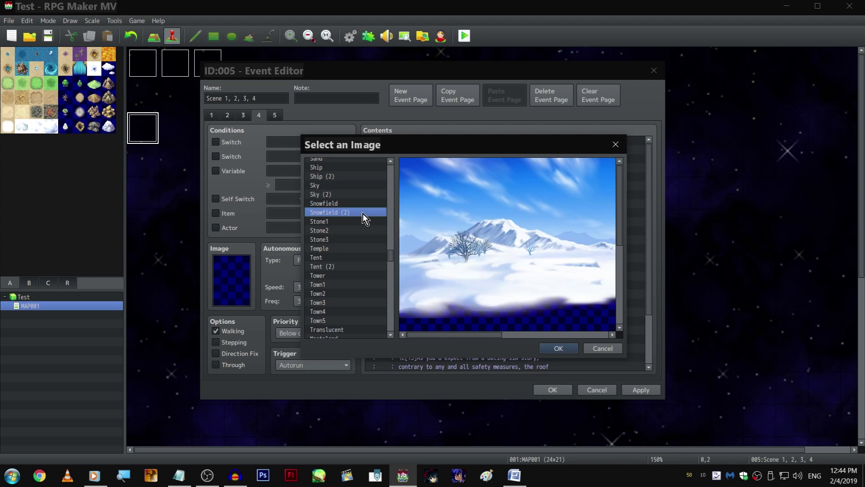
pyautogui.scroll(-2, 363, 231)
pyautogui.click(363, 231)
pyautogui.scroll(-2, 364, 232)
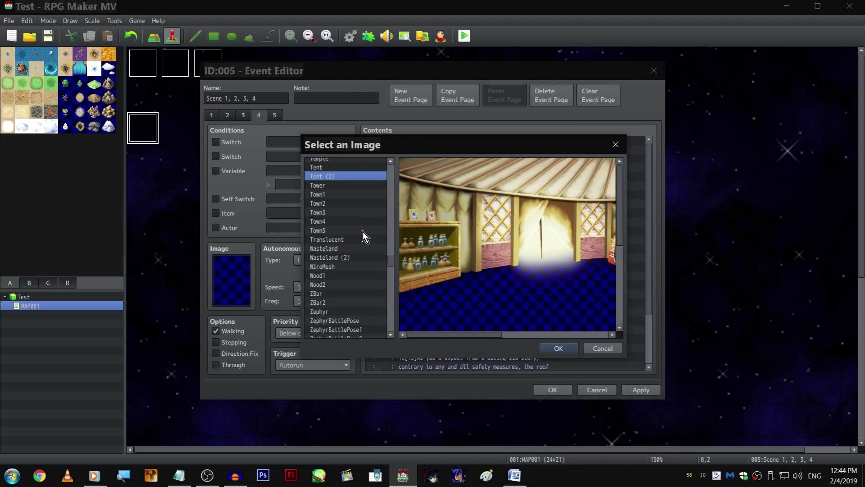
pyautogui.moveTo(479, 333); pyautogui.dragTo(433, 334)
pyautogui.scroll(-2, 358, 199)
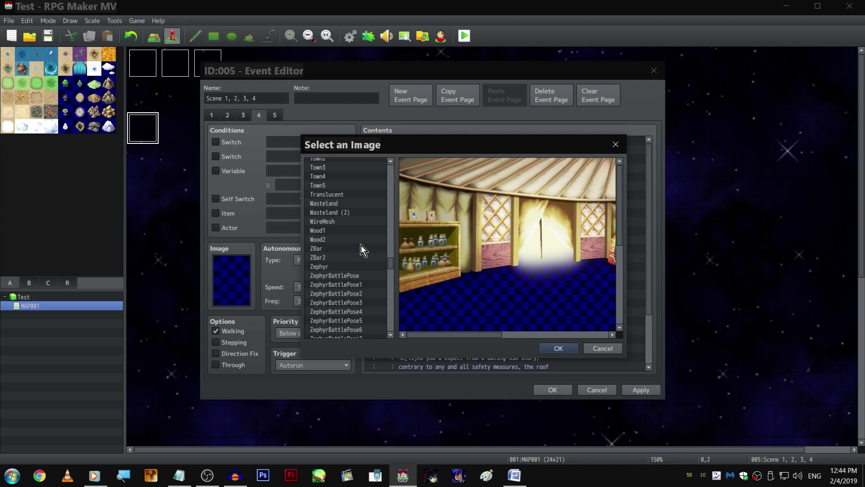
pyautogui.click(353, 233)
pyautogui.click(353, 237)
pyautogui.click(356, 223)
pyautogui.press('Up')
pyautogui.press('Up')
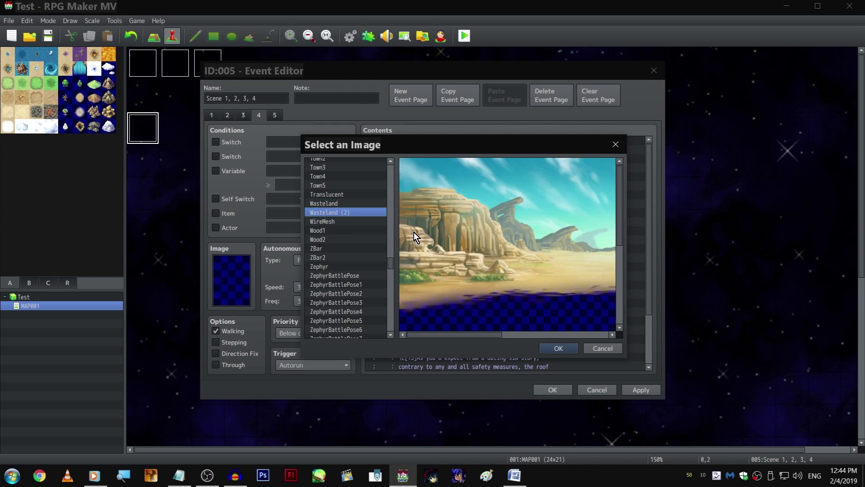
# - Examine the town backgrounds from Town5 back to Town1, including Town3 and Town2
pyautogui.press('Up')
pyautogui.press('Up')
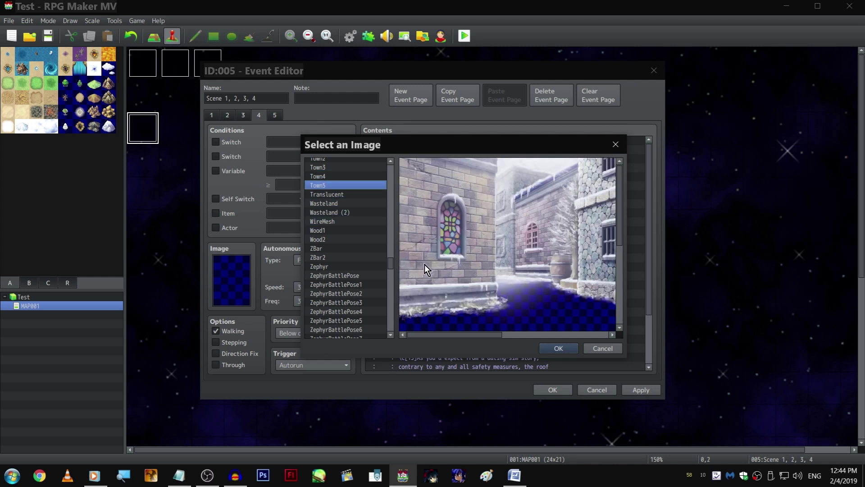
pyautogui.press('Up')
pyautogui.press('Up')
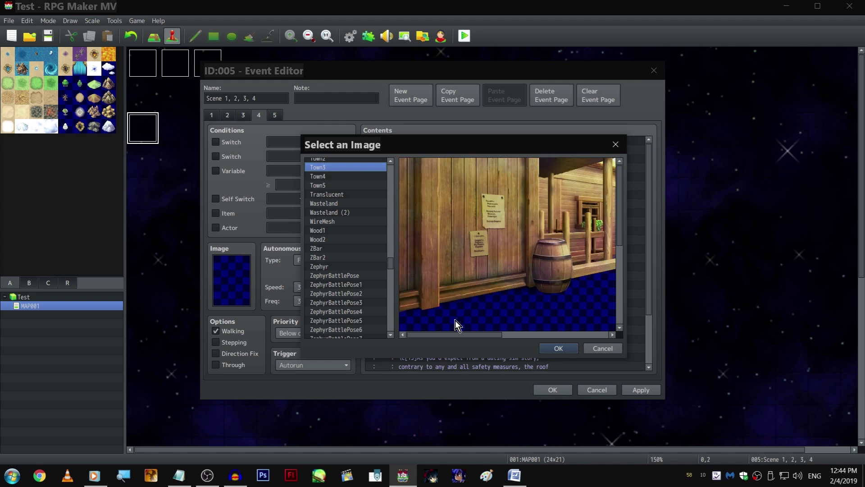
pyautogui.press('Up')
pyautogui.press('Up')
pyautogui.press('Down')
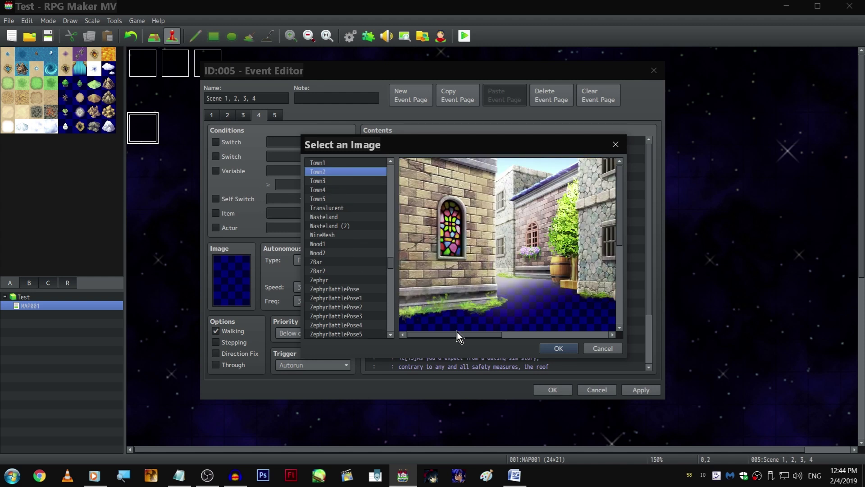
pyautogui.moveTo(456, 334); pyautogui.dragTo(597, 349)
pyautogui.press('Up')
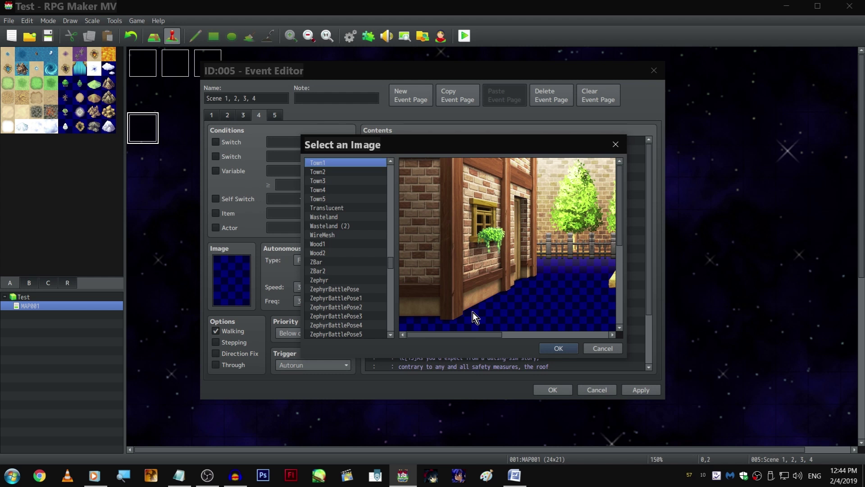
# - Preview the images preceding Town1, from Tower through Temple to Stone1
pyautogui.scroll(3, 337, 245)
pyautogui.moveTo(472, 335); pyautogui.dragTo(431, 284)
pyautogui.press('Up')
pyautogui.moveTo(468, 334); pyautogui.dragTo(426, 336)
pyautogui.press('Up')
pyautogui.press('Up')
pyautogui.press('Up')
pyautogui.press('Up')
pyautogui.press('Up')
pyautogui.press('Up')
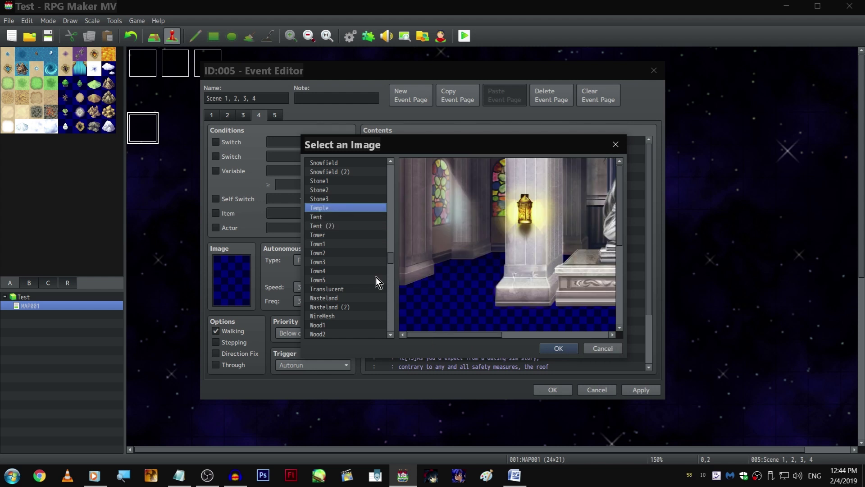
pyautogui.scroll(2, 361, 254)
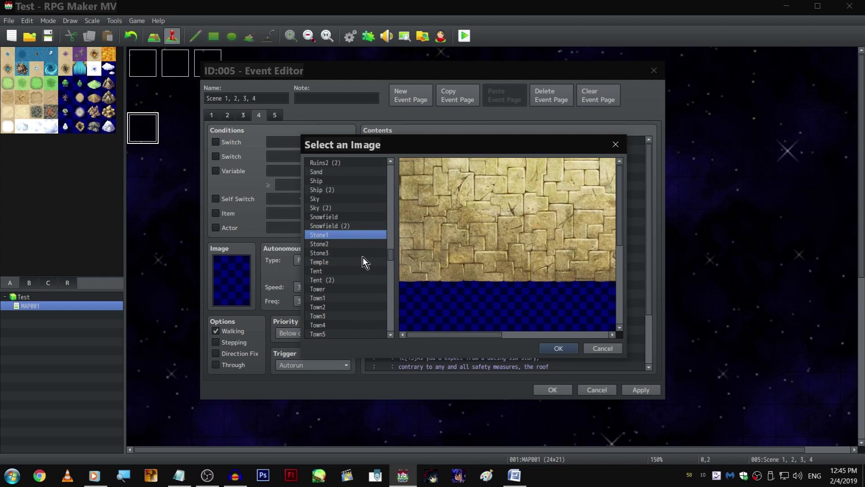
pyautogui.scroll(1, 363, 257)
# - Look through the ship, sand and ruins backgrounds back to Ruins1 (2)
pyautogui.press('Up')
pyautogui.press('Up')
pyautogui.press('Up')
pyautogui.press('Up')
pyautogui.press('Up')
pyautogui.press('Up')
pyautogui.press('Up')
pyautogui.press('Up')
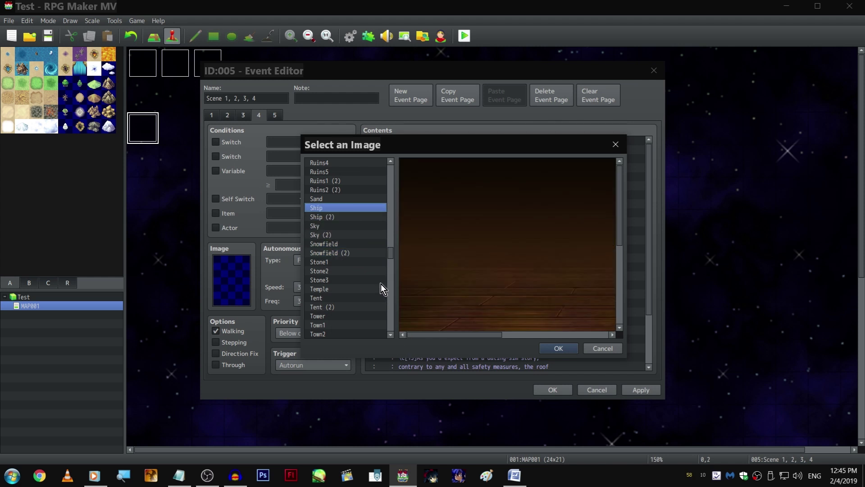
pyautogui.press('Up')
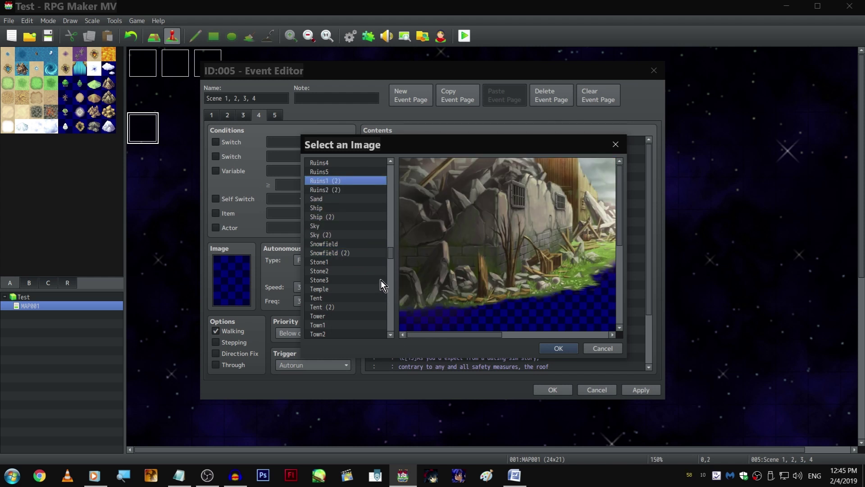
pyautogui.moveTo(495, 334); pyautogui.dragTo(477, 334)
# - Examine the remaining ruins images and the Room backgrounds, back to RockCave (2)
pyautogui.scroll(2, 356, 185)
pyautogui.press('Up')
pyautogui.press('Up')
pyautogui.press('Up')
pyautogui.press('Up')
pyautogui.press('Up')
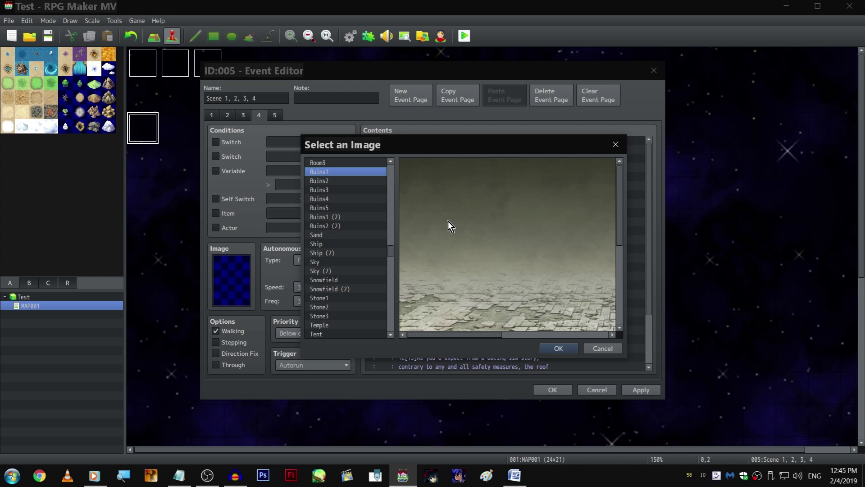
pyautogui.press('Up')
pyautogui.press('Up')
pyautogui.press('Down')
pyautogui.moveTo(485, 335); pyautogui.dragTo(393, 307)
pyautogui.scroll(2, 364, 172)
pyautogui.press('Up')
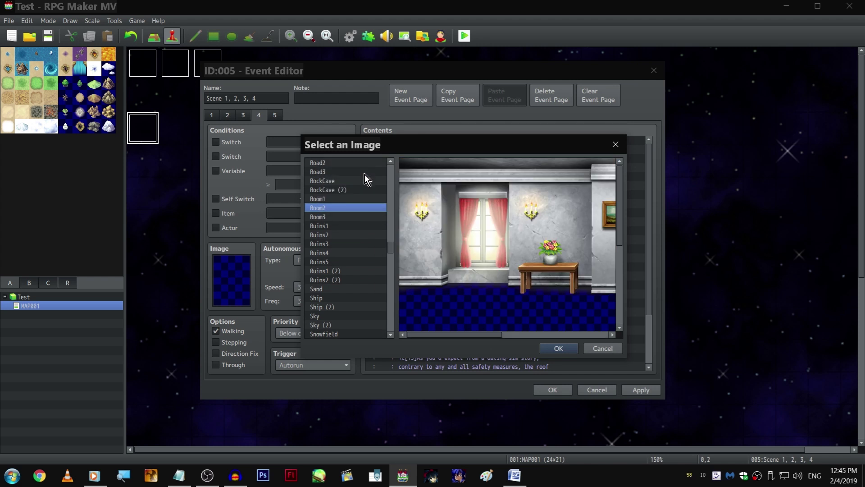
pyautogui.press('Up')
pyautogui.press('Up')
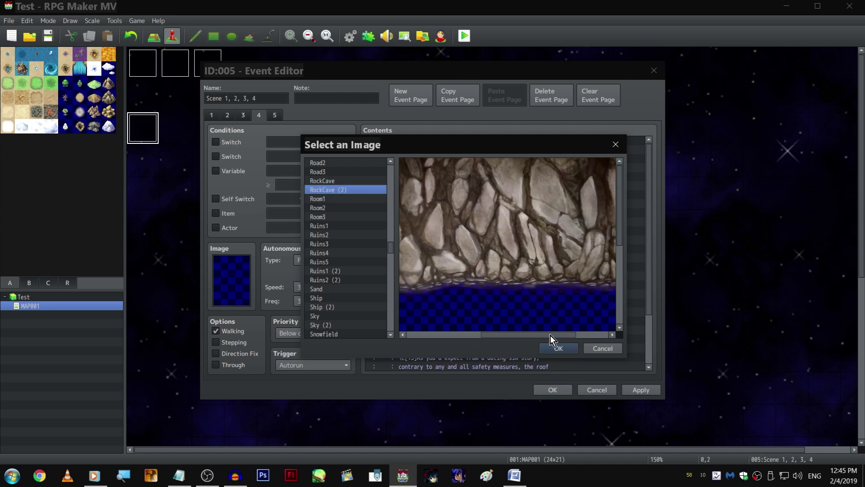
# - Preview the outdoor backgrounds from RockCave through the Road images and Port to PoisonSwamp (2)
pyautogui.scroll(2, 353, 253)
pyautogui.click(354, 227)
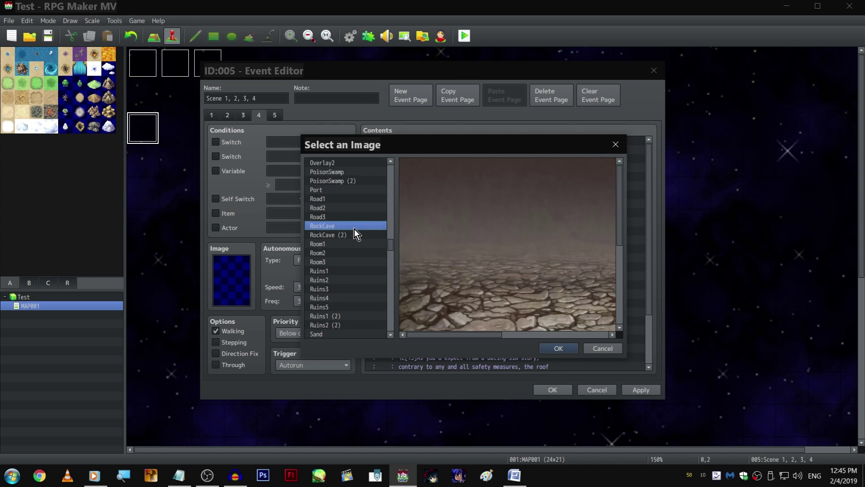
pyautogui.press('Up')
pyautogui.press('Up')
pyautogui.press('Up')
pyautogui.press('Up')
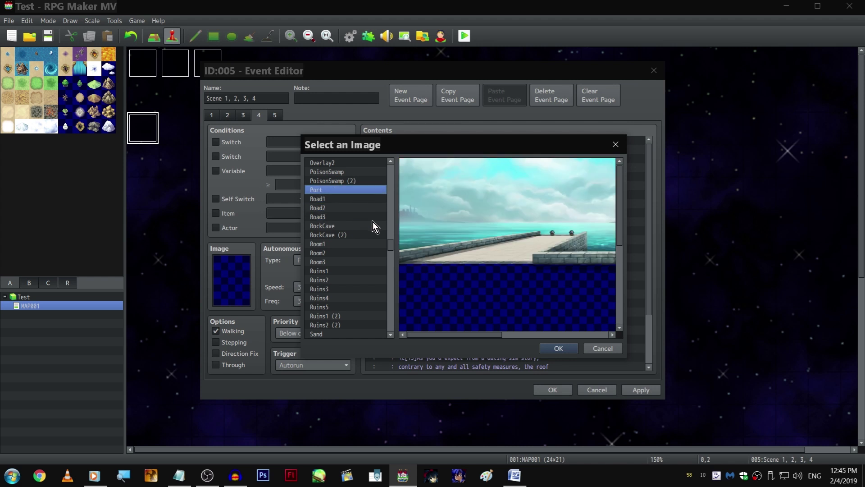
pyautogui.press('Up')
pyautogui.moveTo(492, 335); pyautogui.dragTo(457, 358)
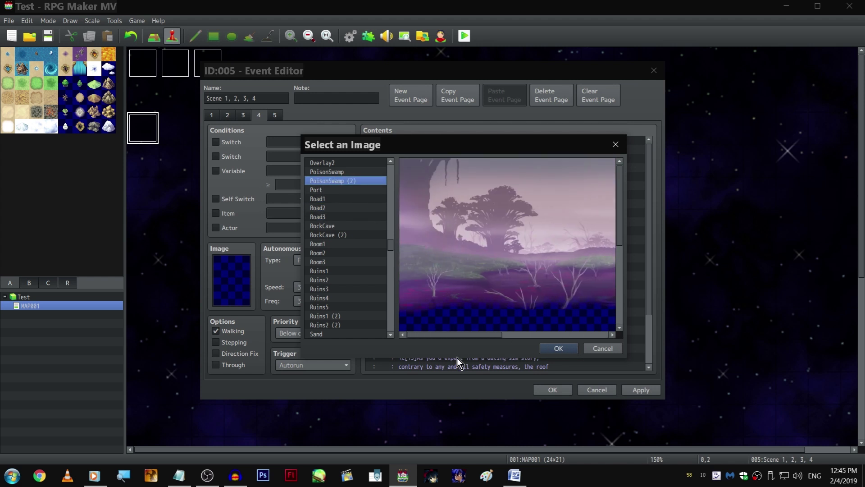
# - Check the images from PoisonSwamp through Metal to LavaCave (2) as possible scene backgrounds
pyautogui.scroll(2, 365, 275)
pyautogui.press('Up')
pyautogui.press('Up')
pyautogui.press('Up')
pyautogui.press('Up')
pyautogui.scroll(2, 369, 221)
pyautogui.press('Up')
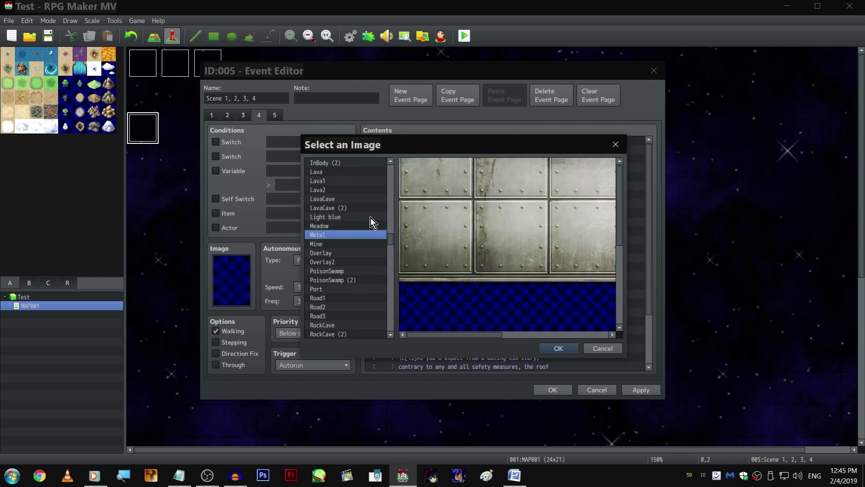
pyautogui.press('Up')
pyautogui.press('Up')
pyautogui.press('Up')
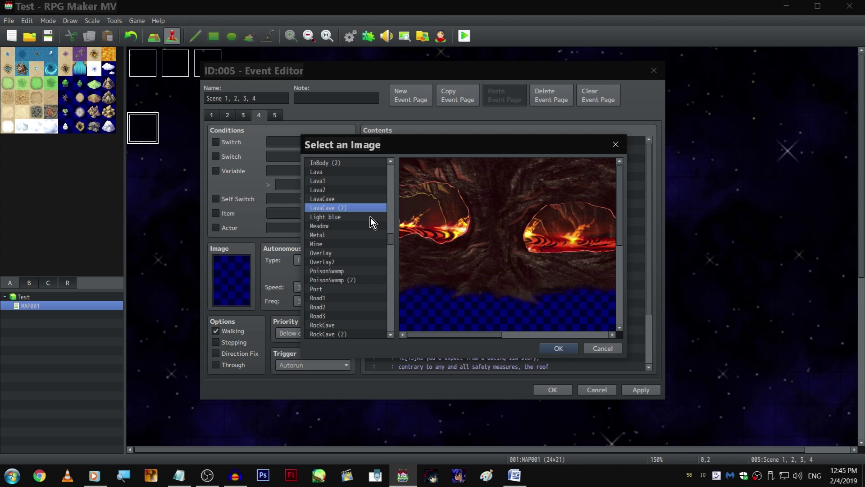
# - Preview Light blue and Meadow, and examine the lava images back to InBody (2)
pyautogui.click(370, 217)
pyautogui.click(374, 227)
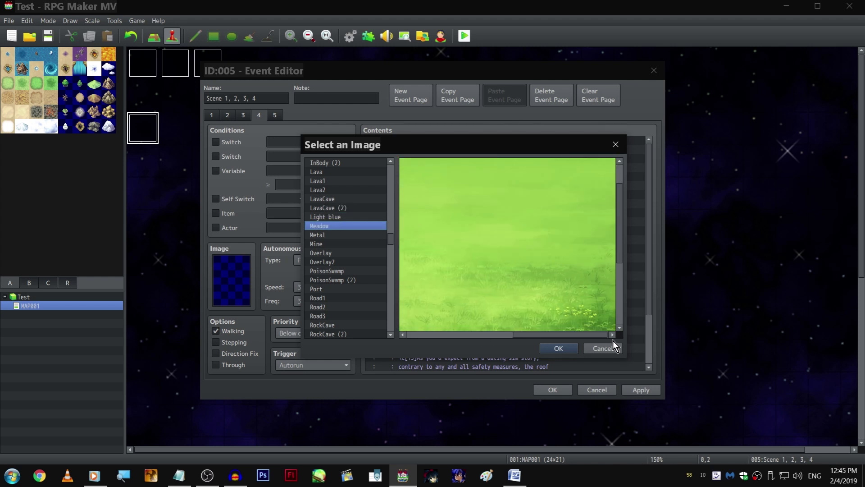
pyautogui.click(350, 208)
pyautogui.scroll(2, 366, 244)
pyautogui.press('Up')
pyautogui.press('Up')
pyautogui.press('Up')
pyautogui.press('Up')
pyautogui.press('Up')
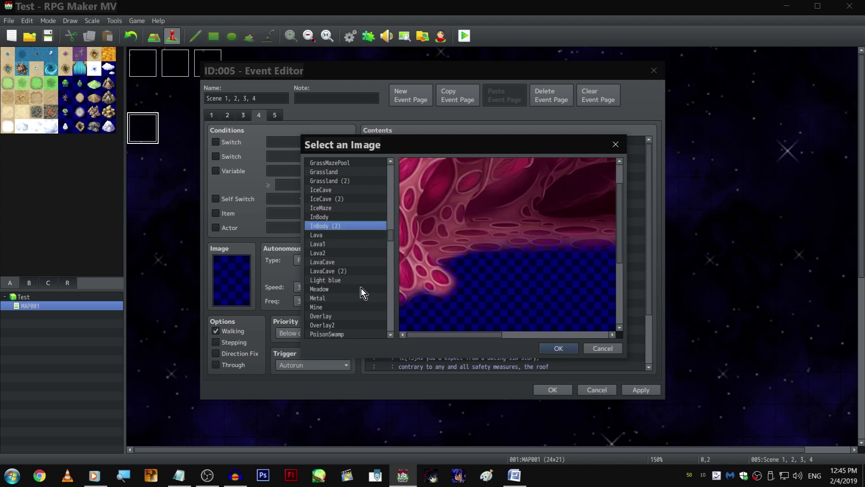
# - Look through the ice cave, grassland, grass maze and fort backgrounds back to Forest
pyautogui.press('Up')
pyautogui.press('Up')
pyautogui.press('Up')
pyautogui.press('Up')
pyautogui.press('Up')
pyautogui.scroll(4, 359, 279)
pyautogui.press('Up')
pyautogui.press('Up')
pyautogui.press('Up')
pyautogui.press('Up')
pyautogui.press('Up')
pyautogui.press('Up')
pyautogui.press('Up')
pyautogui.press('Up')
pyautogui.press('Down')
pyautogui.moveTo(482, 332); pyautogui.dragTo(394, 290)
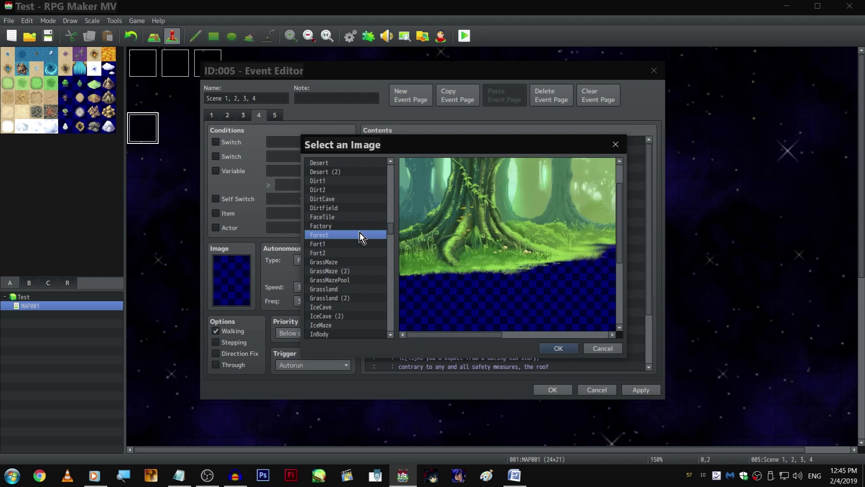
# - Preview the images from Factory and FaceTile through the dirt and desert backgrounds to DemonCastle3
pyautogui.press('Up')
pyautogui.press('Up')
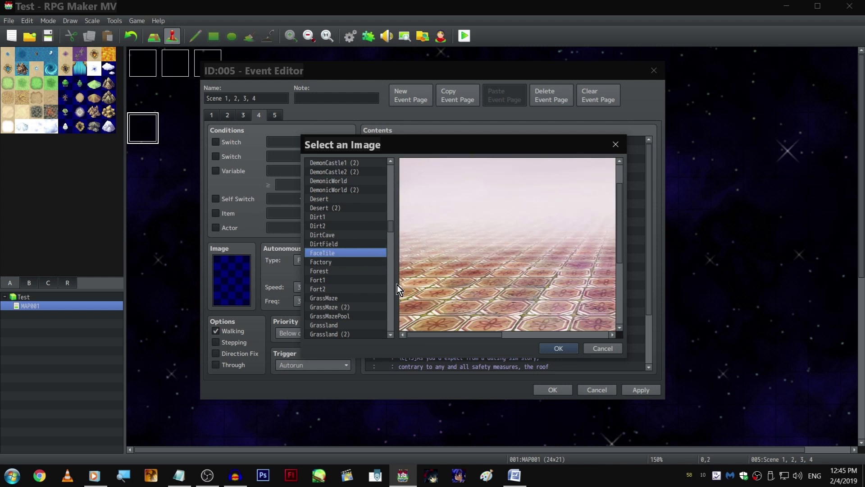
pyautogui.press('Up')
pyautogui.press('Up')
pyautogui.press('Up')
pyautogui.press('Up')
pyautogui.press('Up')
pyautogui.press('Up')
pyautogui.press('Up')
pyautogui.press('Up')
pyautogui.press('Up')
pyautogui.press('Up')
pyautogui.press('Up')
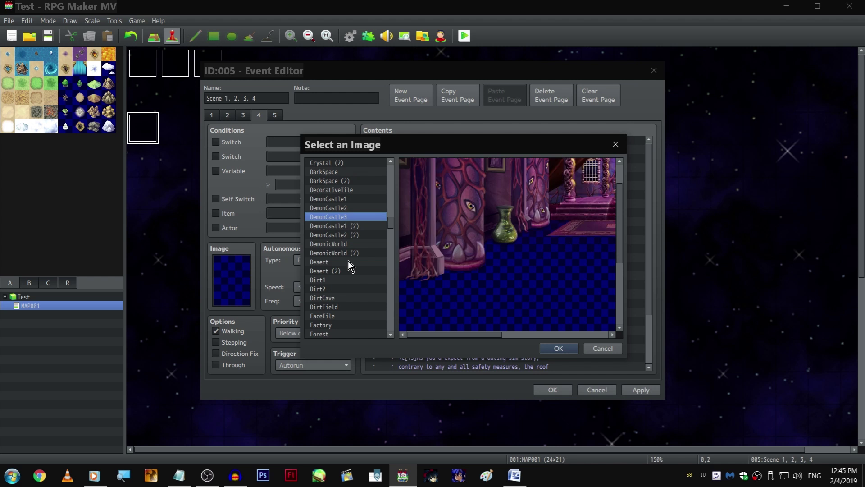
# - Examine the backgrounds from DemonCastle2 through Crystal (2) and the cobblestone images to Castle1 (2)
pyautogui.press('Up')
pyautogui.press('Up')
pyautogui.press('Up')
pyautogui.press('Up')
pyautogui.press('Up')
pyautogui.press('Up')
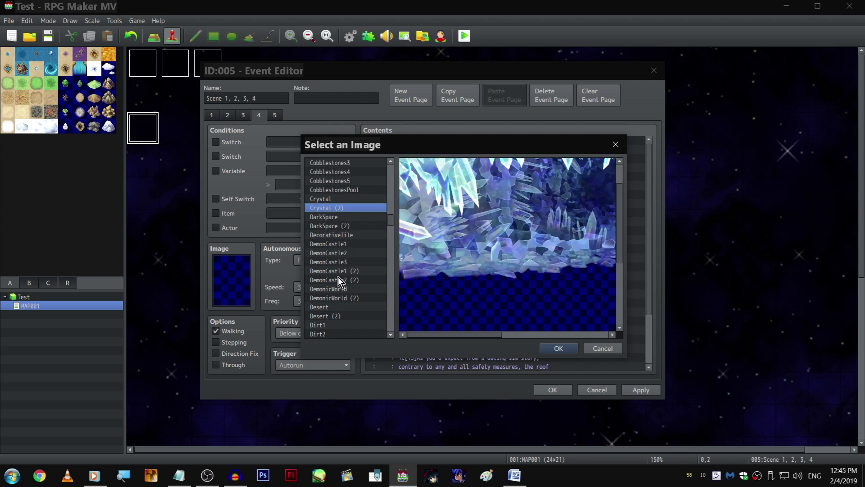
pyautogui.press('Up')
pyautogui.press('Up')
pyautogui.press('Up')
pyautogui.press('Up')
pyautogui.press('Up')
pyautogui.press('Up')
pyautogui.press('Up')
pyautogui.press('Up')
pyautogui.press('Up')
pyautogui.press('Up')
pyautogui.press('Up')
pyautogui.press('Up')
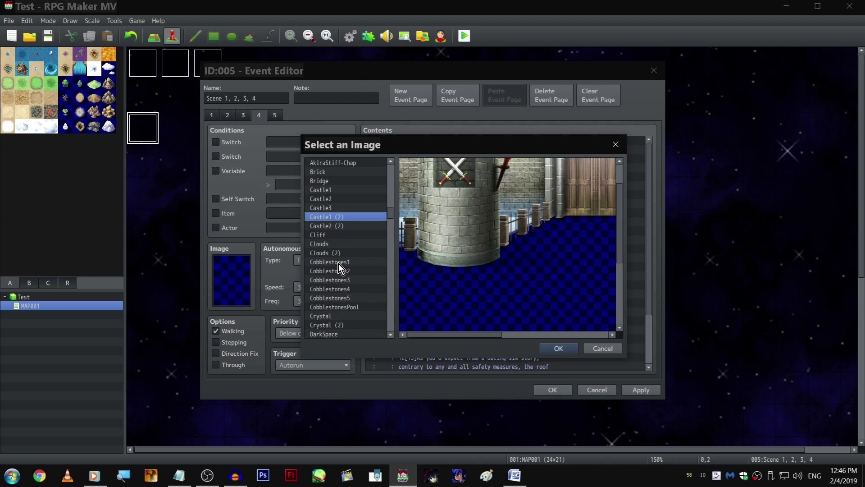
# - Preview Castle2, Bridge and Brick, and check the AkiraStiff character images above them
pyautogui.press('Up')
pyautogui.press('Up')
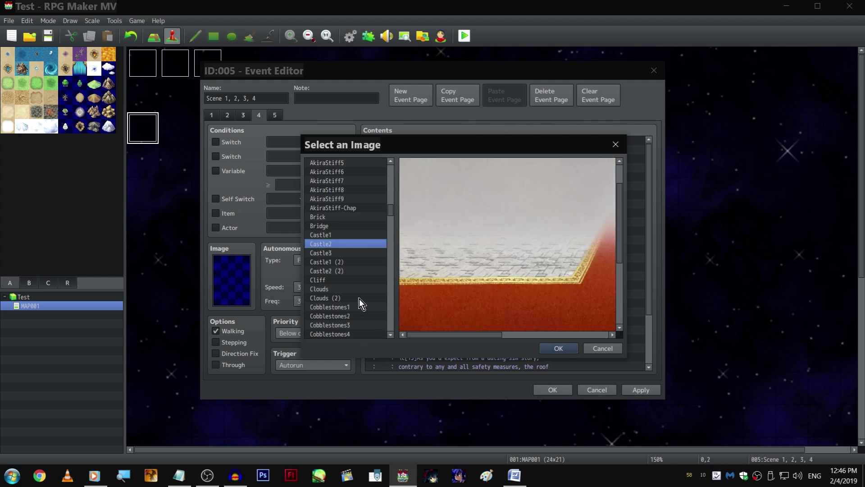
pyautogui.press('Up')
pyautogui.press('Up')
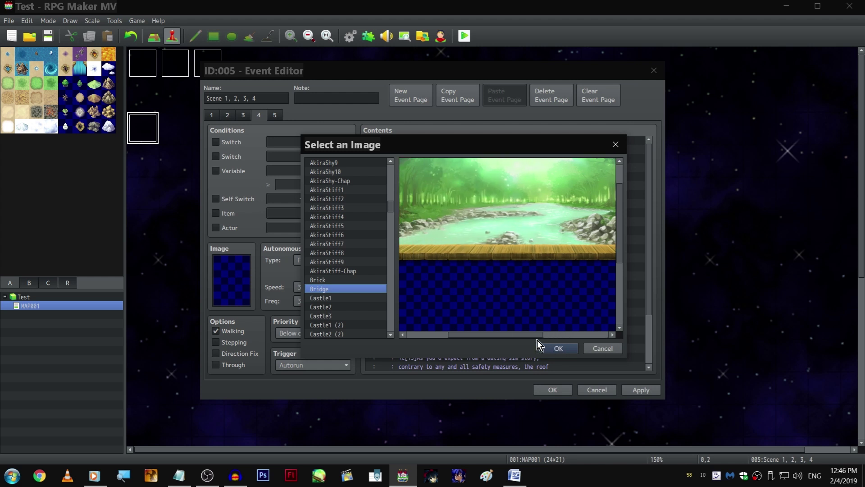
pyautogui.click(361, 279)
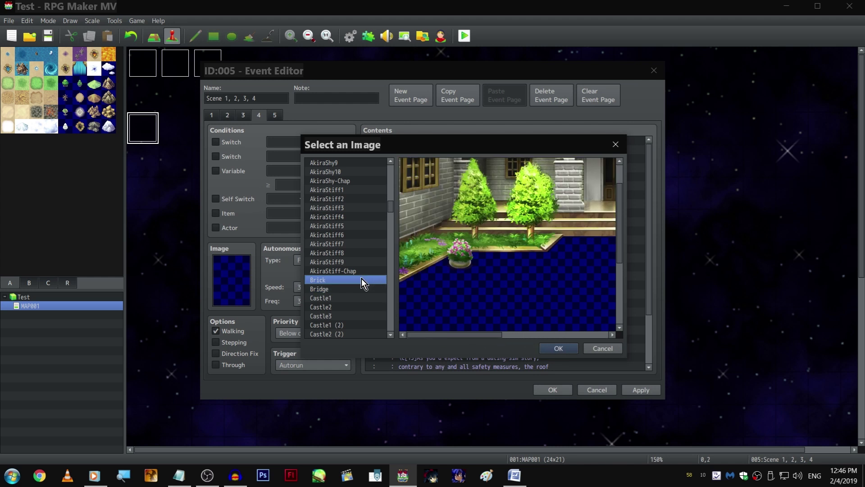
pyautogui.moveTo(480, 332); pyautogui.dragTo(441, 344)
pyautogui.click(369, 272)
pyautogui.click(369, 267)
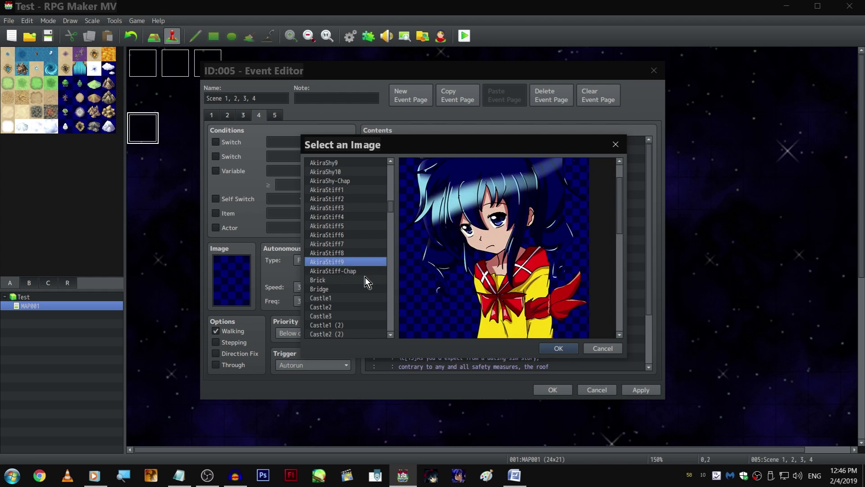
# - Compare the Brick, Bridge and Castle1 images as candidates for the scene background
pyautogui.click(365, 277)
pyautogui.click(368, 288)
pyautogui.scroll(-2, 361, 255)
pyautogui.press('Down')
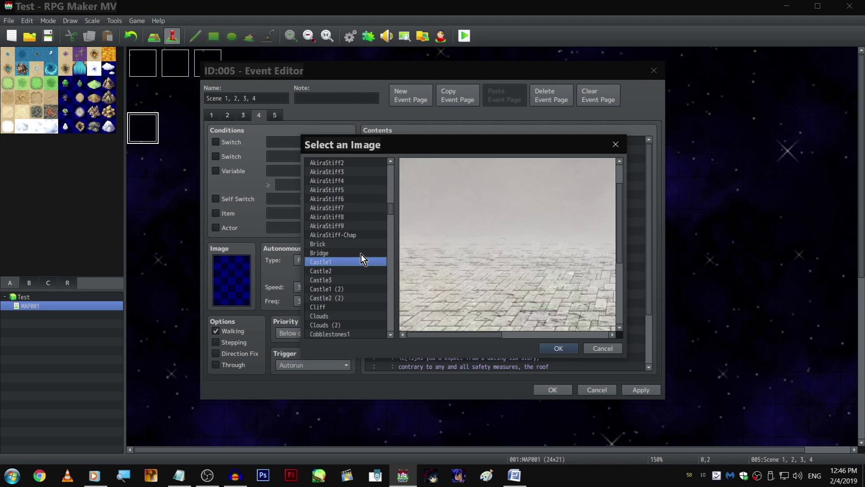
pyautogui.press('Up')
pyautogui.press('Up')
pyautogui.press('Down')
pyautogui.press('Down')
pyautogui.press('Down')
pyautogui.press('Down')
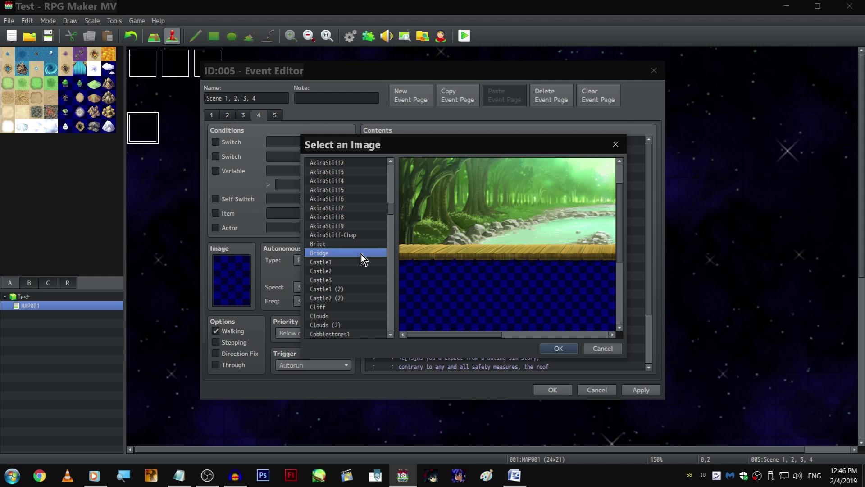
pyautogui.press('Up')
pyautogui.press('Up')
pyautogui.press('Up')
pyautogui.moveTo(481, 337); pyautogui.dragTo(517, 328)
pyautogui.moveTo(485, 328); pyautogui.dragTo(459, 325)
# - Examine the backgrounds from Castle1 to Cliff and compare Bridge with Castle1 (2) as scene backgrounds
pyautogui.press('Down')
pyautogui.press('Down')
pyautogui.press('Down')
pyautogui.press('Down')
pyautogui.press('Down')
pyautogui.press('Down')
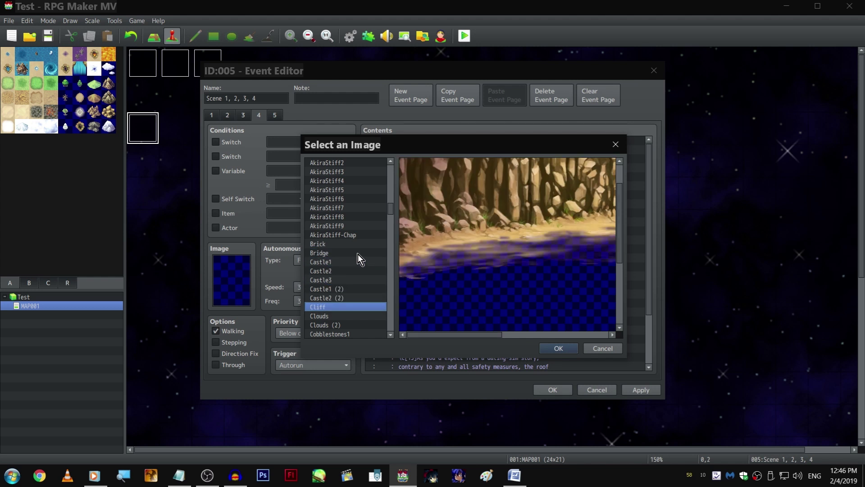
pyautogui.press('Up')
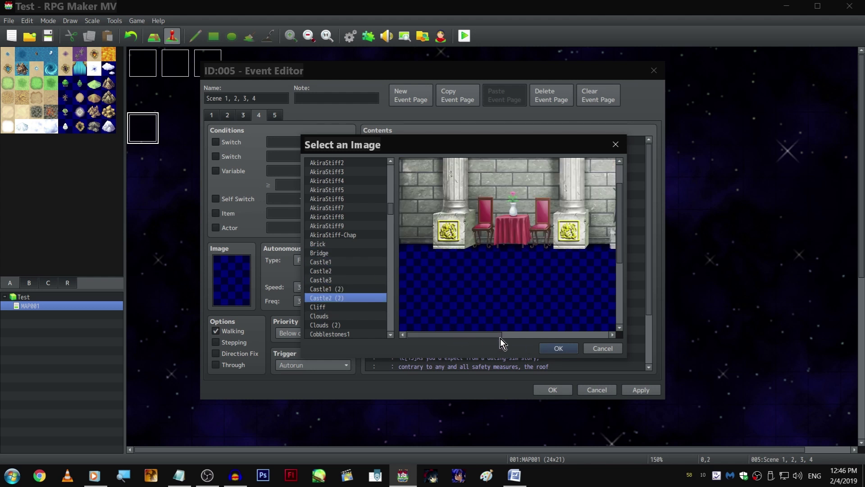
pyautogui.press('Up')
pyautogui.moveTo(447, 335); pyautogui.dragTo(475, 335)
pyautogui.click(364, 254)
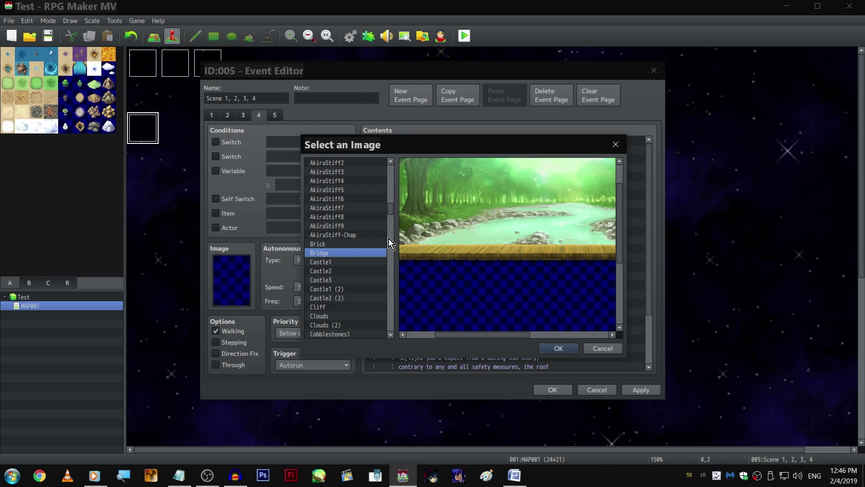
pyautogui.click(352, 289)
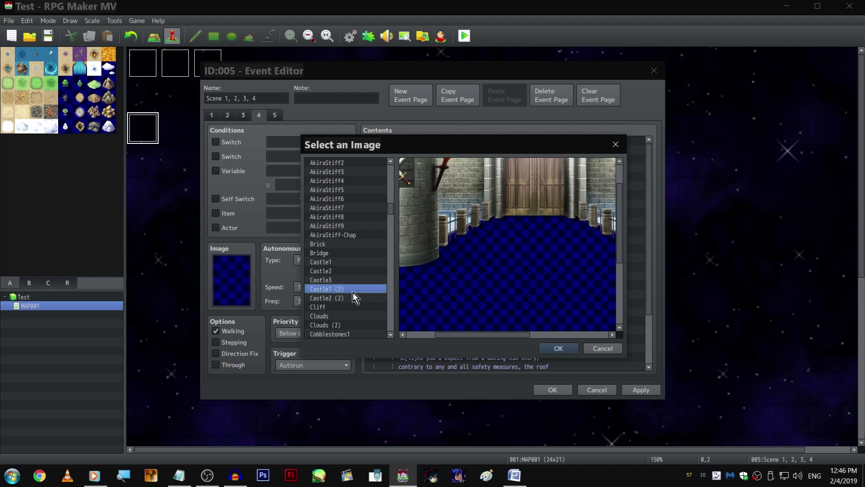
# - Preview the images around Castle1 (2) and on through Cliff and Clouds to Cobblestones1
pyautogui.press('Down')
pyautogui.press('Up')
pyautogui.press('Up')
pyautogui.press('Down')
pyautogui.press('Down')
pyautogui.press('Down')
pyautogui.press('Down')
pyautogui.press('Down')
pyautogui.press('Down')
pyautogui.press('Down')
pyautogui.press('Down')
pyautogui.press('Down')
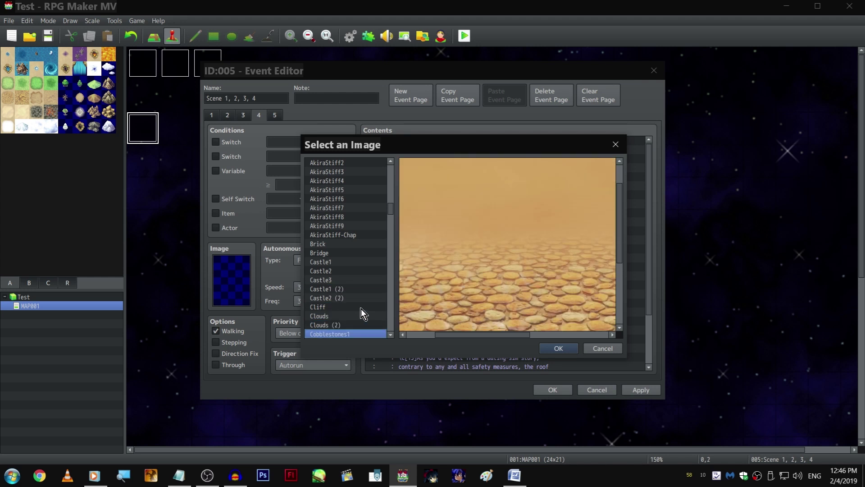
# - Preview the remaining cobblestone, crystal and dark space backgrounds through to DemonCastle2 (2)
pyautogui.press('Down')
pyautogui.press('Down')
pyautogui.press('Down')
pyautogui.press('Down')
pyautogui.press('Down')
pyautogui.press('Down')
pyautogui.press('Down')
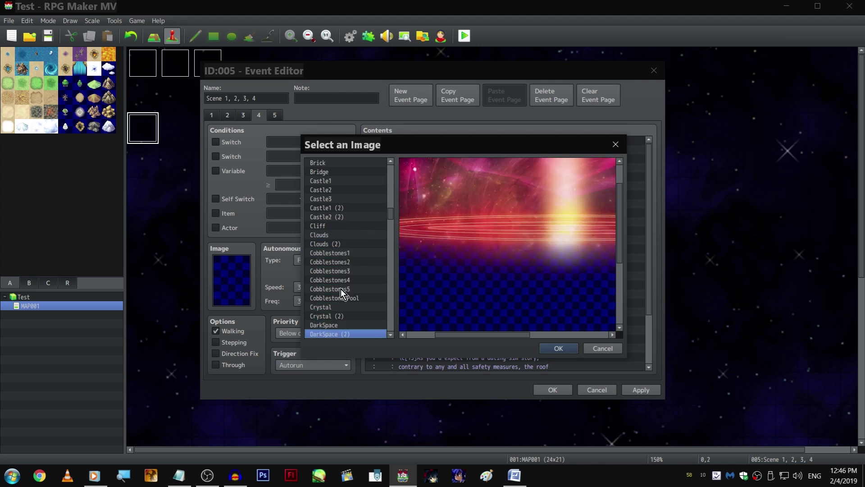
pyautogui.press('Down')
pyautogui.press('Down')
pyautogui.press('Down')
pyautogui.press('Down')
pyautogui.press('Down')
pyautogui.press('Down')
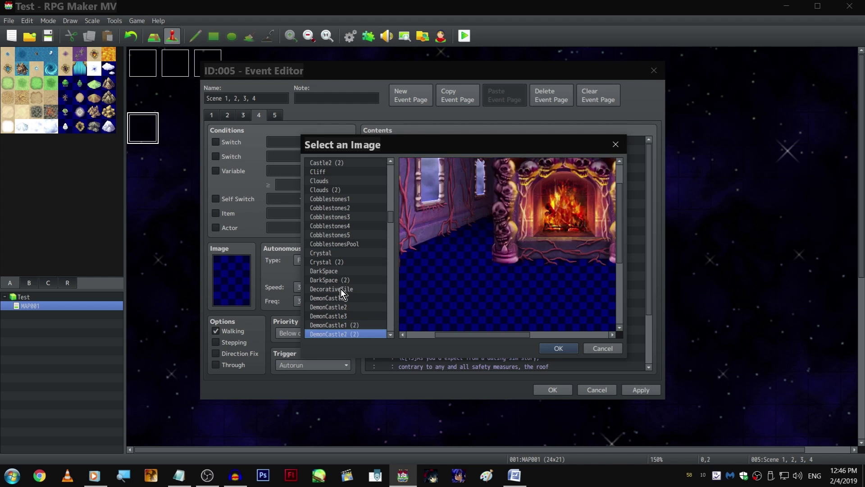
# - Preview the demonic world, desert and dirt backgrounds through to Fort1, and inspect Forest
pyautogui.press('Down')
pyautogui.press('Down')
pyautogui.press('Down')
pyautogui.press('Down')
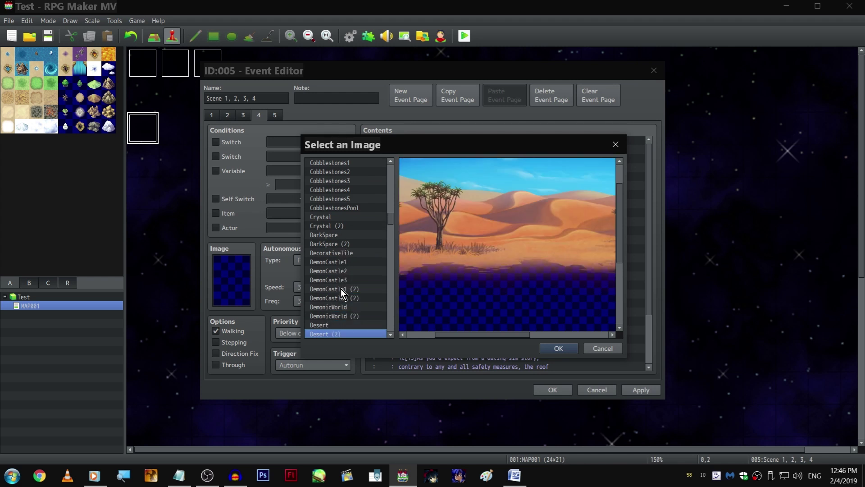
pyautogui.press('Down')
pyautogui.press('Down')
pyautogui.press('Down')
pyautogui.press('Down')
pyautogui.press('Down')
pyautogui.press('Down')
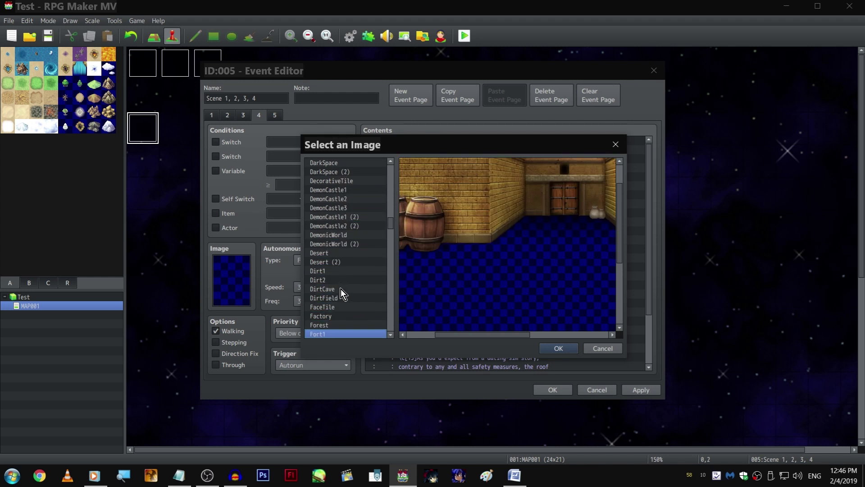
pyautogui.moveTo(496, 339); pyautogui.dragTo(467, 344)
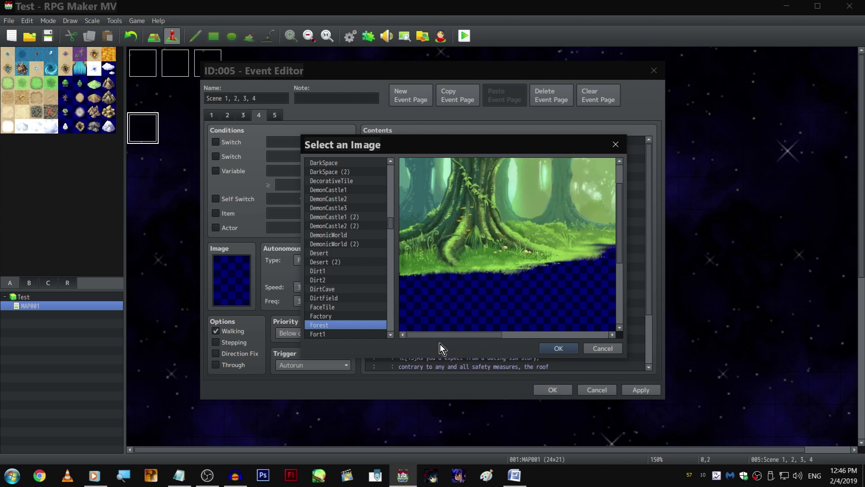
# - Browse the background images from Fort1 through the room, ruins, ship and stone pictures to Temple
pyautogui.press('Down')
pyautogui.press('Down')
pyautogui.press('Down')
pyautogui.press('Down')
pyautogui.press('Down')
pyautogui.press('Down')
pyautogui.press('Down')
pyautogui.press('Down')
pyautogui.press('Down')
pyautogui.press('Down')
pyautogui.press('Down')
pyautogui.press('Down')
pyautogui.press('Down')
pyautogui.press('Down')
pyautogui.press('Down')
pyautogui.press('Down')
pyautogui.press('Down')
pyautogui.press('Down')
pyautogui.press('Down')
pyautogui.press('Down')
pyautogui.press('Down')
pyautogui.press('Down')
pyautogui.press('Down')
pyautogui.press('Down')
pyautogui.press('Down')
pyautogui.press('Down')
pyautogui.press('Down')
pyautogui.press('Down')
pyautogui.press('Down')
pyautogui.press('Down')
pyautogui.press('Down')
pyautogui.press('Down')
pyautogui.press('Down')
pyautogui.press('Down')
pyautogui.press('Down')
pyautogui.press('Down')
pyautogui.press('Down')
pyautogui.press('Down')
pyautogui.press('Down')
pyautogui.press('Down')
pyautogui.press('Down')
pyautogui.press('Down')
pyautogui.press('Down')
pyautogui.press('Down')
pyautogui.press('Down')
pyautogui.press('Down')
pyautogui.press('Down')
pyautogui.press('Down')
pyautogui.press('Down')
pyautogui.press('Down')
pyautogui.press('Down')
pyautogui.press('Down')
pyautogui.press('Down')
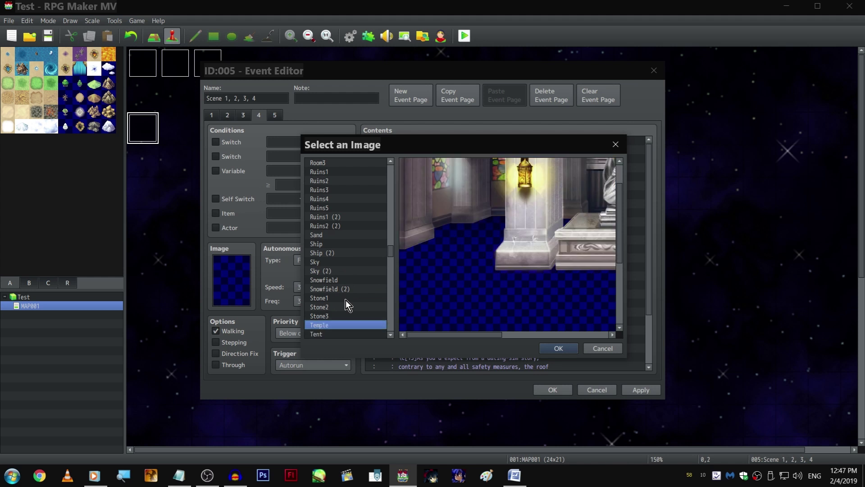
# - Examine Stone2 and the backgrounds from Temple and the tent pictures through Tower to Town3
pyautogui.press('Up')
pyautogui.press('Up')
pyautogui.scroll(-5, 467, 273)
pyautogui.scroll(5, 469, 274)
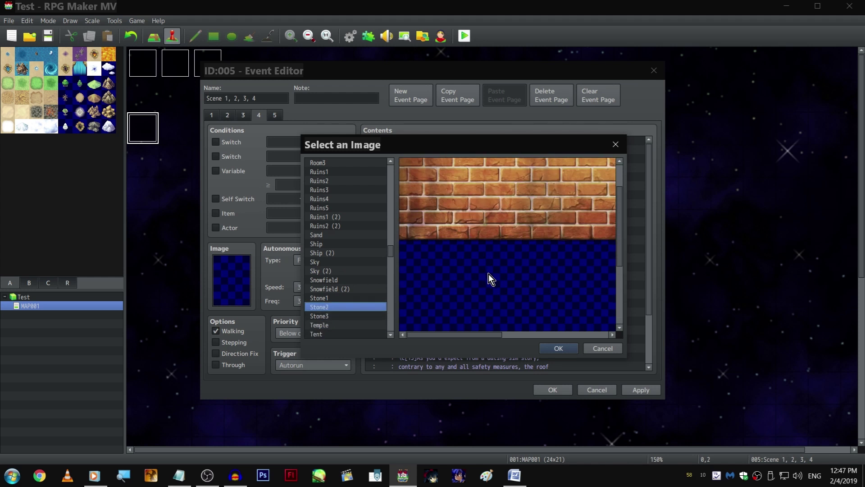
pyautogui.press('Down')
pyautogui.press('Down')
pyautogui.press('Down')
pyautogui.press('Down')
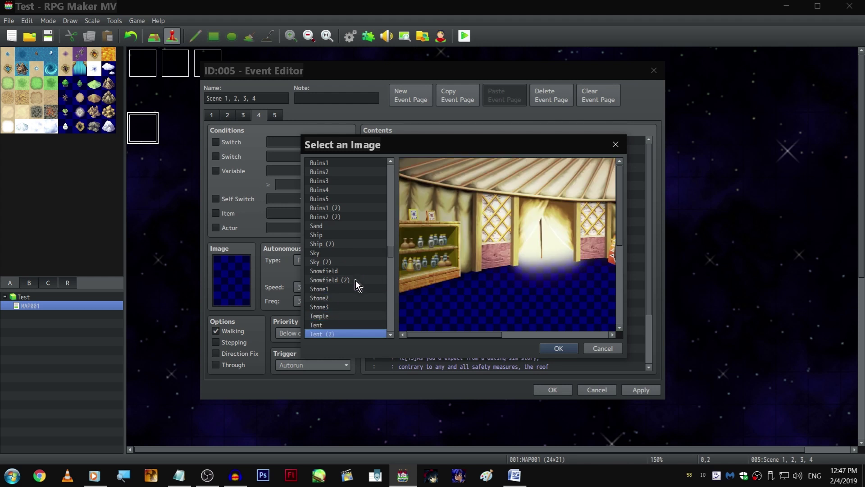
pyautogui.press('Down')
pyautogui.press('Down')
pyautogui.press('Down')
pyautogui.press('Down')
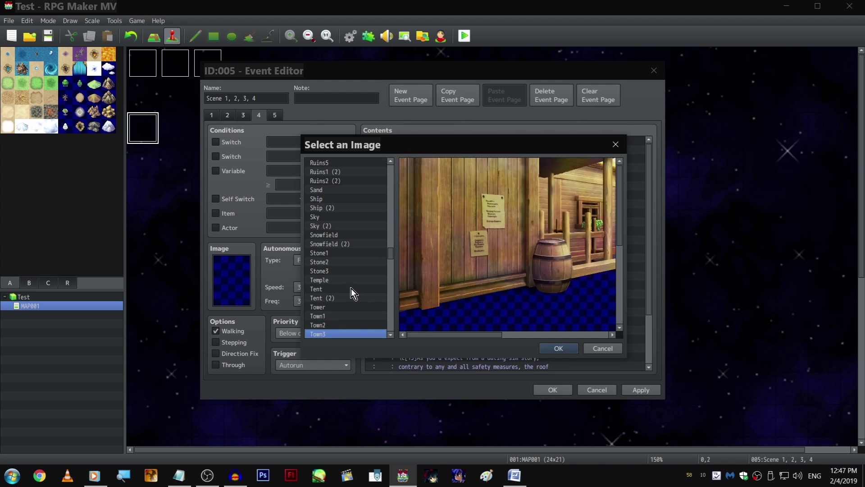
# - Inspect different parts of the Town3, Town4 and Town5 images as candidates for the scene background
pyautogui.scroll(-2, 458, 285)
pyautogui.moveTo(493, 336); pyautogui.dragTo(580, 334)
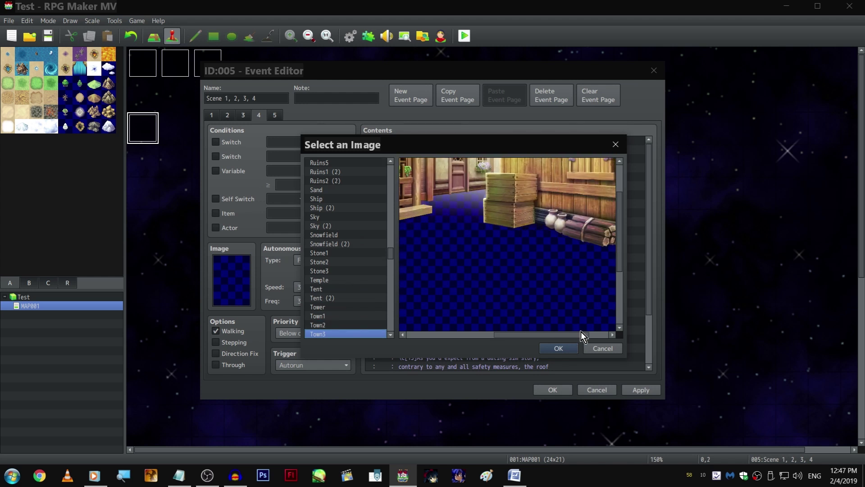
pyautogui.press('Up')
pyautogui.press('Up')
pyautogui.press('Down')
pyautogui.press('Down')
pyautogui.press('Down')
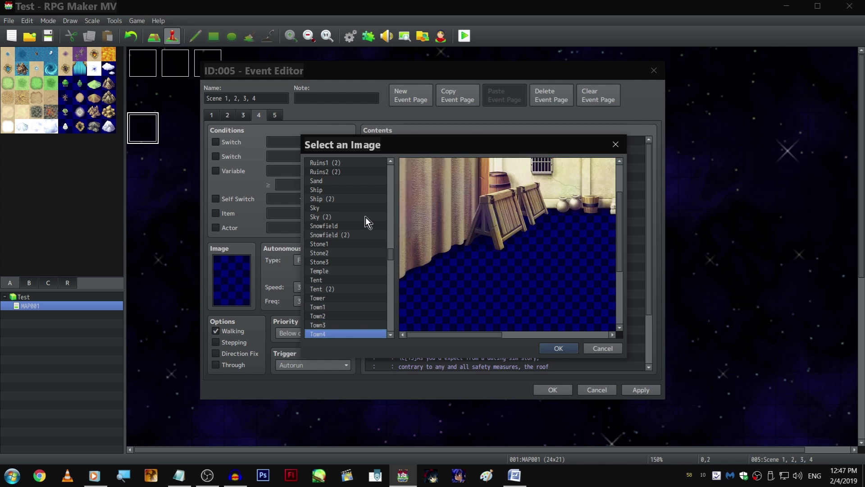
pyautogui.scroll(2, 354, 221)
pyautogui.scroll(2, 490, 277)
pyautogui.press('Down')
pyautogui.scroll(-2, 491, 290)
pyautogui.scroll(2, 491, 293)
pyautogui.scroll(-1, 365, 258)
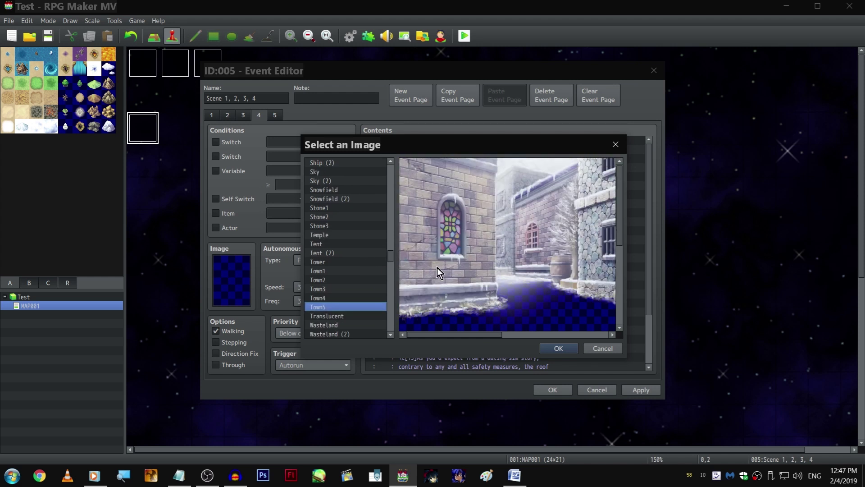
# - Preview the images from Translucent and Wasteland to Wood1, and look at WireMesh again
pyautogui.press('Down')
pyautogui.press('Down')
pyautogui.press('Down')
pyautogui.press('Down')
pyautogui.press('Down')
pyautogui.press('Down')
pyautogui.press('Down')
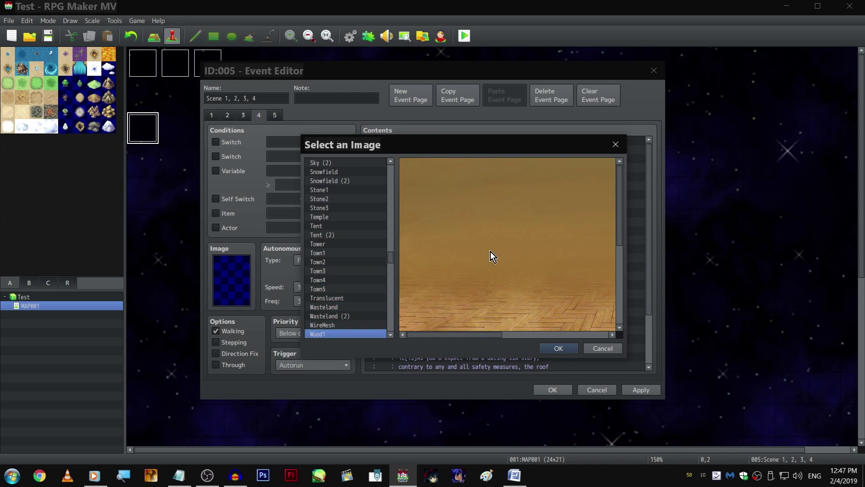
pyautogui.scroll(-3, 347, 269)
pyautogui.click(354, 254)
pyautogui.click(363, 234)
pyautogui.scroll(8, 362, 231)
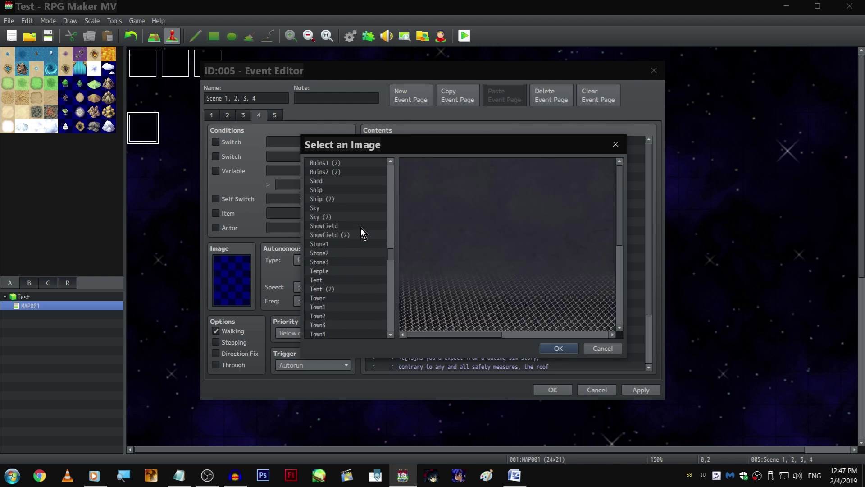
# - Check Road1 and other background images higher up the image list
pyautogui.scroll(5, 368, 217)
pyautogui.click(370, 223)
pyautogui.scroll(2, 370, 222)
pyautogui.press('Up')
pyautogui.press('Up')
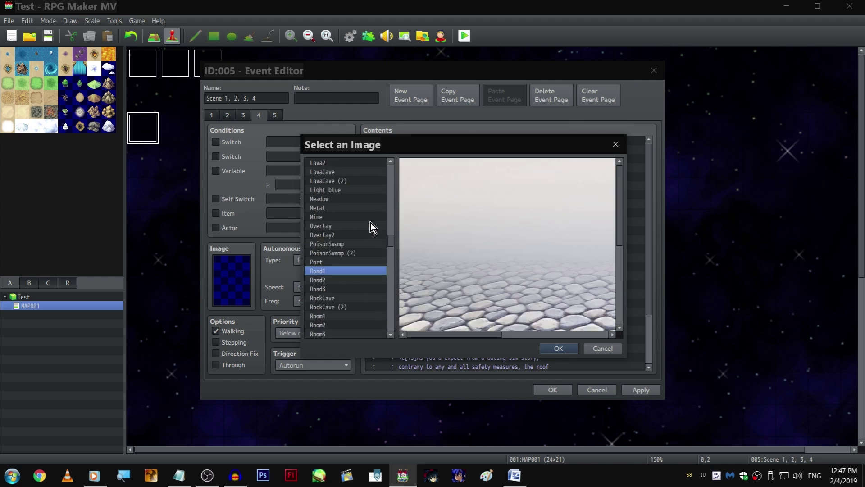
pyautogui.press('Up')
pyautogui.scroll(3, 371, 242)
pyautogui.click(363, 234)
pyautogui.scroll(3, 363, 230)
pyautogui.scroll(3, 363, 227)
# - Compare the Fort1, Fort2 and Forest images as candidates for the scene background
pyautogui.click(364, 227)
pyautogui.press('Down')
pyautogui.press('Up')
pyautogui.moveTo(485, 336); pyautogui.dragTo(446, 325)
pyautogui.scroll(2, 356, 299)
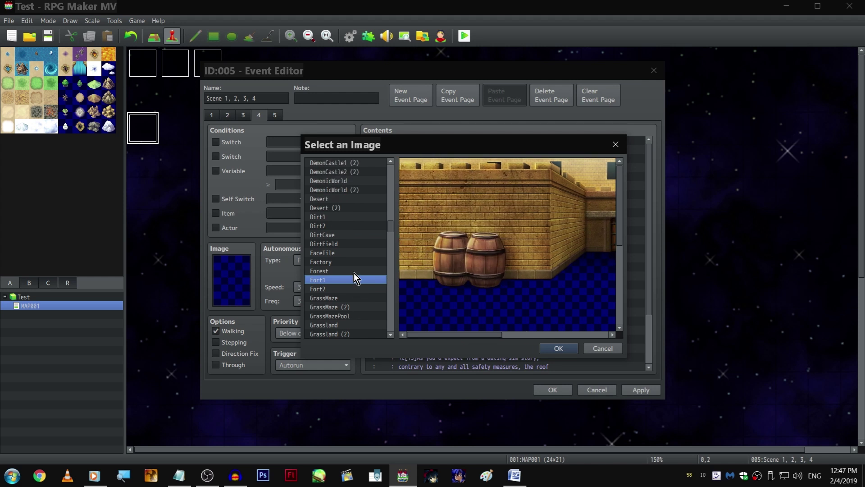
pyautogui.press('Down')
pyautogui.press('Up')
pyautogui.press('Up')
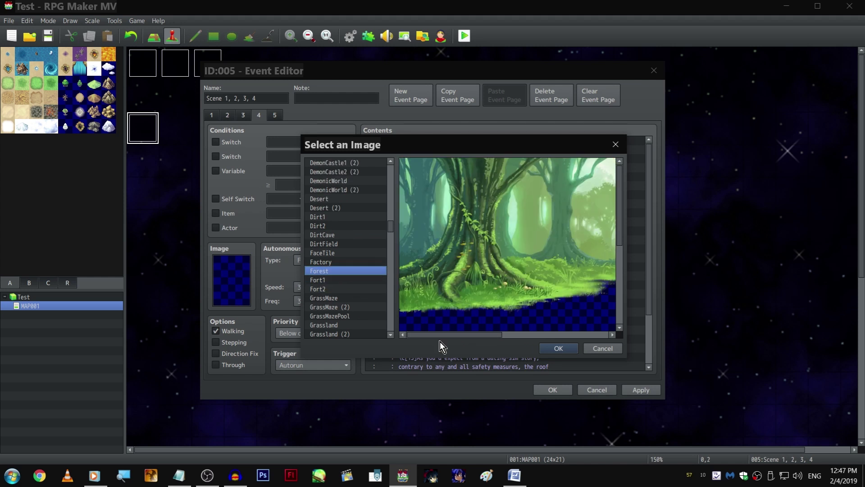
# - Use the Forest image for picture #2 of the page 4 scene
pyautogui.moveTo(433, 336); pyautogui.dragTo(398, 318)
pyautogui.click(558, 348)
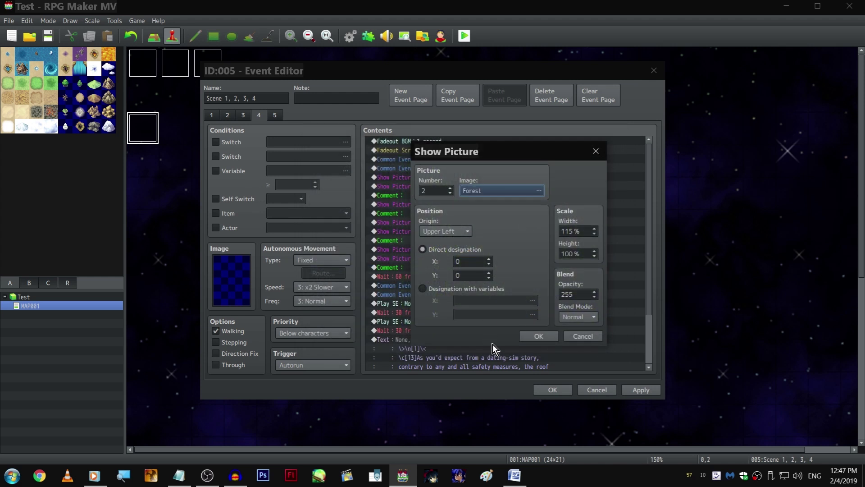
pyautogui.click(537, 335)
# - Change the image of picture #1 to Meadow, comparing it with the Castle and Metal images
pyautogui.rightClick(445, 233)
pyautogui.click(453, 250)
pyautogui.click(485, 191)
pyautogui.press('Down')
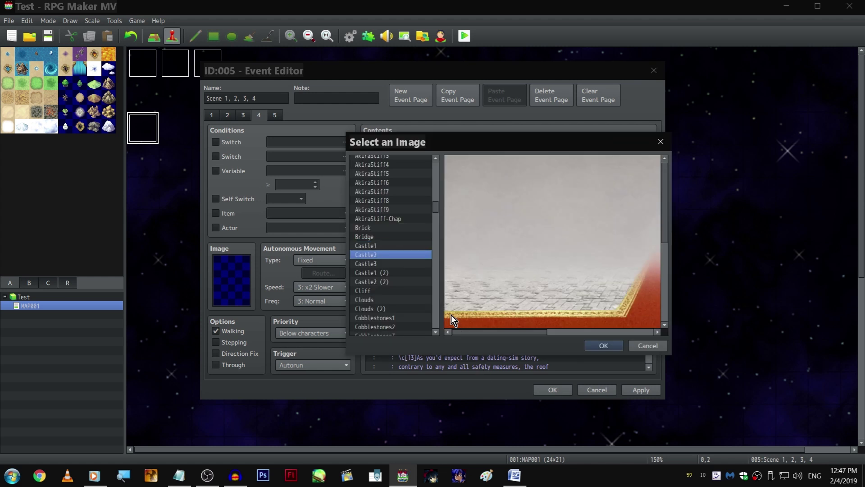
pyautogui.click(422, 265)
pyautogui.scroll(-7, 408, 281)
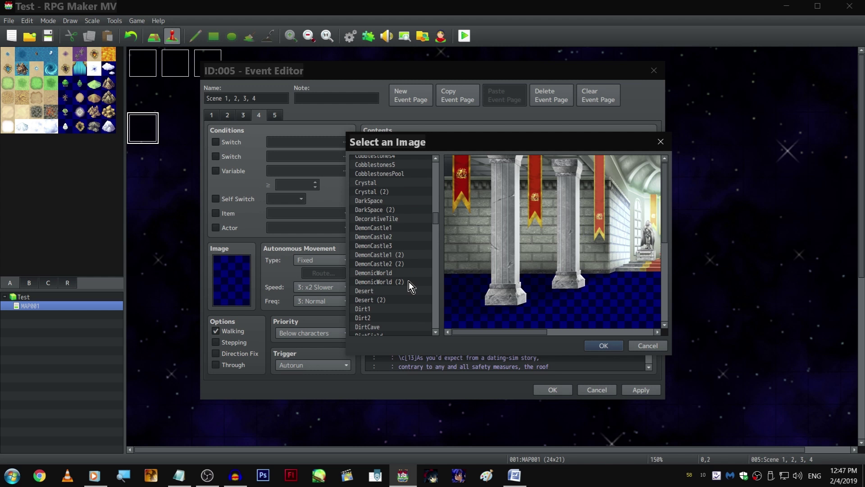
pyautogui.press('m')
pyautogui.scroll(-4, 409, 281)
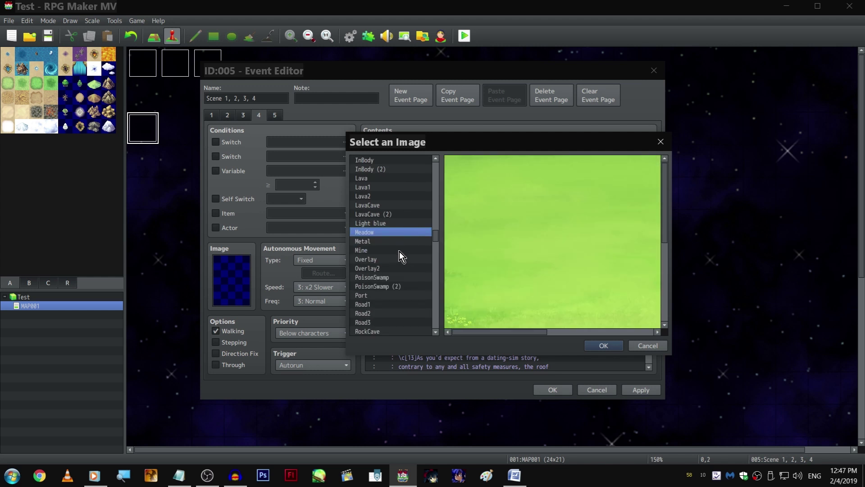
pyautogui.press('Down')
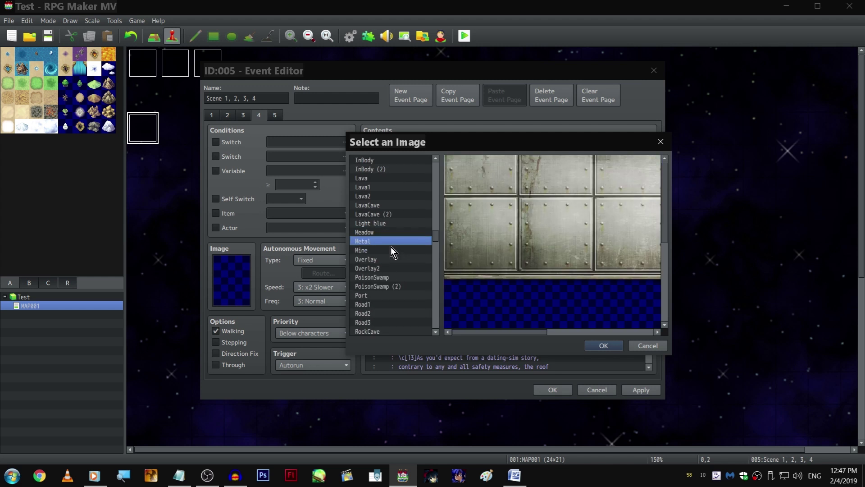
pyautogui.click(386, 233)
pyautogui.doubleClick(385, 233)
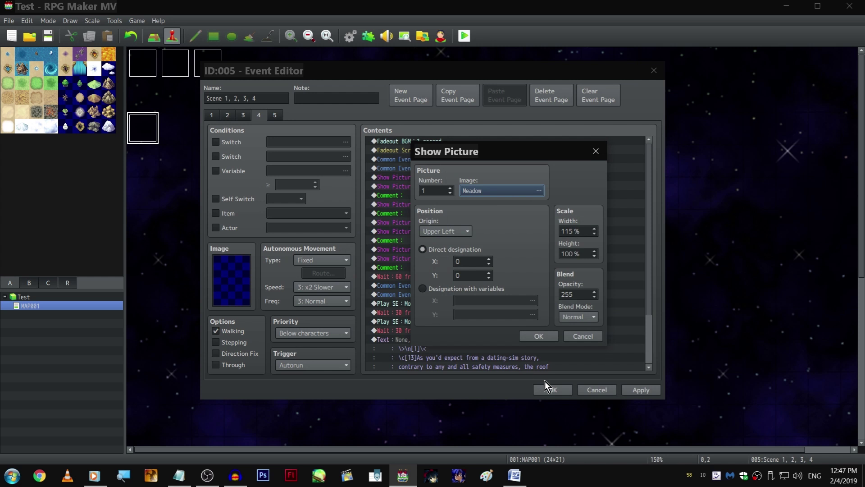
pyautogui.click(538, 336)
pyautogui.rightClick(450, 214)
pyautogui.click(474, 196)
pyautogui.press('space')
pyautogui.press('Escape')
pyautogui.click(530, 336)
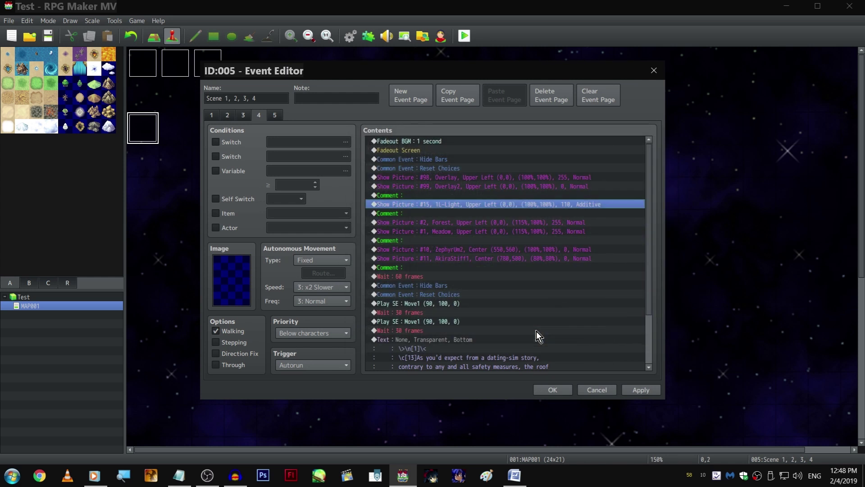
pyautogui.rightClick(502, 252)
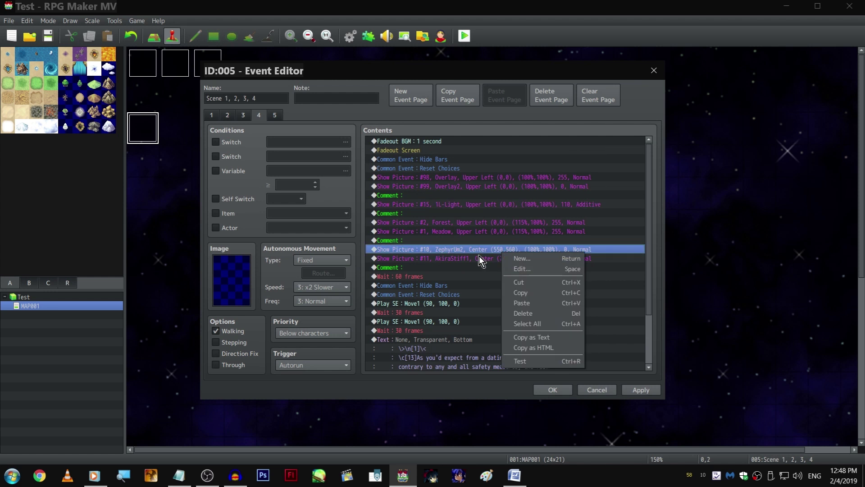
pyautogui.click(484, 258)
# - Change the first Move1 sound effect on page 4 to Move5, going through Move2 to Move4 as candidates
pyautogui.scroll(-3, 484, 257)
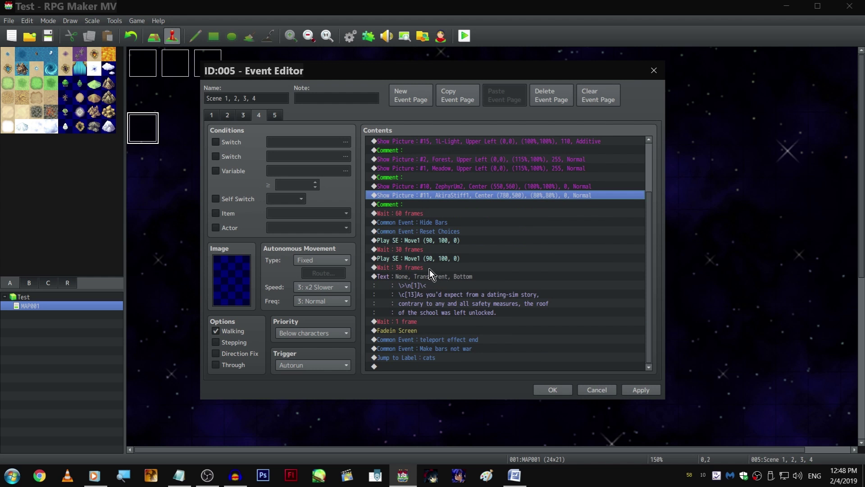
pyautogui.doubleClick(429, 240)
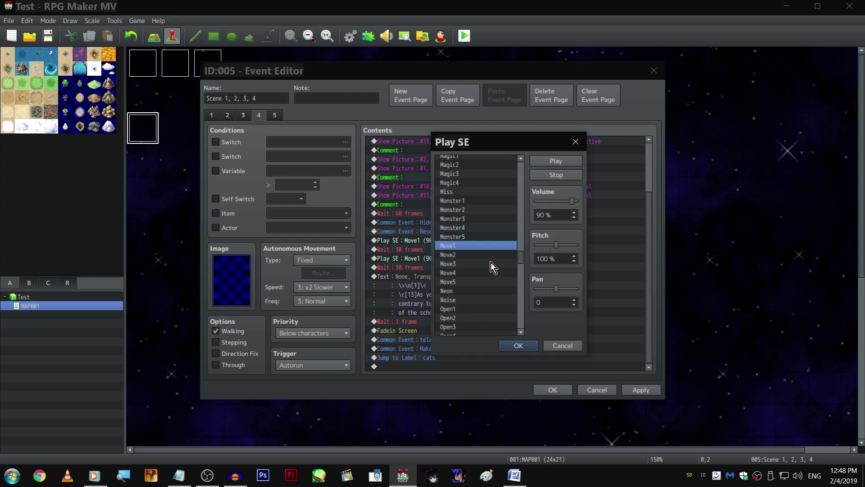
pyautogui.click(472, 255)
pyautogui.click(468, 265)
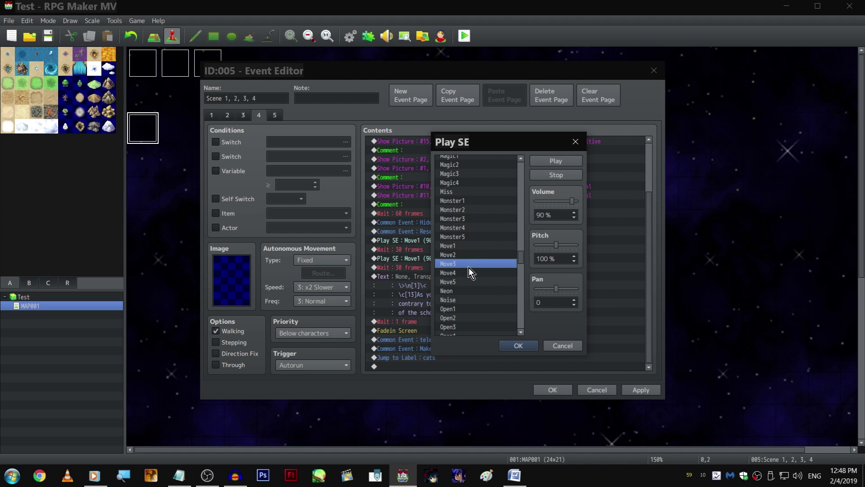
pyautogui.click(473, 275)
pyautogui.click(474, 283)
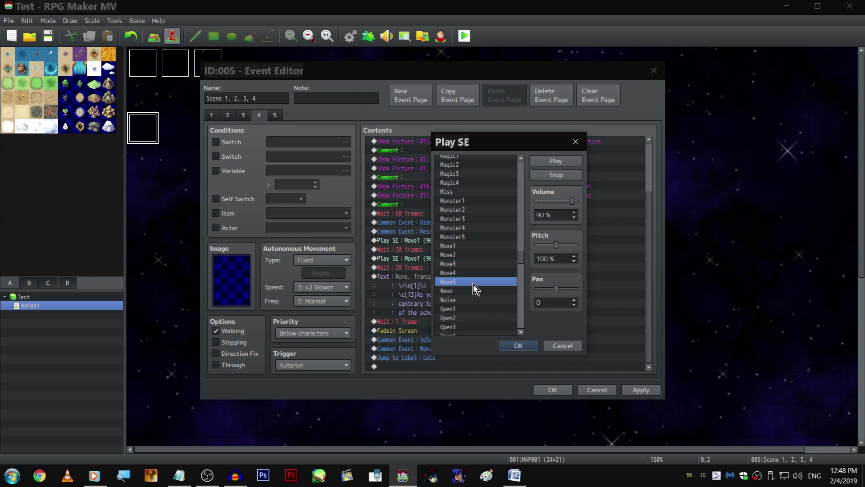
pyautogui.click(516, 345)
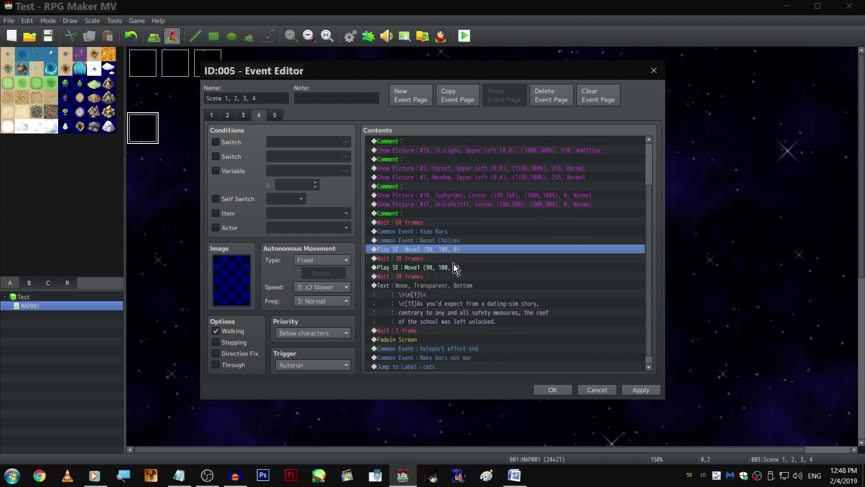
# - Replace the second Move1 sound effect with a copy of the Move5 sound effect
pyautogui.hotkey('ctrl', 'c')
pyautogui.click(455, 269)
pyautogui.hotkey('ctrl', 'v')
pyautogui.press('Delete')
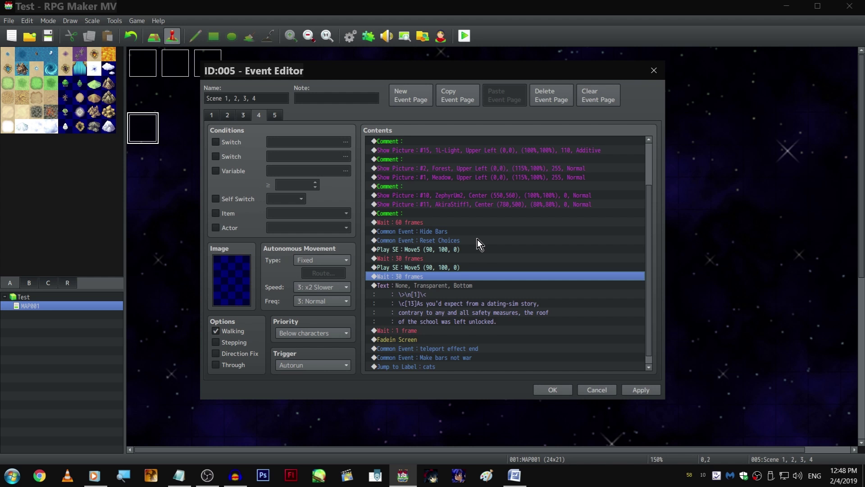
# - Remove the sentence about the school roof from page 4's message, keeping the \>\n[1]\< and \c[13] codes
pyautogui.scroll(-1, 477, 238)
pyautogui.rightClick(472, 278)
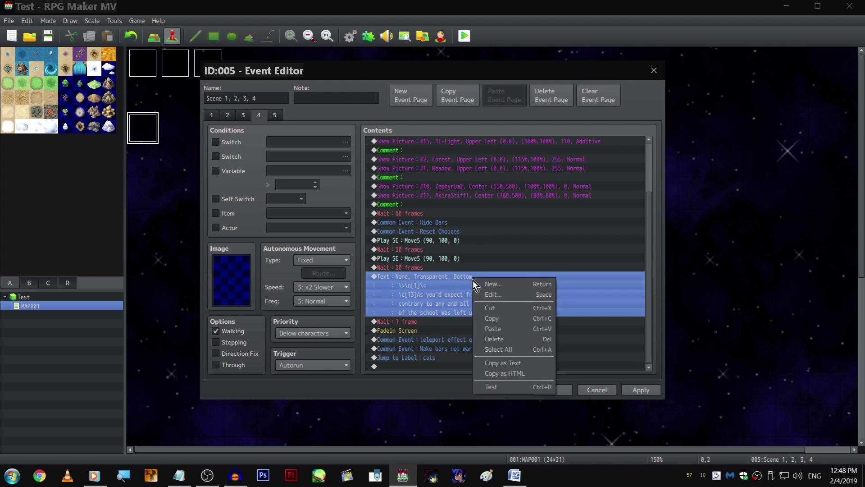
pyautogui.click(485, 297)
pyautogui.moveTo(569, 245); pyautogui.dragTo(459, 229)
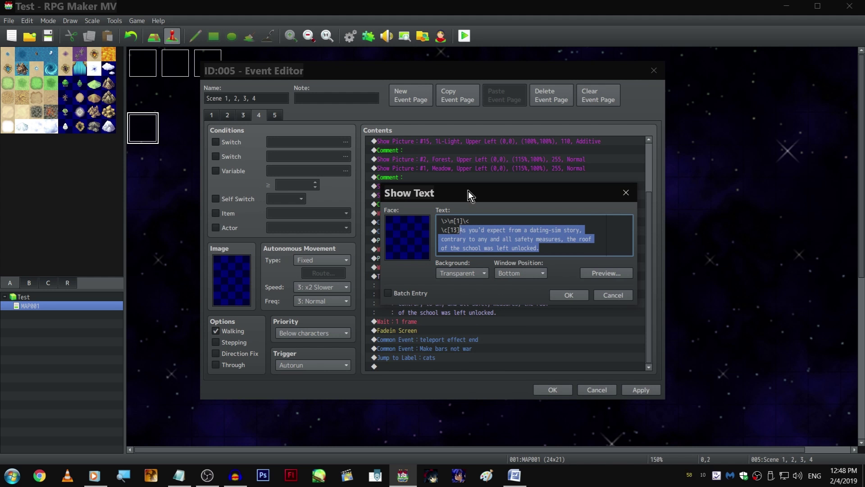
pyautogui.press('BackSpace')
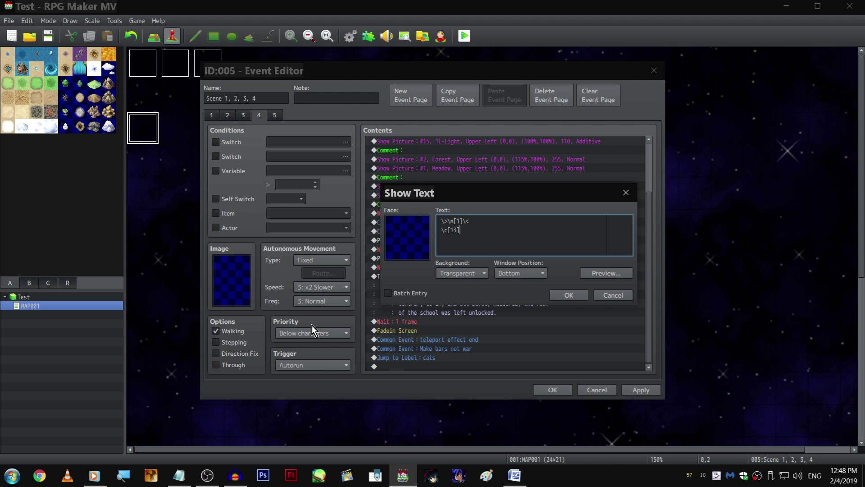
pyautogui.click(567, 296)
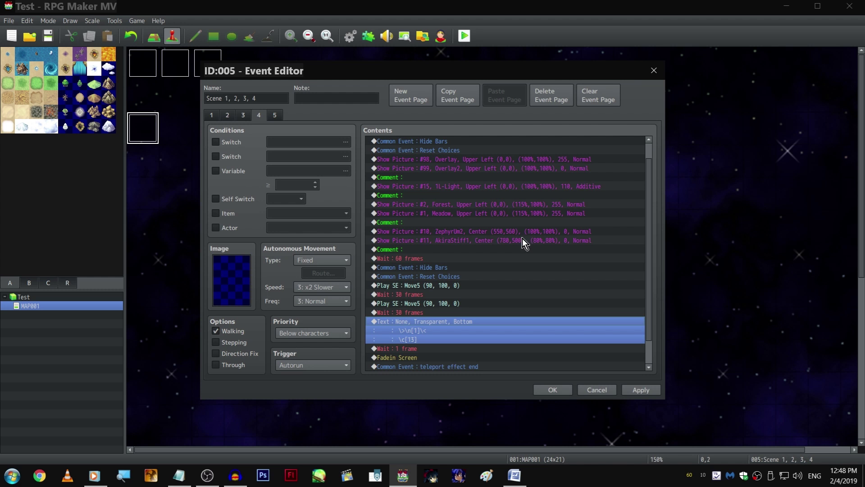
# - Read through the opening messages and commands on event page 3 for reference
pyautogui.click(243, 115)
pyautogui.scroll(-3, 534, 274)
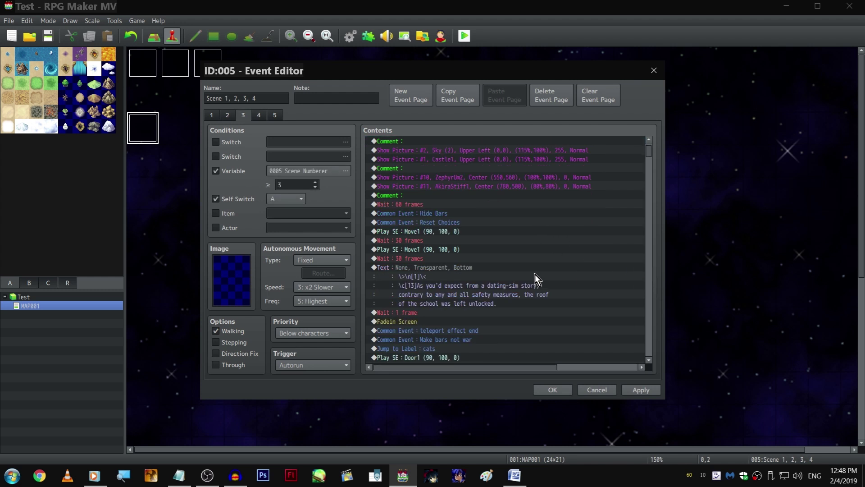
pyautogui.scroll(-3, 535, 270)
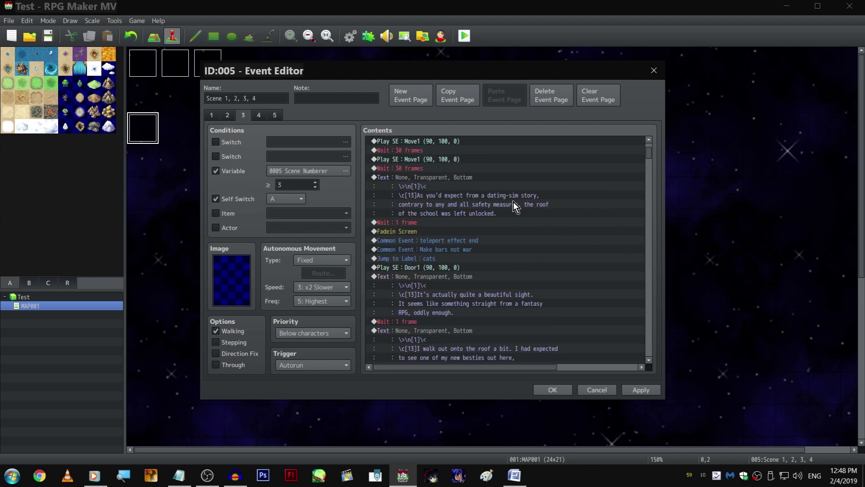
pyautogui.scroll(-3, 530, 219)
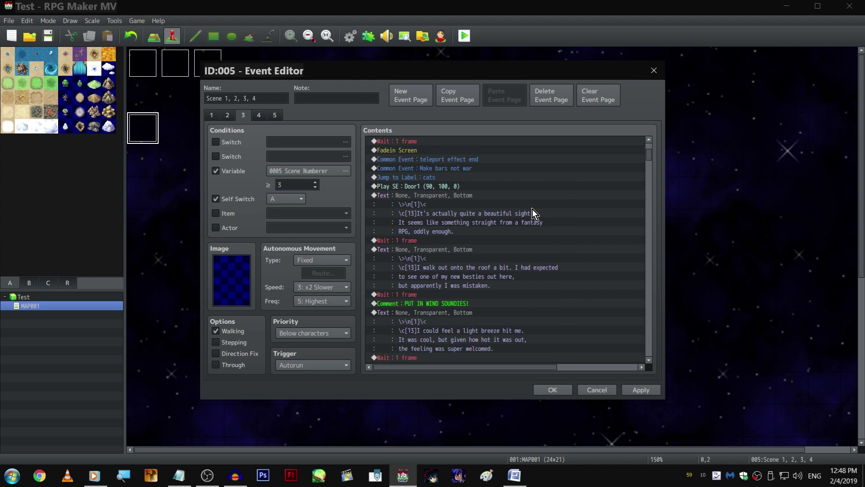
# - Write "...As I make my way to this so-called 'courtyard', I can't help but notice..." in page 4's message after \c[13]
pyautogui.click(261, 114)
pyautogui.scroll(-3, 565, 272)
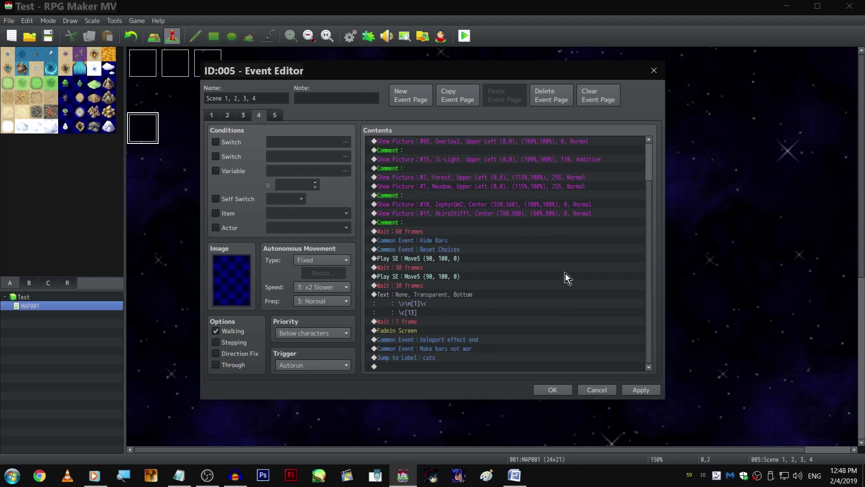
pyautogui.rightClick(463, 292)
pyautogui.click(467, 306)
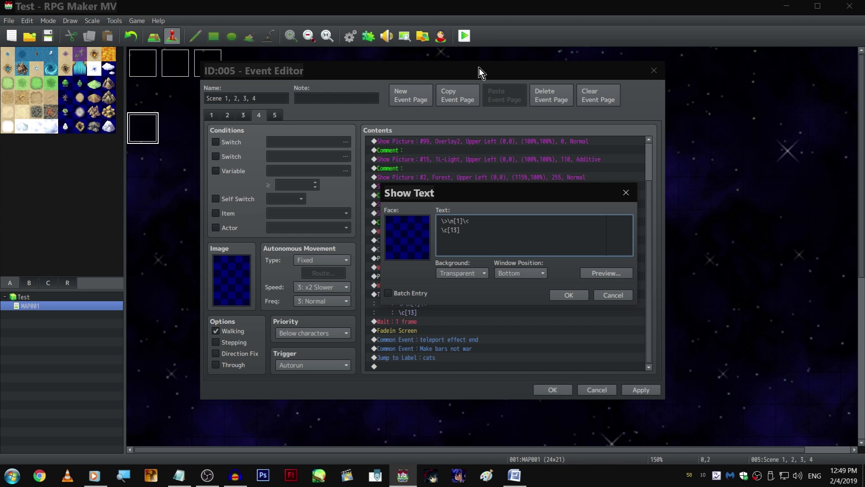
pyautogui.write("...As I make my way to this so-called 'courtyard', ")
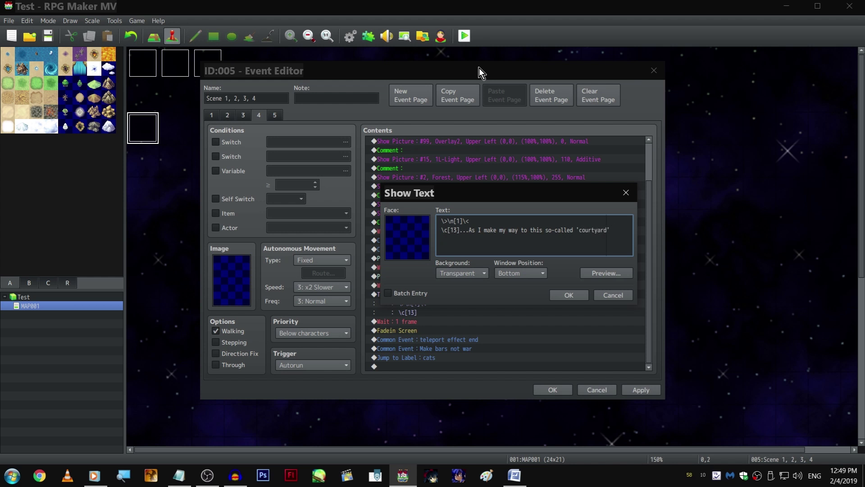
pyautogui.write("I can't help but notice...")
pyautogui.hotkey('ctrl', 'Return')
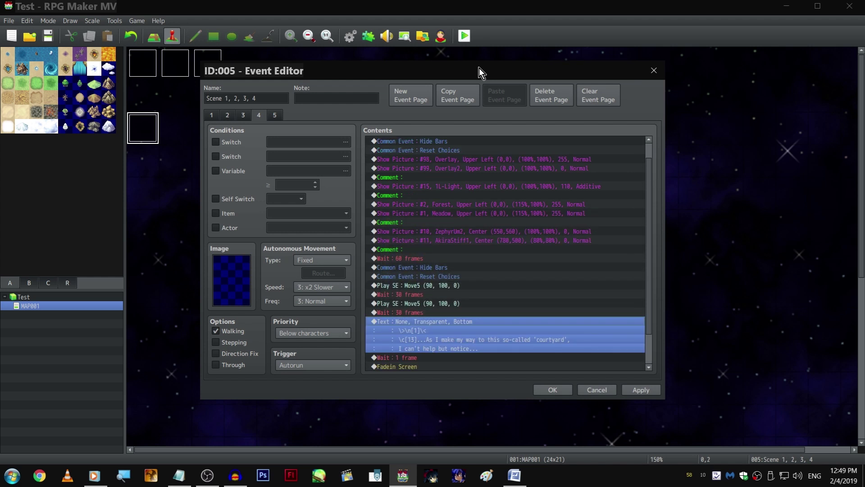
# - Copy the courtyard message to the end of page 4's commands and delete the "cats" label jump above it
pyautogui.scroll(-2, 540, 347)
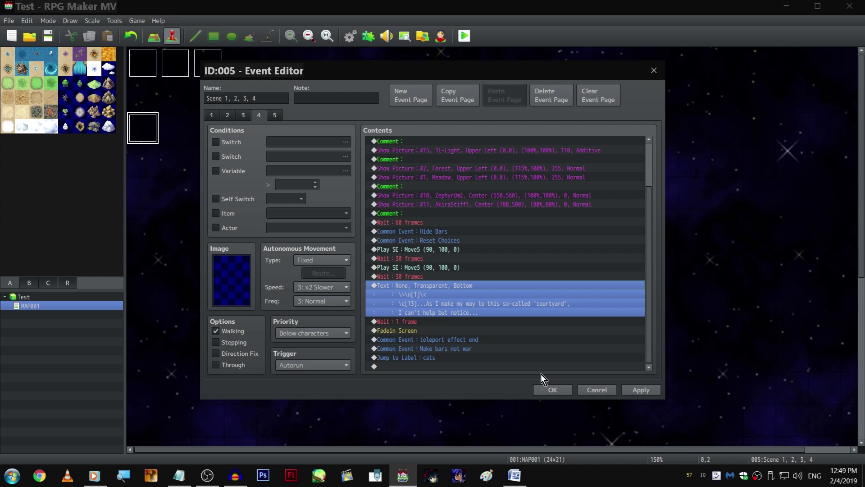
pyautogui.hotkey('ctrl', 'c')
pyautogui.click(459, 366)
pyautogui.hotkey('ctrl', 'v')
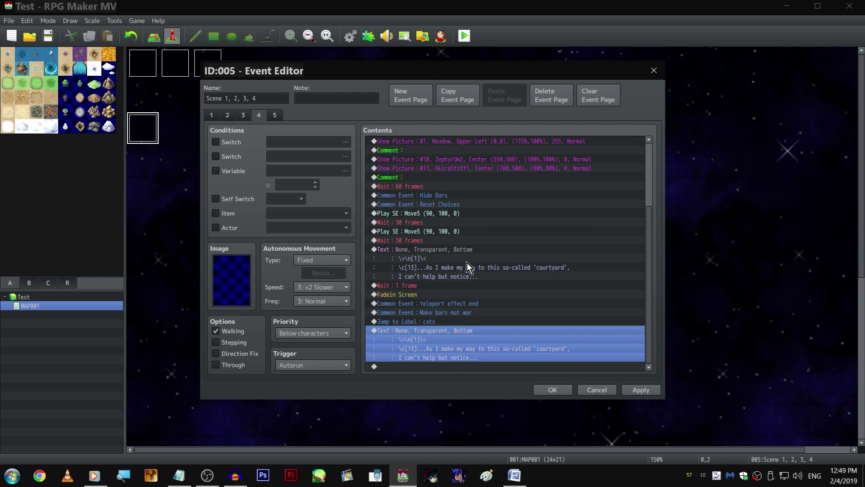
pyautogui.click(449, 322)
pyautogui.press('Delete')
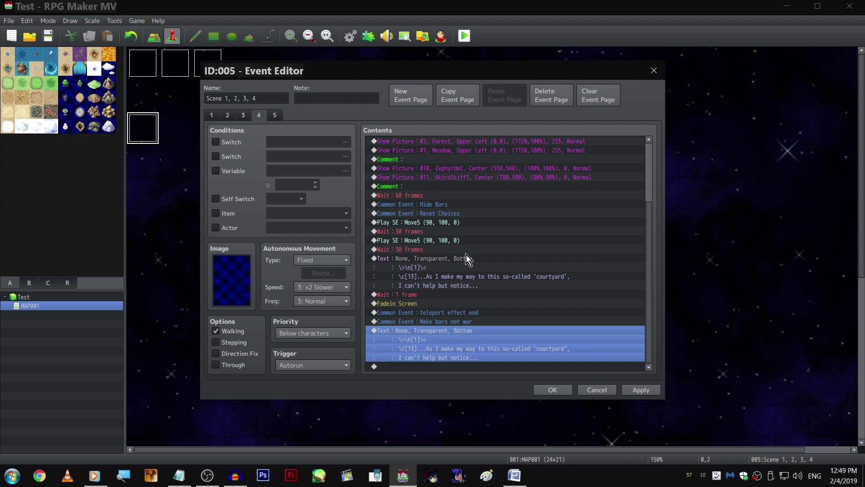
# - Reword the copied message at the end of page 4 to "This place is surprisingly peaceful feeling."
pyautogui.click(466, 256)
pyautogui.click(474, 330)
pyautogui.scroll(3, 477, 299)
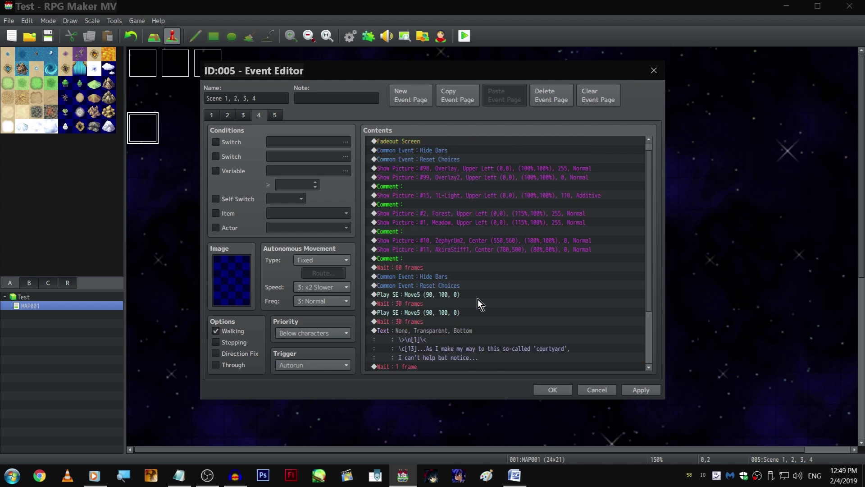
pyautogui.scroll(-3, 479, 298)
pyautogui.doubleClick(480, 280)
pyautogui.click(460, 230)
pyautogui.hotkey('ctrl', 'shift', 'End')
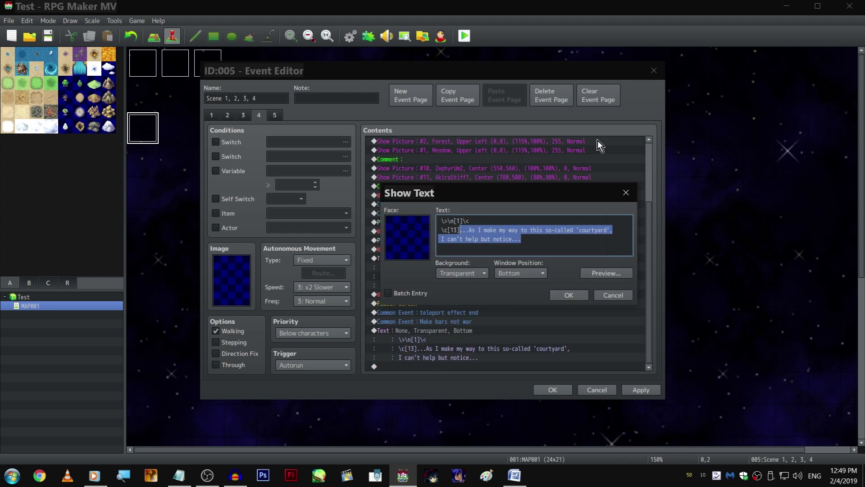
pyautogui.write('This is')
pyautogui.write('lace is')
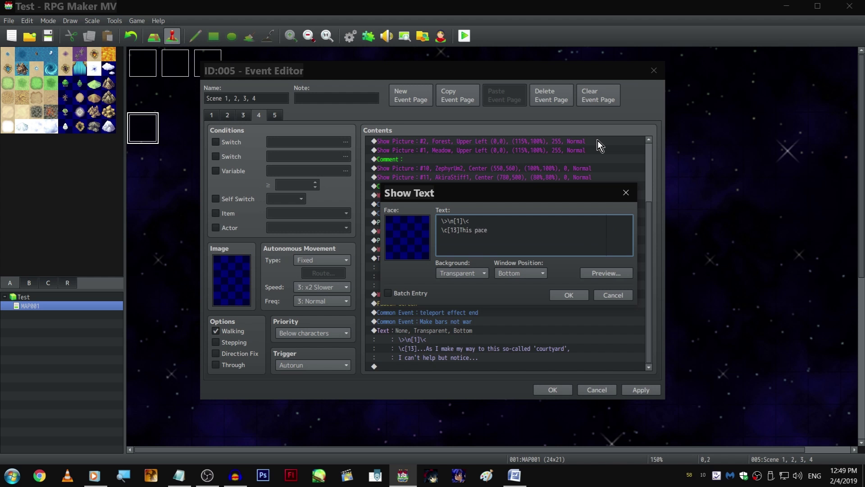
pyautogui.write(' surprisingly')
pyautogui.write('peaceful feeling')
pyautogui.hotkey('ctrl', 'Return')
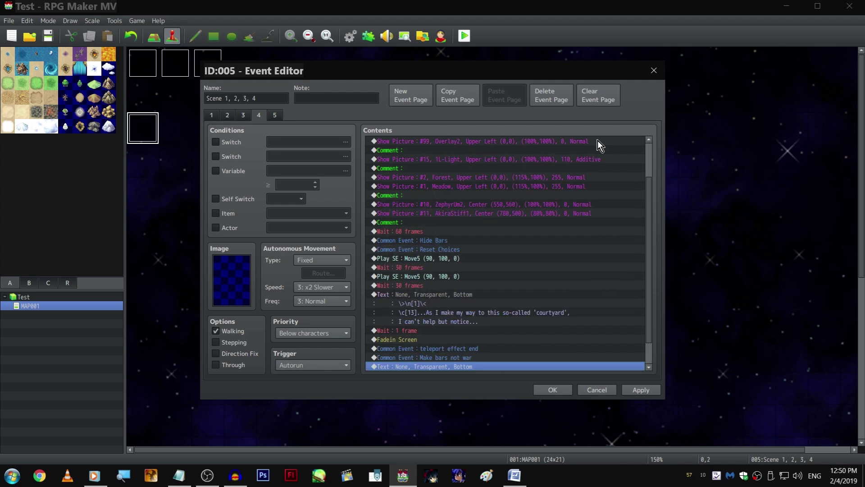
# - Duplicate the "surprisingly peaceful feeling" message at the end of page 4
pyautogui.scroll(-1, 490, 250)
pyautogui.hotkey('ctrl', 'c')
pyautogui.hotkey('ctrl', 'v')
# - Replace the duplicated message's text after \c[13] with "Come to think of it, after looking around a bit more,"
pyautogui.press('space')
pyautogui.keyDown('shift'); pyautogui.click(460, 230); pyautogui.keyUp('shift')
pyautogui.write('C')
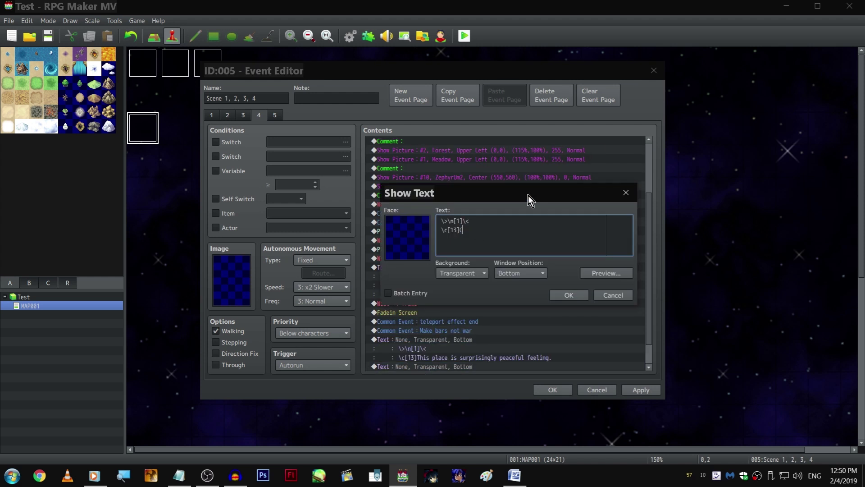
pyautogui.write('ome to think of it, I')
pyautogui.press('BackSpace')
pyautogui.write("it's")
pyautogui.press('BackSpace')
pyautogui.press('BackSpace')
pyautogui.press('BackSpace')
pyautogui.press('BackSpace')
pyautogui.write('after look')
pyautogui.press('BackSpace')
pyautogui.write('ing around a bit more,')
# - Continue the message on two more lines with "this place is more like some fantasy forest than" and "a school hangout location."
pyautogui.press('Return')
pyautogui.write('this place is ')
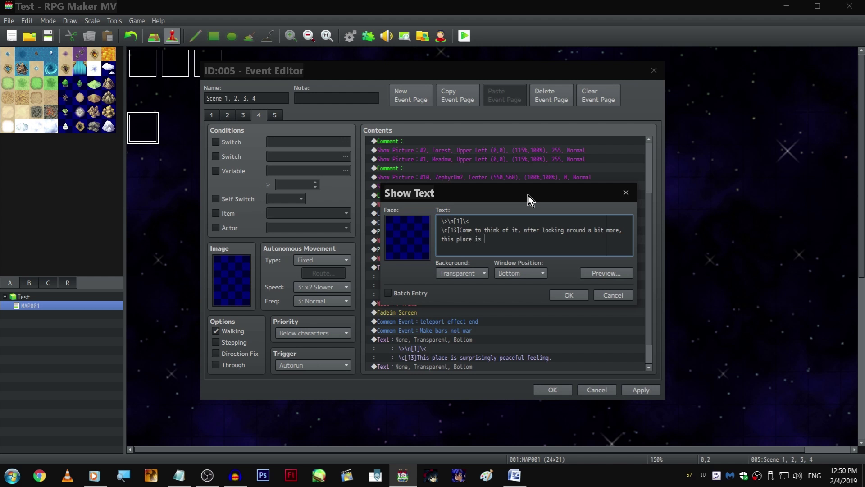
pyautogui.write('more like some fantasy forest than')
pyautogui.press('Return')
pyautogui.write('a sch')
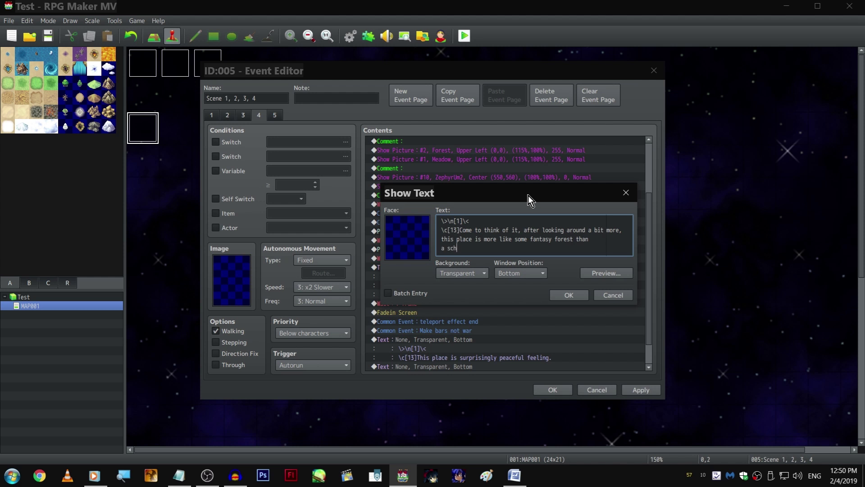
pyautogui.write('ool hangout location.')
pyautogui.hotkey('ctrl', 'Return')
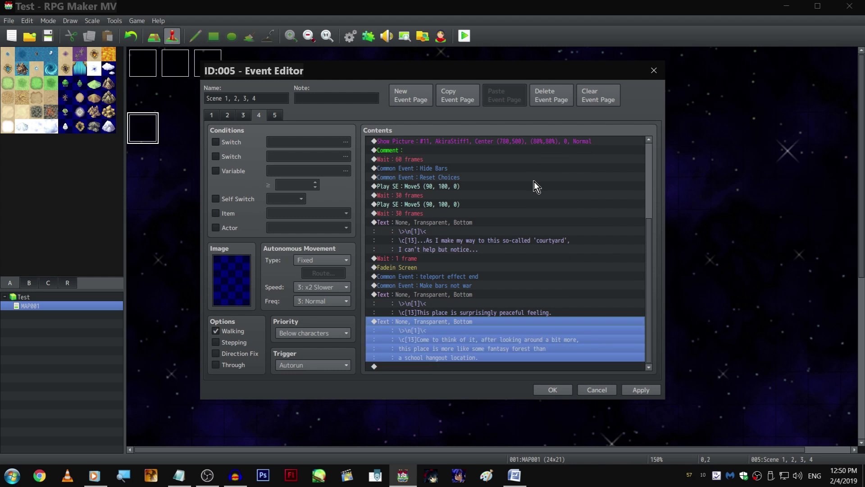
# - Duplicate the fantasy forest message and replace the copy's text after \c[13] with "...But that's fine. It's seems it still applies."
pyautogui.hotkey('ctrl', 'c')
pyautogui.hotkey('ctrl', 'v')
pyautogui.press('space')
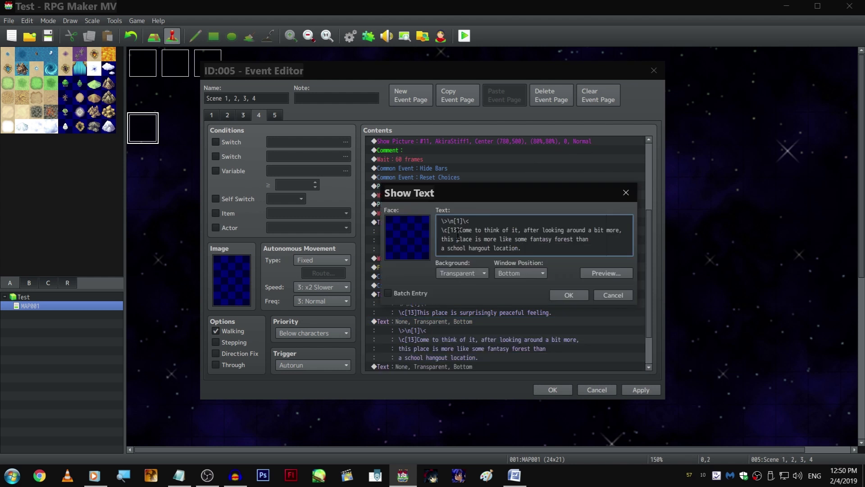
pyautogui.keyDown('shift'); pyautogui.moveTo(458, 234); pyautogui.dragTo(458, 230); pyautogui.keyUp('shift')
pyautogui.press('BackSpace')
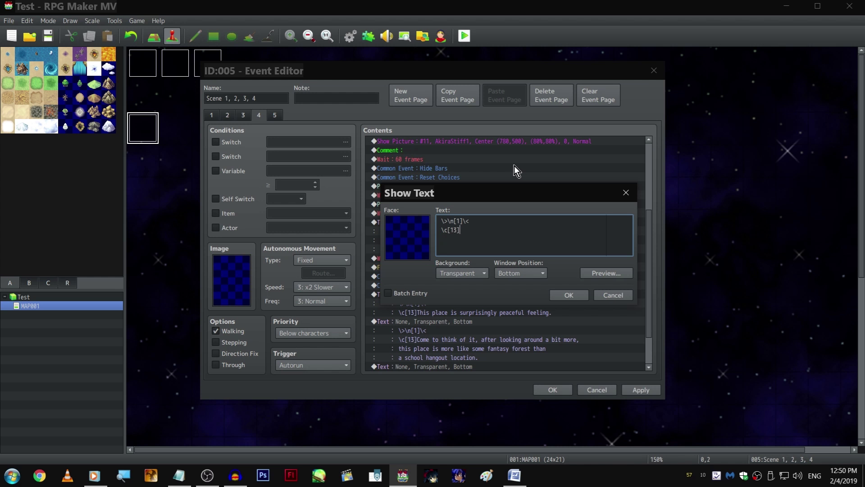
pyautogui.write("...But that's fine. It's seems it still applies.")
pyautogui.press('Return')
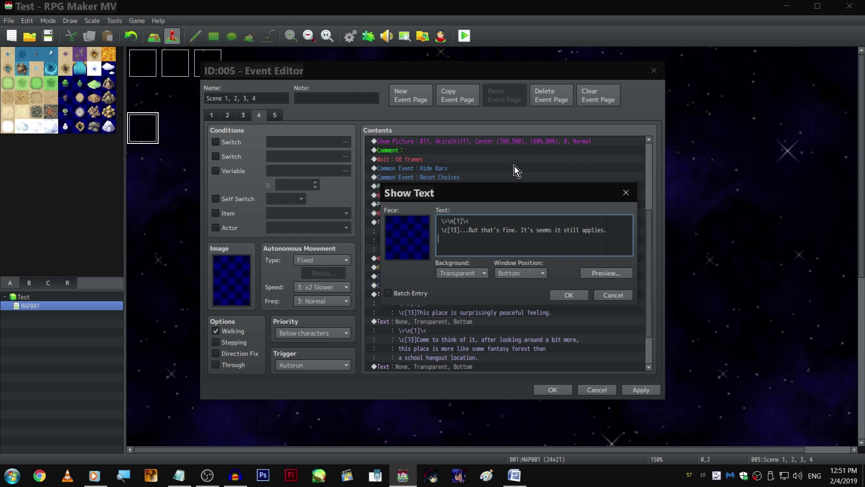
# - Write "Looking ahead, I see that cute girl from the intro." as the message's next line
pyautogui.write('Looking ahead, I see that girl from the intro')
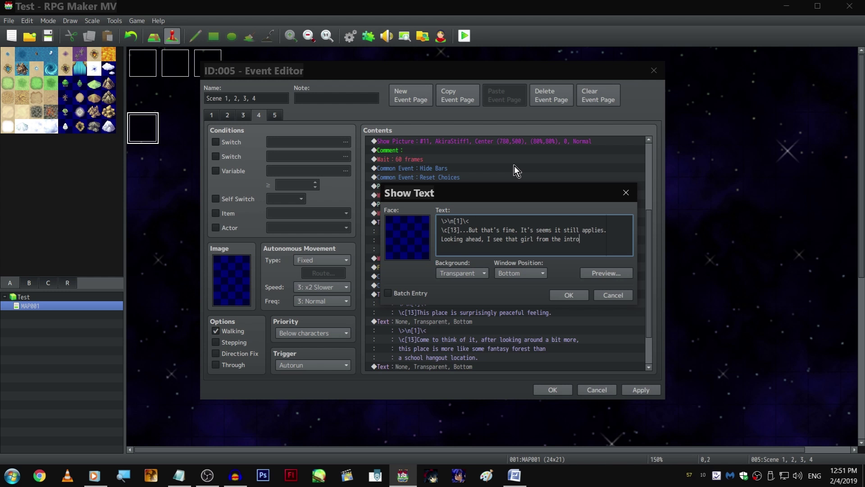
pyautogui.hotkey('ctrl', 'Left')
pyautogui.hotkey('ctrl', 'Left')
pyautogui.hotkey('ctrl', 'Left')
pyautogui.write('cute')
# - Replace "it" before "still applies" with "my reasoning" in the message's second line
pyautogui.press('Up')
pyautogui.hotkey('ctrl', 'Left')
pyautogui.hotkey('ctrl', 'Left')
pyautogui.hotkey('ctrl', 'Left')
pyautogui.write('my ')
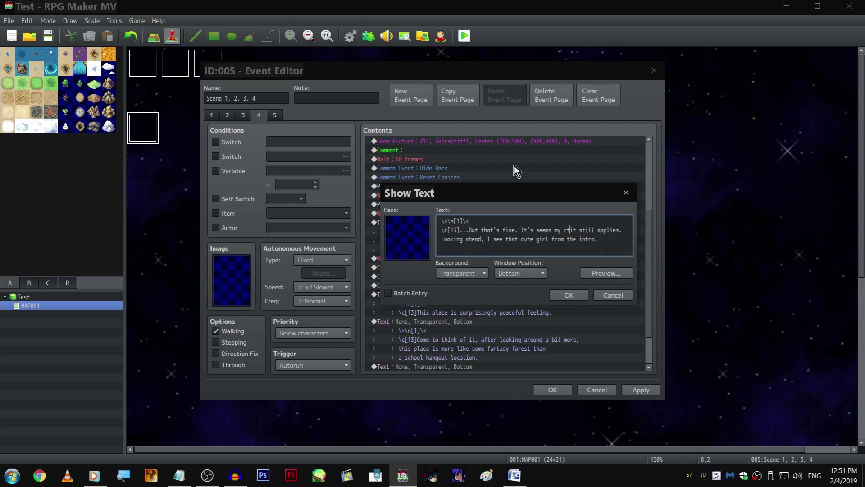
pyautogui.write('reasoning')
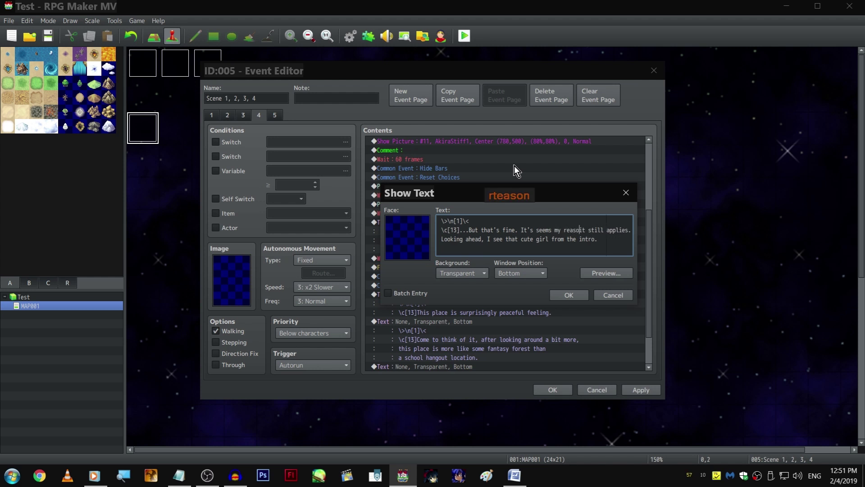
pyautogui.hotkey('shift', 'Right')
pyautogui.hotkey('shift', 'Right')
pyautogui.hotkey('shift', 'Right')
pyautogui.press('Delete')
# - Add "Naturally." as the message's last line and apply the changes to the event
pyautogui.press('End')
pyautogui.press('Right')
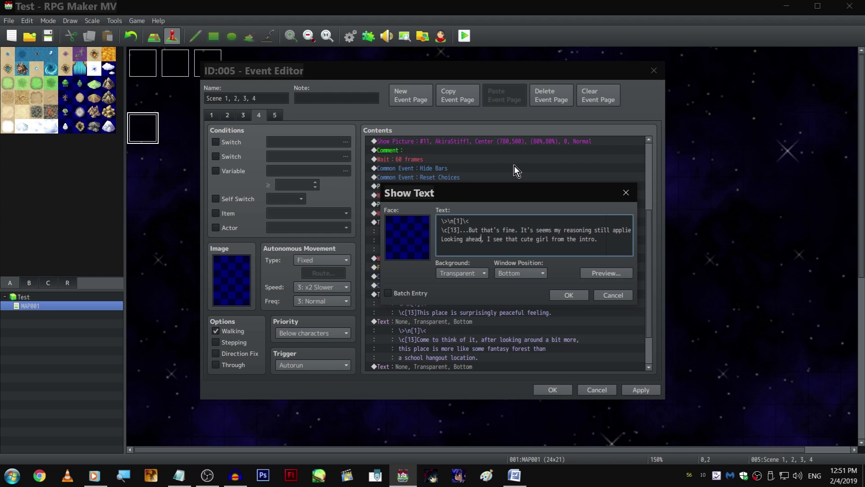
pyautogui.press('Right')
pyautogui.press('Right')
pyautogui.press('Right')
pyautogui.press('Right')
pyautogui.press('Right')
pyautogui.press('Right')
pyautogui.press('Right')
pyautogui.press('Right')
pyautogui.press('Right')
pyautogui.press('Right')
pyautogui.press('Right')
pyautogui.press('Right')
pyautogui.press('Right')
pyautogui.press('Right')
pyautogui.press('Right')
pyautogui.press('Right')
pyautogui.press('Right')
pyautogui.press('Right')
pyautogui.press('Right')
pyautogui.press('Right')
pyautogui.press('Return')
pyautogui.write('Naturally')
pyautogui.hotkey('ctrl', 'Return')
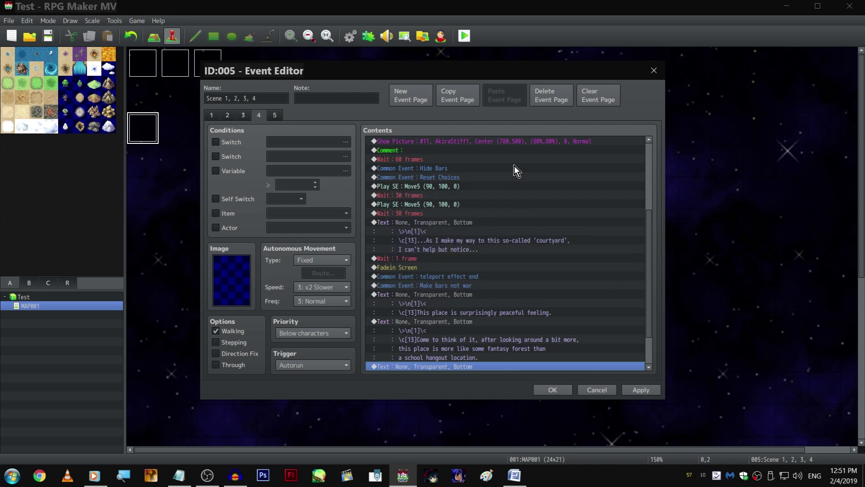
pyautogui.click(644, 390)
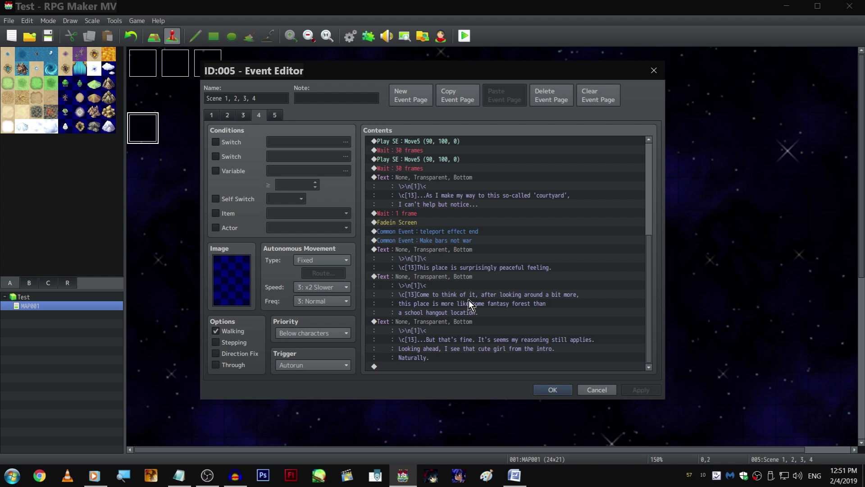
# - Duplicate the "But that's fine" message at the end of page 4 and open the copy for editing
pyautogui.click(453, 364)
pyautogui.scroll(5, 492, 257)
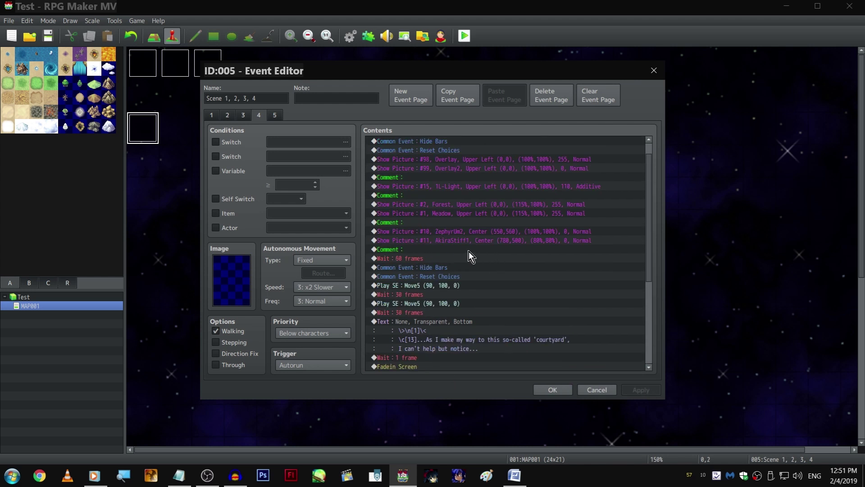
pyautogui.scroll(-5, 462, 243)
pyautogui.click(453, 320)
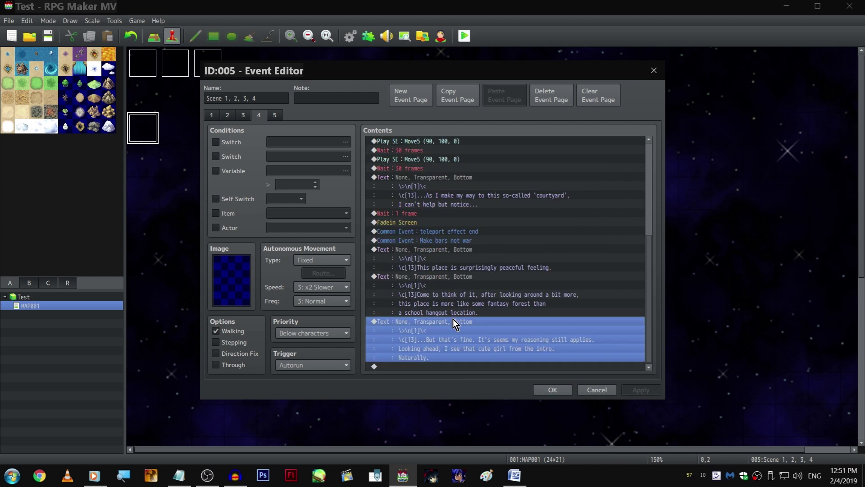
pyautogui.hotkey('ctrl', 'c')
pyautogui.hotkey('ctrl', 'v')
pyautogui.press('space')
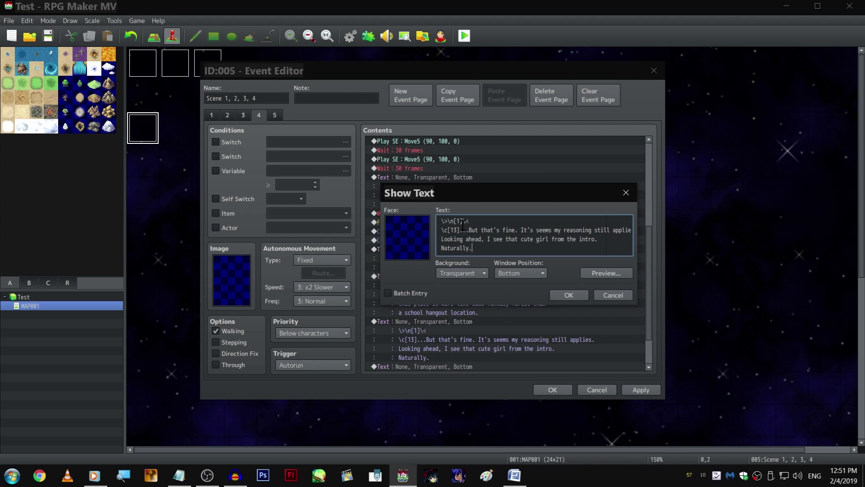
# - Reword the copied message after \c[13] to "She turns to face me, suddenly, and stumbling a bit."
pyautogui.moveTo(460, 230); pyautogui.dragTo(472, 248)
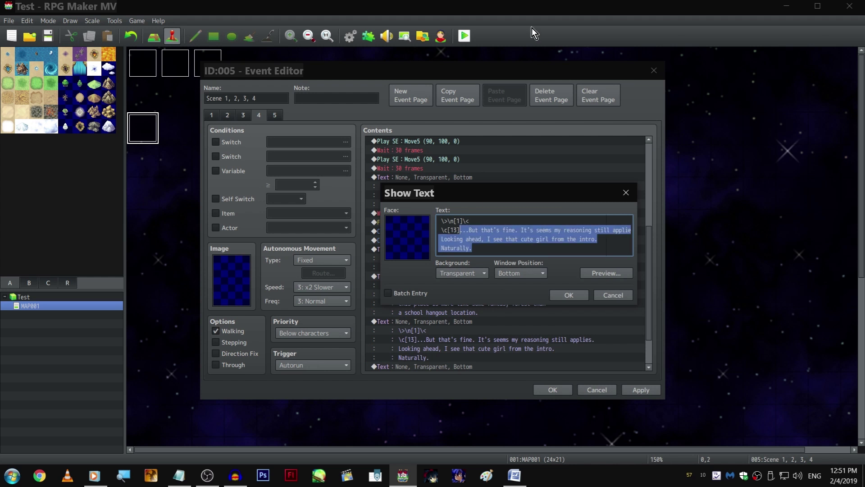
pyautogui.write("It's")
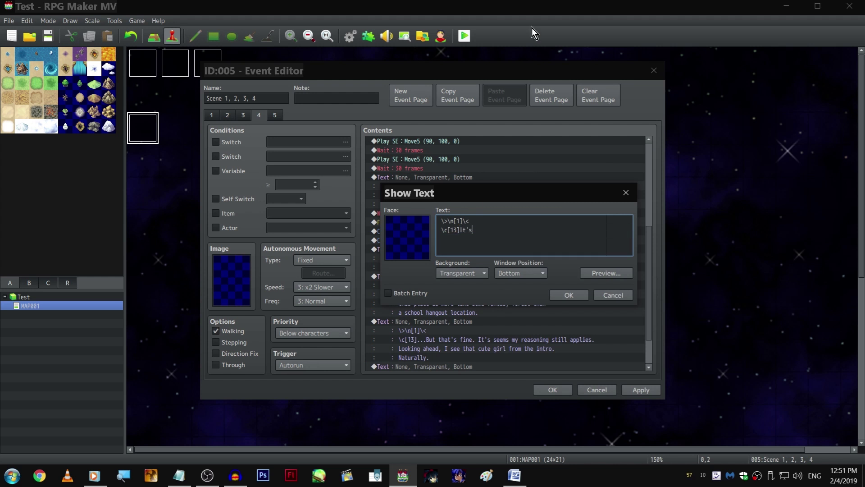
pyautogui.press('BackSpace')
pyautogui.press('BackSpace')
pyautogui.press('BackSpace')
pyautogui.write('She turns to face me, suddenly, and stumbling a bit.')
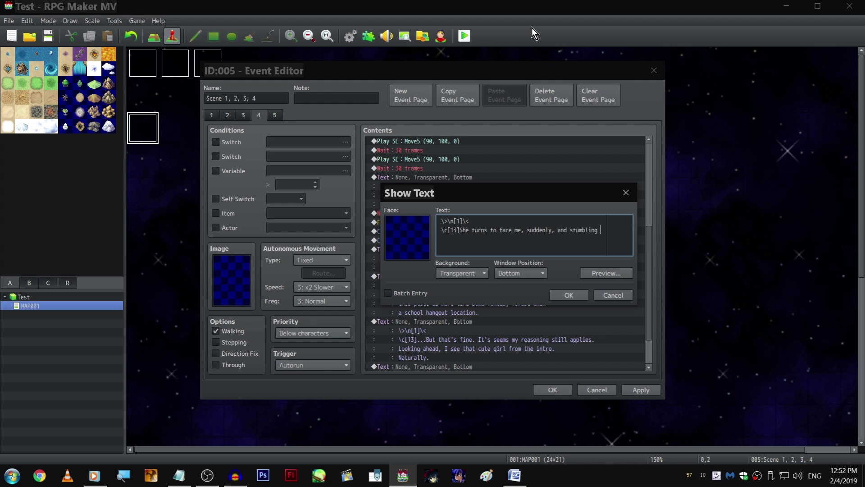
pyautogui.hotkey('ctrl', 'Return')
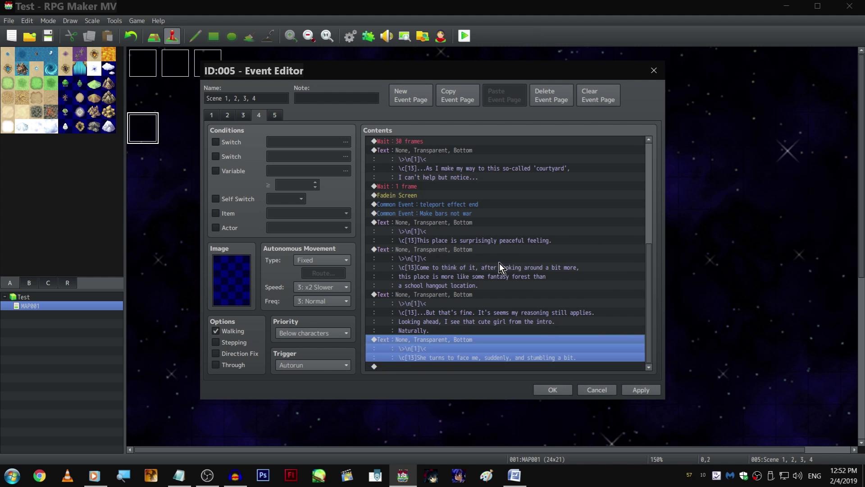
# - Start inserting a new event command at the end of page 4's contents
pyautogui.click(501, 296)
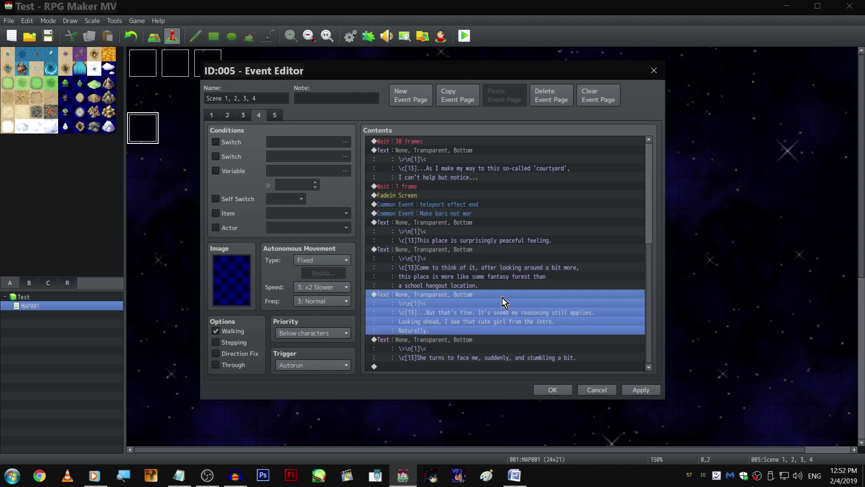
pyautogui.click(481, 366)
pyautogui.doubleClick(478, 368)
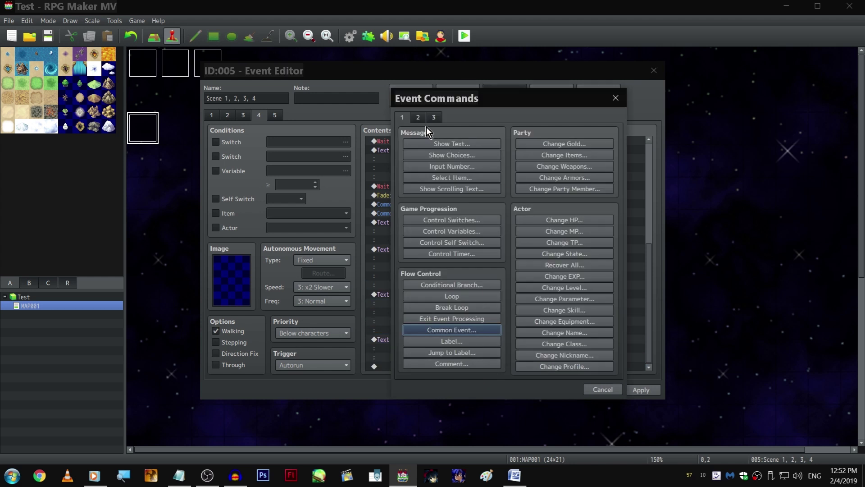
# - Add a 10-frame Wait command at the end of event page 4
pyautogui.click(415, 121)
pyautogui.click(569, 144)
pyautogui.press('Return')
# - Duplicate the "Come to think of it..." message at the end of the page's contents
pyautogui.click(489, 270)
pyautogui.hotkey('ctrl', 'c')
pyautogui.click(479, 366)
pyautogui.hotkey('ctrl', 'v')
# - Replace the duplicated message's wording after the color code with "...As I thought. A quiet place with no one around. Just the two of us."
pyautogui.click(452, 324)
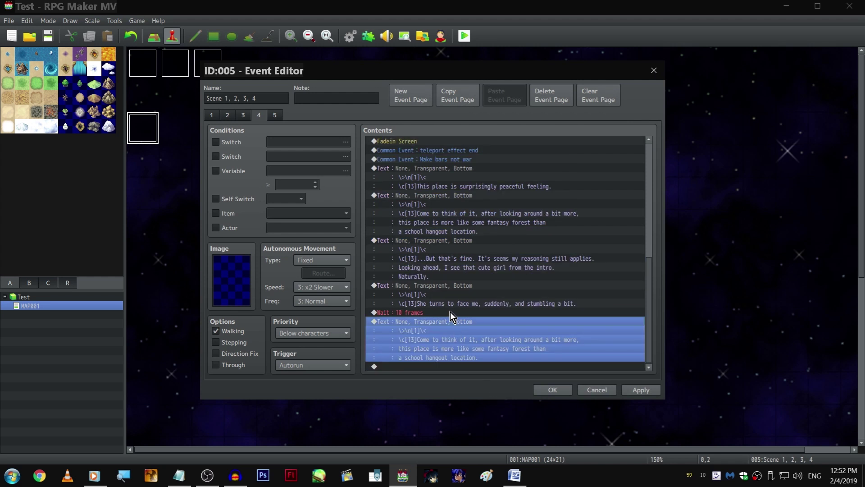
pyautogui.press('space')
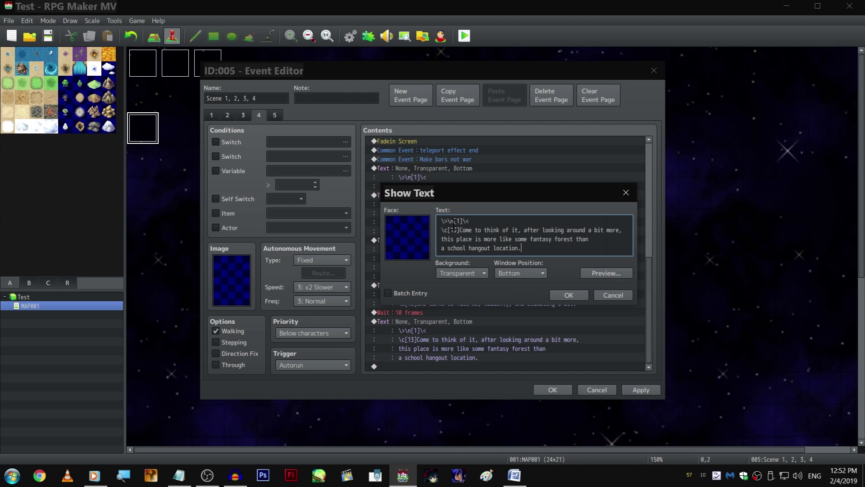
pyautogui.click(460, 229)
pyautogui.hotkey('ctrl', 'shift', 'End')
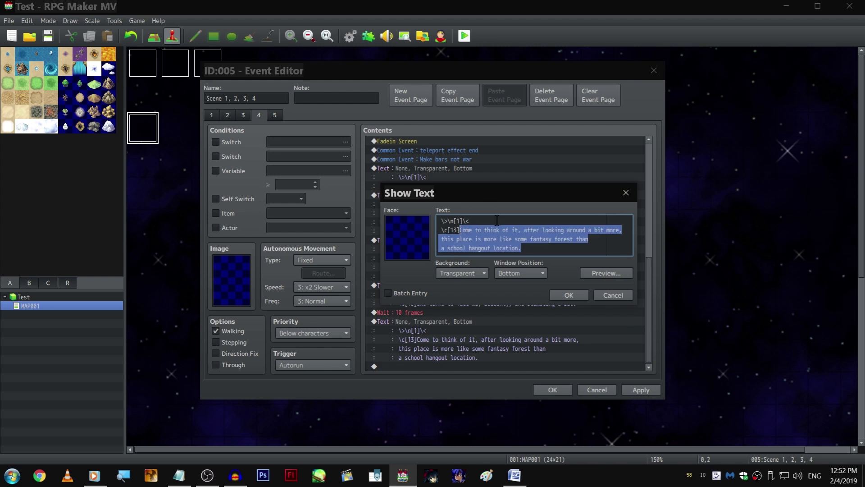
pyautogui.write('...As I thought.')
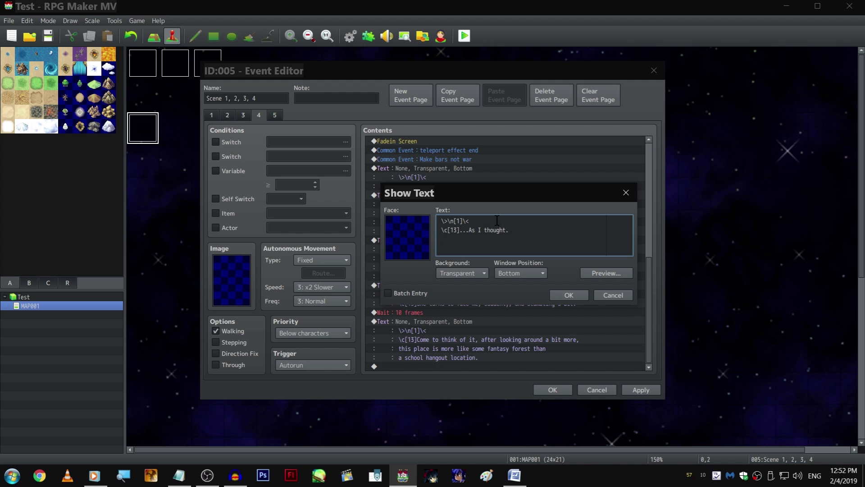
pyautogui.write(' A quiet place with no one around. Just the two of us.')
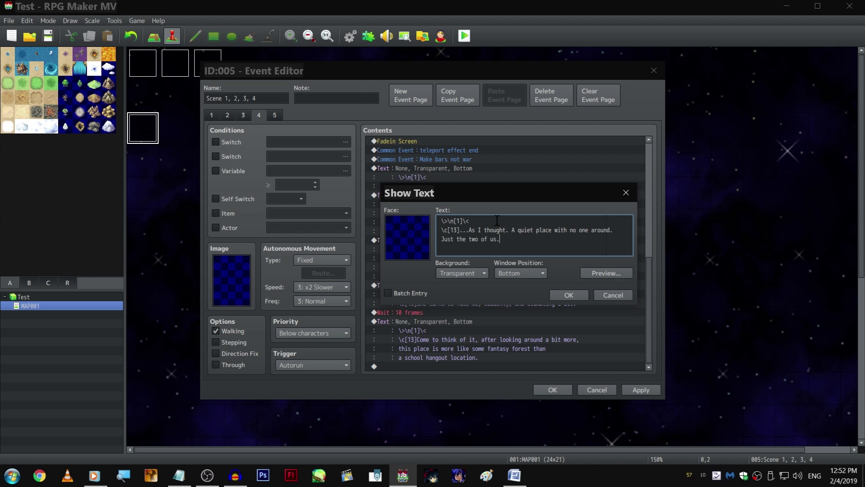
pyautogui.hotkey('ctrl', 'Return')
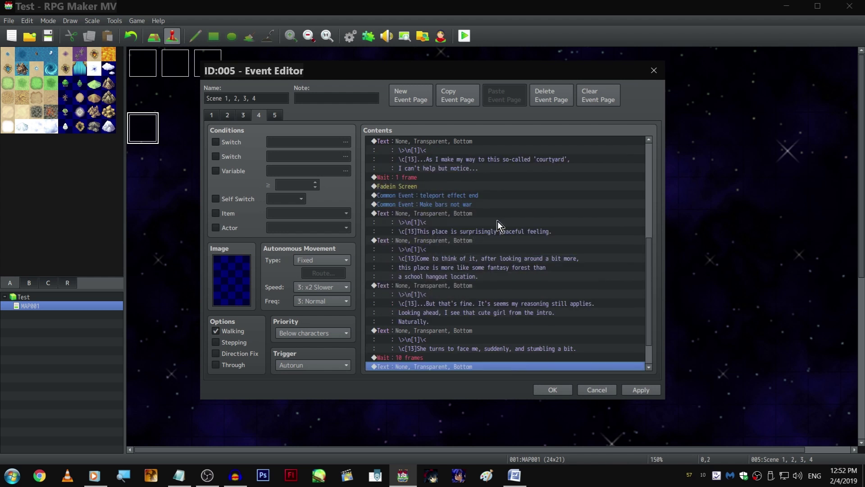
# - Set the Wait command before the "...As I thought." message to 1 frame
pyautogui.click(468, 321)
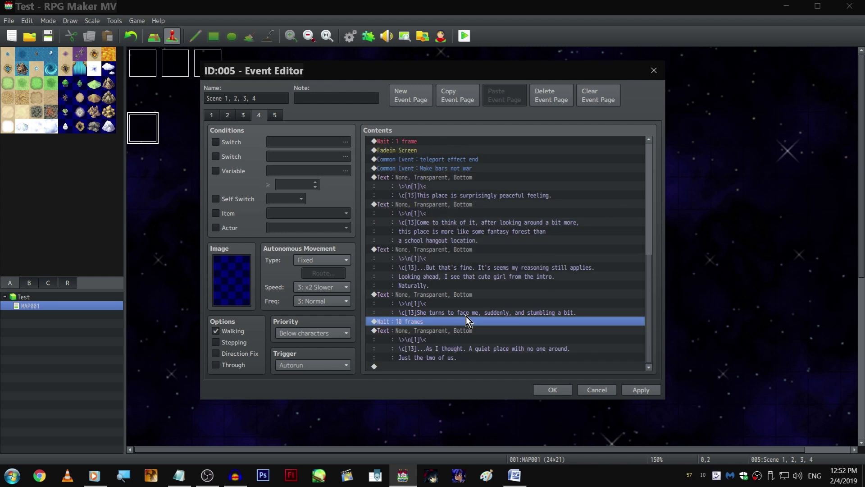
pyautogui.doubleClick(465, 317)
pyautogui.write('1')
pyautogui.press('Return')
# - Insert a copy of the 1-frame wait before each message from "This place is surprisingly peaceful feeling." through "She turns to face me..."
pyautogui.click(453, 298)
pyautogui.hotkey('ctrl', 'v')
pyautogui.click(448, 251)
pyautogui.hotkey('ctrl', 'v')
pyautogui.click(460, 205)
pyautogui.hotkey('ctrl', 'v')
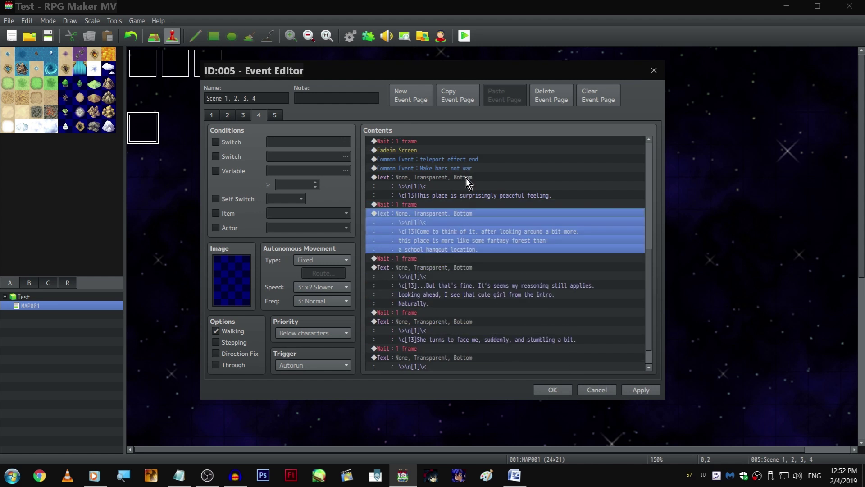
pyautogui.scroll(10, 482, 195)
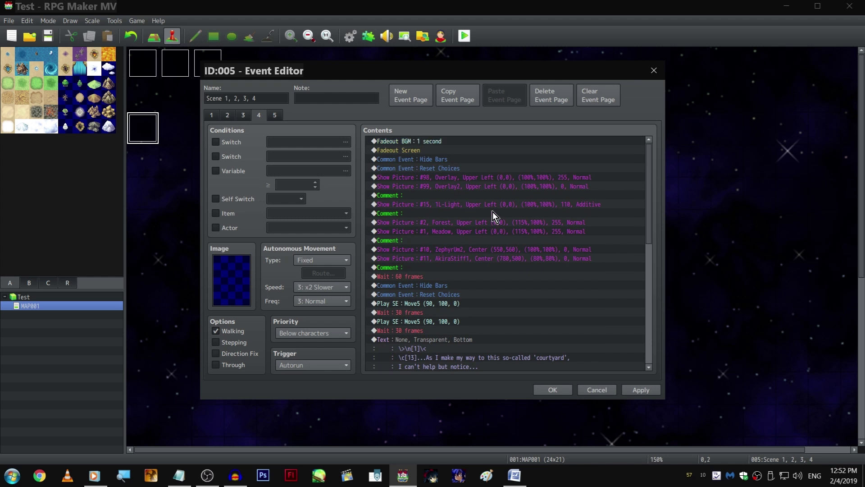
pyautogui.scroll(-10, 493, 212)
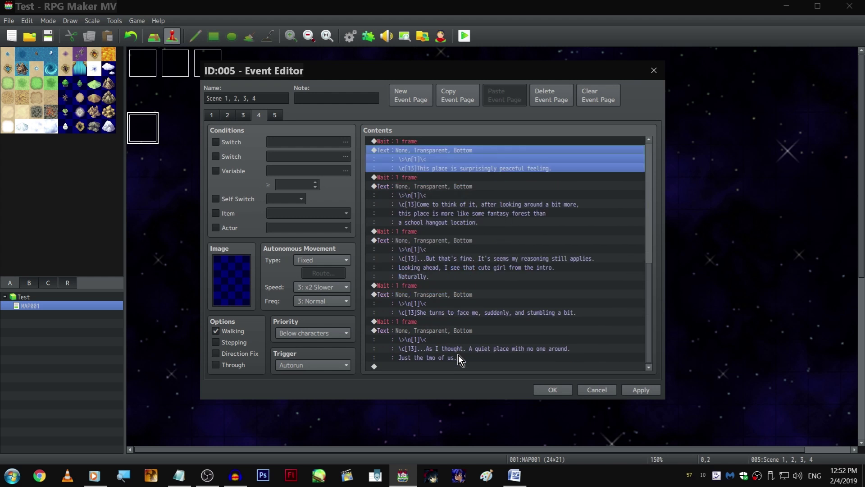
# - Move the "She turns to face me..." message below the "...As I thought." message, keeping 1-frame waits between the messages and after the last one
pyautogui.click(454, 366)
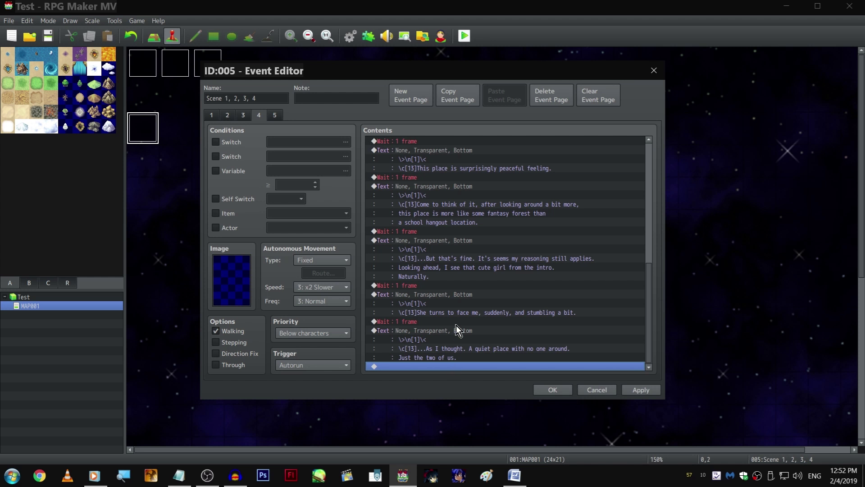
pyautogui.click(461, 286)
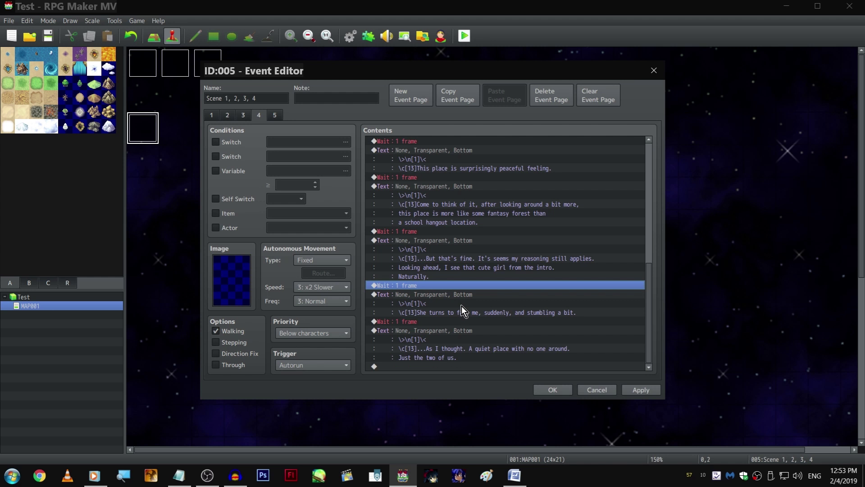
pyautogui.hotkey('ctrl', 'x')
pyautogui.click(468, 367)
pyautogui.hotkey('ctrl', 'v')
pyautogui.click(450, 324)
pyautogui.click(450, 331)
pyautogui.hotkey('ctrl', 'c')
pyautogui.click(482, 369)
pyautogui.hotkey('ctrl', 'v')
# - Copy the Move Picture command for picture 10 from event page 3 to the end of page 4
pyautogui.scroll(8, 483, 356)
pyautogui.scroll(2, 496, 334)
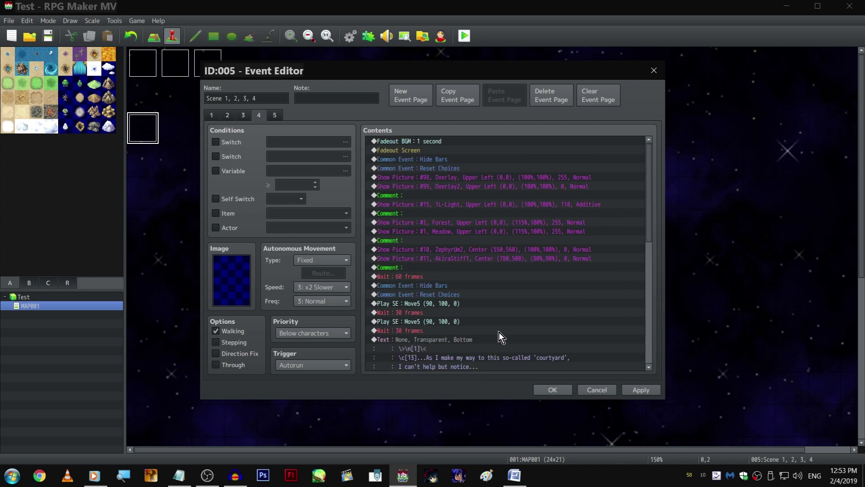
pyautogui.click(246, 115)
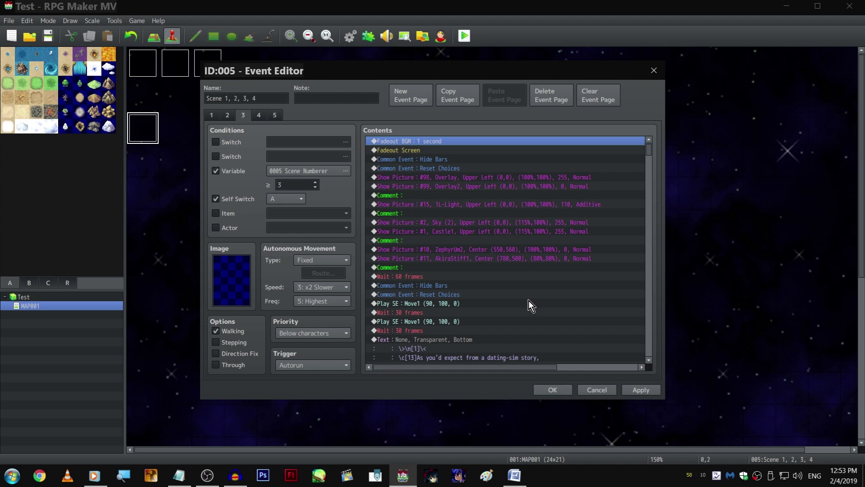
pyautogui.scroll(-10, 518, 255)
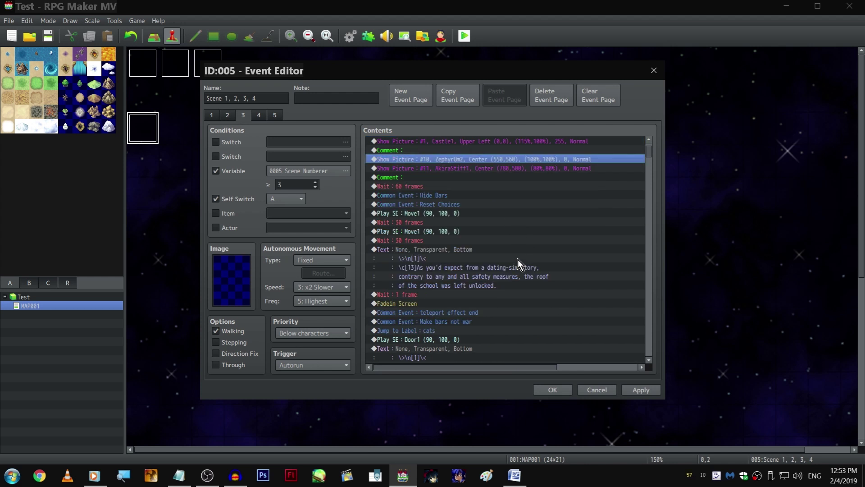
pyautogui.scroll(2, 509, 241)
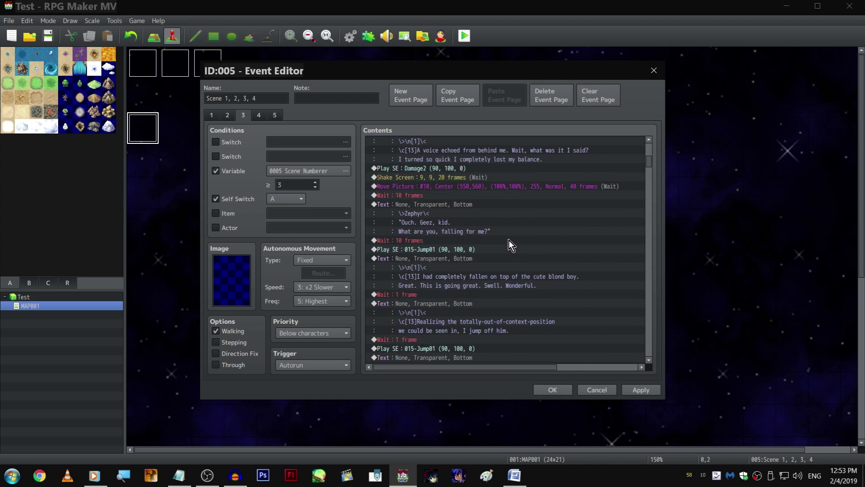
pyautogui.click(462, 187)
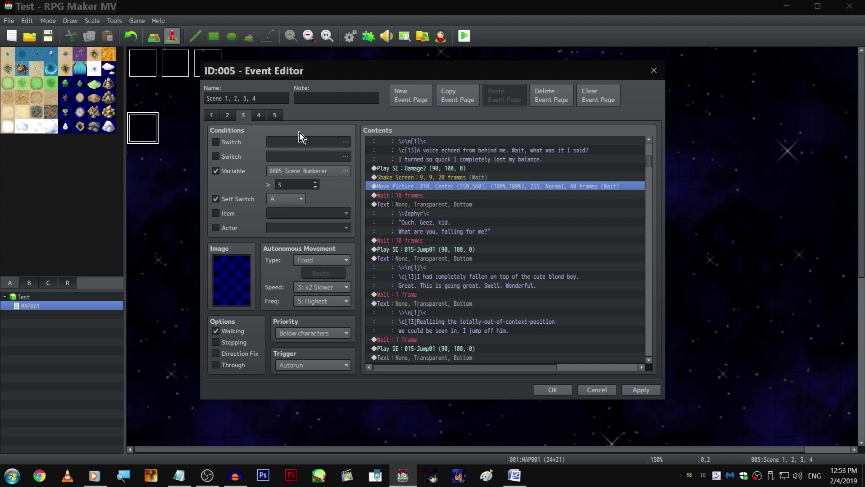
pyautogui.click(261, 116)
pyautogui.scroll(-15, 496, 252)
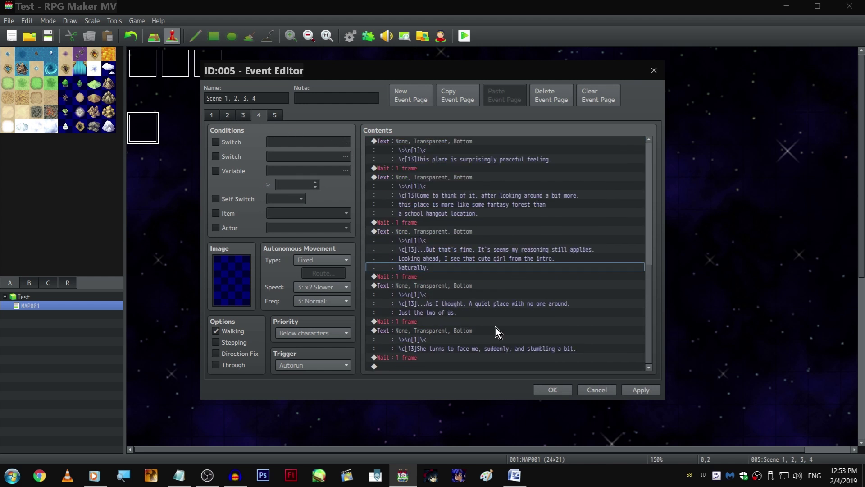
pyautogui.click(471, 365)
pyautogui.hotkey('ctrl', 'v')
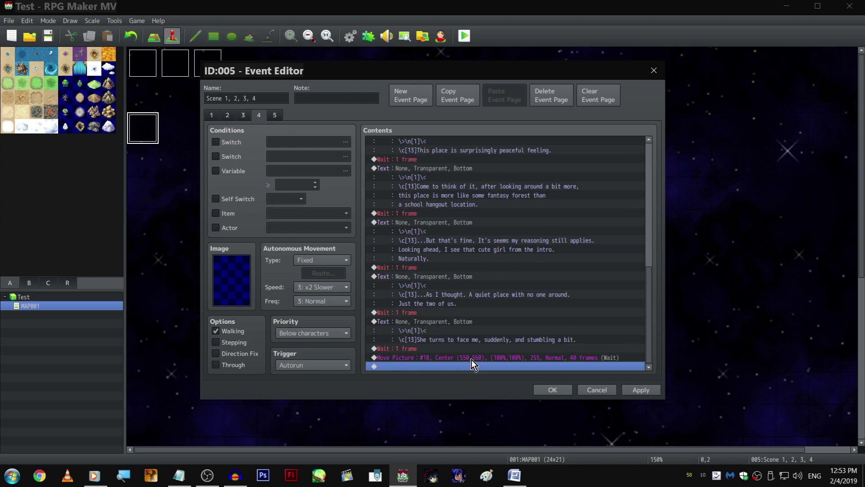
# - Set the position of picture 11 (AkiraStiff1) in its Show Picture command to X 550 and Y 560
pyautogui.scroll(15, 457, 310)
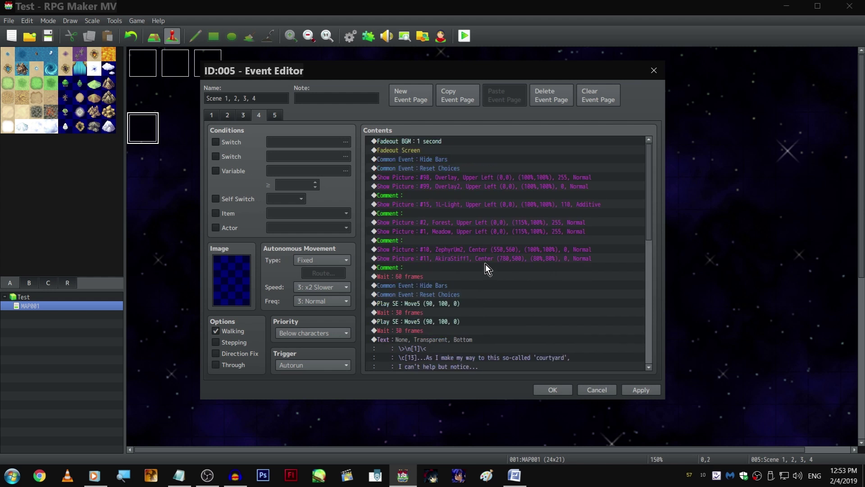
pyautogui.doubleClick(457, 258)
pyautogui.doubleClick(480, 261)
pyautogui.write('5550')
pyautogui.doubleClick(479, 261)
pyautogui.write('550')
pyautogui.press('Tab')
pyautogui.write('560')
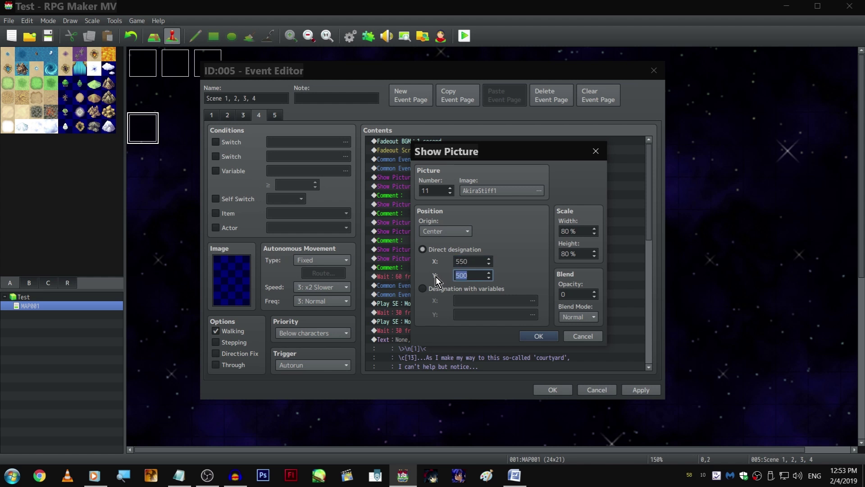
pyautogui.write('75')
pyautogui.doubleClick(582, 228)
pyautogui.doubleClick(473, 274)
pyautogui.write('560')
# - Set picture 11's width and height scale to 100% and apply the Show Picture changes
pyautogui.doubleClick(567, 231)
pyautogui.write('100')
pyautogui.doubleClick(584, 253)
pyautogui.write('100')
pyautogui.press('Return')
# - Set the picture number in the Move Picture command at the end of page 4 to 11
pyautogui.scroll(-10, 561, 291)
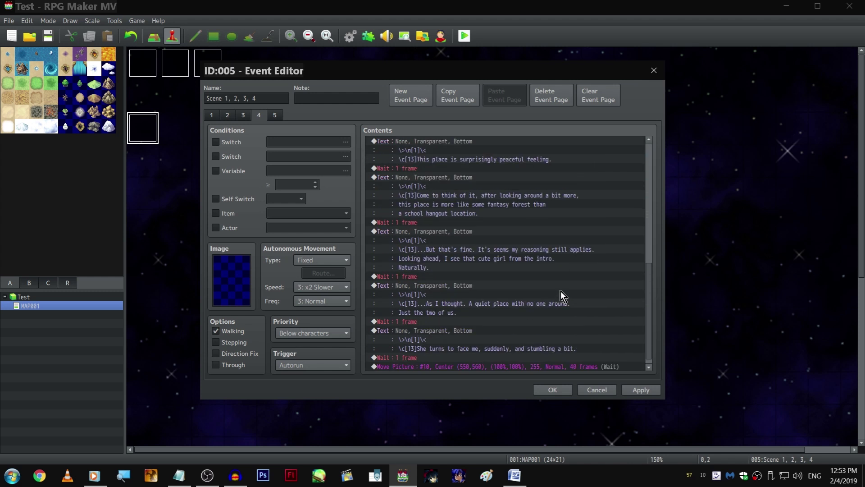
pyautogui.doubleClick(466, 357)
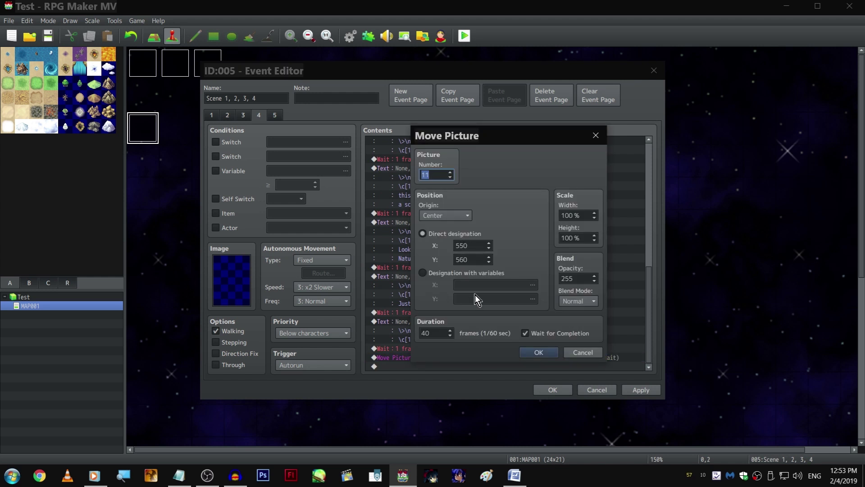
pyautogui.press('Escape')
# - Open the image selection for picture 11's Show Picture command and preview the AkiraStiff portraits
pyautogui.scroll(15, 497, 305)
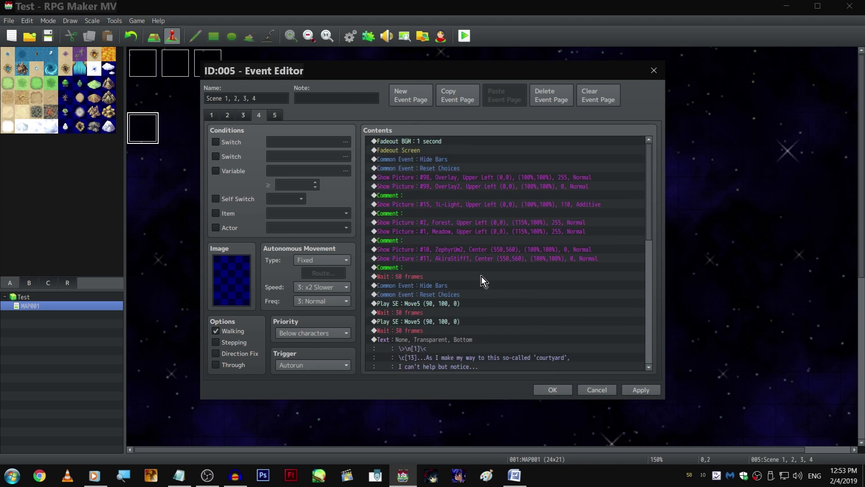
pyautogui.rightClick(462, 258)
pyautogui.click(475, 275)
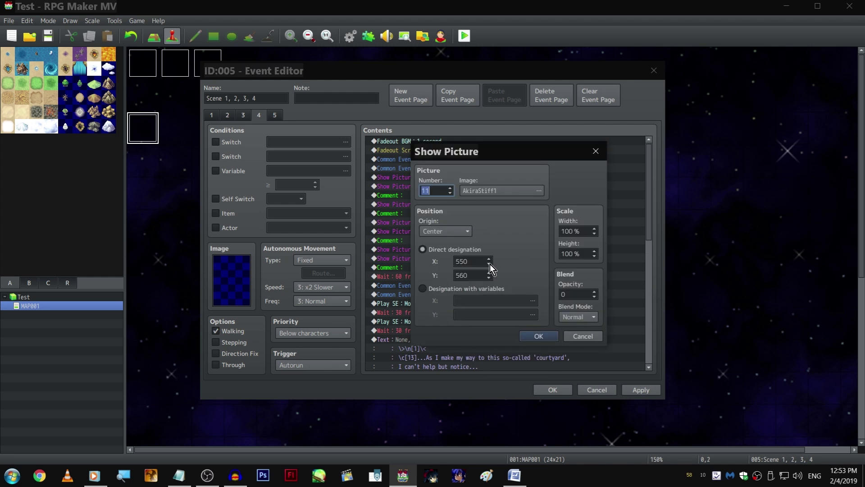
pyautogui.click(507, 191)
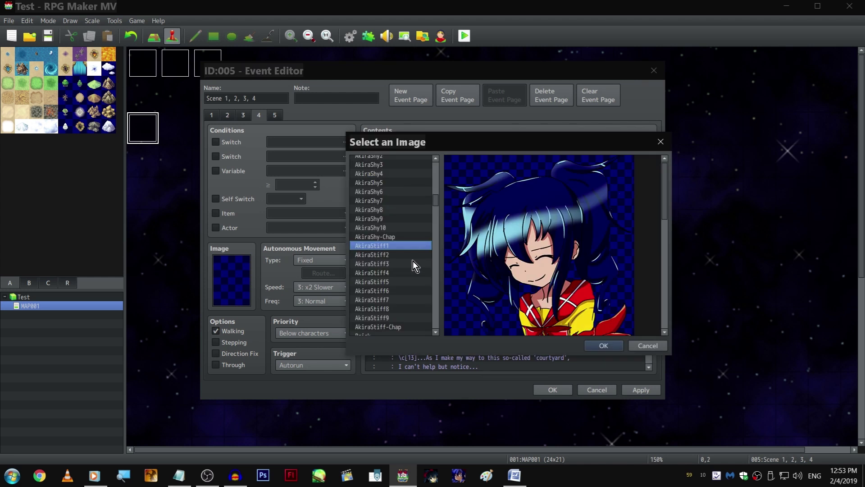
pyautogui.click(419, 256)
pyautogui.press('Down')
pyautogui.press('Down')
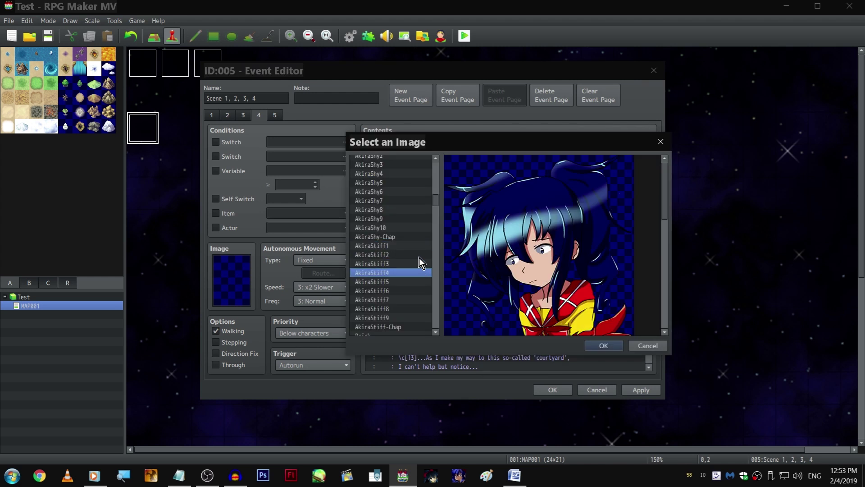
pyautogui.moveTo(468, 143); pyautogui.dragTo(420, 139)
pyautogui.click(365, 242)
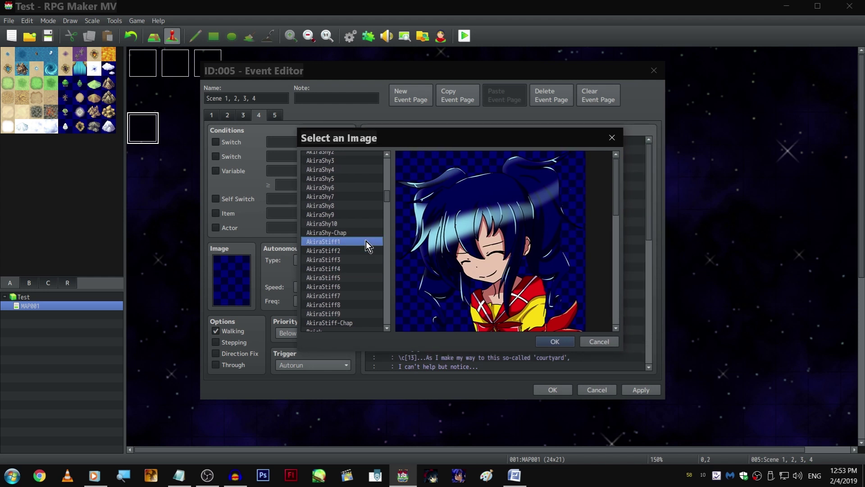
pyautogui.press('Down')
pyautogui.press('Down')
pyautogui.press('Down')
pyautogui.press('Down')
pyautogui.press('Down')
pyautogui.press('Down')
pyautogui.press('Down')
pyautogui.press('Down')
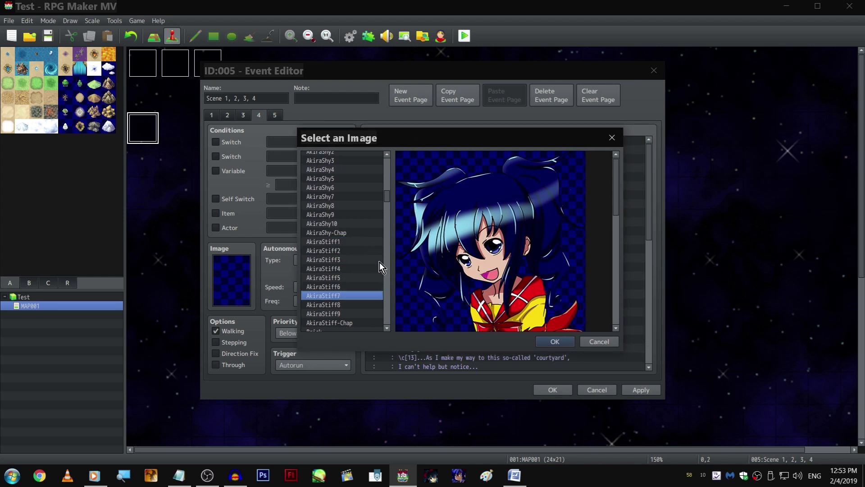
pyautogui.press('Down')
pyautogui.press('Down')
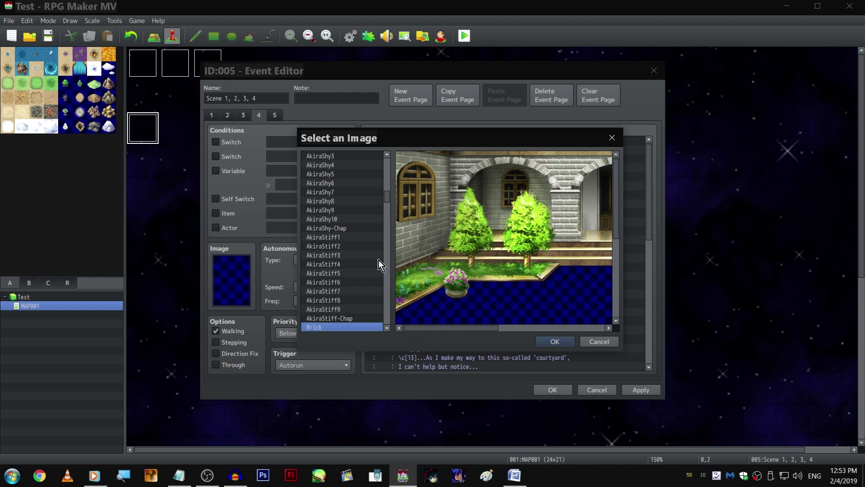
# - Preview the AkiraShy portraits in the image selection for picture 11
pyautogui.press('Up')
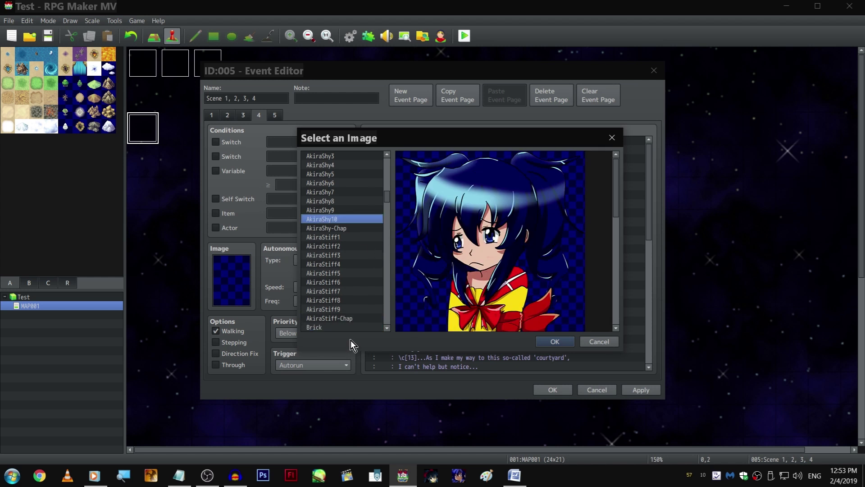
pyautogui.click(353, 326)
pyautogui.scroll(2, 353, 286)
pyautogui.click(352, 269)
pyautogui.press('Down')
pyautogui.press('Up')
pyautogui.press('Up')
pyautogui.press('Up')
pyautogui.press('Up')
pyautogui.press('Up')
pyautogui.press('Up')
pyautogui.press('Up')
pyautogui.press('Up')
pyautogui.press('Up')
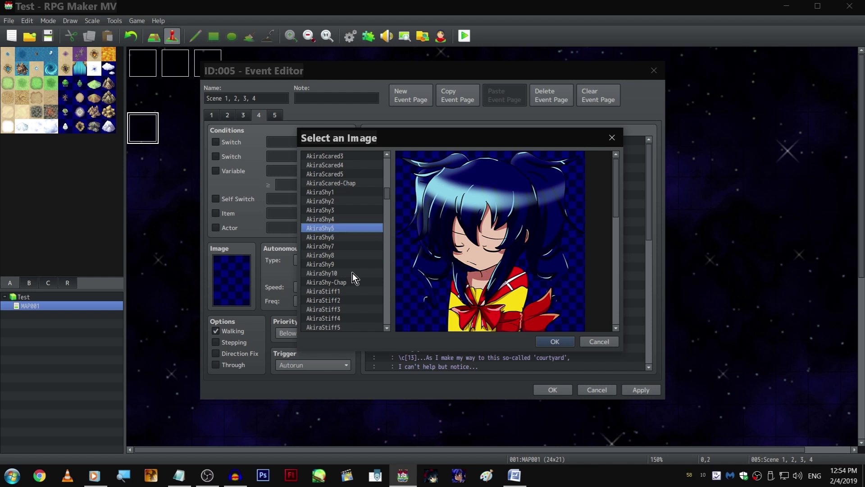
pyautogui.press('Up')
pyautogui.press('Up')
pyautogui.press('Up')
pyautogui.press('Up')
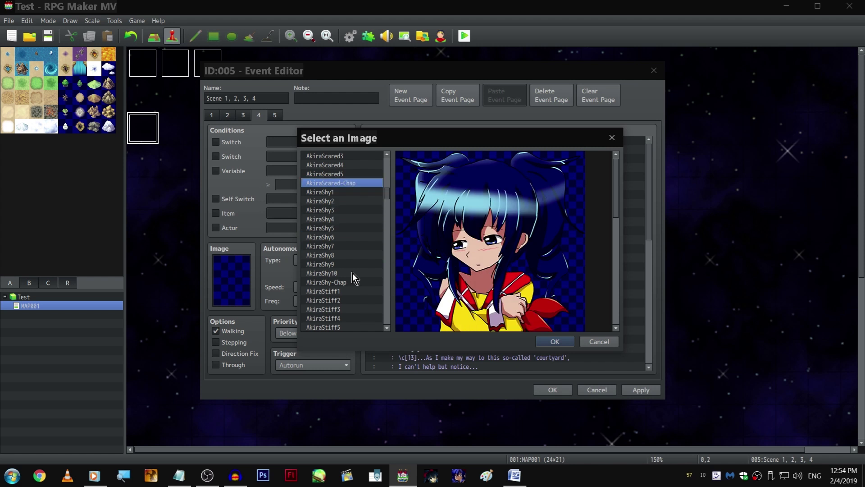
# - Preview the AkiraScared, AkiraQuestion, AkiraNeutral and AkiraHappy portraits as candidates for picture 11
pyautogui.press('Up')
pyautogui.press('Up')
pyautogui.press('Up')
pyautogui.press('Up')
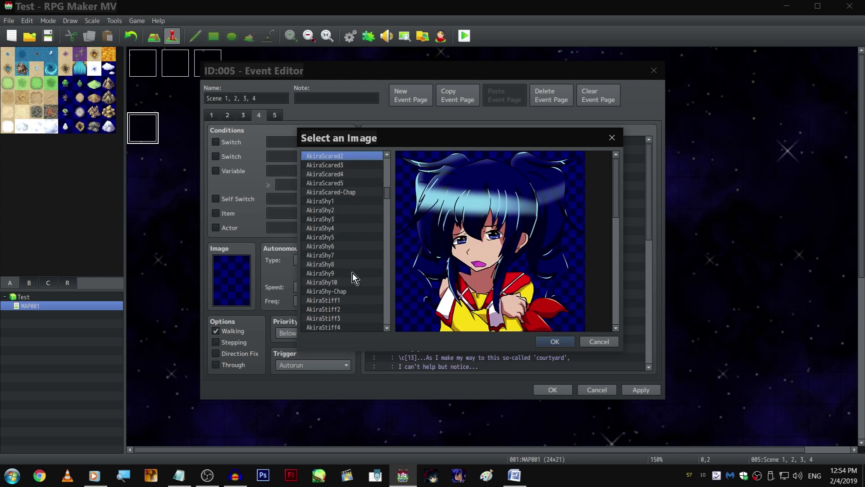
pyautogui.press('Up')
pyautogui.press('Up')
pyautogui.press('Up')
pyautogui.press('Up')
pyautogui.press('Up')
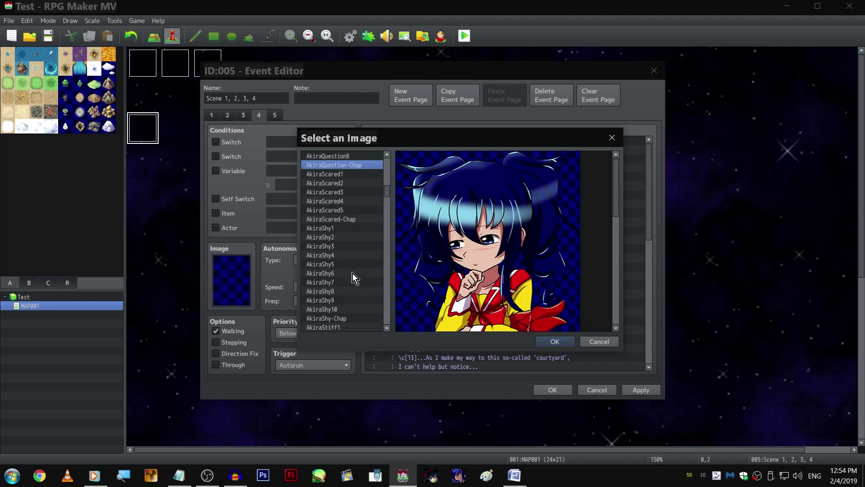
pyautogui.press('Up')
pyautogui.press('Up')
pyautogui.press('Up')
pyautogui.press('Up')
pyautogui.press('Up')
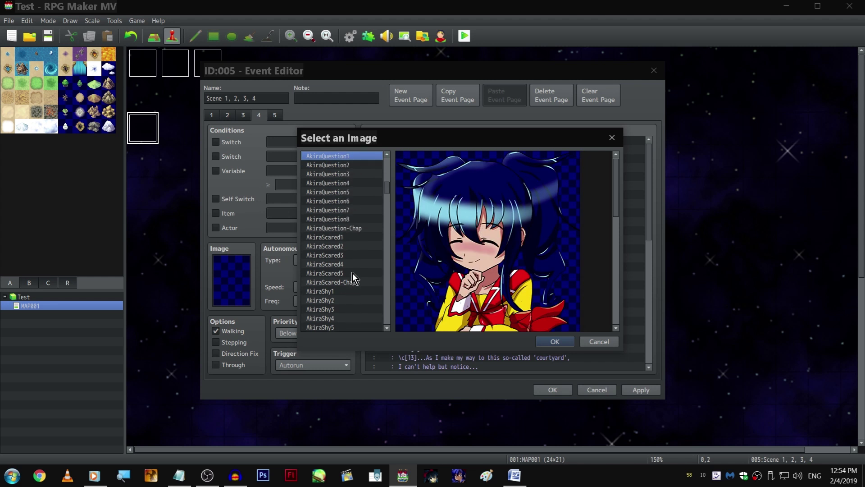
pyautogui.press('Up')
pyautogui.press('Up')
pyautogui.press('Up')
pyautogui.press('Up')
pyautogui.press('Up')
pyautogui.press('Up')
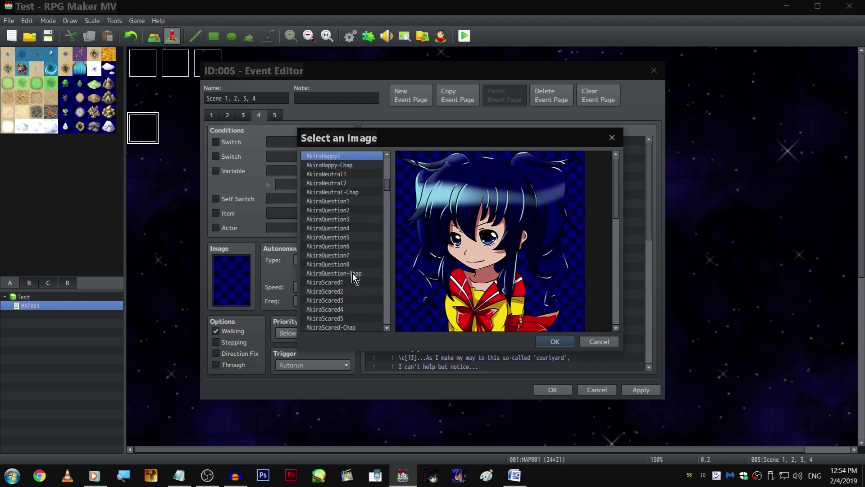
pyautogui.press('Up')
pyautogui.press('Up')
pyautogui.press('Up')
pyautogui.press('Up')
pyautogui.press('Up')
pyautogui.press('Up')
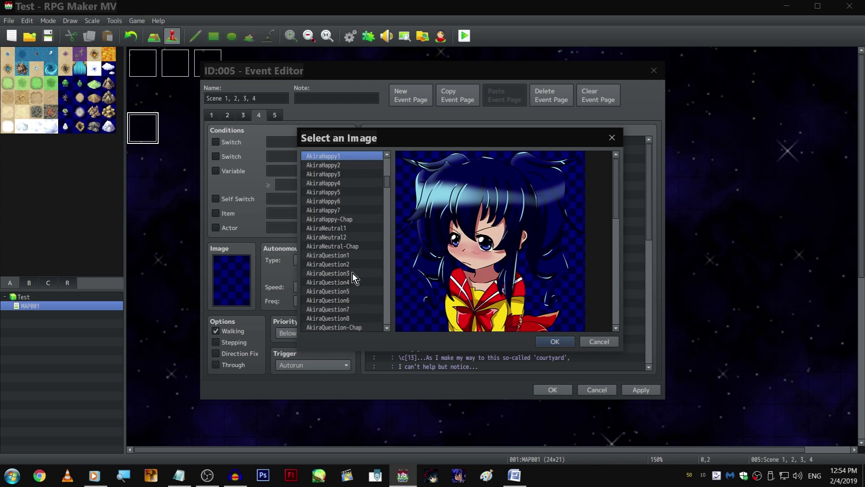
# - Examine the AkiraFight portraits, including the full body of AkiraFight4, as candidates for picture 11
pyautogui.press('Up')
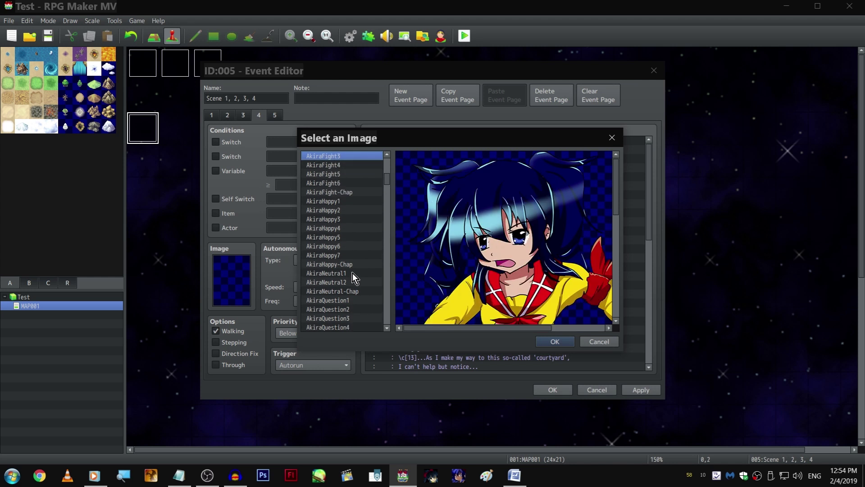
pyautogui.press('Down')
pyautogui.scroll(-3, 587, 225)
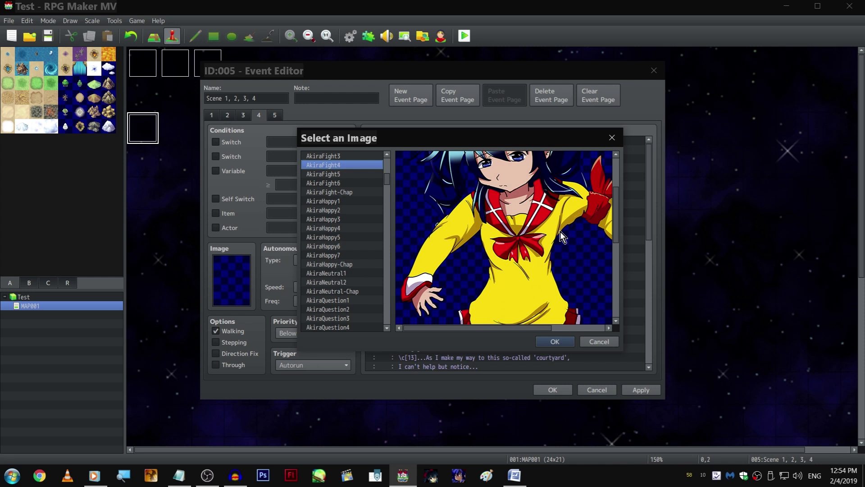
pyautogui.scroll(2, 558, 271)
pyautogui.scroll(2, 377, 199)
pyautogui.press('Up')
pyautogui.press('Up')
pyautogui.press('Up')
pyautogui.press('Up')
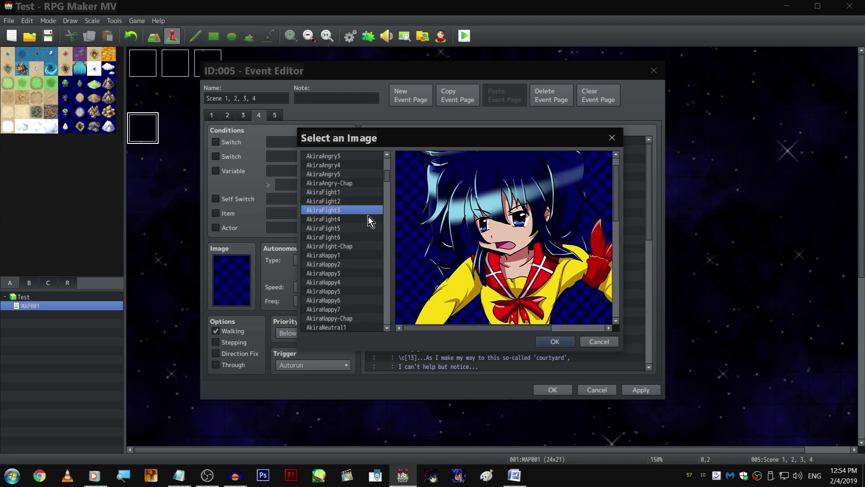
pyautogui.press('Down')
pyautogui.press('Down')
pyautogui.press('Down')
# - Preview the AkiraAngry portraits and compare AkiraAngry1 to AkiraAngry3 for picture 11
pyautogui.press('Up')
pyautogui.press('Up')
pyautogui.press('Up')
pyautogui.press('Up')
pyautogui.scroll(2, 367, 215)
pyautogui.press('Up')
pyautogui.press('Up')
pyautogui.press('Up')
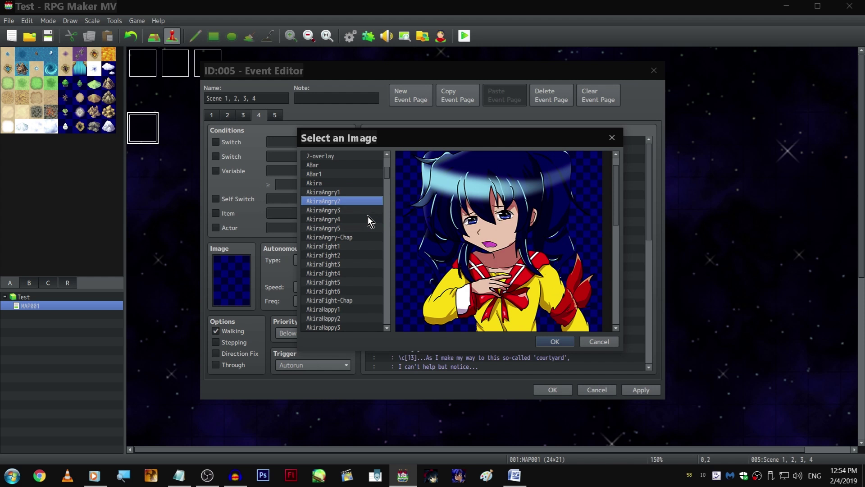
pyautogui.scroll(2, 380, 231)
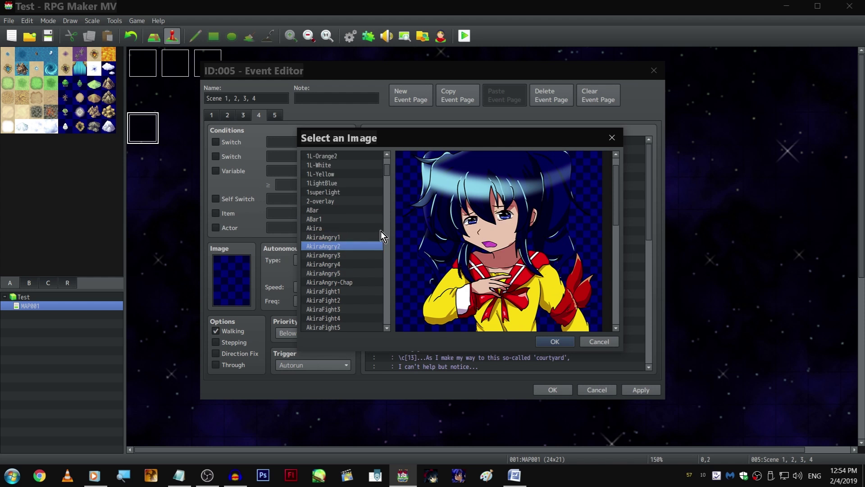
pyautogui.press('Up')
pyautogui.press('Down')
pyautogui.press('Down')
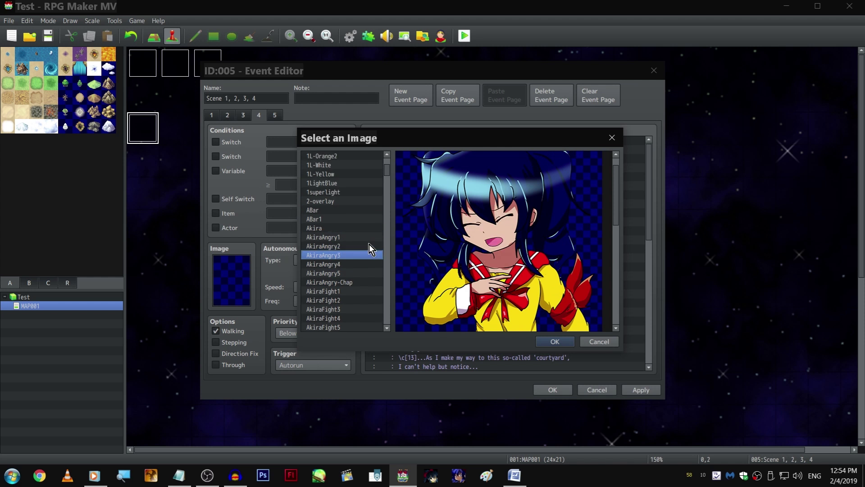
# - Go back over the portraits from AkiraHappy to AkiraStiff to compare their expressions for picture 11
pyautogui.scroll(-5, 369, 244)
pyautogui.click(361, 257)
pyautogui.press('Down')
pyautogui.press('Down')
pyautogui.press('Down')
pyautogui.press('Down')
pyautogui.press('Down')
pyautogui.press('Down')
pyautogui.press('Down')
pyautogui.press('Down')
pyautogui.press('Down')
pyautogui.press('Down')
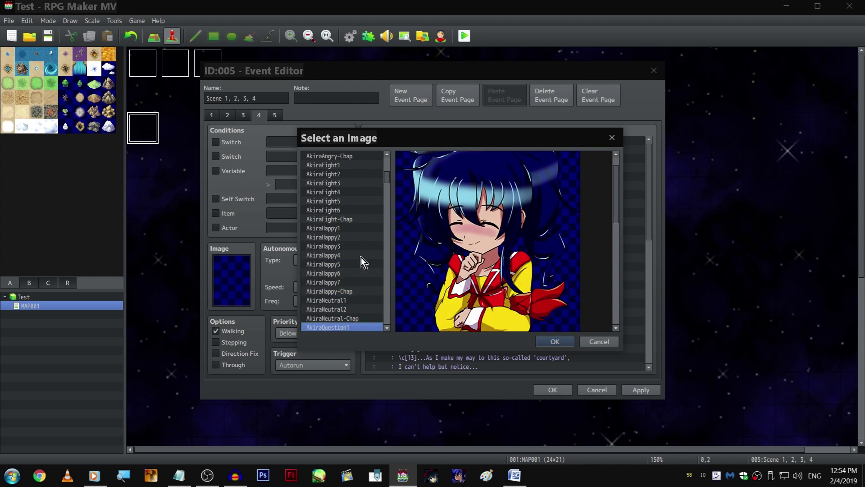
pyautogui.press('Down')
pyautogui.press('Down')
pyautogui.press('Down')
pyautogui.press('Down')
pyautogui.press('Down')
pyautogui.press('Down')
pyautogui.press('Down')
pyautogui.press('Down')
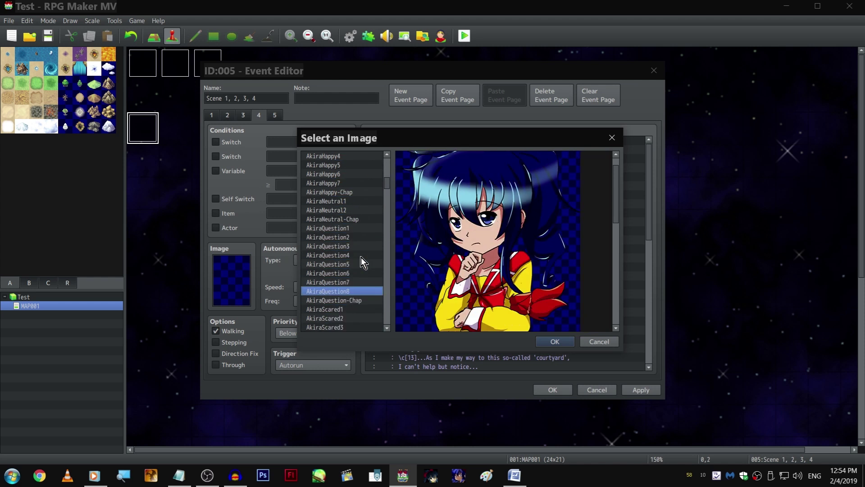
pyautogui.press('Down')
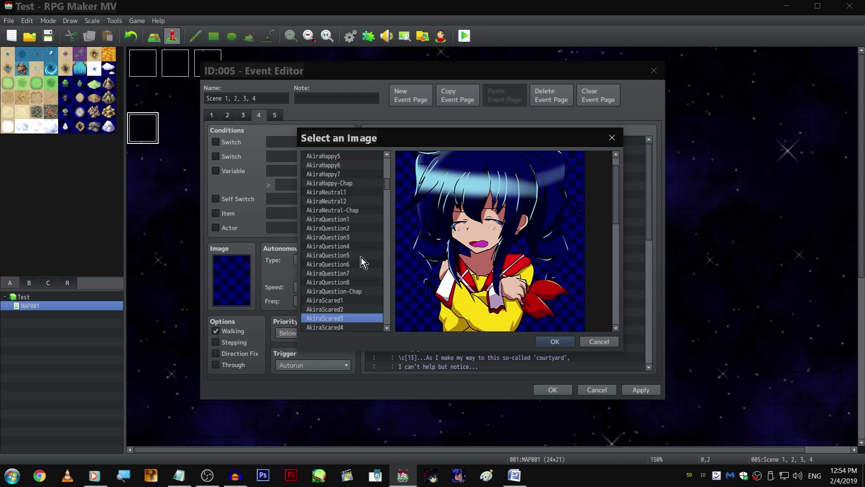
pyautogui.press('Down')
pyautogui.press('Up')
pyautogui.press('Up')
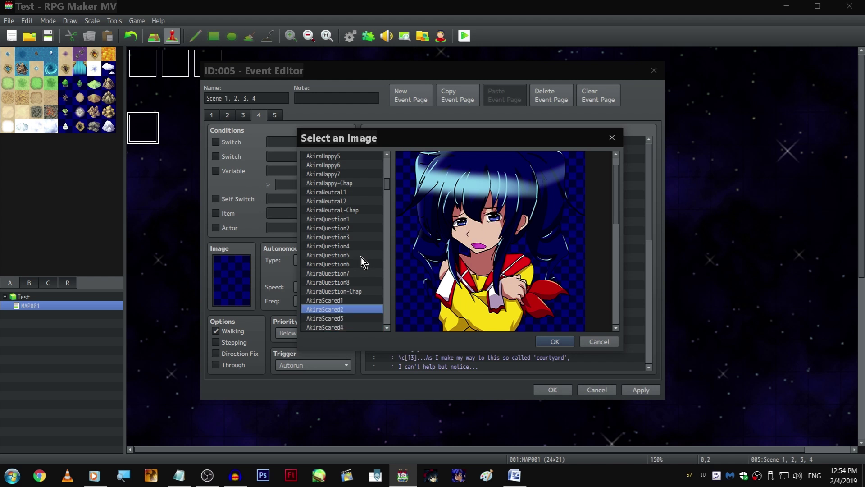
pyautogui.scroll(-7, 361, 257)
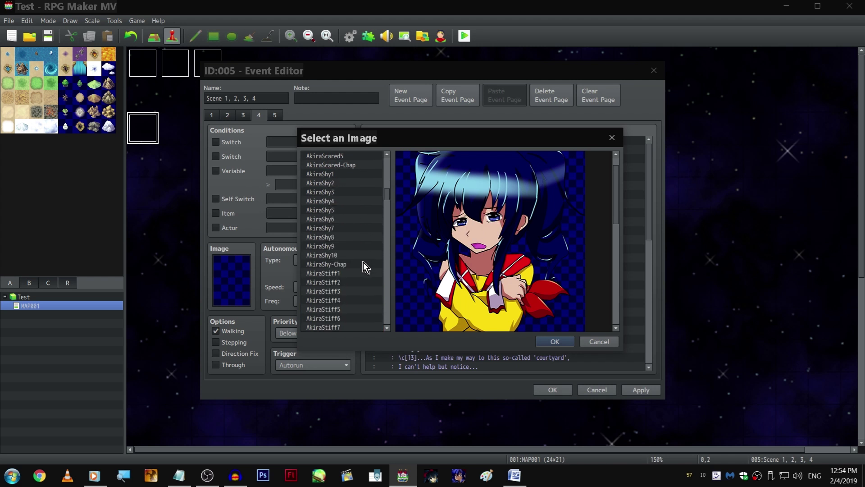
pyautogui.click(360, 275)
pyautogui.press('Down')
pyautogui.press('Down')
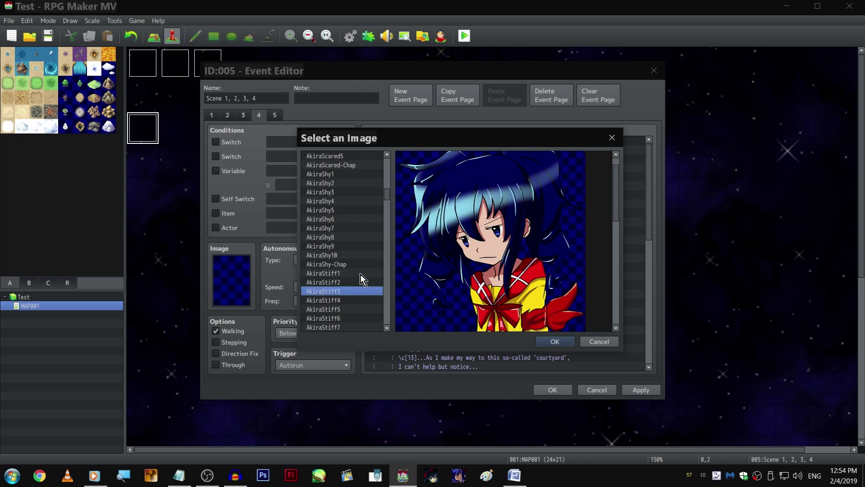
pyautogui.scroll(2, 360, 274)
pyautogui.click(358, 236)
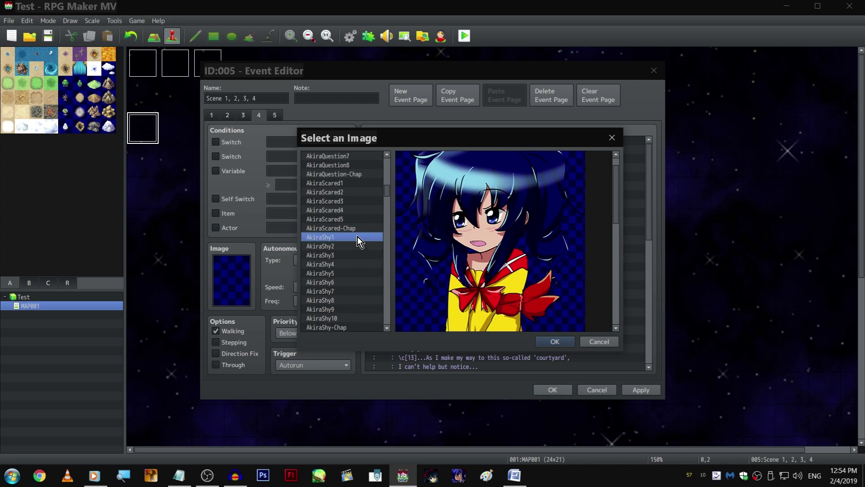
# - Set picture 11's image in the Show Picture command near the start of page 4 to AkiraScared3
pyautogui.scroll(2, 359, 233)
pyautogui.click(359, 236)
pyautogui.press('Down')
pyautogui.press('Down')
pyautogui.press('Return')
pyautogui.press('Return')
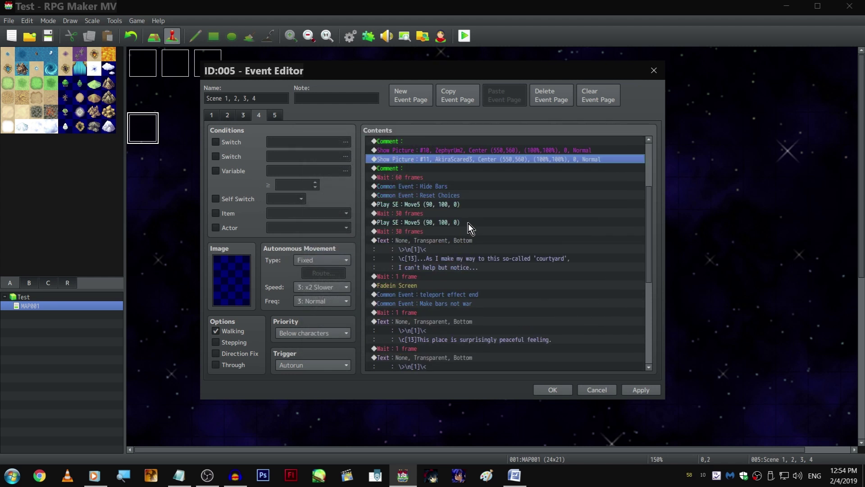
# - Add a copy of picture 11's Show Picture command after the Move Picture command at the end of page 4
pyautogui.scroll(-7, 470, 299)
pyautogui.click(474, 249)
pyautogui.click(434, 365)
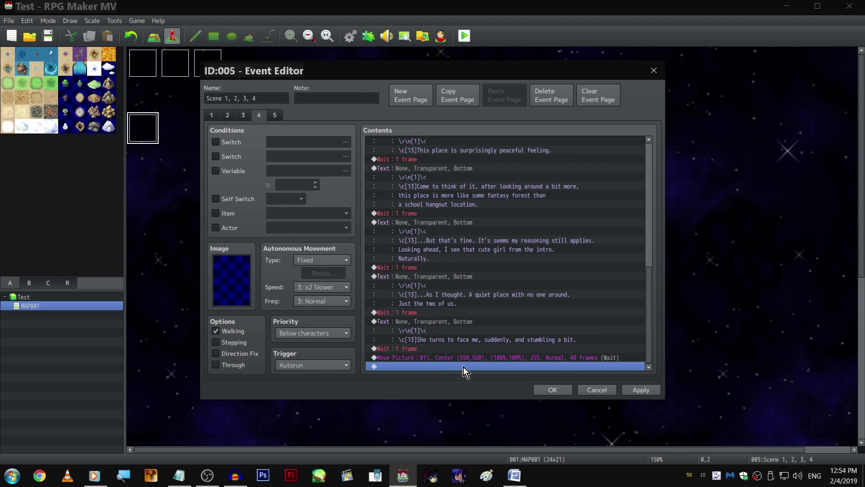
pyautogui.scroll(9, 468, 338)
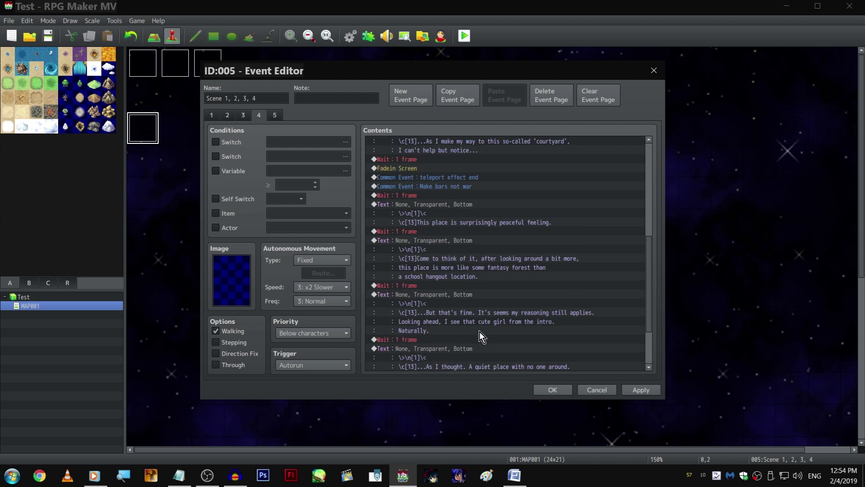
pyautogui.scroll(-9, 468, 225)
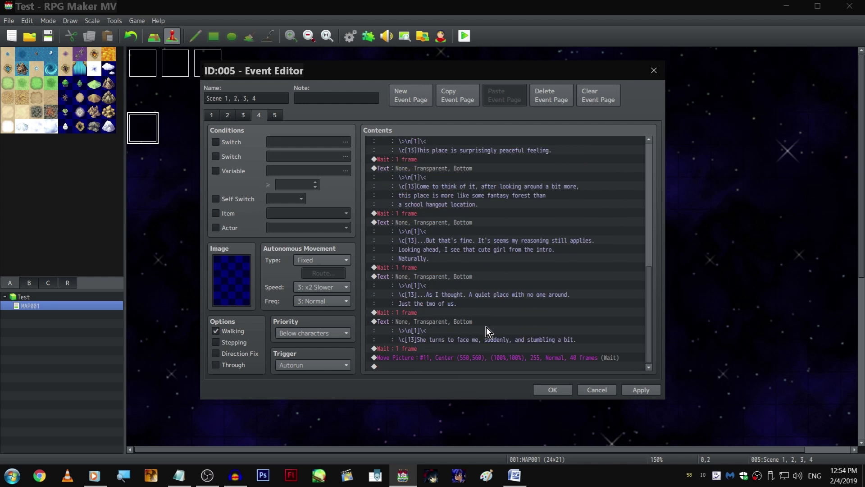
pyautogui.hotkey('ctrl', 'v')
# - Set the image of the copied Show Picture command at the end of page 4 to AkiraScared2
pyautogui.doubleClick(454, 356)
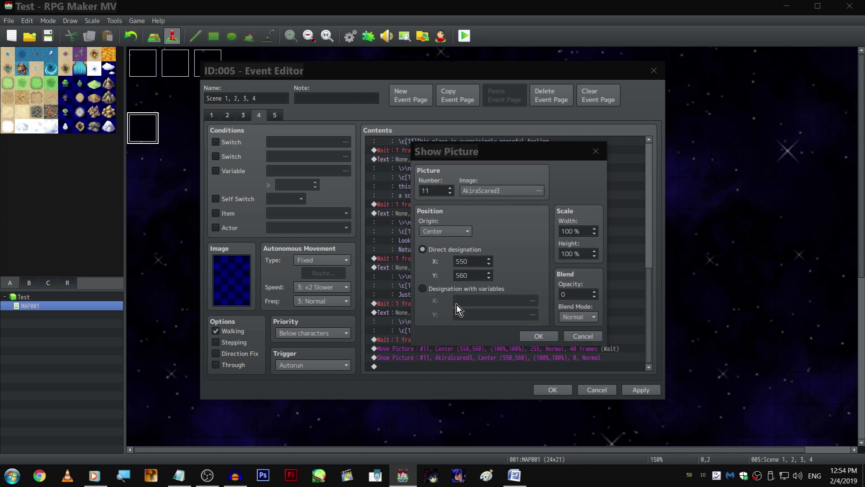
pyautogui.click(539, 190)
pyautogui.click(415, 238)
pyautogui.scroll(-3, 501, 252)
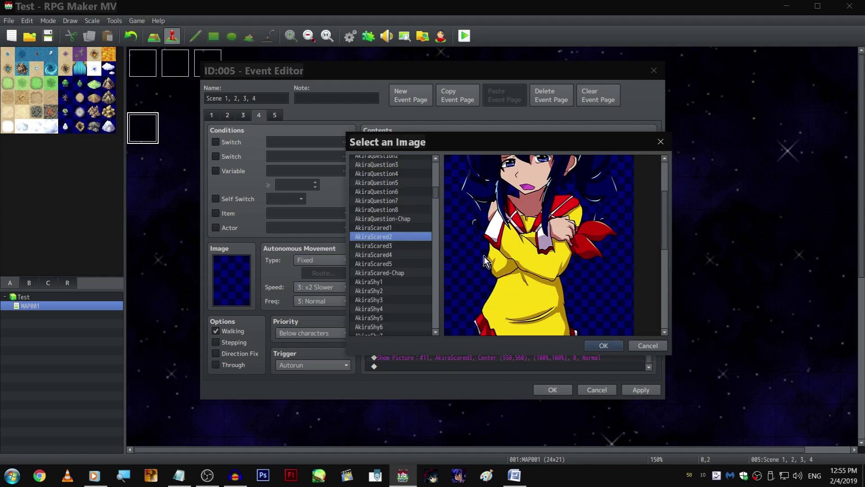
pyautogui.scroll(3, 483, 255)
pyautogui.press('Return')
pyautogui.press('Return')
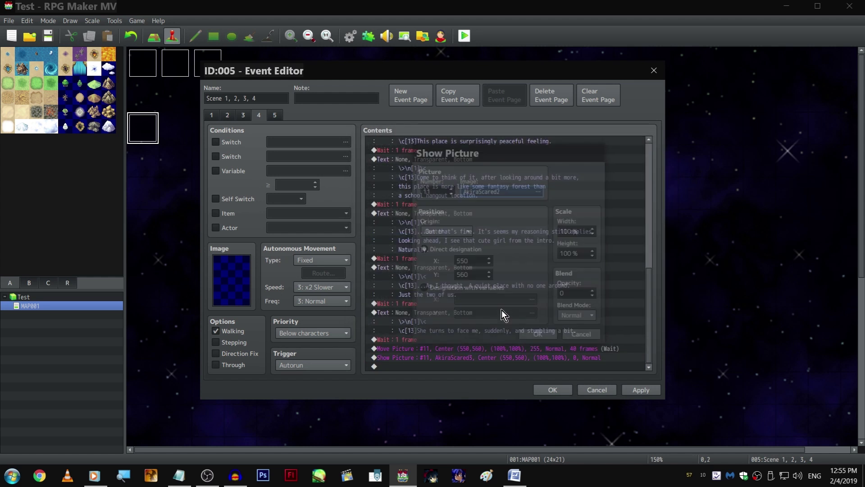
# - Copy the 1-frame wait in between the final Move Picture and Show Picture commands and set it to 10 frames
pyautogui.click(439, 341)
pyautogui.hotkey('ctrl', 'c')
pyautogui.click(443, 359)
pyautogui.hotkey('ctrl', 'v')
pyautogui.press('space')
pyautogui.write('10')
pyautogui.press('Return')
# - Set the image of the last Show Picture command to AkiraAngry2 and its opacity to 255
pyautogui.press('Down')
pyautogui.press('space')
pyautogui.click(479, 190)
pyautogui.scroll(10, 414, 235)
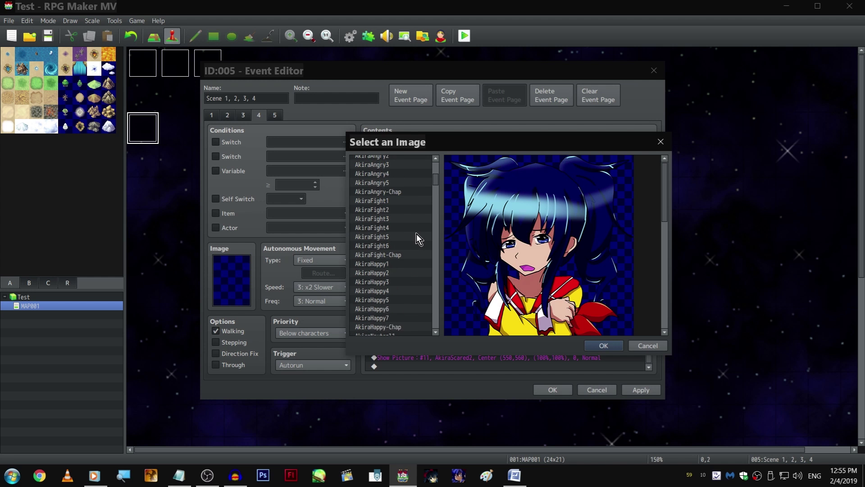
pyautogui.click(409, 263)
pyautogui.press('Down')
pyautogui.press('Down')
pyautogui.press('Down')
pyautogui.press('Down')
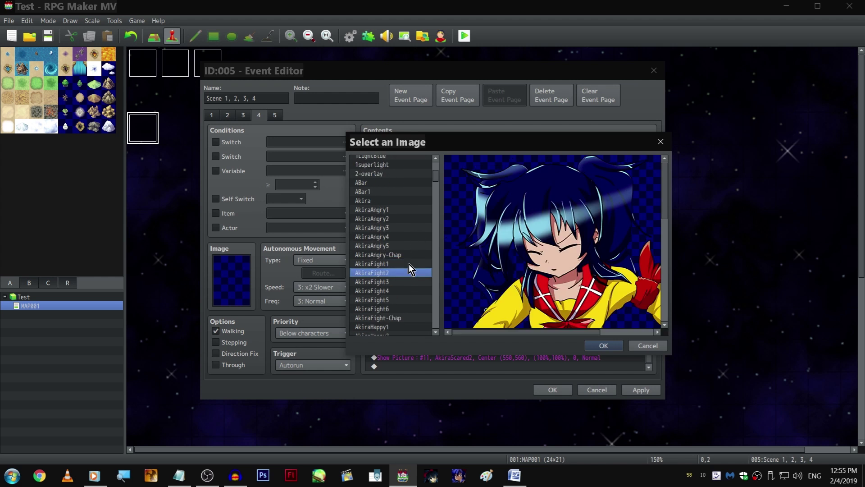
pyautogui.press('Up')
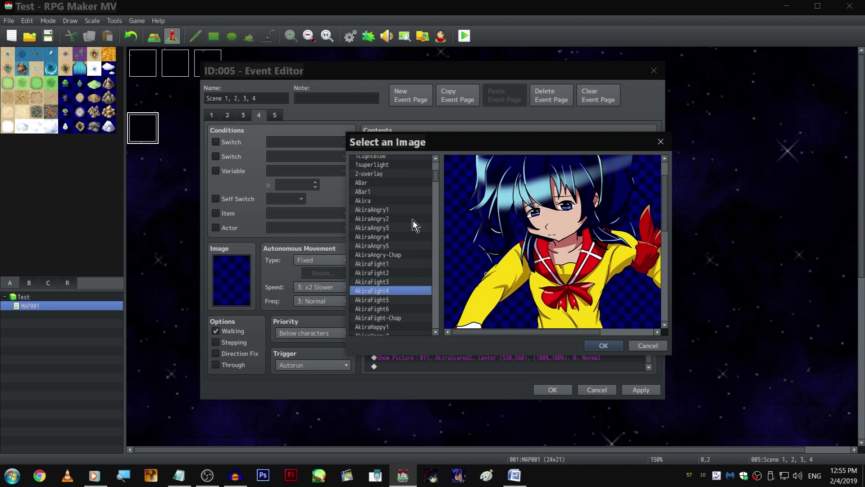
pyautogui.click(412, 219)
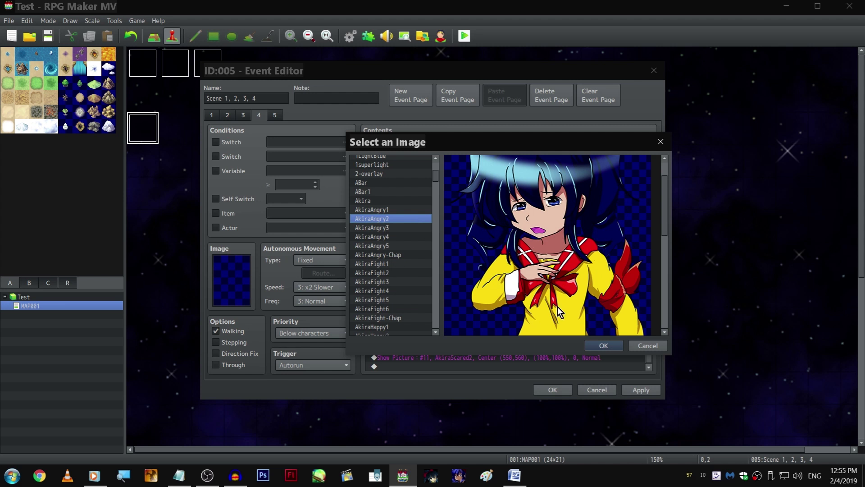
pyautogui.click(603, 345)
pyautogui.press('Return')
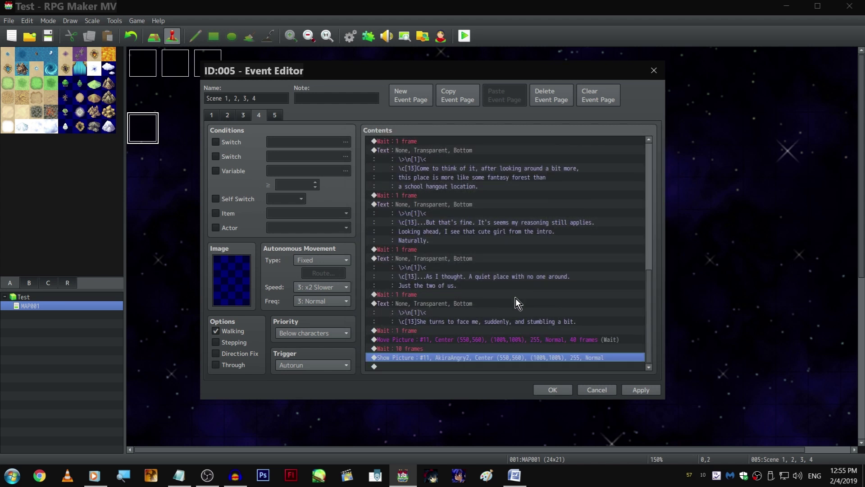
# - Add a copy of the 10-frame wait after the AkiraAngry2 Show Picture command at the end of page 4
pyautogui.click(437, 348)
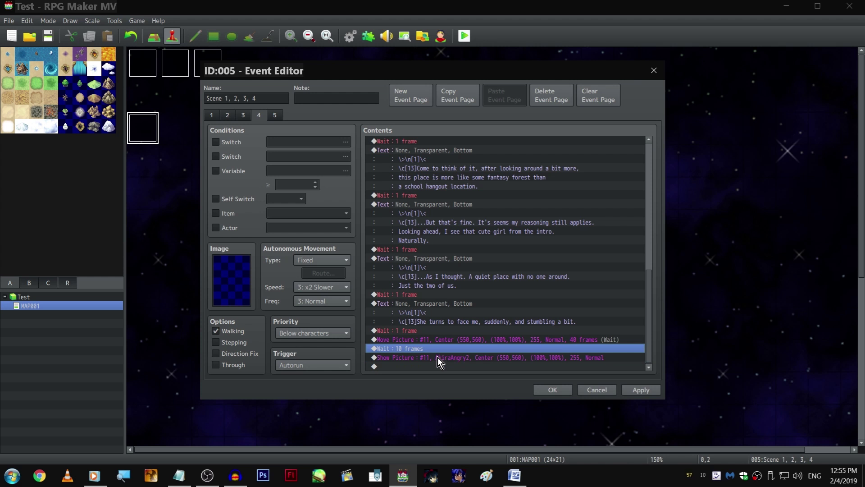
pyautogui.click(437, 363)
pyautogui.hotkey('ctrl', 'v')
pyautogui.click(437, 349)
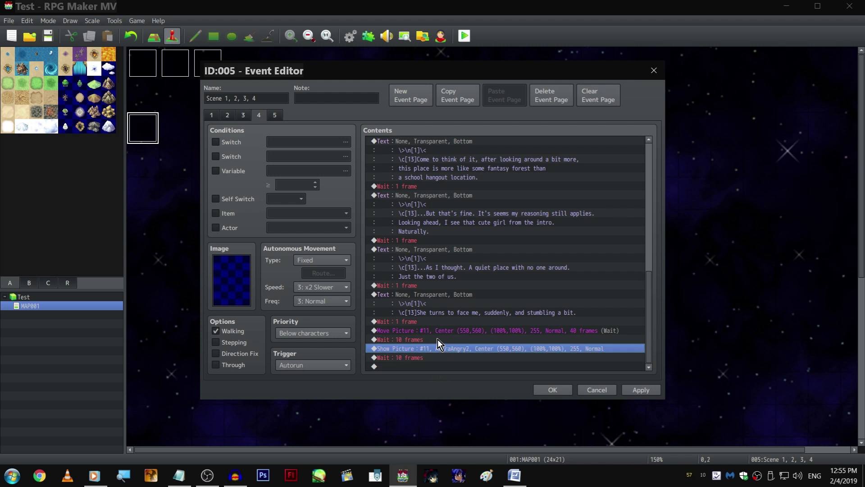
# - Add a copy of the AkiraAngry2 Show Picture command after the last 10-frame wait on page 4
pyautogui.click(437, 339)
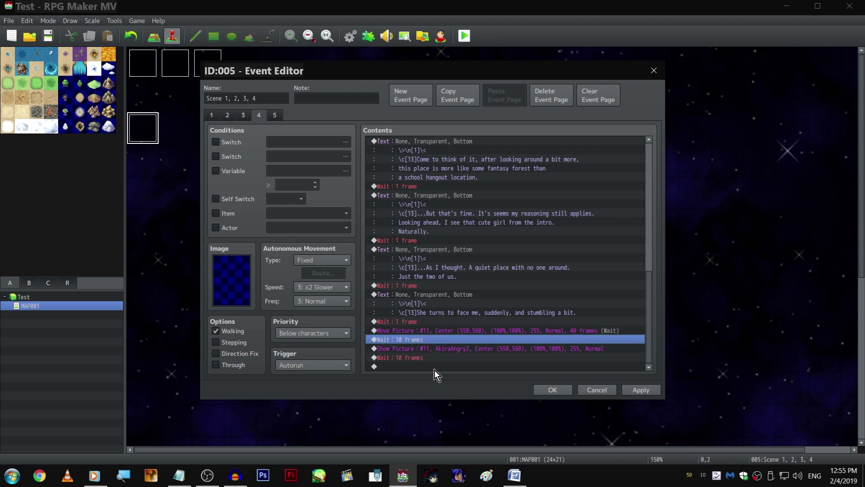
pyautogui.click(434, 366)
pyautogui.hotkey('ctrl', 'v')
# - Set the image of the Show Picture command between the two final 10-frame waits to AkiraScared2
pyautogui.doubleClick(441, 345)
pyautogui.press('Return')
pyautogui.press('Up')
pyautogui.press('Return')
pyautogui.click(501, 194)
pyautogui.scroll(-7, 422, 291)
pyautogui.click(412, 175)
pyautogui.scroll(-1, 409, 221)
pyautogui.click(408, 244)
pyautogui.press('Down')
pyautogui.press('Down')
pyautogui.press('Down')
pyautogui.scroll(-4, 409, 245)
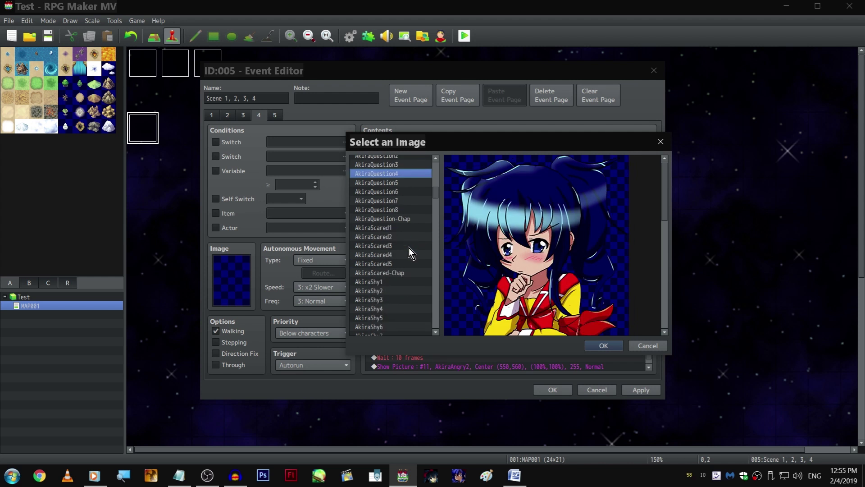
pyautogui.click(414, 226)
pyautogui.press('Down')
pyautogui.press('Return')
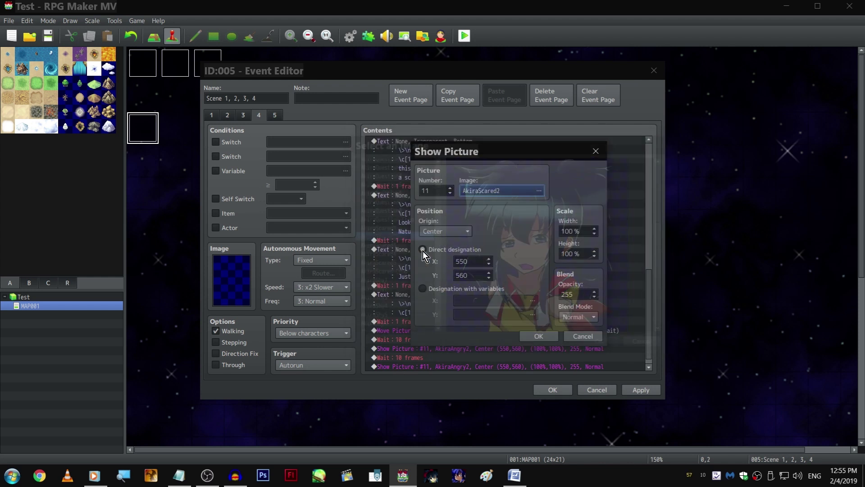
pyautogui.press('Return')
# - Copy the "She turns to face me" text command to the end of page 4 and change its speaker name to Akira
pyautogui.click(455, 282)
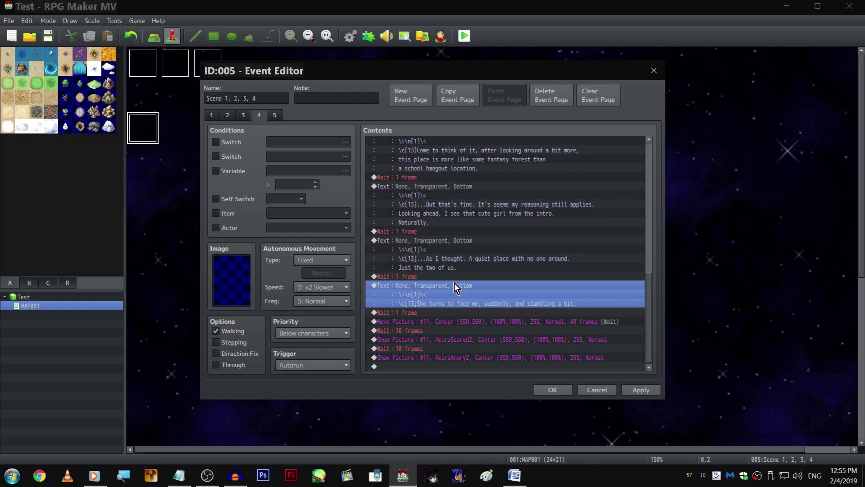
pyautogui.click(477, 364)
pyautogui.hotkey('ctrl', 'v')
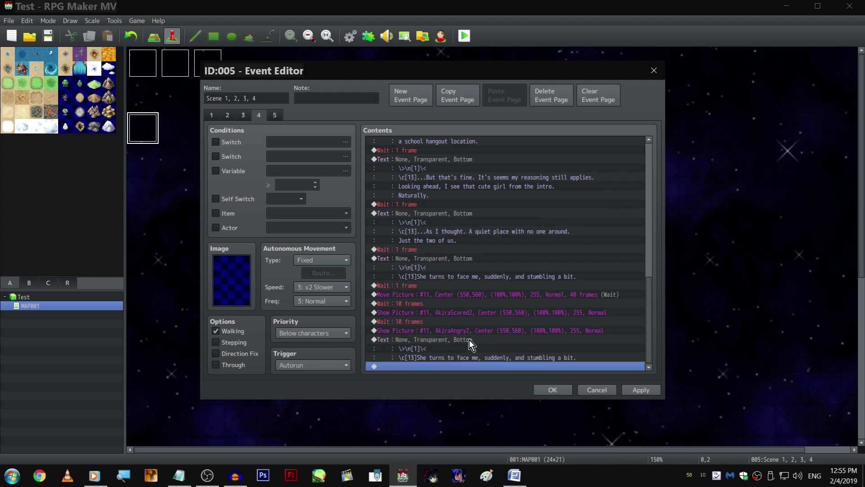
pyautogui.click(467, 333)
pyautogui.doubleClick(468, 339)
pyautogui.click(465, 221)
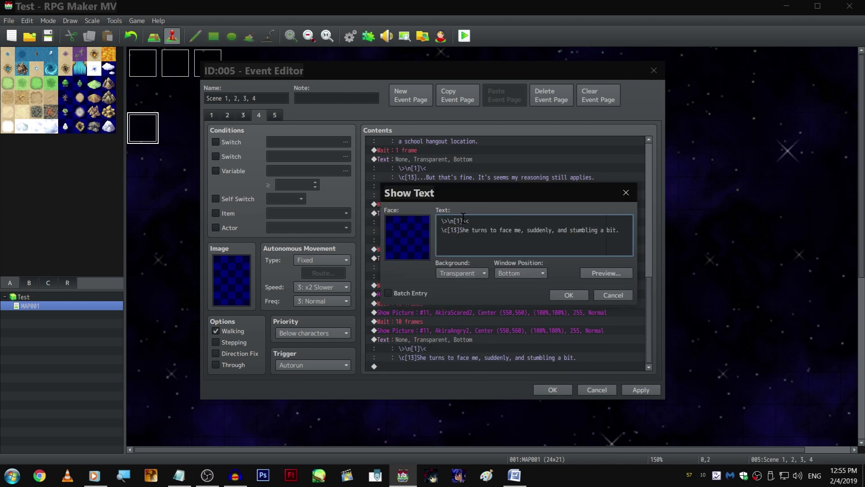
pyautogui.press('BackSpace')
pyautogui.press('BackSpace')
pyautogui.press('BackSpace')
pyautogui.press('BackSpace')
pyautogui.press('BackSpace')
pyautogui.write('Akira')
# - Replace the narration line in Akira's text command with "H...huh? \n[2]?" in quotation marks, without the \c[13] colour code
pyautogui.press('Down')
pyautogui.press('Right')
pyautogui.press('Right')
pyautogui.hotkey('shift', 'End')
pyautogui.press('BackSpace')
pyautogui.press('BackSpace')
pyautogui.write('"')
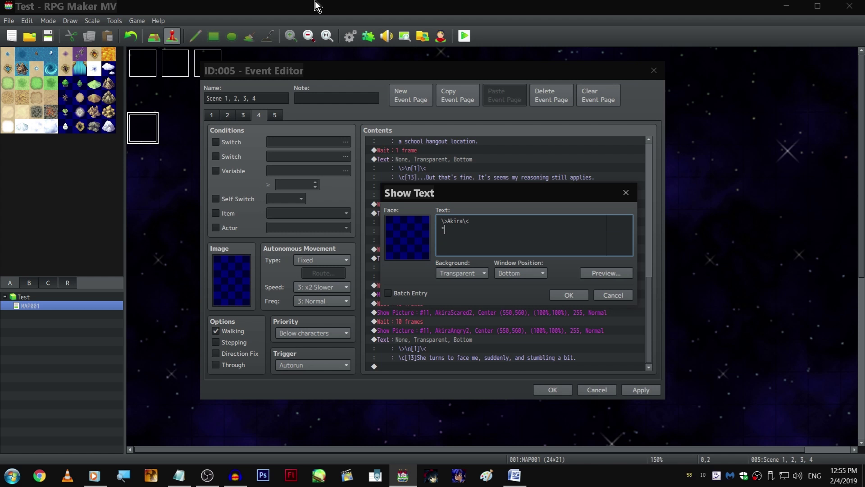
pyautogui.write('H...huh?  [2]?"')
pyautogui.click(563, 294)
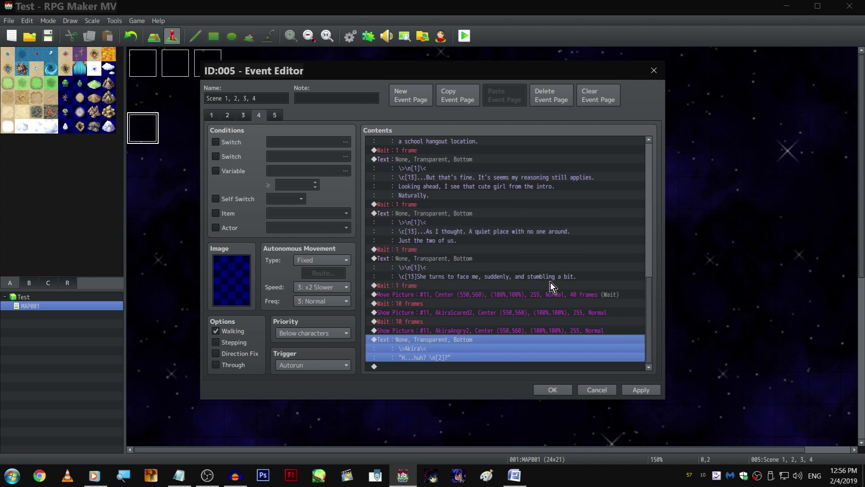
# - Add a copy of the 10-frame wait after Akira's "H...huh?" text command
pyautogui.moveTo(472, 321); pyautogui.dragTo(450, 323)
pyautogui.hotkey('ctrl', 'c')
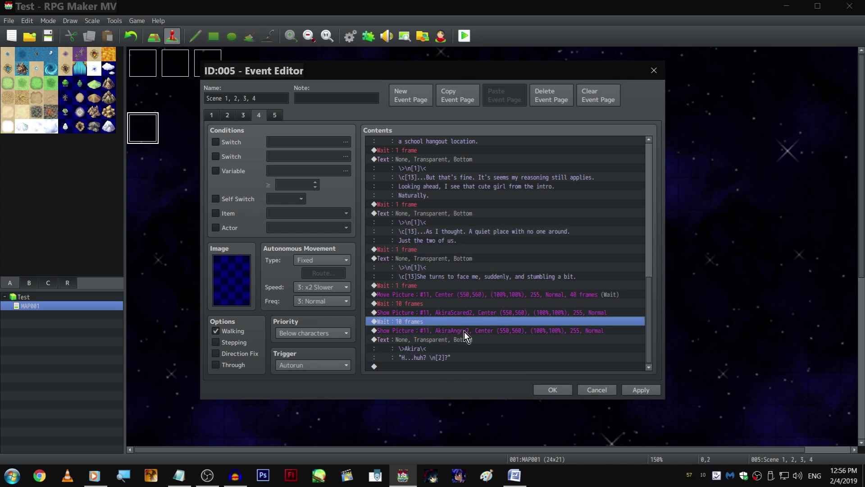
pyautogui.click(464, 366)
pyautogui.hotkey('ctrl', 'v')
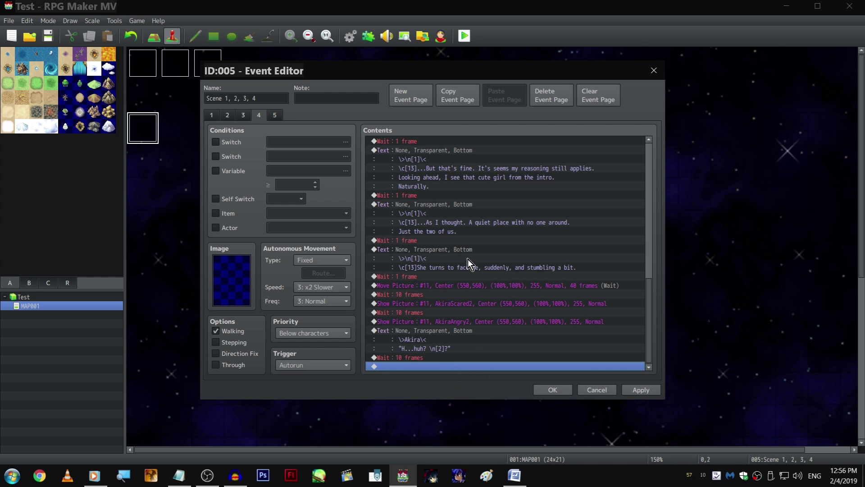
# - Copy the "She turns to face me" text command to the end of page 4 and open the copy for editing
pyautogui.click(468, 259)
pyautogui.click(466, 368)
pyautogui.hotkey('ctrl', 'v')
pyautogui.doubleClick(445, 342)
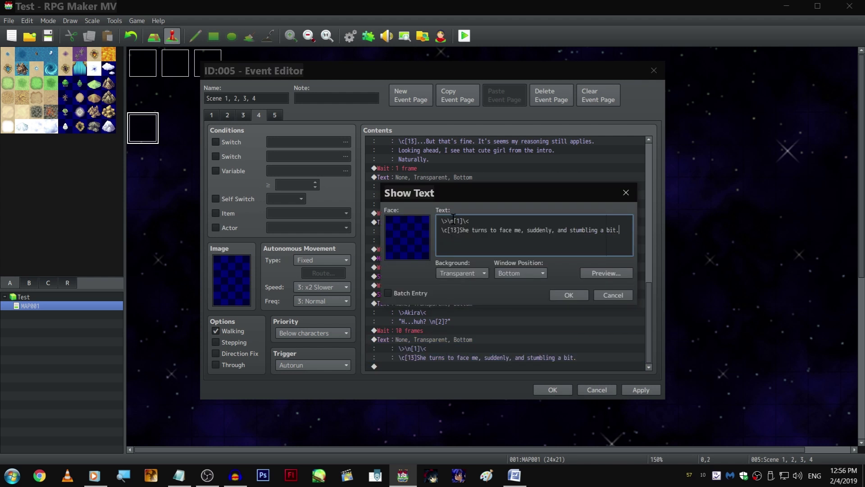
pyautogui.keyDown('shift'); pyautogui.click(447, 230); pyautogui.keyUp('shift')
pyautogui.hotkey('shift', 'Left')
pyautogui.hotkey('shift', 'Left')
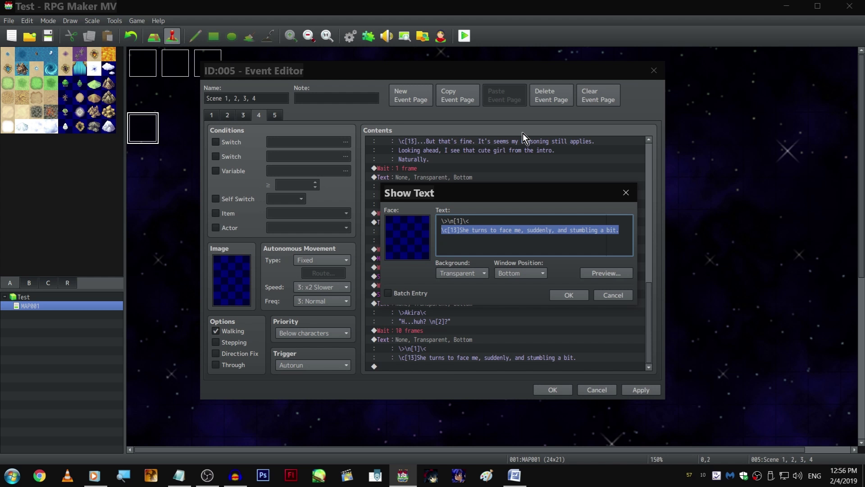
pyautogui.press('BackSpace')
pyautogui.write('"')
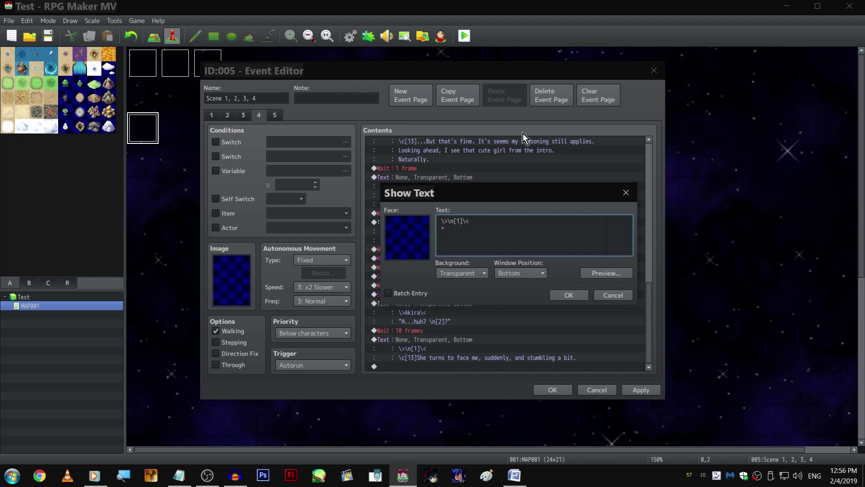
pyautogui.hotkey('ctrl', 'v')
# - Replace the narration after \c[13] with "That nickname really is awful. I wouldn't put it" and, on a new line, "passed her to have already forgotten my real name."
pyautogui.hotkey('shift', 'Home')
pyautogui.hotkey('shift', 'Right')
pyautogui.hotkey('shift', 'Right')
pyautogui.hotkey('shift', 'Right')
pyautogui.hotkey('shift', 'Right')
pyautogui.hotkey('shift', 'Right')
pyautogui.hotkey('shift', 'Right')
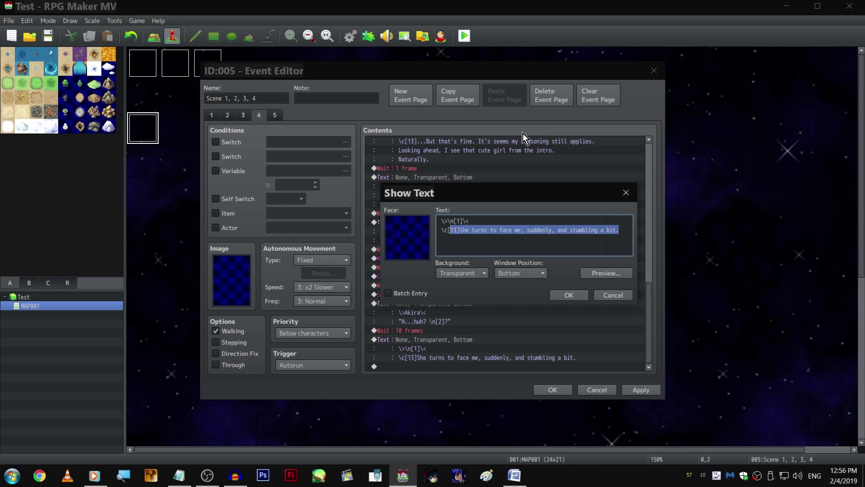
pyautogui.press('Delete')
pyautogui.write('That nickn')
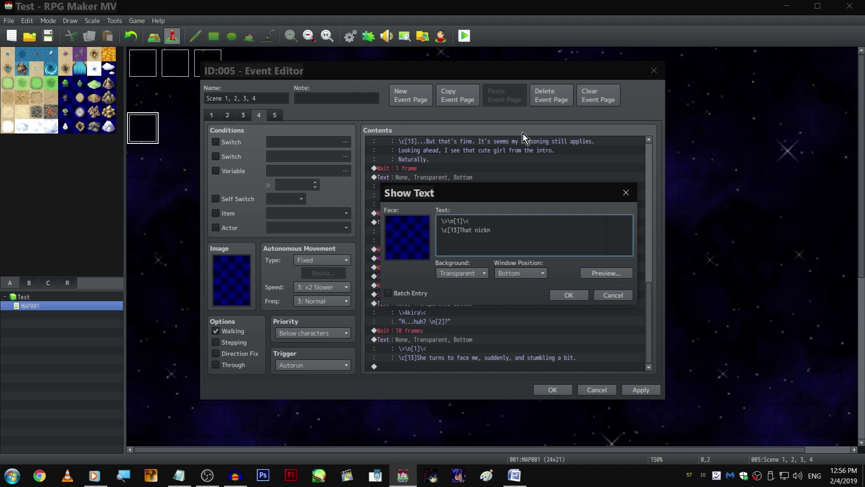
pyautogui.write("ame really is awful. I wouldn't put it")
pyautogui.press('Return')
pyautogui.write('passed her to have already forogt')
pyautogui.press('BackSpace')
pyautogui.write('ge')
pyautogui.hotkey('ctrl', 'BackSpace')
pyautogui.write('forgotten my rea')
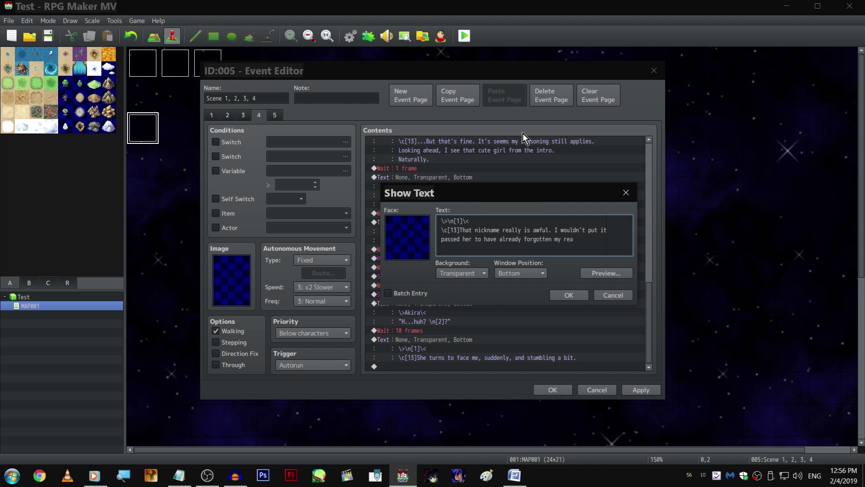
pyautogui.write('l name.')
# - Try "past" in place of "passed" in the nickname narration, and restore "passed"
pyautogui.click(466, 239)
pyautogui.hotkey('shift', 'Left')
pyautogui.hotkey('shift', 'Left')
pyautogui.hotkey('shift', 'Left')
pyautogui.write('t')
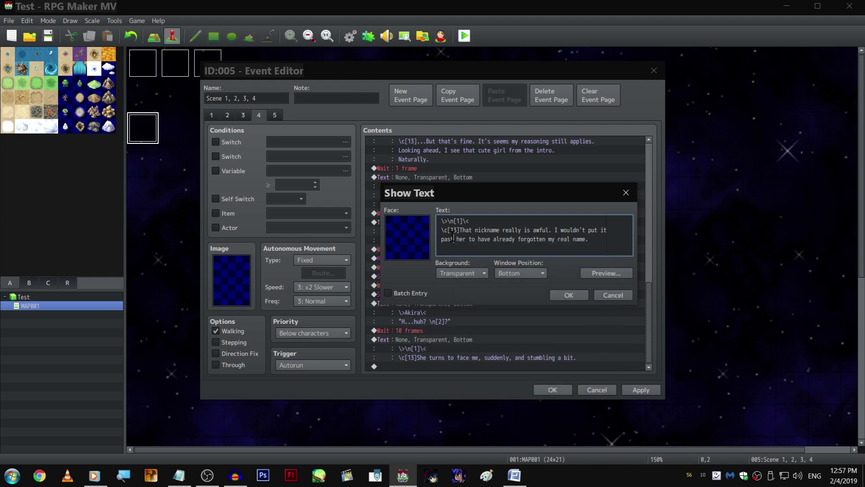
pyautogui.press('BackSpace')
pyautogui.write('sed')
pyautogui.press('BackSpace')
pyautogui.press('End')
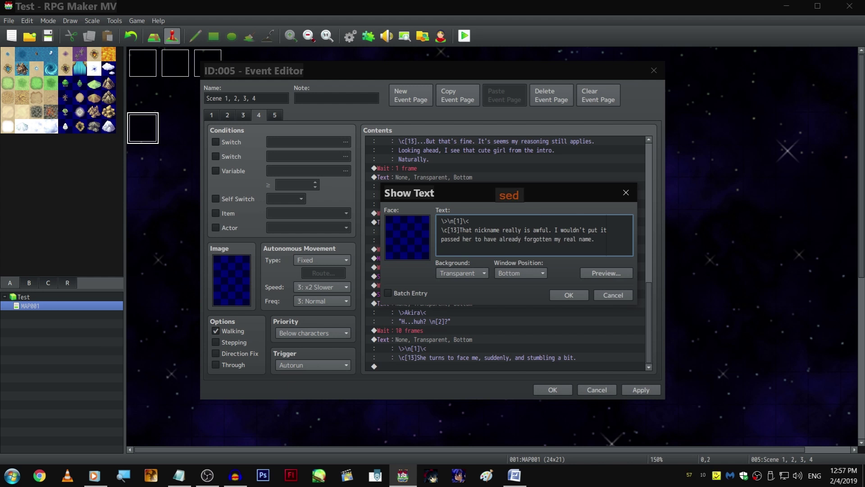
# - Accept the nickname narration in the Show Text command
pyautogui.hotkey('alt', 'Tab')
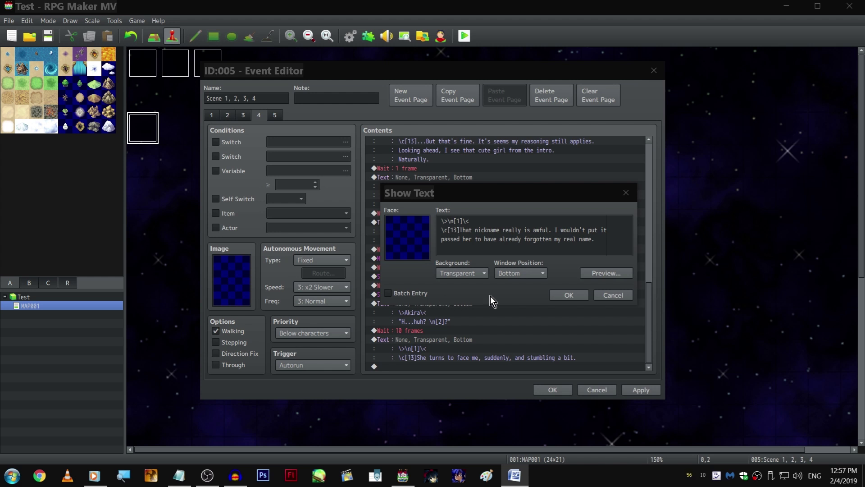
pyautogui.click(616, 239)
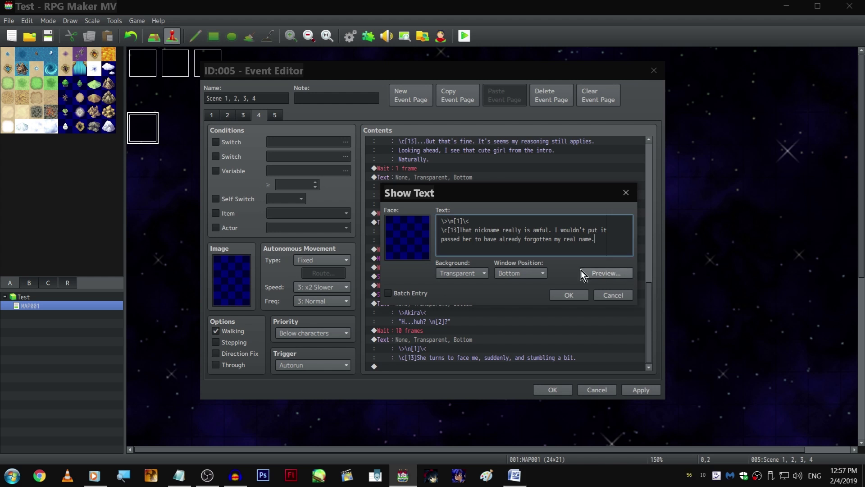
pyautogui.click(558, 295)
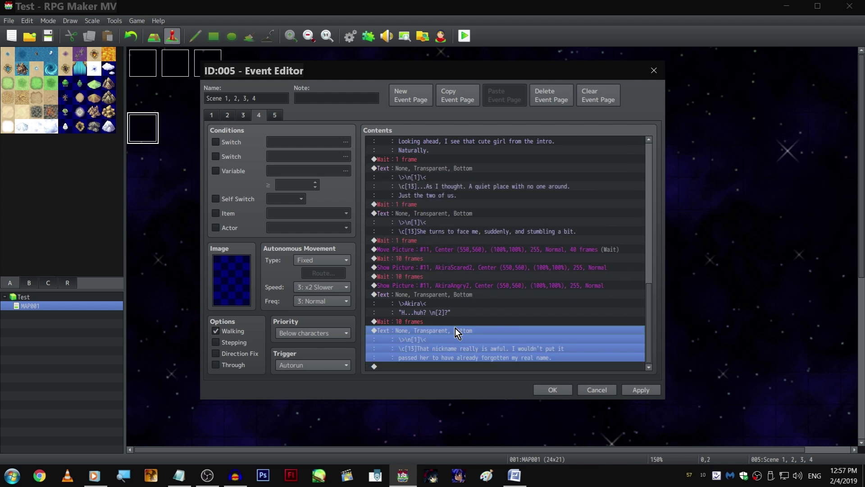
# - Add a copy of the wait after the nickname narration and set its duration to 5 frames
pyautogui.click(453, 322)
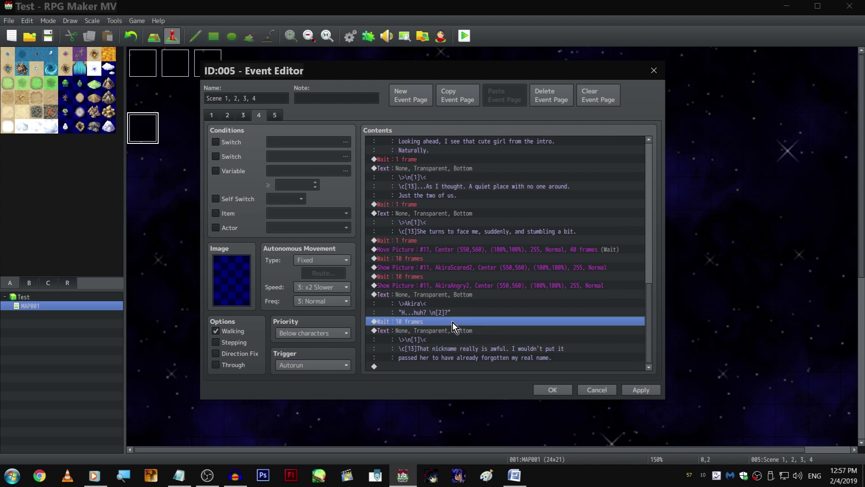
pyautogui.click(446, 366)
pyautogui.hotkey('ctrl', 'v')
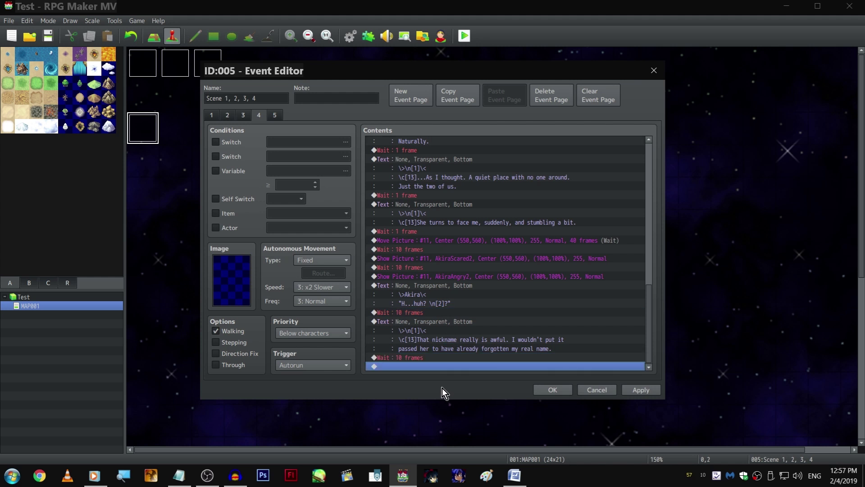
pyautogui.doubleClick(452, 355)
pyautogui.write('5')
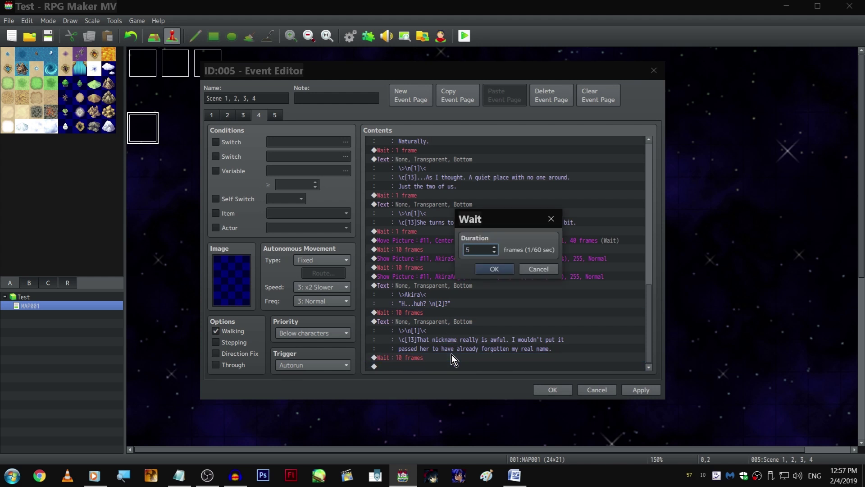
pyautogui.press('Return')
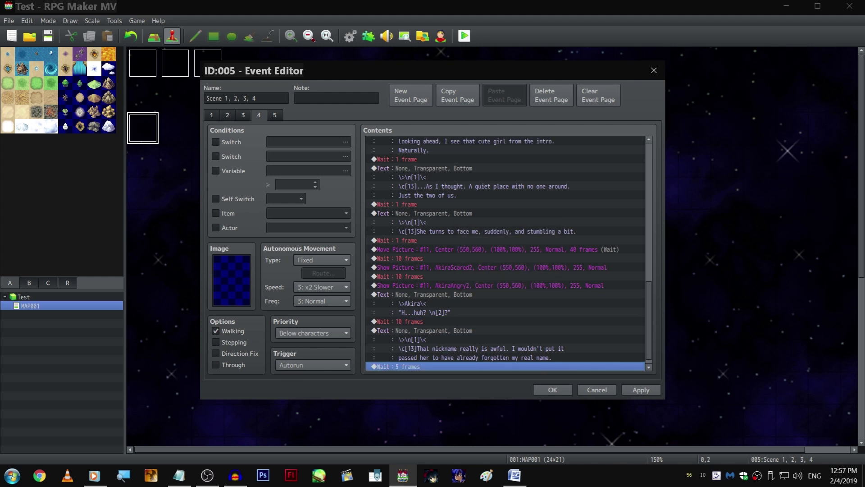
# - Add a copy of the AkiraAngry2 Show Picture command after the 5-frame wait at the end of page 4
pyautogui.click(476, 286)
pyautogui.hotkey('ctrl', 'c')
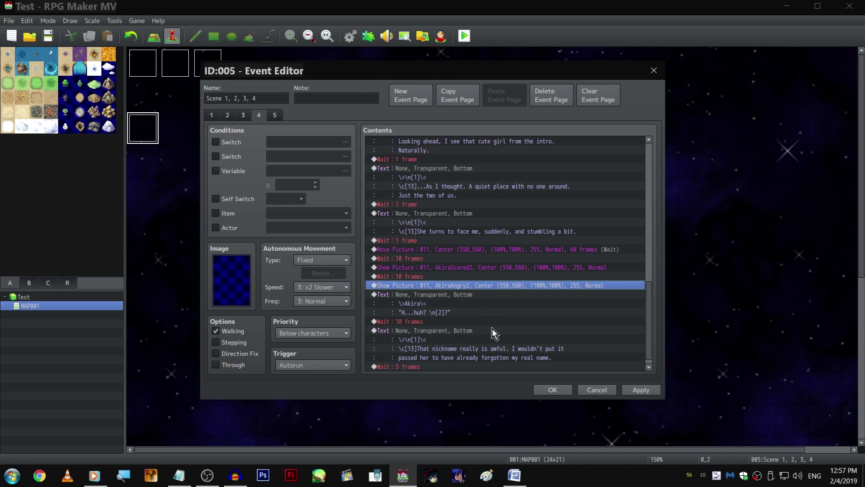
pyautogui.click(483, 367)
pyautogui.hotkey('ctrl', 'v')
# - Set the image of the last Show Picture command to AkiraAngry-Chap
pyautogui.doubleClick(476, 357)
pyautogui.click(515, 189)
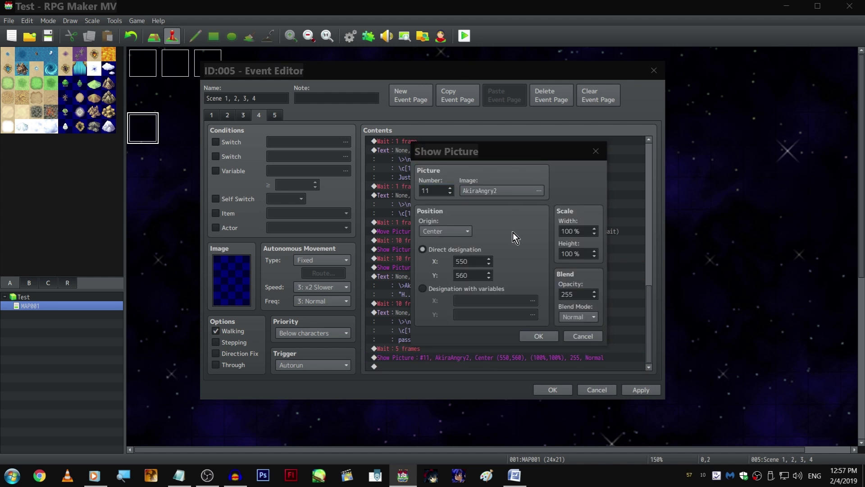
pyautogui.press('Down')
pyautogui.press('Down')
pyautogui.press('Down')
pyautogui.press('Down')
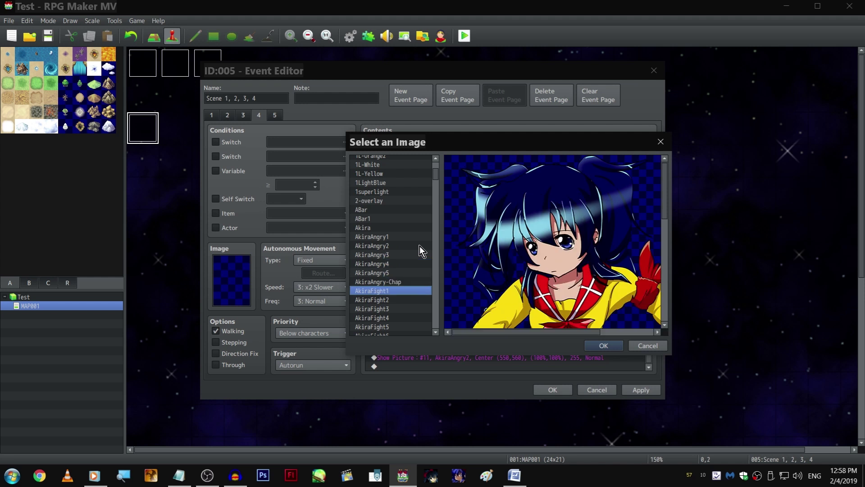
pyautogui.scroll(-2, 391, 257)
pyautogui.scroll(-2, 390, 256)
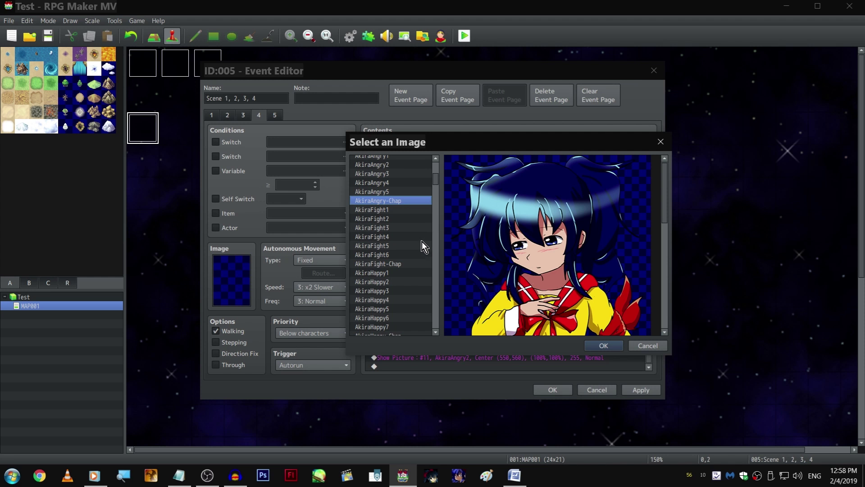
pyautogui.press('Return')
pyautogui.press('Return')
# - Preview Akira's Chap pictures, from AkiraFight-Chap to AkiraShy-Chap, as image candidates for the last Show Picture command
pyautogui.press('Return')
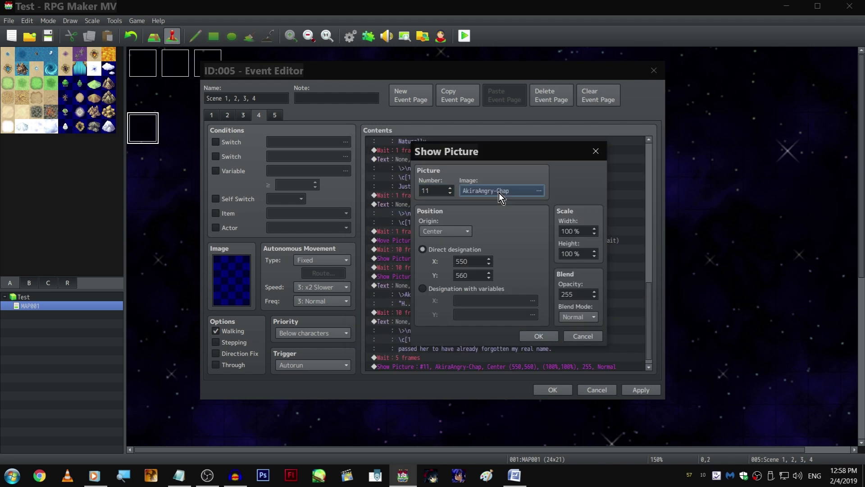
pyautogui.click(498, 193)
pyautogui.click(413, 247)
pyautogui.scroll(-3, 413, 247)
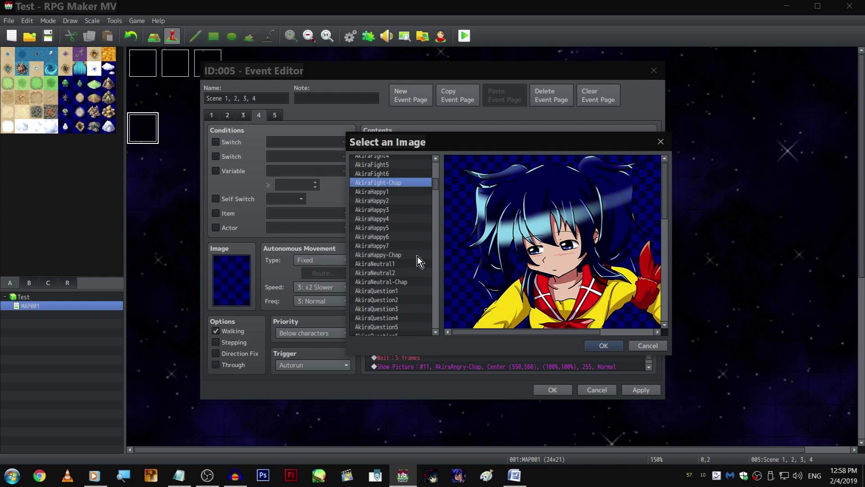
pyautogui.click(417, 255)
pyautogui.click(415, 282)
pyautogui.scroll(-4, 413, 283)
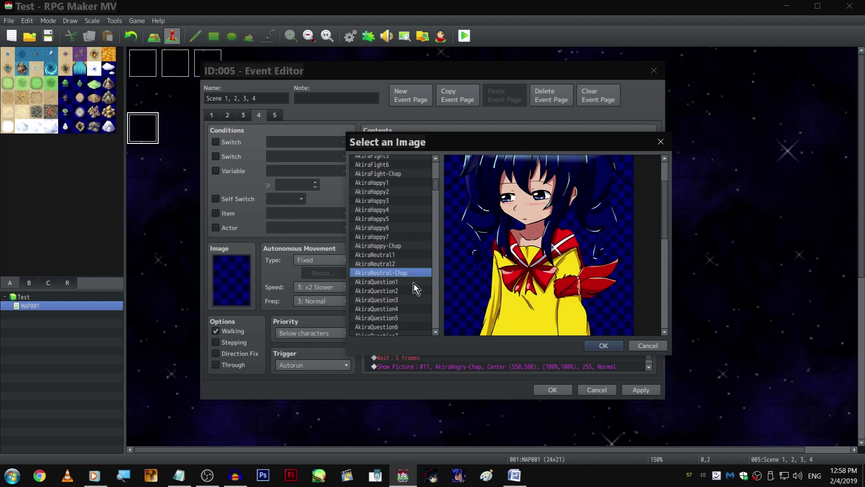
pyautogui.click(415, 273)
pyautogui.scroll(-1, 416, 282)
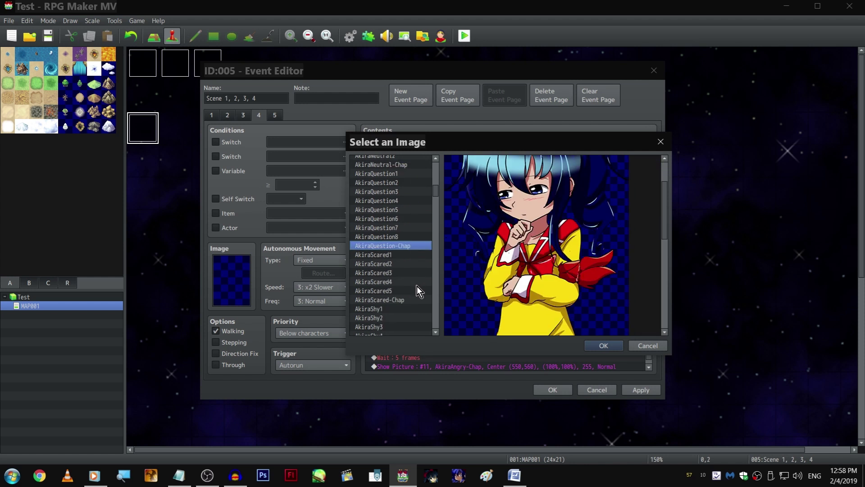
pyautogui.click(407, 300)
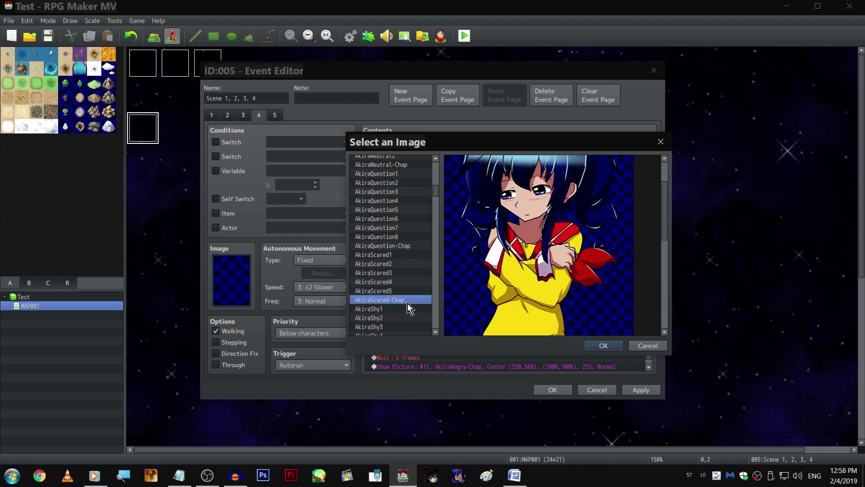
pyautogui.scroll(-3, 406, 285)
pyautogui.scroll(-2, 406, 286)
pyautogui.click(412, 265)
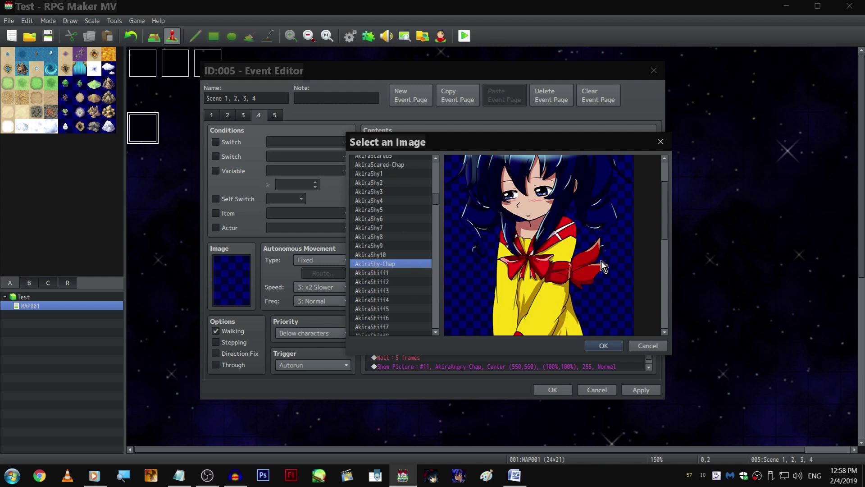
pyautogui.scroll(2, 601, 260)
pyautogui.scroll(2, 424, 254)
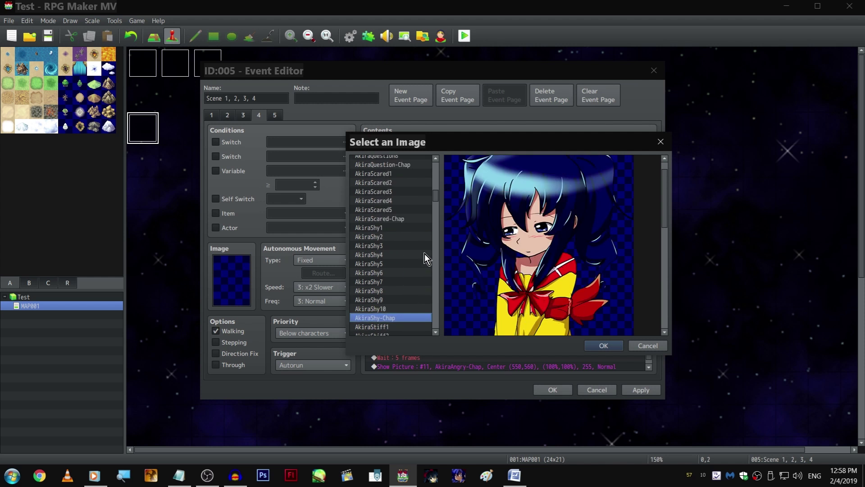
# - Preview Akira's shy expressions one by one, back to AkiraShy1
pyautogui.press('Up')
pyautogui.press('Down')
pyautogui.press('Down')
pyautogui.press('Down')
pyautogui.press('Down')
pyautogui.press('Down')
pyautogui.press('Up')
pyautogui.press('Up')
pyautogui.press('Up')
pyautogui.press('Up')
pyautogui.press('Up')
pyautogui.press('Up')
pyautogui.press('Up')
pyautogui.press('Up')
pyautogui.press('Up')
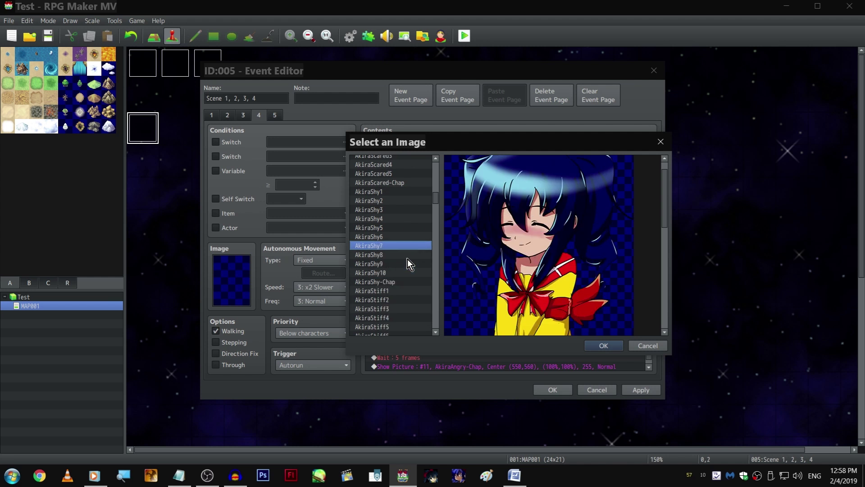
pyautogui.press('Up')
pyautogui.press('Up')
pyautogui.press('Up')
pyautogui.press('Up')
pyautogui.press('Up')
pyautogui.press('Up')
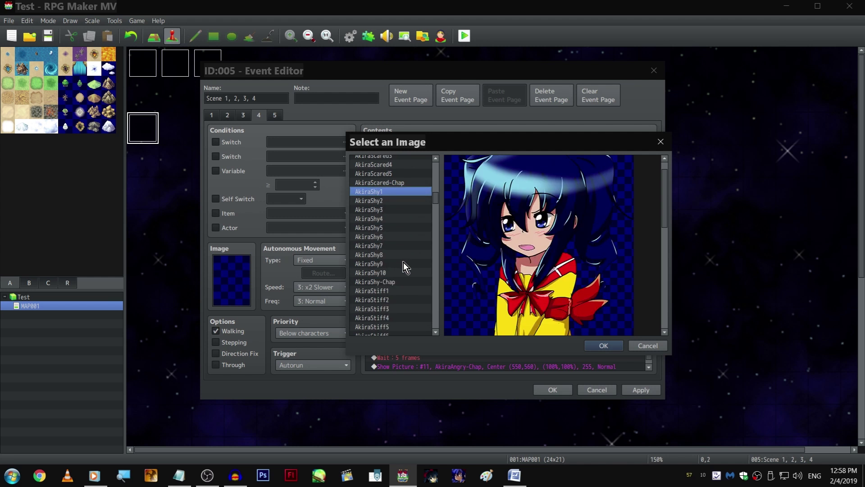
# - Compare AkiraScared-Chap and AkiraQuestion-Chap, and set the last Show Picture command's image to AkiraShy-Chap
pyautogui.scroll(2, 403, 261)
pyautogui.scroll(-3, 537, 270)
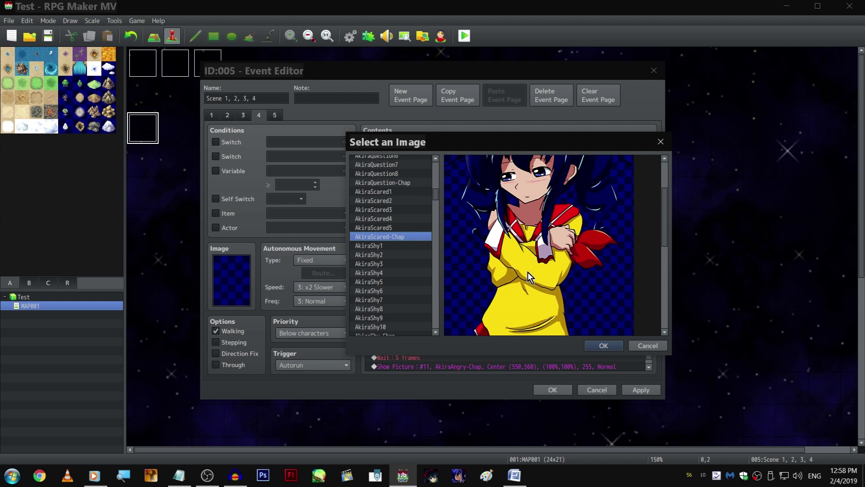
pyautogui.scroll(3, 518, 275)
pyautogui.scroll(3, 408, 282)
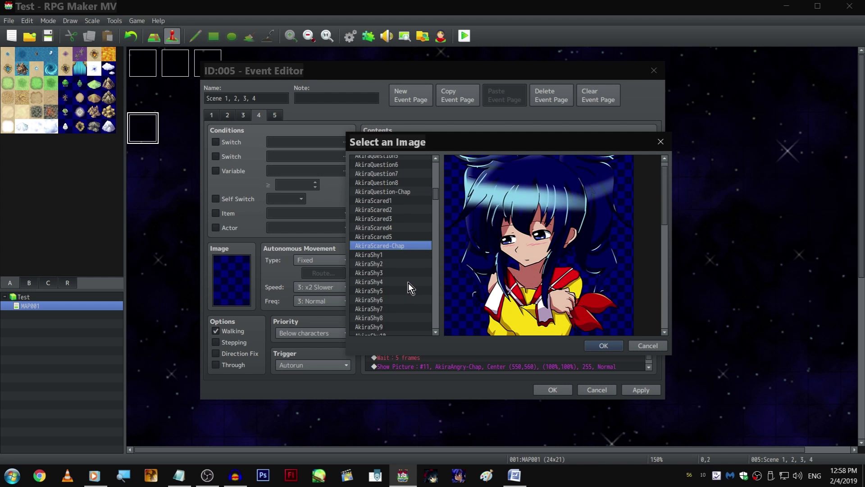
pyautogui.click(409, 272)
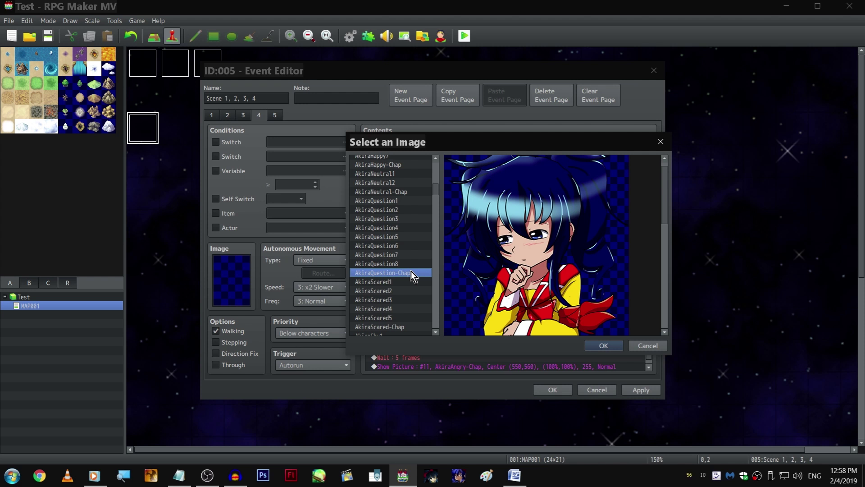
pyautogui.scroll(-3, 525, 275)
pyautogui.scroll(3, 570, 276)
pyautogui.scroll(-4, 404, 296)
pyautogui.click(404, 296)
pyautogui.press('Return')
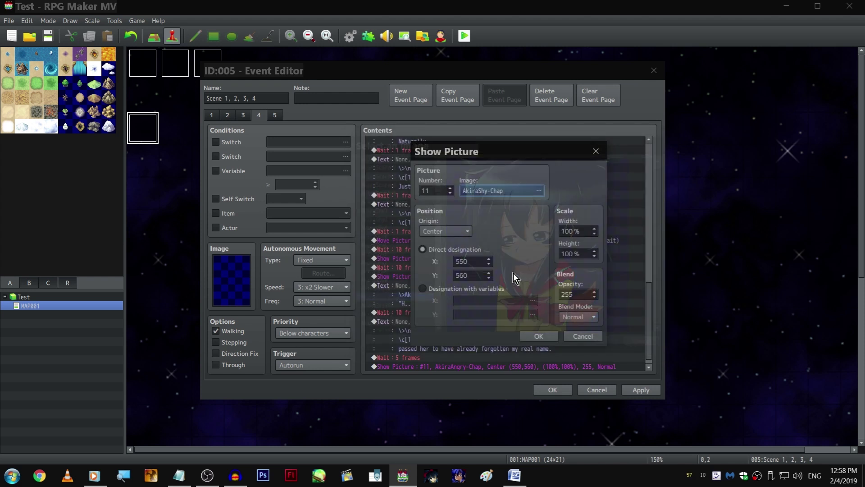
pyautogui.press('Return')
# - Add a copy of Akira's "H...huh?" text command at the end of page 4
pyautogui.click(450, 315)
pyautogui.click(459, 277)
pyautogui.hotkey('ctrl', 'c')
pyautogui.click(465, 366)
pyautogui.hotkey('ctrl', 'v')
# - Change Akira's dialogue in the last text command to "Wh... why are you here?"
pyautogui.doubleClick(463, 344)
pyautogui.click(445, 230)
pyautogui.hotkey('shift', 'End')
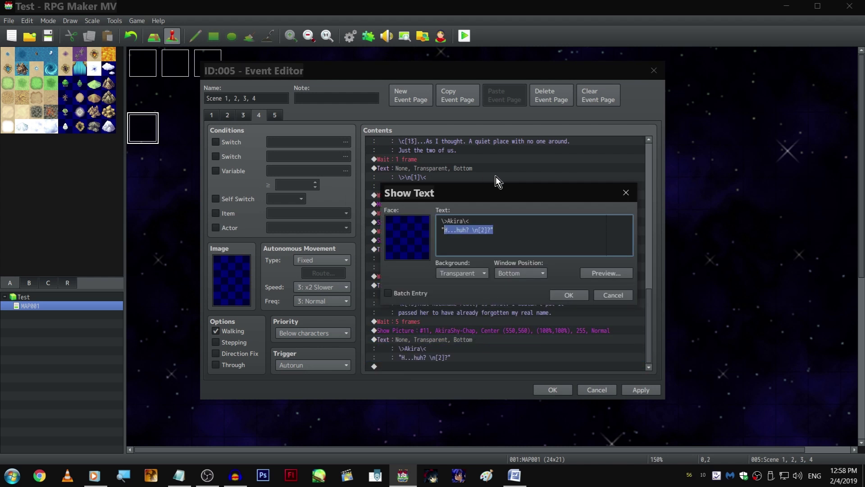
pyautogui.write('Wh... ')
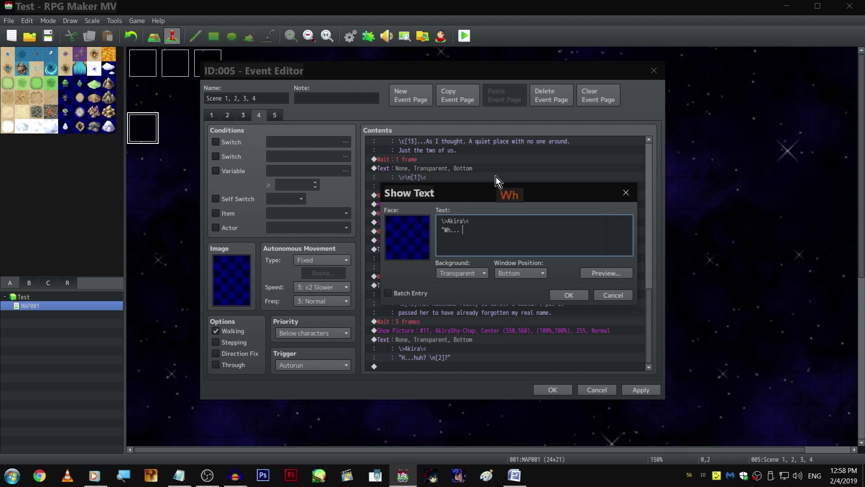
pyautogui.write('why are you here?"')
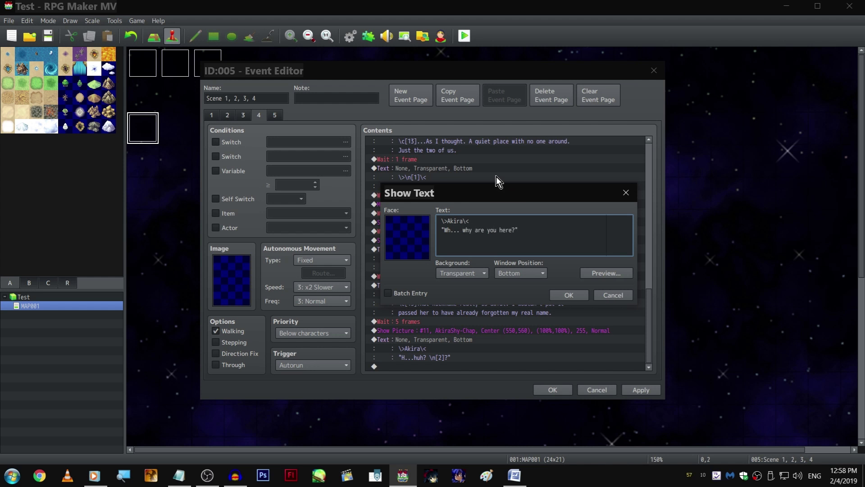
pyautogui.hotkey('ctrl', 'Return')
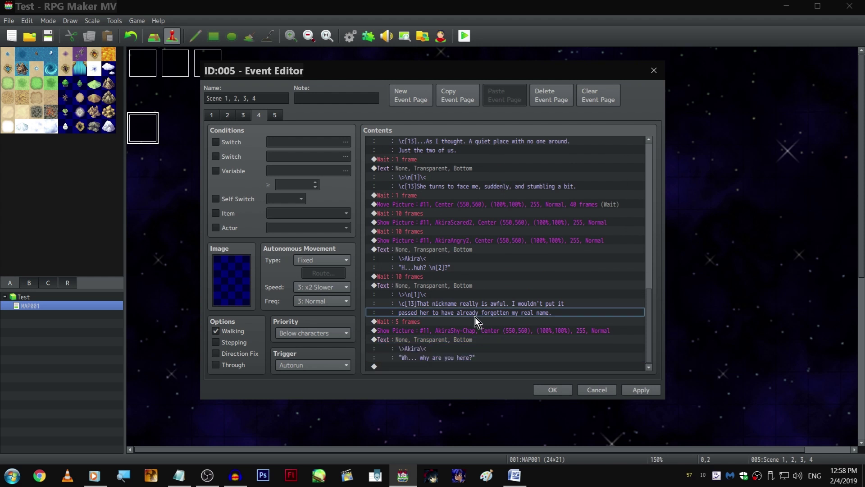
# - Add a copy of the 5-frame wait after Akira's "why are you here?" line
pyautogui.click(474, 323)
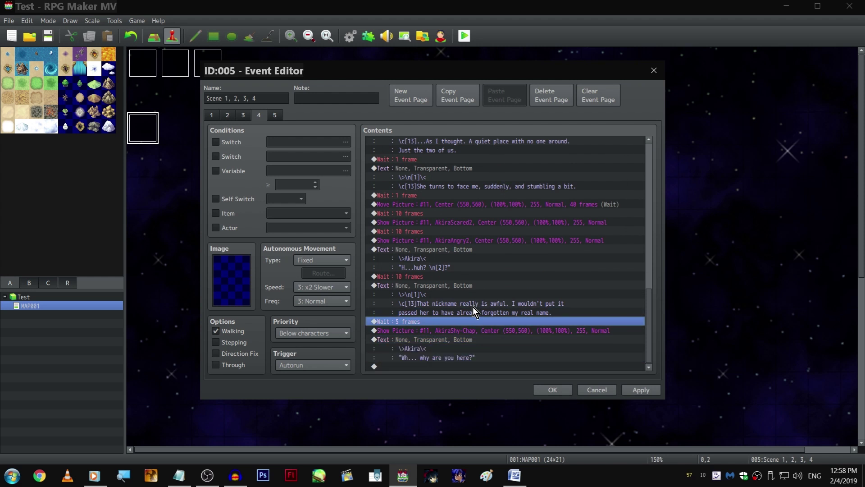
pyautogui.hotkey('ctrl', 'c')
pyautogui.click(477, 366)
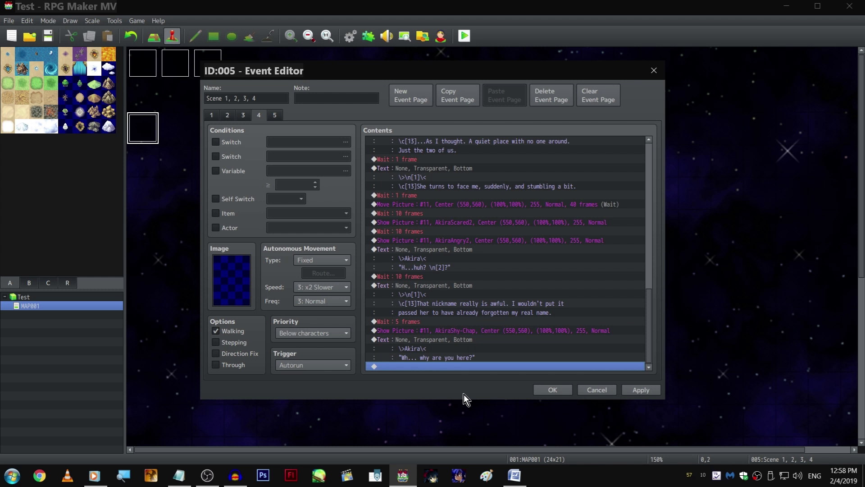
pyautogui.hotkey('ctrl', 'v')
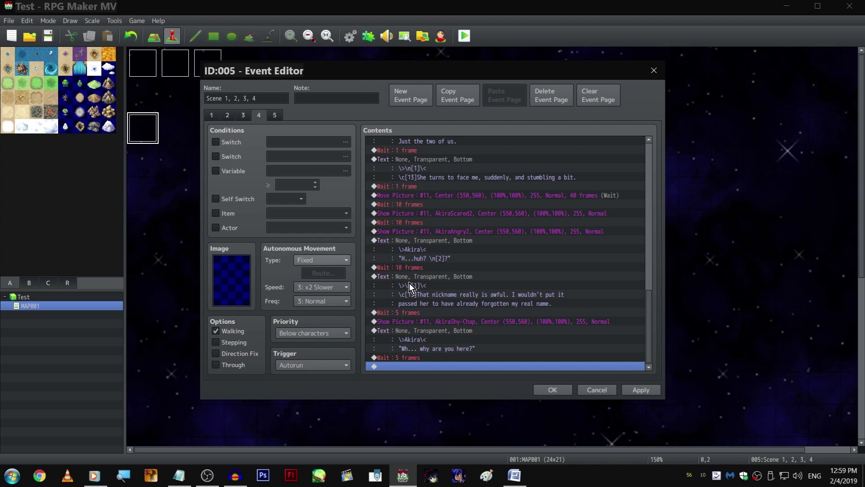
# - Add a copy of the nickname narration text command at the end of page 4
pyautogui.click(500, 269)
pyautogui.click(458, 311)
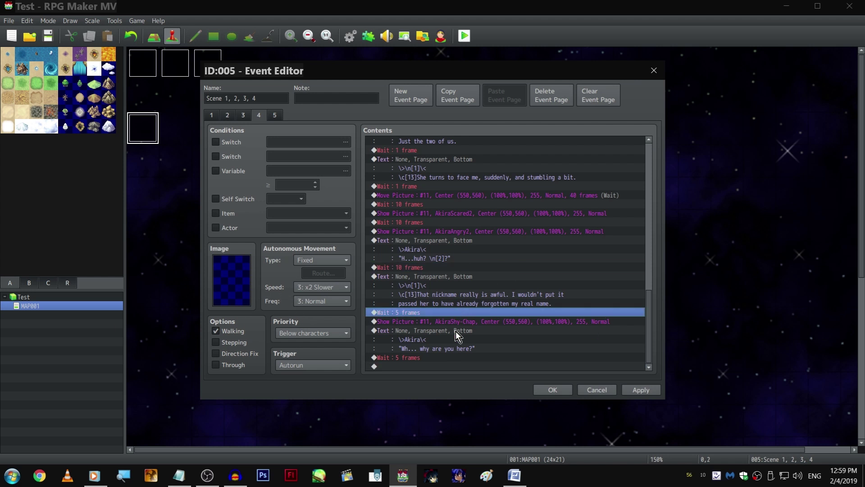
pyautogui.click(464, 277)
pyautogui.hotkey('ctrl', 'c')
pyautogui.click(484, 367)
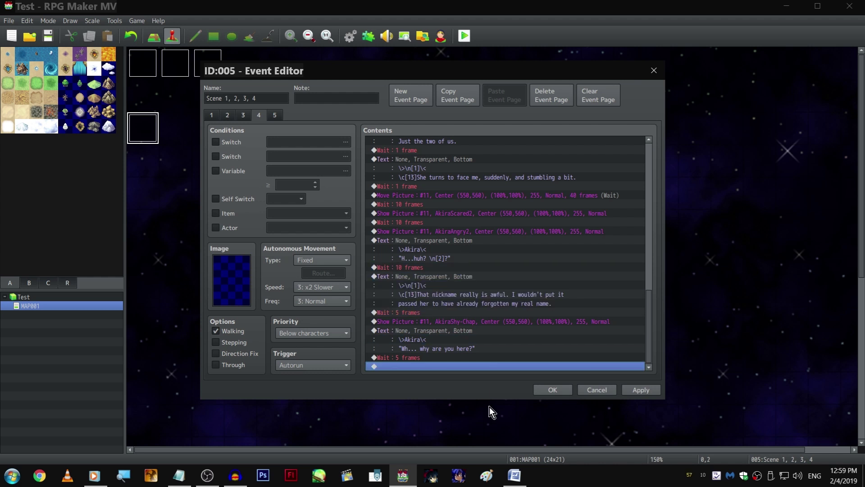
pyautogui.hotkey('ctrl', 'v')
# - Replace the copied narration with "Wait, was she just..." and "Was she crying just now?" on two lines, keeping the \c[13] colour code
pyautogui.click(466, 333)
pyautogui.doubleClick(466, 331)
pyautogui.moveTo(460, 230); pyautogui.dragTo(594, 240)
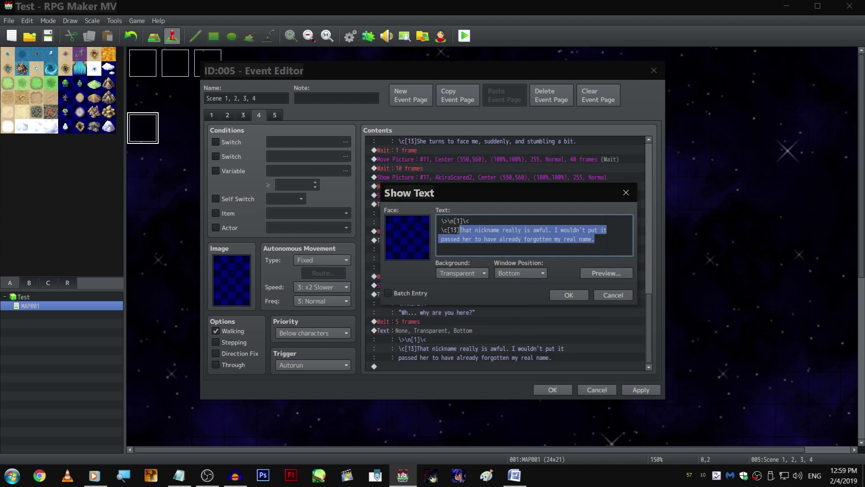
pyautogui.write('Wait, was ')
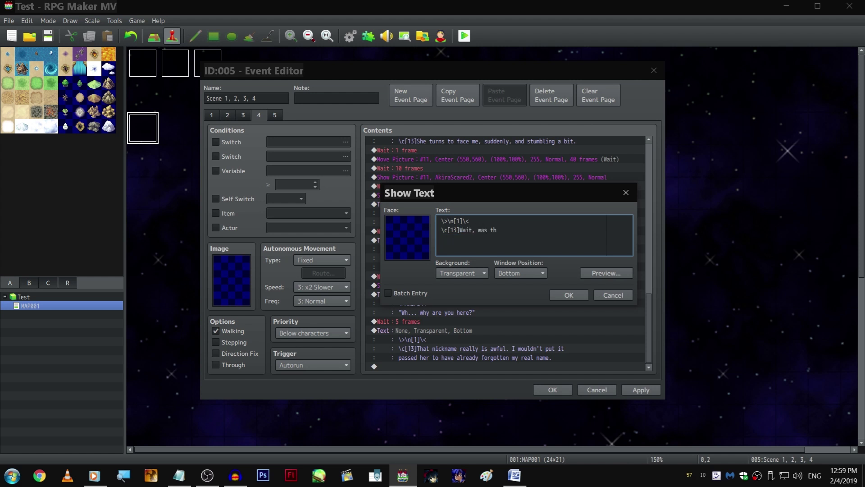
pyautogui.write('she just...')
pyautogui.press('Return')
pyautogui.write('Was she crying just now?')
pyautogui.hotkey('ctrl', 'Return')
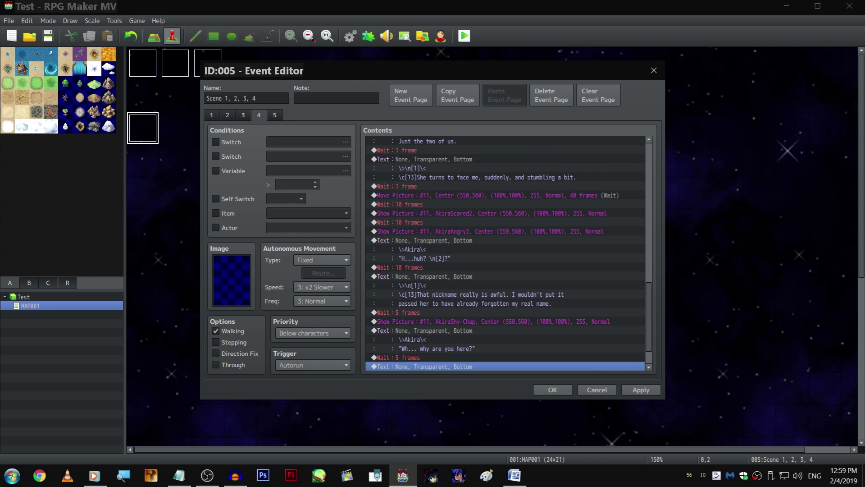
# - Replace the narration in the duplicated crying text command with "...Something came over me."
pyautogui.press('Return')
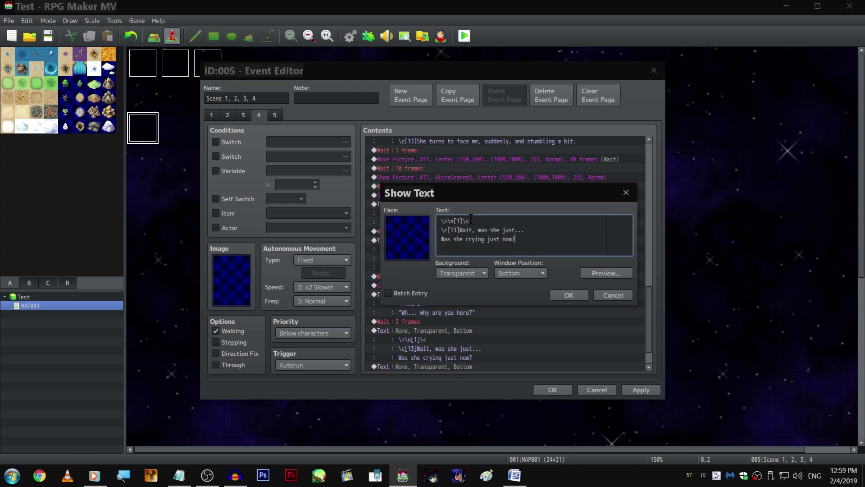
pyautogui.keyDown('shift'); pyautogui.click(459, 231); pyautogui.keyUp('shift')
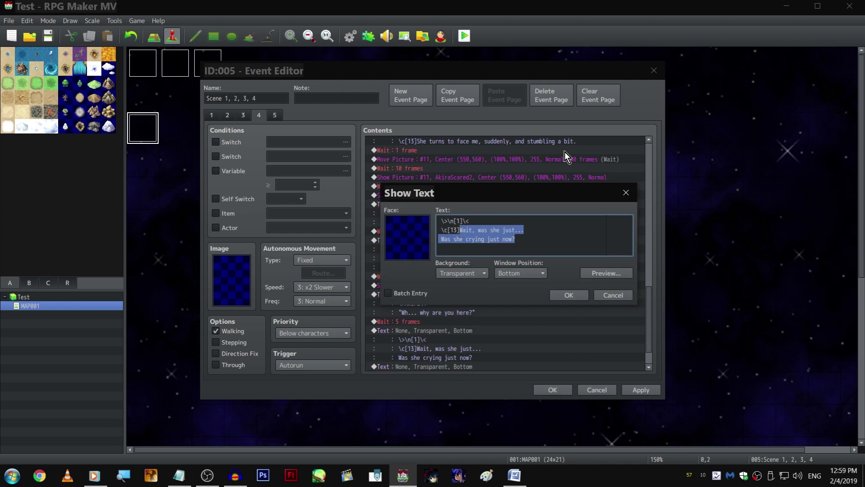
pyautogui.write('...Something came over me')
pyautogui.hotkey('ctrl', 'Return')
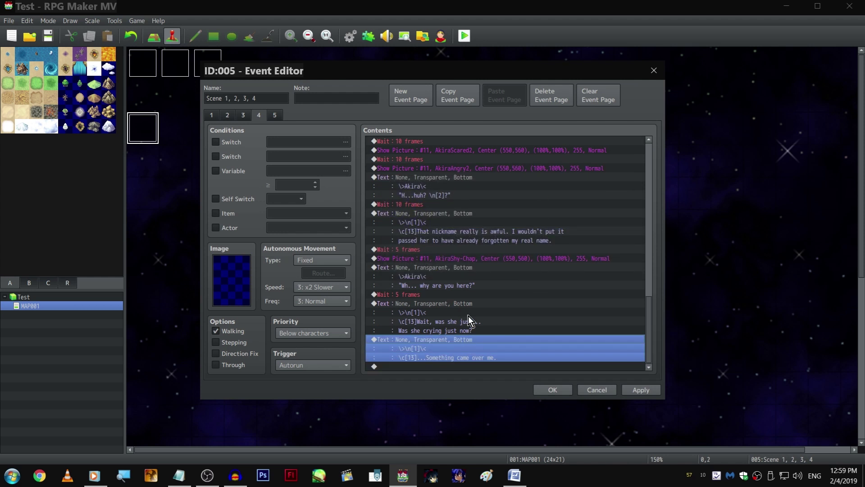
# - Insert a copy of the wait before the "...Something came over me." narration and set its duration to 1 frame
pyautogui.click(455, 295)
pyautogui.click(469, 341)
pyautogui.hotkey('ctrl', 'v')
pyautogui.doubleClick(467, 338)
pyautogui.write('1')
pyautogui.press('Return')
# - Add copies of the 1-frame wait and the "...Something came over me." text command at the end of page 4
pyautogui.hotkey('ctrl', 'c')
pyautogui.click(463, 365)
pyautogui.hotkey('ctrl', 'v')
pyautogui.click(468, 331)
pyautogui.hotkey('ctrl', 'c')
pyautogui.click(472, 366)
pyautogui.hotkey('ctrl', 'v')
# - Change the last text command to the enlarged dialogue "\{Wh... who did this to you!?" and preview it
pyautogui.doubleClick(455, 342)
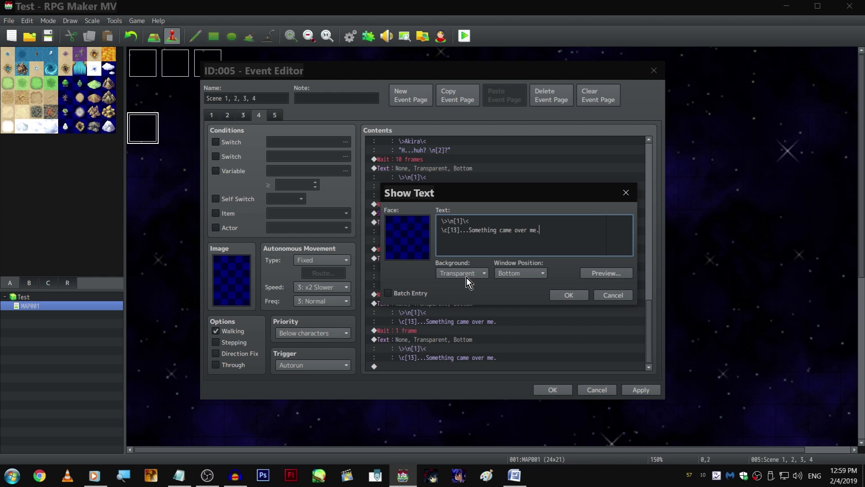
pyautogui.keyDown('shift'); pyautogui.click(440, 229); pyautogui.keyUp('shift')
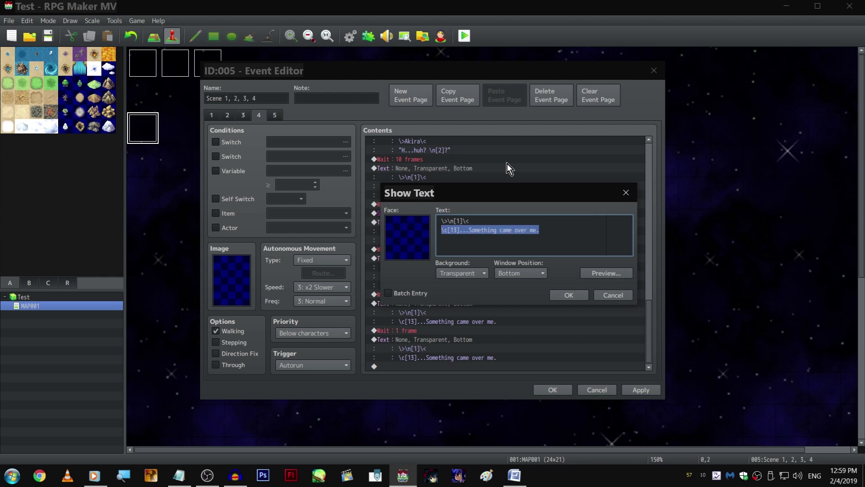
pyautogui.write('"Wh')
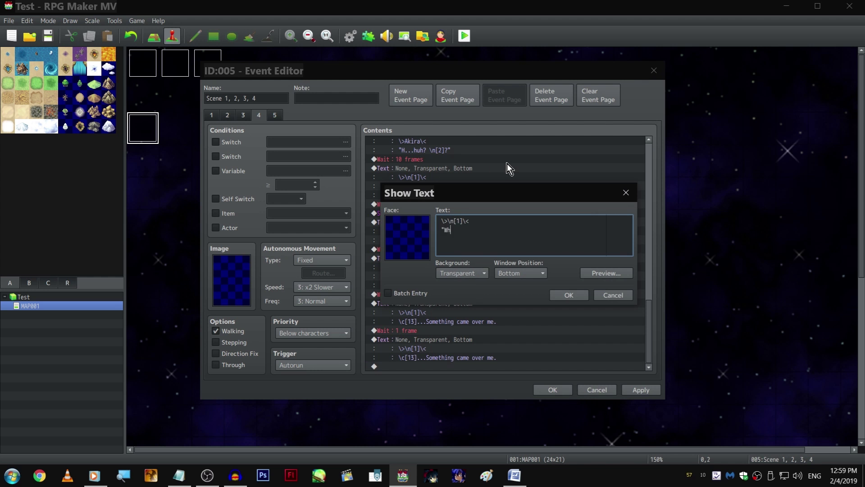
pyautogui.write('...')
pyautogui.write('who did this to you!?"')
pyautogui.press('Up')
pyautogui.press('Right')
pyautogui.press('Right')
pyautogui.write('\\{')
pyautogui.hotkey('alt', 'p')
pyautogui.press('Escape')
pyautogui.click(562, 298)
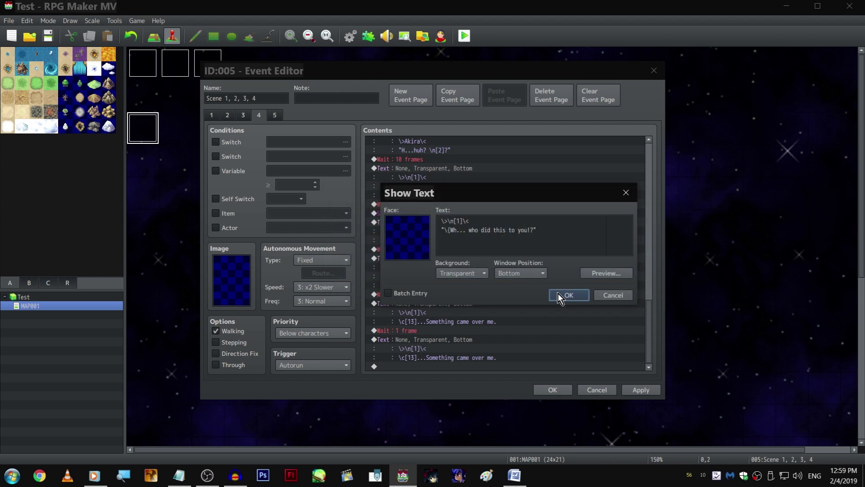
# - Add copies of the 1-frame wait and the "who did this to you!?" text command at the end of page 4
pyautogui.click(493, 330)
pyautogui.click(481, 366)
pyautogui.hotkey('ctrl', 'v')
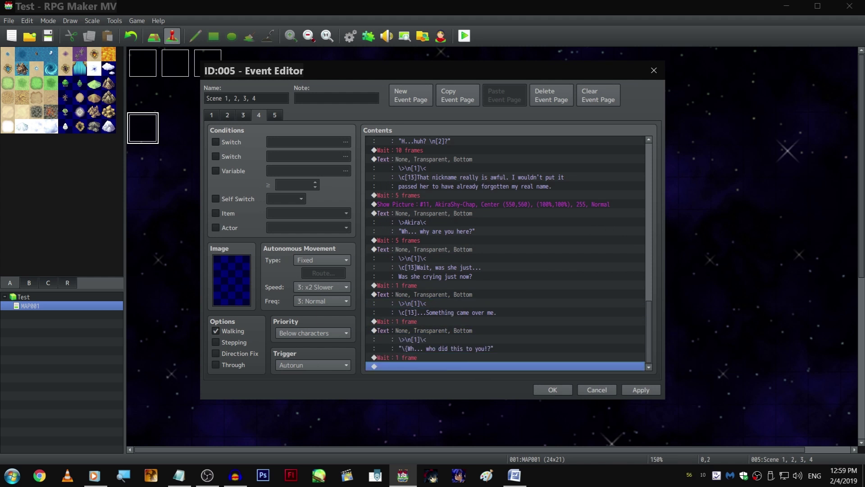
pyautogui.click(463, 349)
pyautogui.click(462, 367)
pyautogui.hotkey('ctrl', 'v')
# - Replace the last text command's dialogue with \c[13] narration reading "When I saw her like that, I felt an overwhelming desire to protect her."
pyautogui.doubleClick(439, 338)
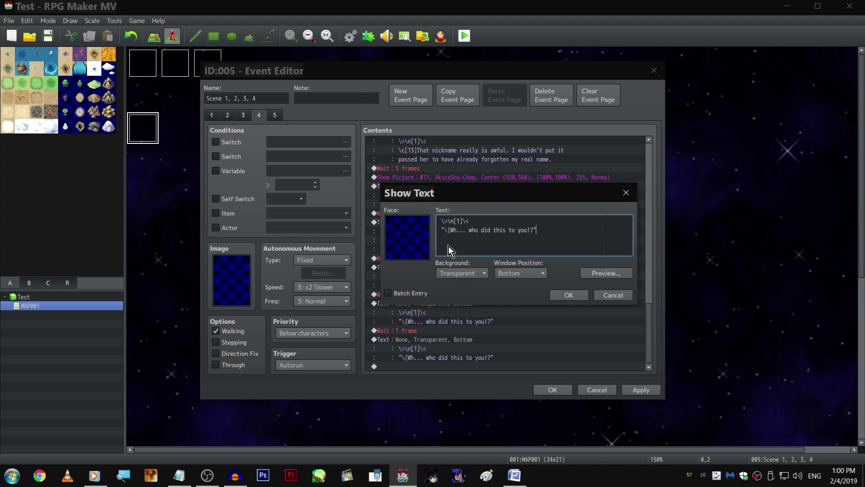
pyautogui.moveTo(446, 239)
pyautogui.mouseDown()
pyautogui.moveTo(442, 222)
pyautogui.moveTo(442, 230)
pyautogui.mouseUp()
pyautogui.hotkey('shift', 'Home')
pyautogui.write('\\c[13]')
pyautogui.write('Whenb I saw her like that, I felt an overwhelming')
pyautogui.press('Return')
pyautogui.write('desir')
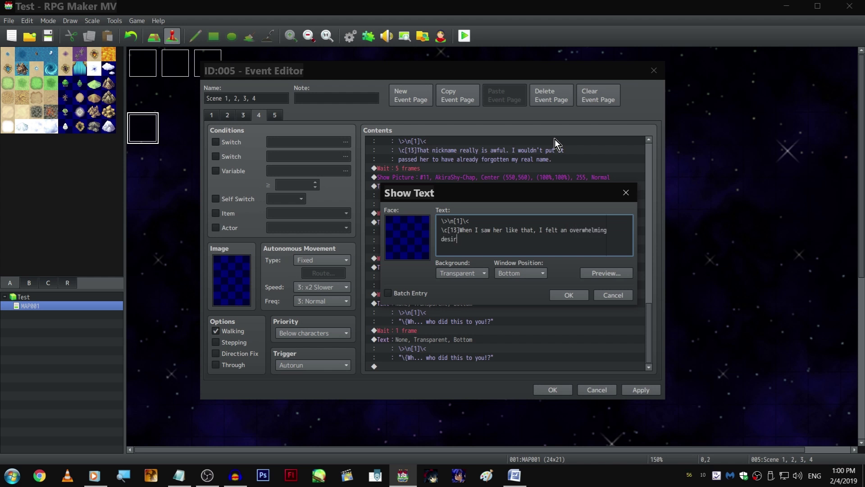
pyautogui.write('e to protect her')
# - Finish the narration with "I paced towards her, and put my arms around her tiny shoulders on impulse." and save the text command
pyautogui.write('aske')
pyautogui.hotkey('ctrl', 'BackSpace')
pyautogui.hotkey('ctrl', 'BackSpace')
pyautogui.write('I paced towardss her, and p')
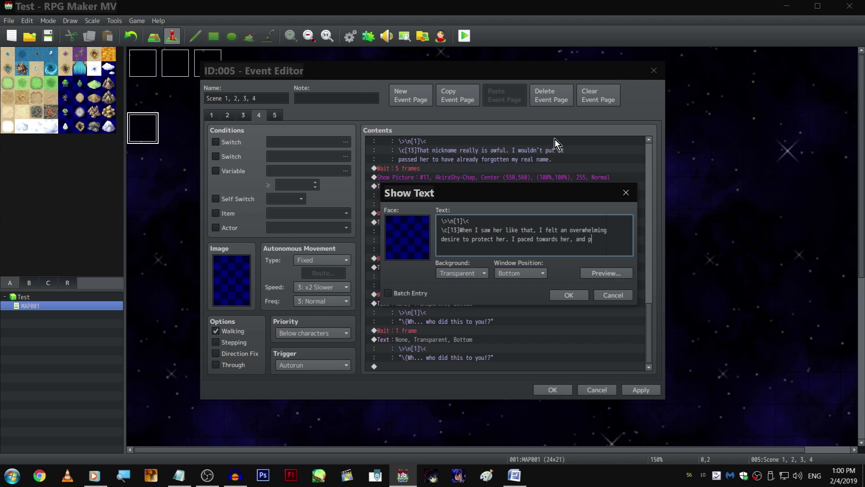
pyautogui.write('ut my')
pyautogui.press('Return')
pyautogui.write('arms around her tiny shoulders on ')
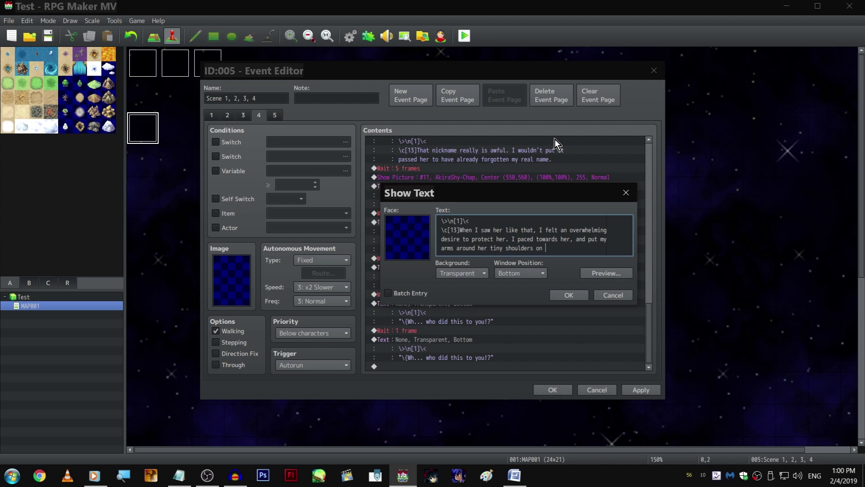
pyautogui.write('impulse.')
pyautogui.hotkey('ctrl', 'Return')
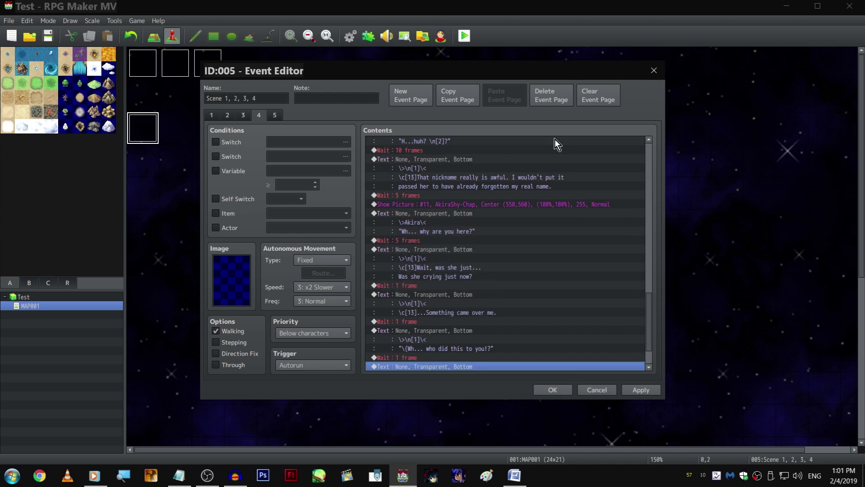
# - Add a copy of the 1-frame wait after the new narration at the end of page 4
pyautogui.click(461, 312)
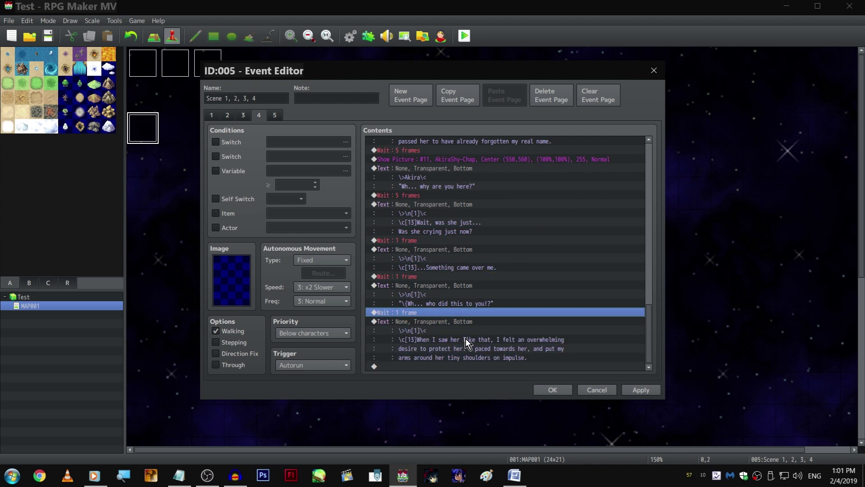
pyautogui.click(468, 366)
pyautogui.hotkey('ctrl', 'v')
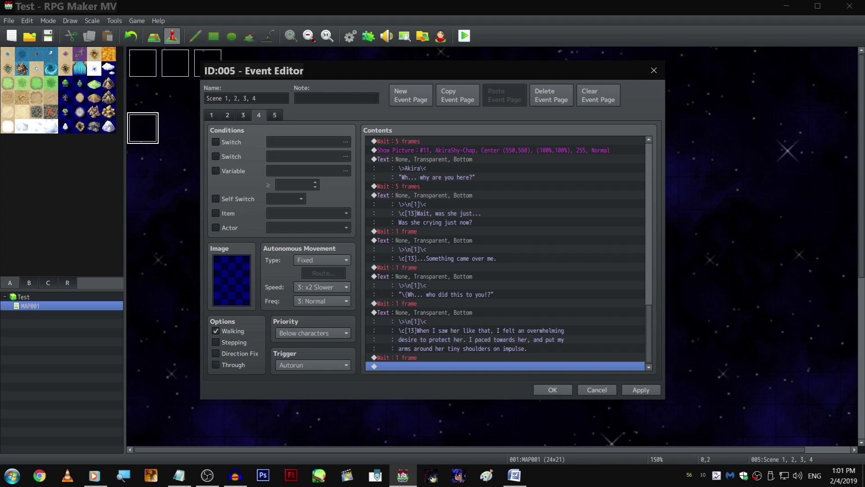
pyautogui.hotkey('alt', 'Tab')
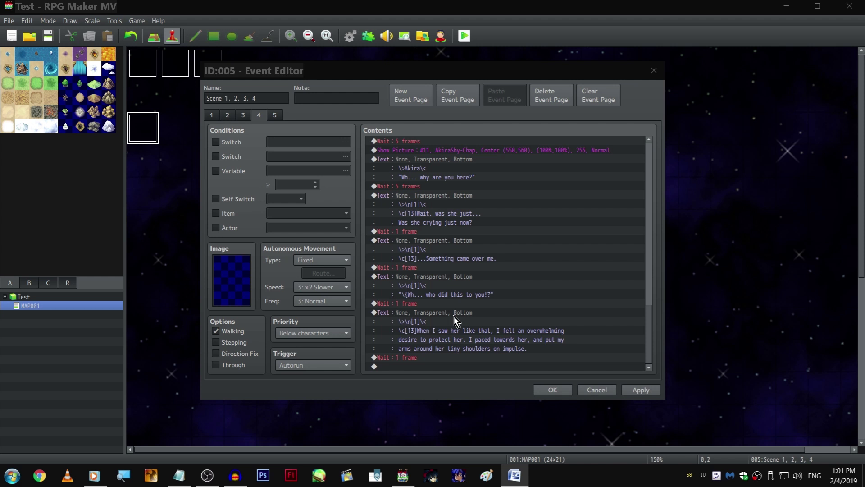
# - Insert a copy of the AkiraShy-Chap Show Picture command before the "who did this to you!?" dialogue
pyautogui.click(474, 322)
pyautogui.scroll(2, 494, 327)
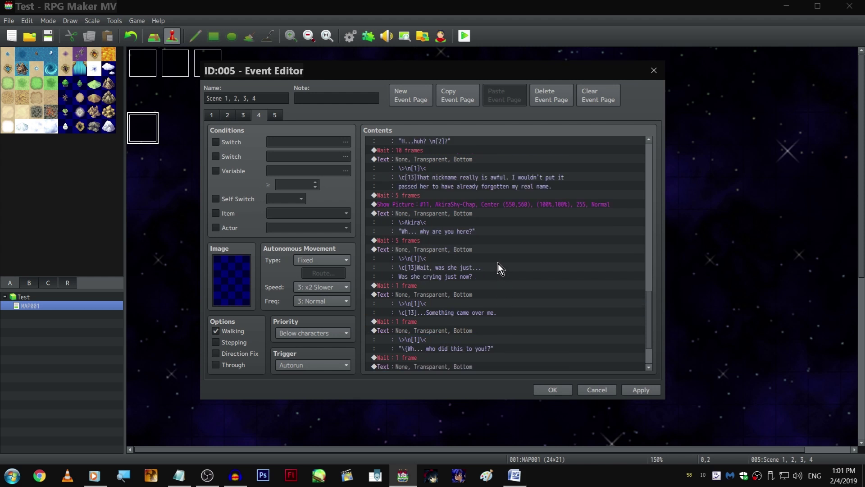
pyautogui.click(496, 204)
pyautogui.scroll(-2, 497, 200)
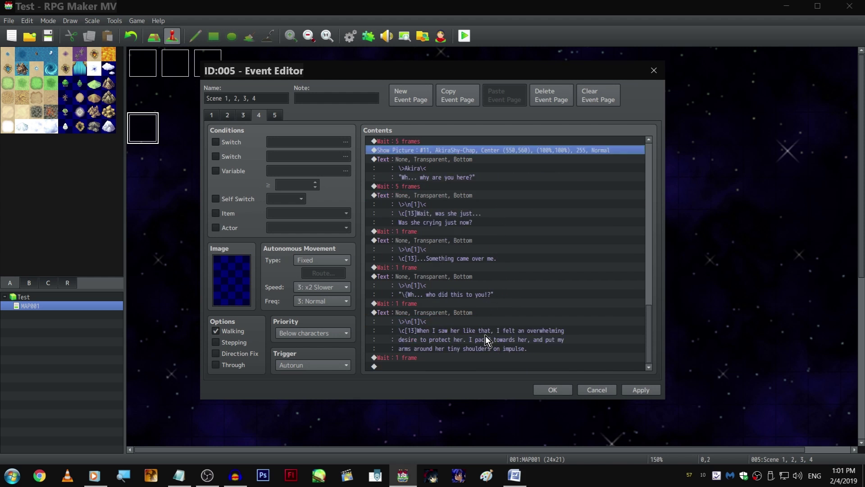
pyautogui.click(465, 277)
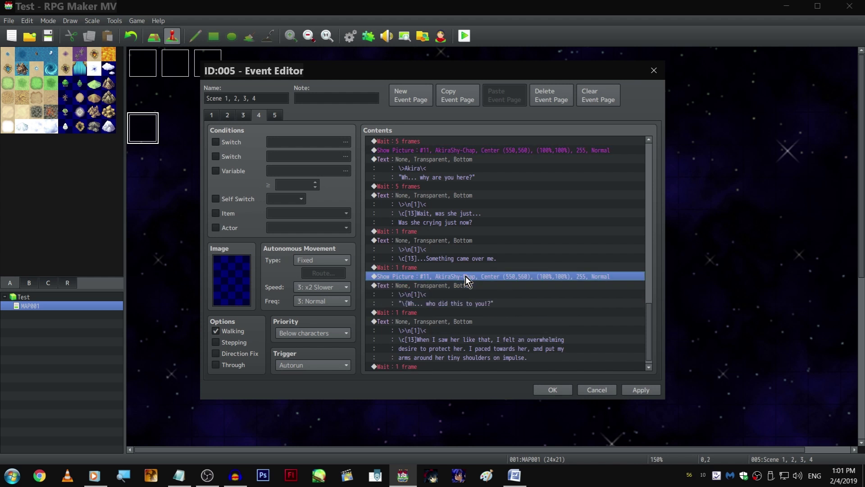
pyautogui.hotkey('ctrl', 'v')
# - Change the image of the copied picture command before "who did this to you!?" to AkiraShy10
pyautogui.doubleClick(465, 276)
pyautogui.click(518, 190)
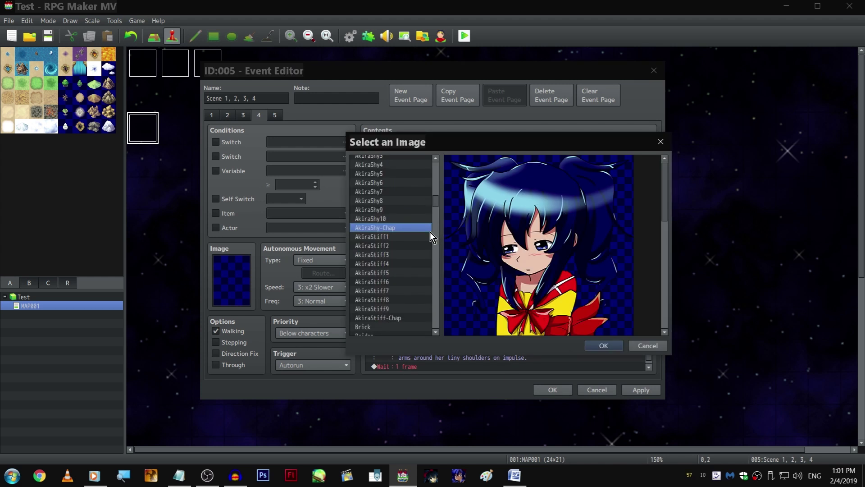
pyautogui.click(410, 236)
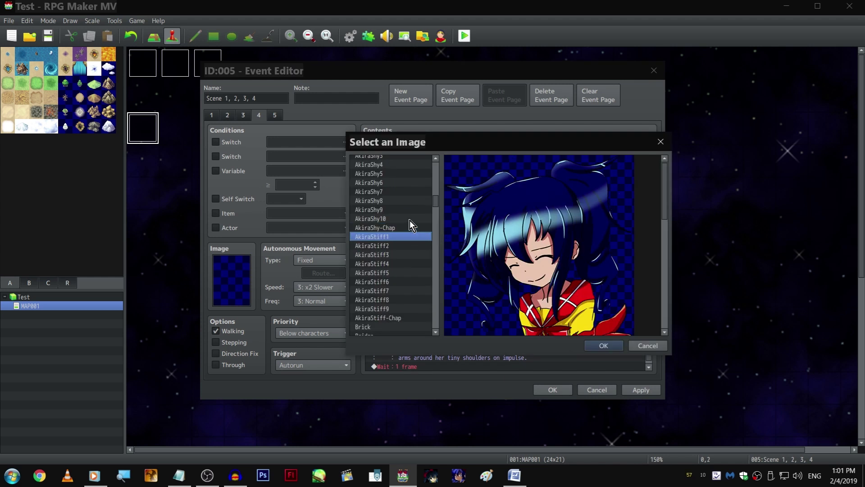
pyautogui.click(410, 218)
pyautogui.scroll(2, 409, 218)
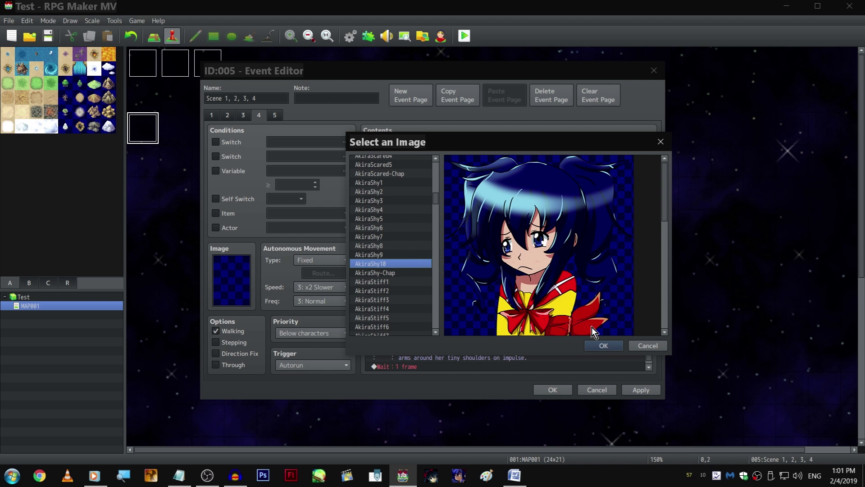
pyautogui.click(604, 344)
pyautogui.click(539, 335)
# - Insert a copy of the AkiraShy10 Show Picture command before the final 1-frame wait
pyautogui.scroll(-1, 523, 327)
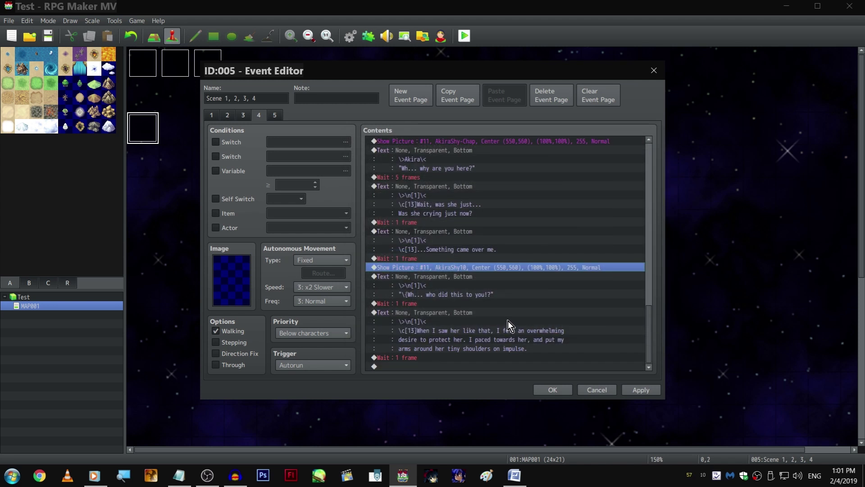
pyautogui.click(486, 312)
pyautogui.click(475, 358)
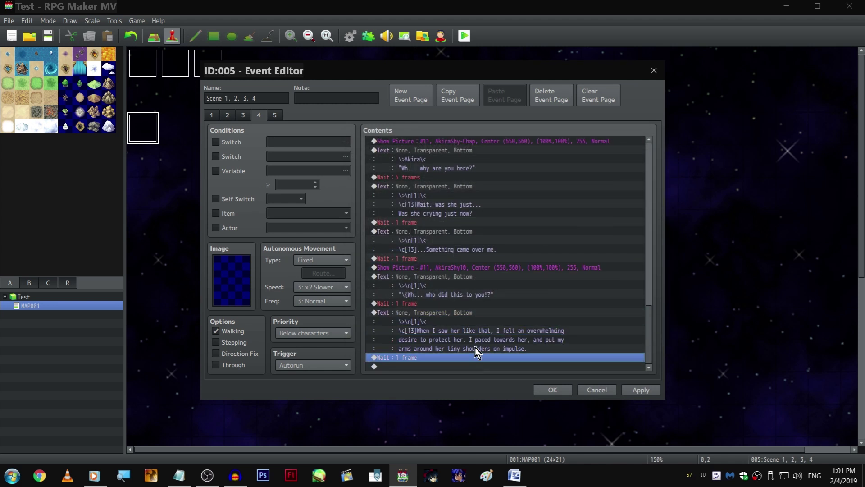
pyautogui.hotkey('ctrl', 'v')
# - Compare Akira's expressions for the last picture command and set its image to AkiraHappy6
pyautogui.doubleClick(473, 359)
pyautogui.click(490, 186)
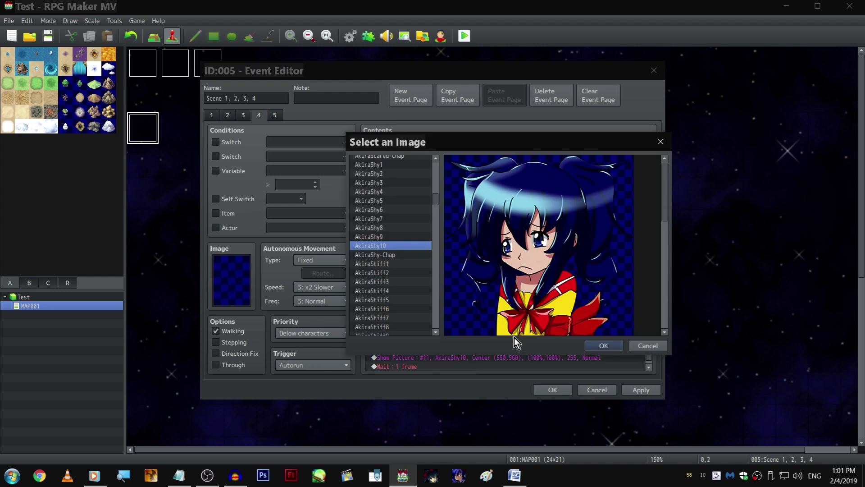
pyautogui.click(408, 236)
pyautogui.click(408, 226)
pyautogui.click(410, 218)
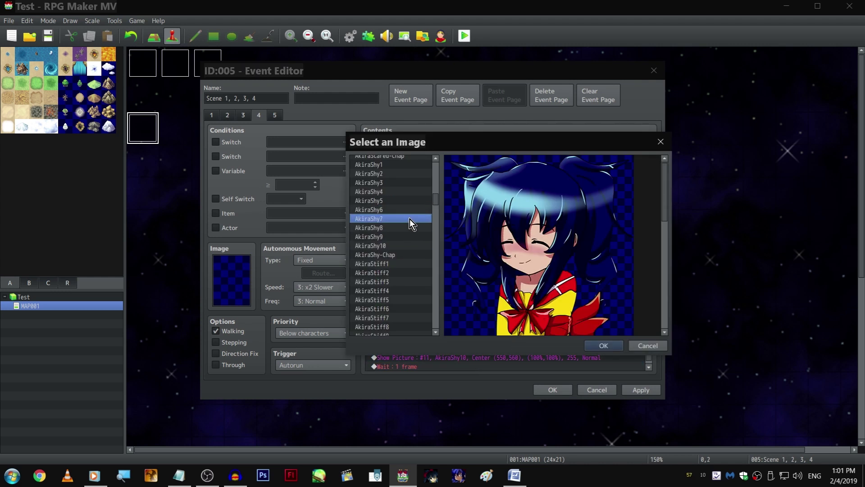
pyautogui.click(411, 191)
pyautogui.scroll(2, 415, 189)
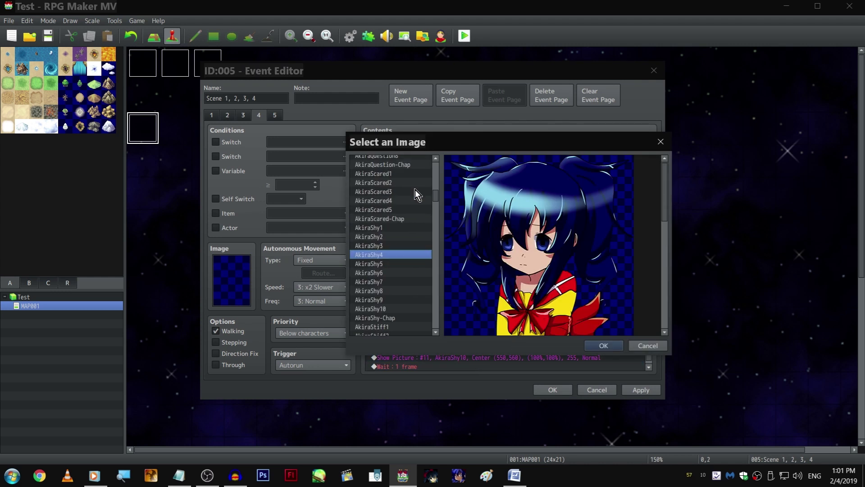
pyautogui.click(396, 243)
pyautogui.click(399, 235)
pyautogui.click(400, 229)
pyautogui.click(400, 235)
pyautogui.click(402, 229)
pyautogui.click(404, 212)
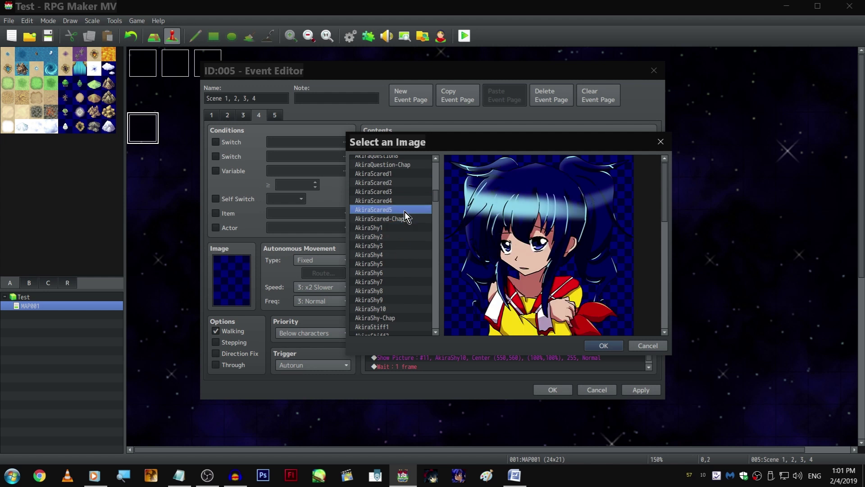
pyautogui.click(405, 217)
pyautogui.click(407, 201)
pyautogui.click(409, 193)
pyautogui.click(411, 175)
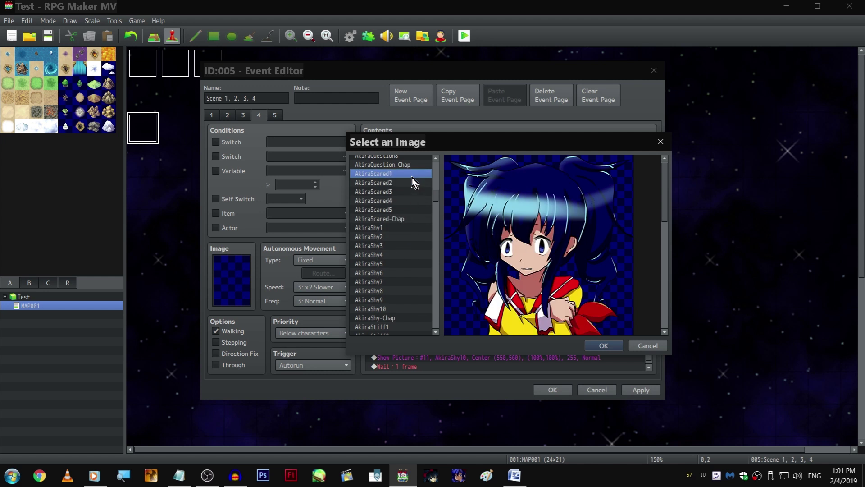
pyautogui.scroll(2, 413, 180)
pyautogui.click(412, 215)
pyautogui.click(411, 197)
pyautogui.click(413, 181)
pyautogui.scroll(6, 416, 194)
pyautogui.click(415, 275)
pyautogui.click(414, 280)
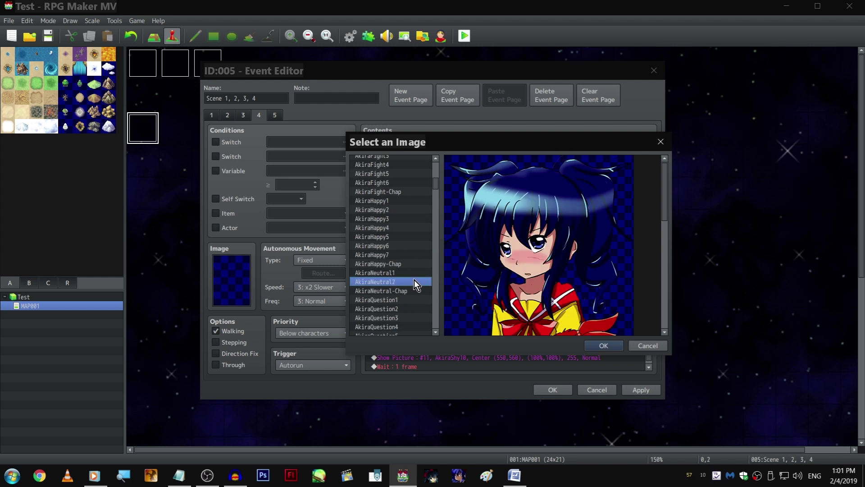
pyautogui.click(407, 255)
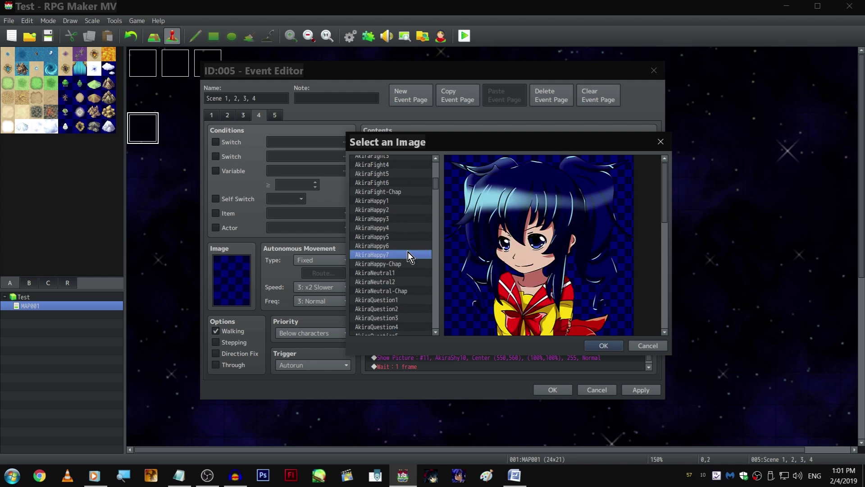
pyautogui.click(404, 246)
pyautogui.doubleClick(404, 245)
pyautogui.click(531, 330)
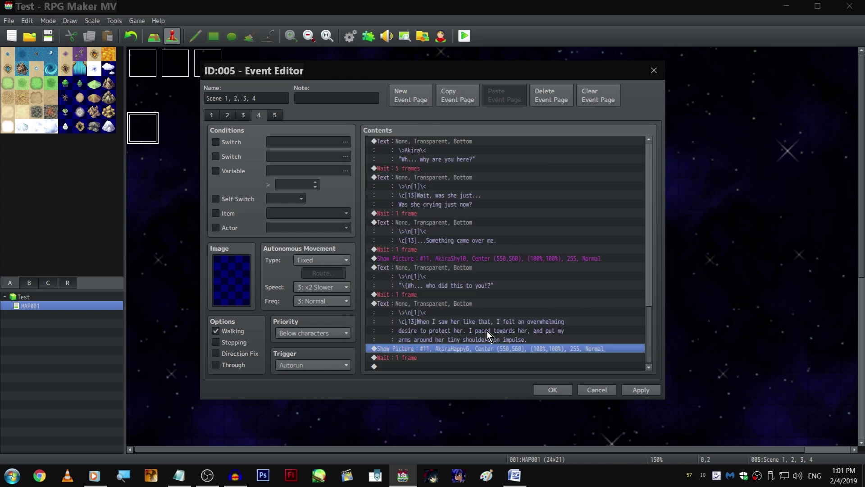
# - Add a copy of the "When I saw her like that" narration at the end of page 4
pyautogui.click(456, 304)
pyautogui.hotkey('ctrl', 'c')
pyautogui.click(455, 365)
pyautogui.hotkey('ctrl', 'v')
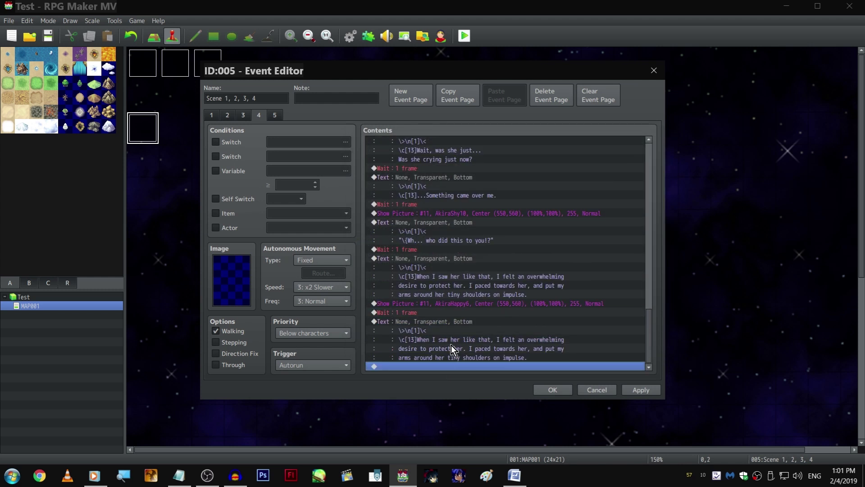
# - Move the last 1-frame wait so it comes before the AkiraHappy6 picture command
pyautogui.click(453, 312)
pyautogui.hotkey('ctrl', 'x')
pyautogui.click(464, 312)
pyautogui.hotkey('ctrl', 'v')
# - Replace the last text command's narration with "I held her close," keeping the name line and the \c[13] color code
pyautogui.doubleClick(470, 332)
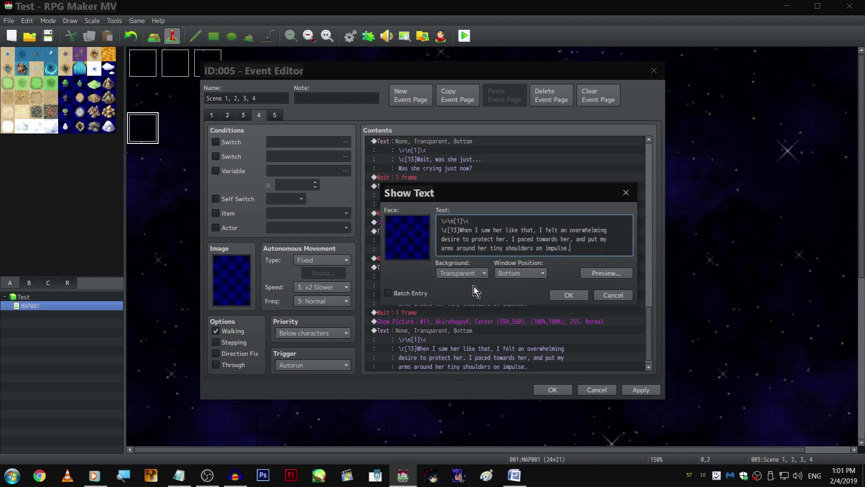
pyautogui.keyDown('shift'); pyautogui.click(460, 230); pyautogui.keyUp('shift')
pyautogui.press('BackSpace')
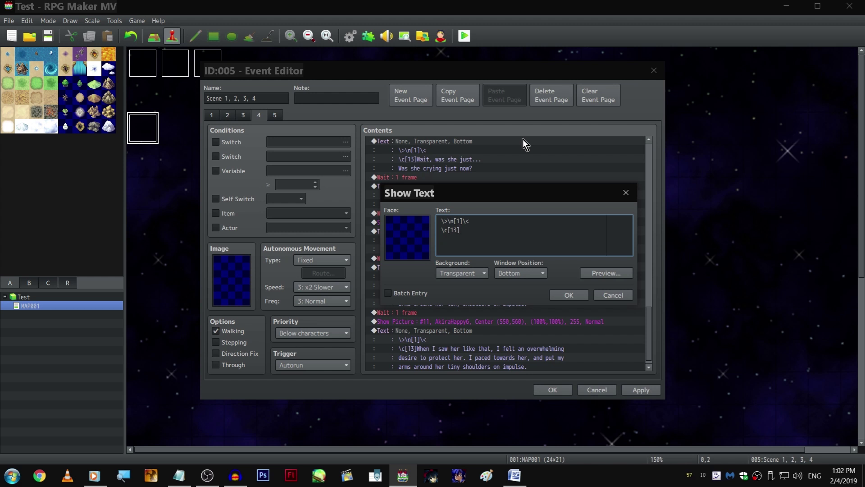
pyautogui.write('I held her close,')
pyautogui.hotkey('alt', 'Tab')
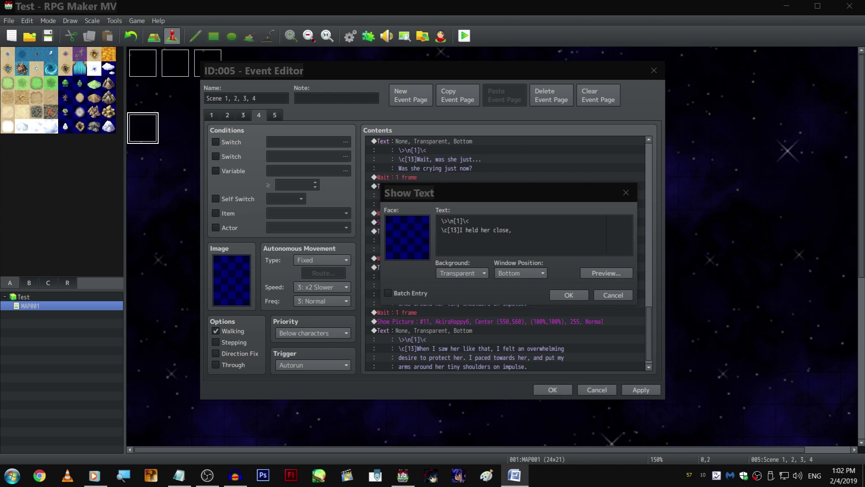
pyautogui.hotkey('alt', 'Tab')
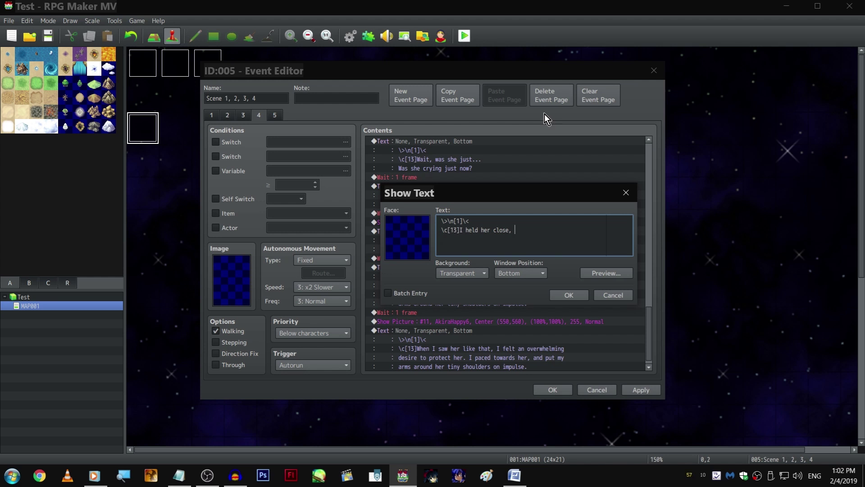
# - Complete the narration with "and she looked up at me shyly." and save the text command
pyautogui.write('and looke')
pyautogui.hotkey('alt', 'Tab')
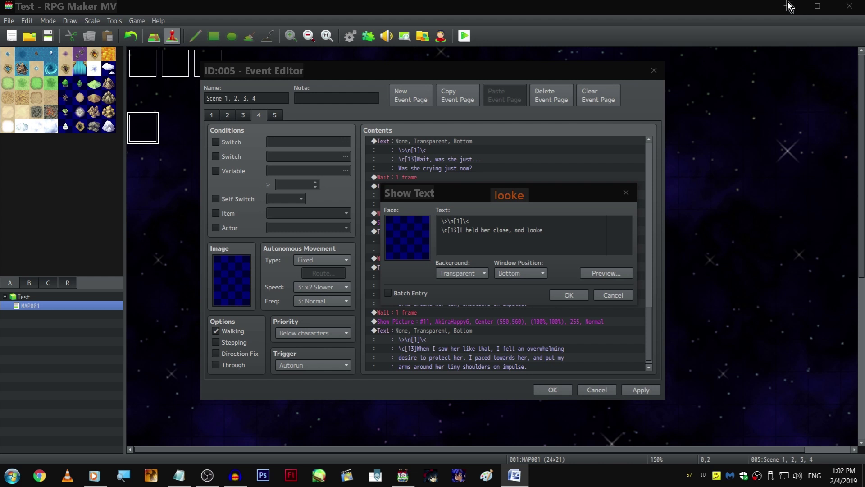
pyautogui.click(575, 235)
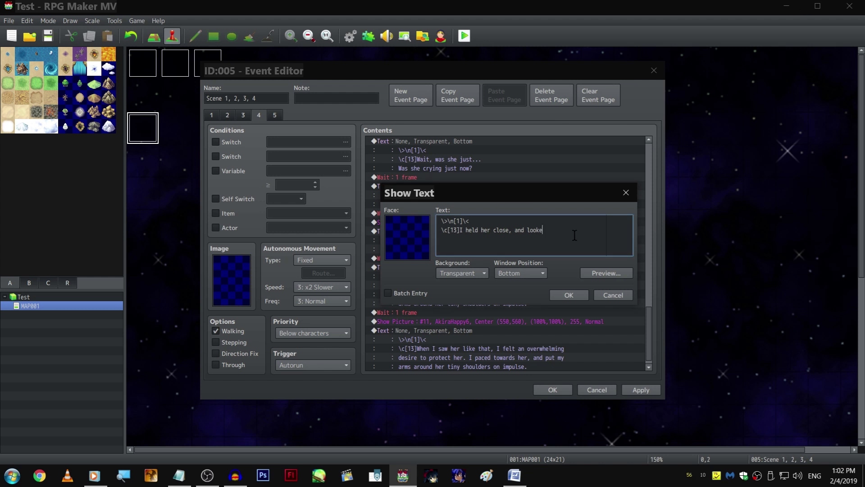
pyautogui.press('BackSpace')
pyautogui.press('BackSpace')
pyautogui.press('BackSpace')
pyautogui.press('BackSpace')
pyautogui.press('BackSpace')
pyautogui.write('she looked up at me shyly')
pyautogui.hotkey('ctrl', 'Return')
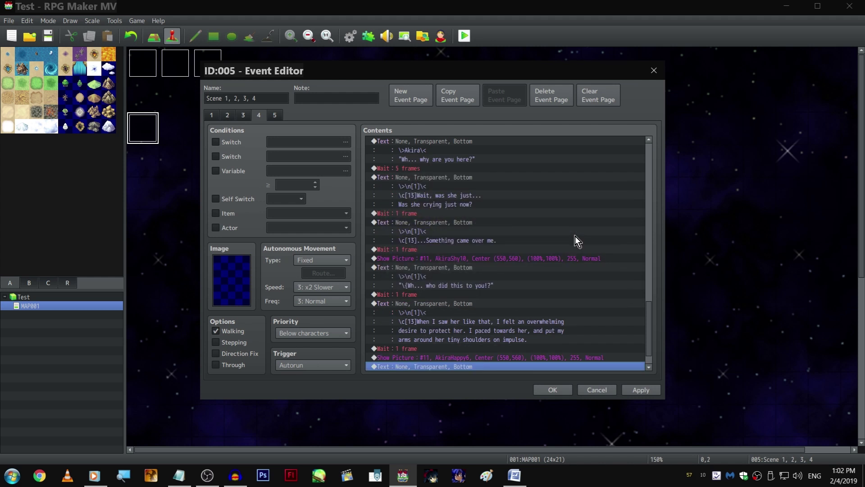
# - Insert a 20-frame Shake Screen before the AkiraHappy6 picture, power 5 and speed 5, without waiting for completion, and open the command list again
pyautogui.scroll(-1, 575, 235)
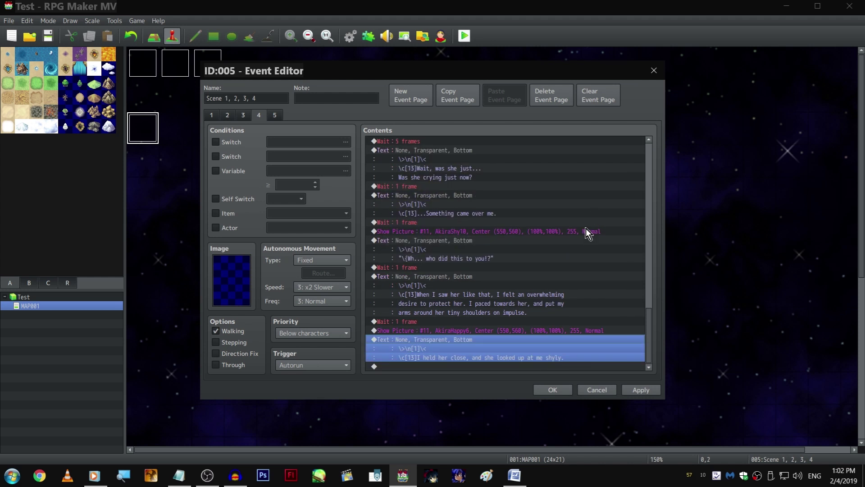
pyautogui.click(469, 331)
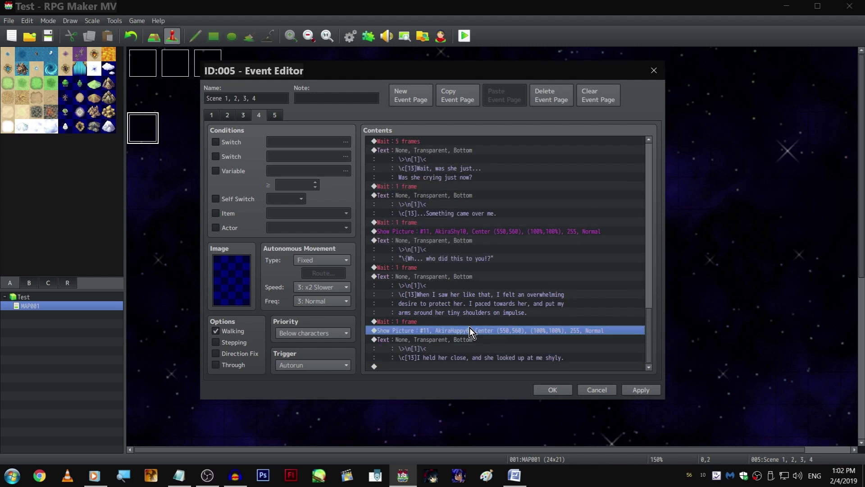
pyautogui.rightClick(469, 327)
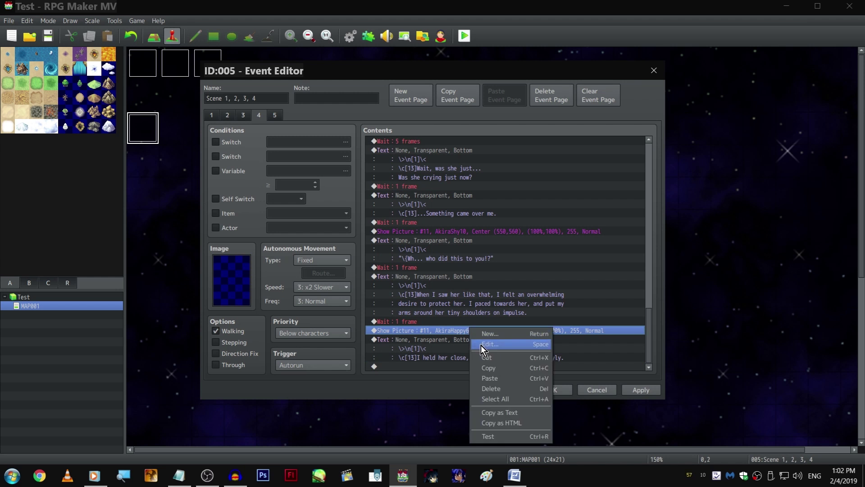
pyautogui.doubleClick(454, 330)
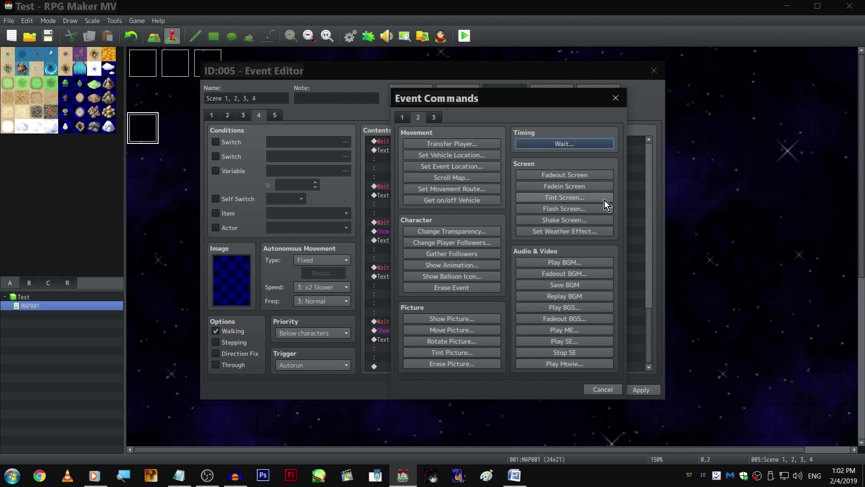
pyautogui.click(600, 219)
pyautogui.doubleClick(436, 272)
pyautogui.write('20')
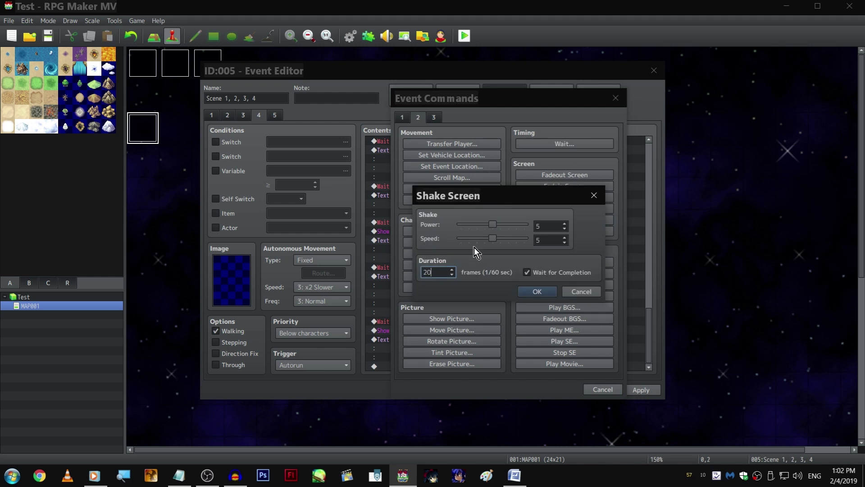
pyautogui.click(538, 292)
pyautogui.press('Insert')
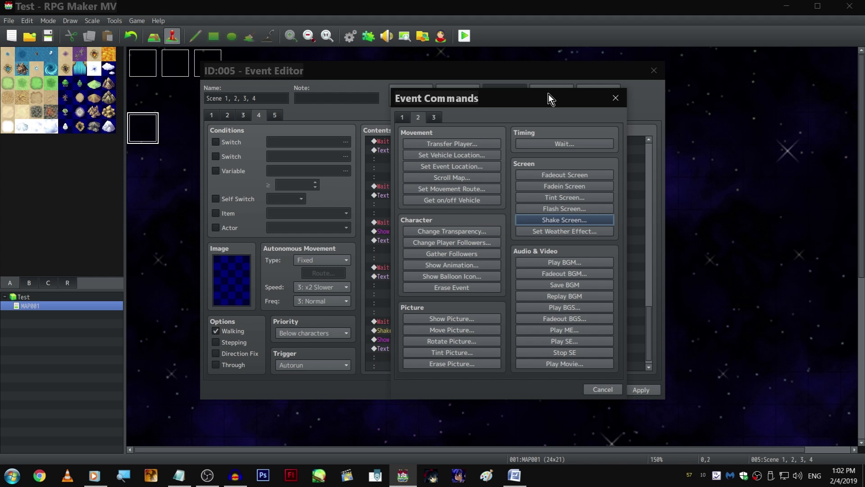
pyautogui.click(236, 478)
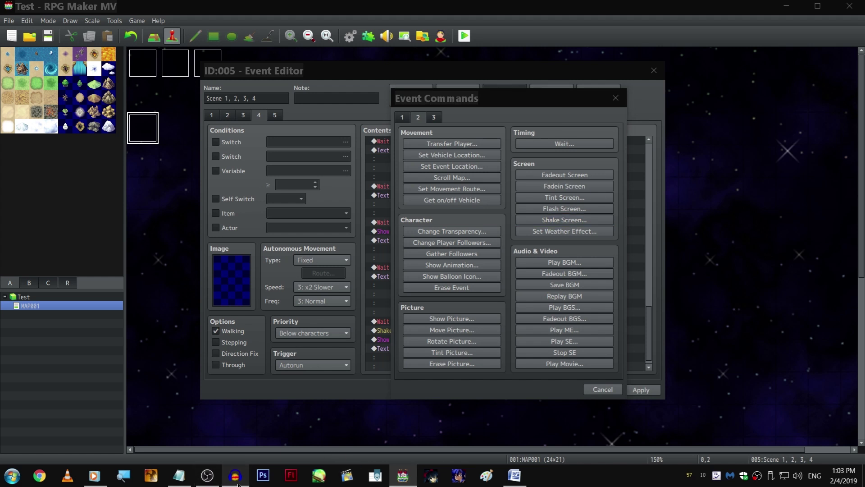
pyautogui.click(238, 484)
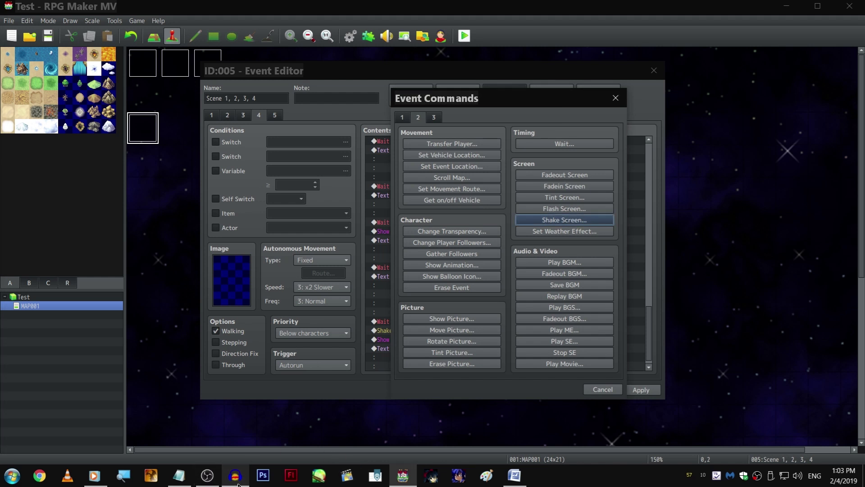
pyautogui.click(210, 476)
pyautogui.click(784, 246)
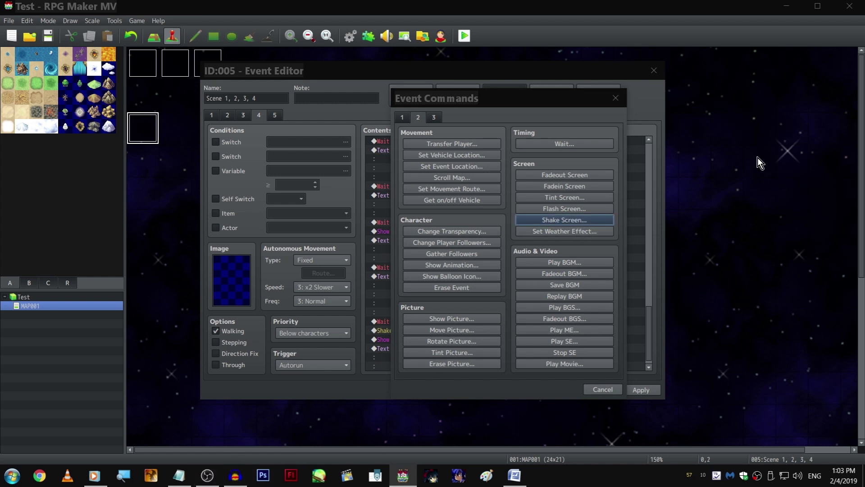
# - Add a black Flash Screen (0, 0, 0) with intensity 170 and a 60-frame duration, without waiting for completion
pyautogui.click(585, 210)
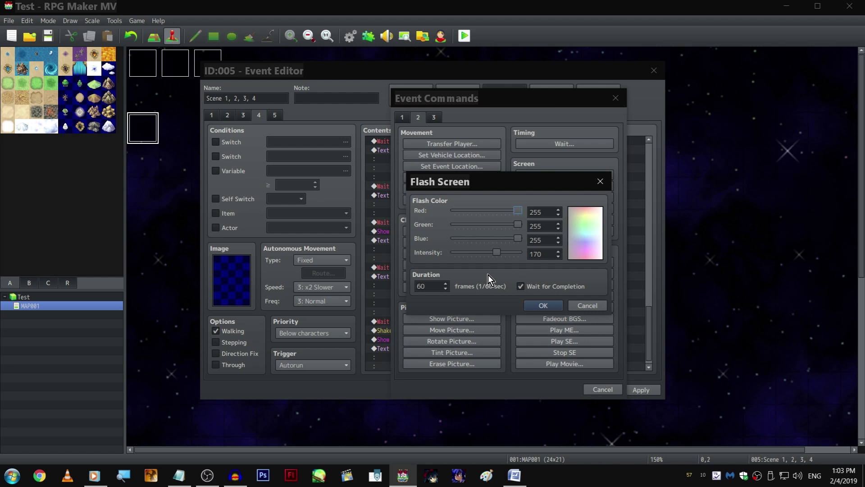
pyautogui.moveTo(518, 238); pyautogui.dragTo(452, 224)
pyautogui.moveTo(518, 210); pyautogui.dragTo(360, 228)
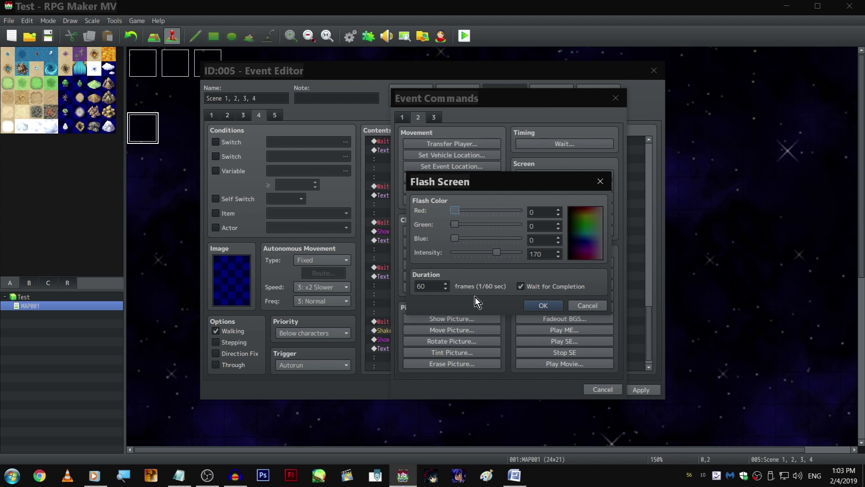
pyautogui.doubleClick(452, 289)
pyautogui.click(538, 304)
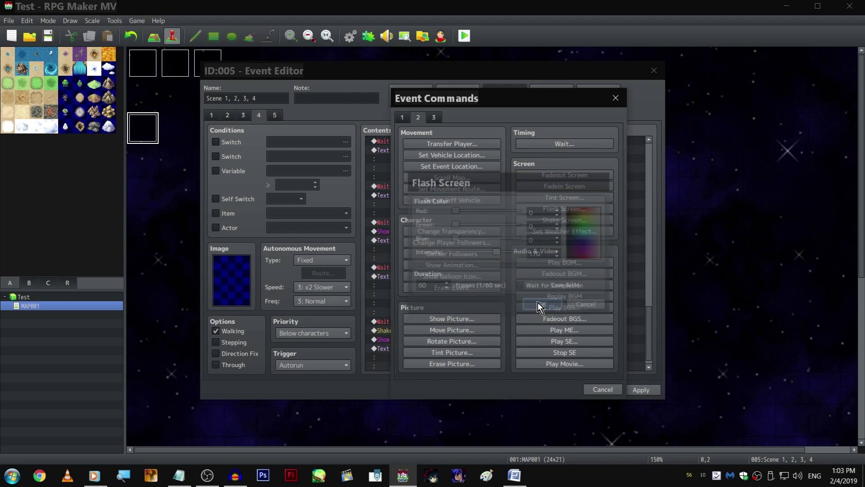
# - Set the duration of the Flash Screen command to 40 frames
pyautogui.press('Up')
pyautogui.press('Up')
pyautogui.press('Up')
pyautogui.press('Down')
pyautogui.press('Down')
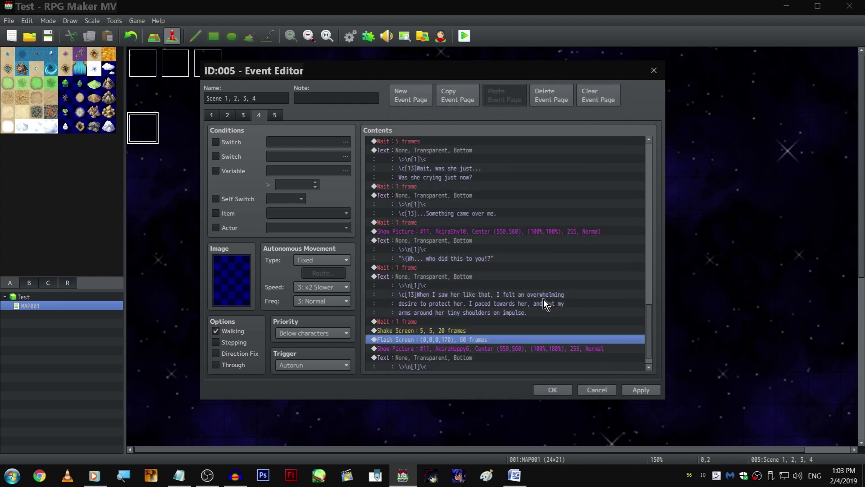
pyautogui.doubleClick(487, 338)
pyautogui.doubleClick(433, 289)
pyautogui.write('40')
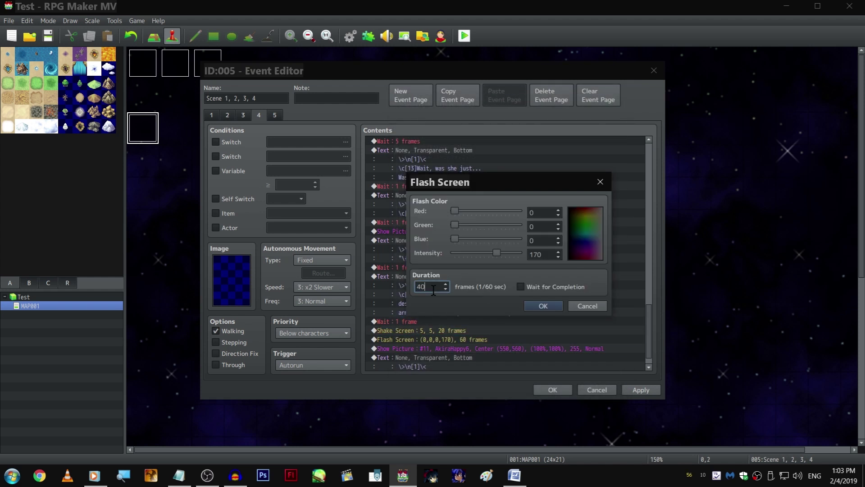
pyautogui.press('Return')
# - Set the duration of the Shake Screen command above the flash to 40 frames
pyautogui.press('Up')
pyautogui.press('space')
pyautogui.doubleClick(440, 275)
pyautogui.write('40')
pyautogui.press('Return')
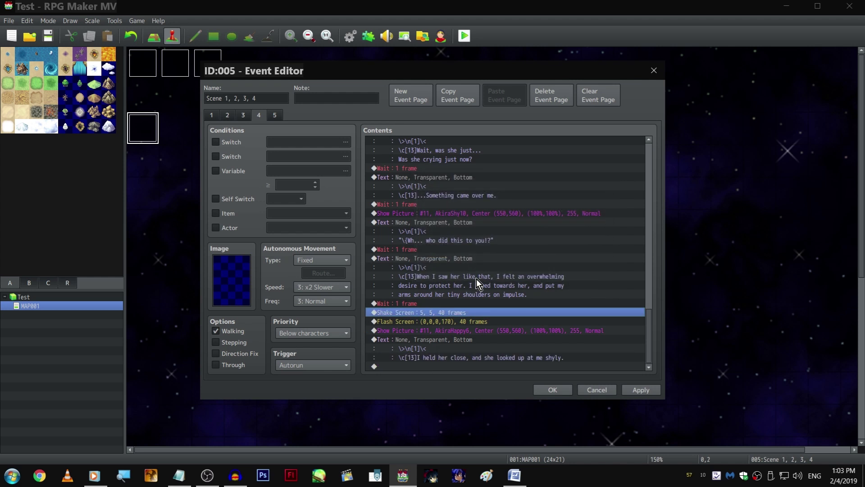
# - Insert a Fadeout Screen command between the Flash Screen command and the AkiraHappy6 picture
pyautogui.click(481, 330)
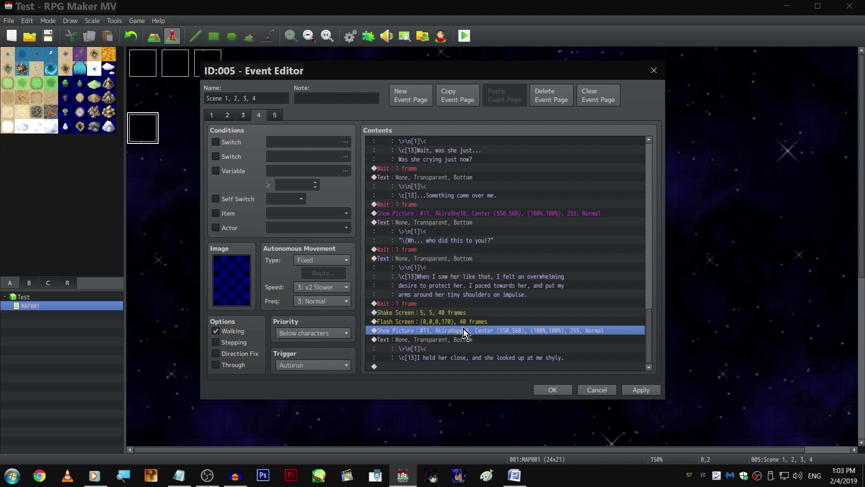
pyautogui.press('Insert')
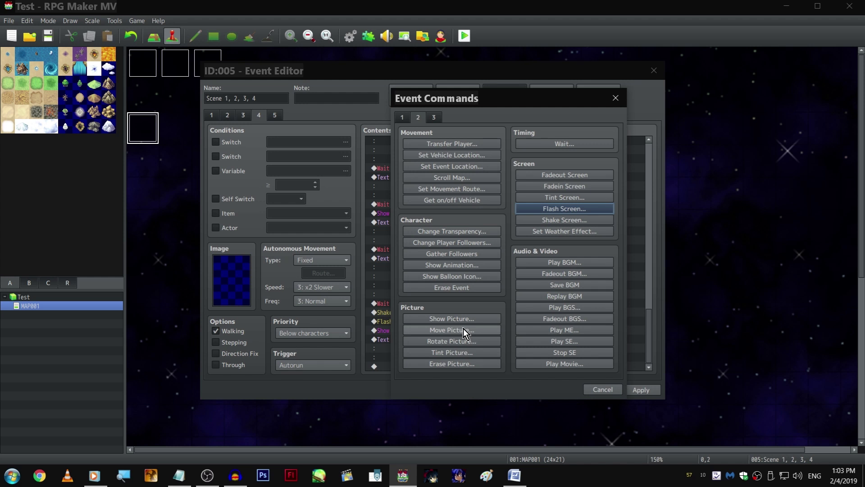
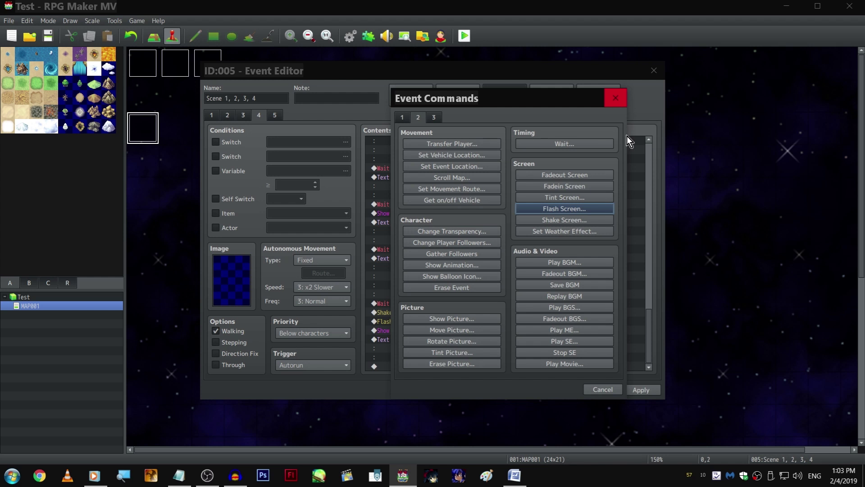
pyautogui.click(595, 175)
# - Set the AkiraHappy6 picture's scale to 120% width and 120% height
pyautogui.click(532, 271)
pyautogui.click(486, 365)
pyautogui.click(476, 346)
pyautogui.click(474, 329)
pyautogui.rightClick(474, 329)
pyautogui.click(485, 347)
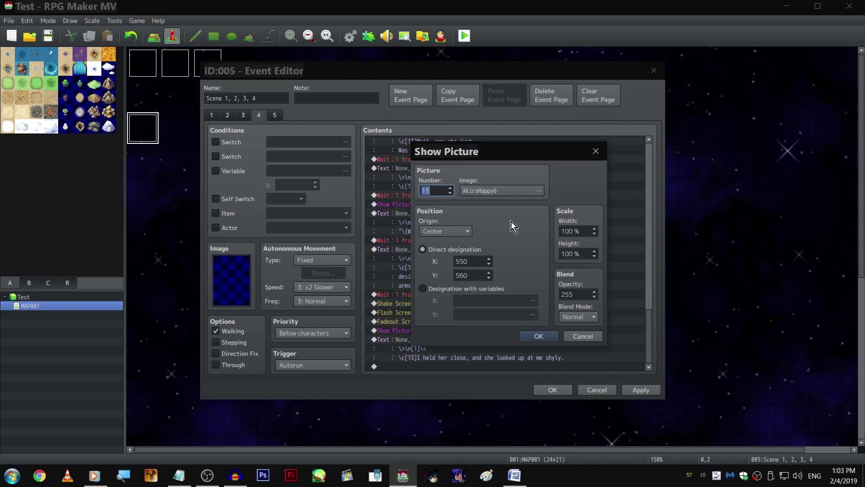
pyautogui.doubleClick(577, 229)
pyautogui.write('120')
pyautogui.press('Tab')
pyautogui.write('120')
# - Reposition the AkiraHappy6 picture to X 500, Y 650 and save the picture command
pyautogui.doubleClick(473, 274)
pyautogui.write('650')
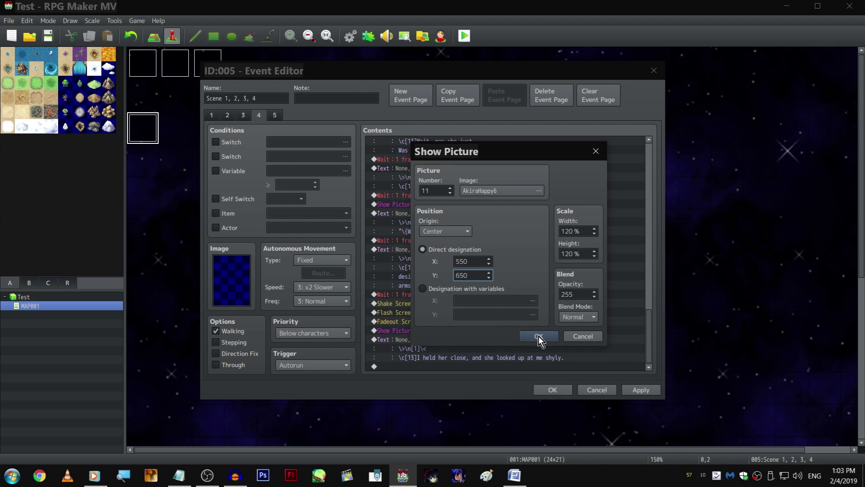
pyautogui.doubleClick(477, 262)
pyautogui.write('500')
pyautogui.click(539, 337)
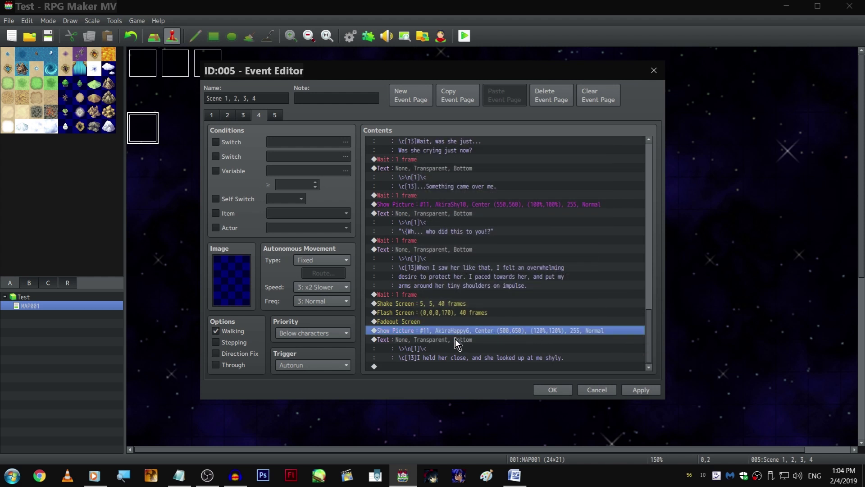
# - Insert a Fadein Screen command between the AkiraHappy6 picture and the "I held her close" narration
pyautogui.click(455, 339)
pyautogui.press('space')
pyautogui.click(549, 186)
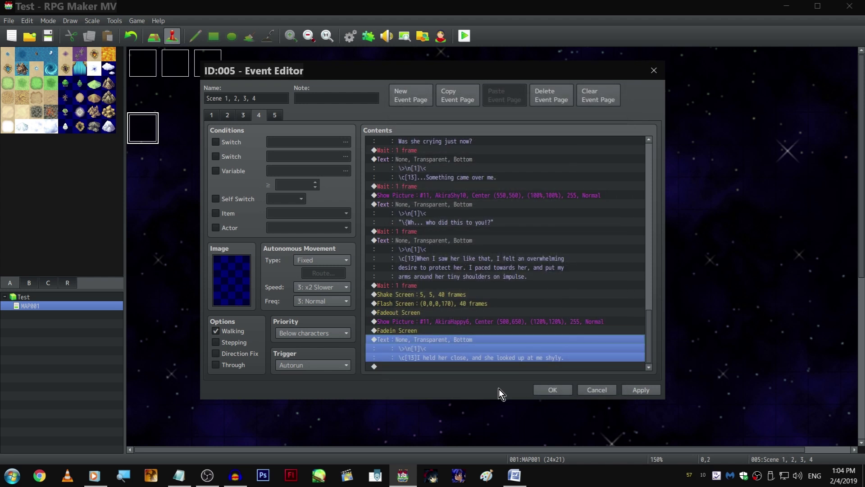
pyautogui.press('Down')
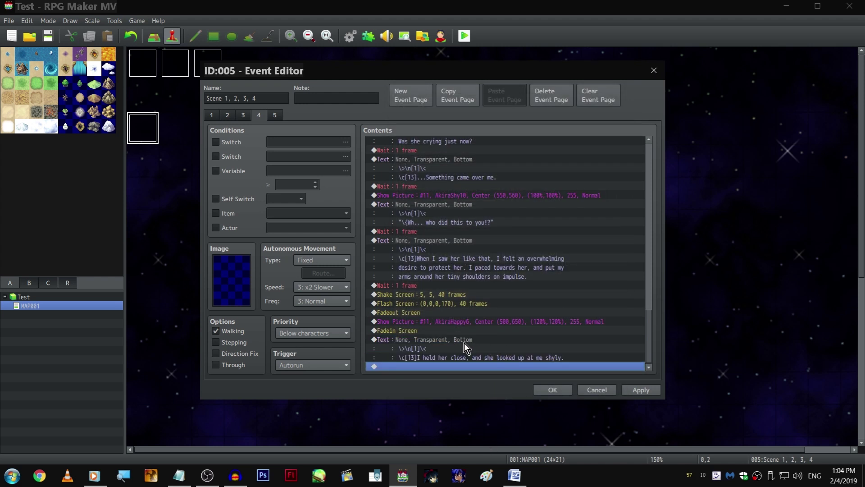
# - Accept the event's changes and save the project
pyautogui.click(550, 388)
pyautogui.click(29, 36)
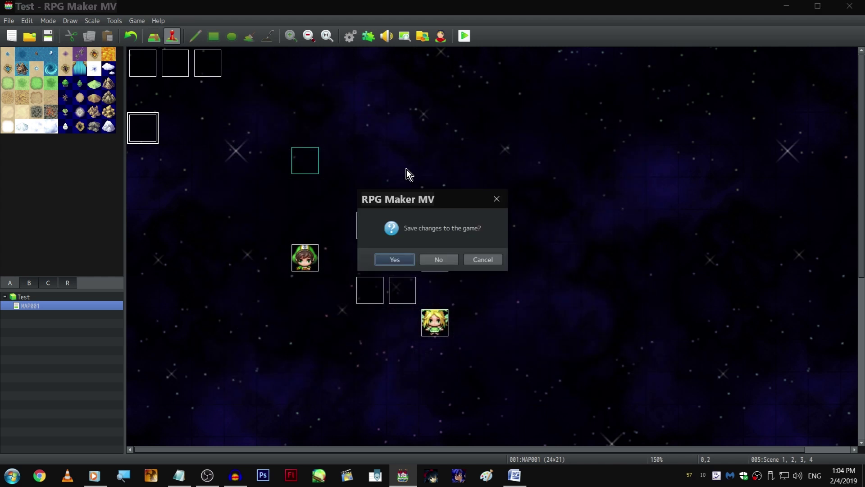
pyautogui.click(473, 260)
pyautogui.click(47, 36)
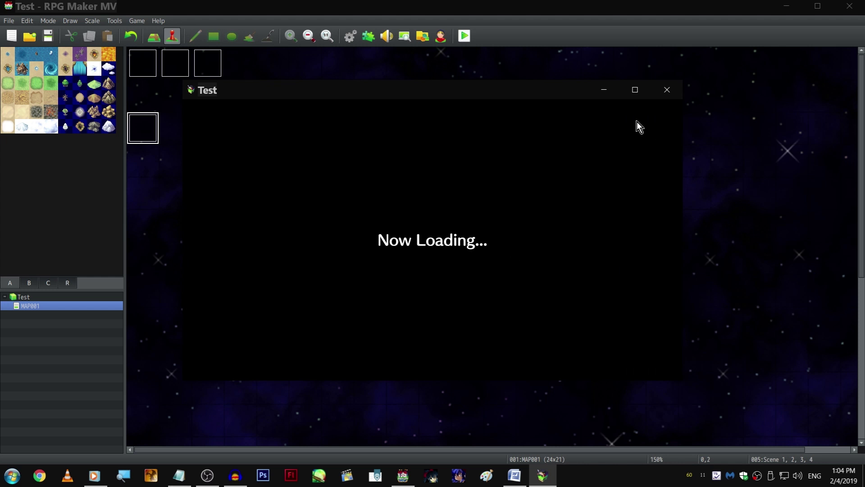
# - Playtest the game in full screen and advance through the opening courtyard narration to the "Come to think of it" line
pyautogui.moveTo(549, 96)
pyautogui.mouseDown()
pyautogui.moveTo(602, 79)
pyautogui.moveTo(544, 104)
pyautogui.mouseUp()
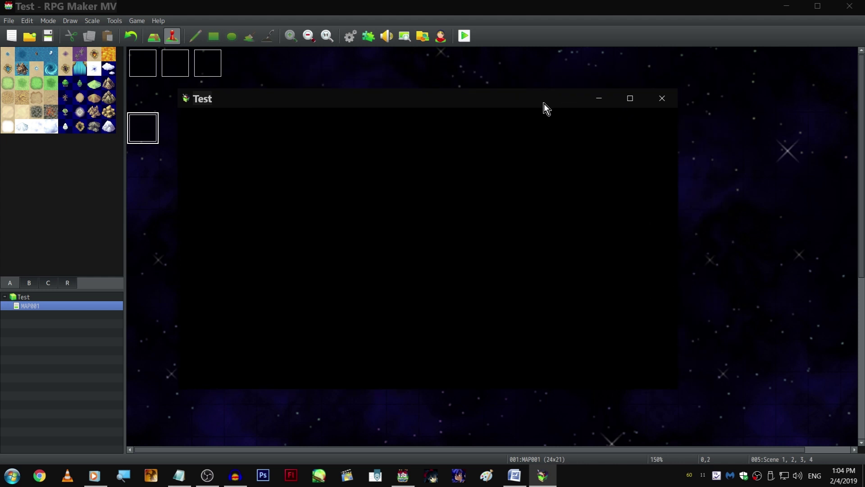
pyautogui.press('F4')
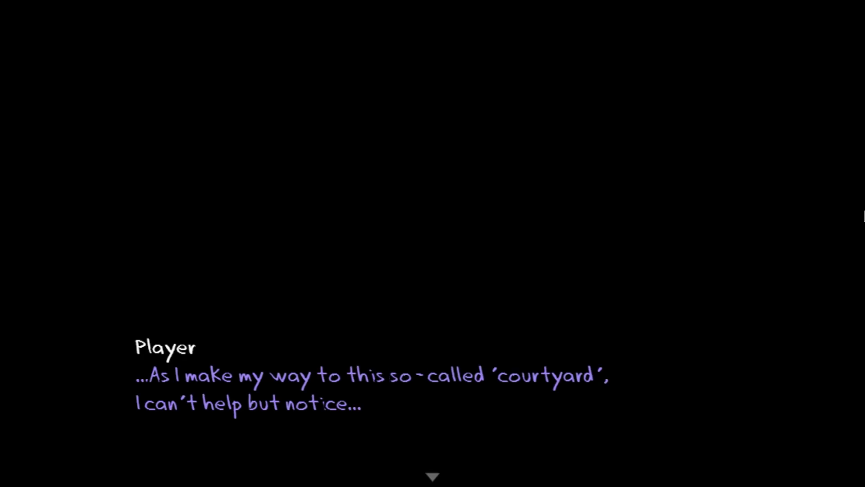
pyautogui.press('Return')
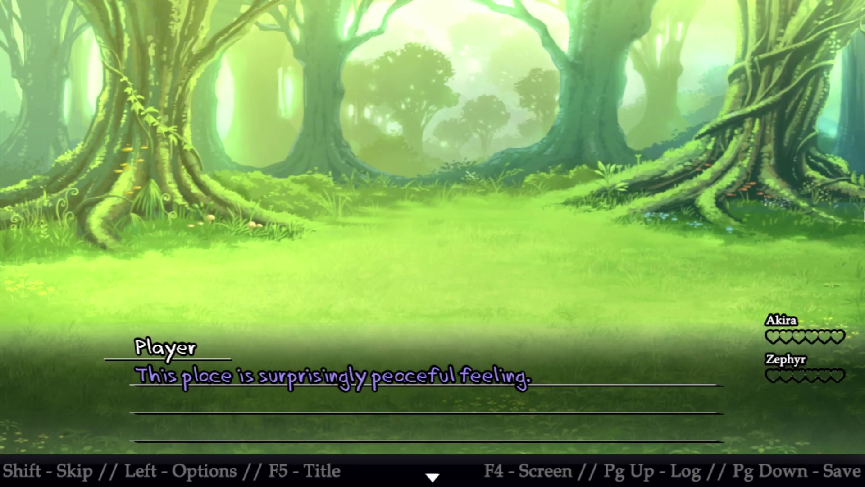
pyautogui.press('Return')
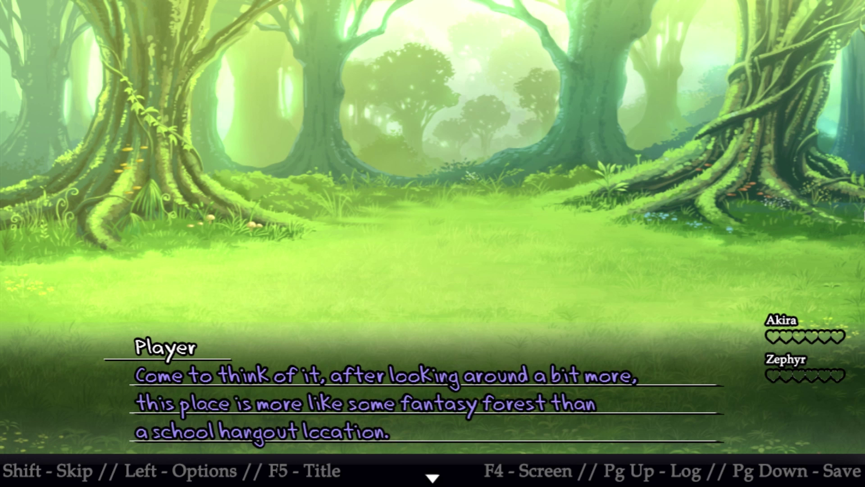
# - Switch back to RPG Maker MV and open the "Come to think of it" narration on page 4 of the "Scene 1, 2, 3, 4" event
pyautogui.hotkey('alt', 'Tab')
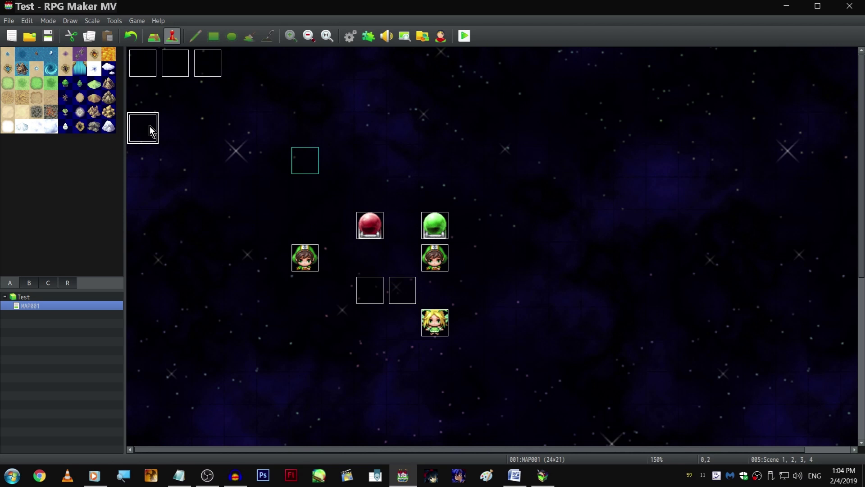
pyautogui.doubleClick(150, 126)
pyautogui.click(259, 113)
pyautogui.scroll(-7, 495, 223)
pyautogui.scroll(5, 529, 212)
pyautogui.scroll(-3, 527, 219)
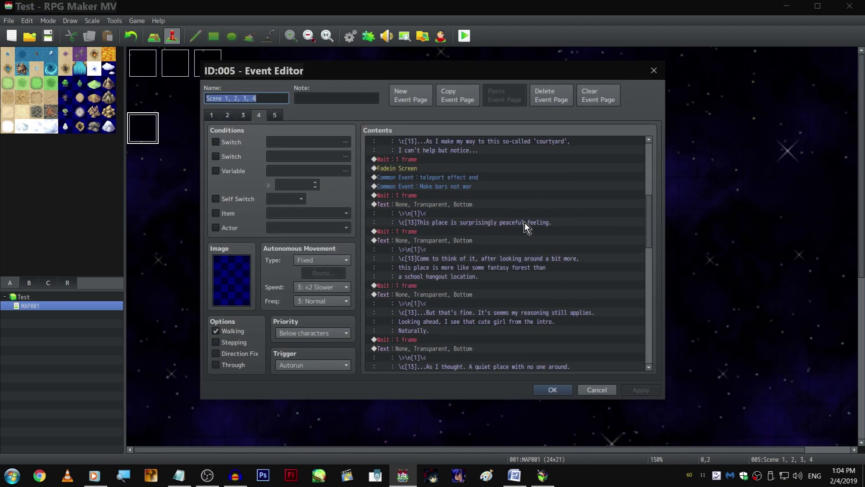
pyautogui.scroll(-1, 524, 222)
pyautogui.click(466, 215)
pyautogui.doubleClick(468, 215)
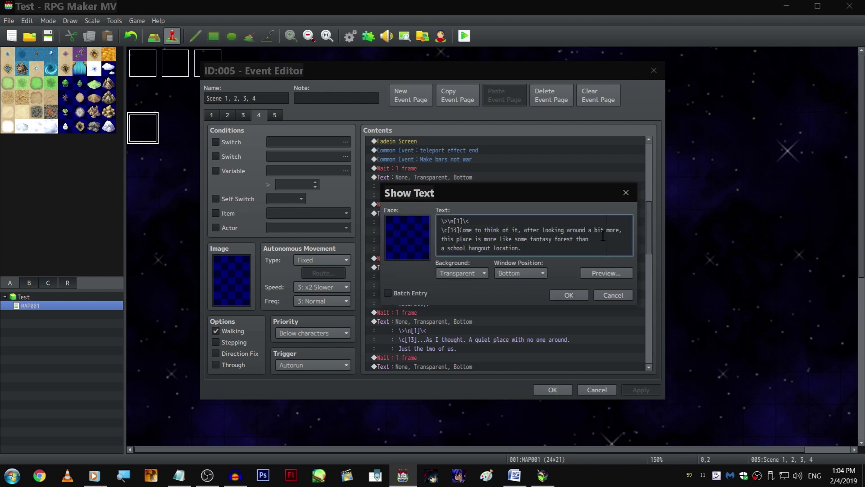
# - Reword the narration to "this place feels closer to a fantasy RPG forest than", save it, and check the line against the running game
pyautogui.doubleClick(489, 239)
pyautogui.press('BackSpace')
pyautogui.press('BackSpace')
pyautogui.press('BackSpace')
pyautogui.press('BackSpace')
pyautogui.write('feels closer to a')
pyautogui.hotkey('ctrl', 'shift', 'Right')
pyautogui.hotkey('ctrl', 'shift', 'Right')
pyautogui.press('BackSpace')
pyautogui.write('RPG')
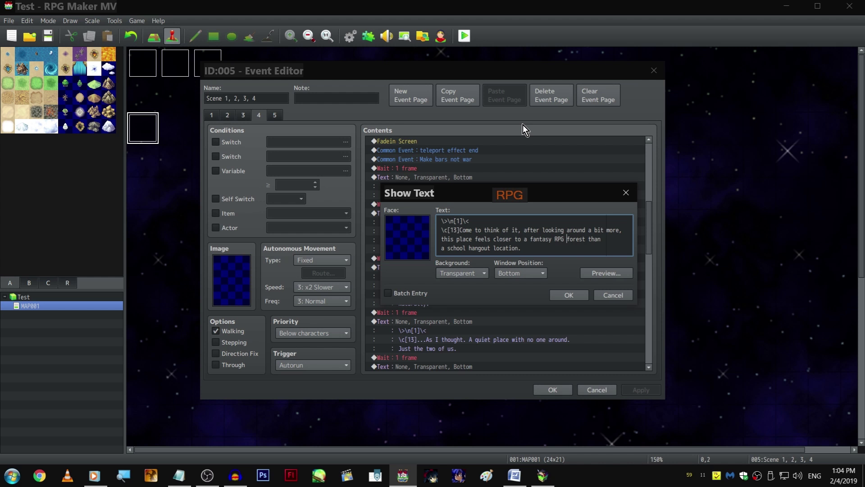
pyautogui.hotkey('ctrl', 'Return')
pyautogui.hotkey('alt', 'Tab')
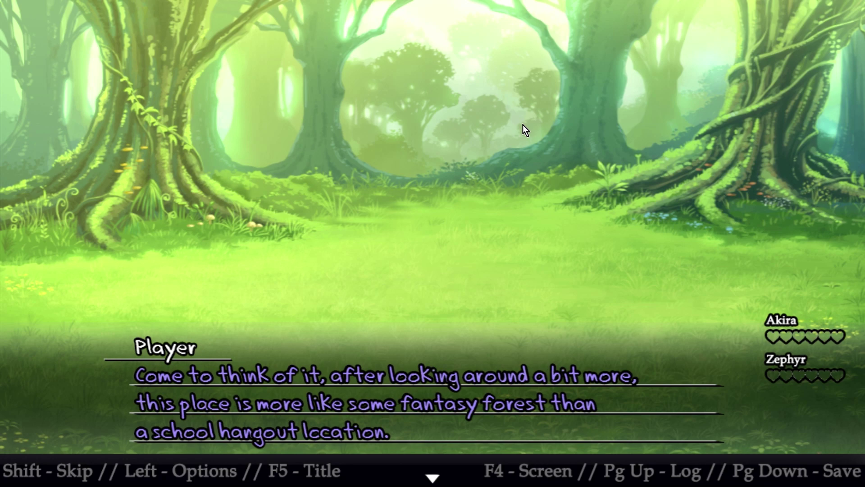
pyautogui.hotkey('alt', 'Tab')
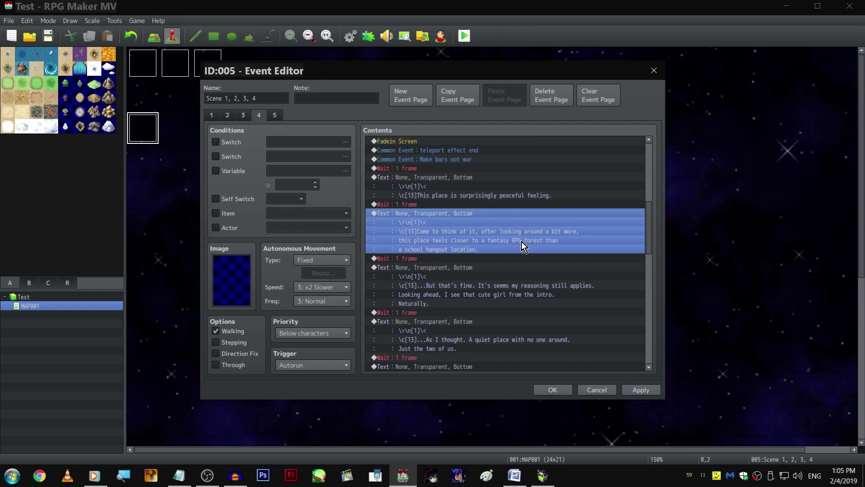
# - Change picture #15 near the start of page 4 to the 1L-White image with opacity 200, keeping Additive blending
pyautogui.scroll(5, 521, 243)
pyautogui.scroll(2, 520, 236)
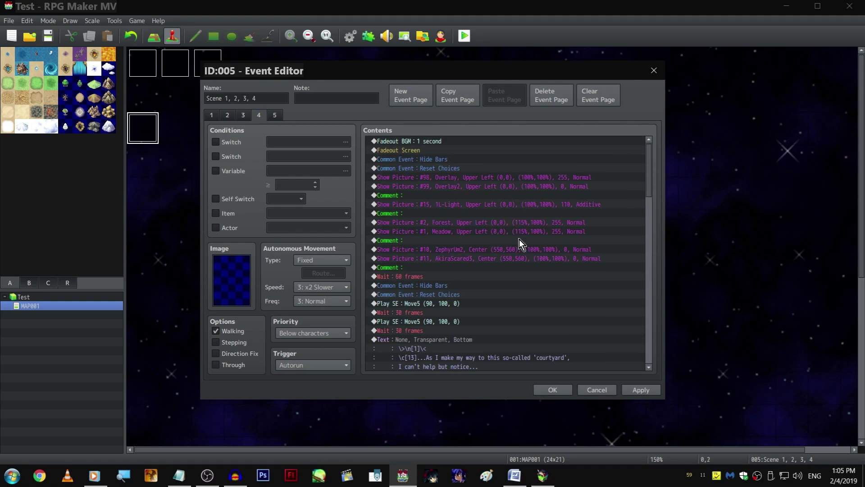
pyautogui.rightClick(463, 203)
pyautogui.click(477, 223)
pyautogui.click(515, 187)
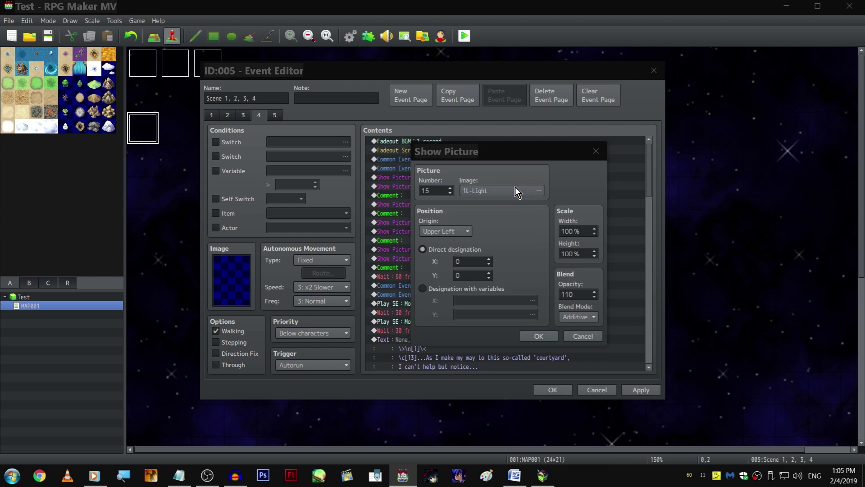
pyautogui.click(402, 215)
pyautogui.click(398, 232)
pyautogui.click(393, 249)
pyautogui.click(389, 260)
pyautogui.doubleClick(388, 261)
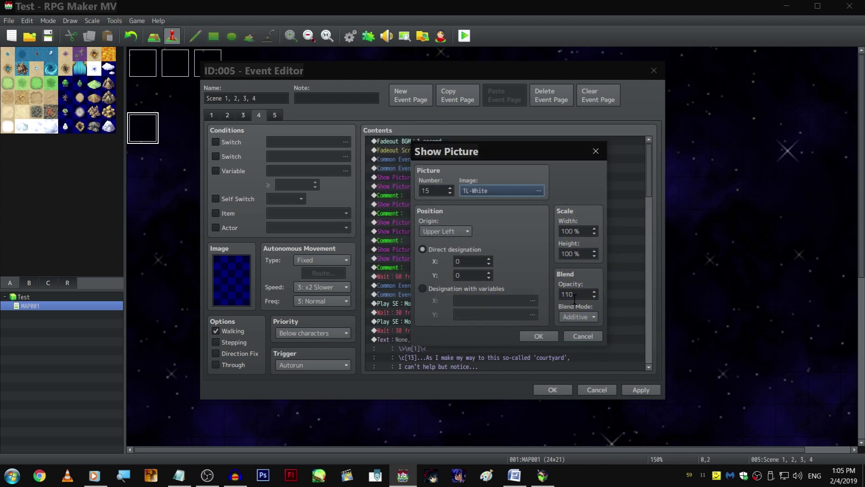
pyautogui.click(536, 340)
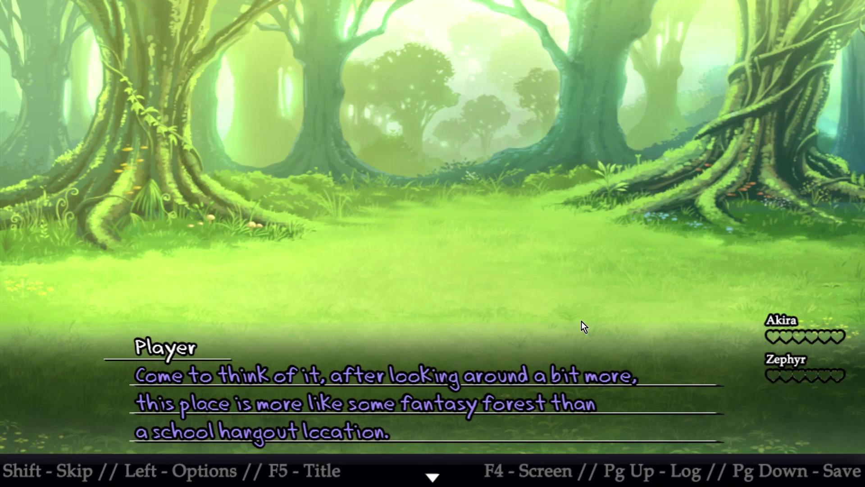
# - Advance the running game's narration to the "She turns to face me" line
pyautogui.click(585, 319)
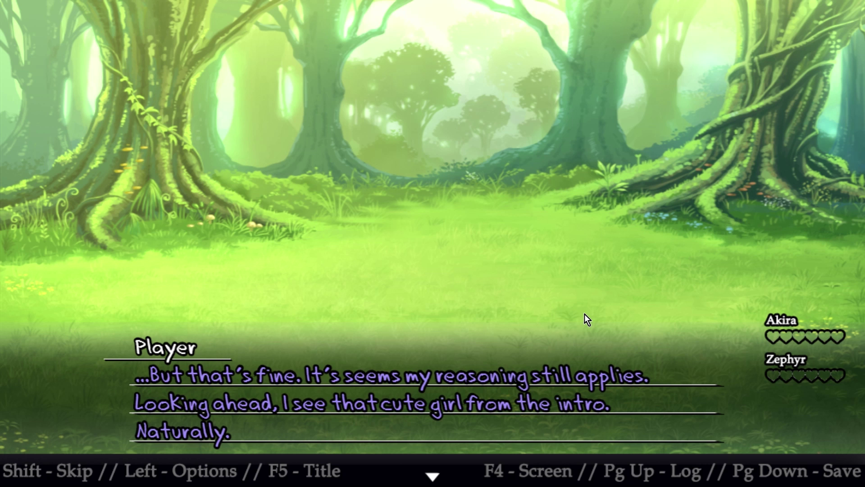
pyautogui.click(585, 313)
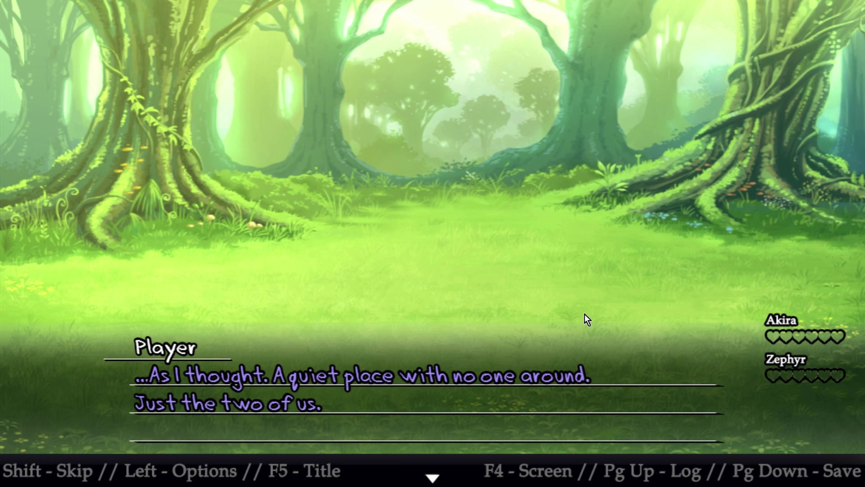
pyautogui.click(585, 314)
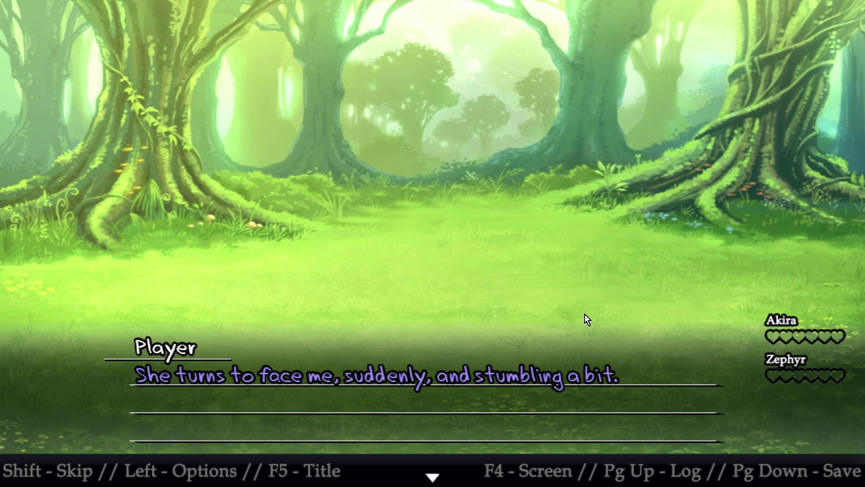
# - Switch back to RPG Maker MV, reword the narration to "She turns to face me, suddenly, stumbling a bit.", and advance the running game past it
pyautogui.hotkey('alt', 'Tab')
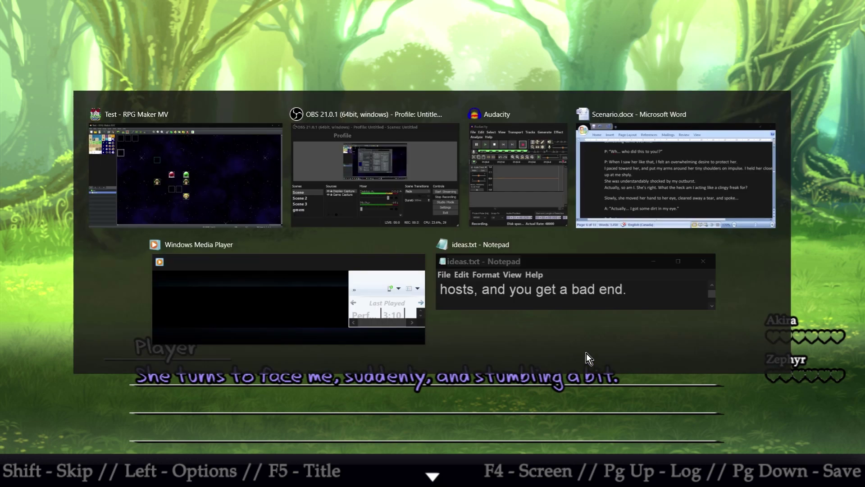
pyautogui.scroll(-6, 518, 241)
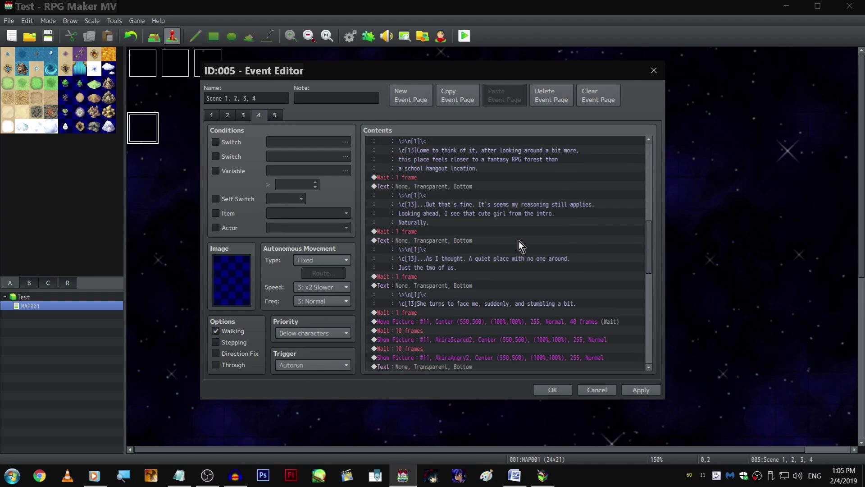
pyautogui.scroll(2, 498, 207)
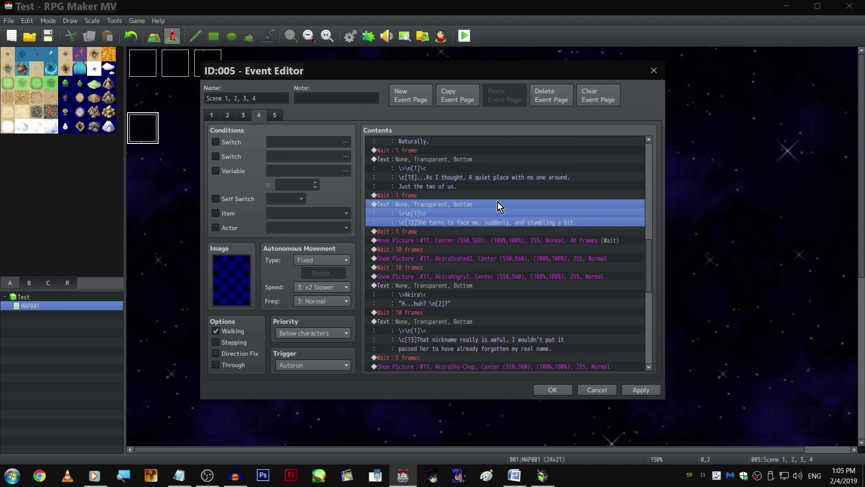
pyautogui.doubleClick(497, 204)
pyautogui.doubleClick(563, 230)
pyautogui.press('BackSpace')
pyautogui.click(569, 297)
pyautogui.hotkey('alt', 'Tab')
pyautogui.click(567, 293)
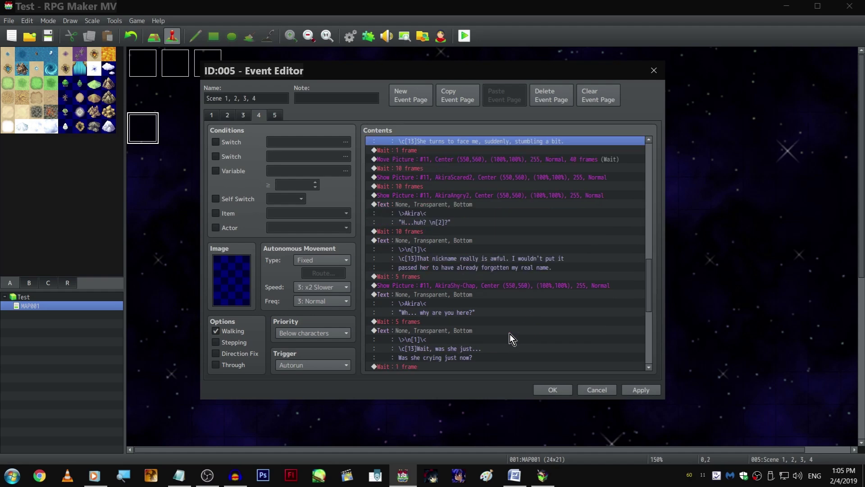
# - Set the wait between the Move Picture command and the AkiraScared2 picture to 20 frames
pyautogui.scroll(-5, 499, 287)
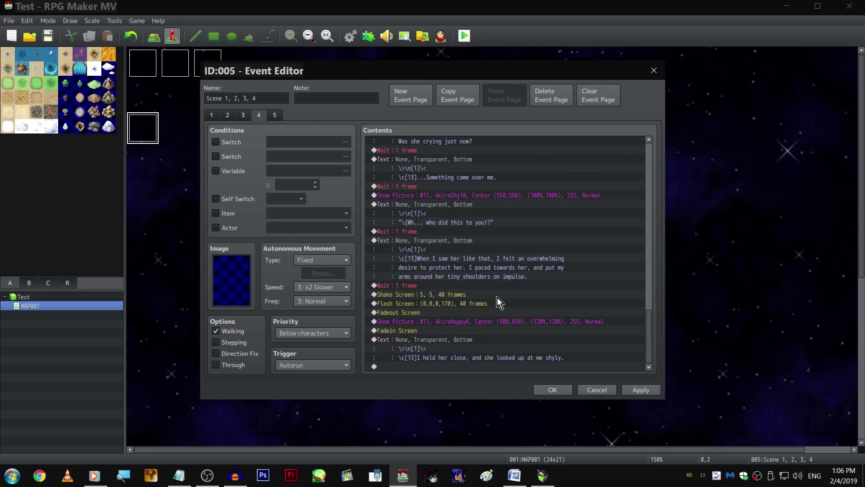
pyautogui.scroll(12, 499, 284)
pyautogui.doubleClick(458, 268)
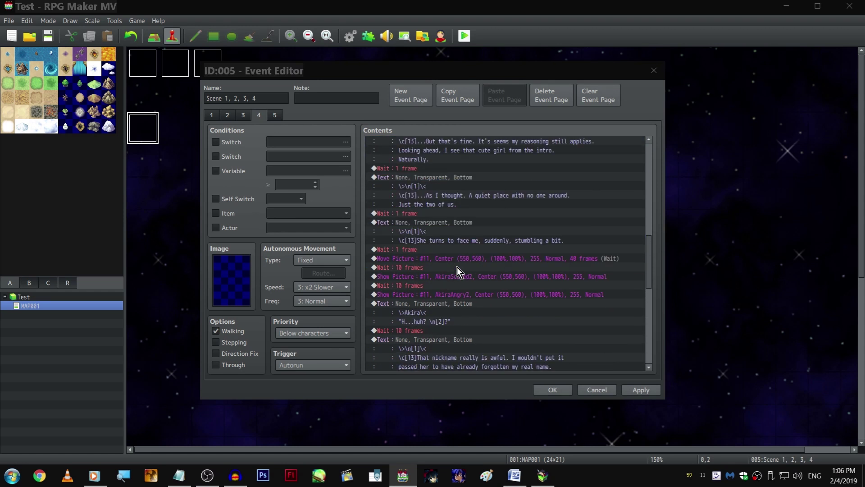
pyautogui.write('20')
pyautogui.press('Return')
# - Try a 20-frame wait before the AkiraAngry2 picture and set it back to 10 frames
pyautogui.doubleClick(450, 285)
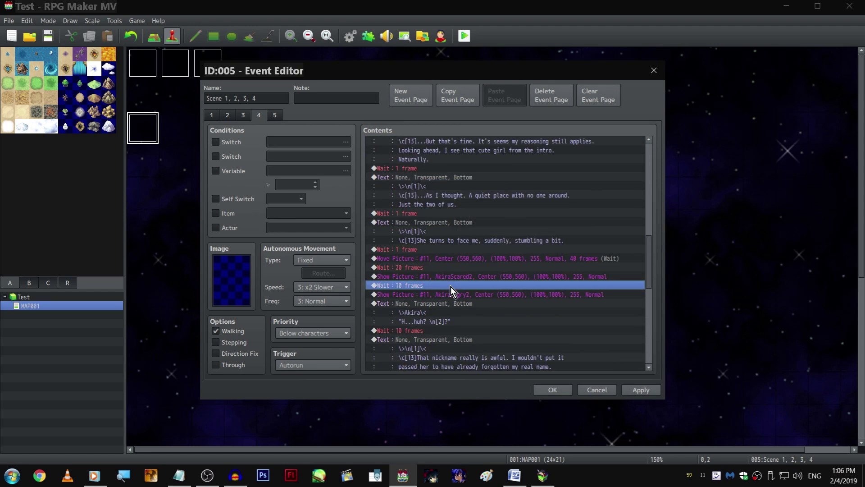
pyautogui.write('20')
pyautogui.press('Return')
pyautogui.doubleClick(463, 283)
pyautogui.write('10')
pyautogui.press('Return')
# - Set the wait just before the AkiraScared2 picture to 25 frames
pyautogui.doubleClick(445, 267)
pyautogui.write('15')
pyautogui.press('BackSpace')
pyautogui.press('BackSpace')
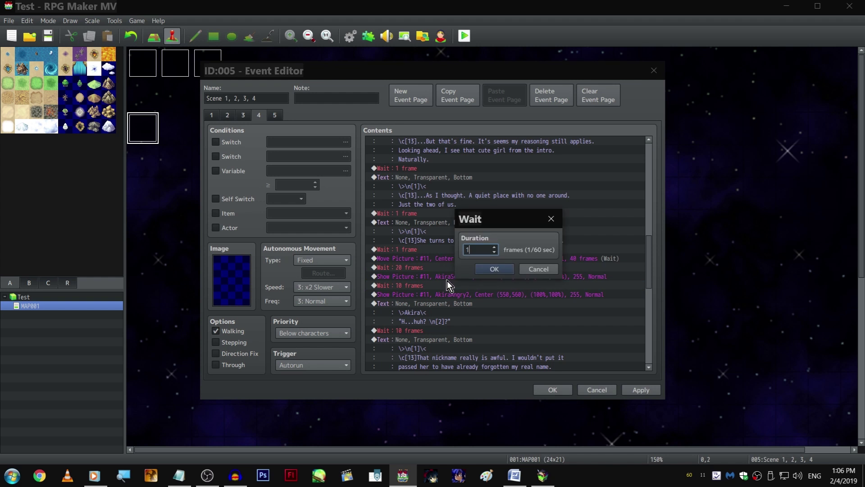
pyautogui.write('25')
pyautogui.press('Return')
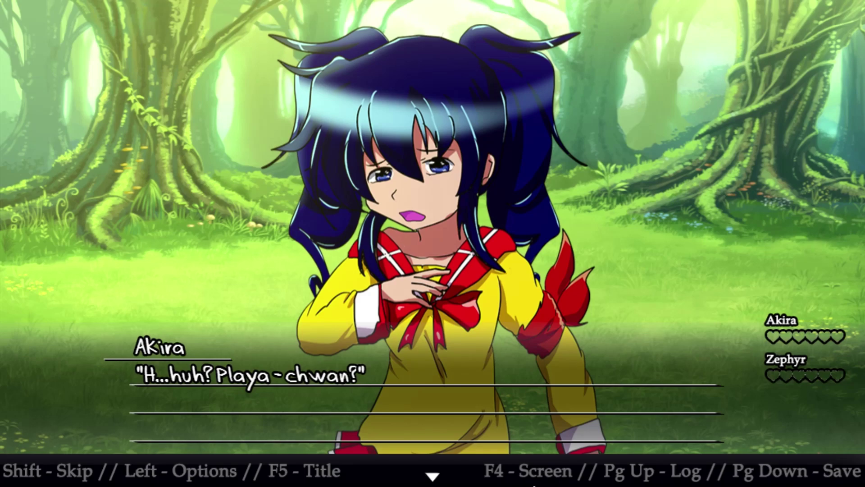
# - Playtest Akira's dialogue from "H...huh?" through the shoulder-embrace narration to the "I held her close" line
pyautogui.click(543, 412)
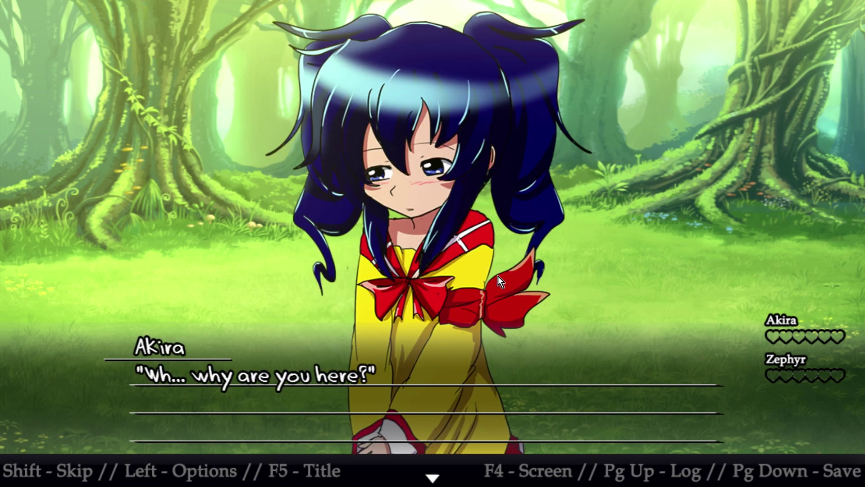
pyautogui.click(498, 276)
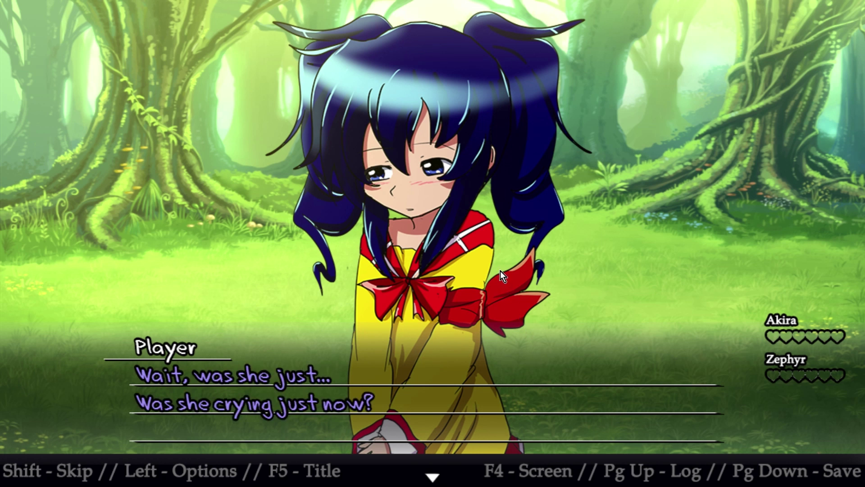
pyautogui.click(287, 415)
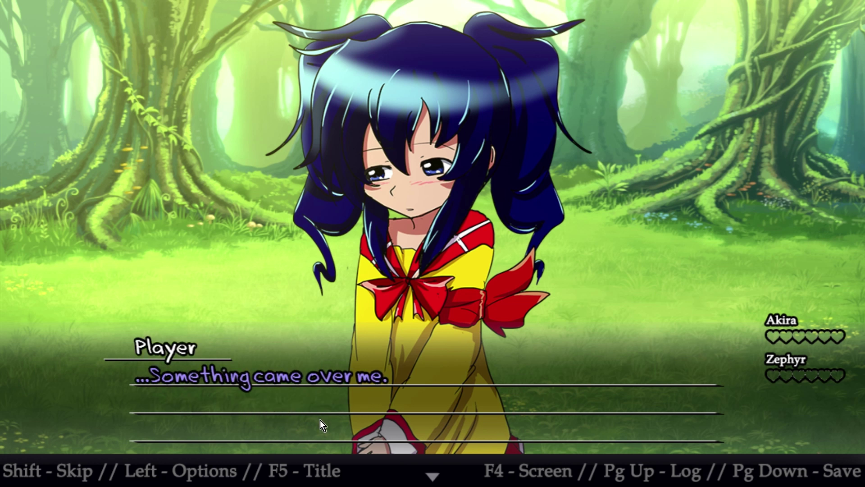
pyautogui.click(428, 437)
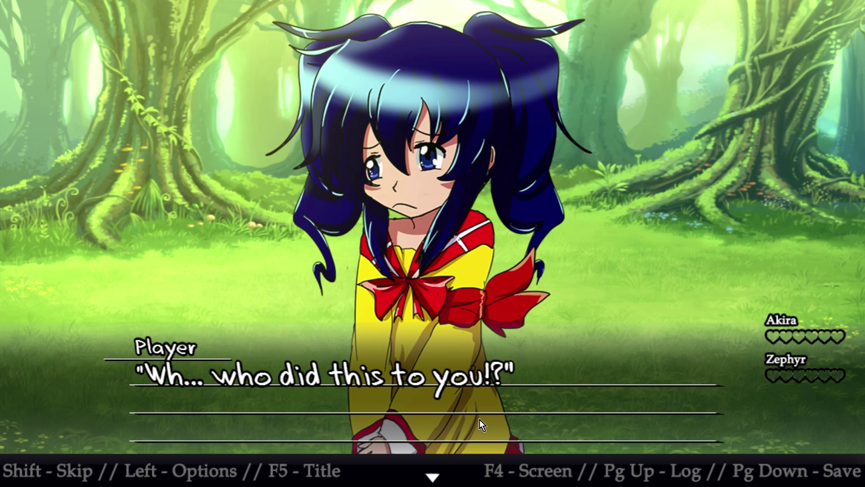
pyautogui.click(509, 264)
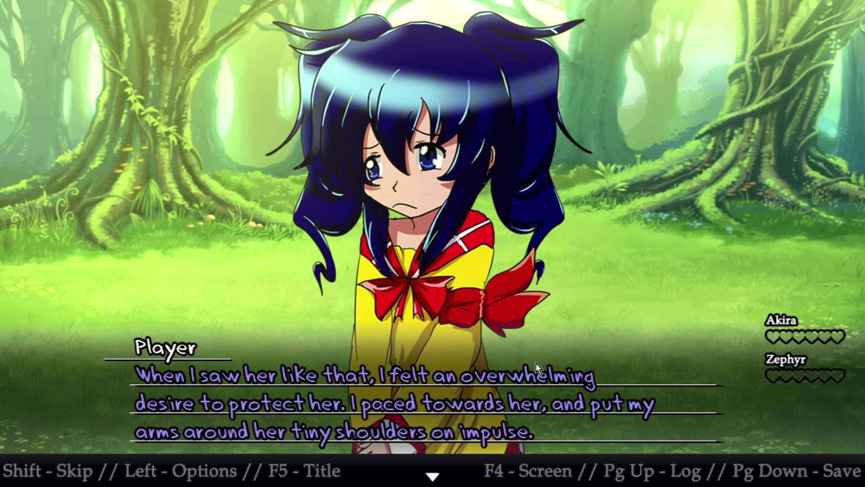
pyautogui.click(525, 271)
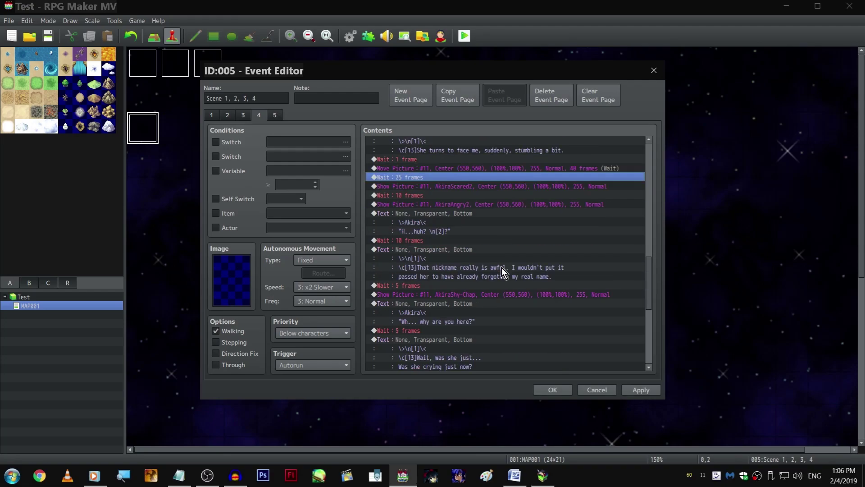
# - Set the AkiraHappy6 picture's width and height scale to 150 % in the event editor, comparing its framing with the running game
pyautogui.scroll(-5, 500, 265)
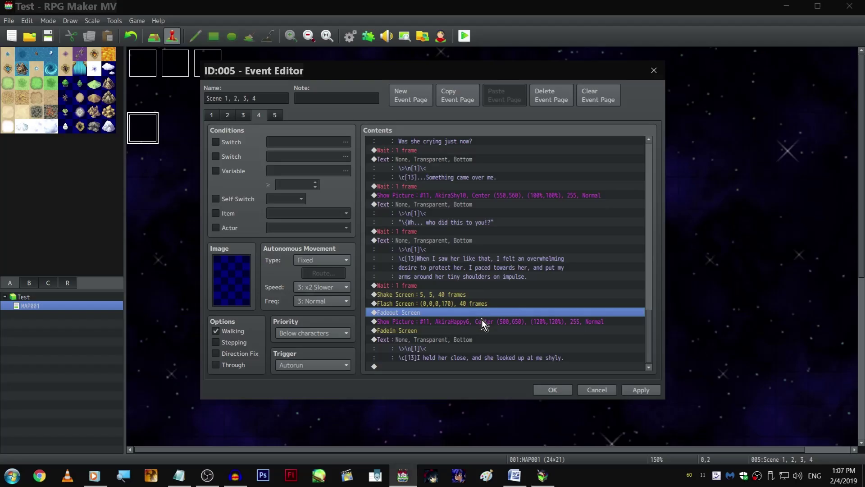
pyautogui.doubleClick(482, 321)
pyautogui.doubleClick(588, 232)
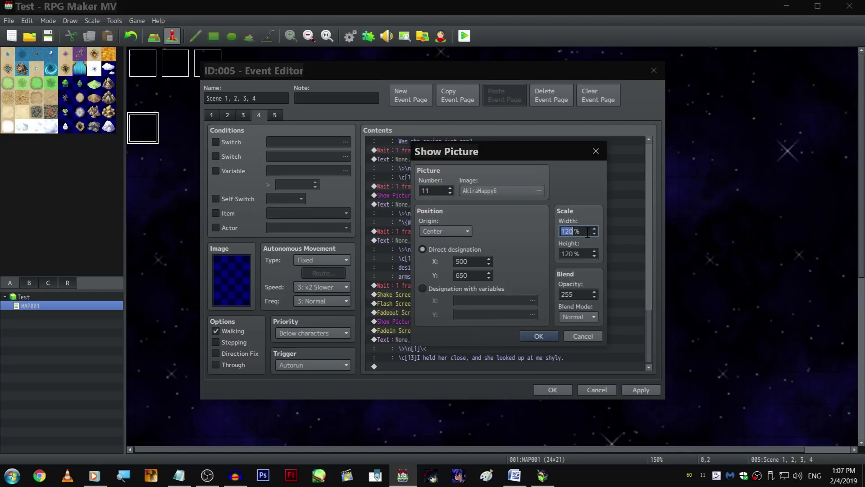
pyautogui.hotkey('alt', 'Tab')
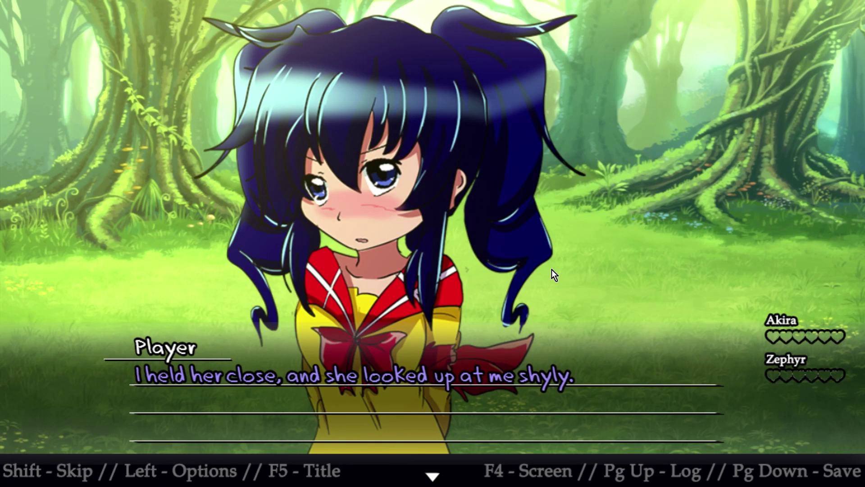
pyautogui.hotkey('alt', 'Tab')
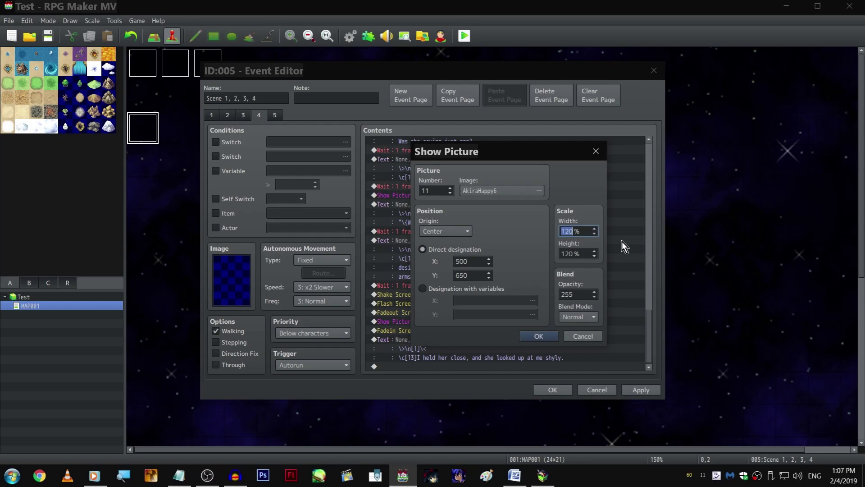
pyautogui.write('150')
pyautogui.press('Tab')
pyautogui.write('150')
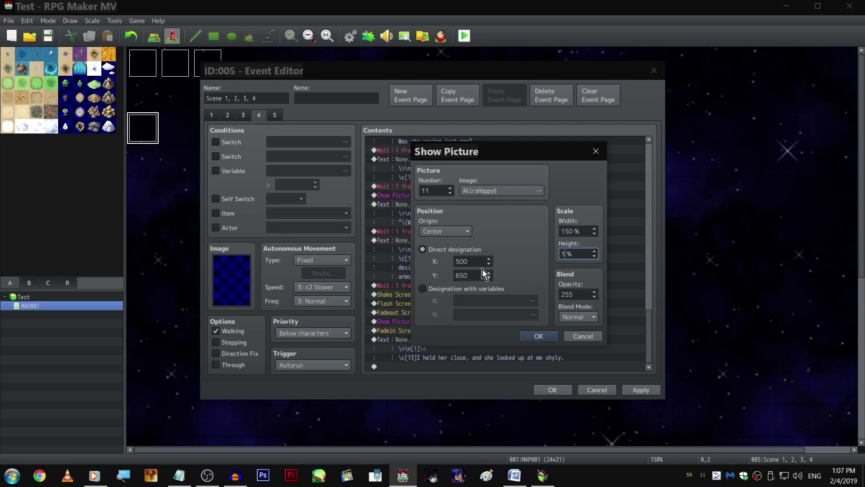
pyautogui.hotkey('alt', 'Tab')
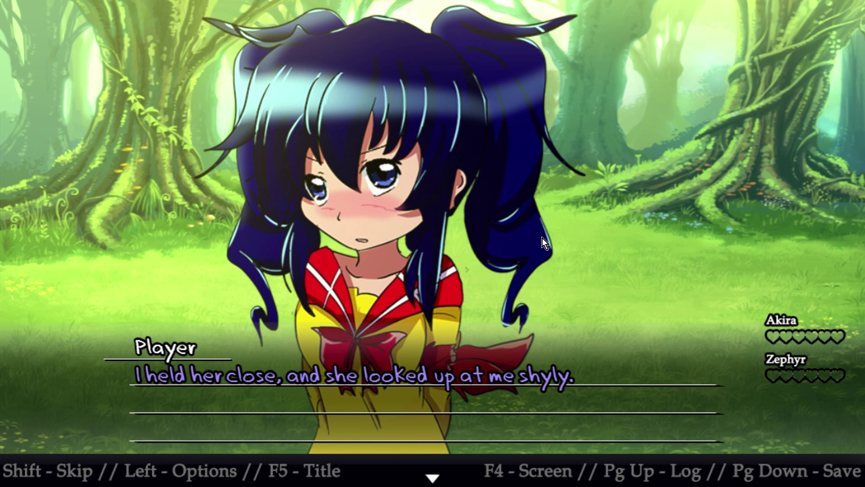
pyautogui.hotkey('alt', 'Tab')
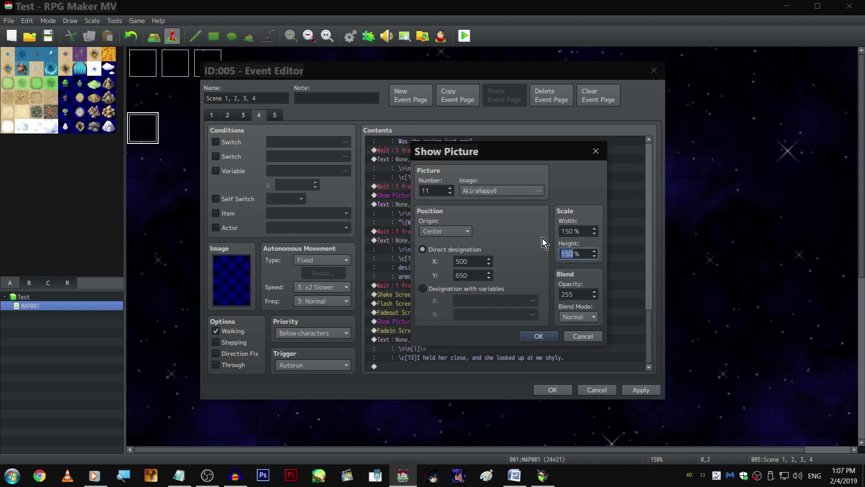
# - Set the AkiraHappy6 picture's X position to 550 and accept its settings
pyautogui.doubleClick(478, 261)
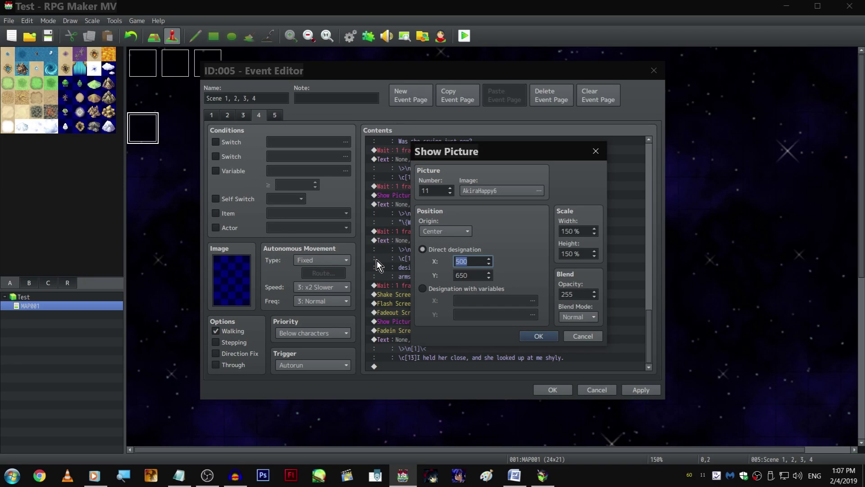
pyautogui.write('550')
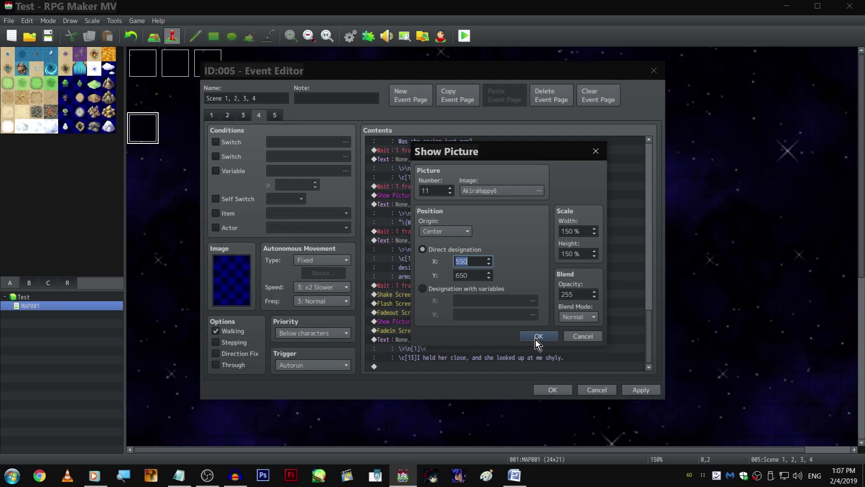
pyautogui.click(536, 337)
# - Insert a Jump to Label command for the label cats at the very start of event page 4
pyautogui.click(491, 295)
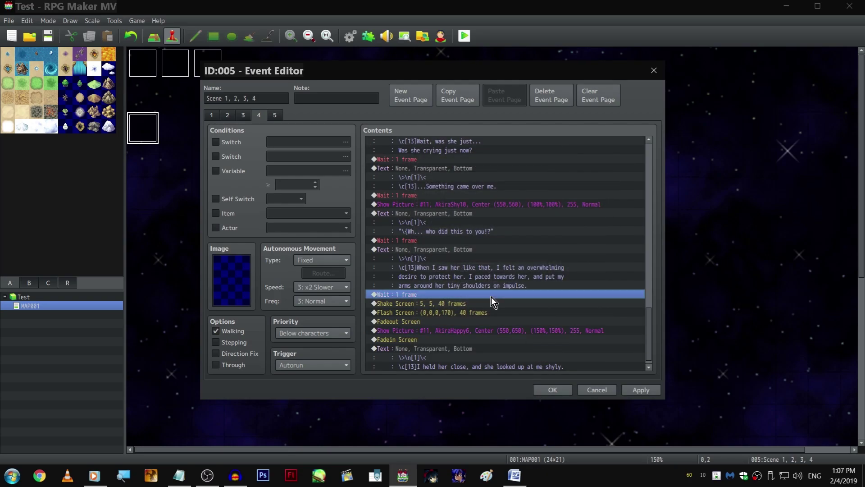
pyautogui.press('Home')
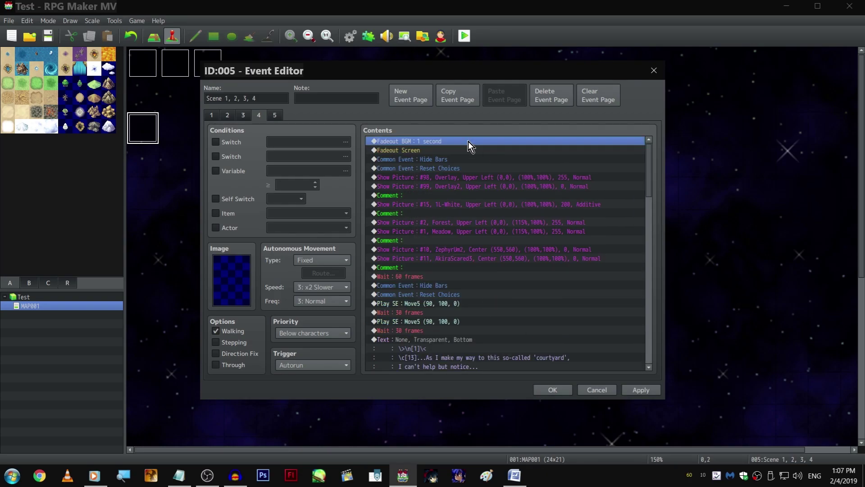
pyautogui.press('Insert')
pyautogui.click(407, 120)
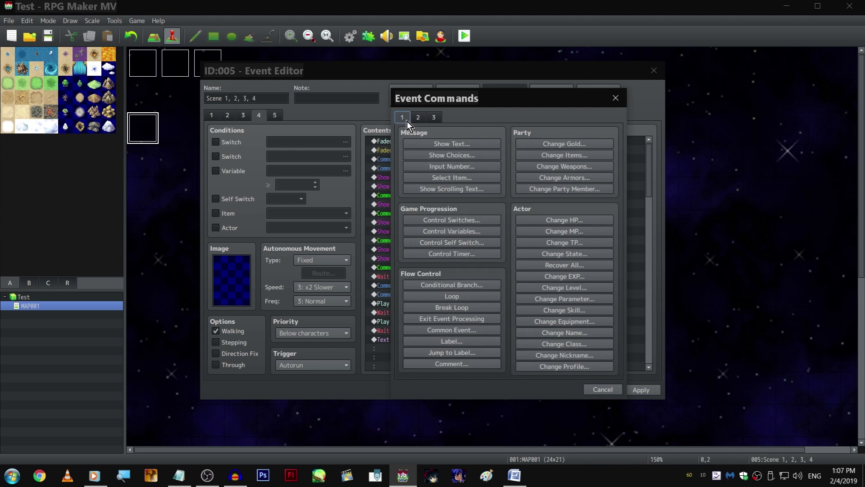
pyautogui.click(465, 351)
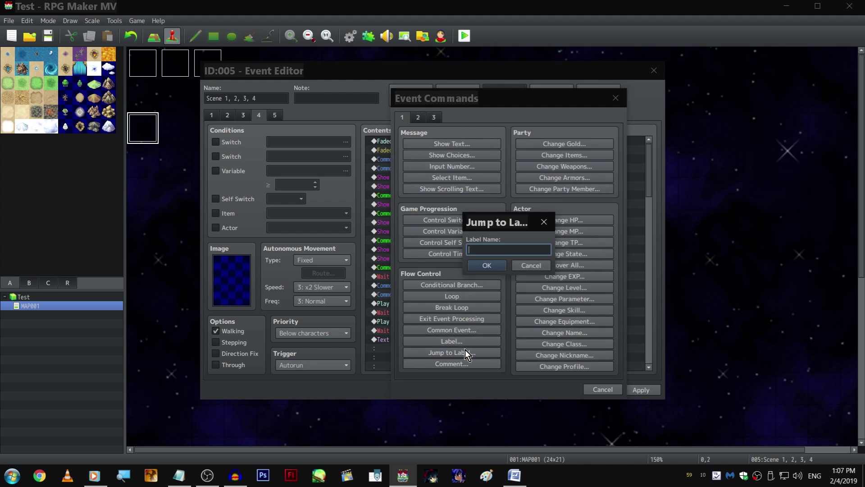
pyautogui.write('asd')
pyautogui.press('Return')
# - Add a label named cats directly before the Shake Screen command near the end of page 4
pyautogui.press('End')
pyautogui.click(456, 358)
pyautogui.press('Up')
pyautogui.press('Up')
pyautogui.press('Up')
pyautogui.press('Up')
pyautogui.press('Up')
pyautogui.press('Up')
pyautogui.press('Insert')
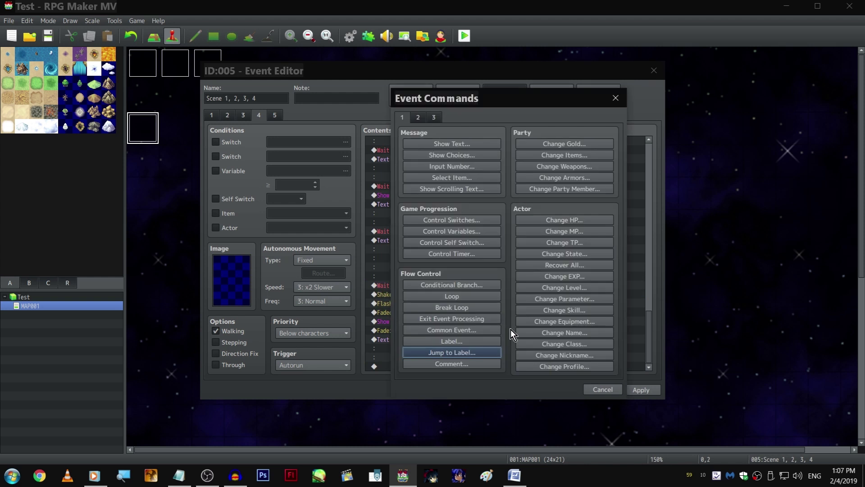
pyautogui.click(488, 340)
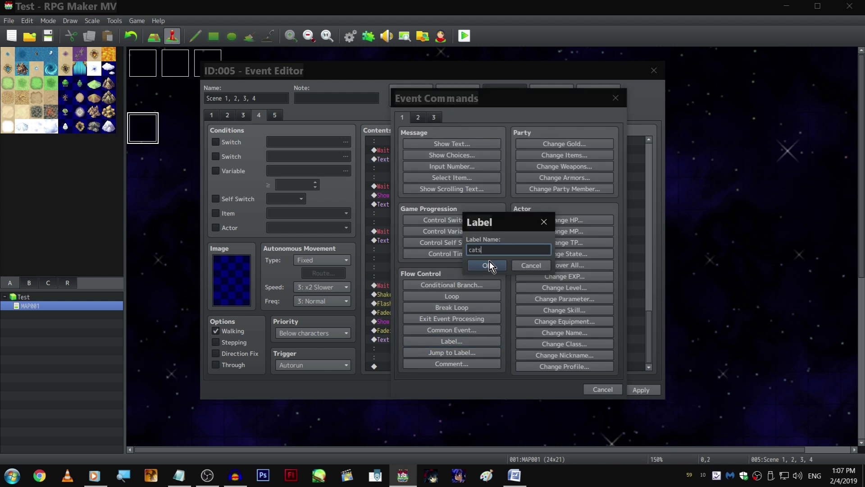
pyautogui.click(489, 264)
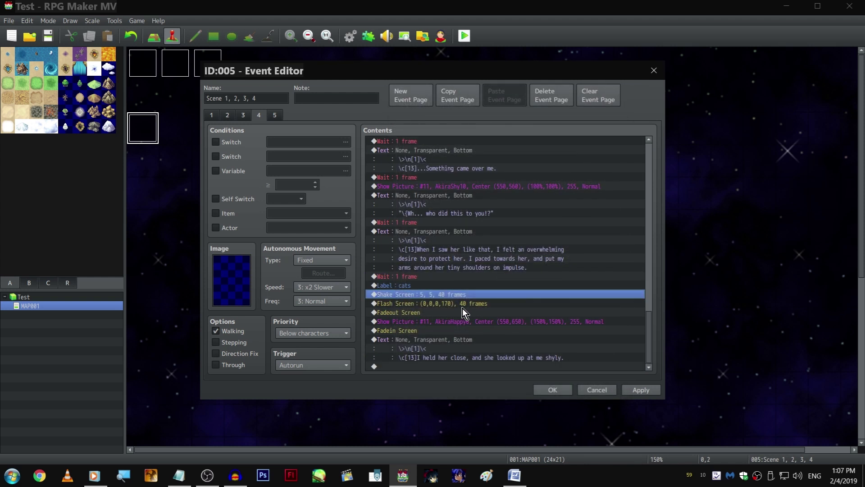
pyautogui.doubleClick(430, 310)
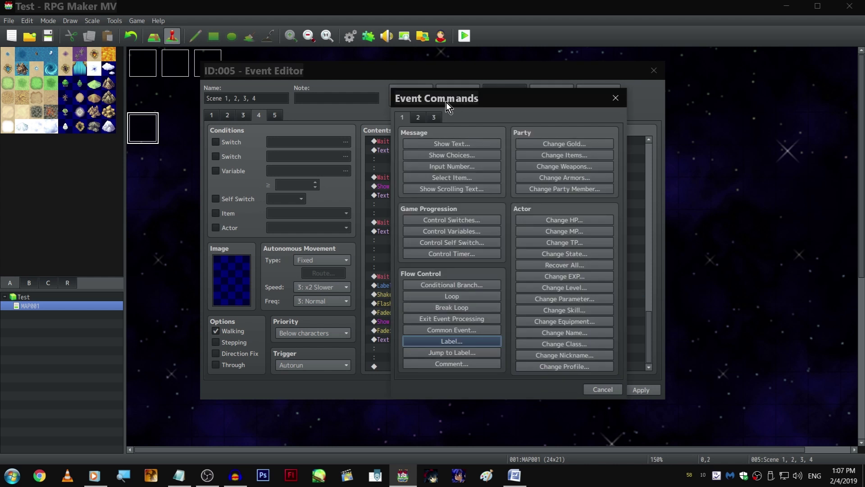
pyautogui.click(419, 118)
pyautogui.click(575, 344)
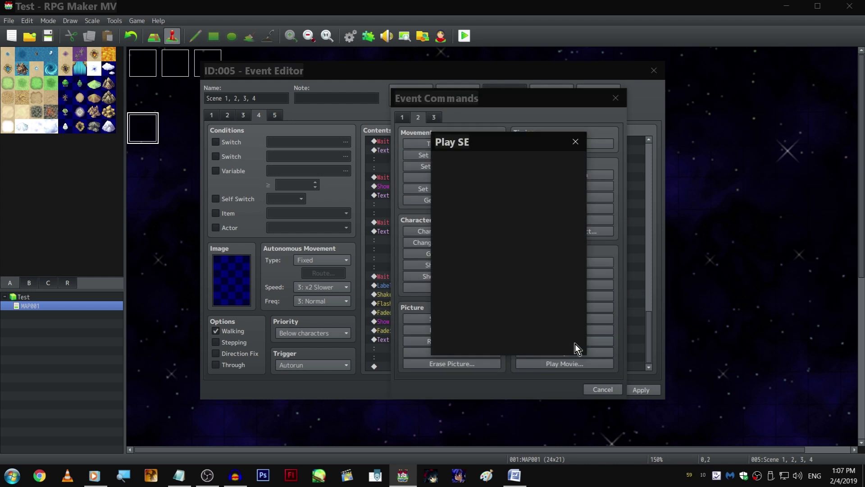
pyautogui.click(489, 169)
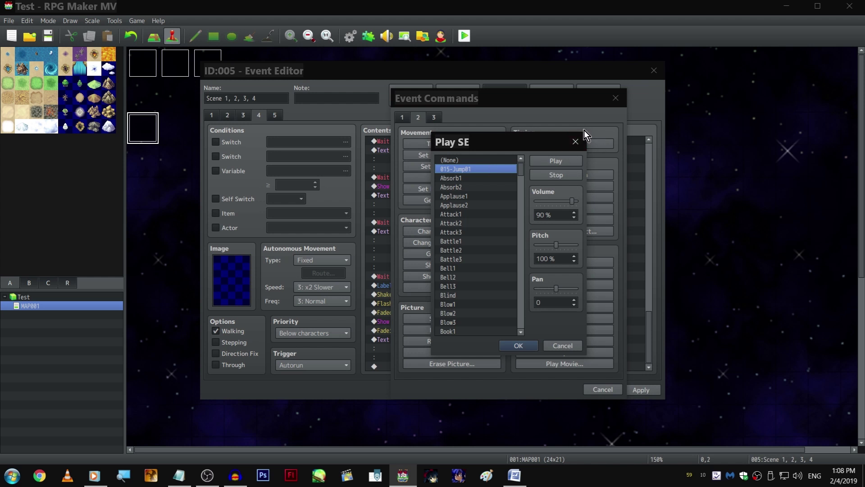
pyautogui.click(576, 141)
pyautogui.click(615, 98)
# - Accept the event changes, save the project and playtest the "I held her close" line through the label jump
pyautogui.click(550, 386)
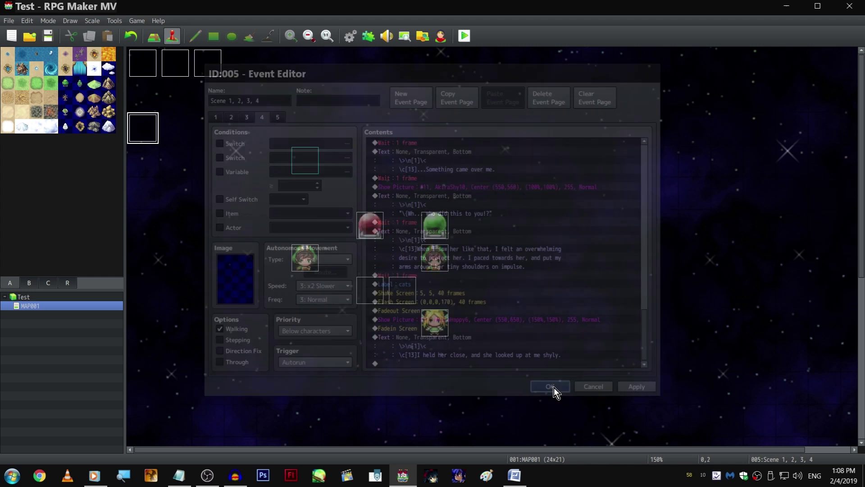
pyautogui.click(48, 36)
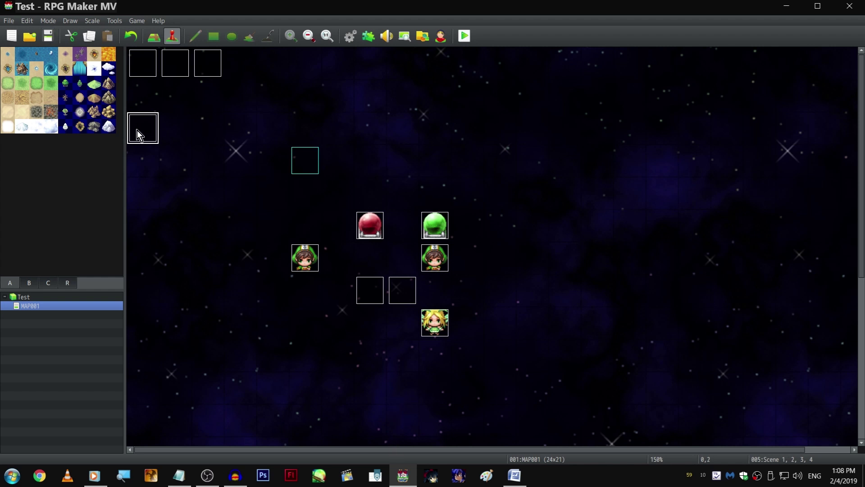
pyautogui.click(465, 36)
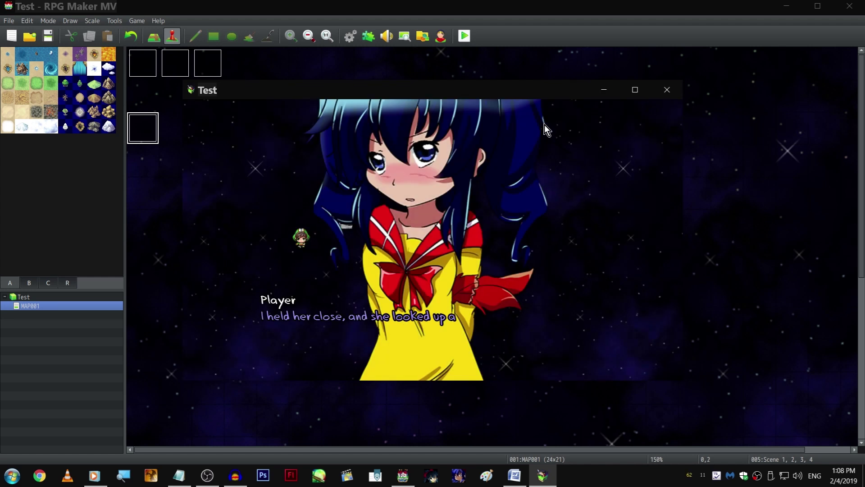
# - Set the AkiraHappy6 picture's Y position to 700, comparing its framing with the running game before closing that game
pyautogui.click(490, 3)
pyautogui.doubleClick(145, 128)
pyautogui.click(257, 114)
pyautogui.click(631, 304)
pyautogui.press('End')
pyautogui.scroll(3, 545, 299)
pyautogui.scroll(-3, 537, 325)
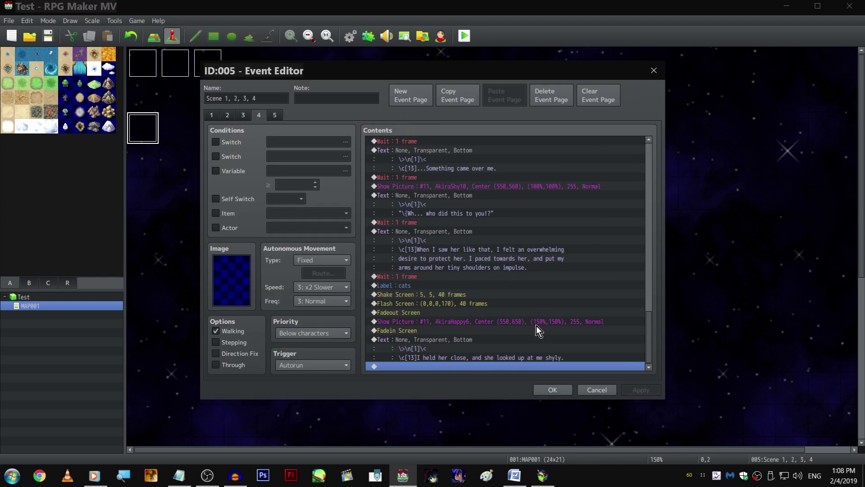
pyautogui.doubleClick(536, 321)
pyautogui.hotkey('alt', 'Tab')
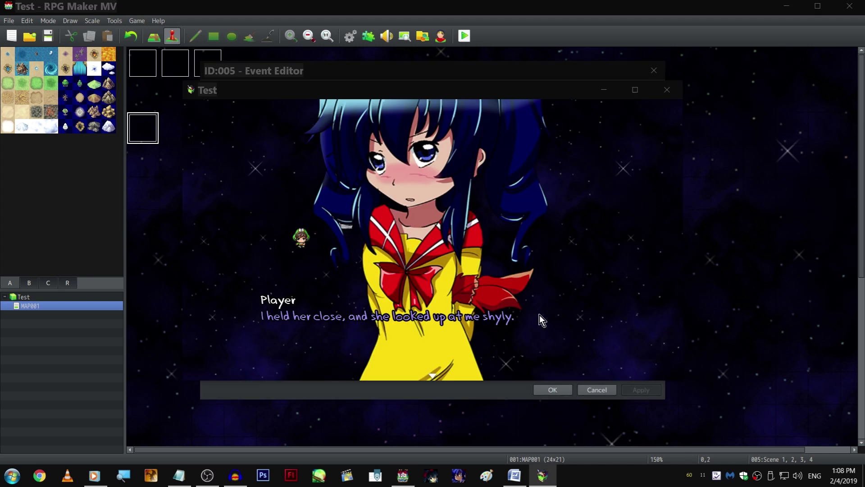
pyautogui.hotkey('alt', 'Tab')
pyautogui.hotkey('alt', 'Tab')
pyautogui.doubleClick(472, 275)
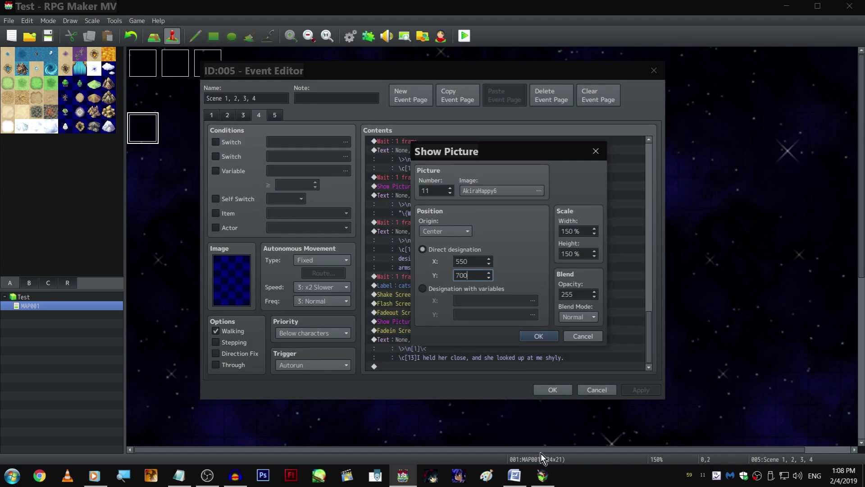
pyautogui.rightClick(542, 473)
pyautogui.click(554, 453)
pyautogui.click(542, 338)
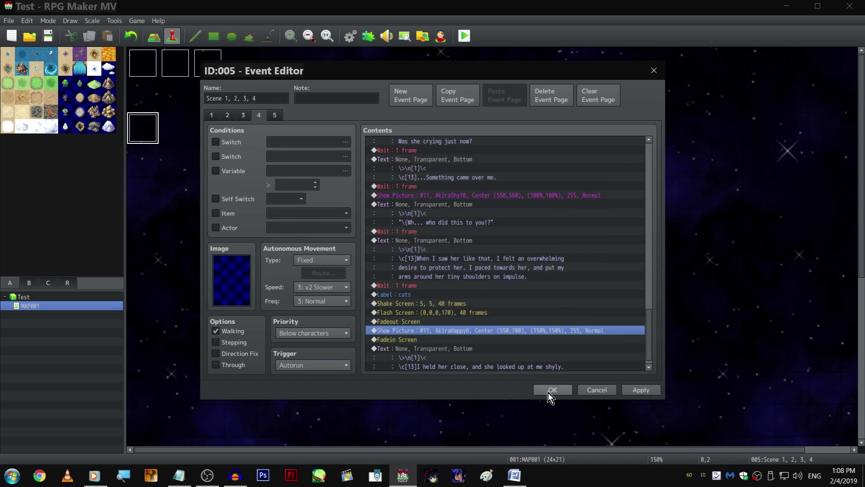
# - Accept the event changes and playtest the AkiraHappy6 close-up at Y 700
pyautogui.click(552, 389)
pyautogui.click(468, 68)
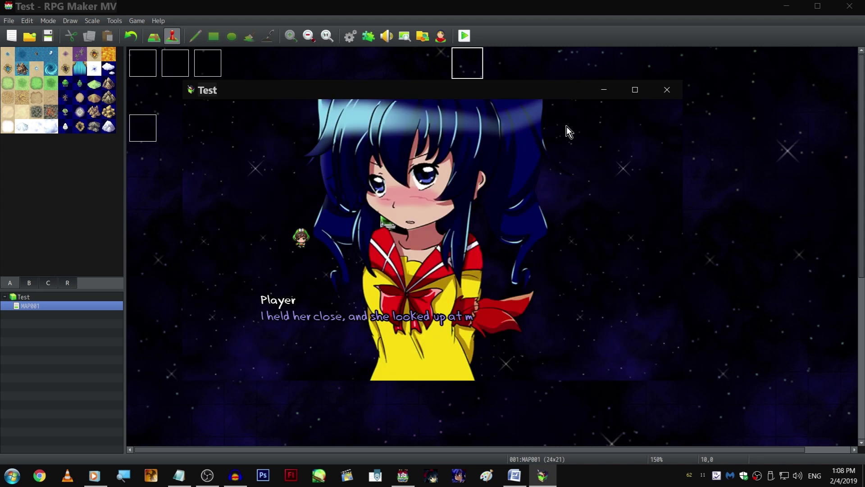
pyautogui.click(534, 3)
pyautogui.doubleClick(472, 66)
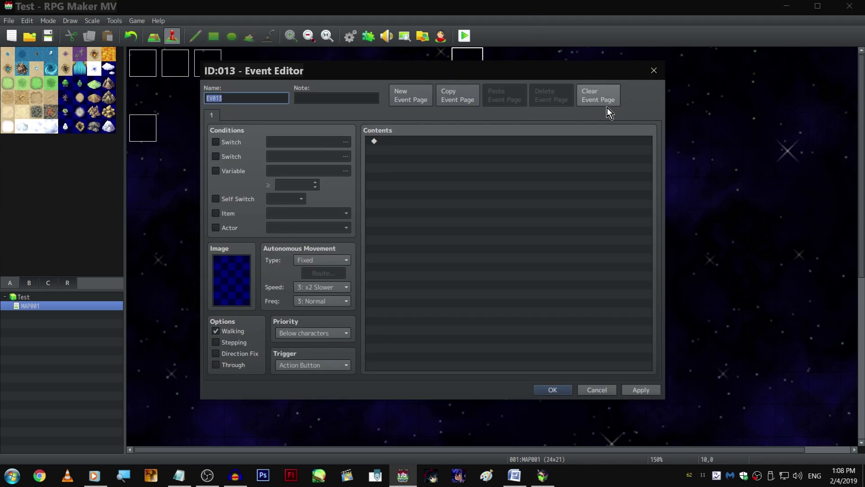
pyautogui.press('Escape')
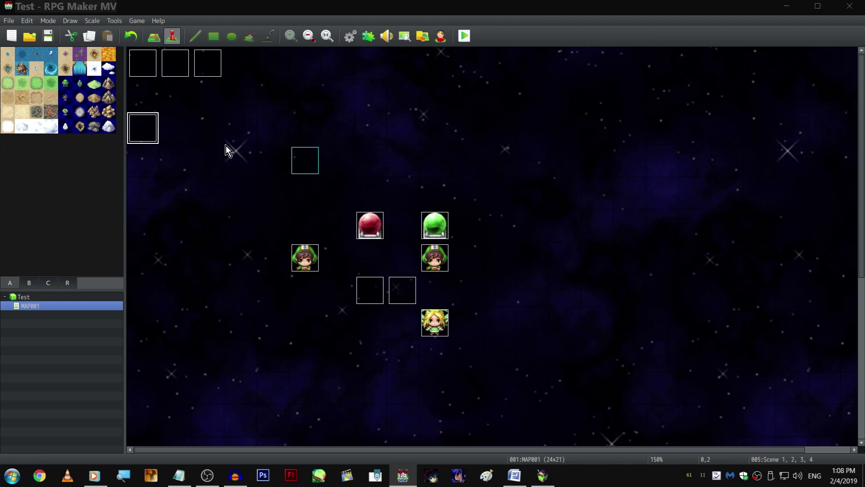
# - Set the AkiraHappy6 picture's Y position to 730 on event page 4 and close the running game
pyautogui.doubleClick(131, 131)
pyautogui.click(258, 116)
pyautogui.click(435, 243)
pyautogui.press('End')
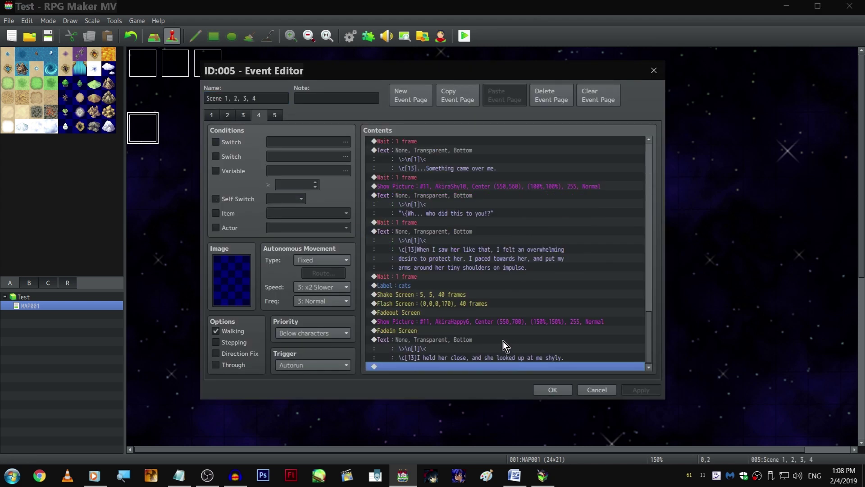
pyautogui.doubleClick(456, 320)
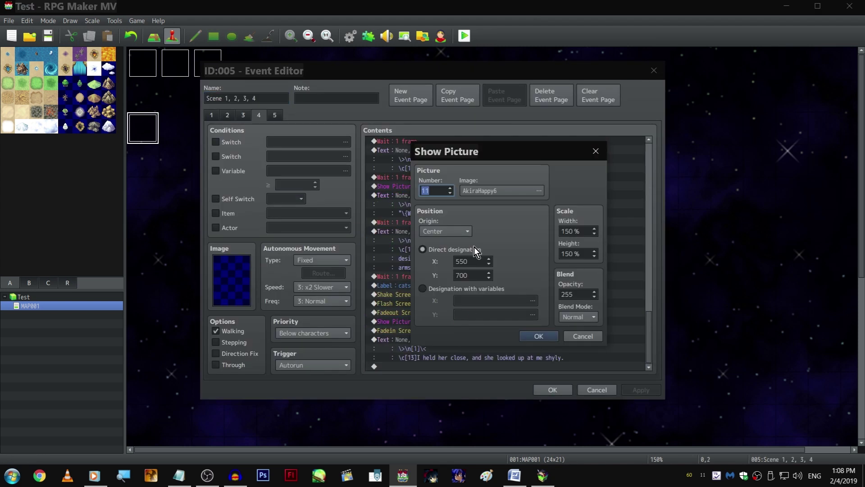
pyautogui.click(470, 261)
pyautogui.click(474, 274)
pyautogui.write('730')
pyautogui.click(538, 336)
pyautogui.rightClick(547, 475)
pyautogui.click(548, 450)
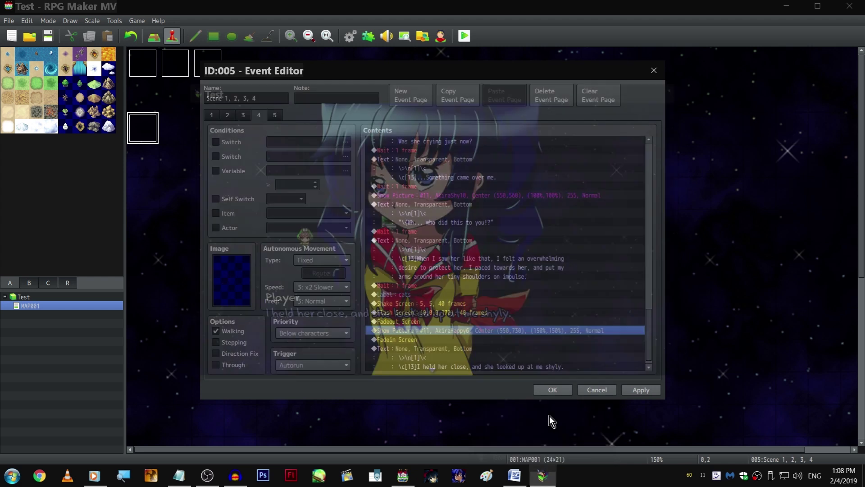
# - Accept the event changes and playtest the AkiraHappy6 close-up at Y 730, viewing it in full screen
pyautogui.click(550, 390)
pyautogui.click(464, 41)
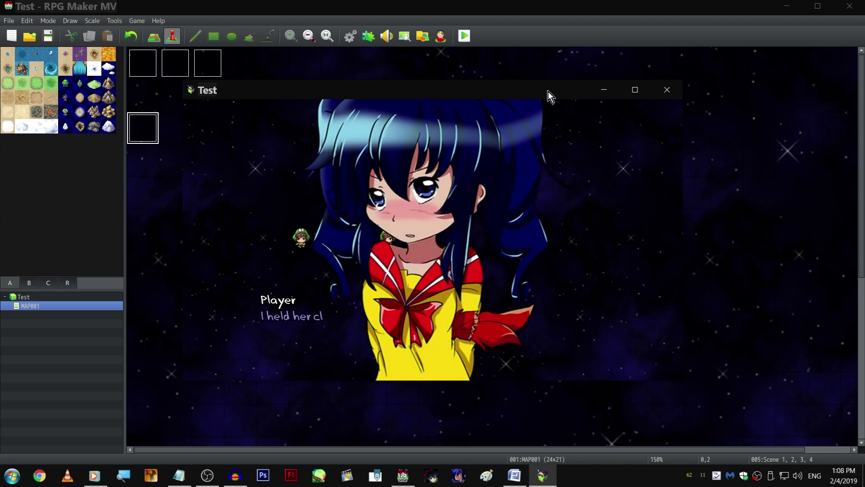
pyautogui.press('F4')
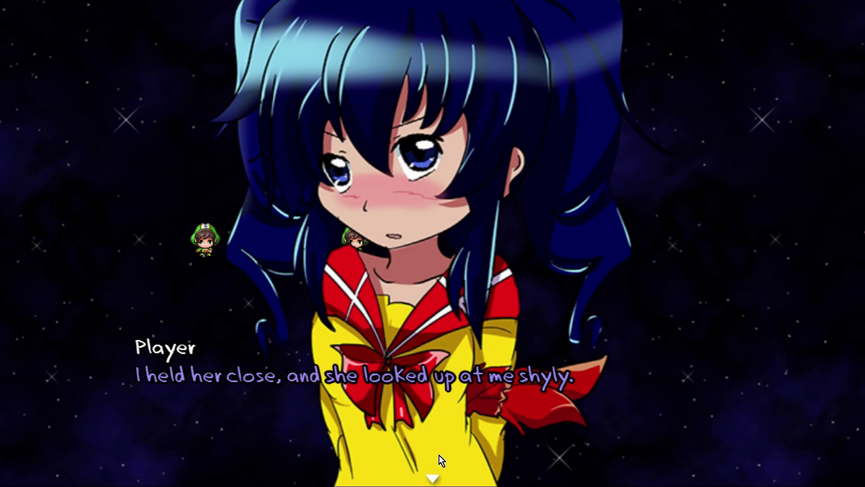
pyautogui.hotkey('alt', 'F4')
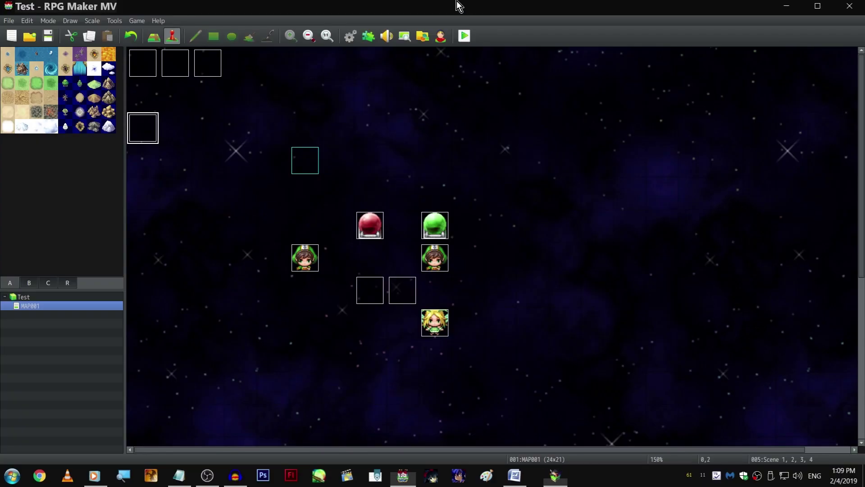
# - Set the AkiraHappy6 picture's Y position to 760 on event page 4 and close the running game
pyautogui.press('Return')
pyautogui.click(259, 115)
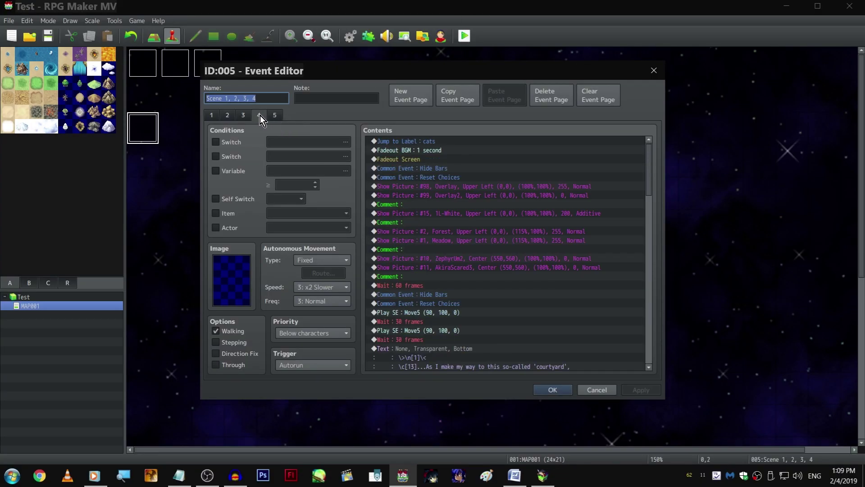
pyautogui.click(487, 267)
pyautogui.press('End')
pyautogui.doubleClick(474, 321)
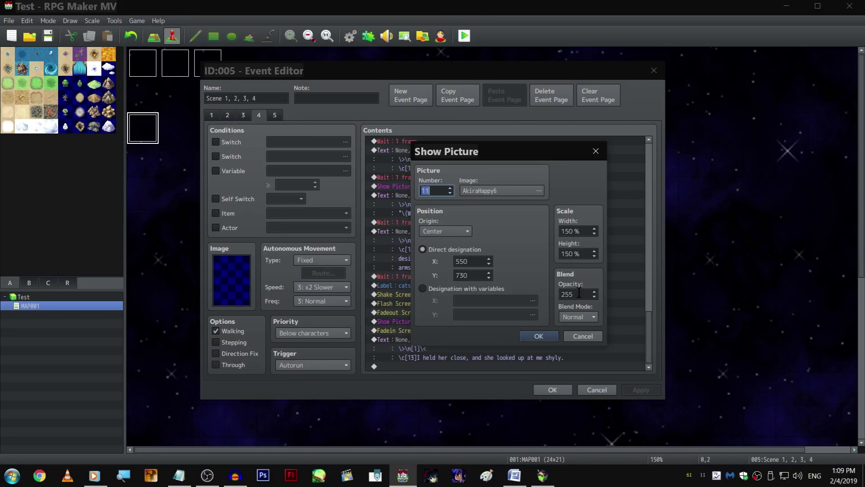
pyautogui.doubleClick(477, 276)
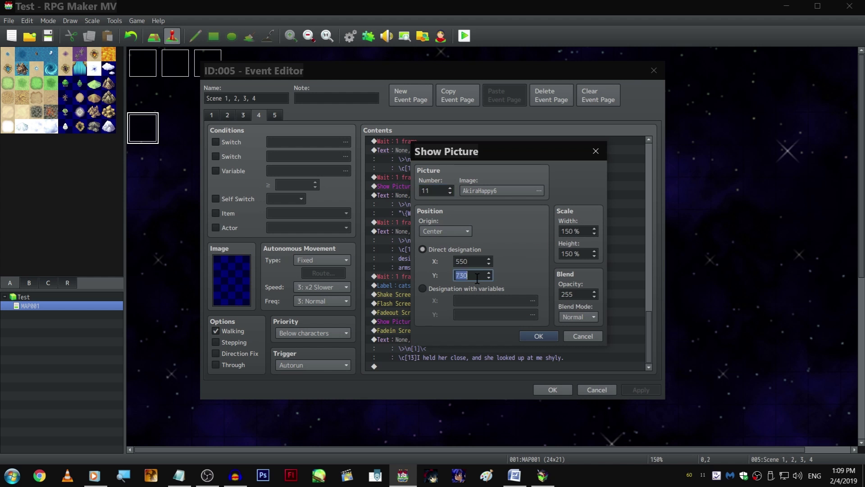
pyautogui.write('760')
pyautogui.click(540, 337)
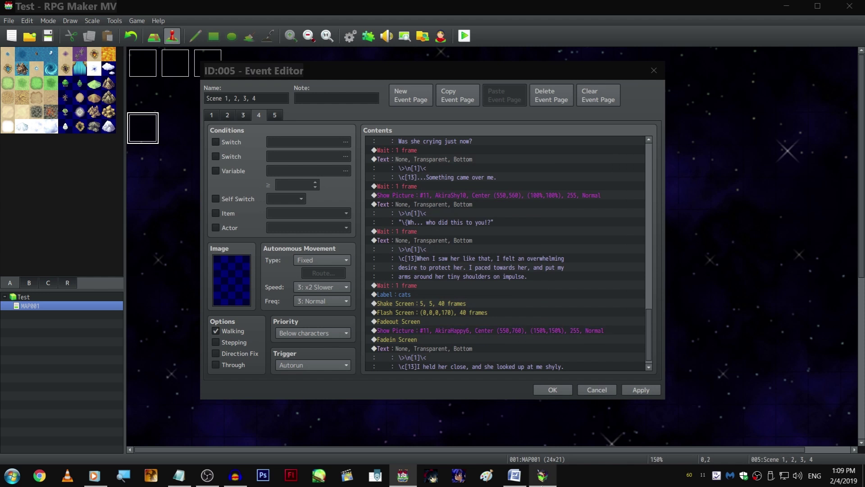
pyautogui.rightClick(543, 475)
pyautogui.click(552, 455)
# - Accept the event, playtest the AkiraHappy6 close-up at Y 760 in full screen, and close the game
pyautogui.click(550, 389)
pyautogui.click(465, 35)
pyautogui.press('Return')
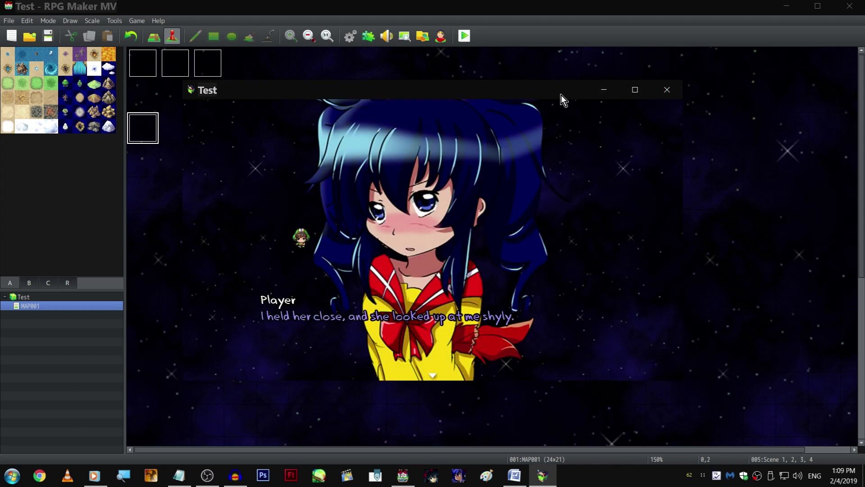
pyautogui.press('F4')
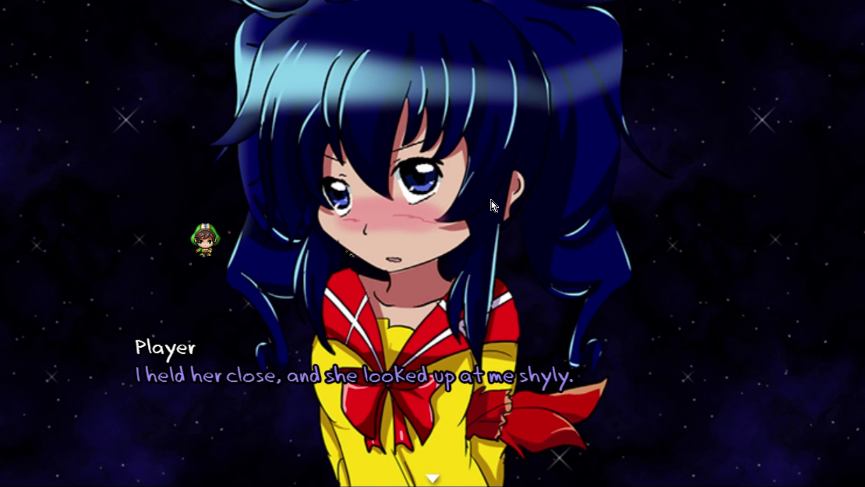
pyautogui.hotkey('alt', 'F4')
# - Open the project folder's js subfolder and load rpg_scenes.js in PSPad
pyautogui.click(136, 21)
pyautogui.click(139, 44)
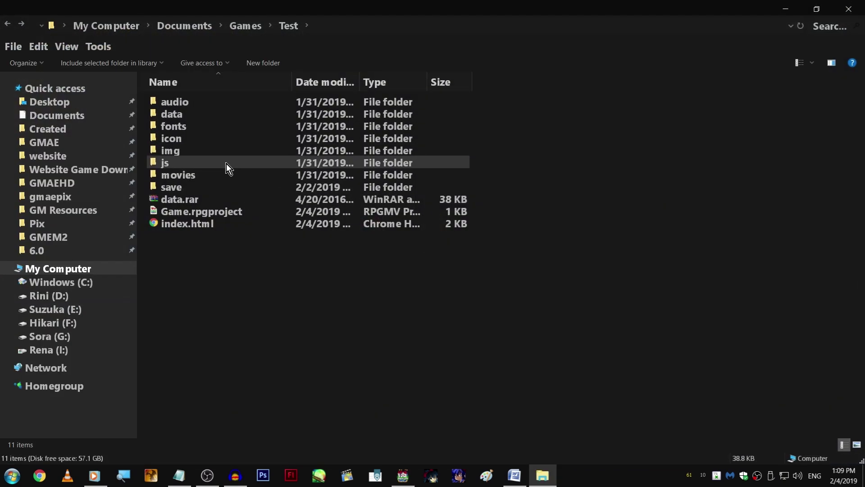
pyautogui.doubleClick(226, 163)
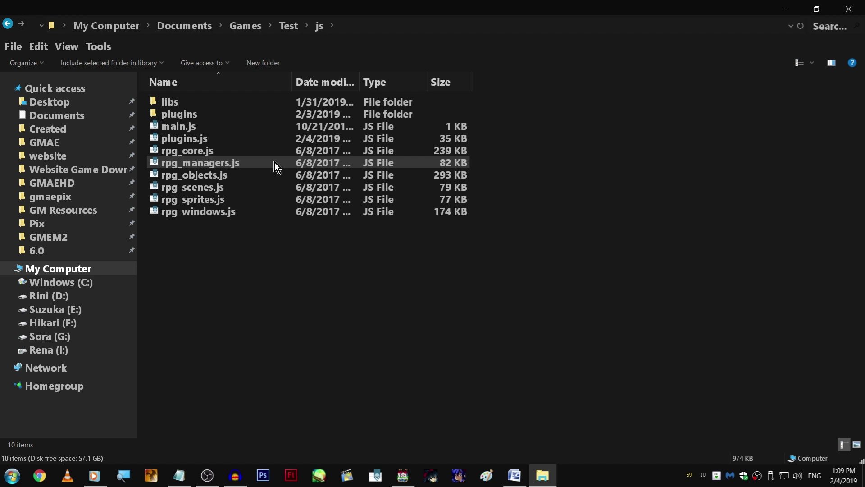
pyautogui.doubleClick(269, 190)
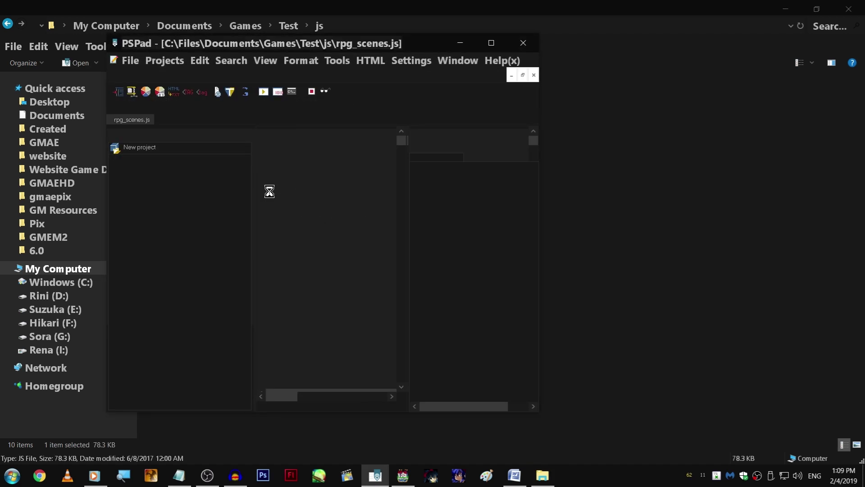
# - Maximize the code editor window and read through the Scene_Base and Scene_Boot functions in rpg_scenes.js
pyautogui.moveTo(372, 47); pyautogui.dragTo(431, 0)
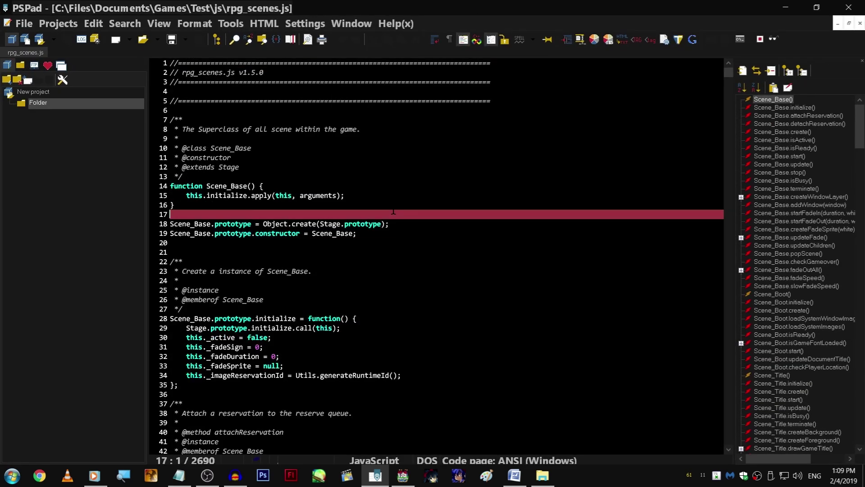
pyautogui.scroll(-15, 393, 211)
pyautogui.scroll(-19, 291, 252)
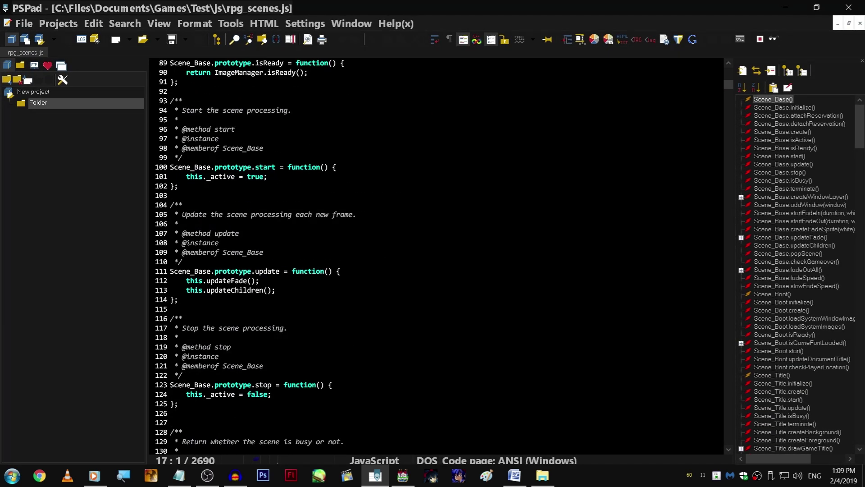
pyautogui.scroll(-5, 436, 256)
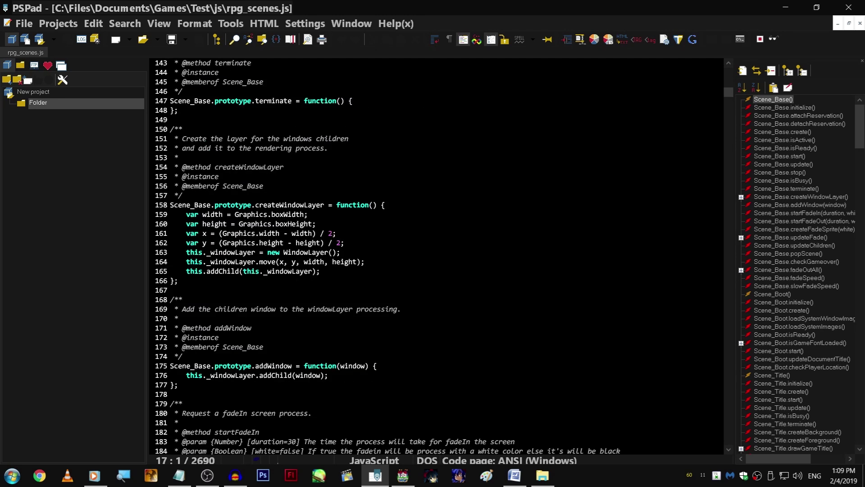
pyautogui.scroll(-20, 436, 256)
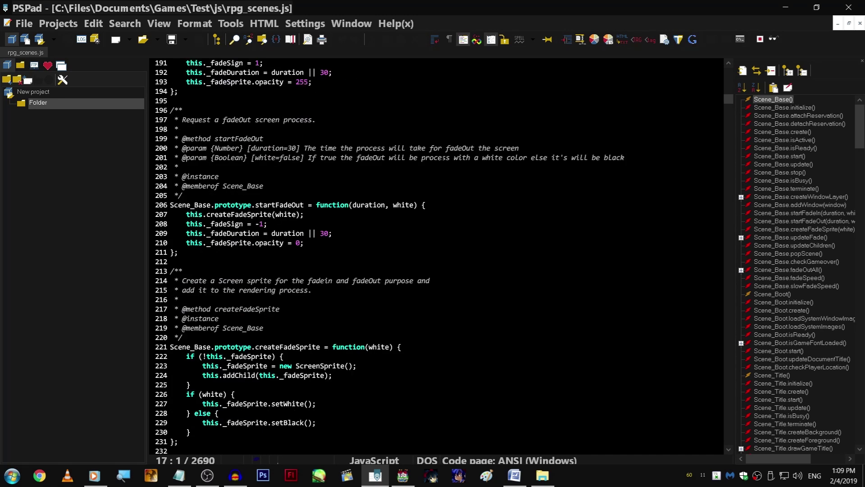
pyautogui.scroll(-20, 436, 256)
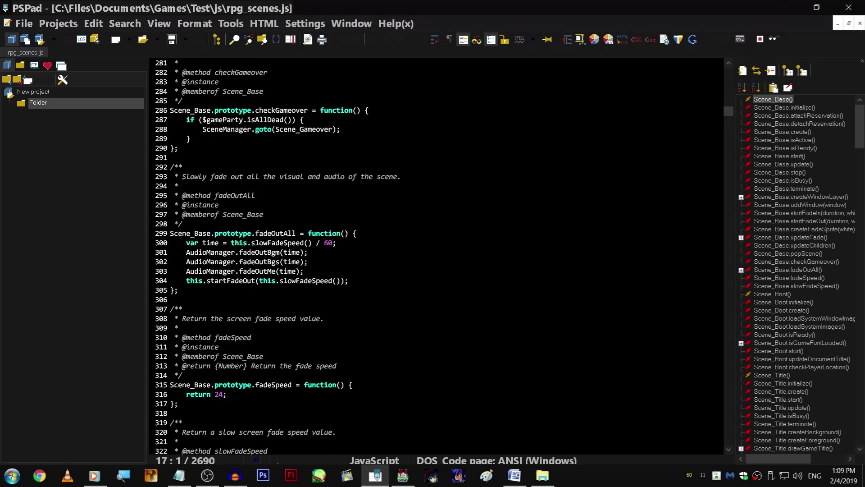
pyautogui.scroll(-12, 436, 256)
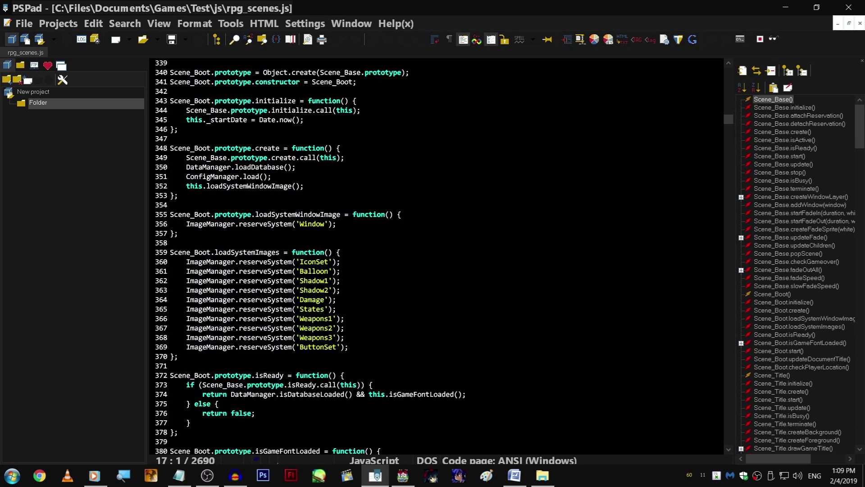
pyautogui.scroll(-14, 436, 256)
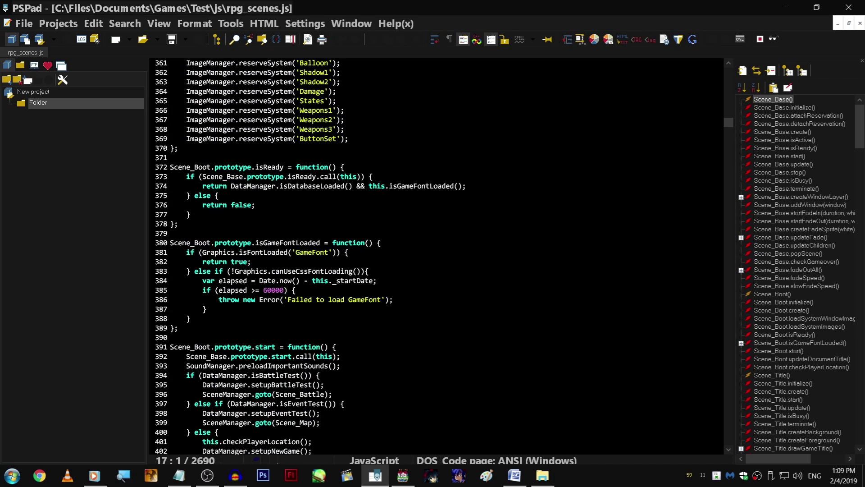
# - Search the entire scope of rpg_scenes.js for "picture" and list the matching lines
pyautogui.hotkey('ctrl', 'f')
pyautogui.write('picture')
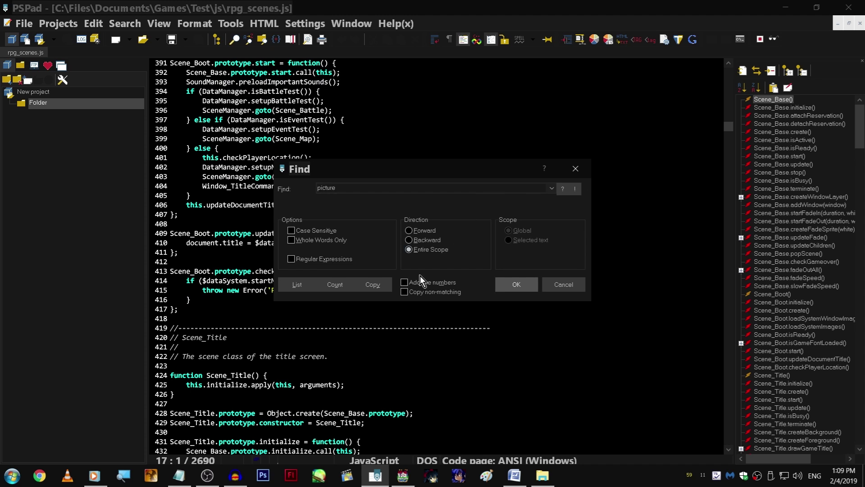
pyautogui.click(298, 283)
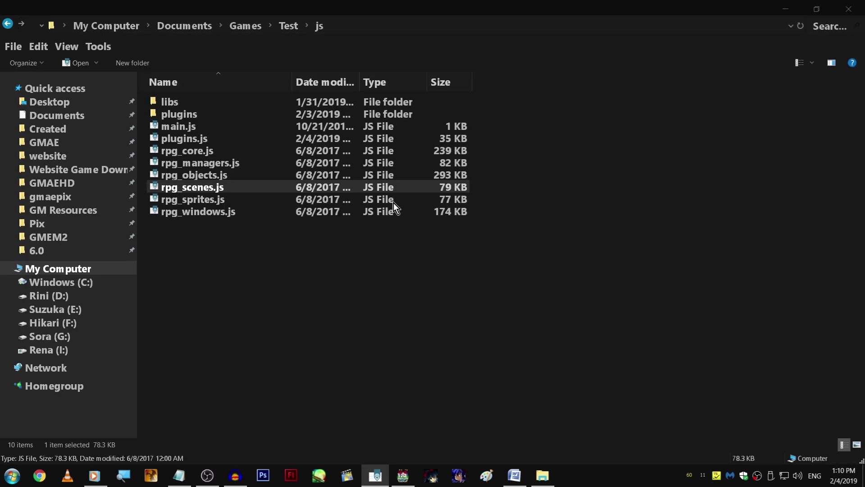
# - Open rpg_objects.js from the js folder and list every line in it that contains "picture"
pyautogui.doubleClick(218, 175)
pyautogui.hotkey('ctrl', 'Home')
pyautogui.hotkey('ctrl', 'f')
pyautogui.click(297, 283)
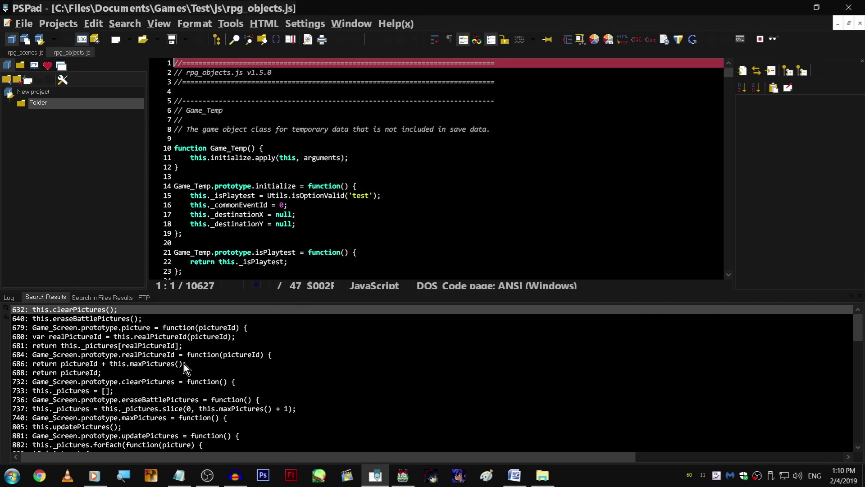
# - Go from the search results to the picture.show call in Game_Screen's showPicture function and examine the movePicture, rotatePicture and tintPicture functions below it
pyautogui.scroll(-1, 256, 351)
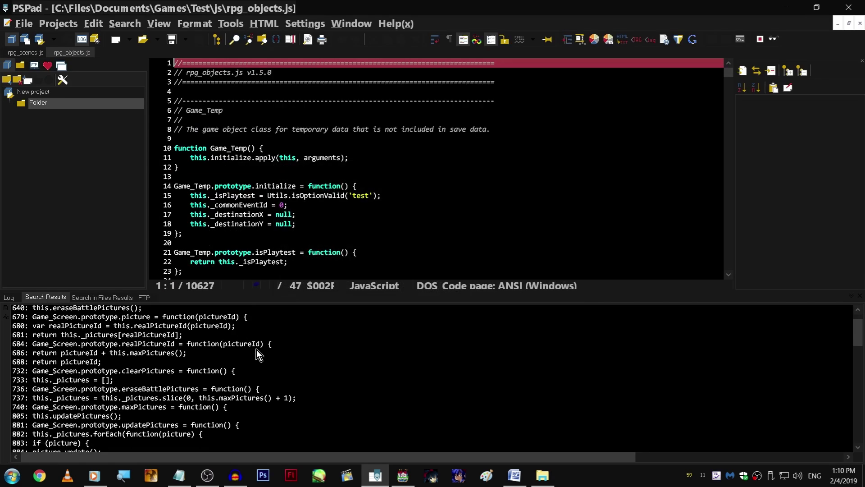
pyautogui.scroll(1, 338, 383)
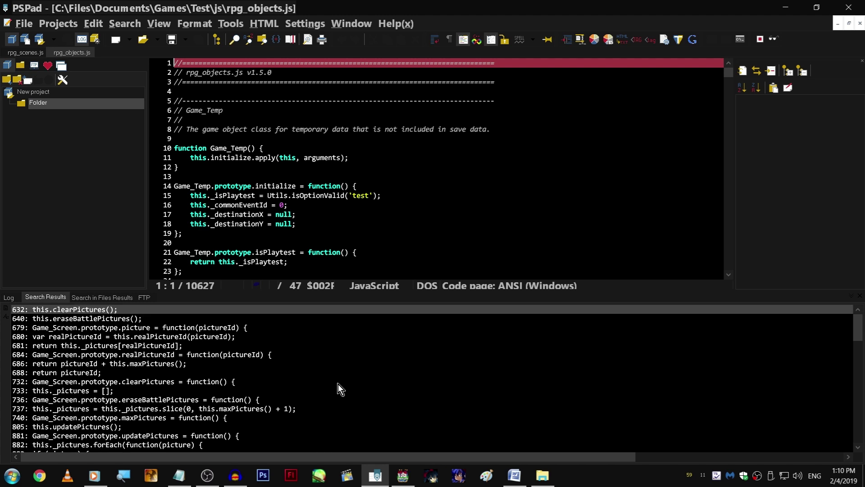
pyautogui.scroll(-1, 372, 410)
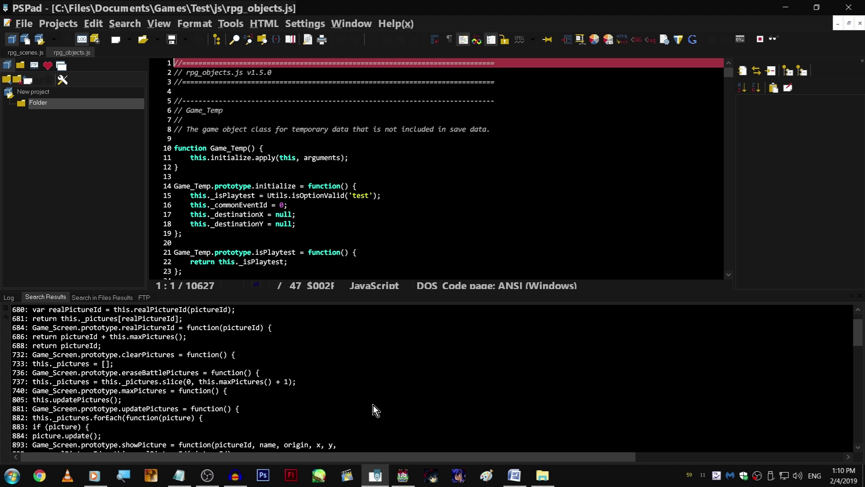
pyautogui.scroll(-1, 364, 409)
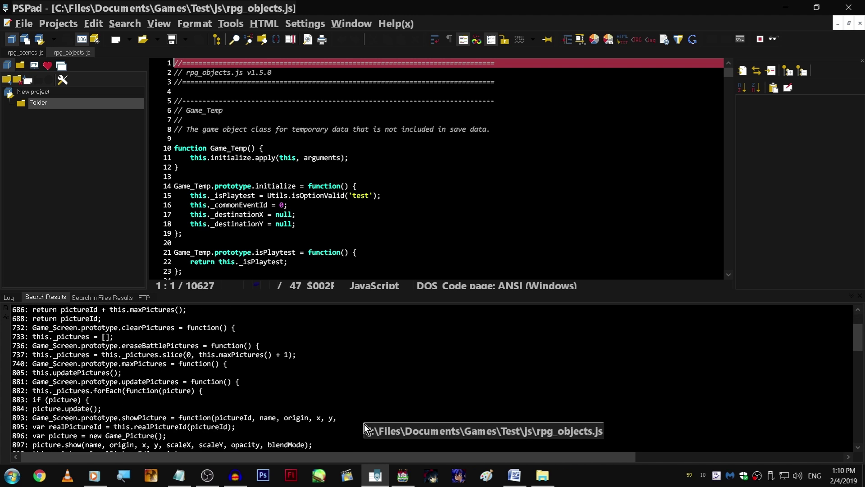
pyautogui.scroll(-2, 364, 424)
pyautogui.doubleClick(353, 392)
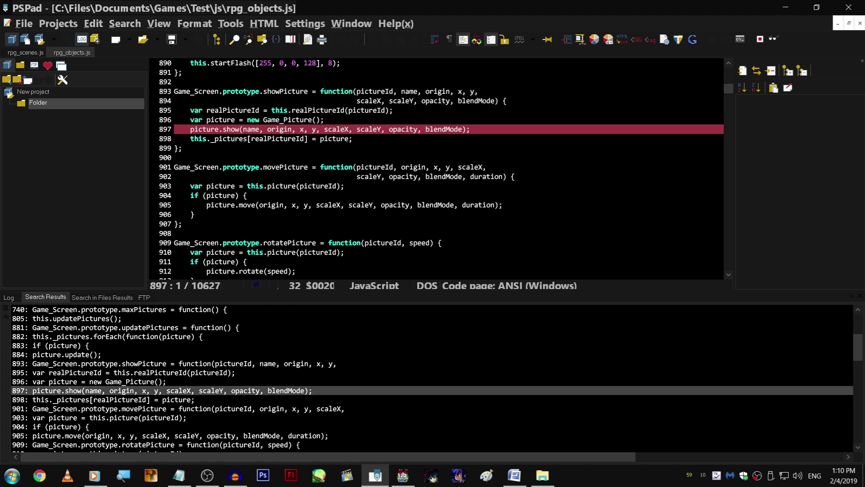
pyautogui.scroll(-2, 437, 169)
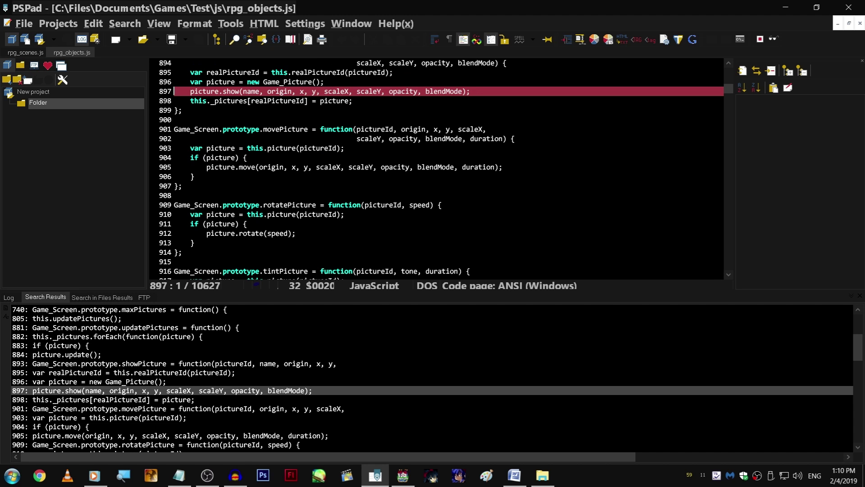
pyautogui.scroll(-2, 436, 169)
pyautogui.scroll(-1, 436, 169)
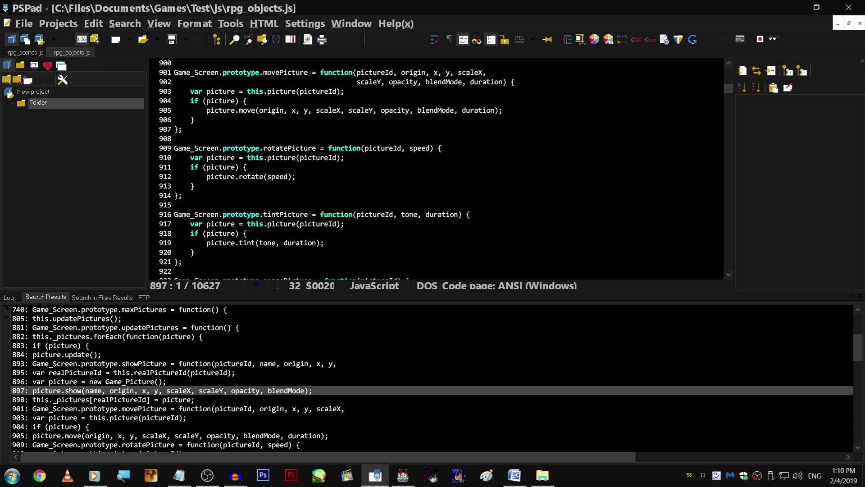
# - Examine the Game_Screen picture functions and the listed picture matches in rpg_objects.js down to the last result
pyautogui.scroll(-5, 436, 169)
pyautogui.scroll(-1, 436, 169)
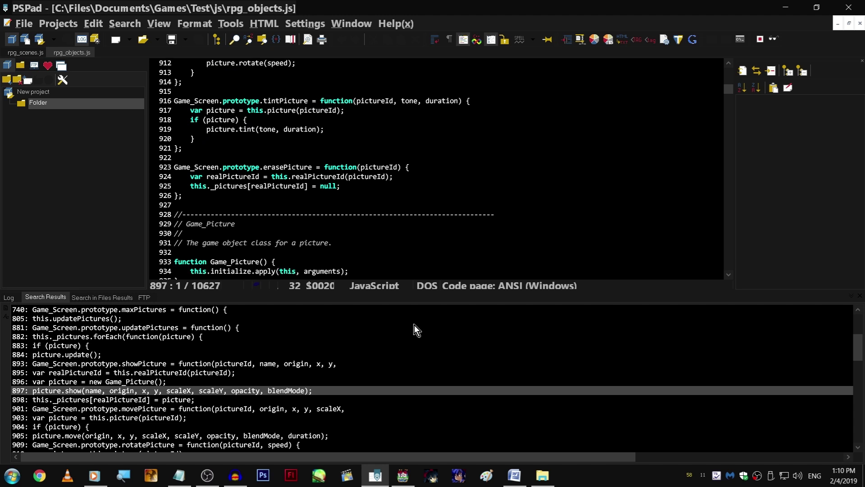
pyautogui.scroll(-2, 390, 370)
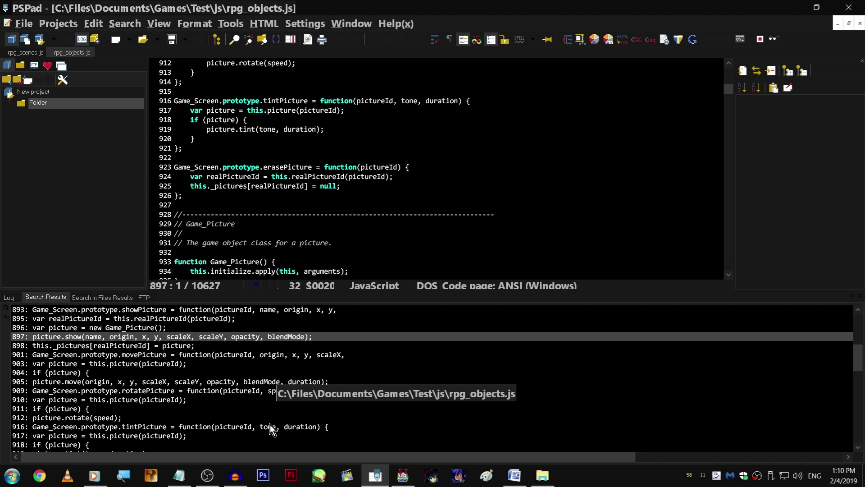
pyautogui.scroll(-1, 223, 428)
pyautogui.scroll(-1, 288, 421)
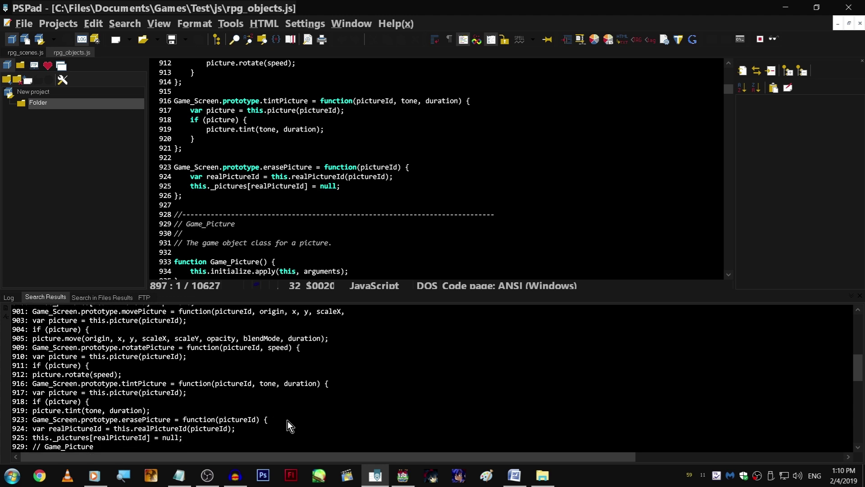
pyautogui.scroll(-1, 288, 420)
pyautogui.scroll(-2, 287, 421)
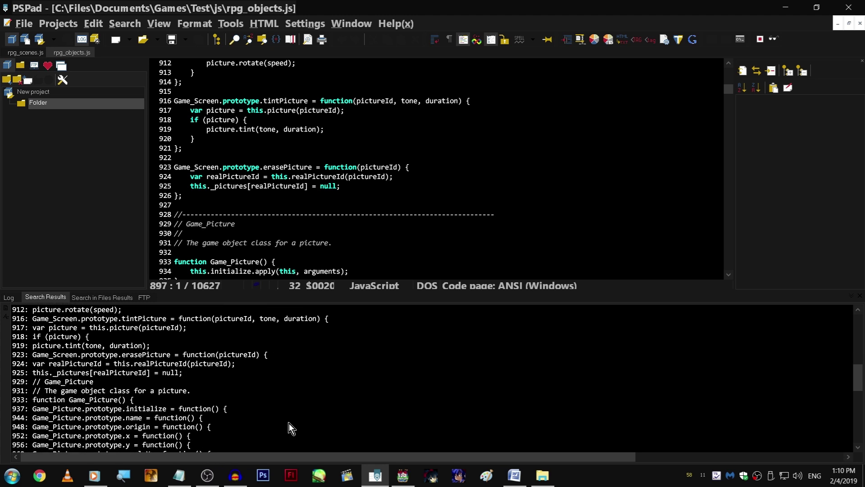
pyautogui.scroll(-3, 289, 423)
pyautogui.scroll(-2, 288, 423)
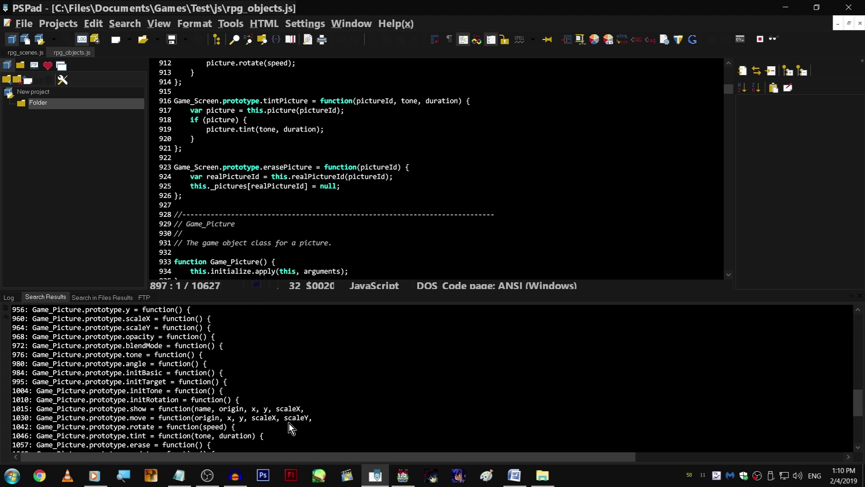
pyautogui.scroll(-3, 289, 423)
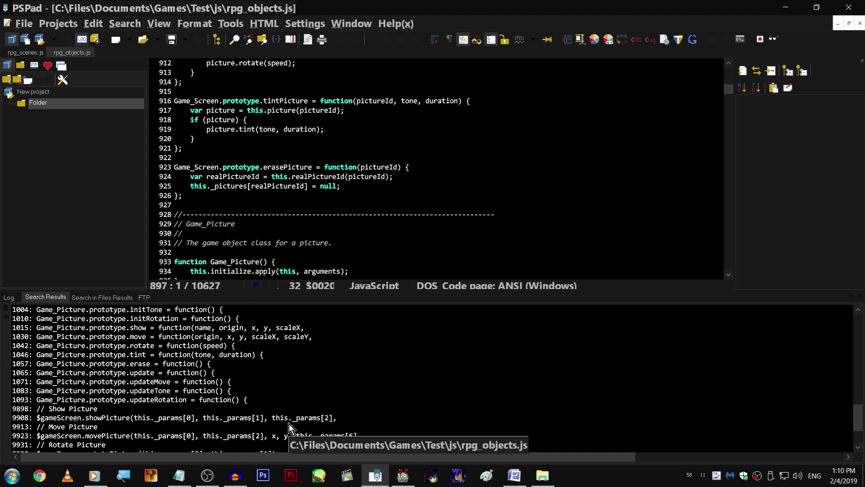
pyautogui.scroll(-3, 289, 424)
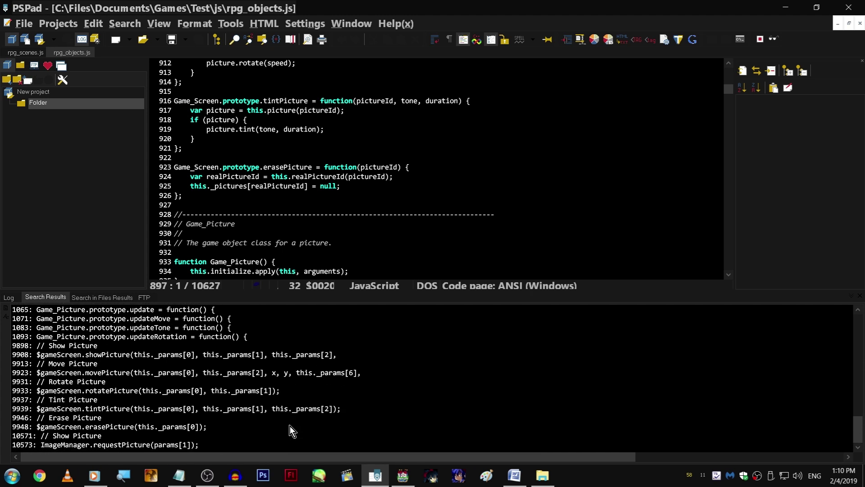
pyautogui.scroll(3, 323, 155)
# - Open rpg_managers.js from the js folder, list all occurrences of "picture" and go to the ImageManager.loadPicture match
pyautogui.hotkey('alt', 'Tab')
pyautogui.doubleClick(242, 163)
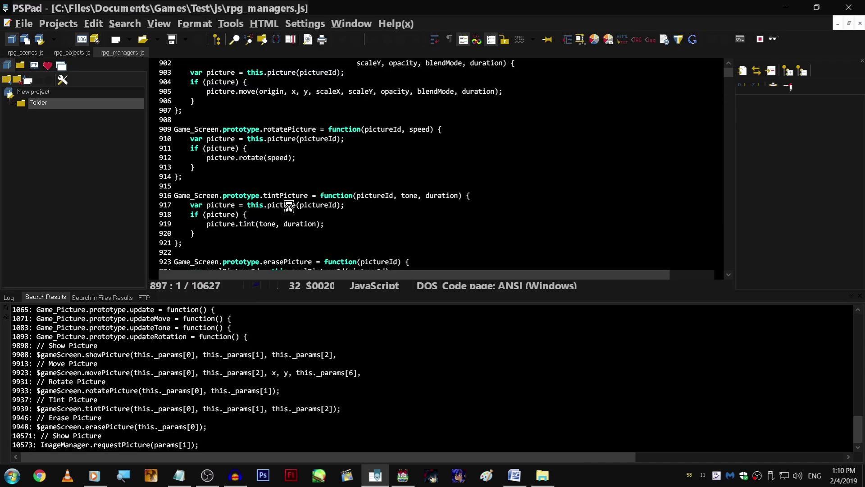
pyautogui.hotkey('ctrl', 'f')
pyautogui.press('BackSpace')
pyautogui.write('picture')
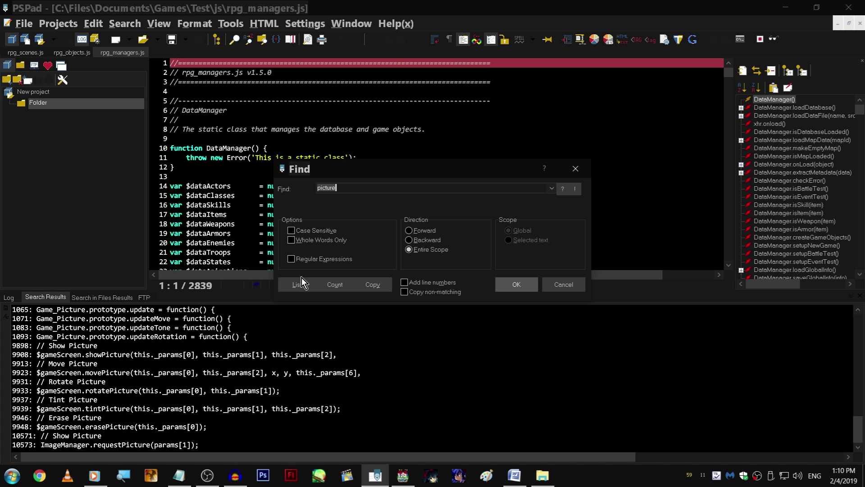
pyautogui.click(297, 285)
pyautogui.doubleClick(257, 310)
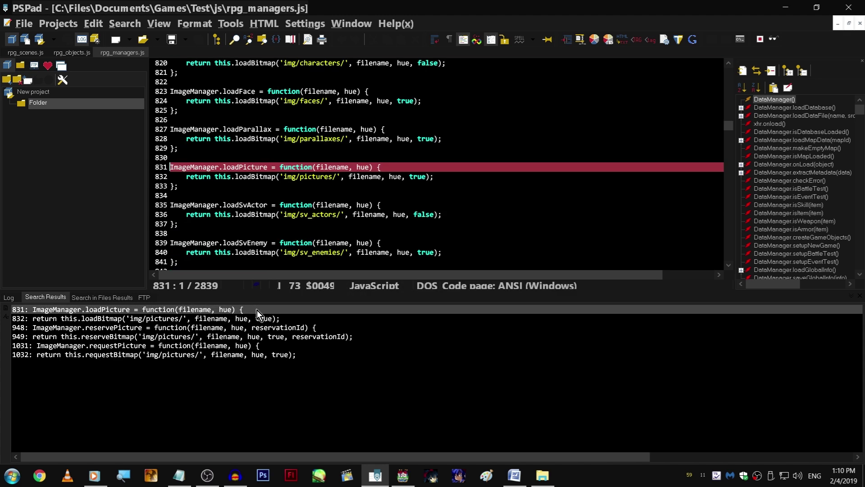
# - Compare the loadBitmap arguments in loadPicture with those in the other ImageManager load functions, such as loadAnimation and loadCharacter
pyautogui.click(467, 176)
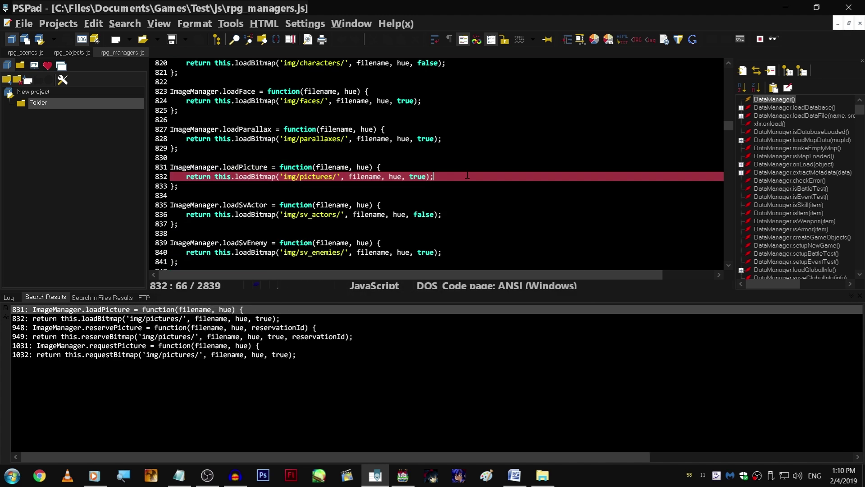
pyautogui.scroll(2, 455, 178)
pyautogui.scroll(9, 442, 165)
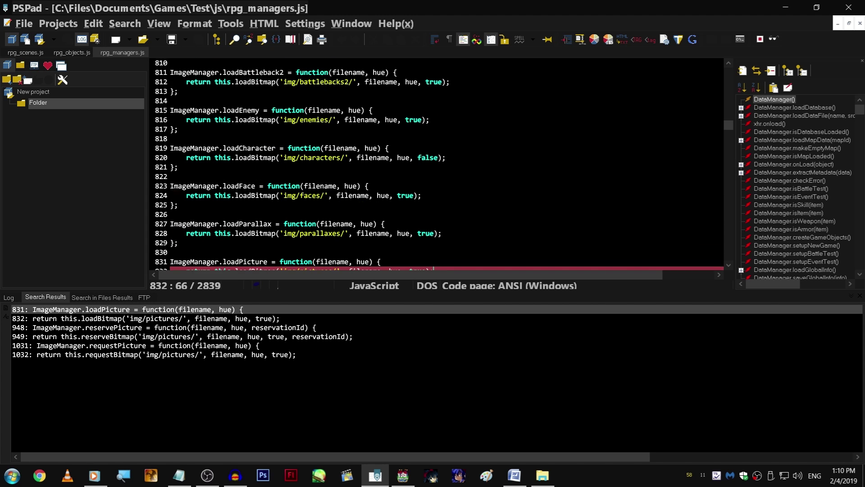
pyautogui.scroll(2, 437, 164)
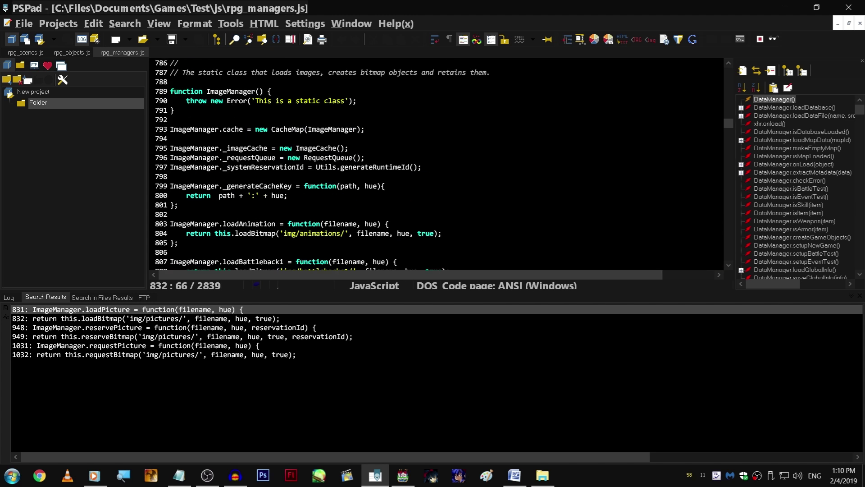
pyautogui.scroll(-1, 436, 165)
pyautogui.scroll(-1, 436, 165)
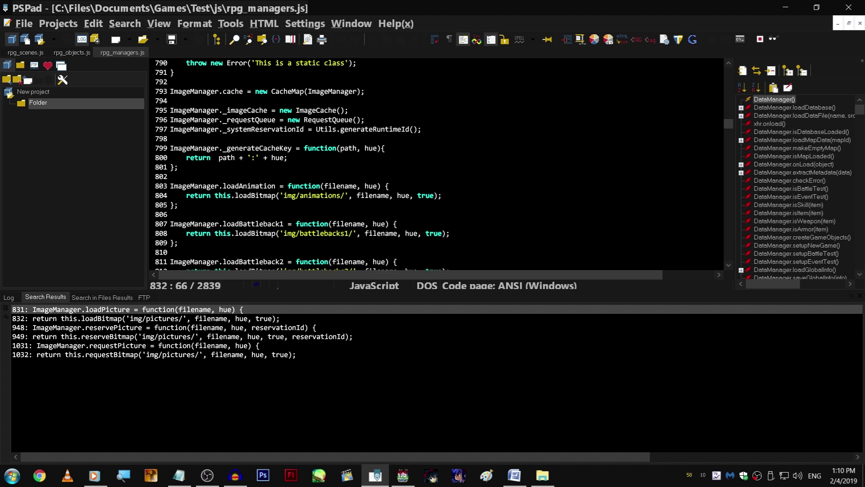
pyautogui.click(426, 195)
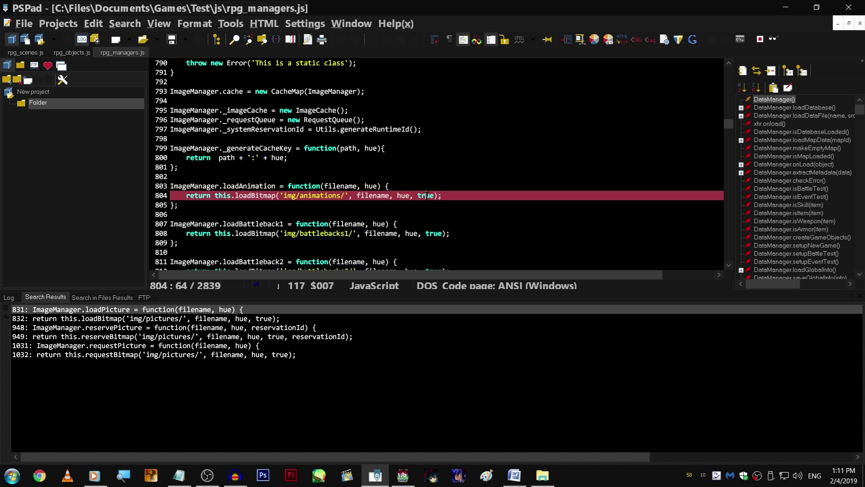
pyautogui.scroll(5, 426, 195)
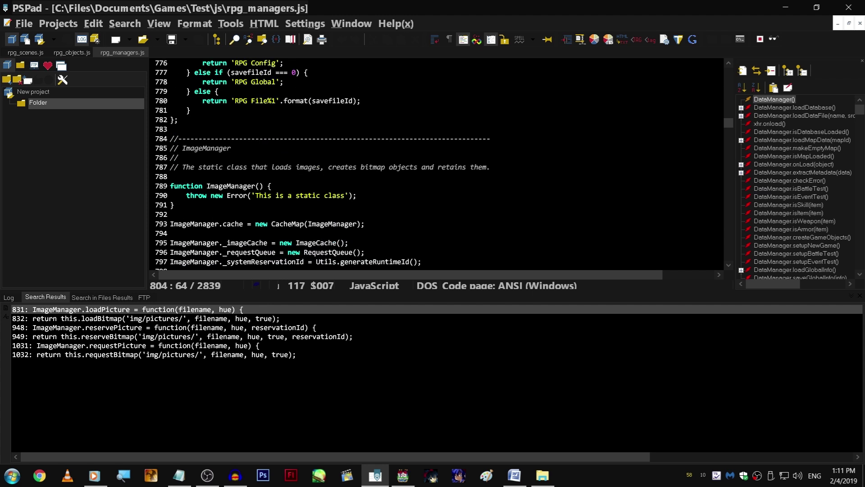
pyautogui.scroll(-3, 426, 195)
pyautogui.scroll(-3, 426, 195)
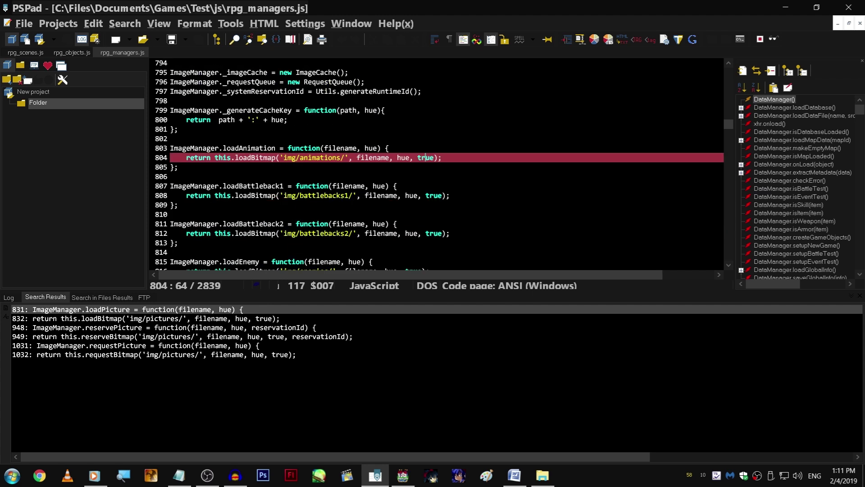
pyautogui.scroll(-8, 426, 195)
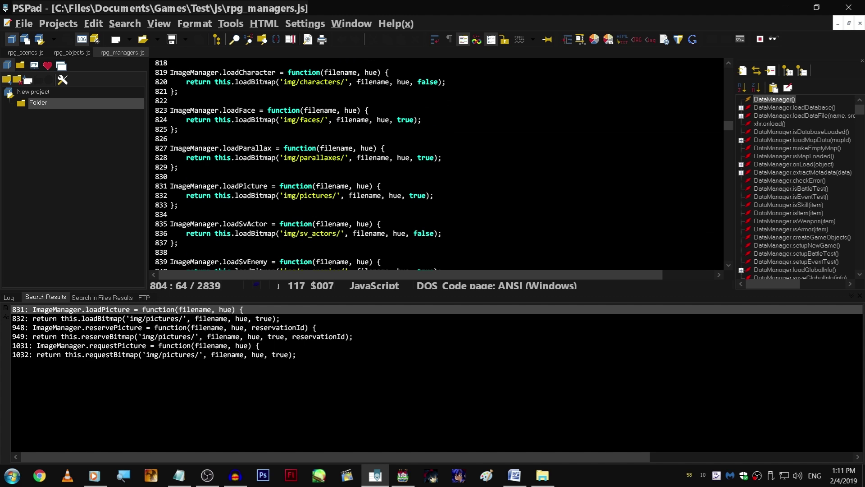
# - Set the last loadBitmap argument in ImageManager.loadPicture to false and save rpg_managers.js
pyautogui.doubleClick(417, 195)
pyautogui.write('false')
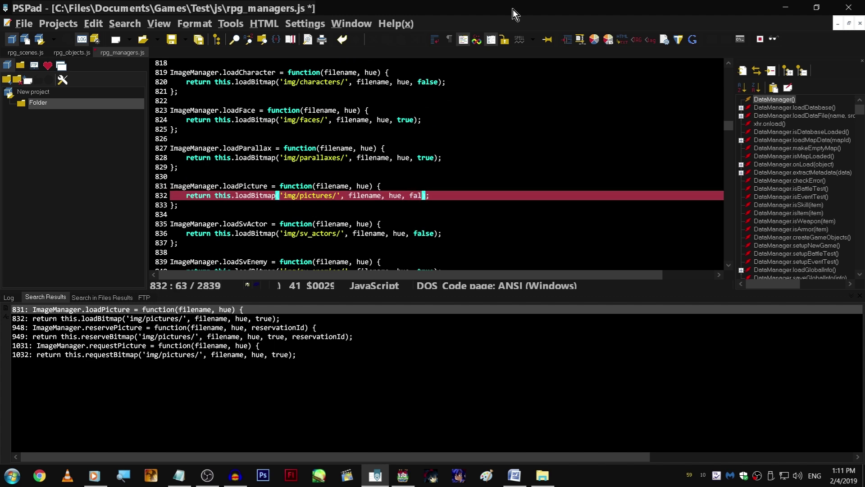
pyautogui.hotkey('ctrl', 's')
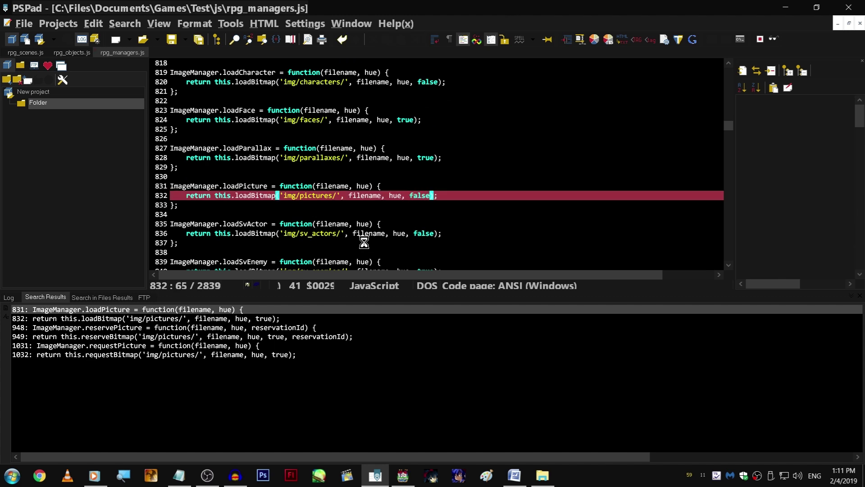
pyautogui.click(422, 213)
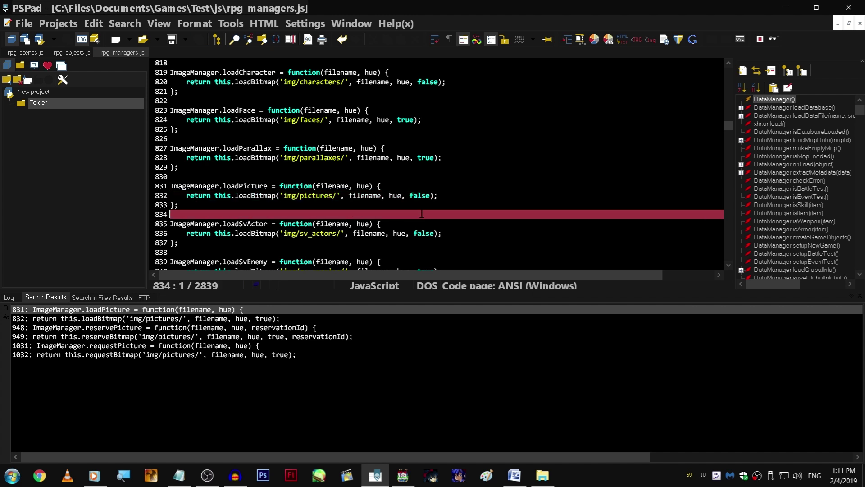
# - Switch to RPG Maker MV, playtest the game in full screen to check the character picture's smoothing, and close the playtest
pyautogui.hotkey('alt', 'Tab')
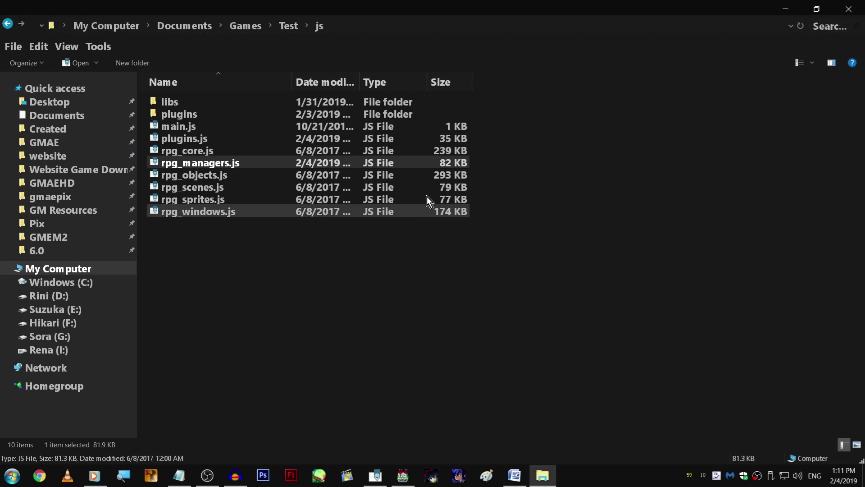
pyautogui.click(404, 477)
pyautogui.click(464, 36)
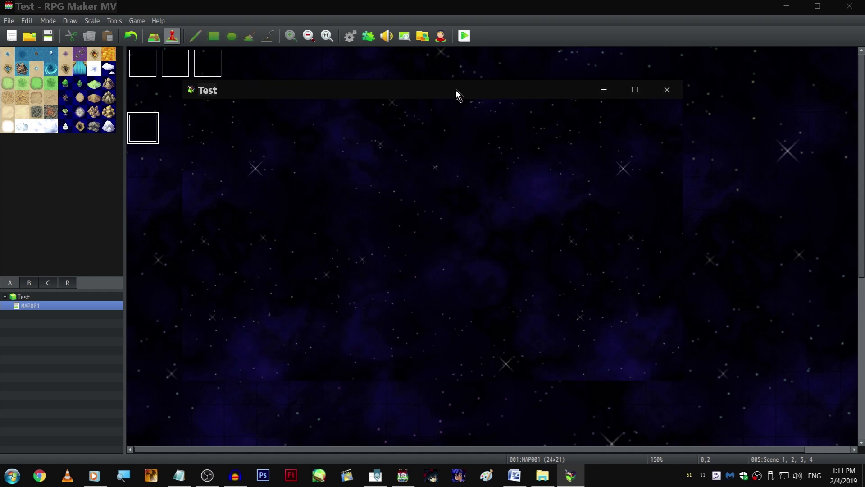
pyautogui.press('F4')
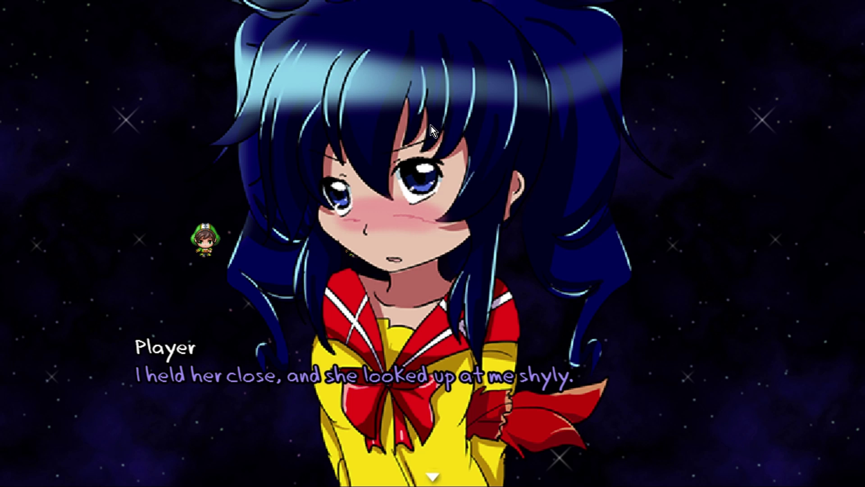
pyautogui.hotkey('alt', 'F4')
pyautogui.hotkey('alt', 'Tab')
pyautogui.hotkey('alt', 'Tab')
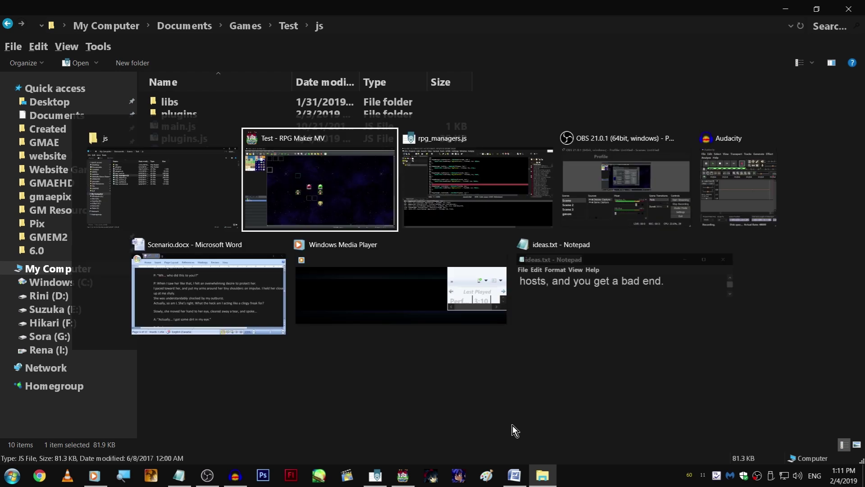
# - Switch to PSPad, set the last loadBitmap argument in ImageManager.loadPicture back to true, save rpg_managers.js and close the editor
pyautogui.click(375, 476)
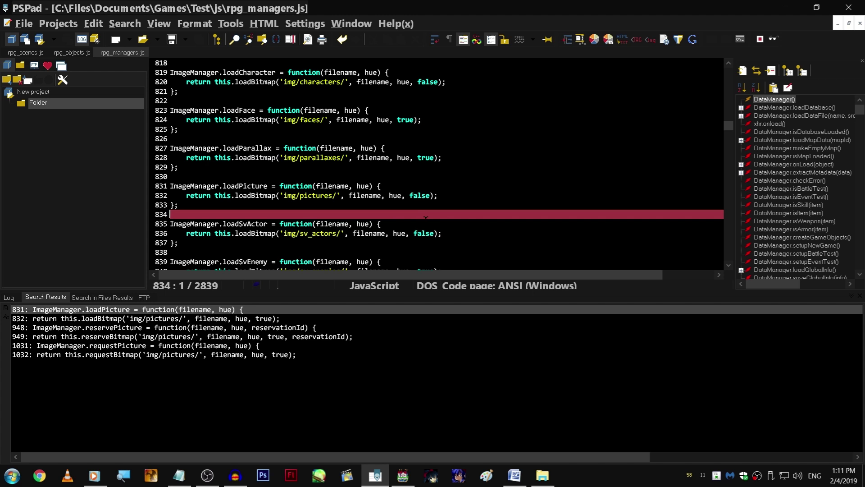
pyautogui.doubleClick(424, 195)
pyautogui.write('true')
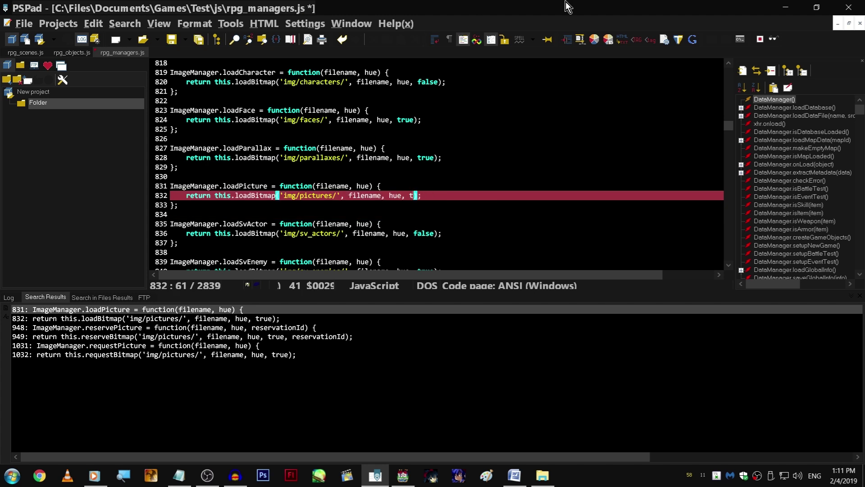
pyautogui.hotkey('ctrl', 's')
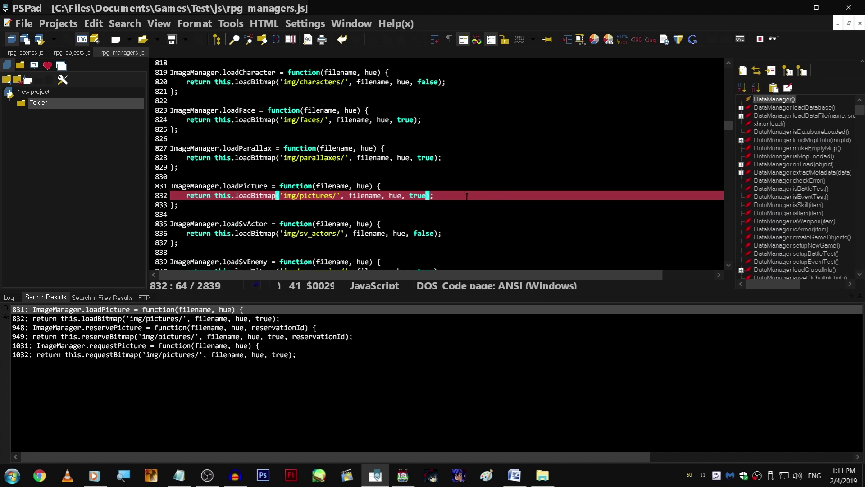
pyautogui.scroll(-2, 472, 206)
pyautogui.click(855, 4)
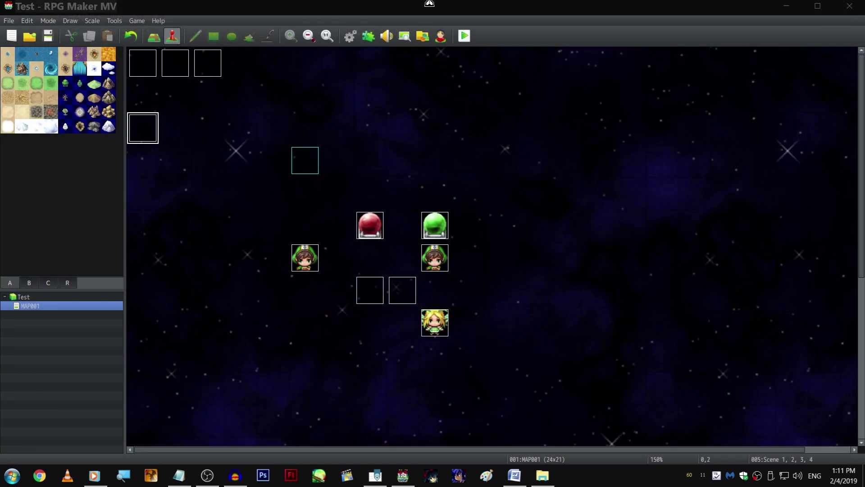
pyautogui.click(149, 127)
pyautogui.doubleClick(150, 127)
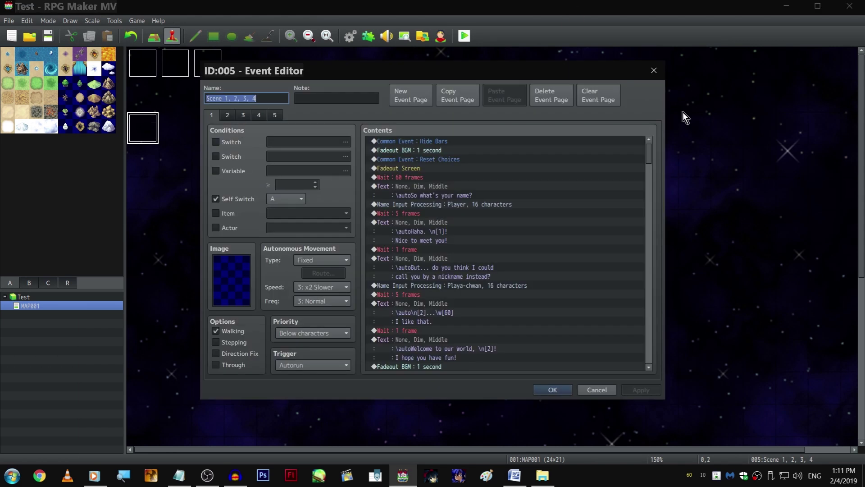
pyautogui.click(663, 74)
# - Playtest the game again in full screen, check how the enlarged character picture renders, and close the playtest
pyautogui.click(465, 36)
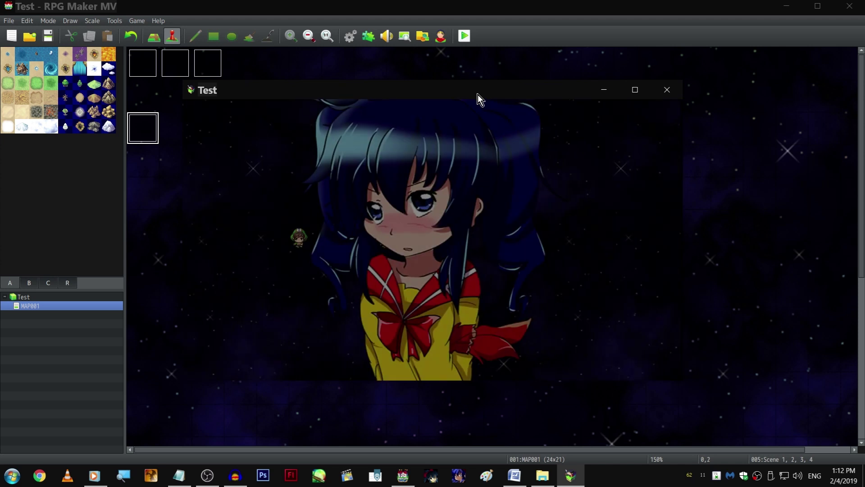
pyautogui.press('F4')
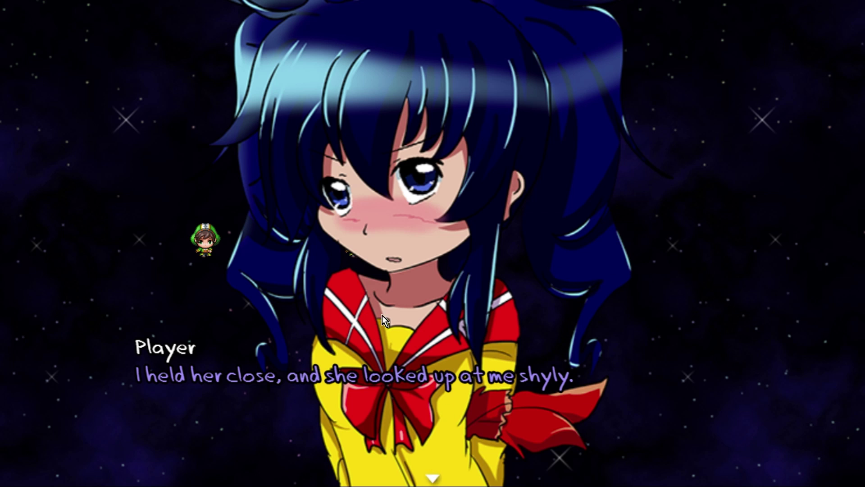
pyautogui.hotkey('alt', 'F4')
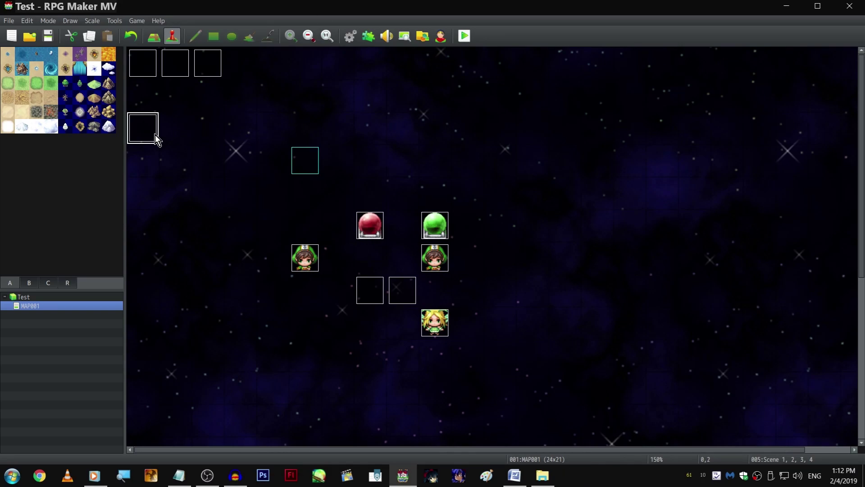
# - Open page 4 of the event "Scene 1, 2, 3, 4" and go to the end of its command list
pyautogui.doubleClick(147, 133)
pyautogui.click(259, 113)
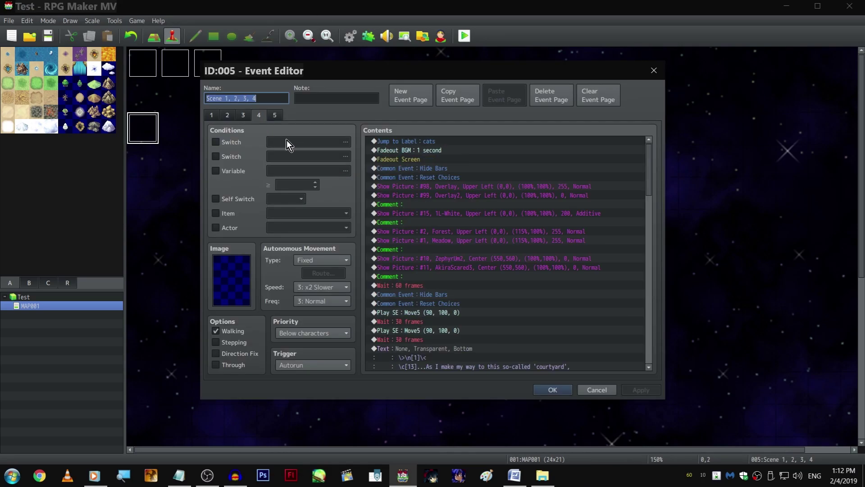
pyautogui.scroll(-5, 540, 260)
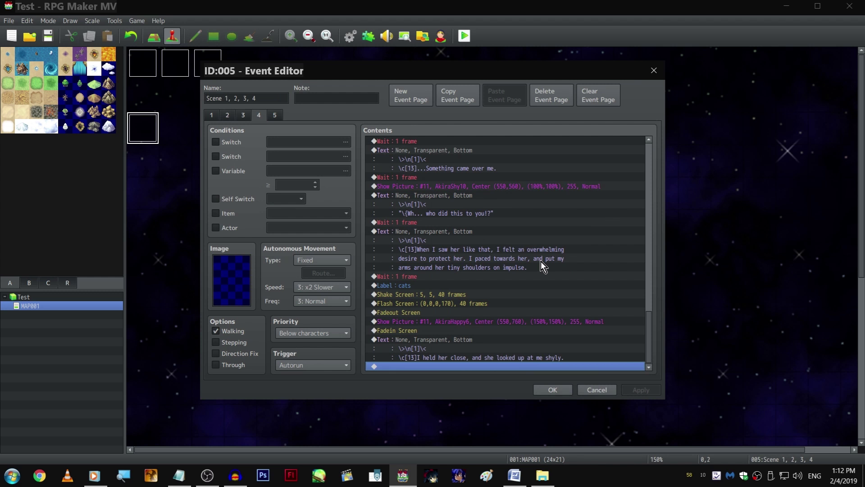
# - Duplicate the AkiraHappy6 Show Picture command to the end of the page's command list
pyautogui.click(472, 339)
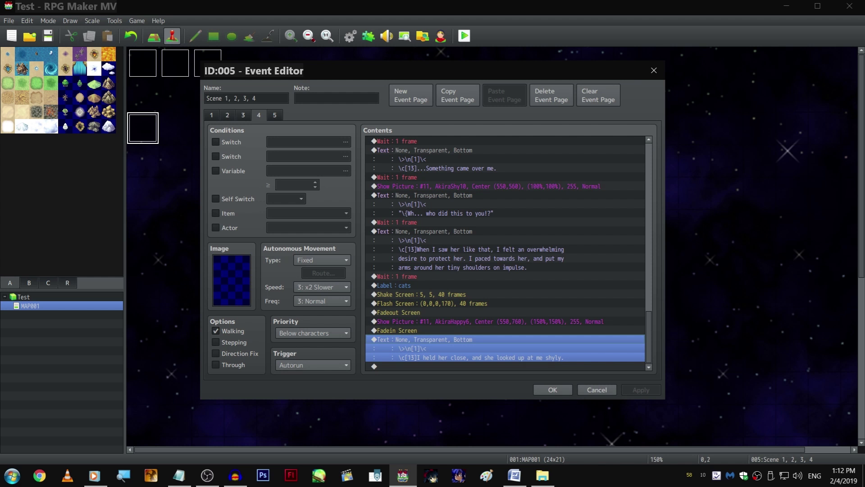
pyautogui.click(482, 322)
pyautogui.click(482, 366)
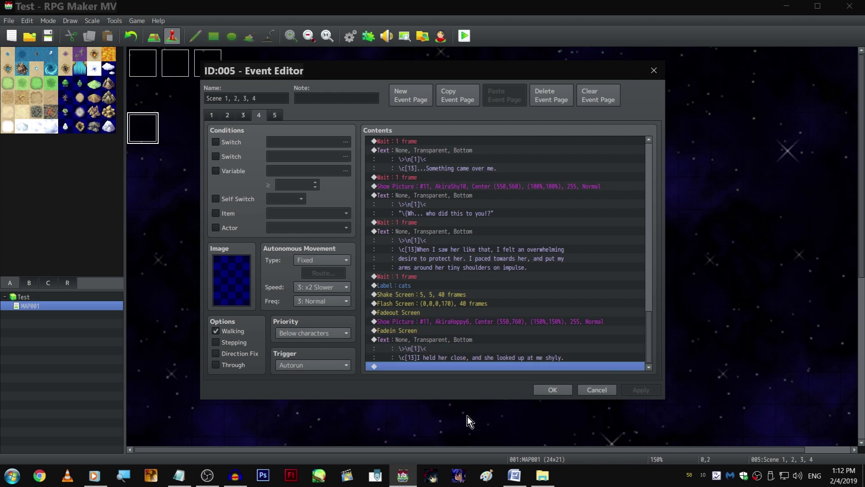
pyautogui.hotkey('ctrl', 'v')
pyautogui.click(456, 359)
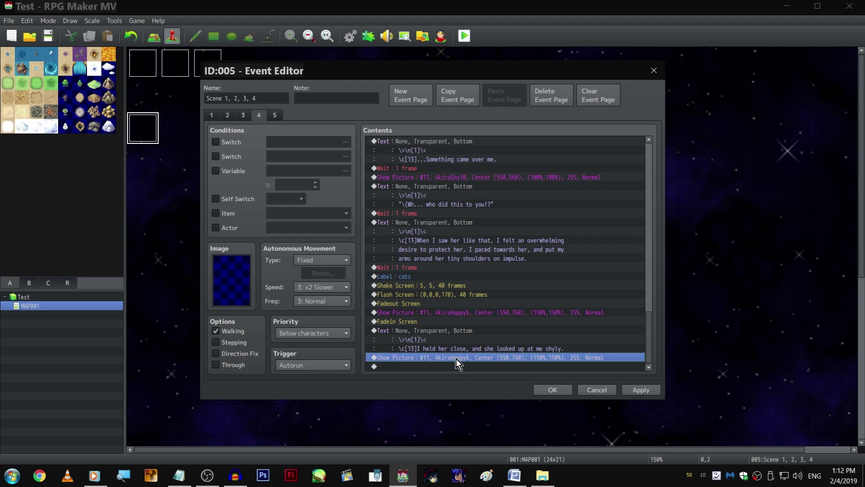
# - Change the image of the duplicated Show Picture command at the end of the list to AkiraQuestion3
pyautogui.doubleClick(456, 358)
pyautogui.click(483, 191)
pyautogui.press('Down')
pyautogui.press('Up')
pyautogui.press('Up')
pyautogui.press('Up')
pyautogui.press('Up')
pyautogui.press('Up')
pyautogui.press('Up')
pyautogui.press('Up')
pyautogui.press('Down')
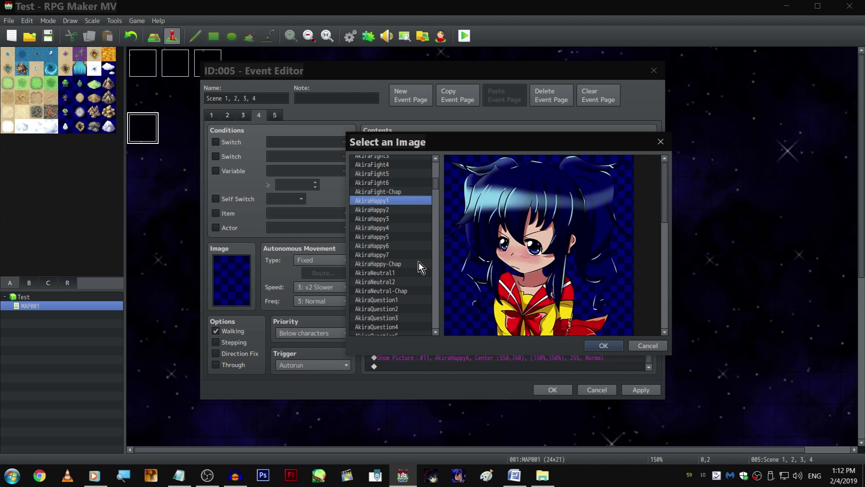
pyautogui.click(418, 262)
pyautogui.press('Up')
pyautogui.press('Return')
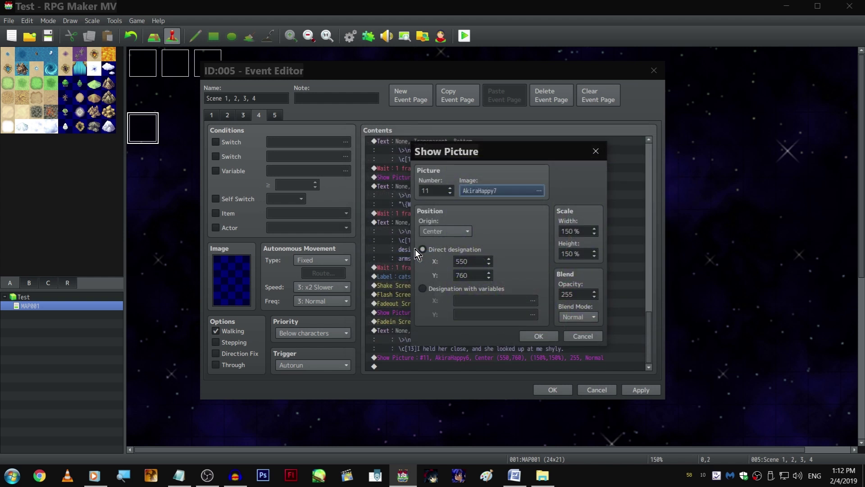
pyautogui.click(496, 195)
pyautogui.press('Up')
pyautogui.press('Up')
pyautogui.press('Down')
pyautogui.press('Up')
pyautogui.scroll(-1, 415, 269)
pyautogui.click(410, 279)
pyautogui.press('Down')
pyautogui.press('Down')
pyautogui.press('Down')
pyautogui.scroll(-1, 409, 279)
pyautogui.press('Down')
pyautogui.press('Up')
pyautogui.press('Down')
pyautogui.press('Down')
pyautogui.press('Down')
pyautogui.press('Down')
pyautogui.press('Down')
pyautogui.press('Down')
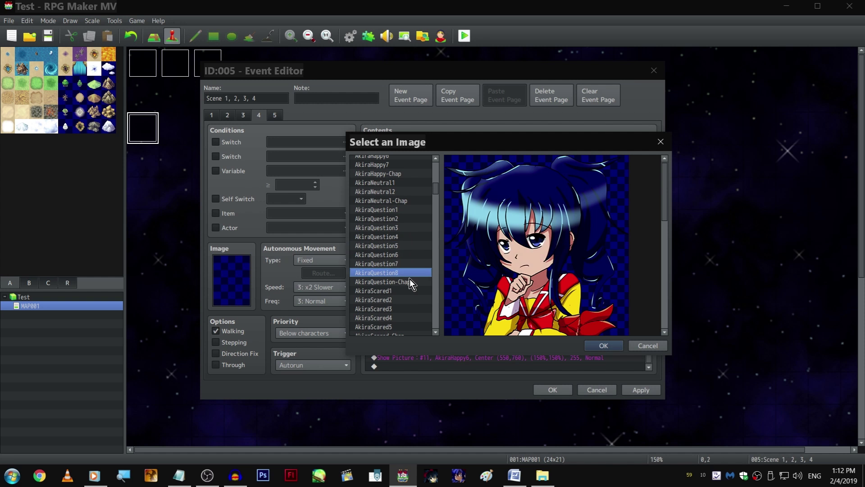
pyautogui.press('Up')
pyautogui.press('Up')
pyautogui.press('Up')
pyautogui.press('Up')
pyautogui.press('Up')
pyautogui.press('Up')
pyautogui.press('Up')
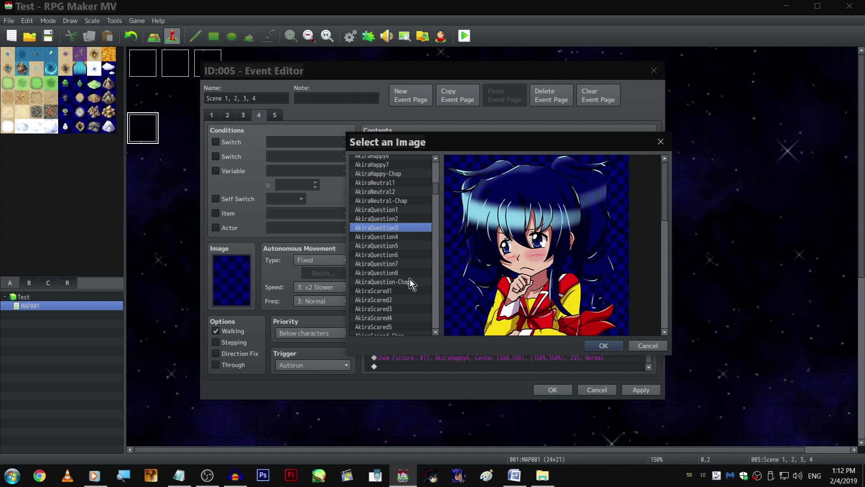
pyautogui.press('Return')
pyautogui.click(543, 335)
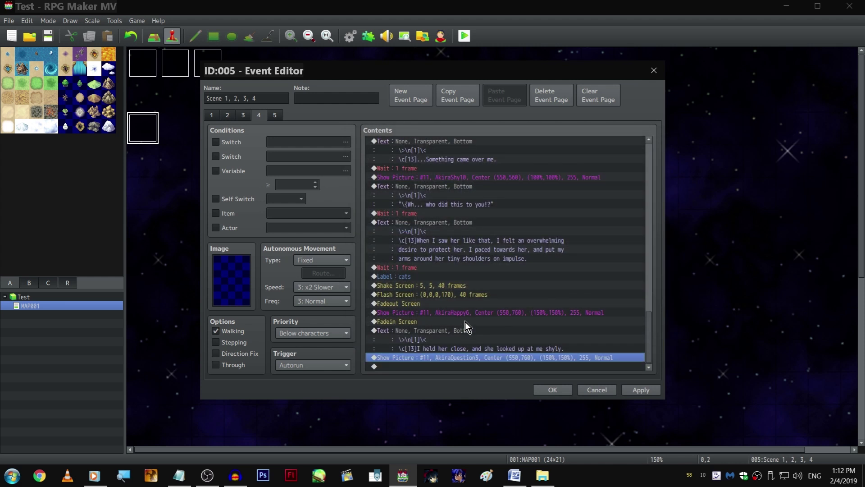
pyautogui.press('Return')
pyautogui.click(519, 190)
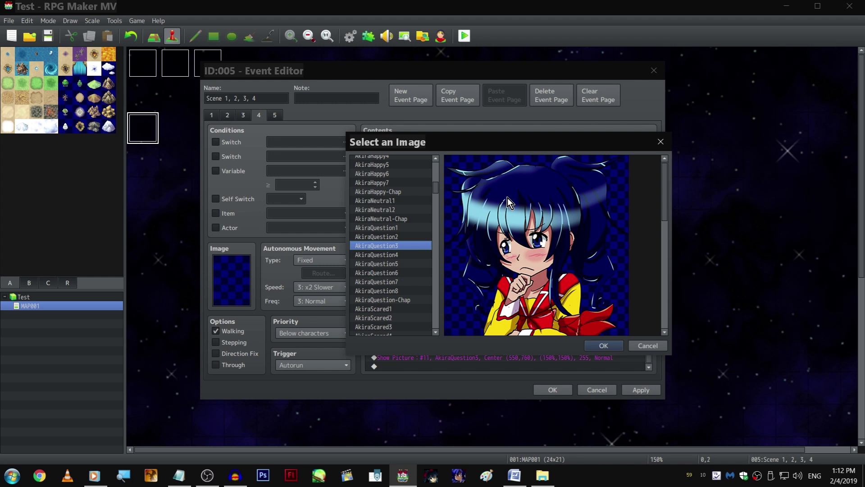
pyautogui.scroll(-3, 465, 220)
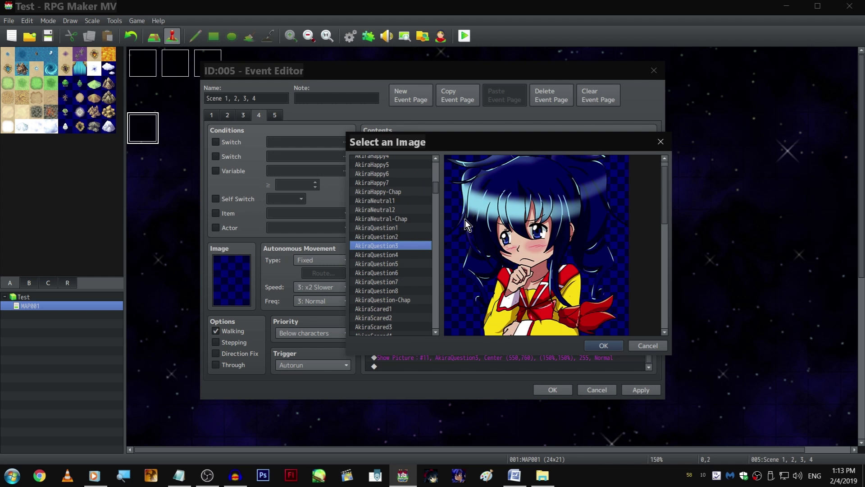
pyautogui.press('Escape')
pyautogui.press('Escape')
# - Copy the "I held her close, and she looked up at me shyly." message to the end of the command list
pyautogui.scroll(-1, 492, 274)
pyautogui.click(446, 327)
pyautogui.hotkey('ctrl', 'c')
pyautogui.click(460, 367)
pyautogui.hotkey('ctrl', 'v')
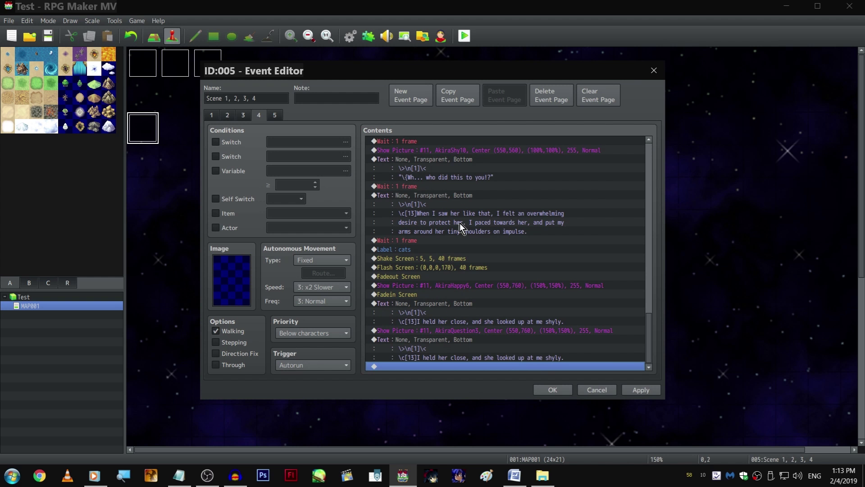
# - Insert a copy of the 1-frame Wait command before the AkiraQuestion3 Show Picture command
pyautogui.click(447, 239)
pyautogui.hotkey('ctrl', 'c')
pyautogui.click(466, 328)
pyautogui.hotkey('ctrl', 'v')
# - Replace the sentence in the last message with "She was understandably shocked by my outburst.", keeping the \c[13] colour code
pyautogui.click(466, 349)
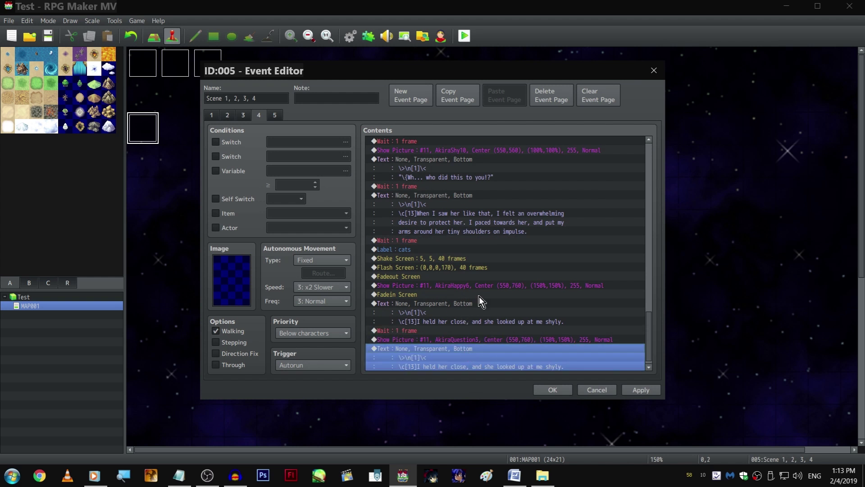
pyautogui.doubleClick(466, 350)
pyautogui.keyDown('shift'); pyautogui.click(466, 229); pyautogui.keyUp('shift')
pyautogui.hotkey('shift', 'Left')
pyautogui.hotkey('shift', 'Left')
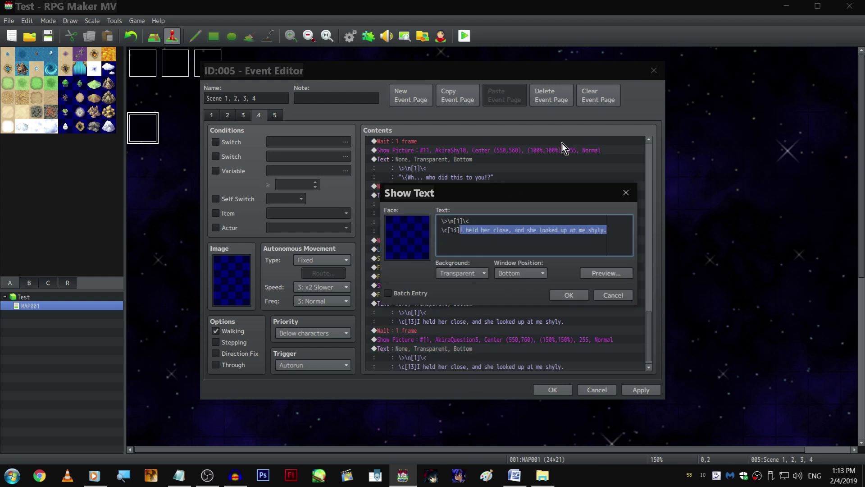
pyautogui.write('She ')
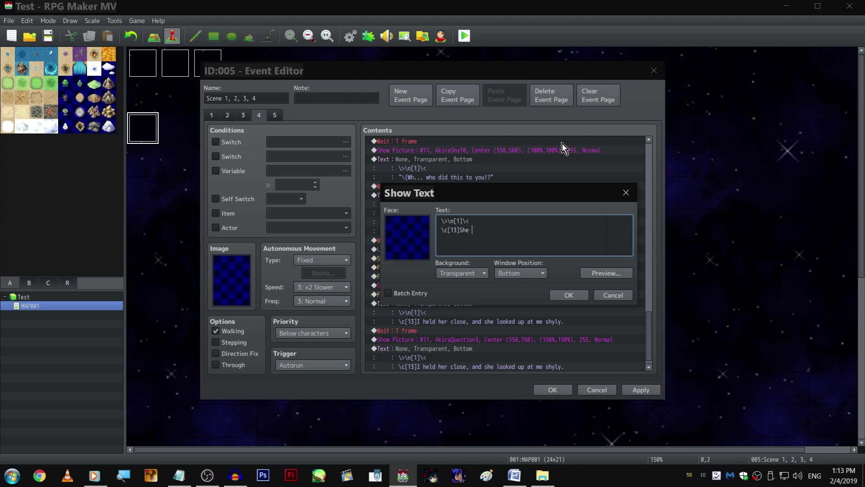
pyautogui.write('was understandb')
pyautogui.write('ly hurt')
pyautogui.hotkey('ctrl', 'BackSpace')
pyautogui.write('understandably shocked by my outburts')
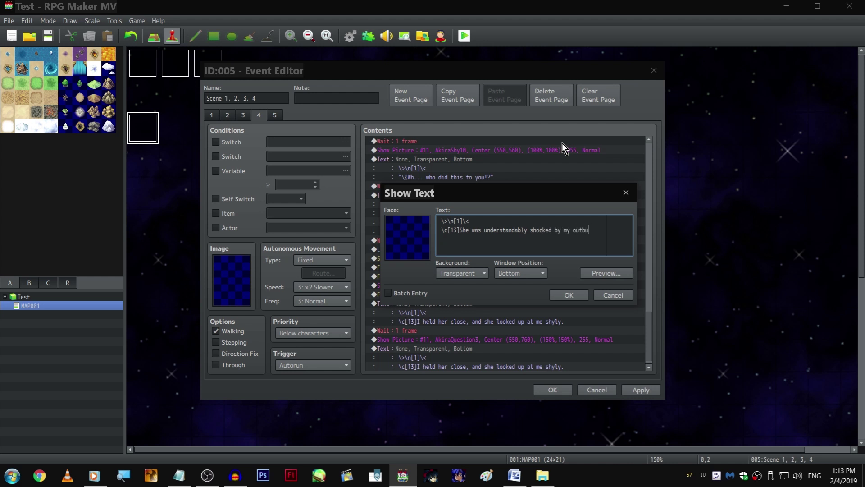
pyautogui.press('BackSpace')
pyautogui.press('BackSpace')
pyautogui.write('st.')
# - Continue the message with "Actually, so am I. She's right. What the heck am I acting like a clingy freak for???" and confirm it
pyautogui.write('ctually')
pyautogui.write(',')
pyautogui.write(' so am I. S')
pyautogui.write("he's right. Wha")
pyautogui.write('t the heck am I ac')
pyautogui.write('ting')
pyautogui.press('Return')
pyautogui.write('like a clingy ')
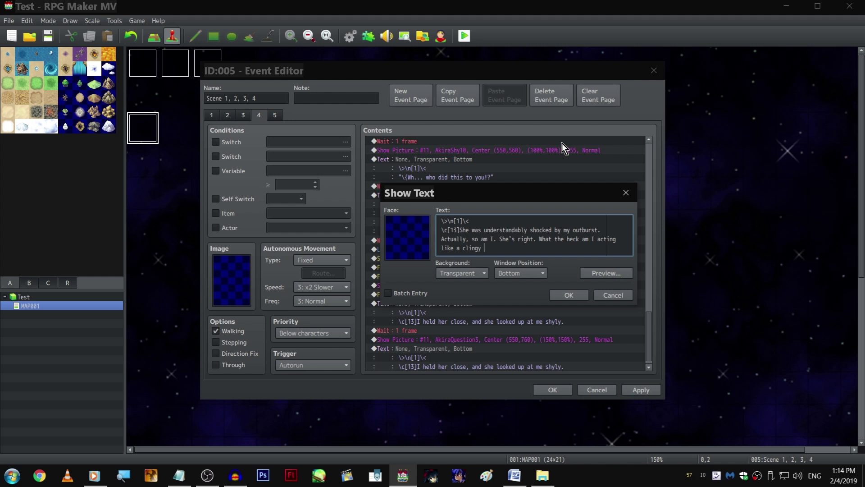
pyautogui.write('freak for?')
pyautogui.hotkey('ctrl', 'Return')
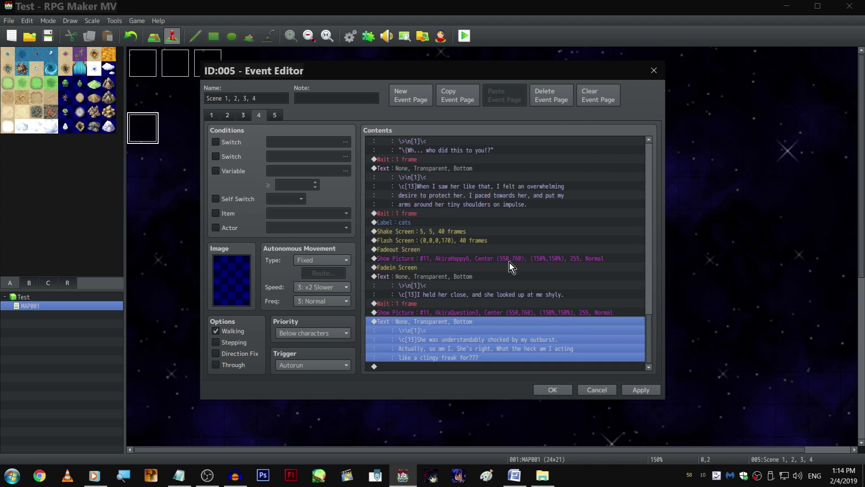
# - Copy the AkiraQuestion3 Show Picture command to the end of the command list
pyautogui.click(504, 311)
pyautogui.hotkey('ctrl', 'c')
pyautogui.click(486, 365)
pyautogui.hotkey('ctrl', 'v')
# - Change the image of the Show Picture command before the "She was understandably shocked" message to AkiraNeutral2
pyautogui.click(473, 310)
pyautogui.click(472, 308)
pyautogui.doubleClick(472, 311)
pyautogui.click(505, 187)
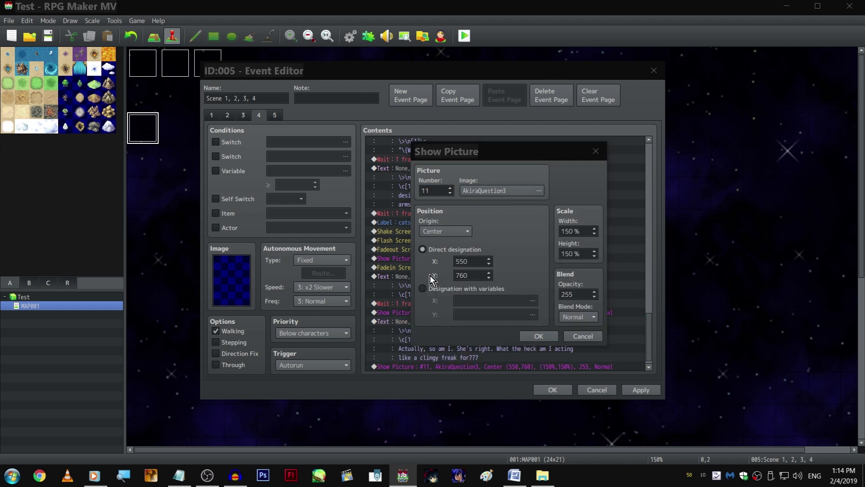
pyautogui.scroll(-2, 408, 255)
pyautogui.click(401, 255)
pyautogui.click(403, 264)
pyautogui.click(403, 272)
pyautogui.click(403, 279)
pyautogui.scroll(-2, 404, 277)
pyautogui.click(406, 248)
pyautogui.scroll(-6, 407, 252)
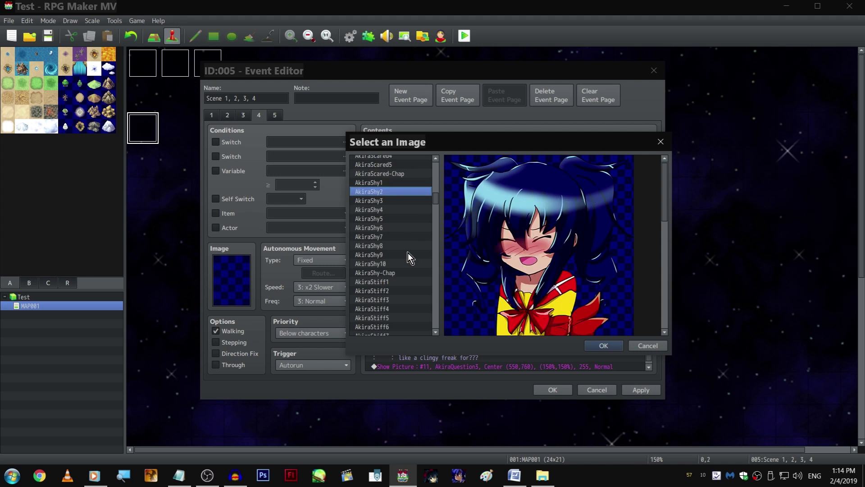
pyautogui.click(406, 192)
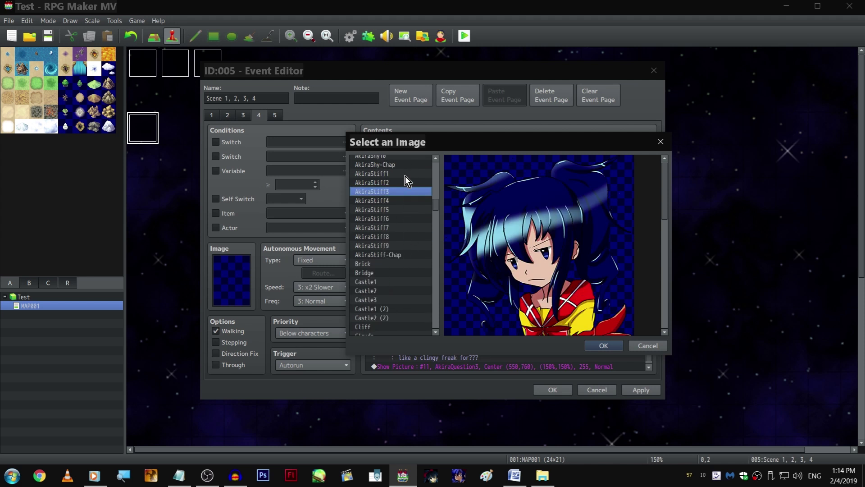
pyautogui.press('Up')
pyautogui.press('Up')
pyautogui.press('Down')
pyautogui.press('Down')
pyautogui.press('Down')
pyautogui.press('Down')
pyautogui.press('Down')
pyautogui.press('Down')
pyautogui.press('Up')
pyautogui.press('Down')
pyautogui.press('Down')
pyautogui.press('Down')
pyautogui.press('Up')
pyautogui.press('Up')
pyautogui.press('Down')
pyautogui.press('Down')
pyautogui.press('Down')
pyautogui.press('Down')
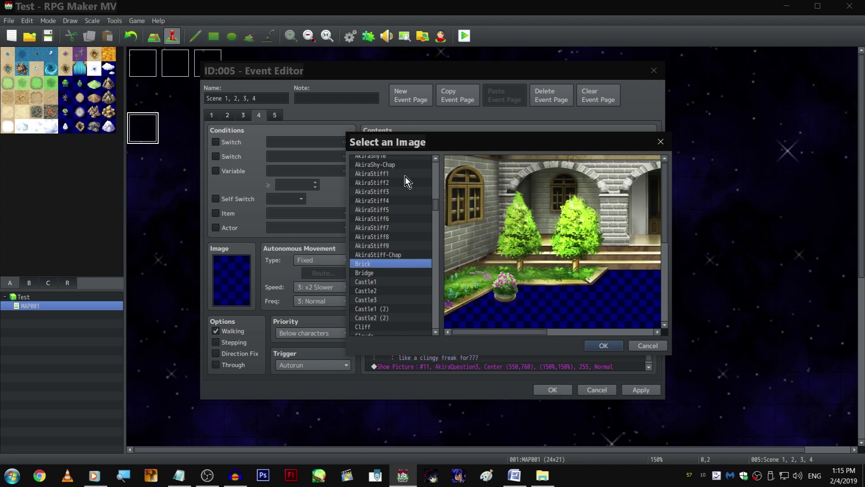
pyautogui.press('Up')
pyautogui.scroll(8, 404, 213)
pyautogui.click(412, 219)
pyautogui.scroll(3, 412, 219)
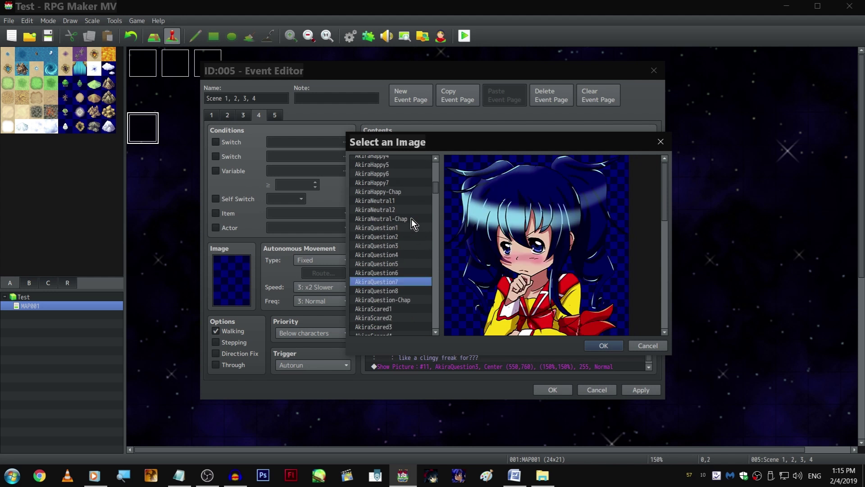
pyautogui.click(412, 218)
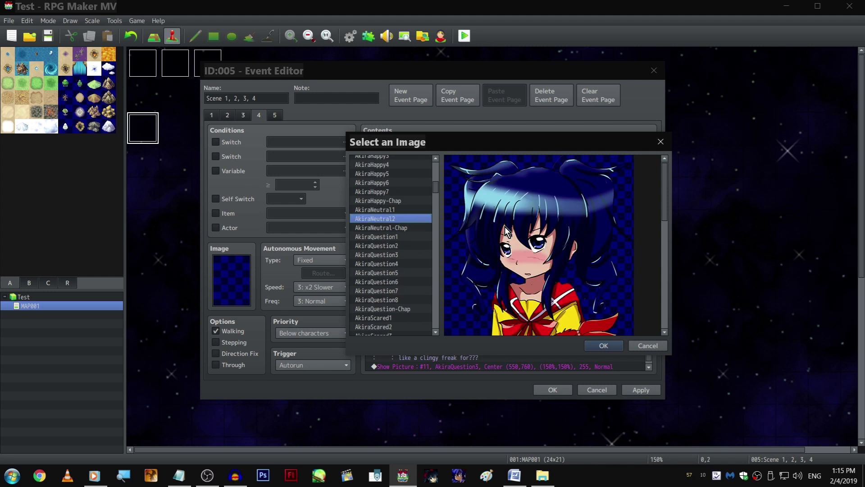
pyautogui.scroll(-3, 506, 227)
pyautogui.scroll(3, 510, 228)
pyautogui.press('Return')
pyautogui.press('Return')
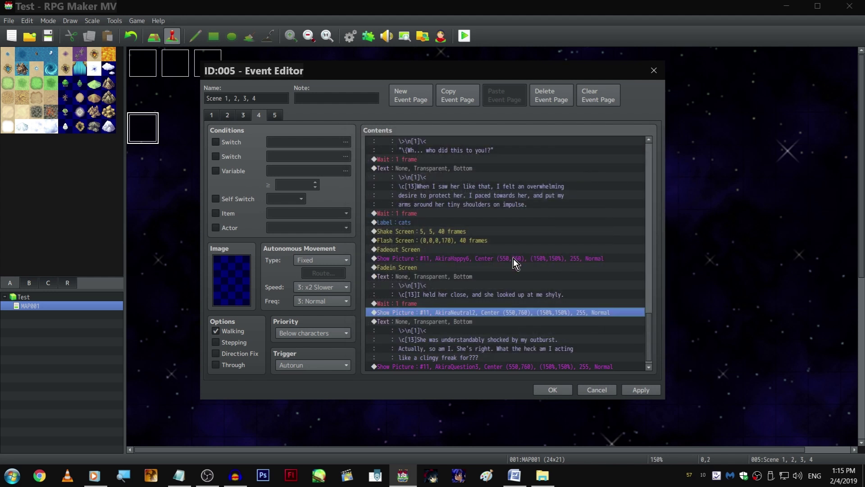
# - Copy the "She was understandably shocked by my outburst." message to the end of the command list
pyautogui.press('Down')
pyautogui.press('Up')
pyautogui.scroll(-1, 510, 270)
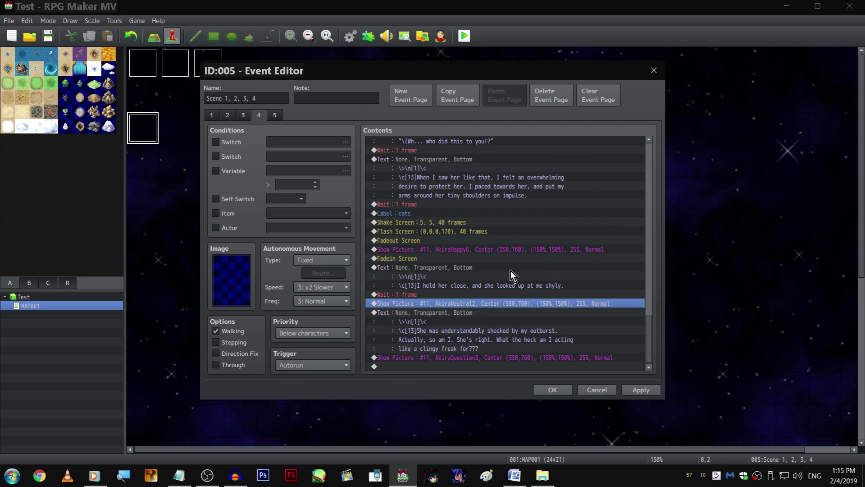
pyautogui.click(456, 312)
pyautogui.hotkey('ctrl', 'c')
pyautogui.click(496, 367)
pyautogui.hotkey('ctrl', 'v')
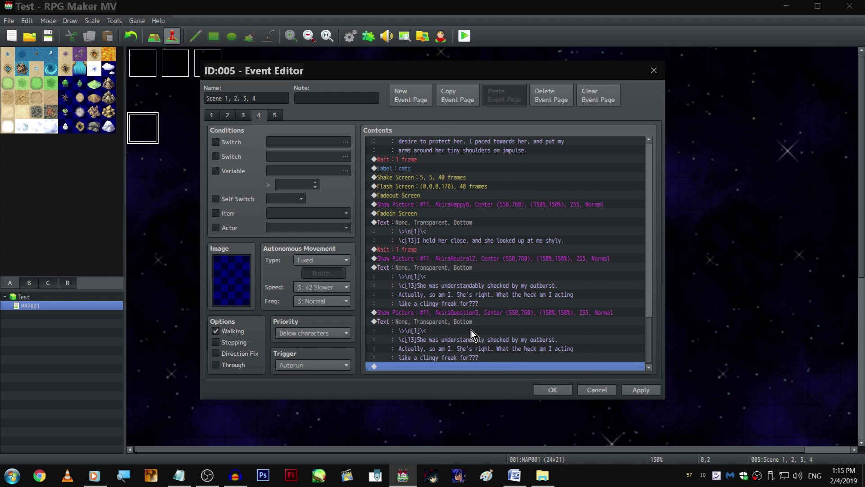
# - Insert a copy of the 1-frame Wait command before the last AkiraQuestion3 Show Picture command
pyautogui.click(446, 249)
pyautogui.hotkey('ctrl', 'c')
pyautogui.click(471, 313)
pyautogui.hotkey('ctrl', 'v')
# - Replace the last message's wording after the color code with "Slowly, she moved her hand to her eye, cleared away a tear, and spoke..."
pyautogui.click(474, 332)
pyautogui.doubleClick(474, 330)
pyautogui.click(460, 230)
pyautogui.hotkey('ctrl', 'shift', 'End')
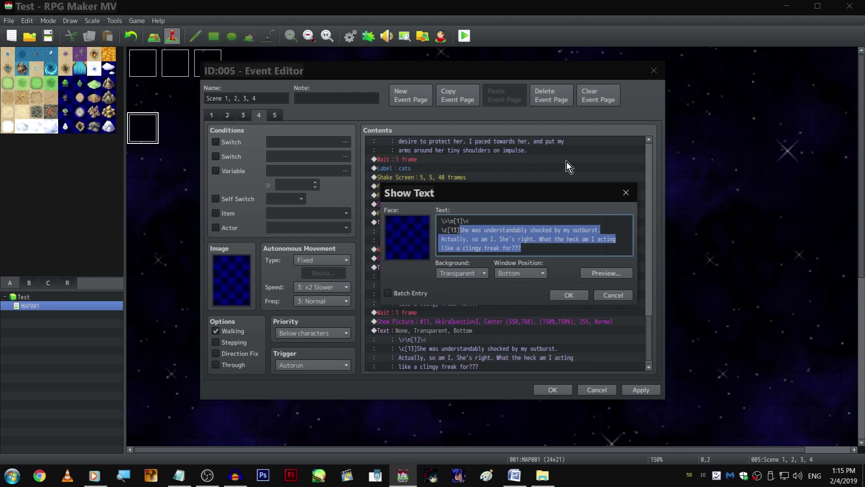
pyautogui.write('Slowly,')
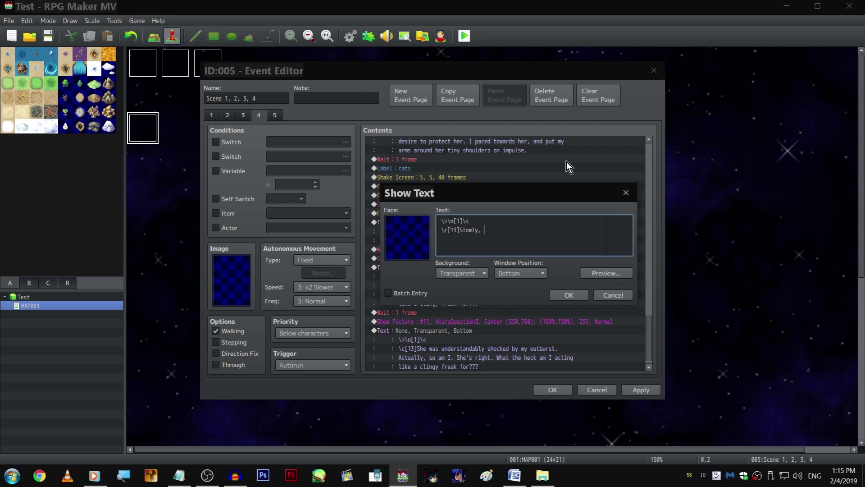
pyautogui.write(' she moved her hand to her ete')
pyautogui.press('BackSpace')
pyautogui.press('BackSpace')
pyautogui.write('ye,')
pyautogui.press('Return')
pyautogui.write('cleared away a te')
pyautogui.write('ar, and s')
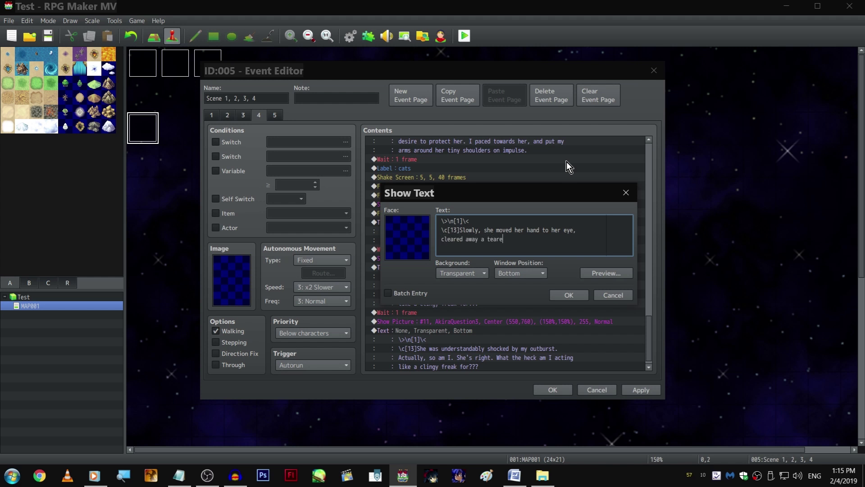
pyautogui.write('poke...')
pyautogui.press('Right')
pyautogui.press('Right')
pyautogui.press('Right')
pyautogui.press('Right')
pyautogui.press('Right')
pyautogui.press('Right')
pyautogui.press('Right')
pyautogui.press('Right')
pyautogui.press('Right')
pyautogui.press('Right')
pyautogui.press('Right')
pyautogui.hotkey('ctrl', 'Return')
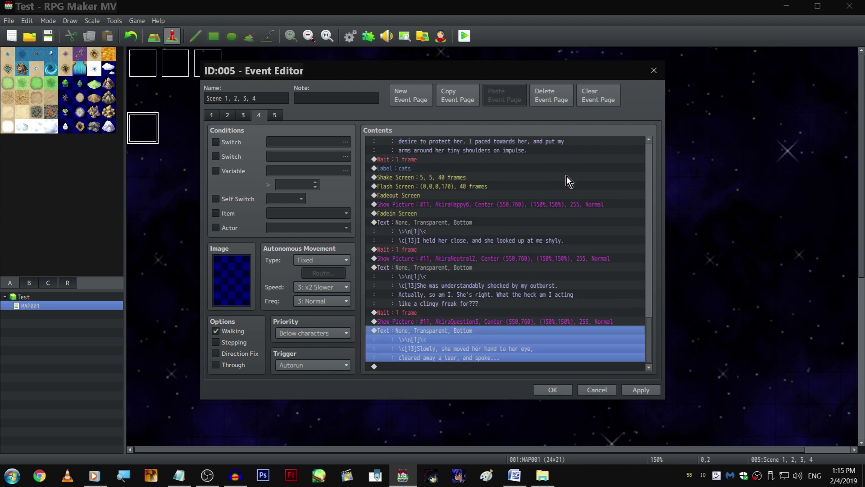
# - Copy the 1-frame Wait command to the end of the command list
pyautogui.click(483, 299)
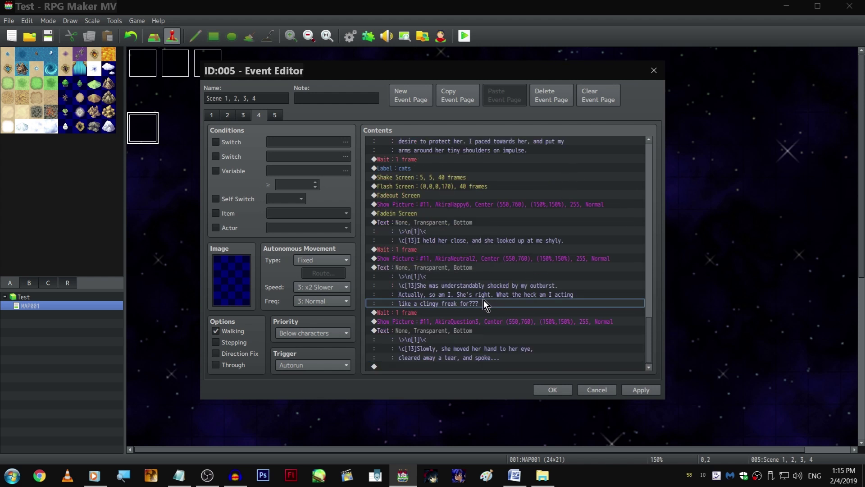
pyautogui.click(486, 312)
pyautogui.hotkey('ctrl', 'c')
pyautogui.click(476, 366)
pyautogui.hotkey('ctrl', 'v')
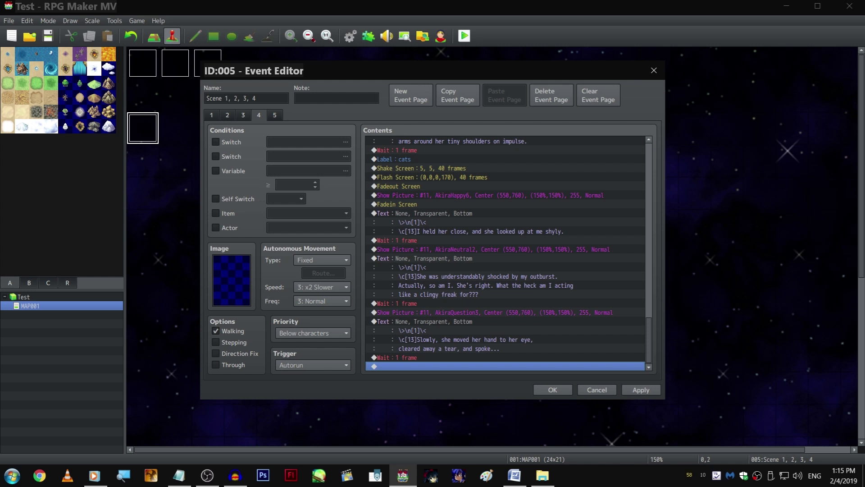
# - Add a copy of the AkiraQuestion3 Show Picture command after the final 1-frame Wait
pyautogui.click(512, 313)
pyautogui.hotkey('ctrl', 'c')
pyautogui.click(461, 366)
pyautogui.hotkey('ctrl', 'v')
# - Change the image of the last Show Picture command to AkiraShy7
pyautogui.doubleClick(455, 356)
pyautogui.click(499, 189)
pyautogui.press('Down')
pyautogui.press('Down')
pyautogui.press('Down')
pyautogui.click(411, 208)
pyautogui.scroll(-2, 410, 226)
pyautogui.click(404, 256)
pyautogui.click(405, 273)
pyautogui.scroll(-3, 401, 244)
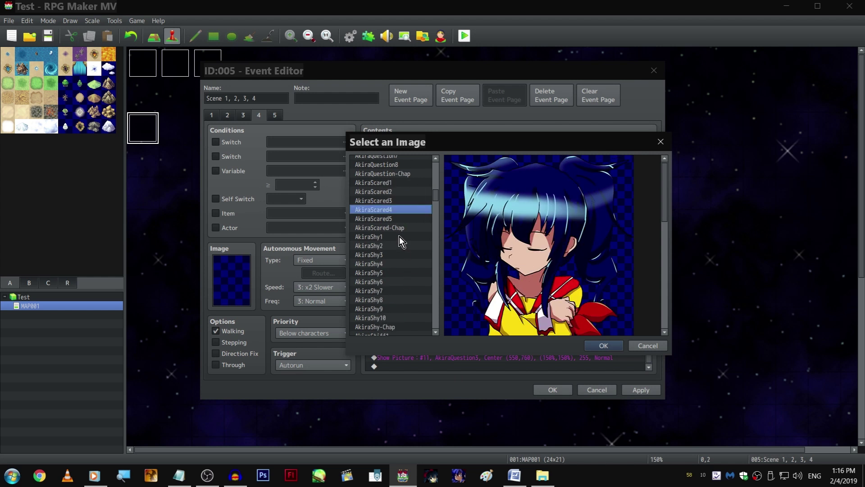
pyautogui.click(399, 245)
pyautogui.moveTo(398, 245); pyautogui.dragTo(395, 287)
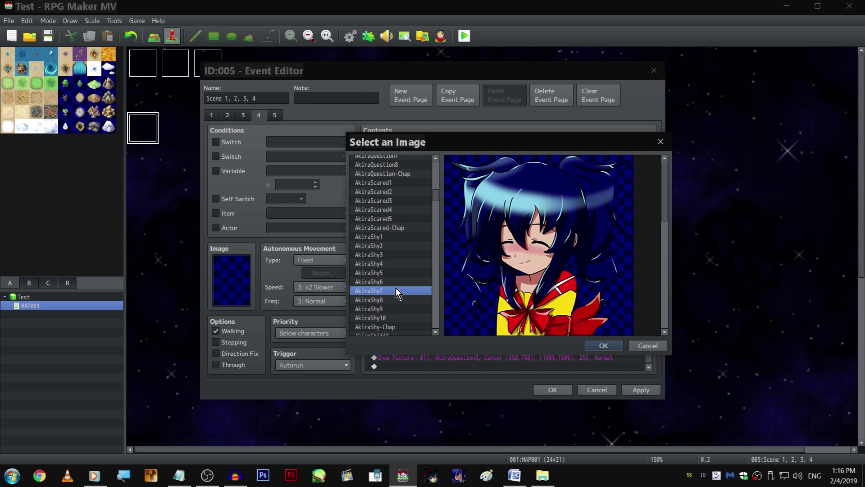
pyautogui.click(603, 345)
pyautogui.click(540, 316)
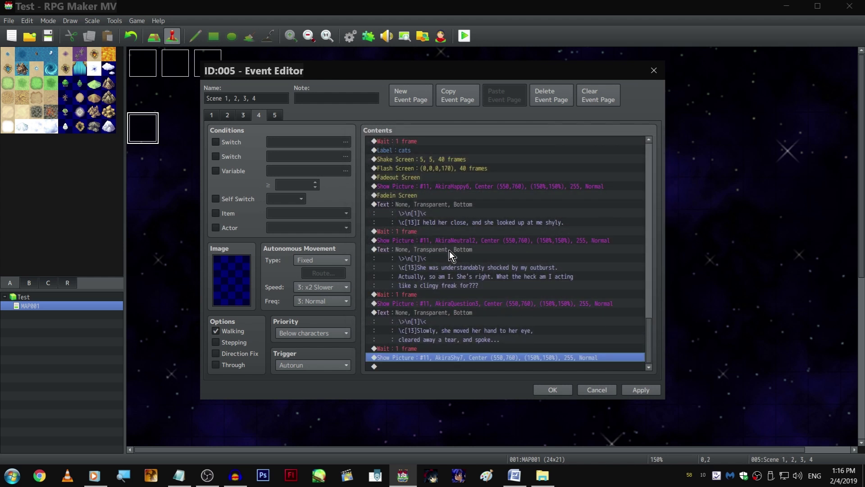
# - Copy Akira's earlier "Wh... why are you here?" message to the end of the command list
pyautogui.scroll(4, 450, 216)
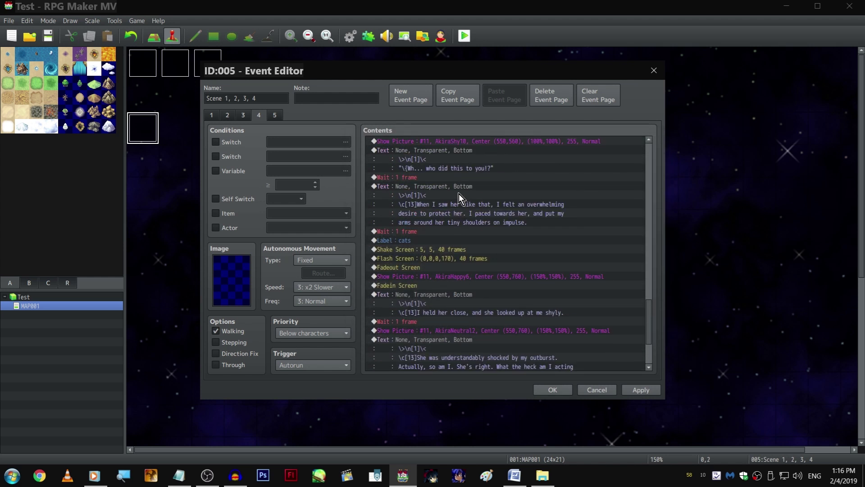
pyautogui.scroll(5, 459, 192)
pyautogui.scroll(-10, 463, 193)
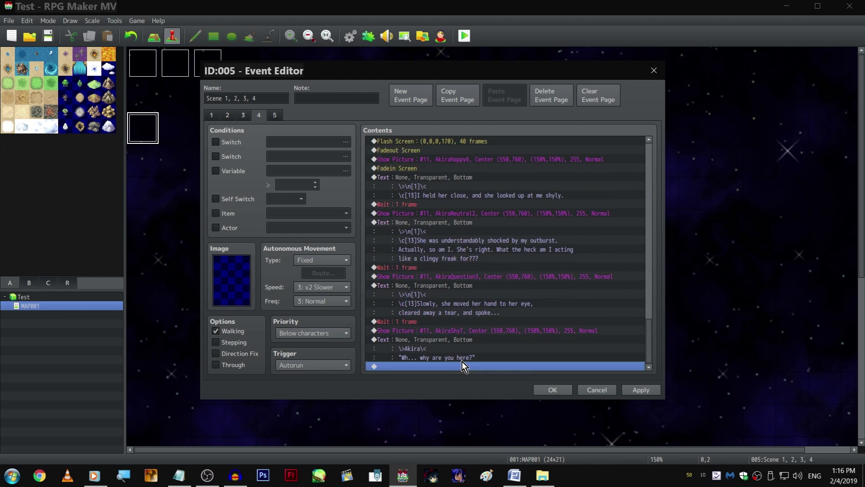
# - Set the Wait command before the AkiraShy7 Show Picture command to 60 frames
pyautogui.click(461, 338)
pyautogui.doubleClick(453, 319)
pyautogui.write('60')
pyautogui.press('Return')
# - Move the 60-frame Wait command below the AkiraShy7 Show Picture command
pyautogui.doubleClick(477, 341)
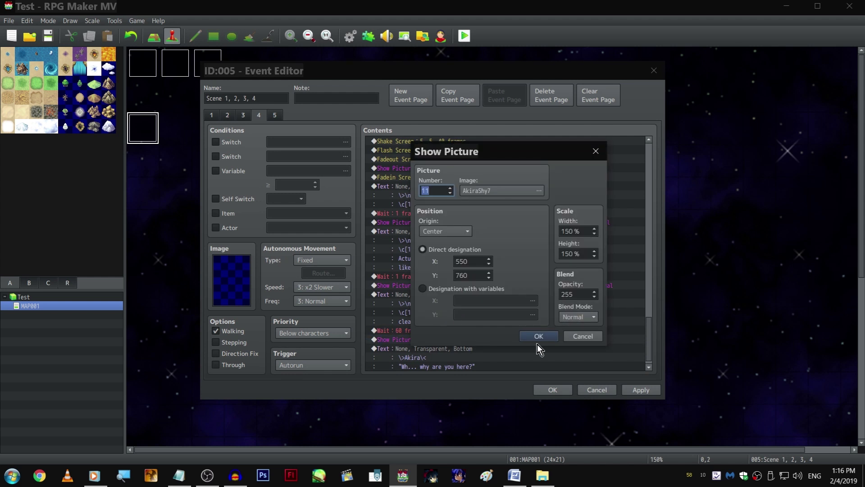
pyautogui.click(537, 339)
pyautogui.click(491, 344)
pyautogui.click(489, 339)
pyautogui.click(486, 333)
pyautogui.click(486, 335)
pyautogui.hotkey('ctrl', 'x')
pyautogui.click(485, 331)
pyautogui.hotkey('ctrl', 'v')
# - Change Akira's last message to "Actually... I got some dirt in my eye.", in quotation marks
pyautogui.doubleClick(482, 344)
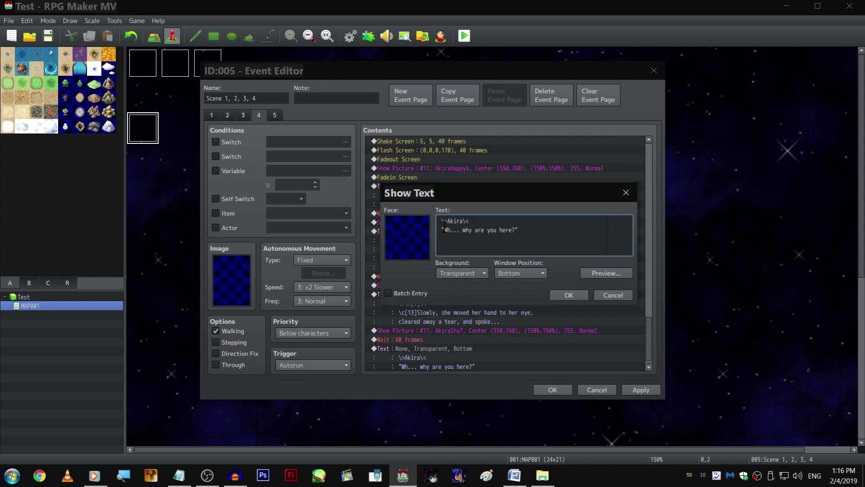
pyautogui.moveTo(443, 229); pyautogui.dragTo(518, 231)
pyautogui.write('Actually... I got some dirt in my eye.')
pyautogui.hotkey('ctrl', 'Return')
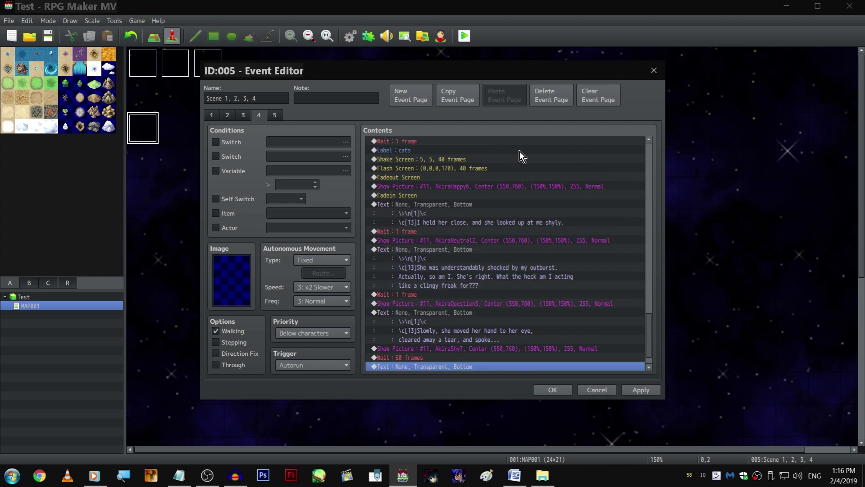
# - Accept the changes to the scene event and save the project
pyautogui.moveTo(451, 367); pyautogui.dragTo(477, 280)
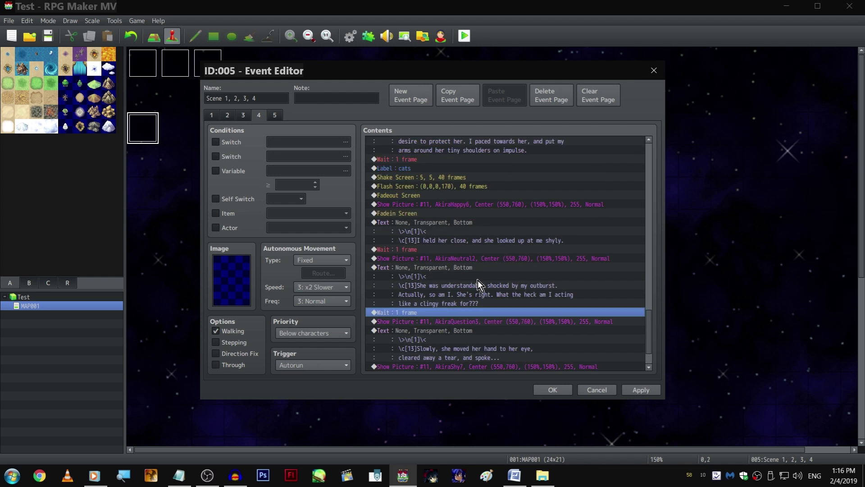
pyautogui.click(552, 389)
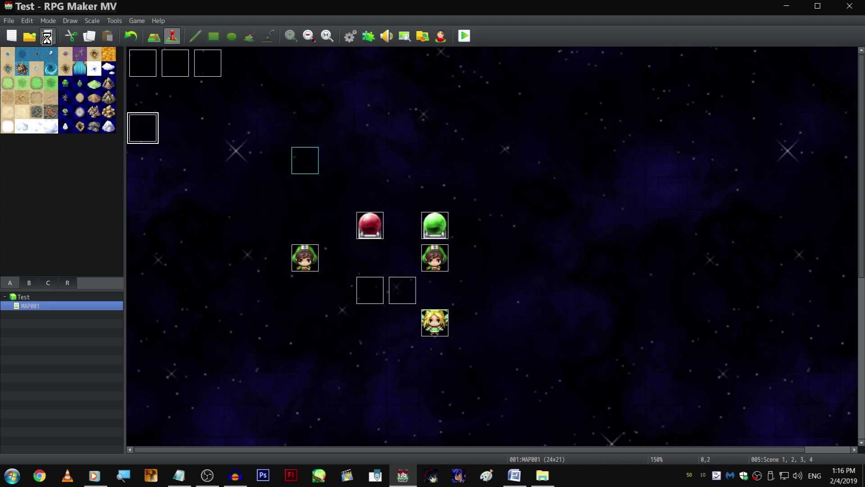
# - Reopen page 4 of the scene event and replace "Actually" with "Uh, wait" in the "She was understandably shocked" message
pyautogui.doubleClick(151, 137)
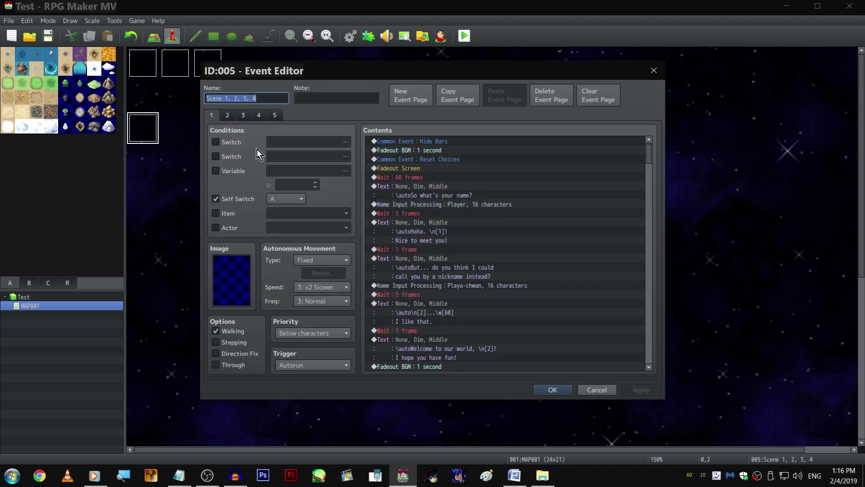
pyautogui.click(259, 115)
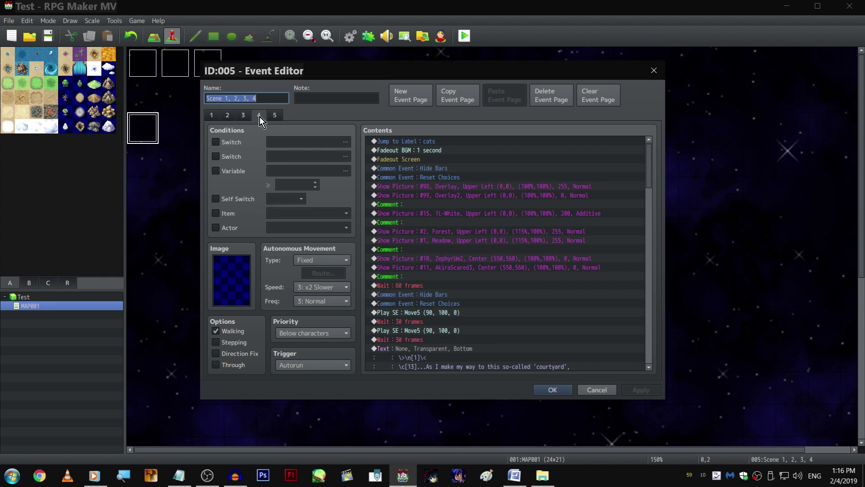
pyautogui.scroll(-20, 496, 252)
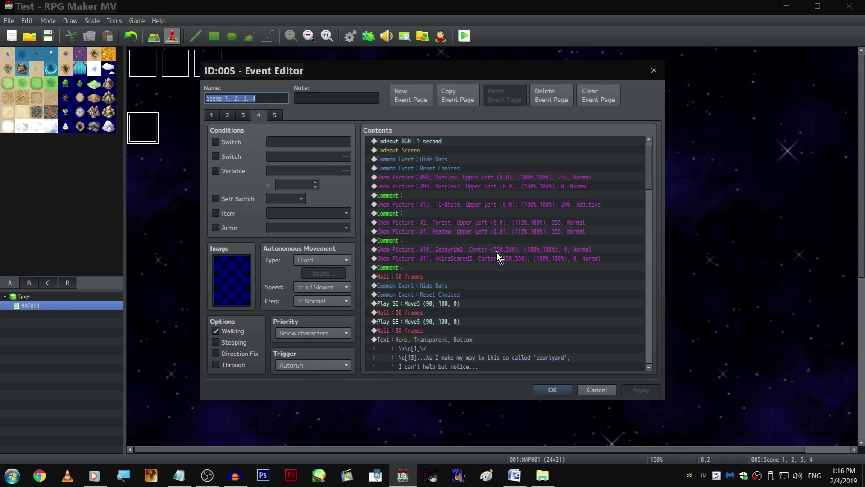
pyautogui.scroll(-4, 613, 238)
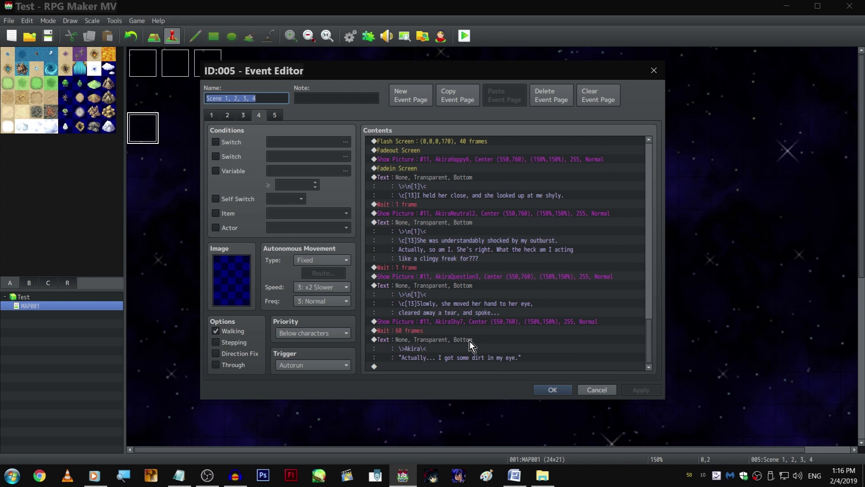
pyautogui.doubleClick(461, 223)
pyautogui.doubleClick(451, 237)
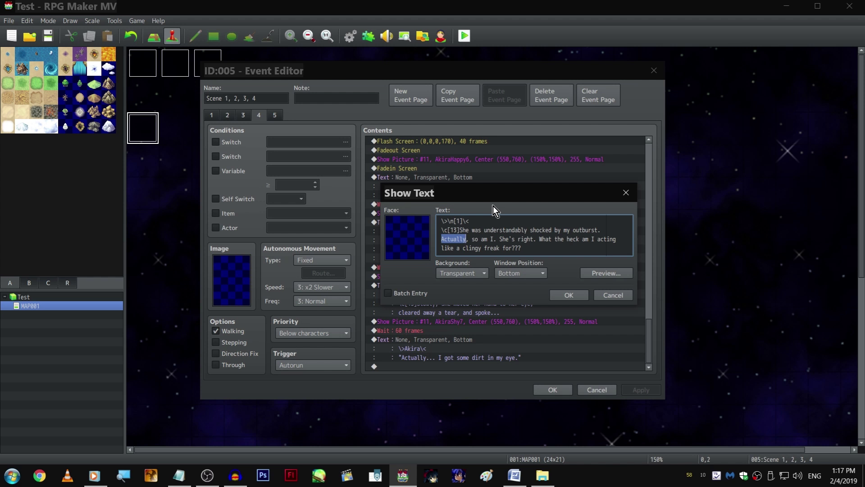
pyautogui.write('Uh, wait')
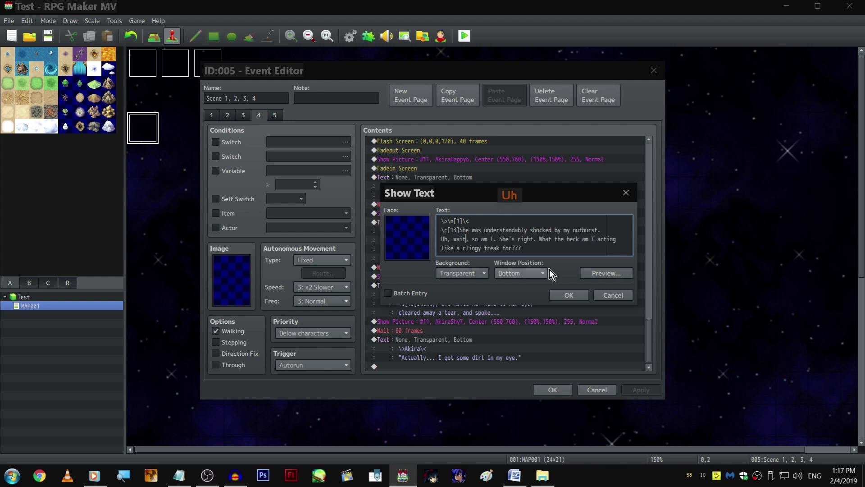
pyautogui.click(561, 293)
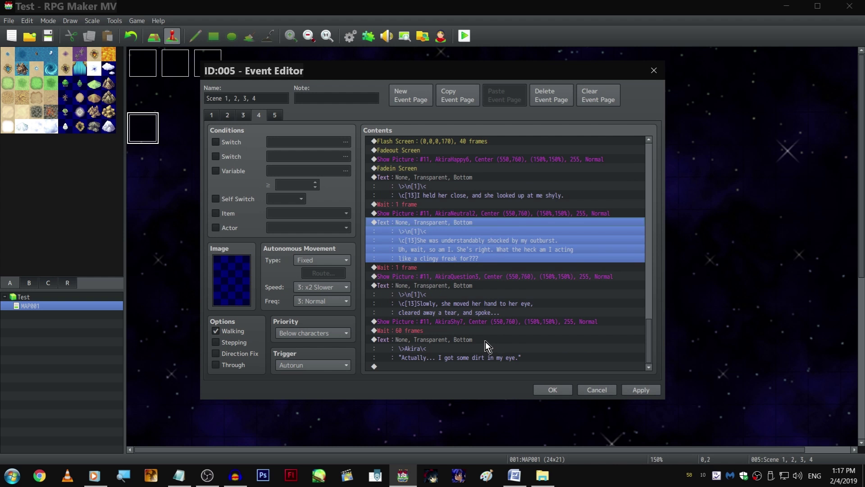
# - Copy the "Slowly, she moved her hand to her eye" message to the end of the command list
pyautogui.click(467, 366)
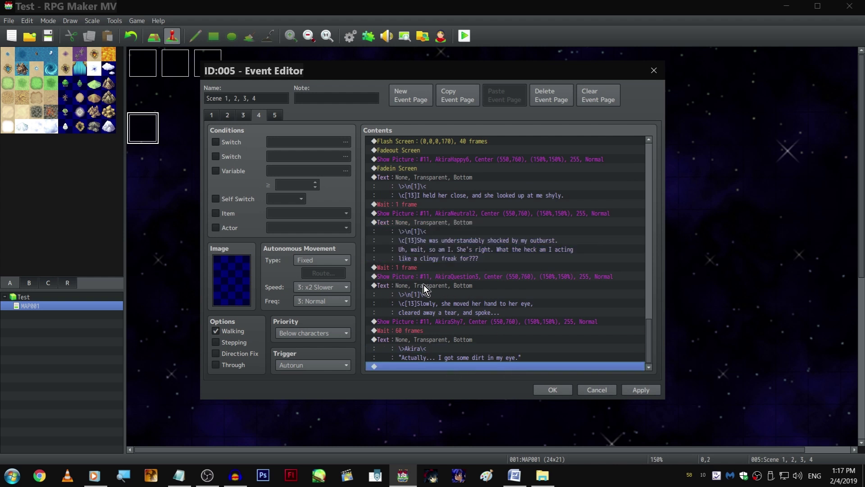
pyautogui.click(454, 287)
pyautogui.hotkey('ctrl', 'c')
pyautogui.click(478, 366)
pyautogui.hotkey('ctrl', 'v')
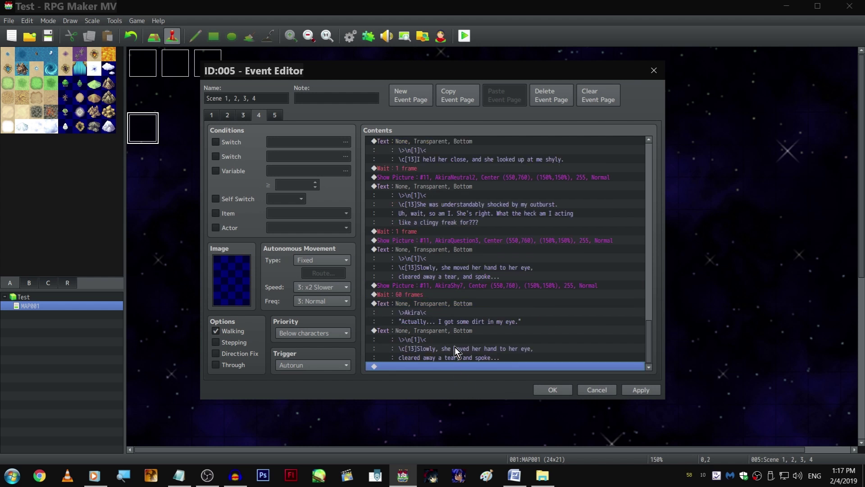
# - Insert a copy of the 60-frame Wait command before the last message
pyautogui.click(439, 294)
pyautogui.hotkey('ctrl', 'c')
pyautogui.click(468, 331)
pyautogui.hotkey('ctrl', 'v')
# - Replace the last message's wording after the color code with "O-oh..."
pyautogui.press('Return')
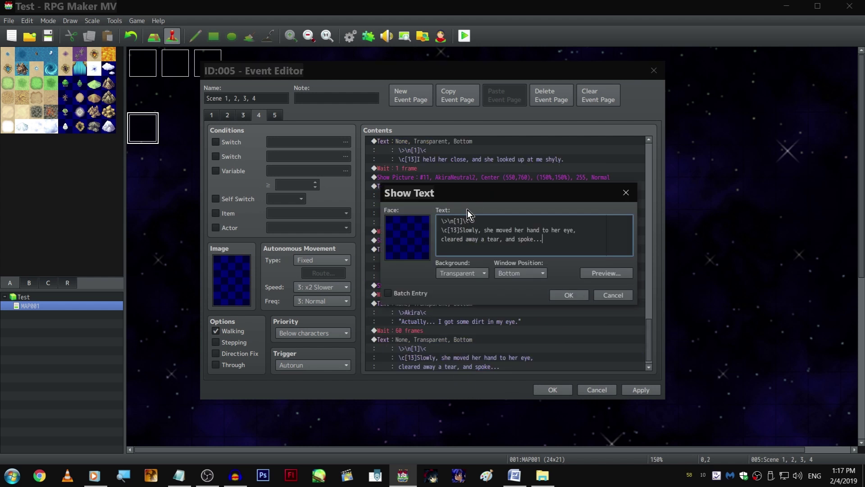
pyautogui.moveTo(460, 230); pyautogui.dragTo(543, 240)
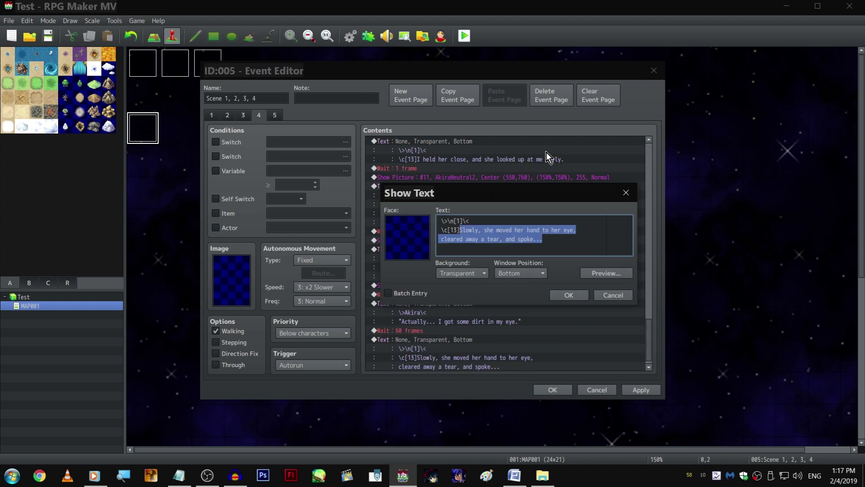
pyautogui.write('O-oh...')
pyautogui.hotkey('ctrl', 'Return')
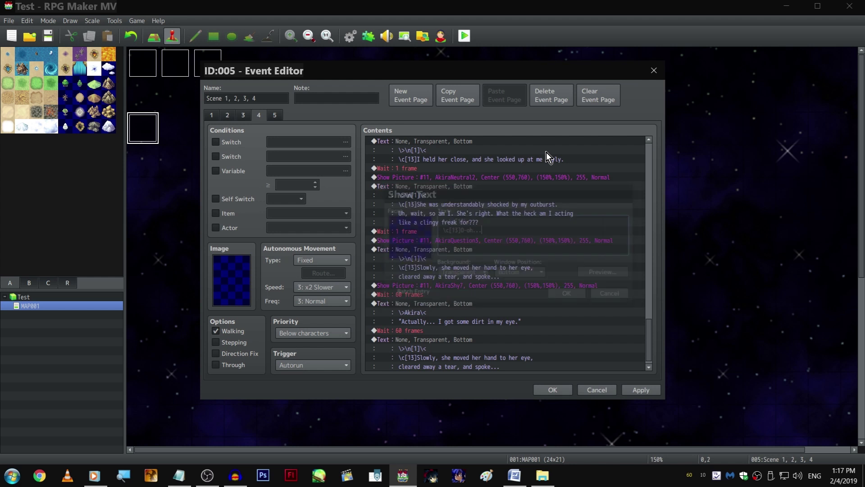
# - Add a 120-frame Wait command after the "O-oh..." message
pyautogui.scroll(-1, 547, 145)
pyautogui.press('Down')
pyautogui.press('Return')
pyautogui.click(586, 147)
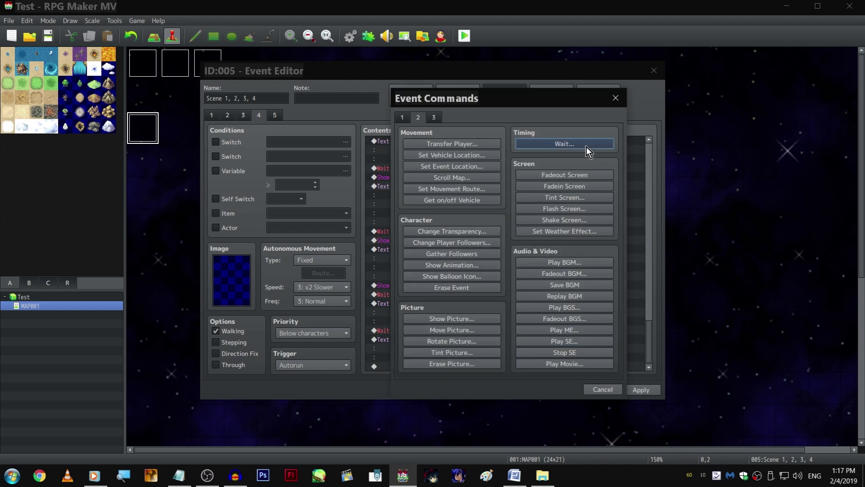
pyautogui.write('120')
pyautogui.press('Return')
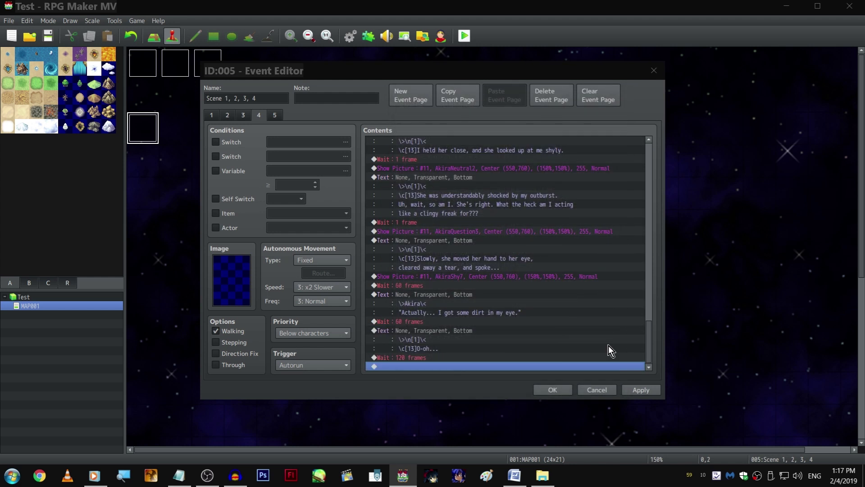
# - Add a Play SE command with the 015-Jump01 sound after the 120-frame Wait
pyautogui.press('Return')
pyautogui.click(596, 341)
pyautogui.click(479, 174)
pyautogui.press('Return')
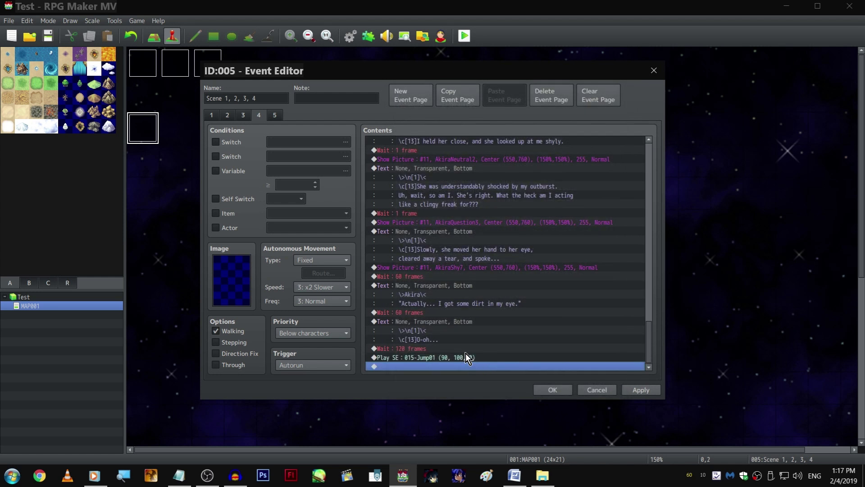
# - Copy the "O-oh..." message to the end of the list, after the Jump01 sound effect
pyautogui.click(445, 355)
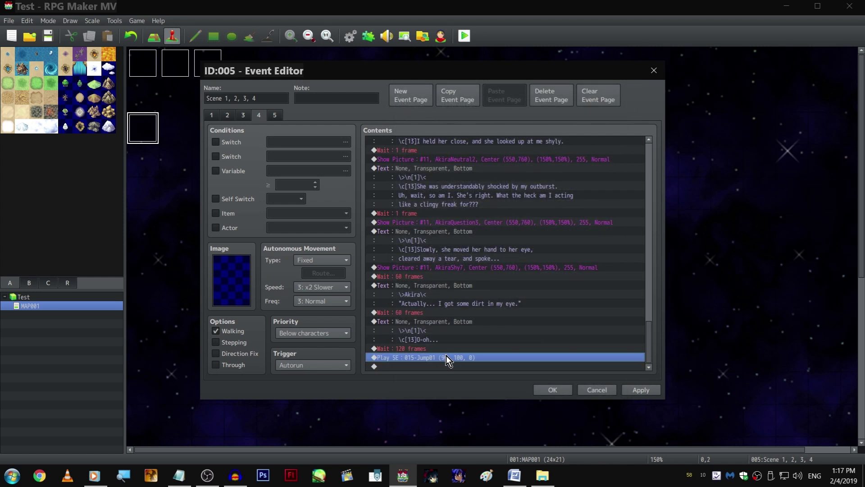
pyautogui.click(445, 350)
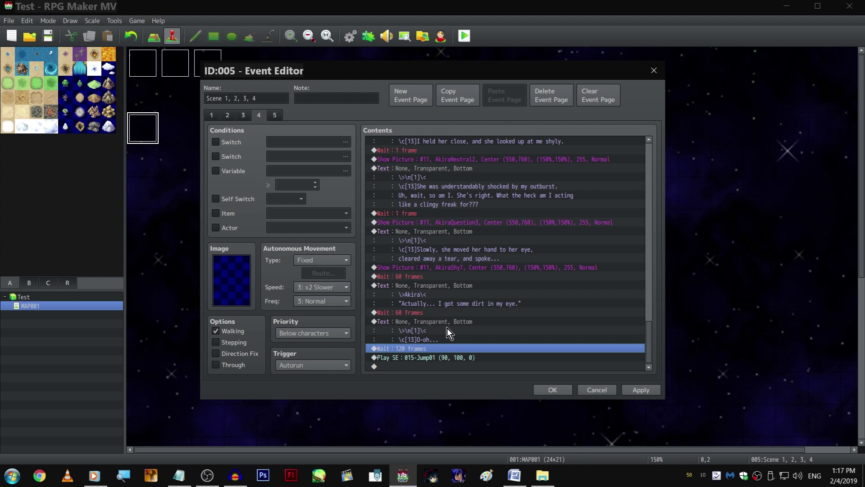
pyautogui.click(447, 328)
pyautogui.hotkey('ctrl', 'c')
pyautogui.click(451, 366)
pyautogui.hotkey('ctrl', 'v')
# - Remove the color code from the last message and change its wording to "O-oh!" in quotation marks
pyautogui.press('space')
pyautogui.click(458, 229)
pyautogui.press('BackSpace')
pyautogui.press('BackSpace')
pyautogui.press('BackSpace')
pyautogui.press('BackSpace')
pyautogui.press('BackSpace')
pyautogui.press('BackSpace')
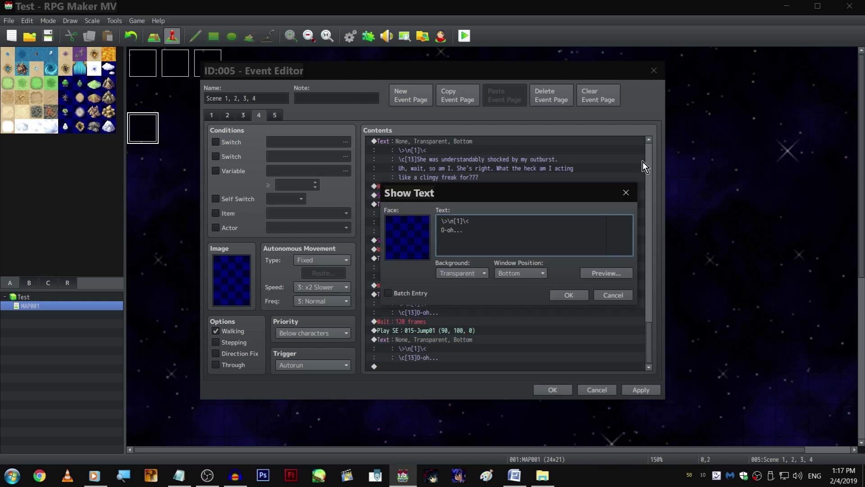
pyautogui.write('"')
pyautogui.press('End')
pyautogui.press('BackSpace')
pyautogui.write('!"')
pyautogui.hotkey('ctrl', 'Return')
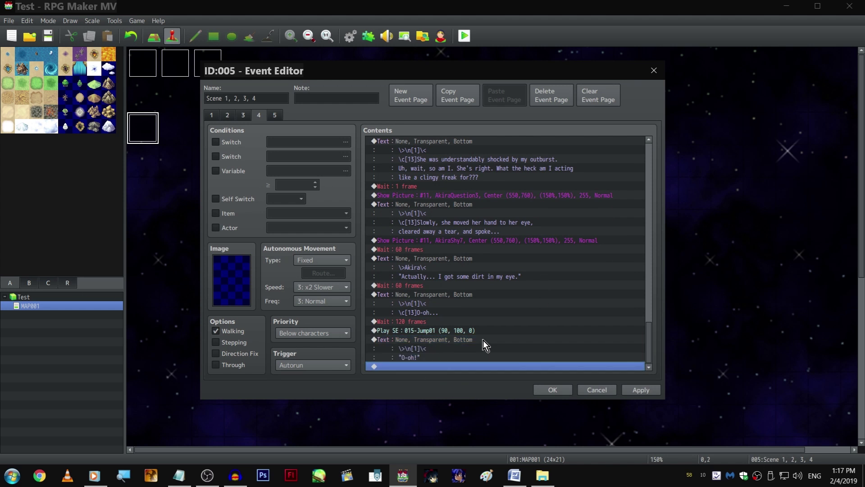
# - Copy the color-coded "O-oh..." message to the end of the command list, after the "O-oh!" message
pyautogui.click(464, 294)
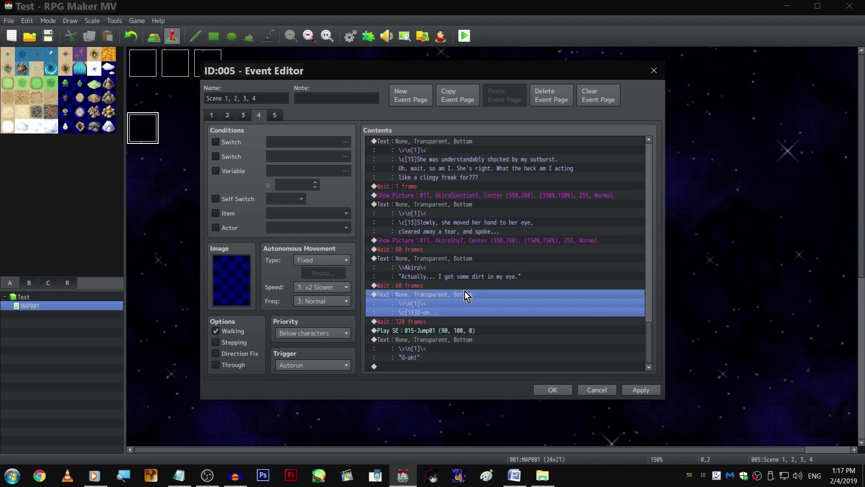
pyautogui.click(479, 287)
pyautogui.click(479, 306)
pyautogui.click(471, 366)
pyautogui.hotkey('ctrl', 'v')
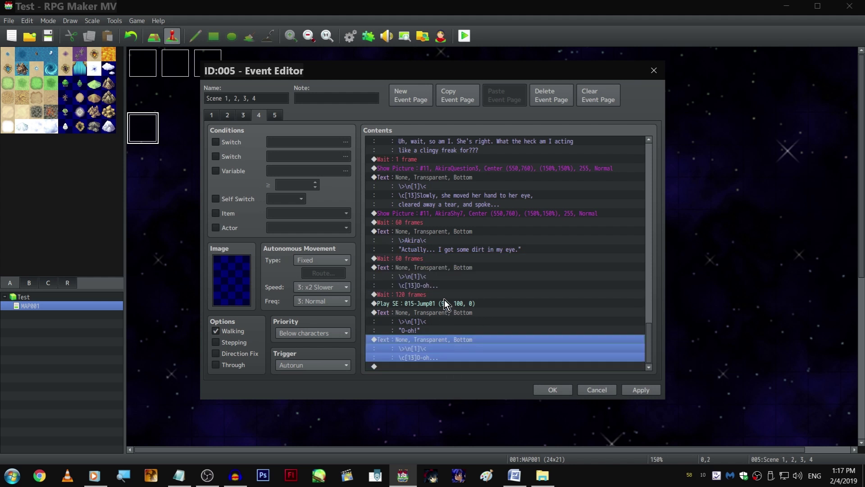
# - Insert a copy of the 1-frame Wait between the "O-oh!" message and the copied "O-oh..." message
pyautogui.scroll(2, 450, 194)
pyautogui.click(450, 194)
pyautogui.scroll(-2, 446, 197)
pyautogui.click(462, 337)
# - Replace the wording after the color code in the last message with "I take her shoulders and gently push her"
pyautogui.doubleClick(461, 341)
pyautogui.moveTo(482, 230); pyautogui.dragTo(463, 230)
pyautogui.hotkey('shift', 'Left')
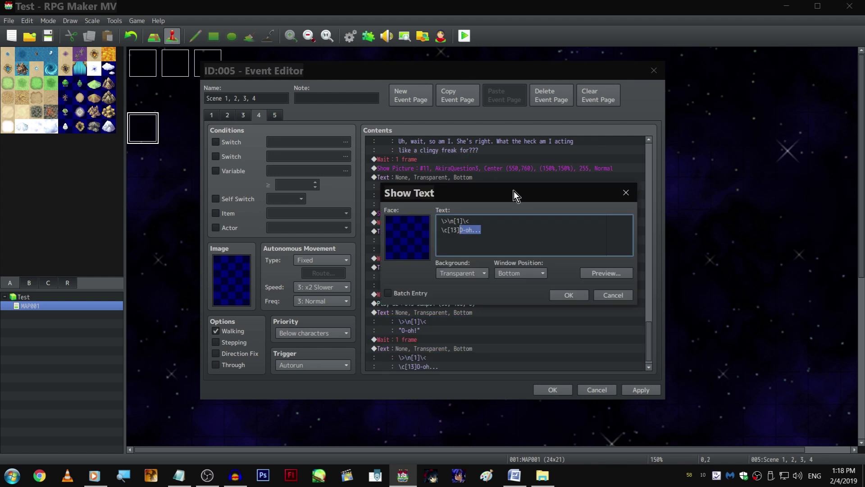
pyautogui.write('I take her shoulders and push her')
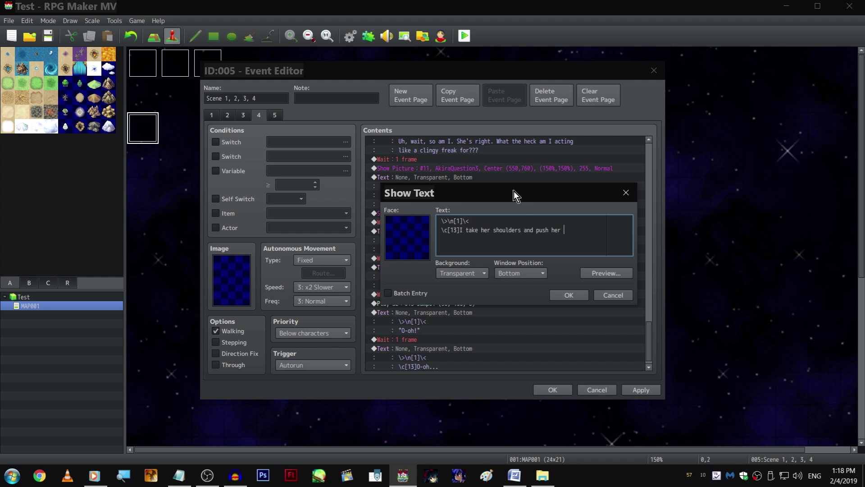
pyautogui.press('BackSpace')
pyautogui.press('BackSpace')
pyautogui.press('BackSpace')
pyautogui.press('BackSpace')
pyautogui.press('BackSpace')
pyautogui.press('BackSpace')
pyautogui.press('BackSpace')
pyautogui.press('BackSpace')
pyautogui.press('BackSpace')
pyautogui.write('gently push her')
# - Continue the message with the lines "in a someone definitely not forceful kind of way" and "away from me." and accept it
pyautogui.press('Return')
pyautogui.write('in a someone definitely')
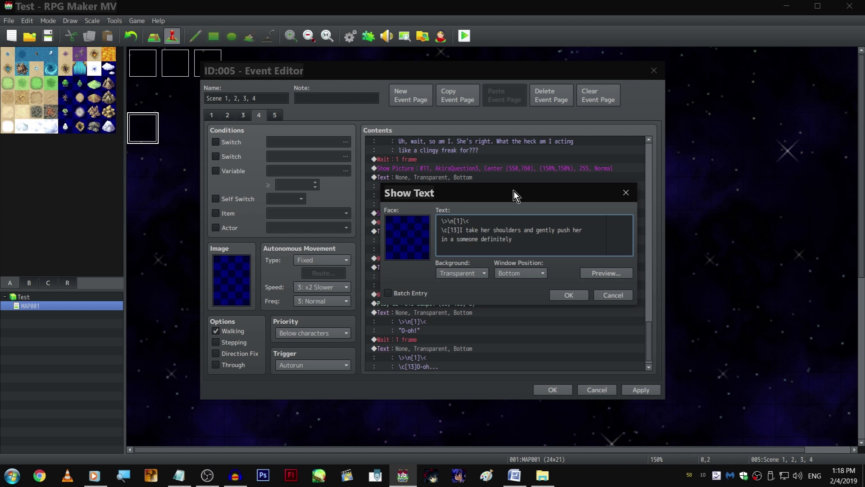
pyautogui.write(' not forceful kind of way')
pyautogui.press('Return')
pyautogui.write('away from me.')
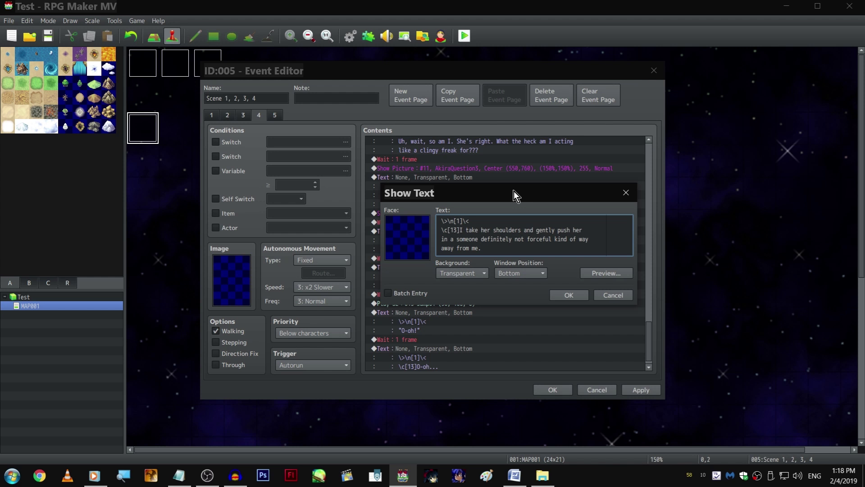
pyautogui.hotkey('ctrl', 'Return')
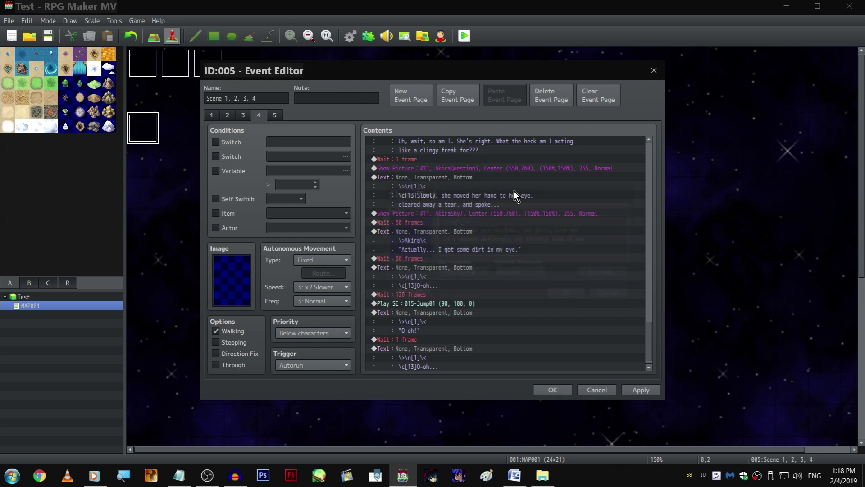
pyautogui.click(551, 356)
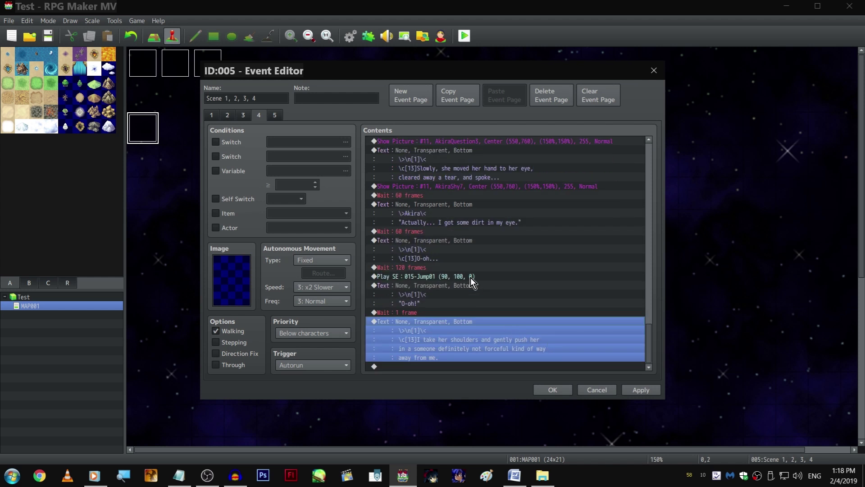
pyautogui.press('Down')
pyautogui.press('Return')
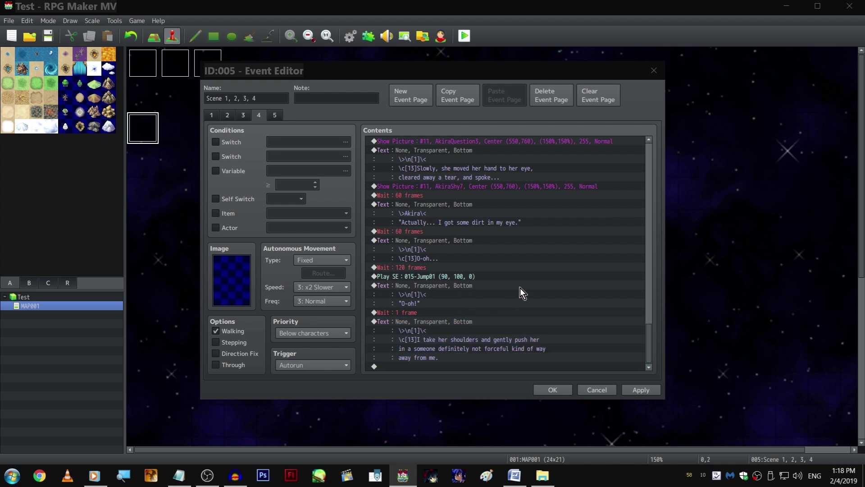
pyautogui.click(581, 177)
# - Copy the earlier block from Shake Screen through Fadein Screen, including the AkiraHappy6 picture, to the end of the list
pyautogui.scroll(-2, 497, 251)
pyautogui.scroll(7, 496, 247)
pyautogui.moveTo(439, 231); pyautogui.dragTo(445, 197)
pyautogui.hotkey('ctrl', 'c')
pyautogui.scroll(-8, 455, 216)
pyautogui.click(481, 365)
pyautogui.hotkey('ctrl', 'v')
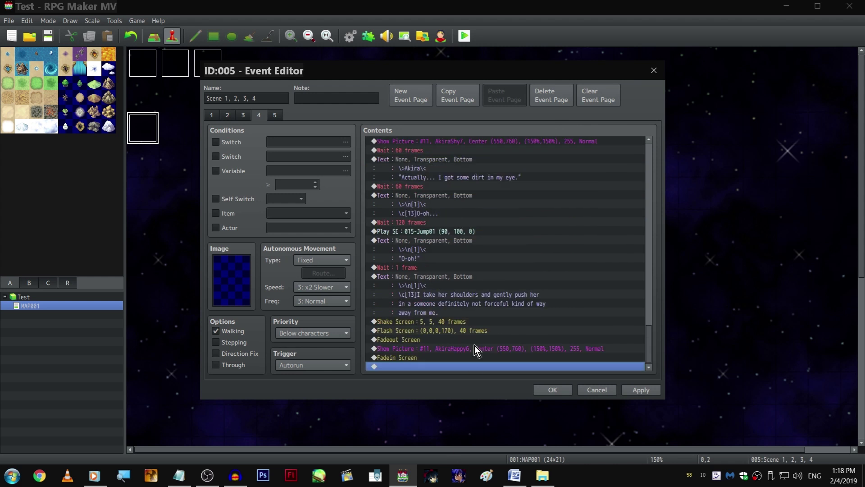
# - Replace the AkiraHappy6 picture in the copied block with a copy of the AkiraShy10 Show Picture command at (550,560), 100% scale
pyautogui.click(459, 348)
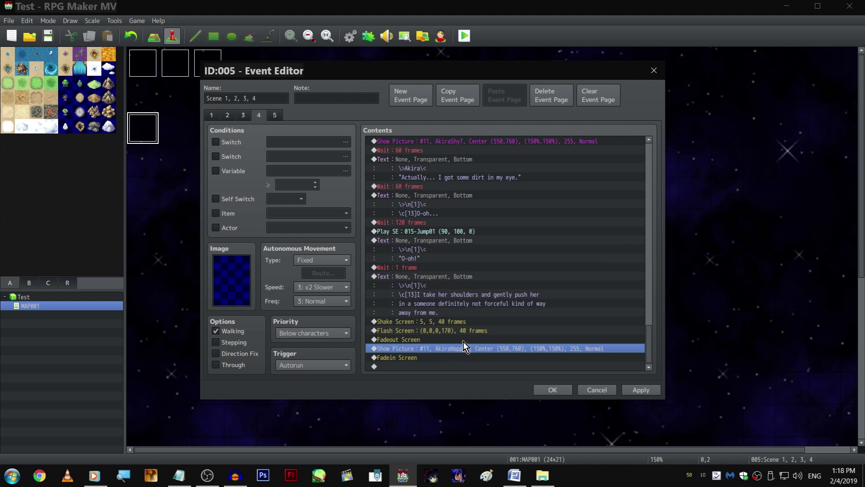
pyautogui.scroll(10, 485, 264)
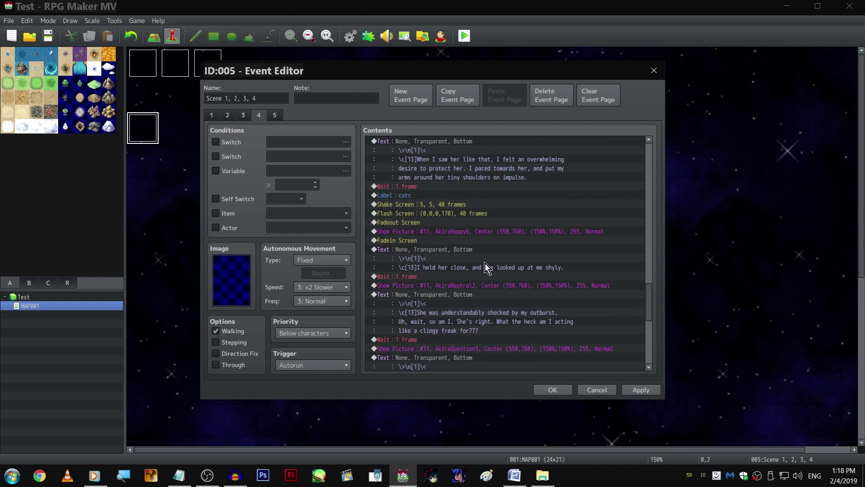
pyautogui.scroll(-10, 483, 304)
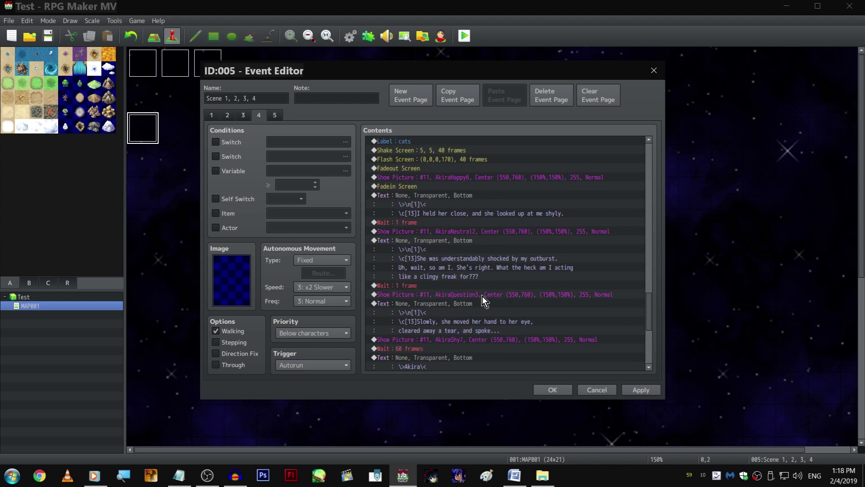
pyautogui.click(473, 360)
pyautogui.click(459, 356)
pyautogui.hotkey('ctrl', 'x')
pyautogui.click(460, 354)
pyautogui.hotkey('ctrl', 'v')
# - Change the image of the pasted AkiraShy10 Show Picture command to AkiraQuestion1
pyautogui.doubleClick(460, 355)
pyautogui.click(507, 193)
pyautogui.scroll(-2, 429, 241)
pyautogui.scroll(4, 422, 243)
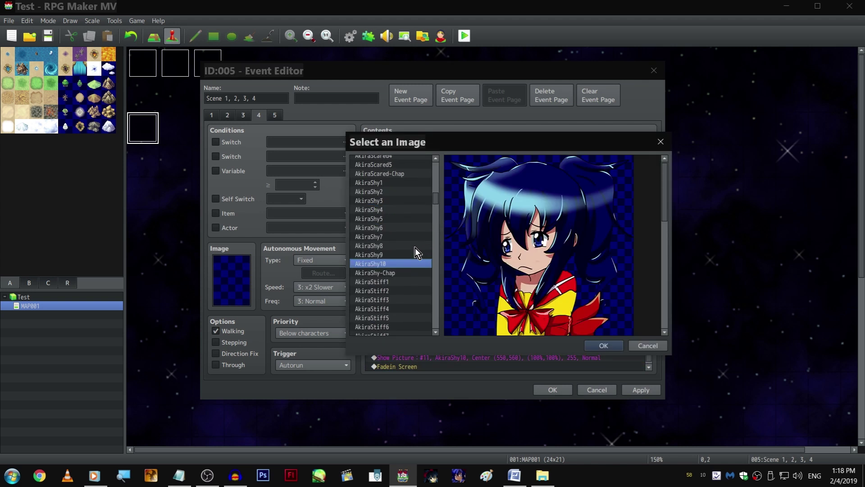
pyautogui.click(415, 247)
pyautogui.scroll(4, 425, 231)
pyautogui.click(422, 226)
pyautogui.click(410, 167)
pyautogui.scroll(3, 412, 218)
pyautogui.press('Up')
pyautogui.press('Up')
pyautogui.press('Up')
pyautogui.press('Up')
pyautogui.press('Up')
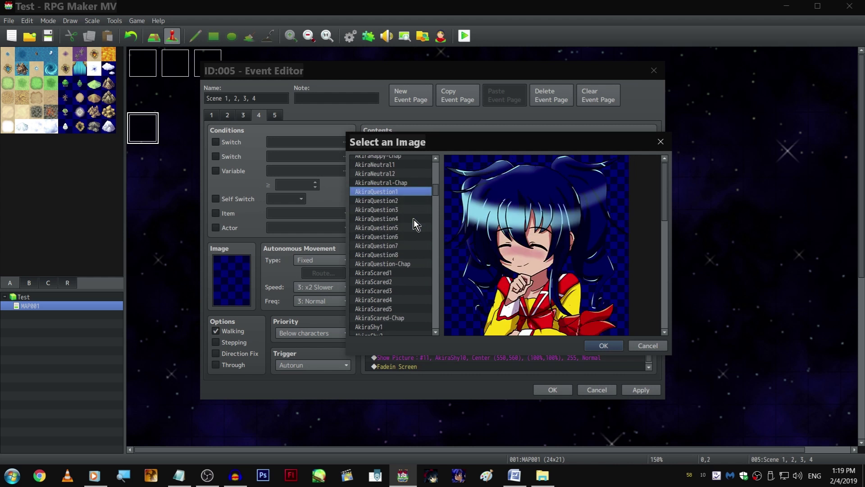
pyautogui.click(598, 346)
pyautogui.click(541, 337)
pyautogui.scroll(-1, 509, 360)
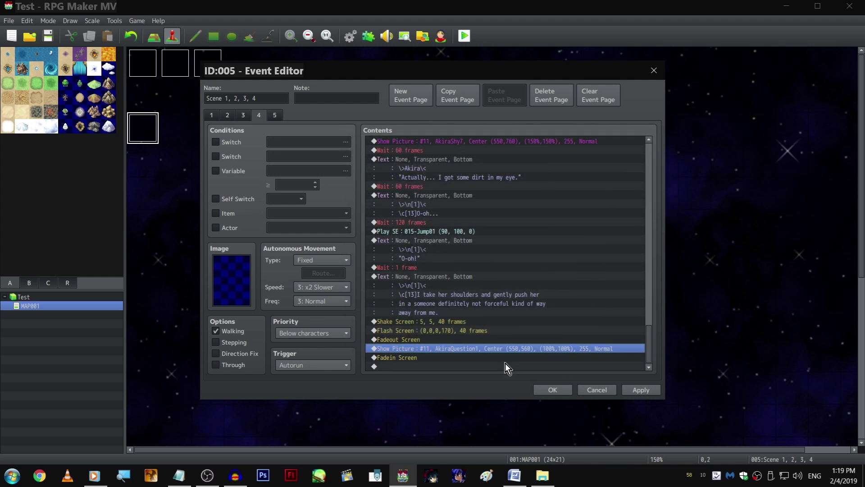
# - Copy the "I take her shoulders and gently push her" message to the end, after the last Fadein Screen
pyautogui.click(500, 366)
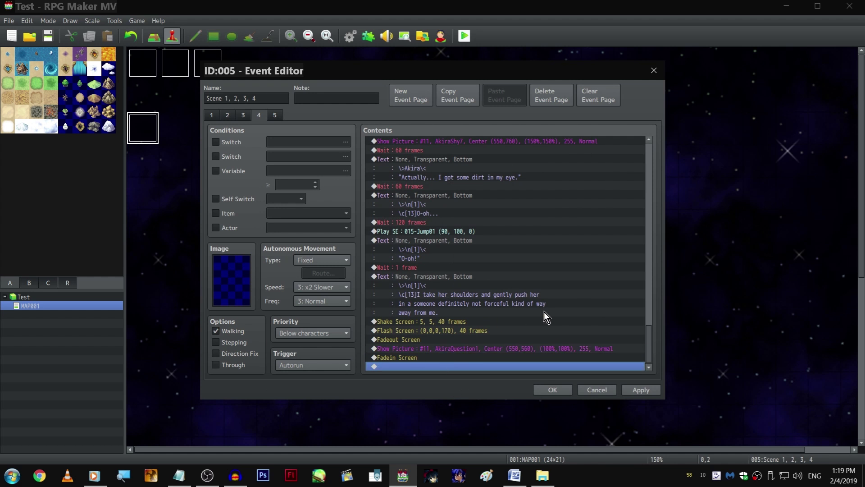
pyautogui.click(464, 298)
pyautogui.hotkey('ctrl', 'c')
pyautogui.click(468, 366)
pyautogui.hotkey('ctrl', 'v')
# - Rewrite the copied message after its color code as "I felt like a fire spell." and "Well, THIS GOT AWKWARD." on two lines
pyautogui.doubleClick(452, 321)
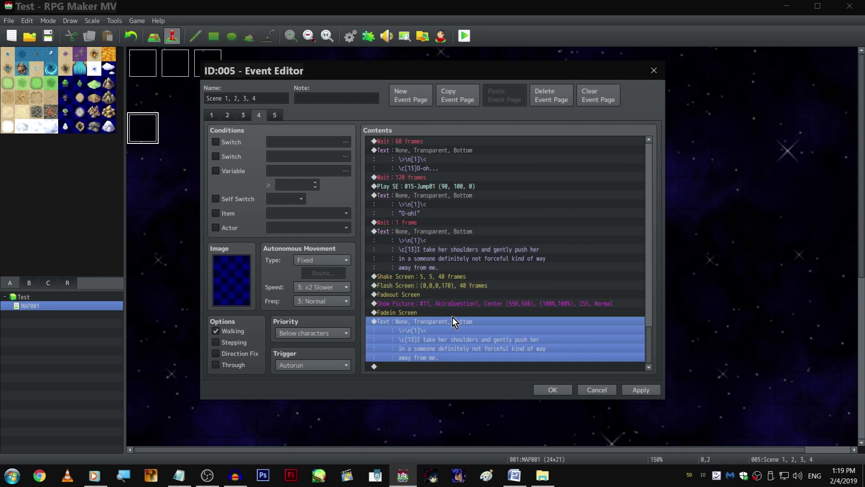
pyautogui.keyDown('shift'); pyautogui.click(461, 229); pyautogui.keyUp('shift')
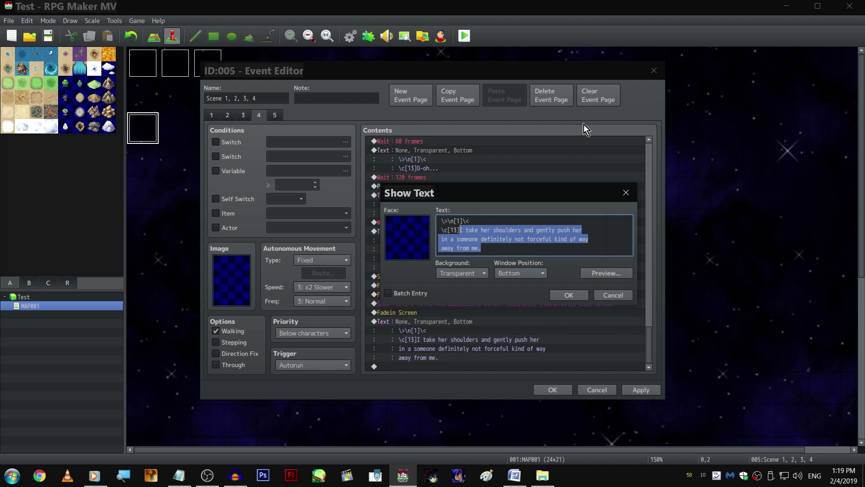
pyautogui.write('I felt')
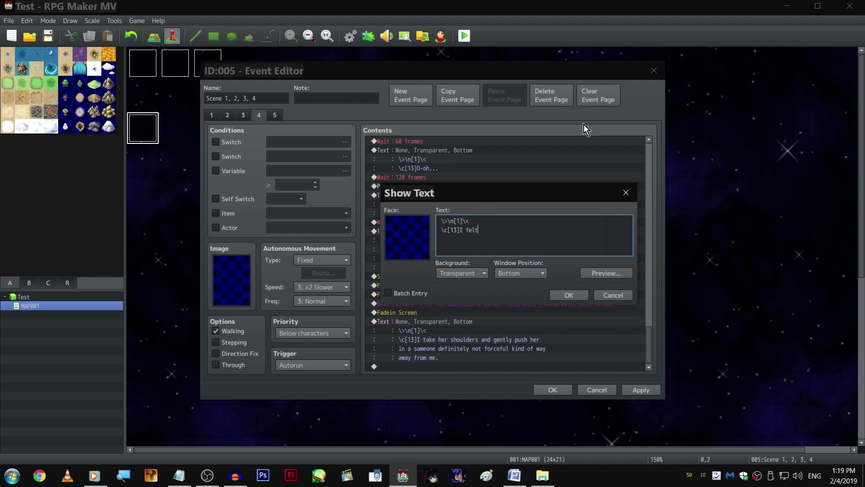
pyautogui.write(' like a fire spell.')
pyautogui.press('Return')
pyautogui.write('WELL,')
pyautogui.press('BackSpace')
pyautogui.press('BackSpace')
pyautogui.press('BackSpace')
pyautogui.write('ell, THIS GOT AWKWARD.')
pyautogui.hotkey('ctrl', 'Return')
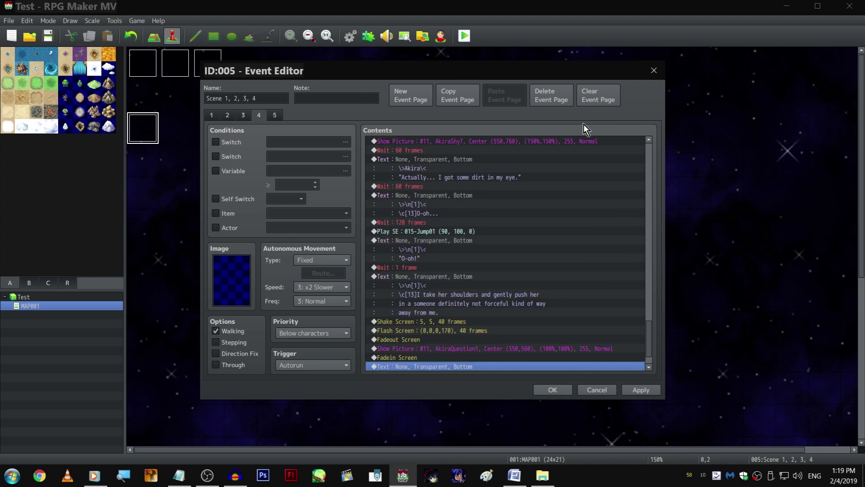
# - Add a copy of the 1-frame Wait after the fire spell message, accept the event changes and save the project
pyautogui.scroll(-1, 442, 333)
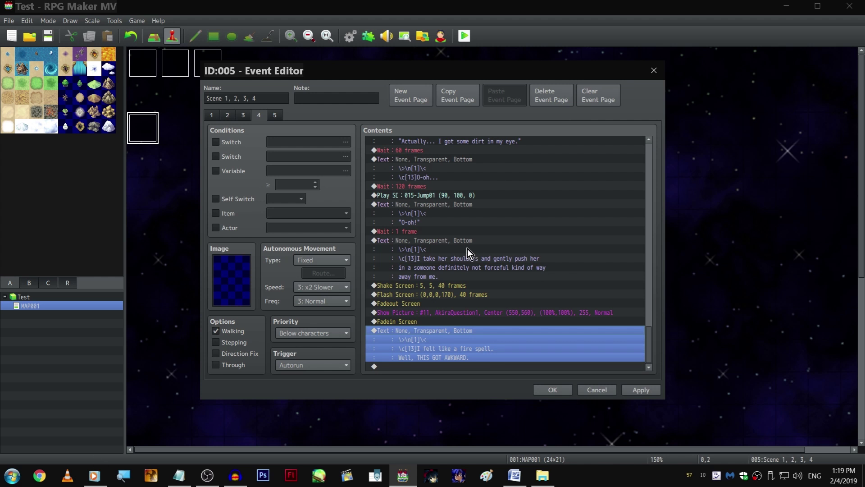
pyautogui.click(445, 231)
pyautogui.scroll(-1, 490, 353)
pyautogui.click(552, 390)
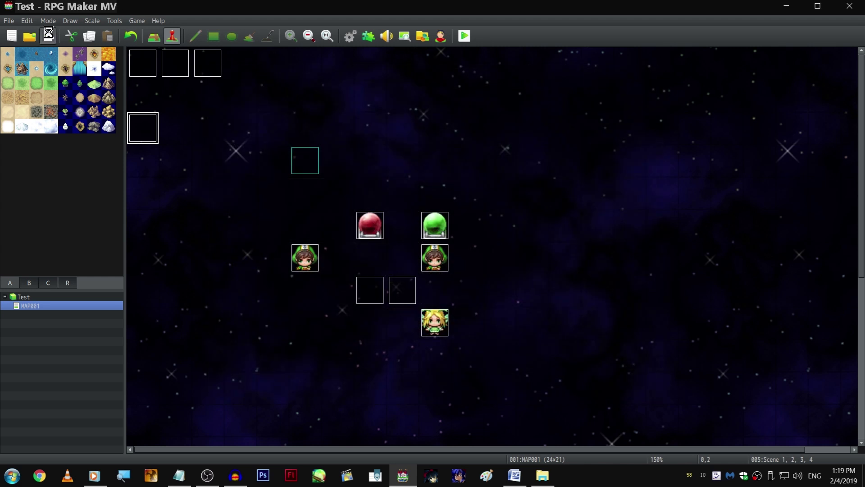
# - Reopen the "Scene 1, 2, 3, 4" event and go to the end of page 4's command list
pyautogui.doubleClick(143, 131)
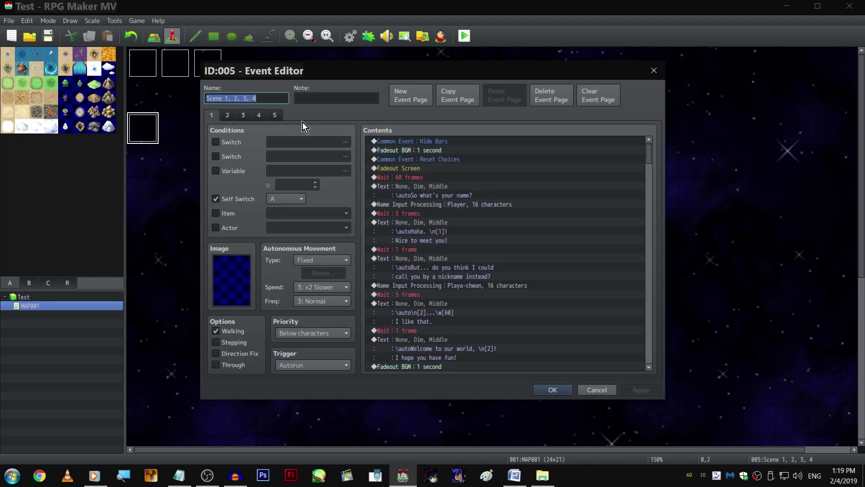
pyautogui.click(259, 115)
pyautogui.scroll(-10, 577, 203)
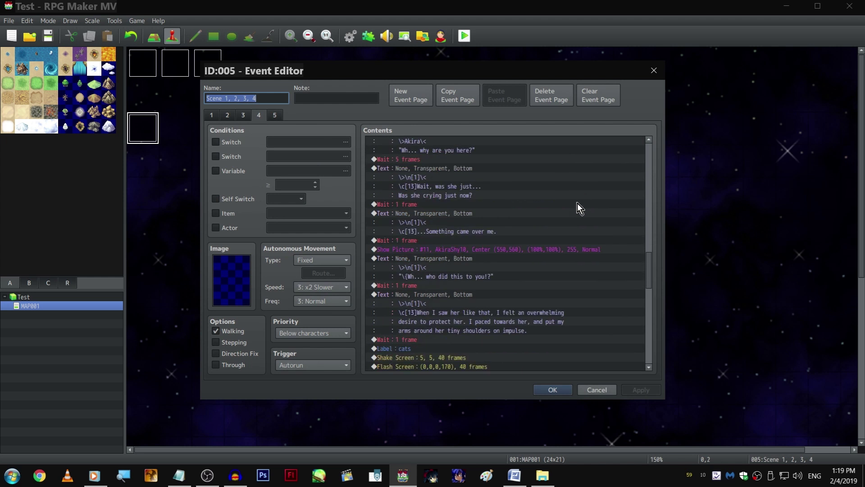
pyautogui.scroll(-1, 593, 212)
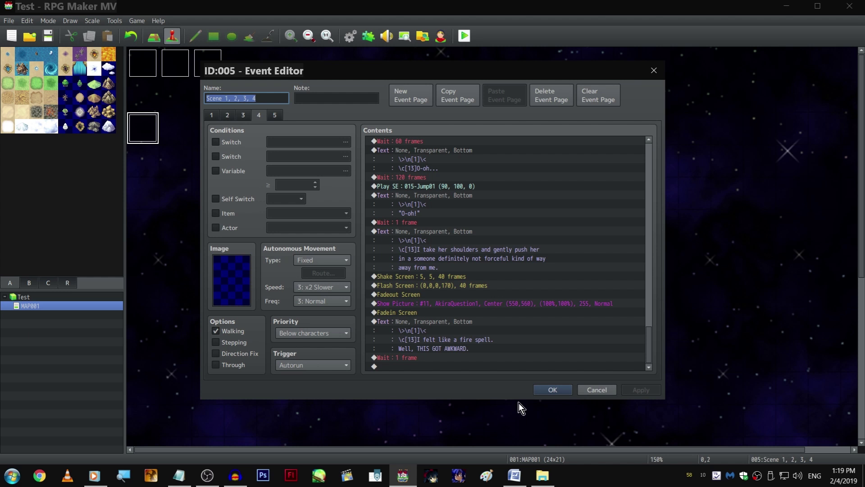
# - Set the duration of the final Wait command to 30 frames
pyautogui.click(491, 226)
pyautogui.scroll(2, 480, 210)
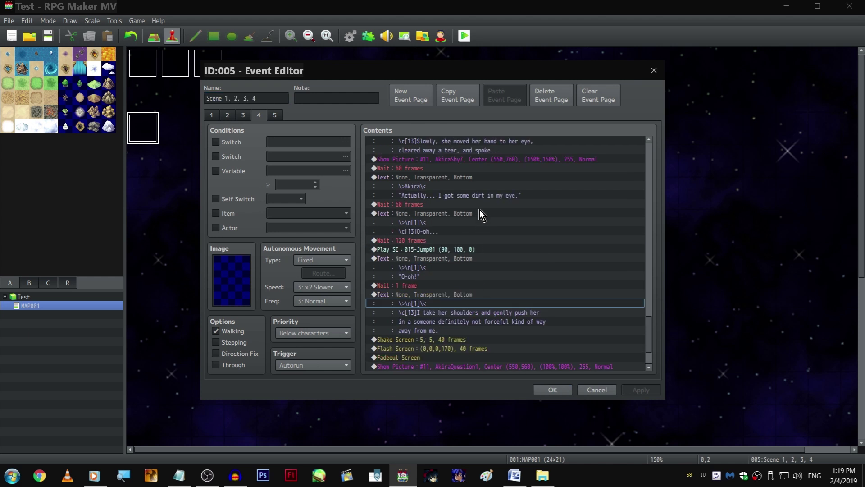
pyautogui.click(477, 186)
pyautogui.scroll(-3, 479, 180)
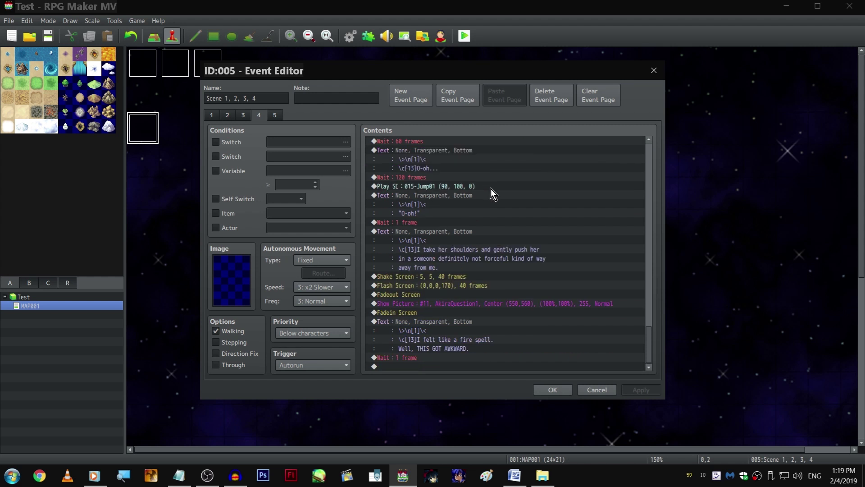
pyautogui.doubleClick(428, 358)
pyautogui.write('30')
pyautogui.press('Return')
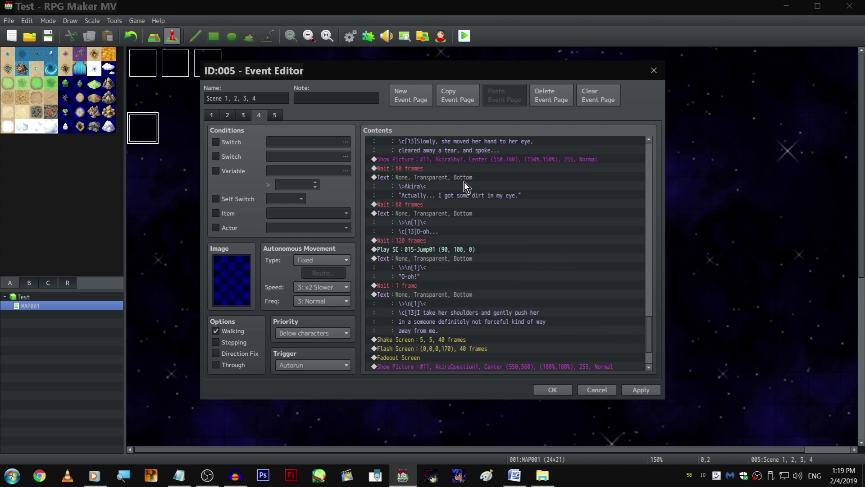
# - Copy Akira's "Actually... I got some dirt in my eye." message to the end, after the 30-frame Wait
pyautogui.click(471, 366)
pyautogui.hotkey('ctrl', 'v')
pyautogui.click(458, 334)
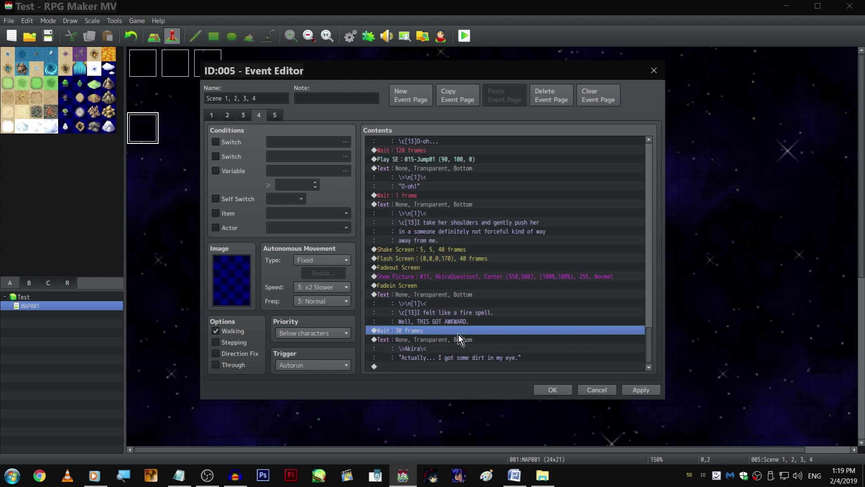
# - Change the copied Akira message to "But still..." and "thank you for worrying about me." on two lines, in quotation marks
pyautogui.click(457, 344)
pyautogui.doubleClick(457, 336)
pyautogui.keyDown('shift'); pyautogui.click(445, 229); pyautogui.keyUp('shift')
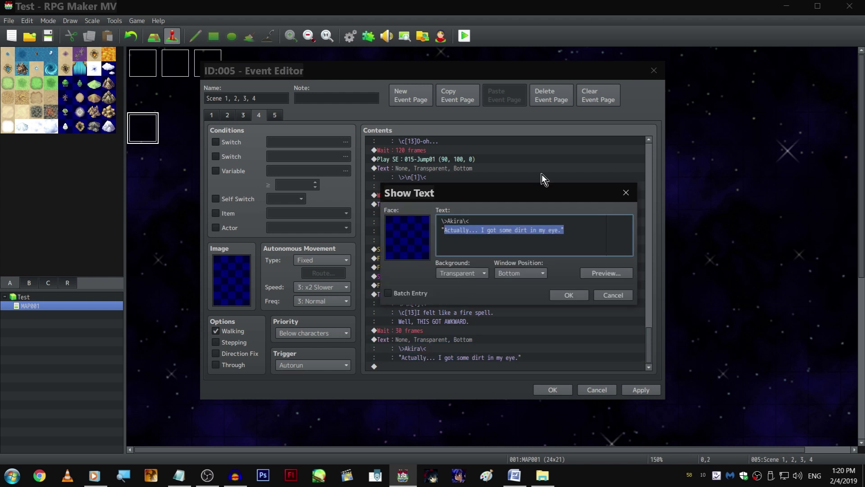
pyautogui.write('But still...')
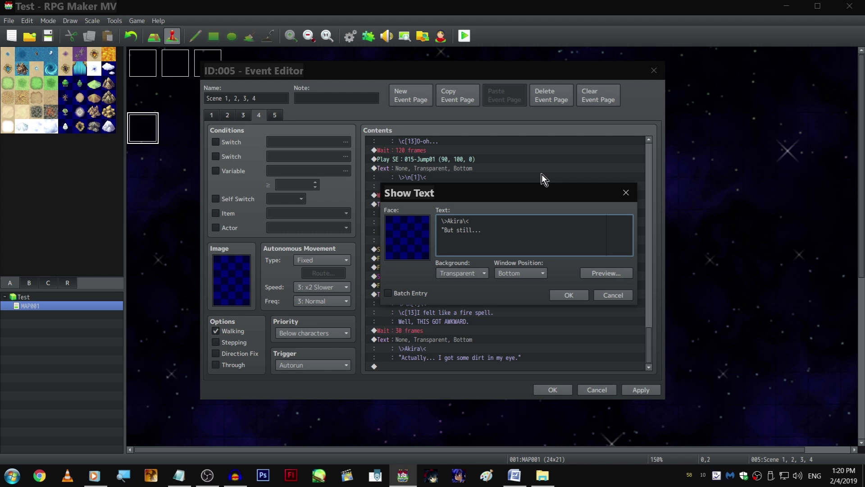
pyautogui.press('Return')
pyautogui.write('thank you for worrying about me.')
pyautogui.hotkey('ctrl', 'Return')
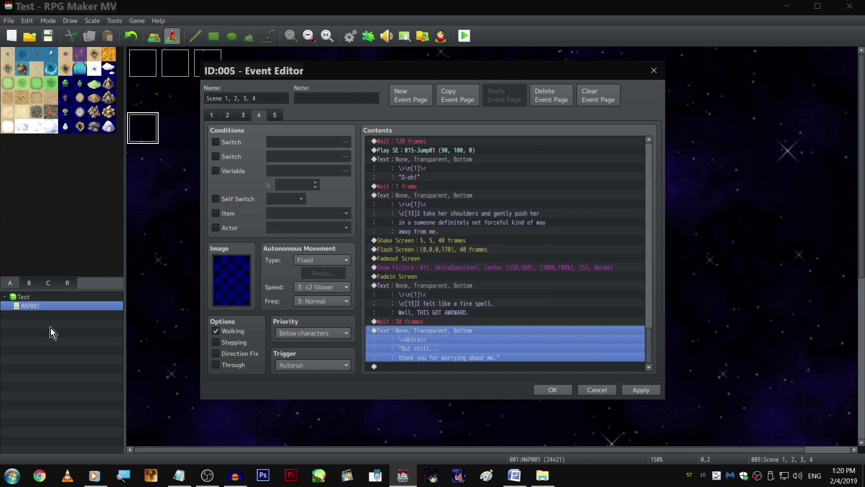
# - Copy the 30-frame Wait to the end of the command list and set the copy's duration to 10 frames
pyautogui.click(489, 318)
pyautogui.hotkey('ctrl', 'c')
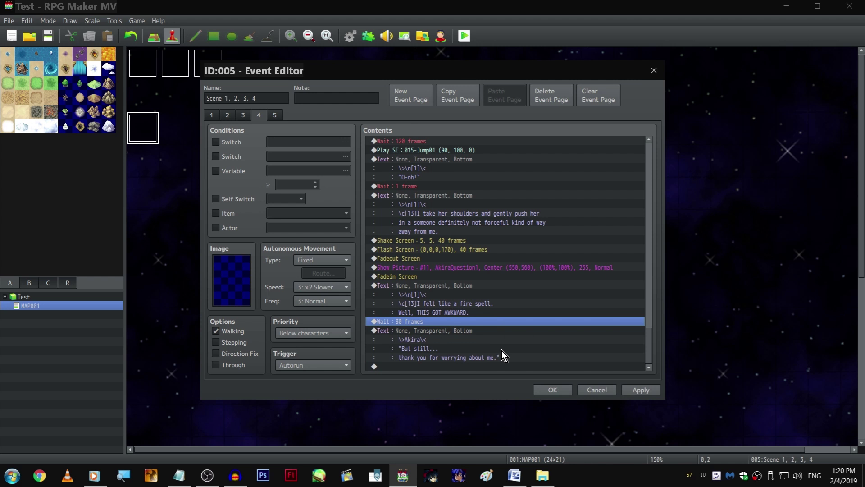
pyautogui.click(469, 366)
pyautogui.hotkey('ctrl', 'v')
pyautogui.click(461, 360)
pyautogui.doubleClick(461, 360)
pyautogui.write('10')
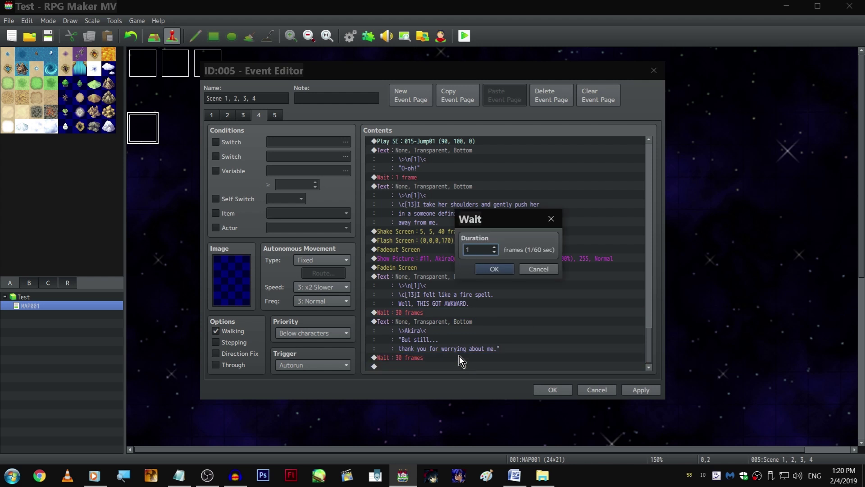
pyautogui.press('Return')
# - Copy the \n[1] "O-oh!" message to the end of the list, after the 10-frame Wait
pyautogui.click(470, 195)
pyautogui.click(468, 159)
pyautogui.hotkey('ctrl', 'c')
pyautogui.scroll(-1, 470, 257)
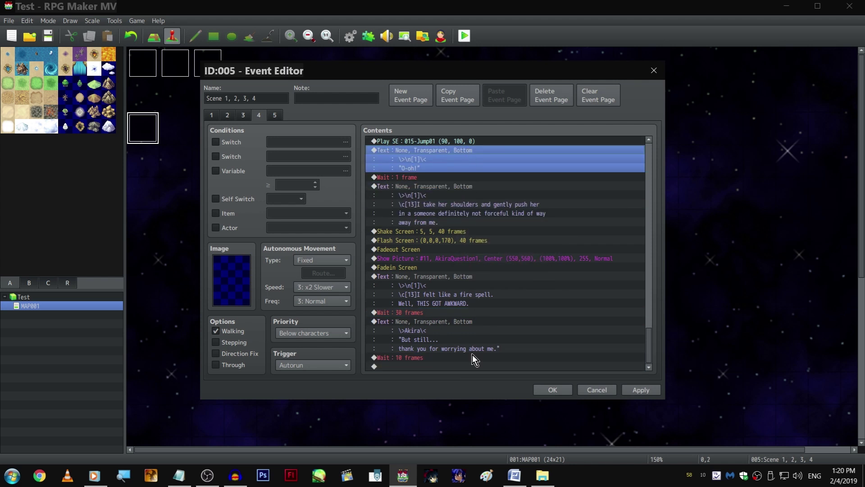
pyautogui.click(472, 365)
pyautogui.hotkey('ctrl', 'v')
# - Change the copied message to "D-don't scare me like that! I really thought something" and "was wrong with you!" on two lines, in quotation marks
pyautogui.press('space')
pyautogui.hotkey('shift', 'Left')
pyautogui.hotkey('shift', 'Left')
pyautogui.hotkey('shift', 'Left')
pyautogui.hotkey('shift', 'Left')
pyautogui.hotkey('shift', 'Left')
pyautogui.hotkey('shift', 'Left')
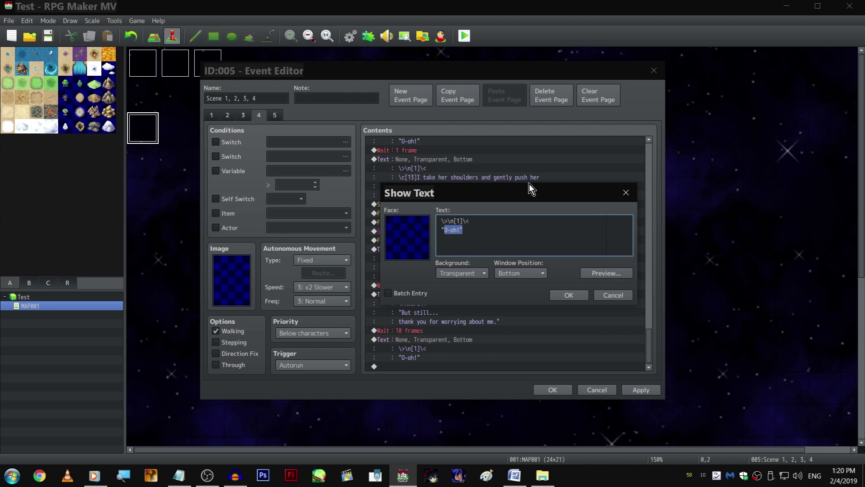
pyautogui.write('G')
pyautogui.press('BackSpace')
pyautogui.write("D-don't scare me like that! I really thought something")
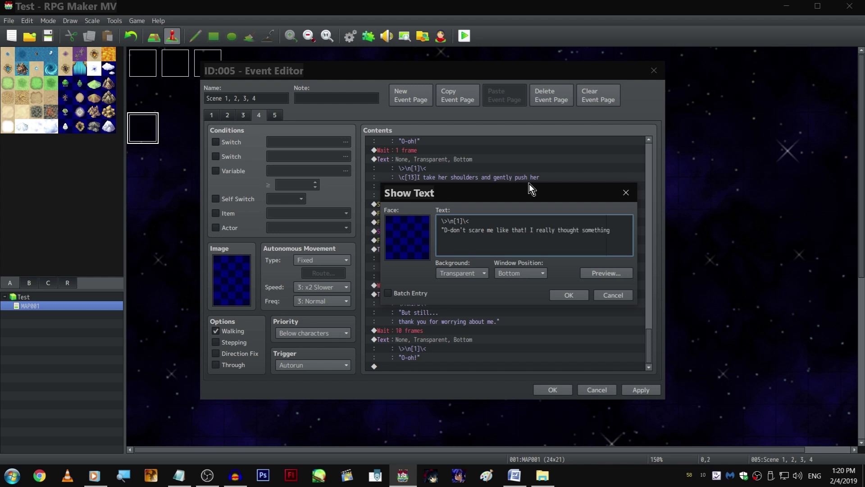
pyautogui.press('Return')
pyautogui.write('was wrong with you!"')
pyautogui.hotkey('ctrl', 'Return')
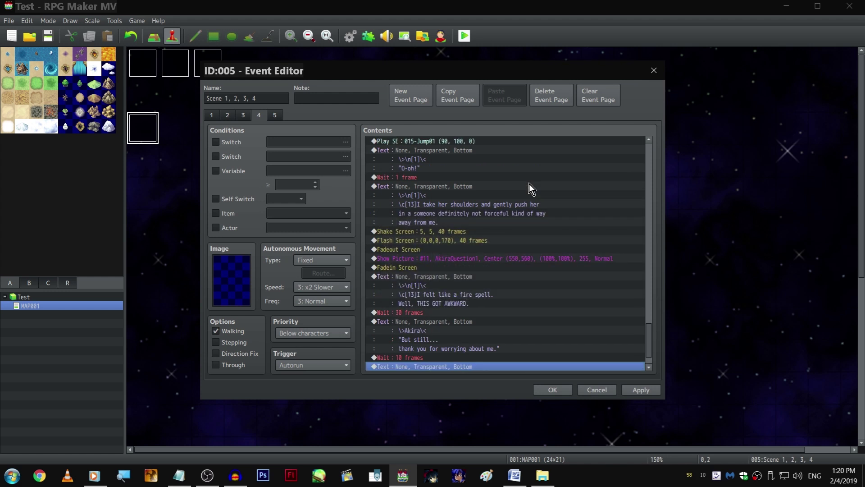
# - Duplicate the "D-don't scare me like that!" message at the end of the list
pyautogui.moveTo(494, 304); pyautogui.dragTo(497, 320)
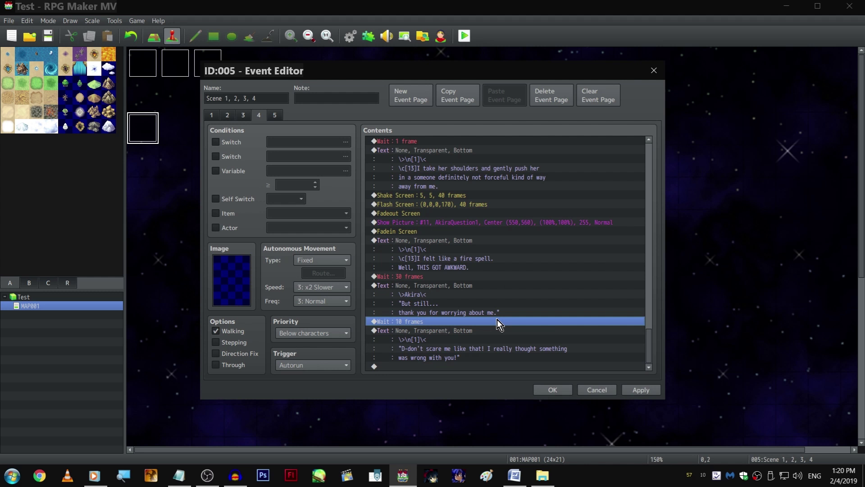
pyautogui.click(234, 476)
pyautogui.click(415, 365)
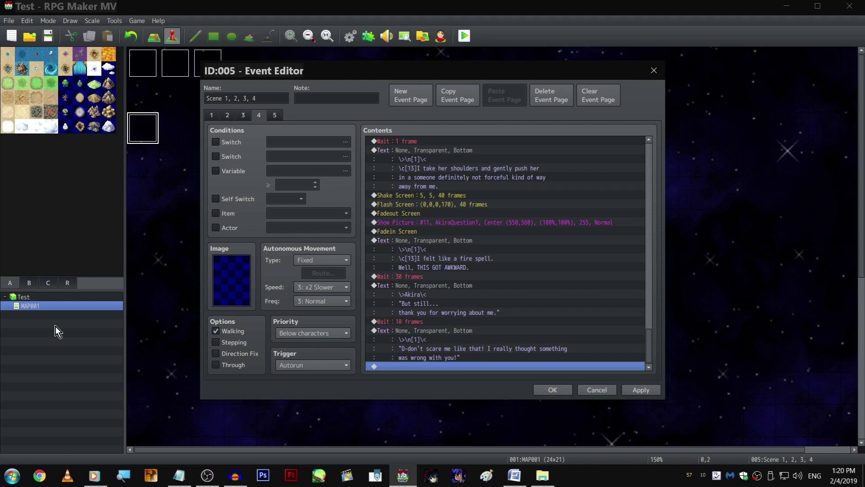
pyautogui.click(475, 329)
pyautogui.hotkey('ctrl', 'c')
pyautogui.hotkey('ctrl', 'v')
# - Replace the duplicate's dialogue with "\c[13]Akira-darling, what a sneak attack! Trying to ensnare" and "someone with tears is playing dirty!" on two lines
pyautogui.press('space')
pyautogui.keyDown('shift'); pyautogui.click(448, 229); pyautogui.keyUp('shift')
pyautogui.press('BackSpace')
pyautogui.write('\\c[13]Akira-darling')
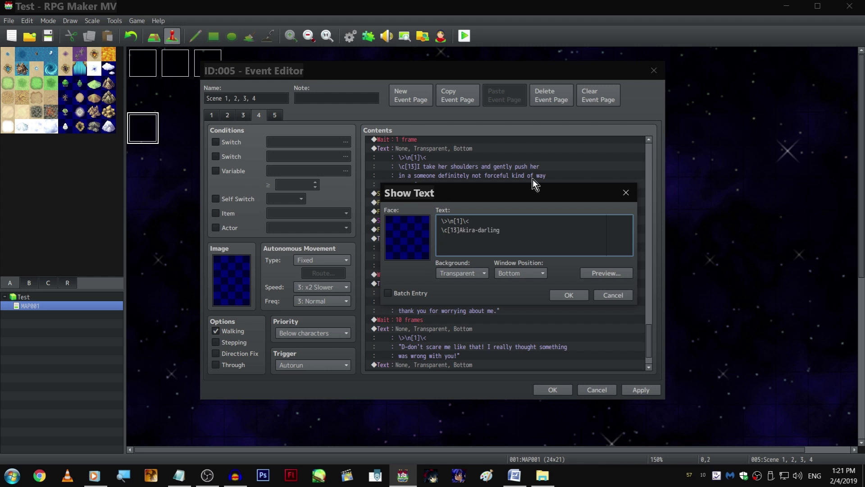
pyautogui.write(', what a sneak attack! Trying to ensnare')
pyautogui.press('Return')
pyautogui.write('someone with tears is playing dirty!')
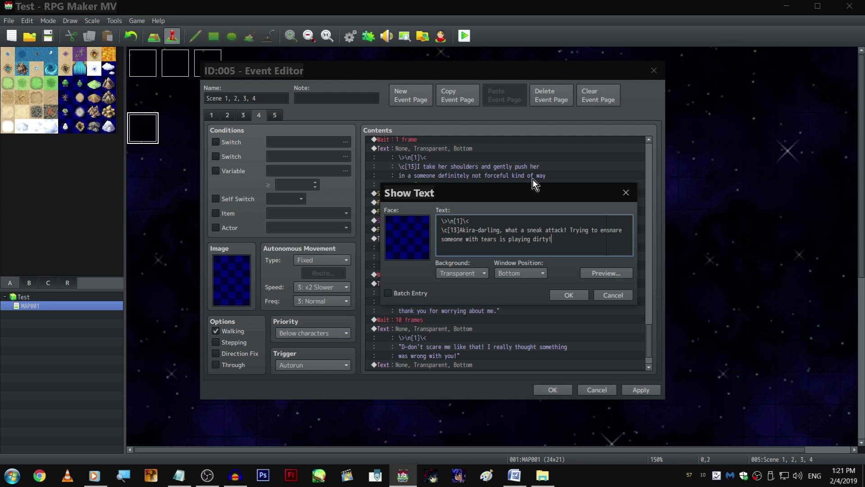
pyautogui.hotkey('ctrl', 'Return')
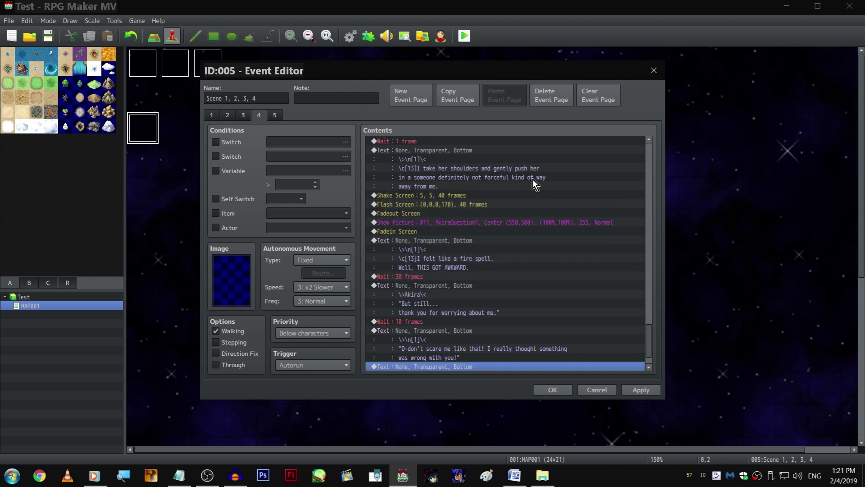
# - Duplicate the "Akira-darling" message and change the last copy to "\c[13]But... I did feel a wave of relief hit me knowing" / "she was fine."
pyautogui.hotkey('ctrl', 'c')
pyautogui.hotkey('ctrl', 'v')
pyautogui.press('space')
pyautogui.hotkey('shift', 'Up')
pyautogui.hotkey('shift', 'Home')
pyautogui.hotkey('shift', 'Right')
pyautogui.hotkey('shift', 'Right')
pyautogui.hotkey('shift', 'Right')
pyautogui.hotkey('shift', 'Right')
pyautogui.hotkey('shift', 'Right')
pyautogui.hotkey('shift', 'Right')
pyautogui.write('But... I did feel a ')
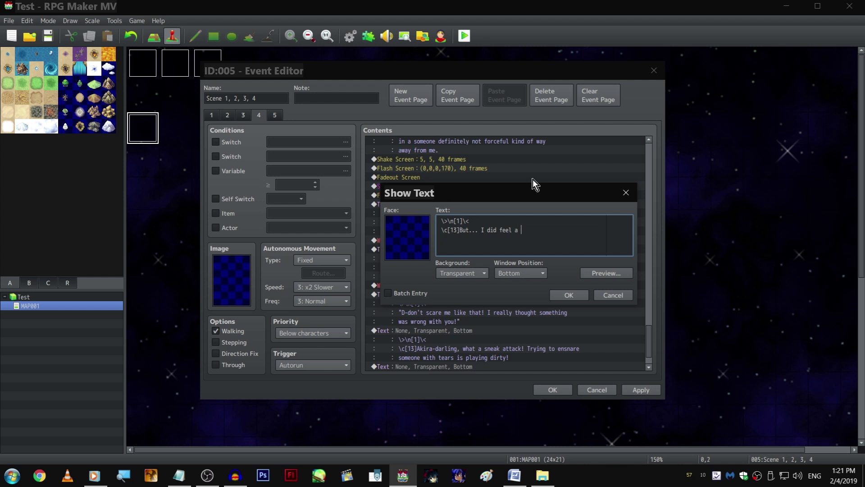
pyautogui.write('wave of releif')
pyautogui.press('BackSpace')
pyautogui.press('BackSpace')
pyautogui.press('BackSpace')
pyautogui.write('ioe')
pyautogui.press('BackSpace')
pyautogui.press('BackSpace')
pyautogui.write('ef')
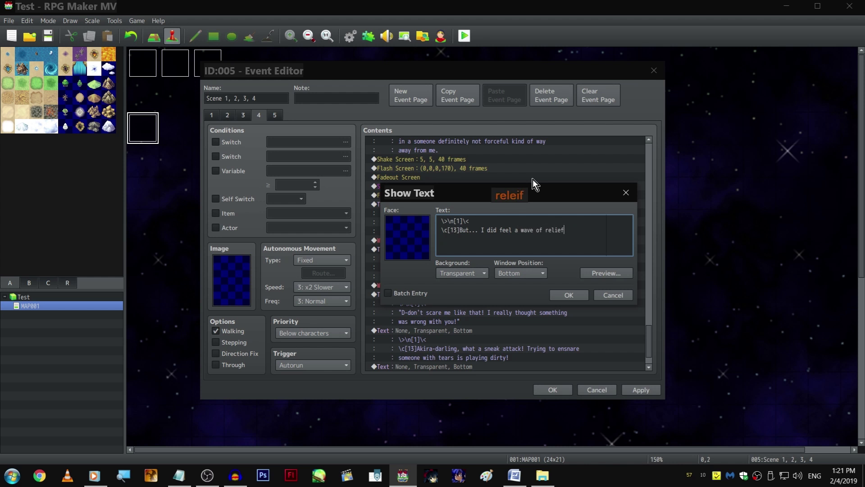
pyautogui.write(' hit me knowing')
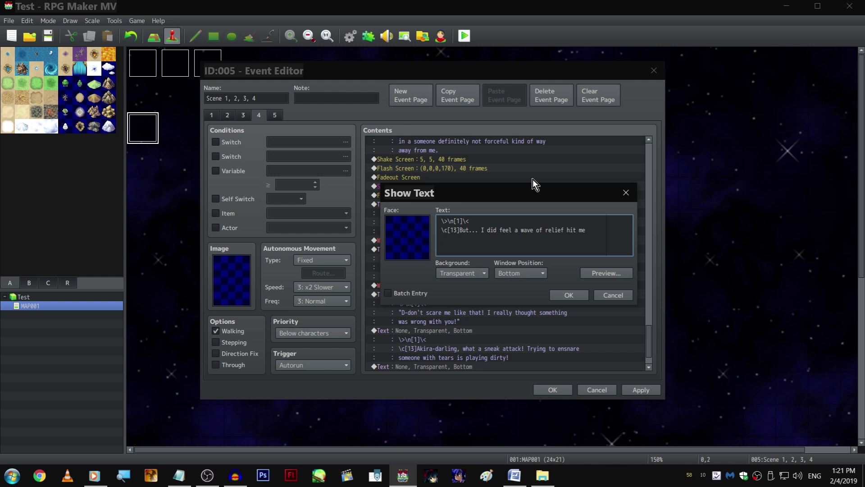
pyautogui.press('Return')
pyautogui.write('she was fine.')
pyautogui.hotkey('ctrl', 'Return')
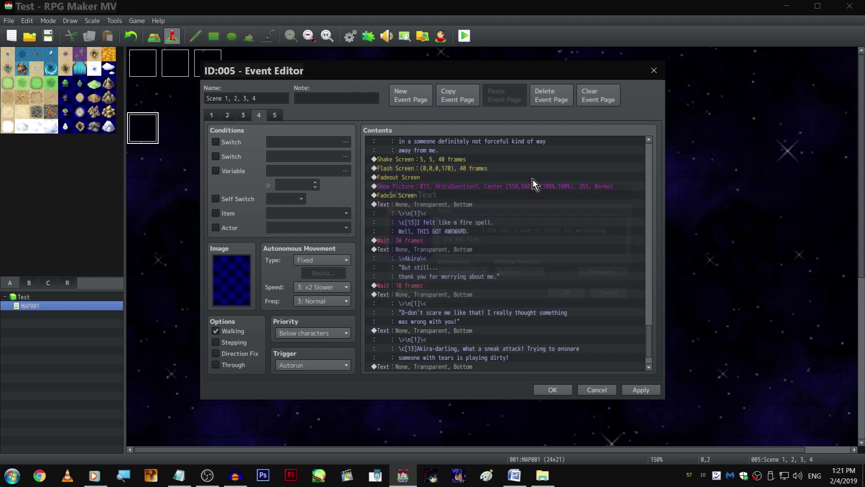
# - Insert a 1-frame Wait before the "Akira-darling, what a sneak attack!" message
pyautogui.click(496, 248)
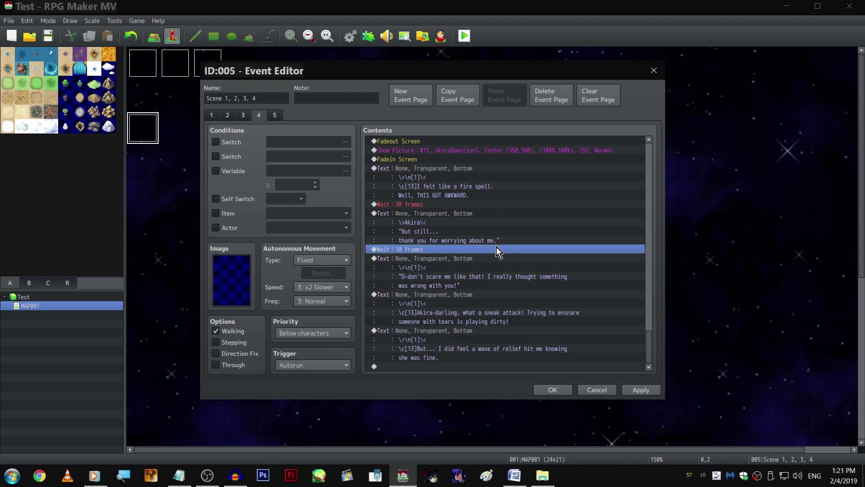
pyautogui.click(473, 303)
pyautogui.press('Insert')
pyautogui.click(598, 147)
pyautogui.write('1')
pyautogui.press('Return')
# - Copy the 1-frame Wait before the "But... I did feel a wave of relief" message and to the end of the list
pyautogui.click(483, 286)
pyautogui.hotkey('ctrl', 'c')
pyautogui.click(483, 331)
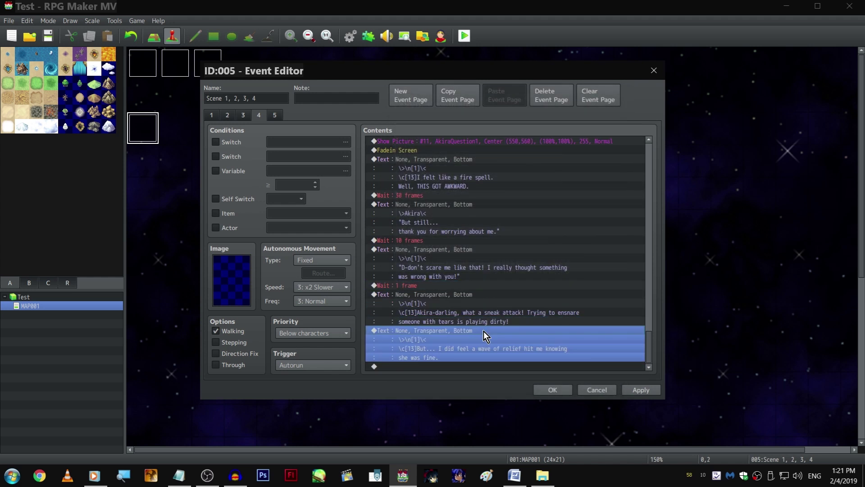
pyautogui.hotkey('ctrl', 'v')
pyautogui.click(478, 366)
pyautogui.hotkey('ctrl', 'v')
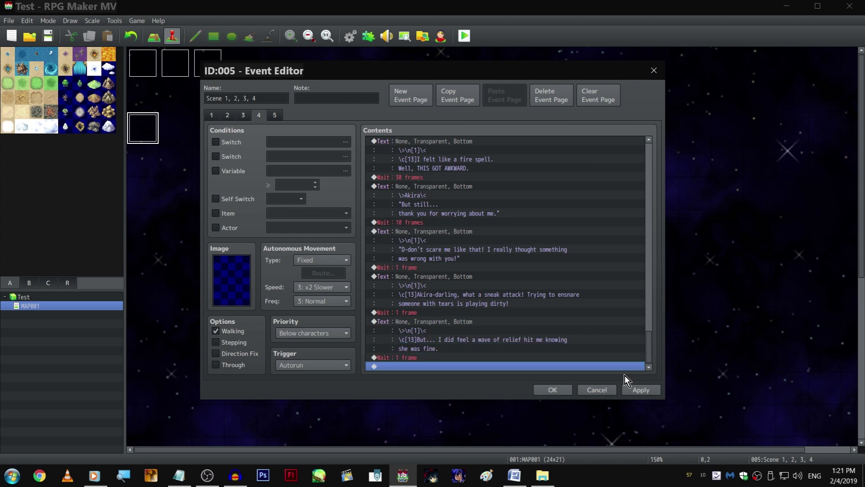
# - Copy the AkiraQuestion1 Show Picture command to the end of the list and confirm AkiraQuestion1 as its image
pyautogui.scroll(10, 491, 212)
pyautogui.click(496, 193)
pyautogui.hotkey('ctrl', 'c')
pyautogui.scroll(-10, 496, 271)
pyautogui.click(496, 366)
pyautogui.hotkey('ctrl', 'v')
pyautogui.click(475, 357)
pyautogui.doubleClick(476, 358)
pyautogui.click(519, 190)
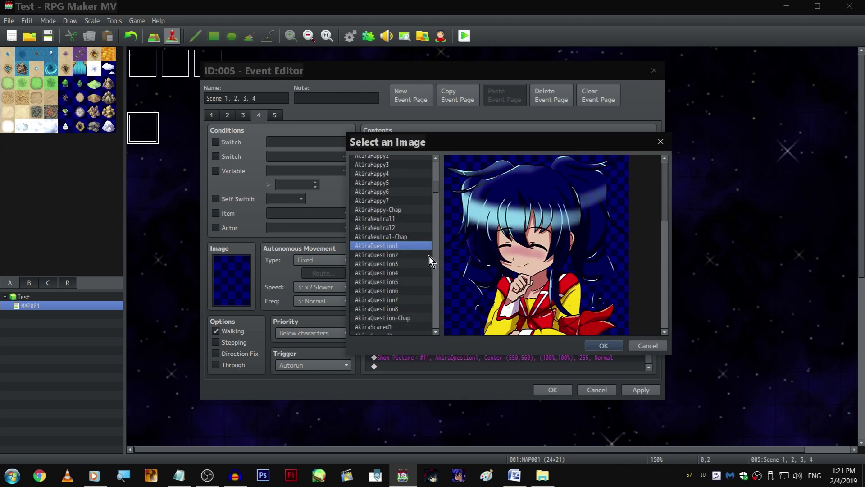
pyautogui.scroll(-1, 429, 256)
pyautogui.press('Return')
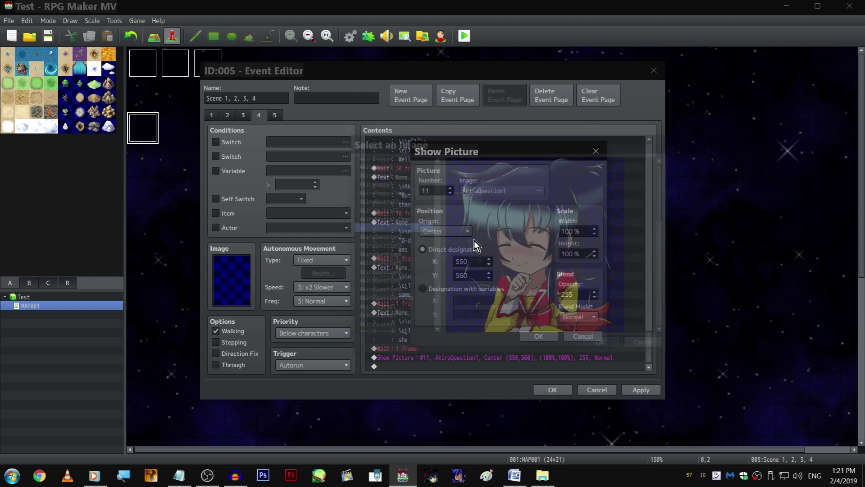
pyautogui.press('Return')
pyautogui.scroll(-1, 478, 243)
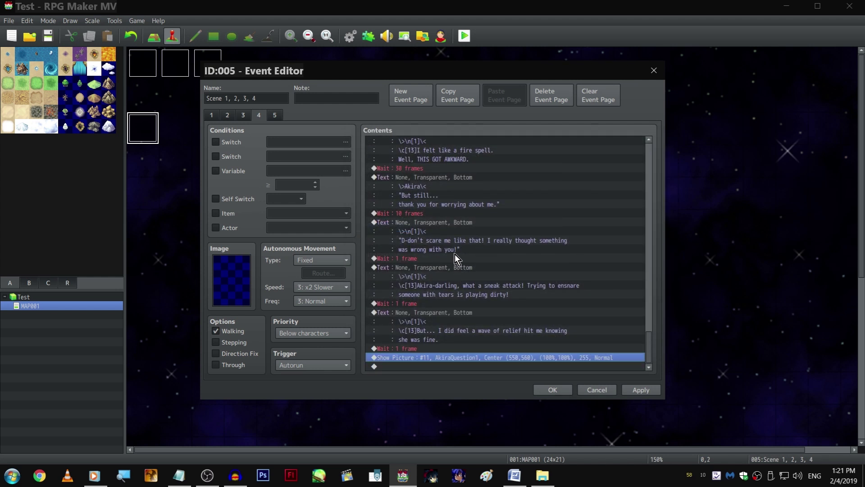
# - Paste the Show Picture command before Akira's "But still..." message and set its image to AkiraShy7
pyautogui.click(461, 177)
pyautogui.hotkey('ctrl', 'v')
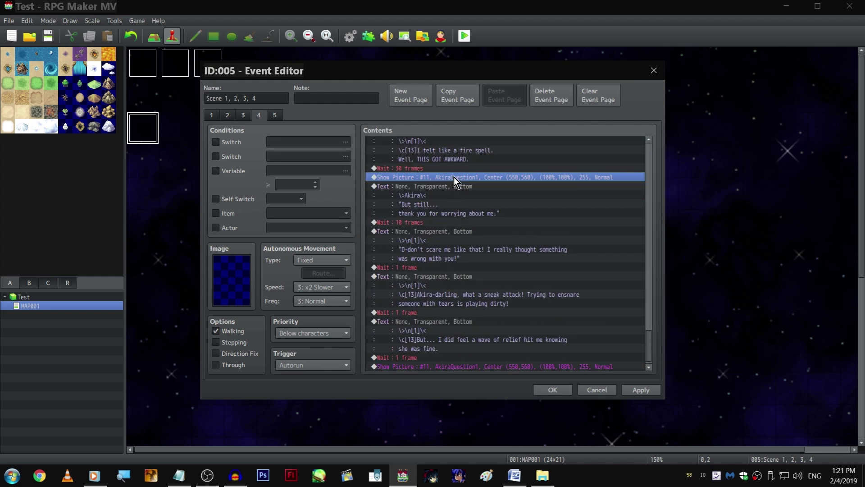
pyautogui.doubleClick(453, 177)
pyautogui.click(501, 191)
pyautogui.press('Down')
pyautogui.press('Up')
pyautogui.scroll(-2, 418, 239)
pyautogui.scroll(-2, 400, 280)
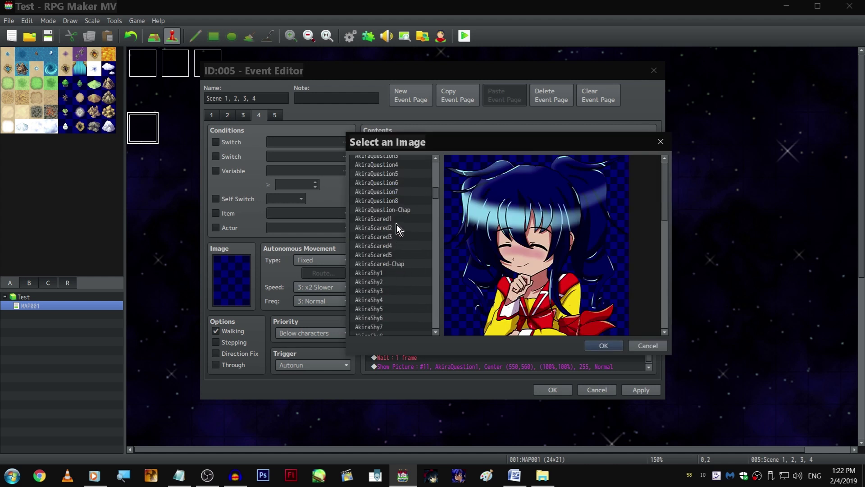
pyautogui.click(398, 221)
pyautogui.scroll(-2, 399, 225)
pyautogui.click(401, 219)
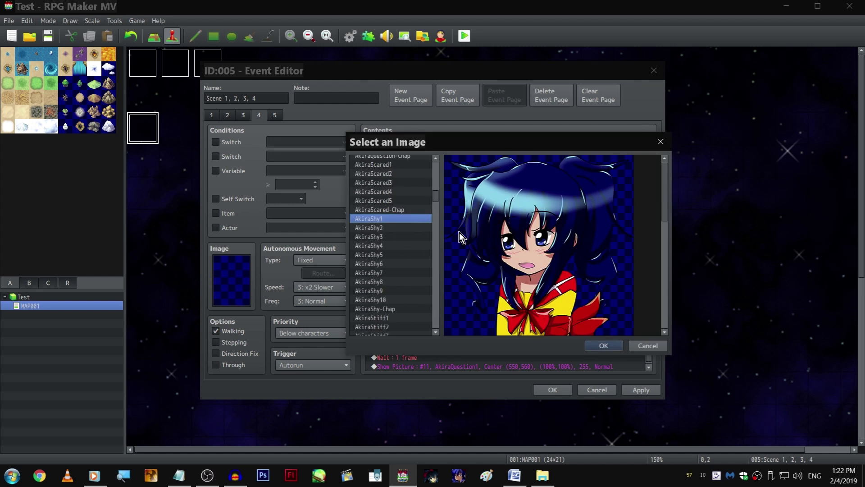
pyautogui.press('Down')
pyautogui.press('Down')
pyautogui.press('Down')
pyautogui.press('Down')
pyautogui.press('Down')
pyautogui.press('Down')
pyautogui.press('Down')
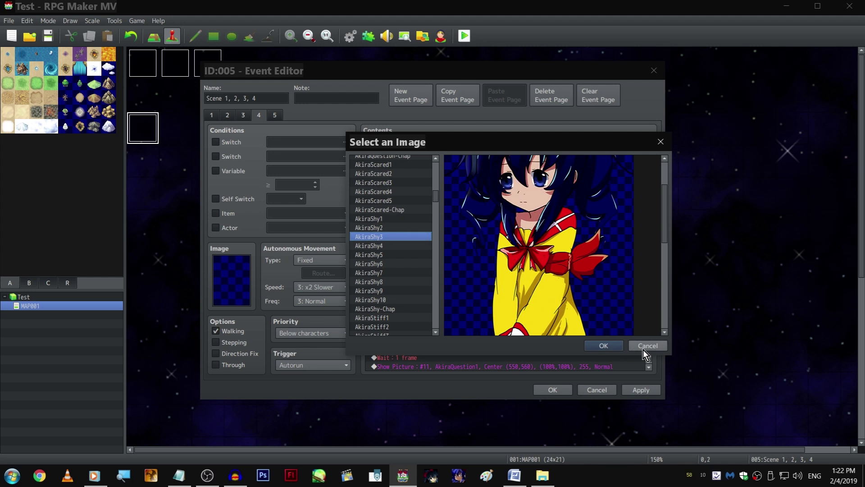
pyautogui.press('Up')
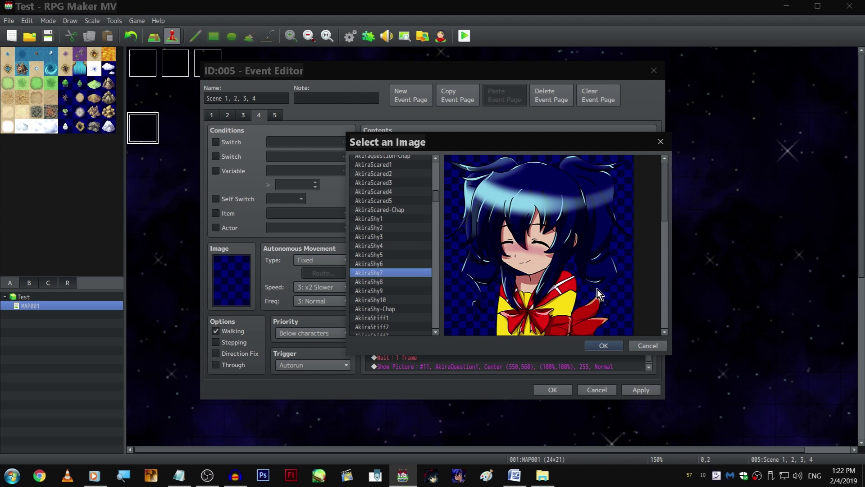
pyautogui.press('Return')
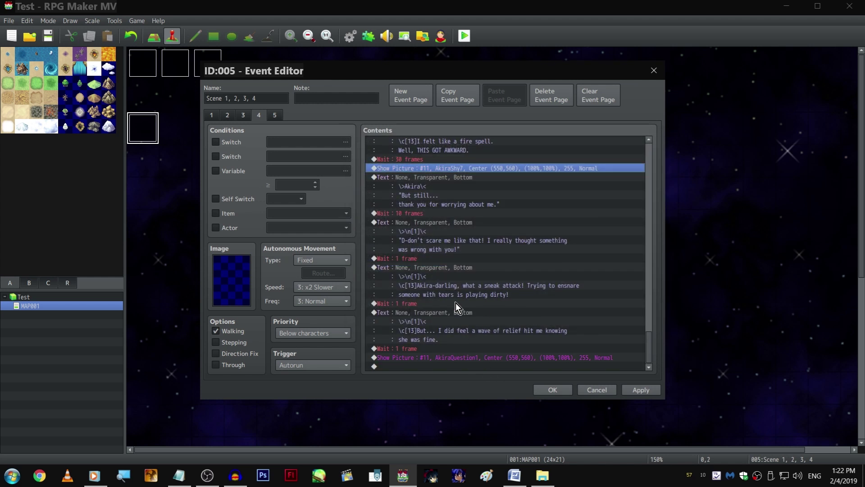
# - Copy Akira's "But still..." message to the end of the list, after the AkiraQuestion1 picture
pyautogui.click(467, 366)
pyautogui.scroll(2, 469, 219)
pyautogui.click(461, 229)
pyautogui.scroll(-2, 461, 229)
pyautogui.hotkey('ctrl', 'c')
pyautogui.click(469, 366)
pyautogui.hotkey('ctrl', 'v')
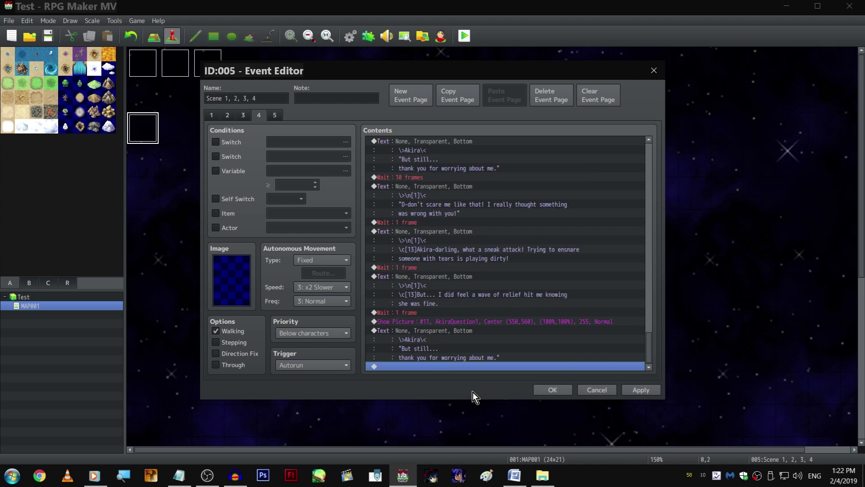
# - Set the Wait before the final AkiraQuestion1 picture to 70 frames
pyautogui.doubleClick(449, 313)
pyautogui.write('70')
pyautogui.press('Return')
# - Change the last Akira message to "Um... are you going to take your hands off me?" in quotation marks
pyautogui.doubleClick(461, 339)
pyautogui.moveTo(444, 230); pyautogui.dragTo(543, 239)
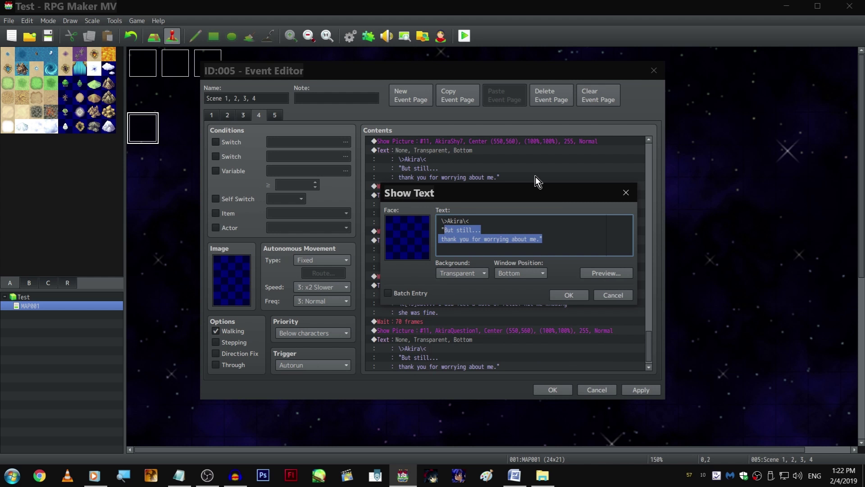
pyautogui.write('Um... are you')
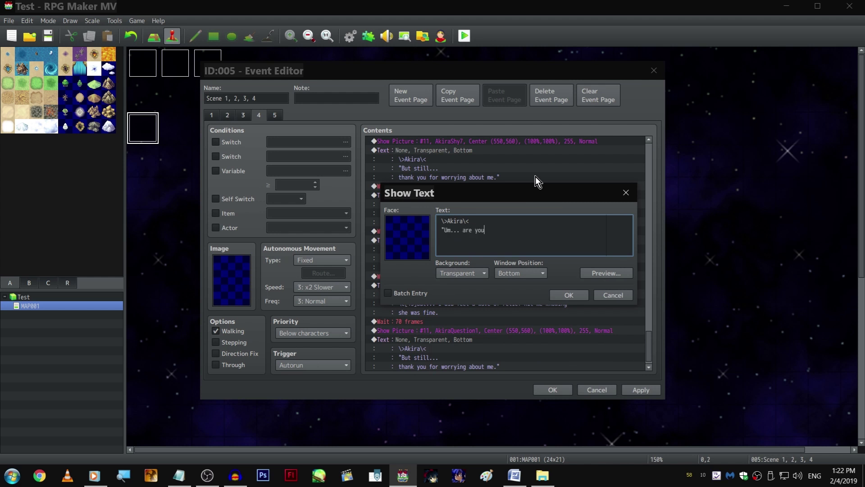
pyautogui.write(' going to take your hands off me?"')
pyautogui.hotkey('ctrl', 'Return')
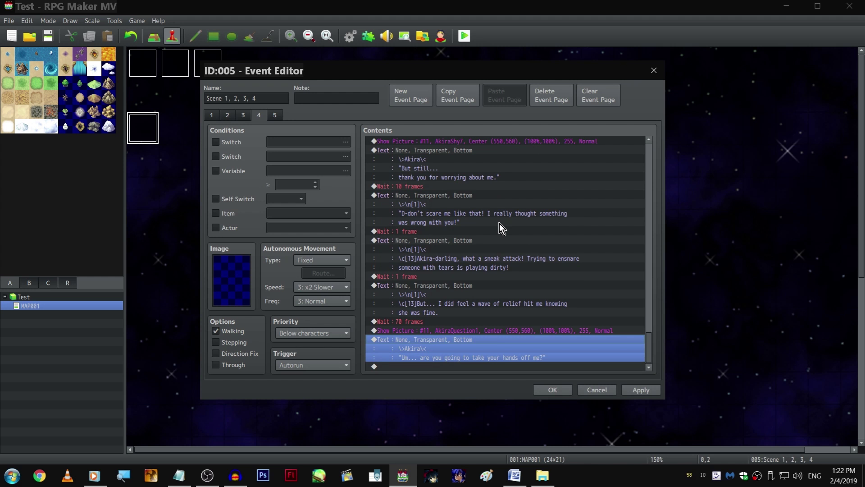
# - Copy the 70-frame Wait to the end of the list, after Akira's "Um..." message
pyautogui.click(477, 320)
pyautogui.hotkey('ctrl', 'c')
pyautogui.click(477, 364)
pyautogui.hotkey('ctrl', 'v')
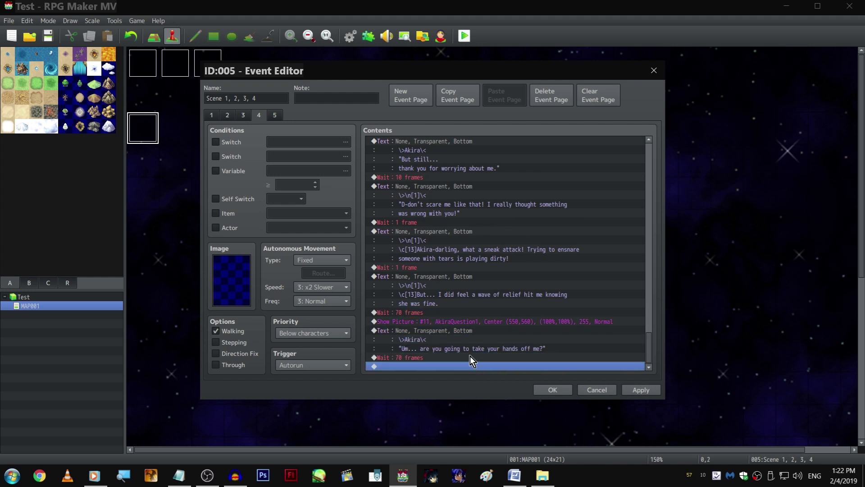
# - Add a Play SE command with the 015-Jump01 sound at the end of the list
pyautogui.doubleClick(454, 366)
pyautogui.click(581, 341)
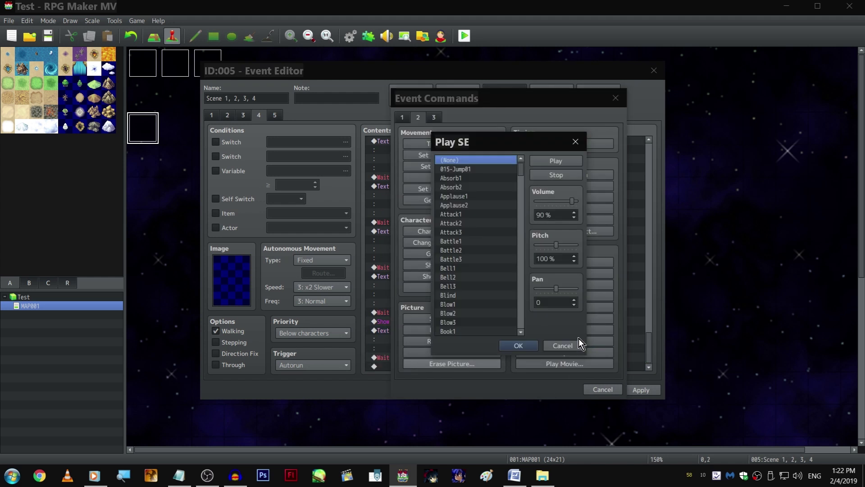
pyautogui.click(496, 169)
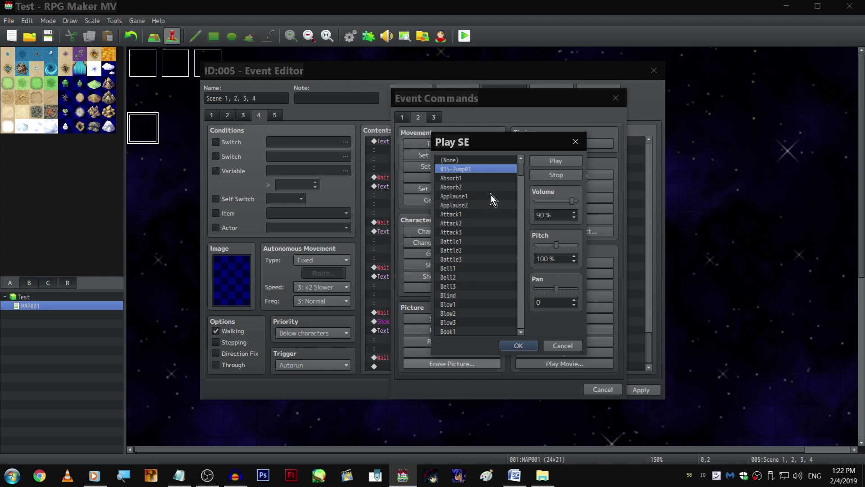
pyautogui.click(516, 346)
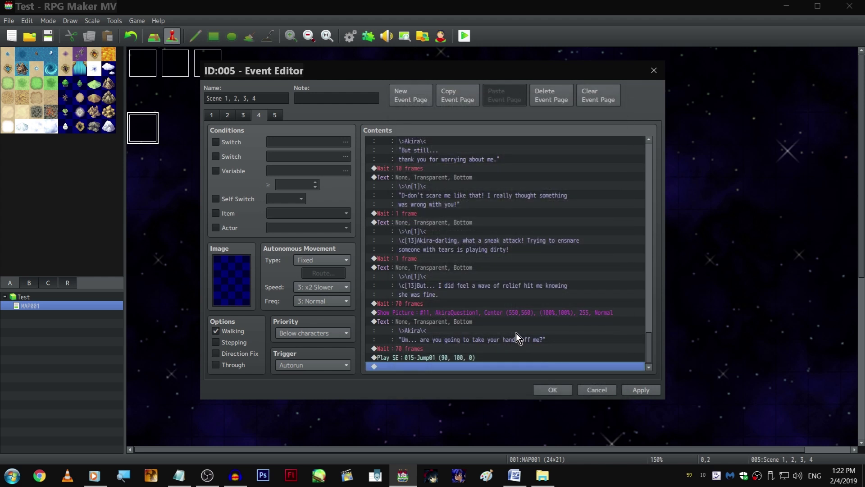
# - Copy the \n[1] message "D-don't scare me like that!" to the end of the list, after the 015-Jump01 sound
pyautogui.scroll(5, 473, 315)
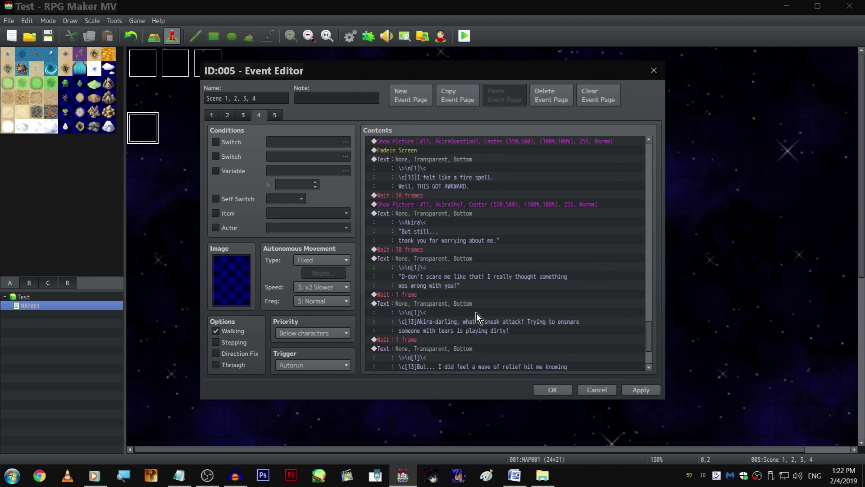
pyautogui.scroll(-5, 476, 301)
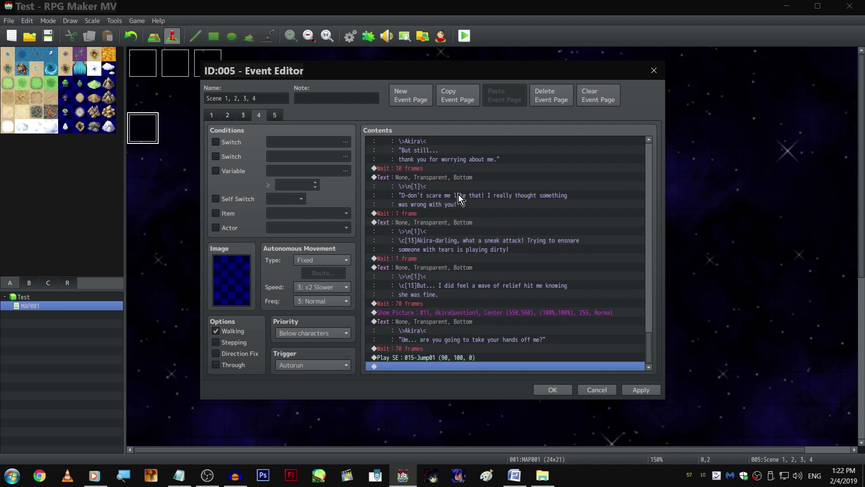
pyautogui.click(459, 177)
pyautogui.hotkey('ctrl', 'c')
pyautogui.click(459, 365)
pyautogui.hotkey('ctrl', 'v')
# - Change the copied \n[1] message at the end to "A-ah, swarry!\fi S-sorry!" in quotation marks
pyautogui.click(449, 323)
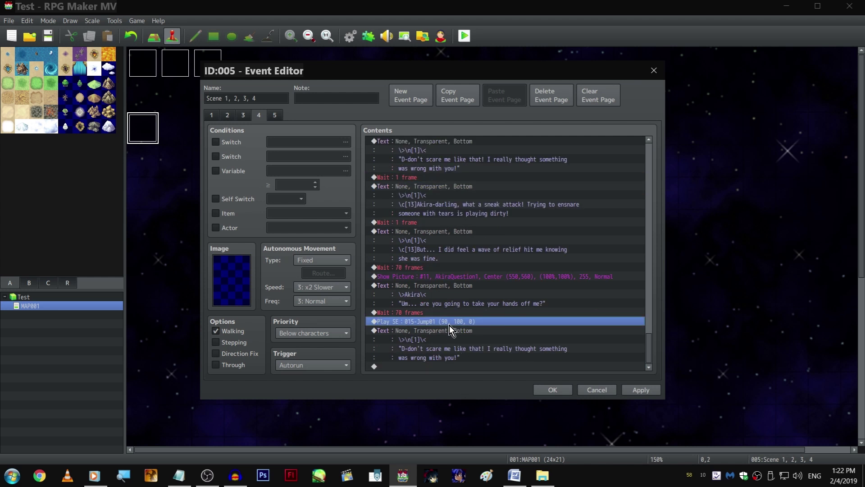
pyautogui.click(450, 328)
pyautogui.press('space')
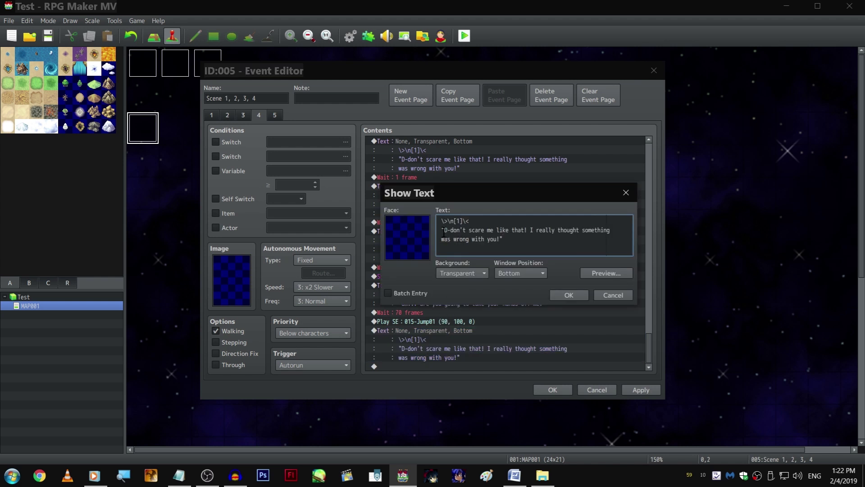
pyautogui.moveTo(443, 231); pyautogui.dragTo(504, 239)
pyautogui.write('A')
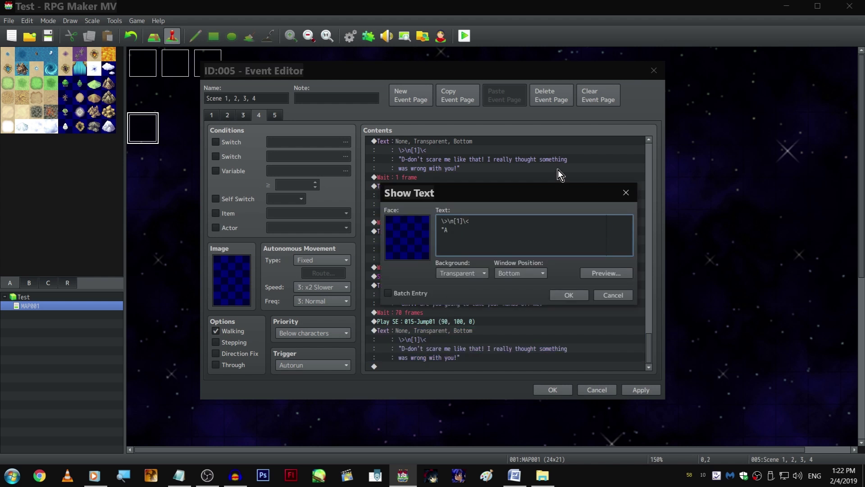
pyautogui.write('-ah, swarry!')
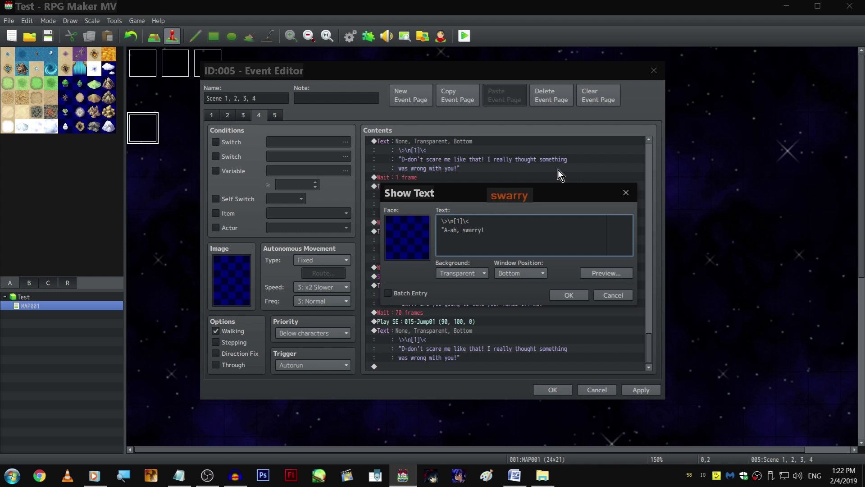
pyautogui.write('\x0ci S-sorry!"')
pyautogui.hotkey('ctrl', 'Return')
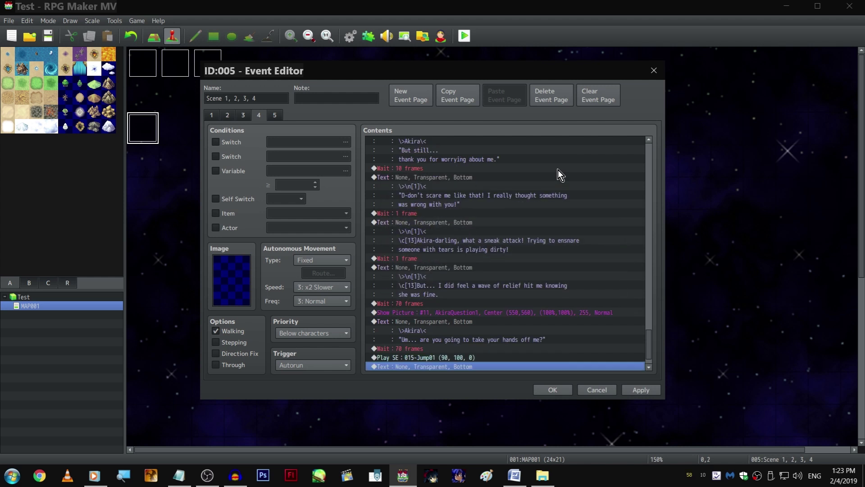
pyautogui.click(485, 366)
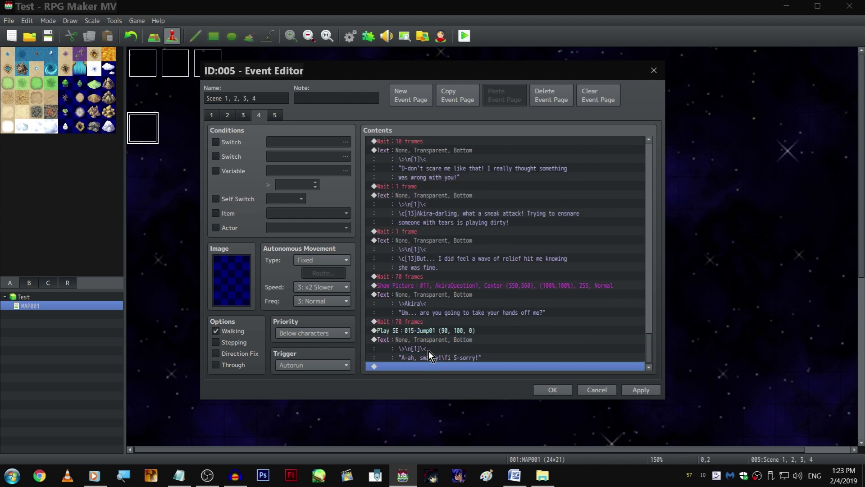
pyautogui.click(446, 276)
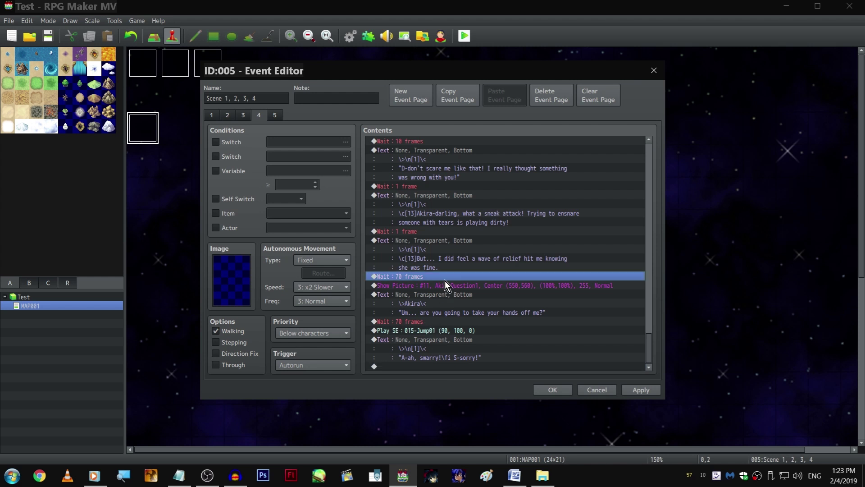
pyautogui.click(449, 368)
pyautogui.click(447, 350)
pyautogui.click(446, 339)
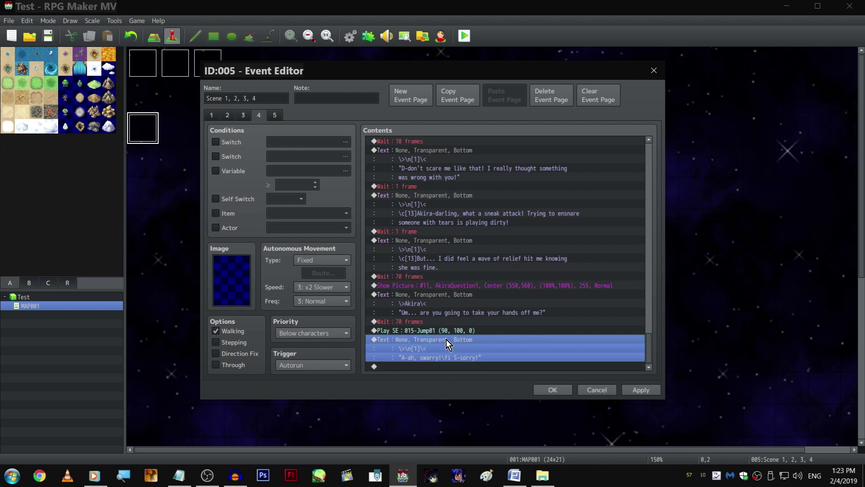
pyautogui.click(443, 367)
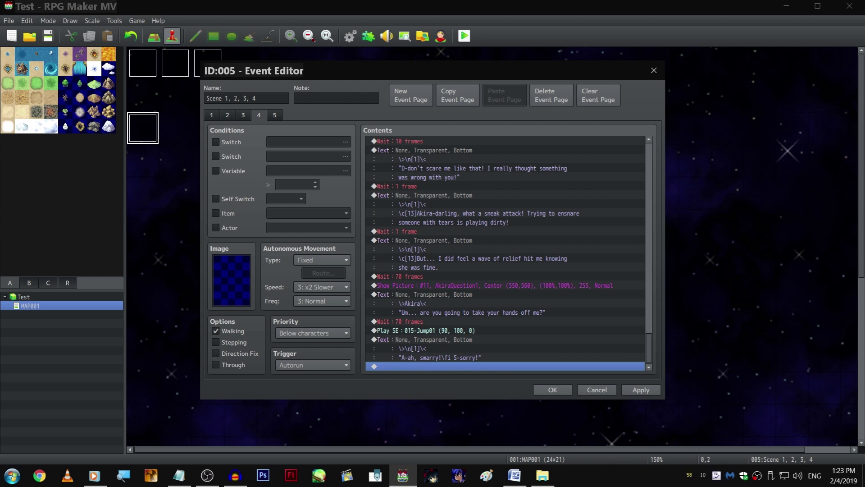
# - Copy the \n[1] message "But... I did feel a wave of relief" to the end of the list
pyautogui.click(471, 245)
pyautogui.hotkey('ctrl', 'c')
pyautogui.click(466, 366)
pyautogui.hotkey('ctrl', 'v')
# - Copy the 015-Jump01 Play SE command in front of the last message and set its pitch to 150
pyautogui.click(462, 294)
pyautogui.hotkey('ctrl', 'c')
pyautogui.click(464, 329)
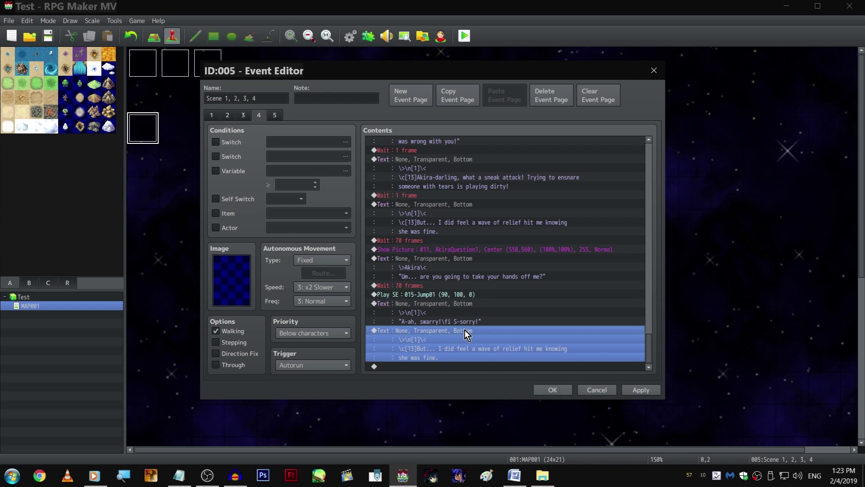
pyautogui.hotkey('ctrl', 'v')
pyautogui.doubleClick(464, 329)
pyautogui.moveTo(556, 245); pyautogui.dragTo(578, 245)
pyautogui.click(518, 345)
# - Insert a Shake Screen command with power 1, speed 1 and 60 frames before the last message
pyautogui.press('Down')
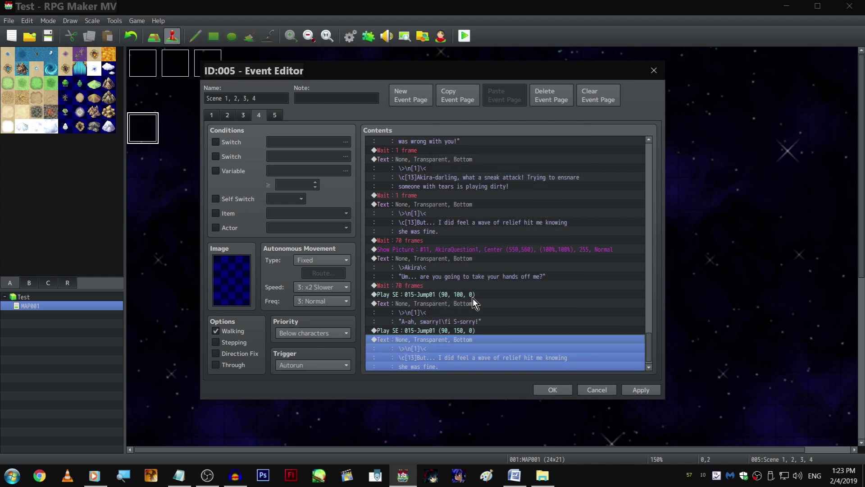
pyautogui.press('Insert')
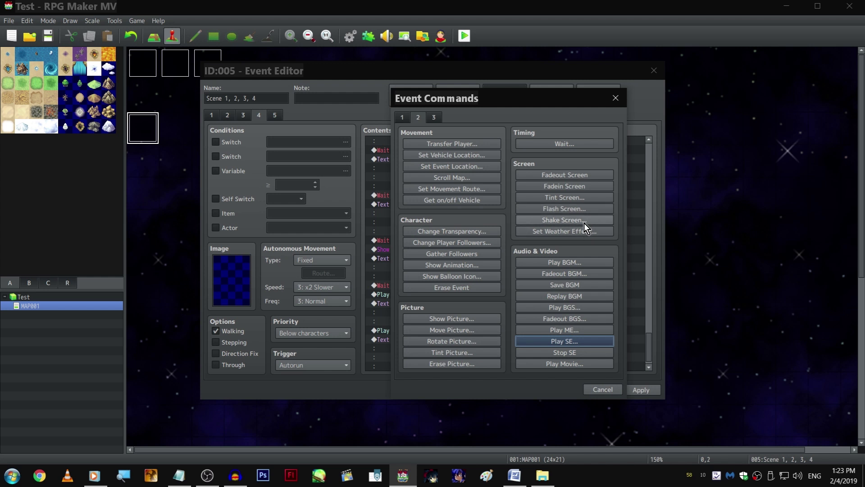
pyautogui.click(583, 221)
pyautogui.click(552, 269)
pyautogui.moveTo(492, 239); pyautogui.dragTo(334, 250)
pyautogui.click(527, 293)
# - Change the last message to "I jump back, releasing her shoulders. Dang, I completely didn't notice I was still totally holding on to her for dear life."
pyautogui.scroll(-1, 486, 299)
pyautogui.press('space')
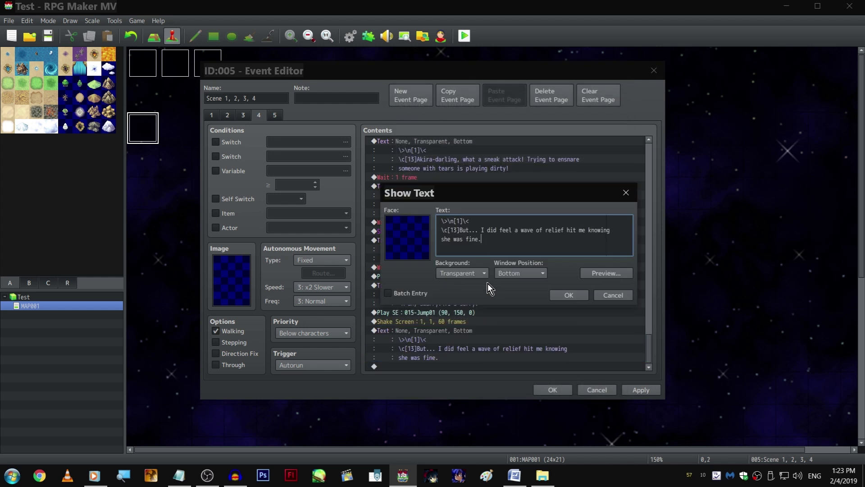
pyautogui.keyDown('shift'); pyautogui.click(458, 228); pyautogui.keyUp('shift')
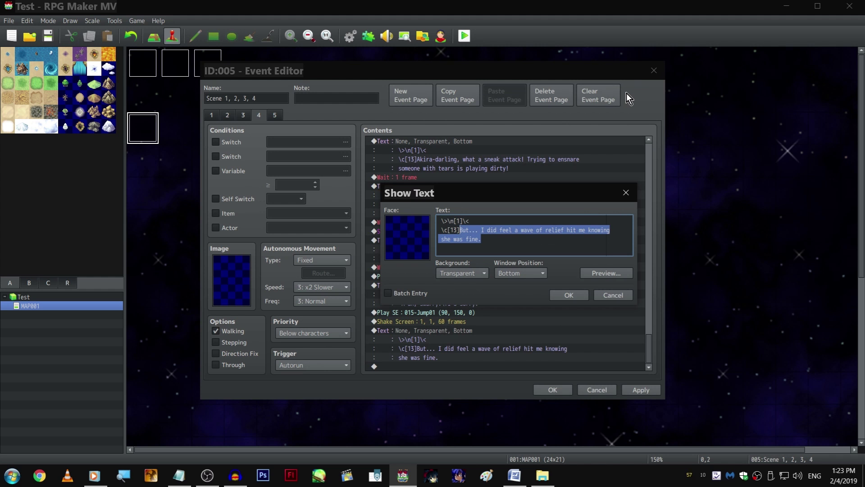
pyautogui.write('I jump ba')
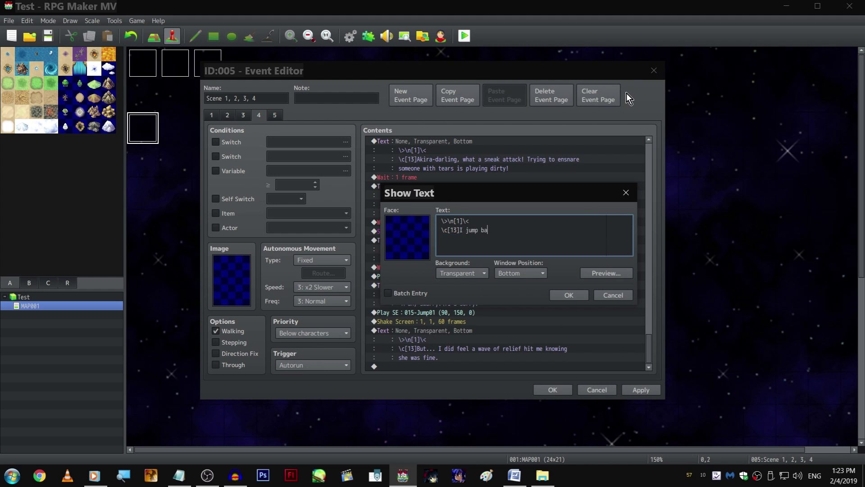
pyautogui.write('ck, releasing her shoul')
pyautogui.write('ders. ')
pyautogui.write('Dang, I complet')
pyautogui.write('ely di')
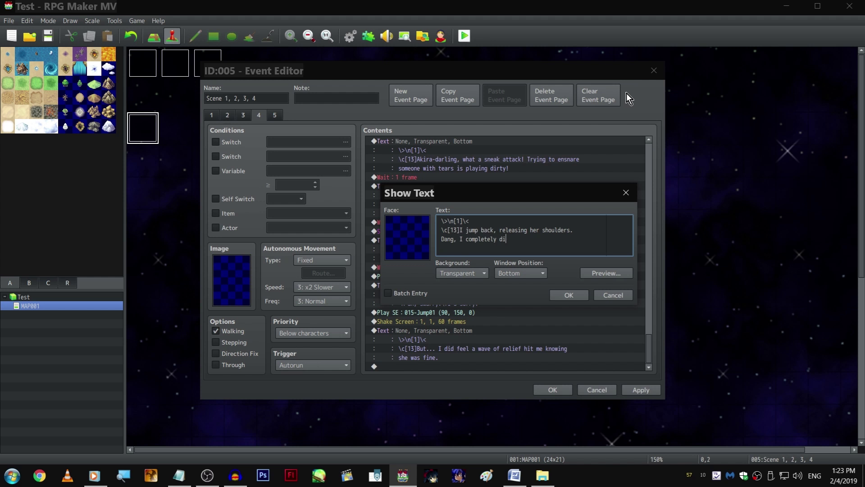
pyautogui.write("dn't notice I was still")
pyautogui.press('Return')
pyautogui.write('totally holding on to her for dear life.')
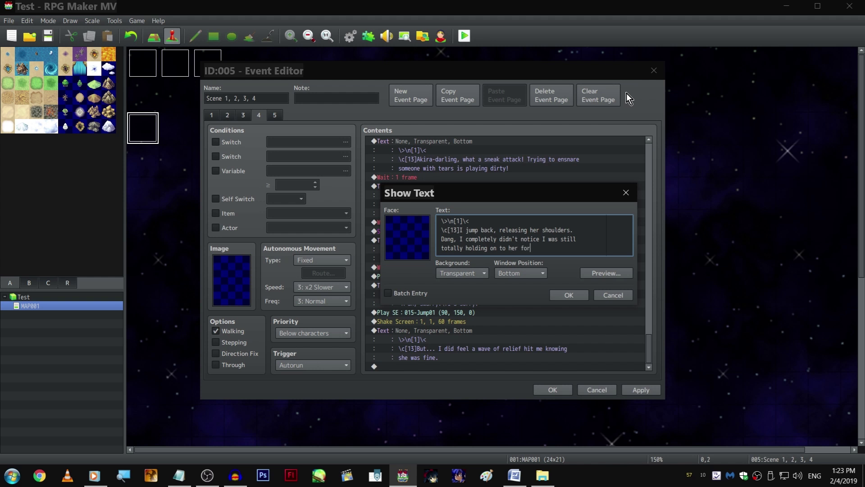
pyautogui.hotkey('ctrl', 'Return')
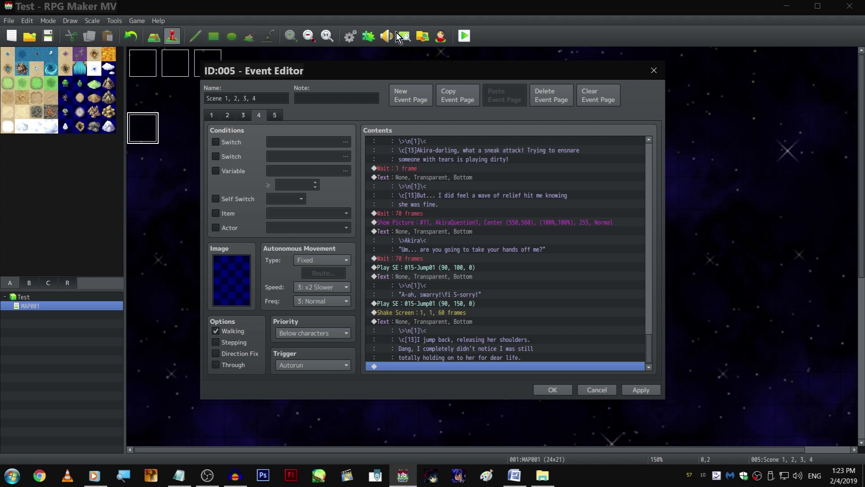
# - Copy the 70-frame Wait to the end of the list and set the copy to 20 frames
pyautogui.click(469, 258)
pyautogui.hotkey('ctrl', 'c')
pyautogui.click(472, 367)
pyautogui.hotkey('ctrl', 'v')
pyautogui.doubleClick(471, 358)
pyautogui.write('20')
pyautogui.press('Return')
# - Copy the AkiraQuestion1 Show Picture command to the end of the list, after the 20-frame Wait
pyautogui.click(472, 225)
pyautogui.hotkey('ctrl', 'c')
pyautogui.click(470, 366)
pyautogui.hotkey('ctrl', 'v')
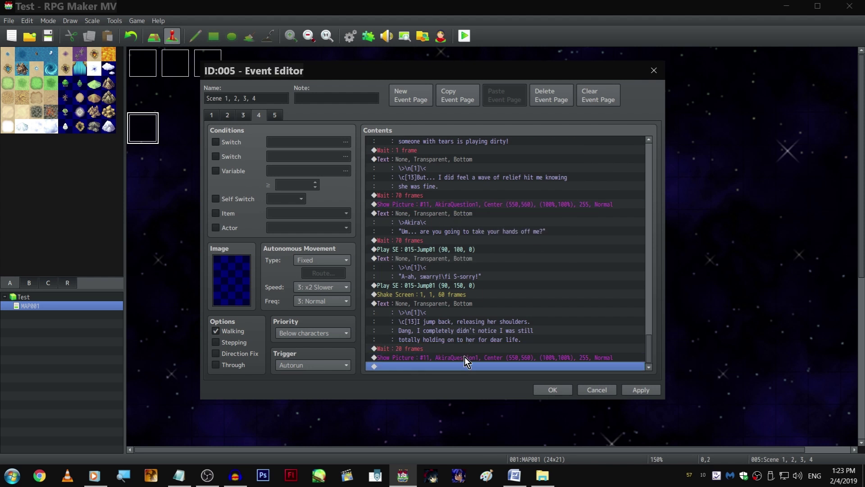
# - Change the image of the last Show Picture command to AkiraQuestion-Chap
pyautogui.doubleClick(464, 357)
pyautogui.click(502, 193)
pyautogui.press('Down')
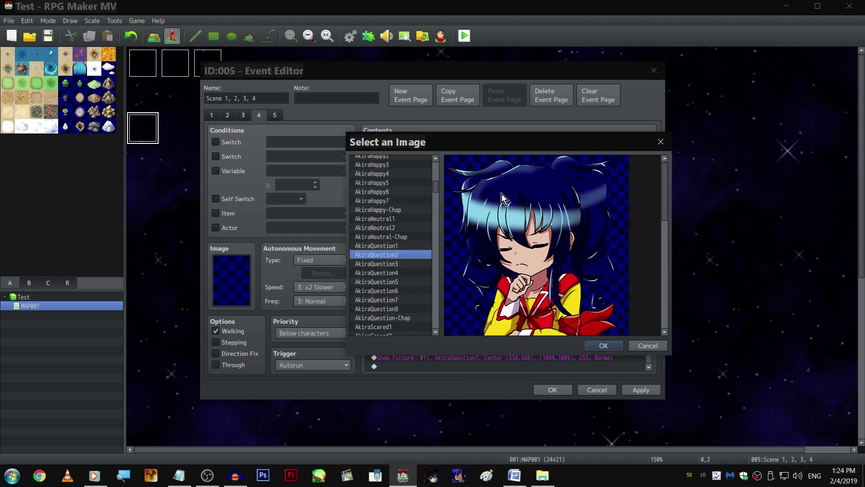
pyautogui.scroll(-1, 418, 243)
pyautogui.click(409, 247)
pyautogui.press('Down')
pyautogui.press('Up')
pyautogui.press('Up')
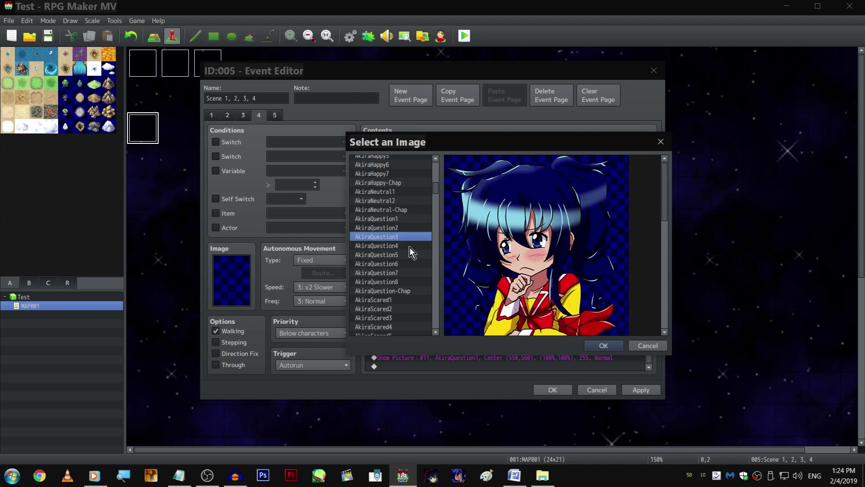
pyautogui.press('Down')
pyautogui.press('Down')
pyautogui.press('Down')
pyautogui.press('Down')
pyautogui.press('Down')
pyautogui.press('Down')
pyautogui.press('Down')
pyautogui.press('Up')
pyautogui.scroll(-2, 409, 247)
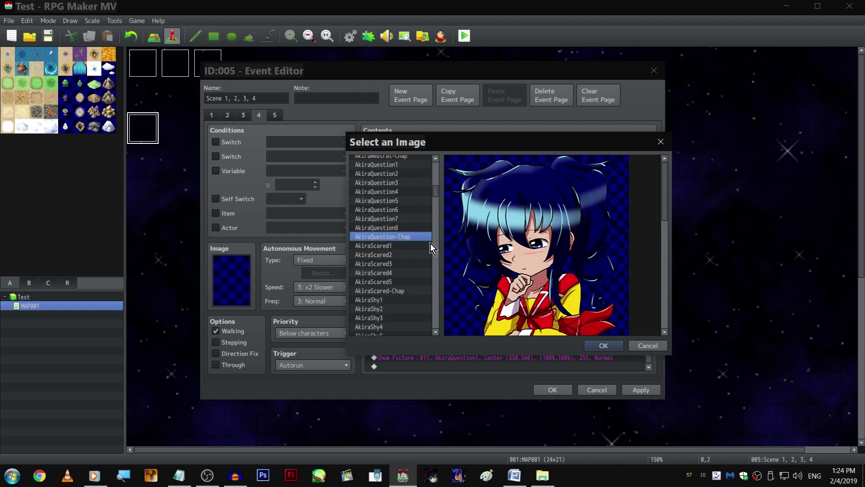
pyautogui.press('Return')
pyautogui.press('Return')
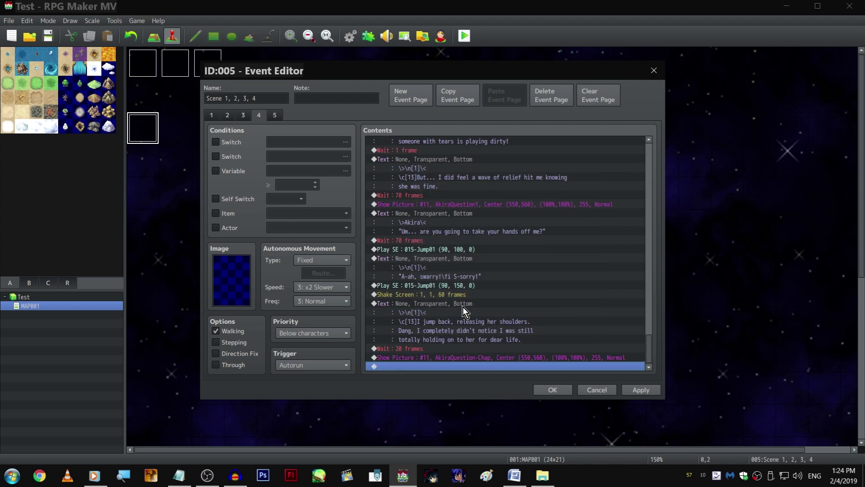
# - Copy Akira's "Um..." message to the end of the list and change its text to "Hey, have you eaten yet?" in quotation marks
pyautogui.click(445, 213)
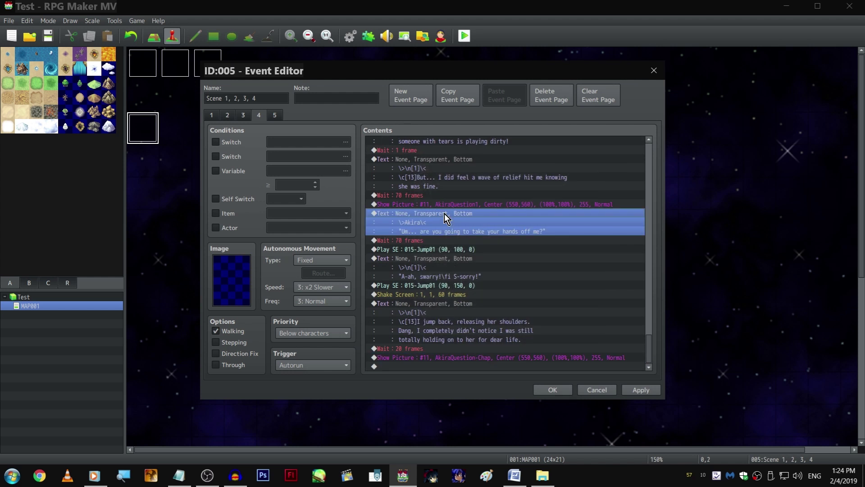
pyautogui.hotkey('ctrl', 'c')
pyautogui.click(466, 366)
pyautogui.hotkey('ctrl', 'v')
pyautogui.doubleClick(458, 338)
pyautogui.moveTo(444, 229); pyautogui.dragTo(588, 230)
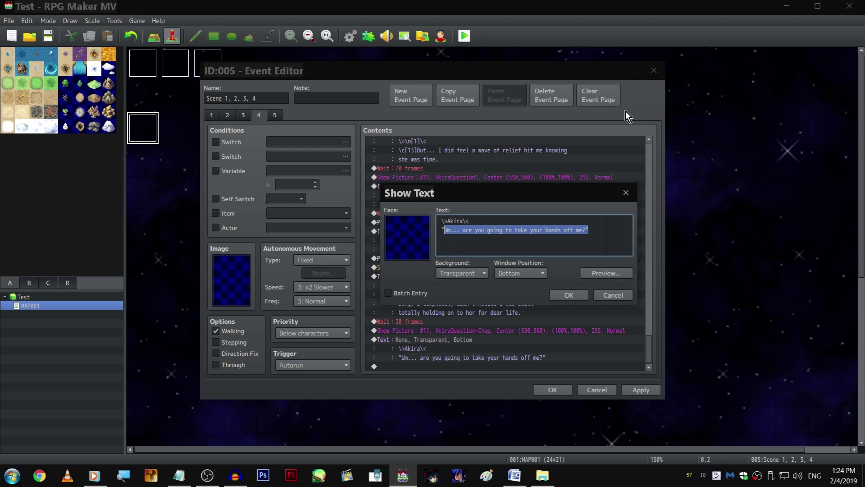
pyautogui.write('Hey, have you eaten ')
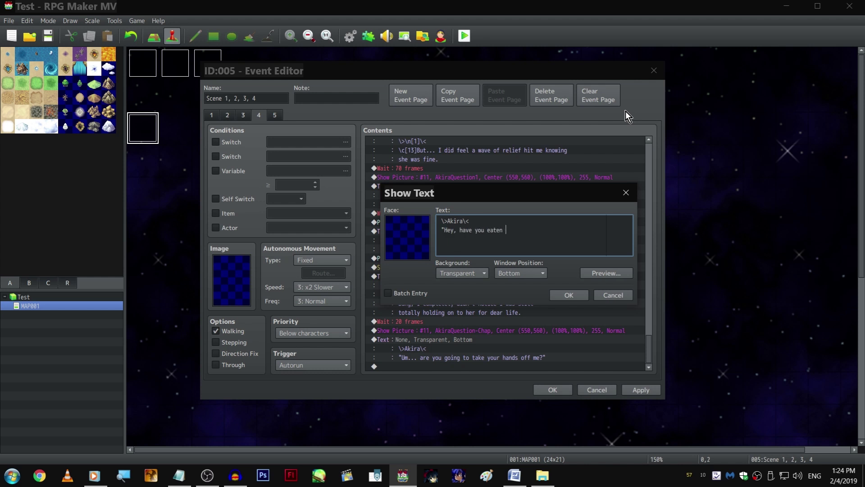
pyautogui.write('yet? W')
pyautogui.hotkey('ctrl', 'Return')
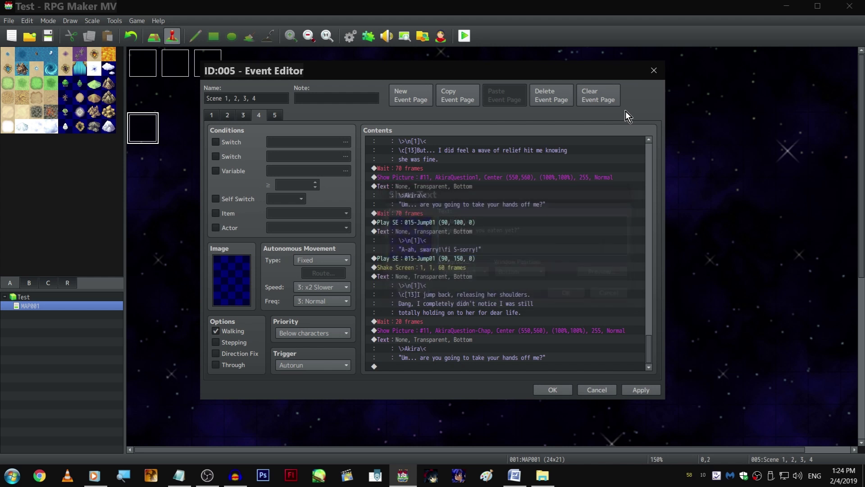
# - Copy the AkiraQuestion-Chap picture together with Akira's "Hey, have you eaten yet?" message to the end of the list
pyautogui.moveTo(445, 330); pyautogui.dragTo(480, 354)
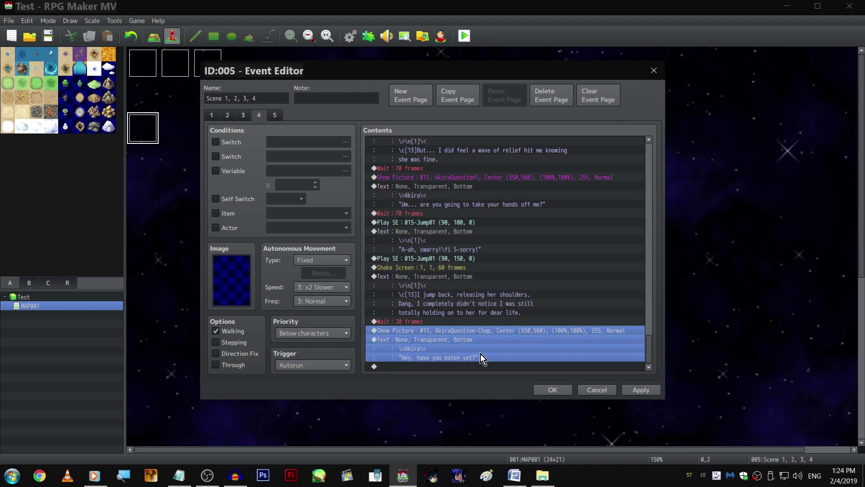
pyautogui.hotkey('ctrl', 'c')
pyautogui.click(482, 365)
pyautogui.hotkey('ctrl', 'v')
# - Change the image of the copied Show Picture command at the end to AkiraShy9
pyautogui.doubleClick(491, 331)
pyautogui.click(513, 191)
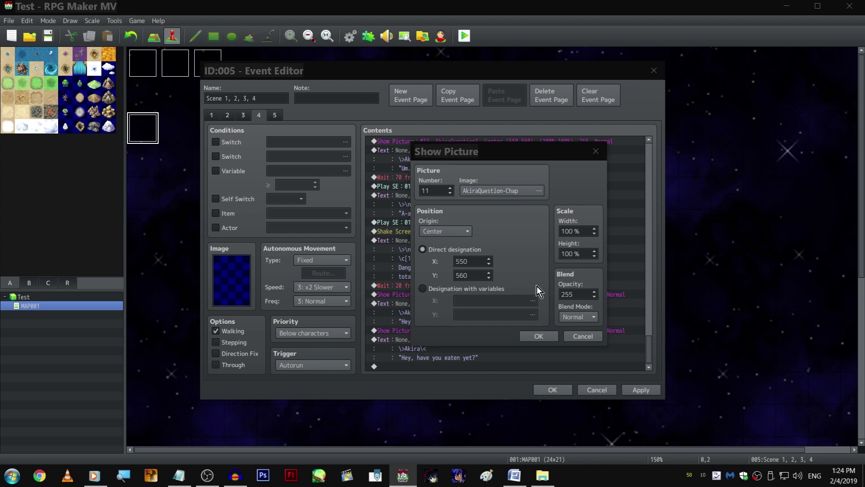
pyautogui.scroll(-2, 421, 233)
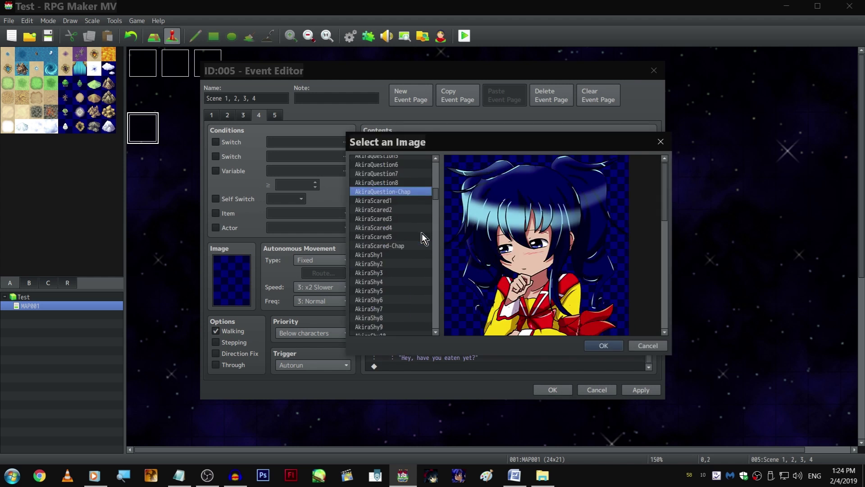
pyautogui.press('Down')
pyautogui.press('Down')
pyautogui.press('Down')
pyautogui.press('Down')
pyautogui.press('Down')
pyautogui.press('Down')
pyautogui.press('Down')
pyautogui.press('Down')
pyautogui.press('Down')
pyautogui.press('Down')
pyautogui.press('Down')
pyautogui.press('Down')
pyautogui.press('Down')
pyautogui.press('Down')
pyautogui.press('Down')
pyautogui.press('Down')
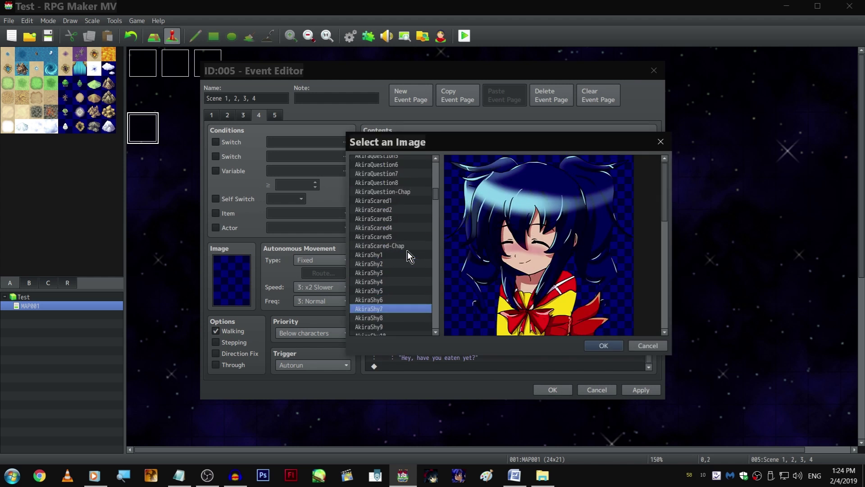
pyautogui.press('Up')
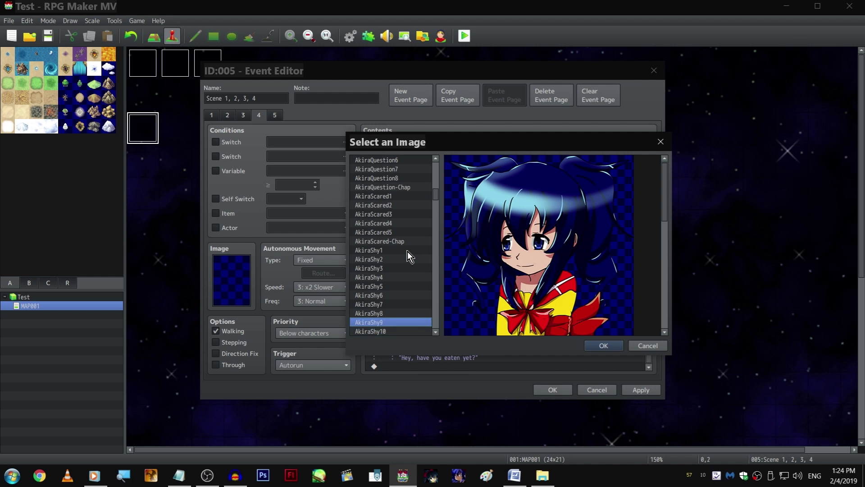
pyautogui.scroll(-2, 408, 251)
pyautogui.press('Return')
pyautogui.press('Return')
# - Change the text of Akira's last message to "Wanna have lunch with me?" in quotation marks
pyautogui.press('Down')
pyautogui.press('space')
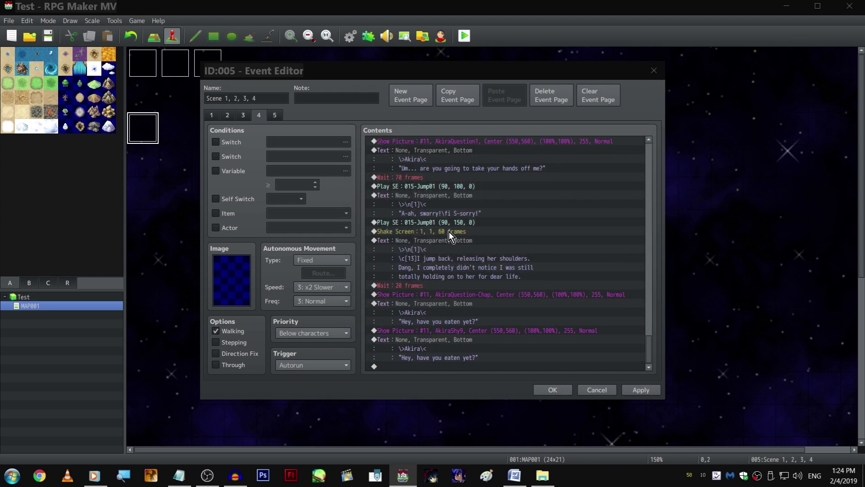
pyautogui.keyDown('shift'); pyautogui.click(447, 220); pyautogui.keyUp('shift')
pyautogui.keyDown('shift'); pyautogui.click(443, 228); pyautogui.keyUp('shift')
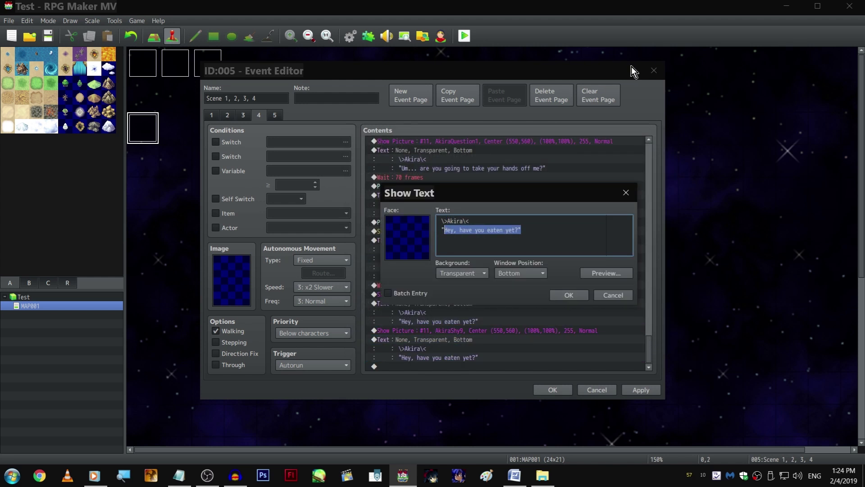
pyautogui.write('Wanna hav')
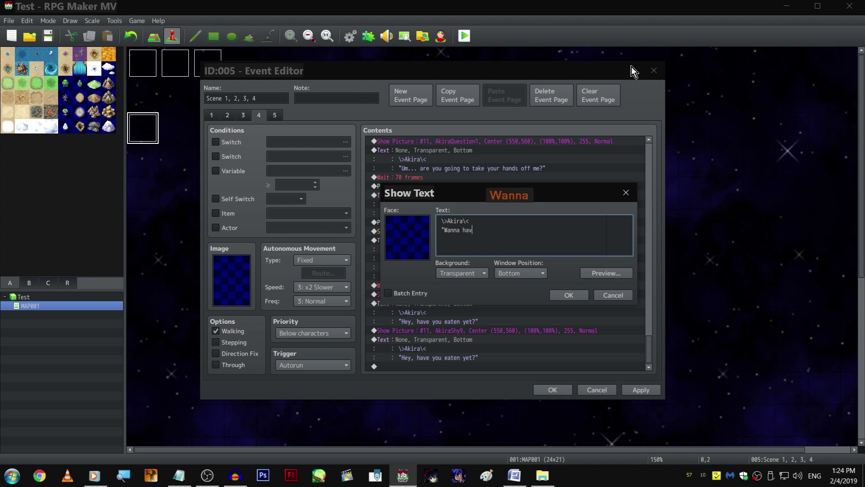
pyautogui.write('e lunch wit')
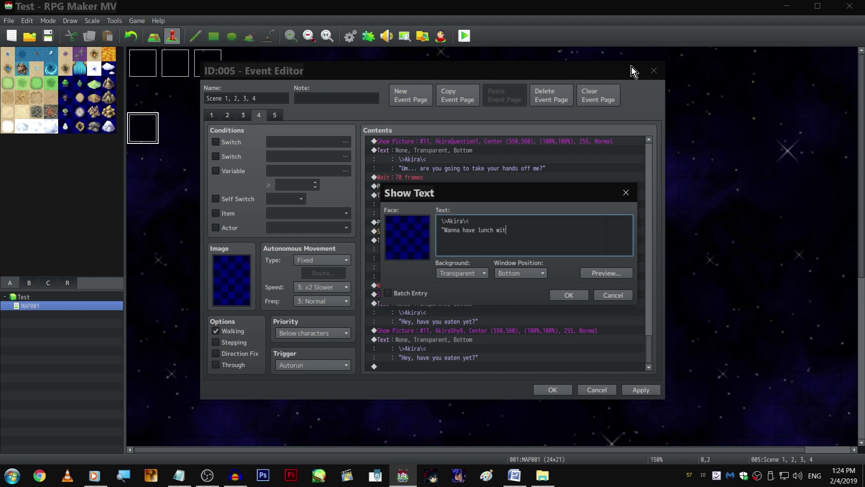
pyautogui.write('h me?"')
pyautogui.hotkey('ctrl', 'Return')
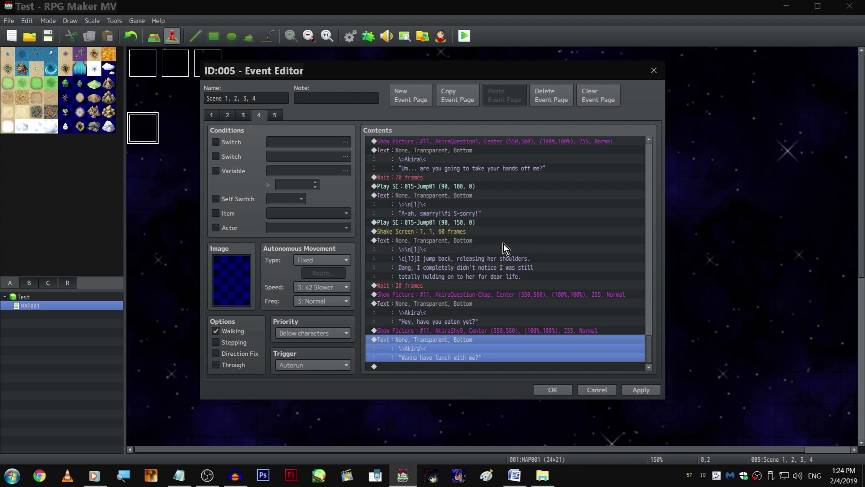
# - Insert a 1-frame wait just before the AkiraShy9 Show Picture command
pyautogui.click(468, 367)
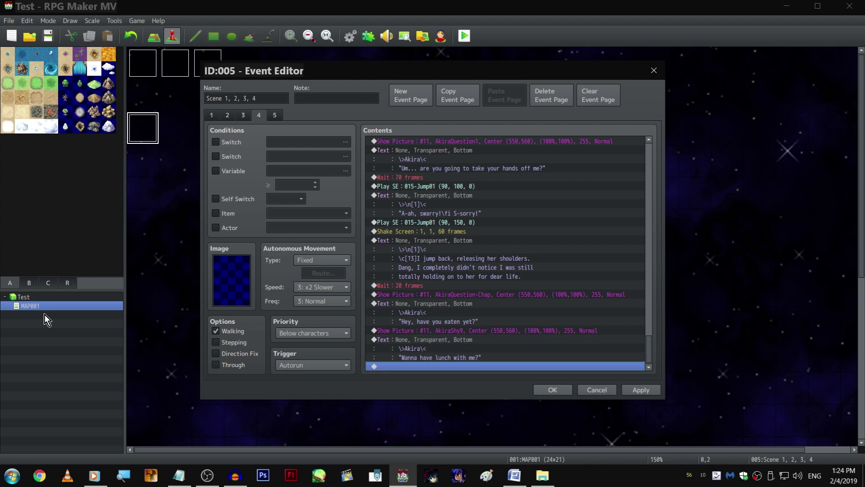
pyautogui.click(455, 178)
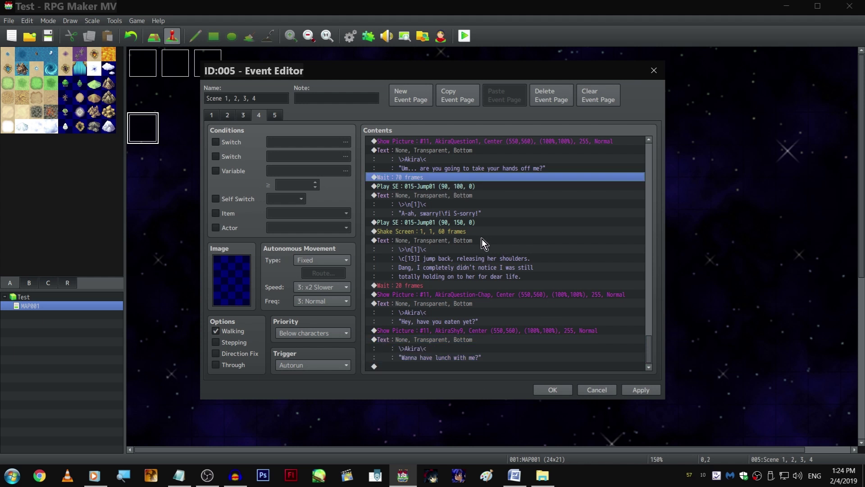
pyautogui.click(449, 331)
pyautogui.press('Insert')
pyautogui.click(583, 140)
pyautogui.press('Return')
pyautogui.click(476, 366)
# - Copy the 1-frame wait to the end of the list, accepting the event changes and saving the project
pyautogui.click(472, 321)
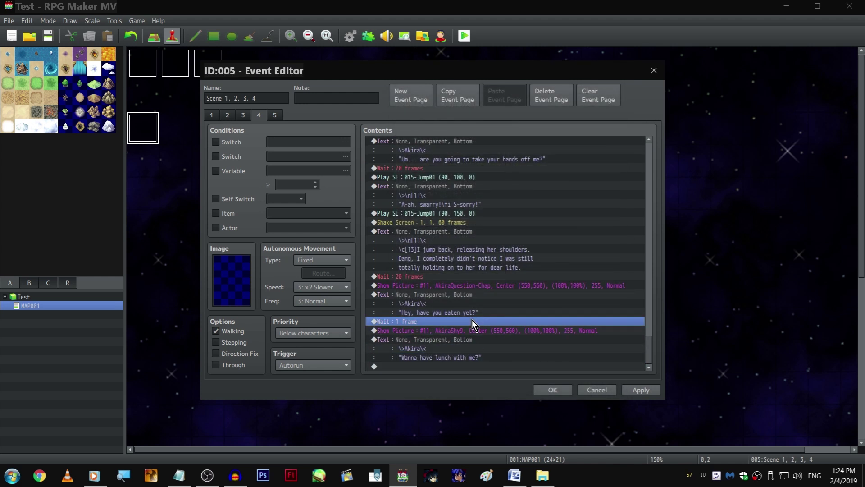
pyautogui.hotkey('ctrl', 'c')
pyautogui.click(487, 366)
pyautogui.hotkey('ctrl', 'v')
pyautogui.click(552, 390)
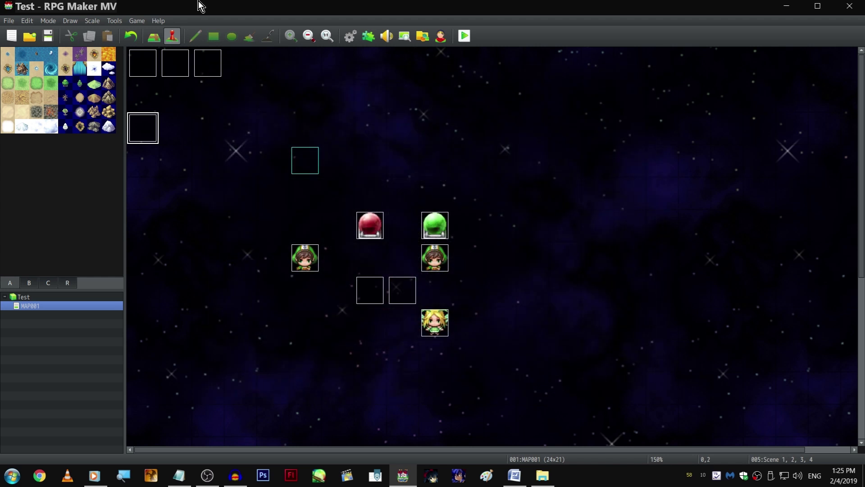
pyautogui.click(48, 36)
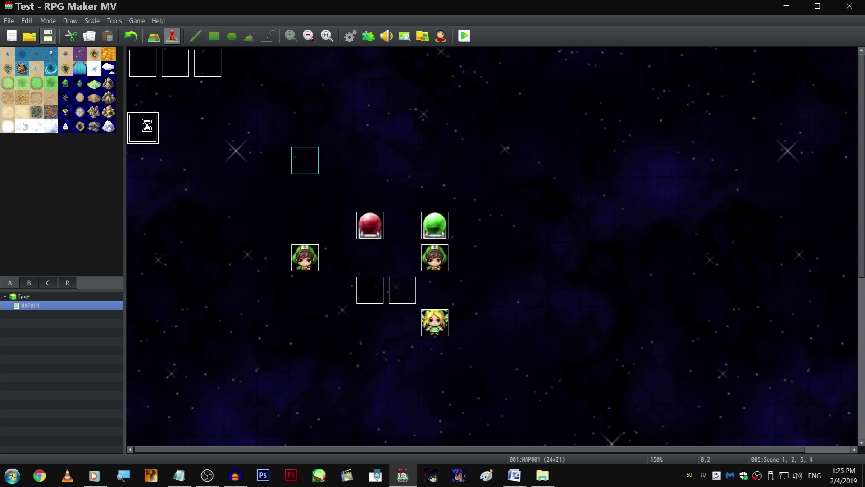
# - Reopen page 4 of the scene event and copy the "I jump back, releasing her shoulders" narration to the end of the list
pyautogui.doubleClick(142, 127)
pyautogui.click(263, 113)
pyautogui.scroll(-10, 411, 202)
pyautogui.scroll(-10, 478, 223)
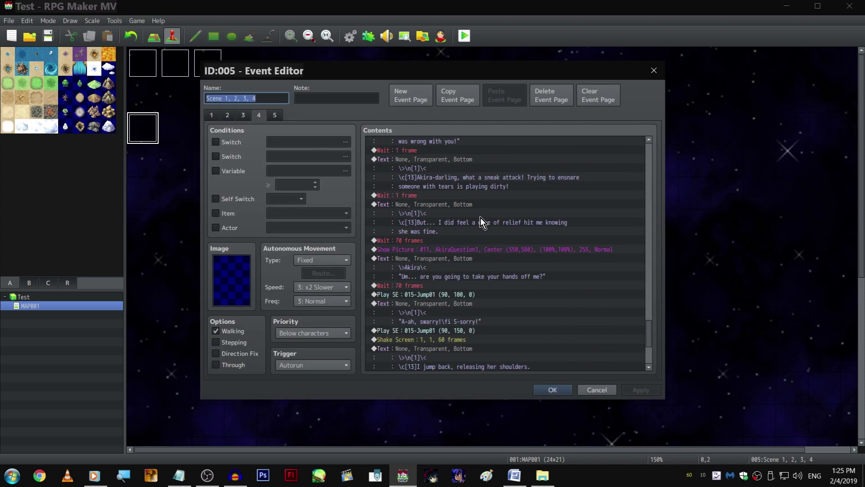
pyautogui.click(475, 366)
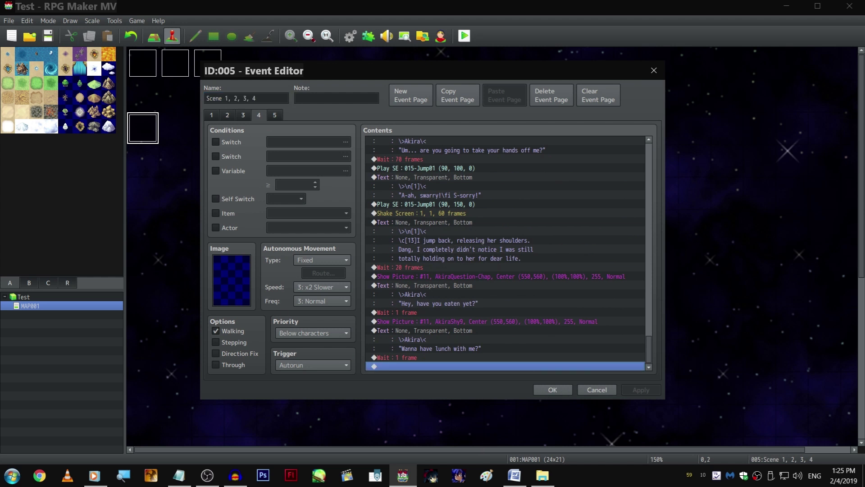
pyautogui.click(505, 224)
pyautogui.hotkey('ctrl', 'c')
pyautogui.click(476, 366)
pyautogui.hotkey('ctrl', 'v')
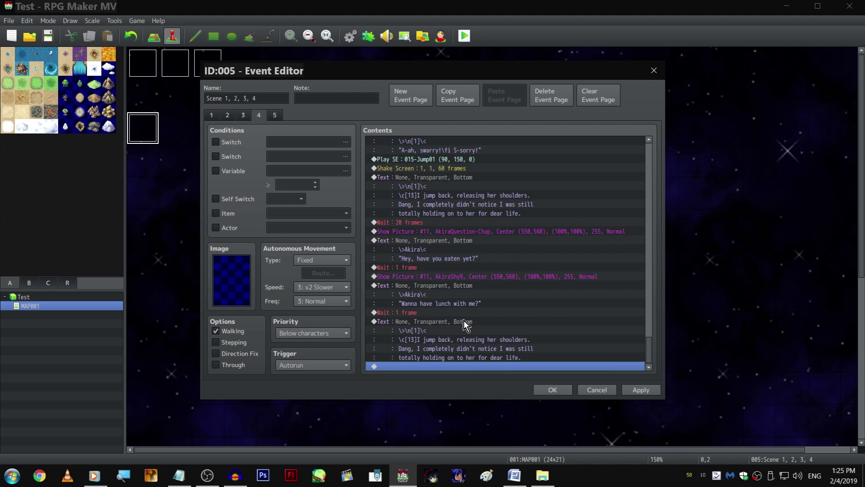
# - Change the copied narration to "She had 'asked' me that, but she'd already pulled me to sit down next to her by the time the sentence was finished."
pyautogui.doubleClick(463, 321)
pyautogui.keyDown('shift'); pyautogui.click(460, 230); pyautogui.keyUp('shift')
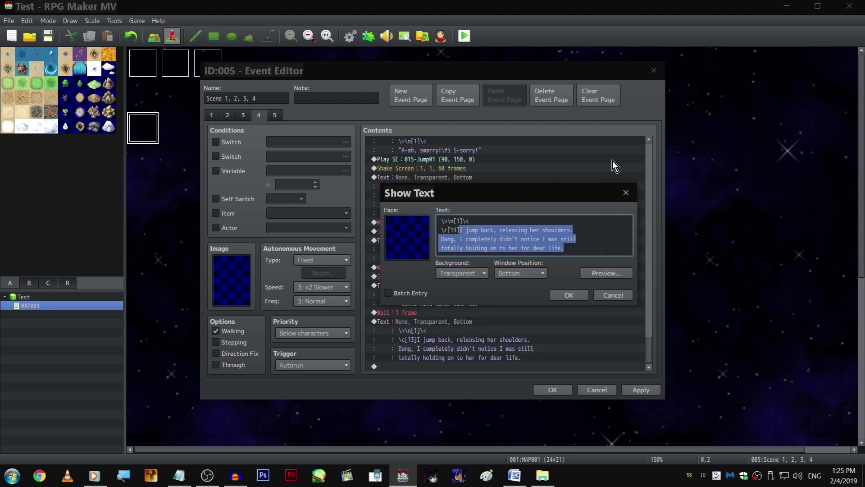
pyautogui.write('She had')
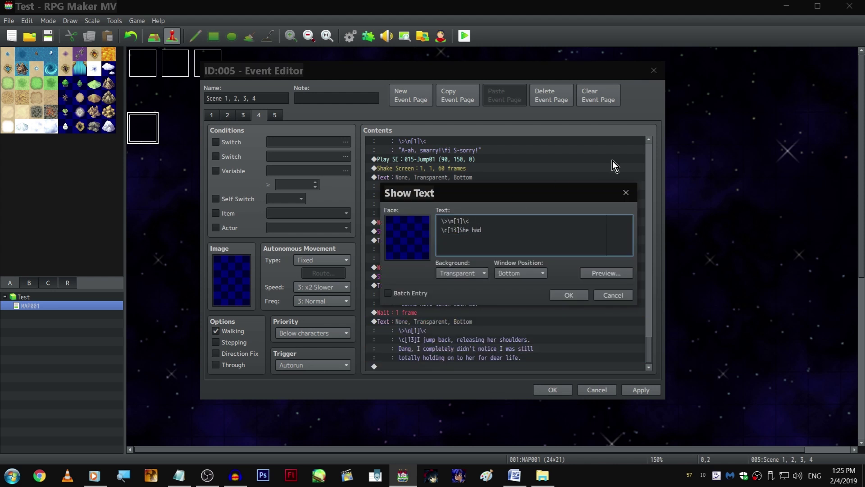
pyautogui.write(" 'asked' me that, but she'd already pulled me ")
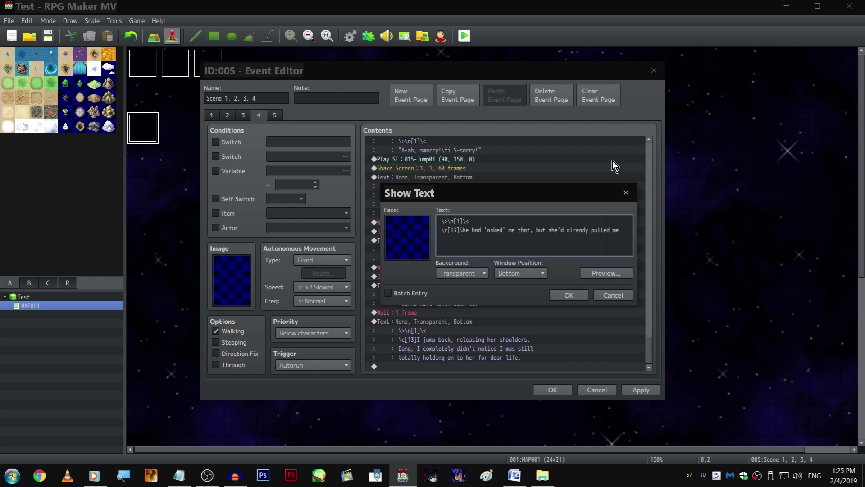
pyautogui.write('to sit down next h')
pyautogui.press('BackSpace')
pyautogui.write('to her by the time the sentance')
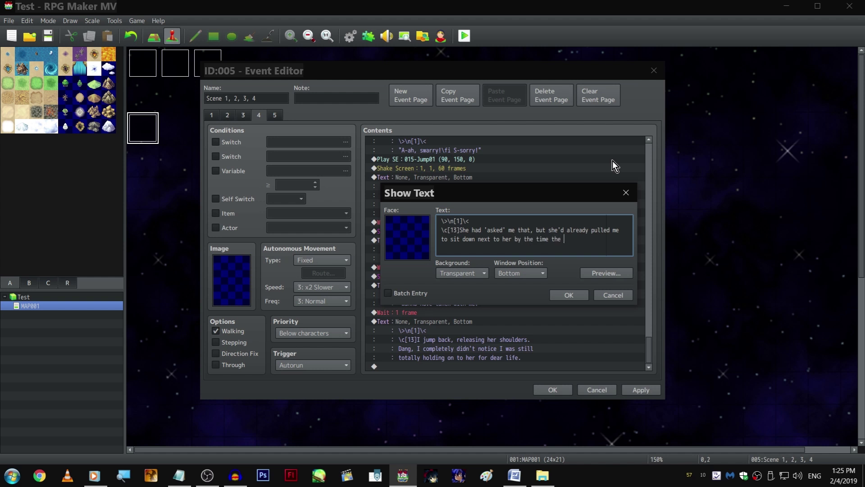
pyautogui.press('BackSpace')
pyautogui.press('BackSpace')
pyautogui.press('BackSpace')
pyautogui.press('BackSpace')
pyautogui.press('BackSpace')
pyautogui.write('entence was finished.')
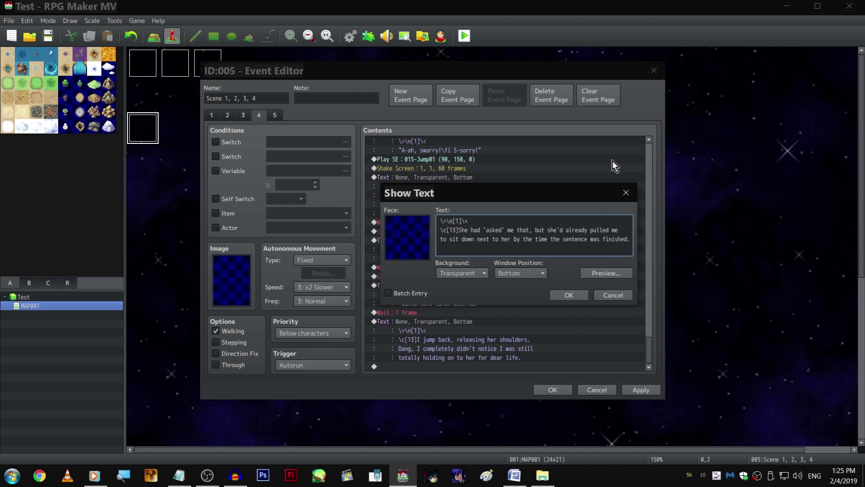
pyautogui.doubleClick(570, 240)
pyautogui.click(563, 239)
pyautogui.moveTo(562, 237); pyautogui.dragTo(589, 237)
pyautogui.click(581, 237)
pyautogui.click(577, 291)
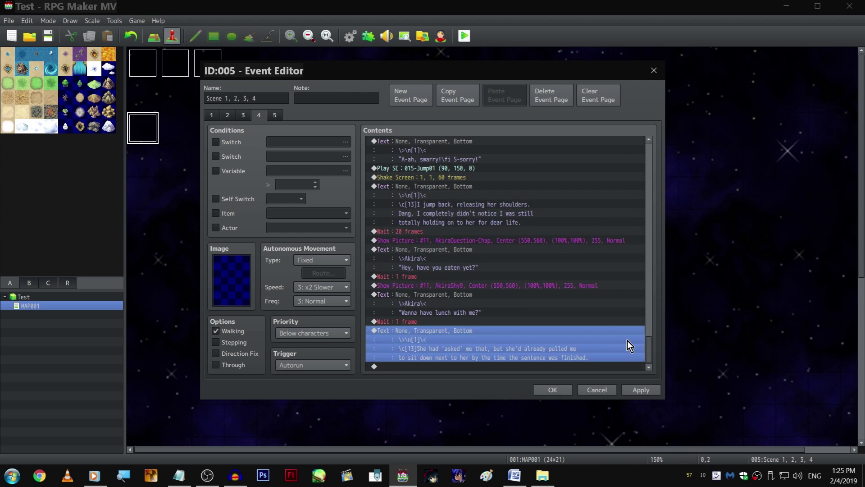
pyautogui.click(648, 390)
# - Copy the 1-frame wait to the end of the list, after the "She had 'asked' me that" narration
pyautogui.click(452, 321)
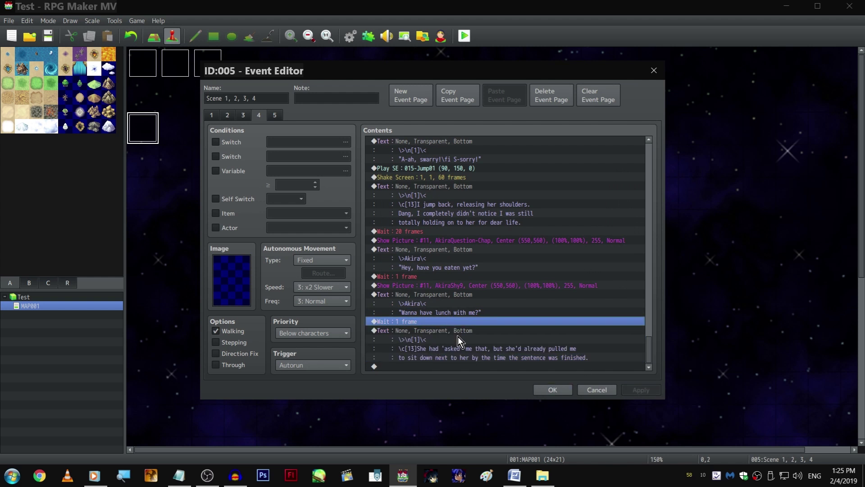
pyautogui.click(471, 365)
pyautogui.hotkey('ctrl', 'v')
pyautogui.click(461, 331)
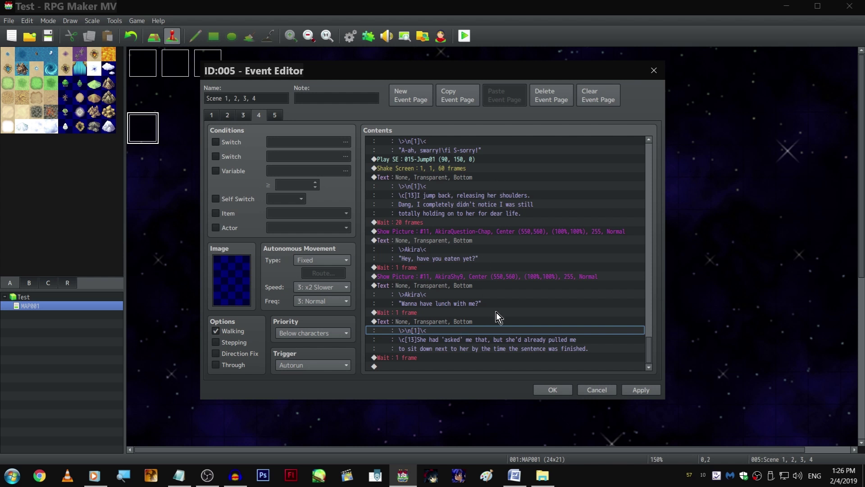
# - Copy the 1-frame wait, the AkiraShy9 picture and Akira's "Wanna have lunch with me?" message to the end of the list
pyautogui.click(480, 315)
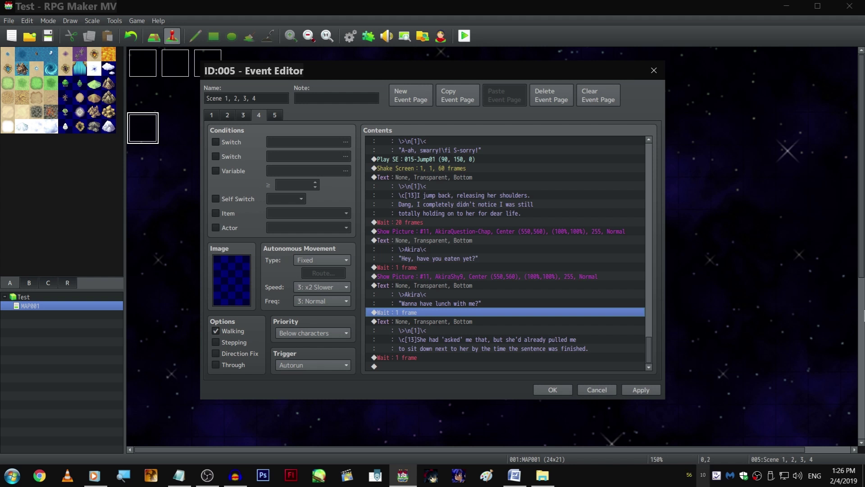
pyautogui.click(483, 283)
pyautogui.click(479, 280)
pyautogui.moveTo(481, 266); pyautogui.dragTo(481, 304)
pyautogui.hotkey('ctrl', 'v')
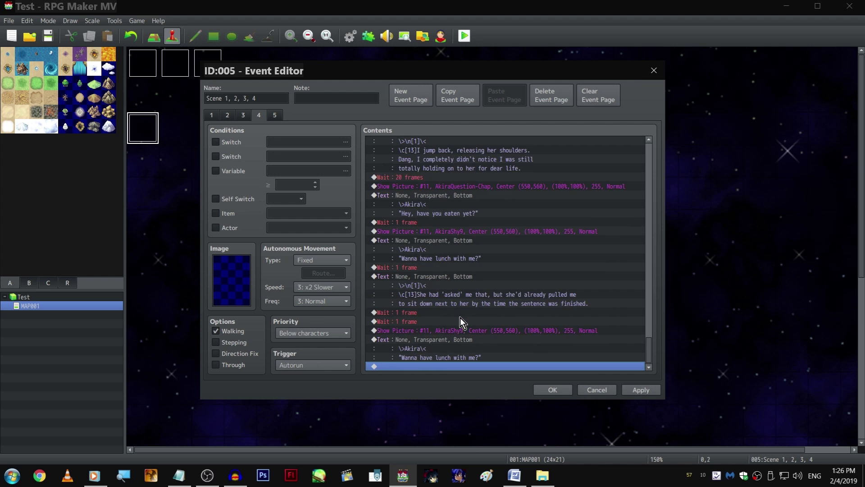
# - Delete the duplicate 1-frame wait after the narration and set the remaining wait's duration to 30 frames
pyautogui.click(460, 318)
pyautogui.doubleClick(460, 320)
pyautogui.write('30')
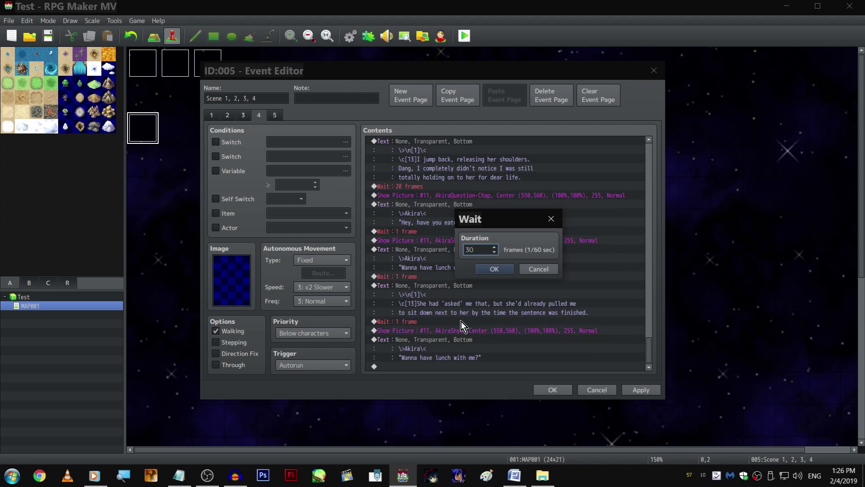
pyautogui.press('Return')
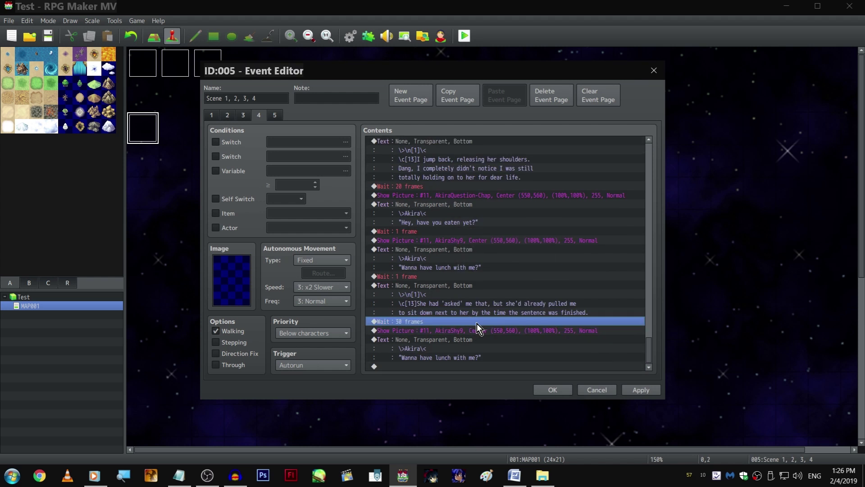
# - Change the image of the last Show Picture command to AkiraHappy3
pyautogui.doubleClick(476, 329)
pyautogui.click(504, 194)
pyautogui.click(397, 236)
pyautogui.scroll(3, 384, 253)
pyautogui.scroll(4, 403, 242)
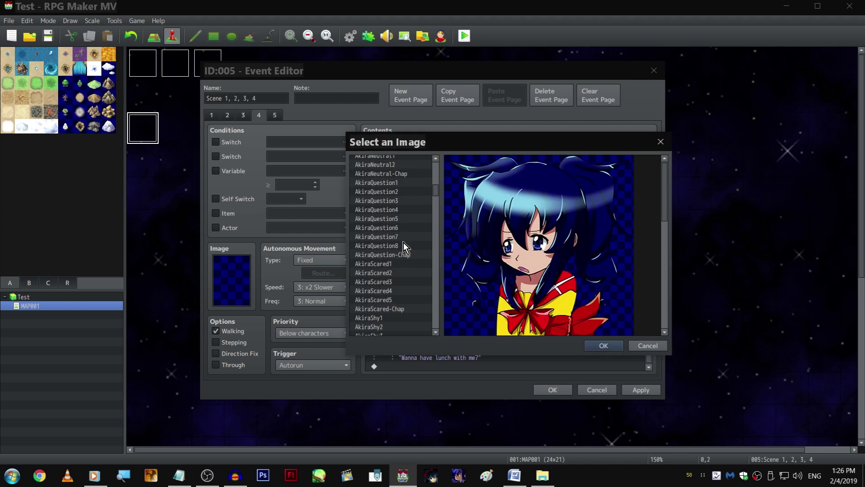
pyautogui.scroll(8, 409, 223)
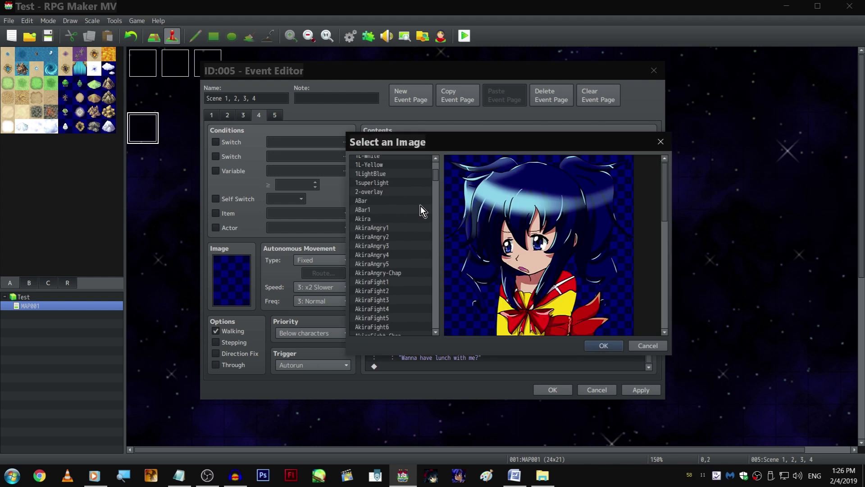
pyautogui.click(408, 221)
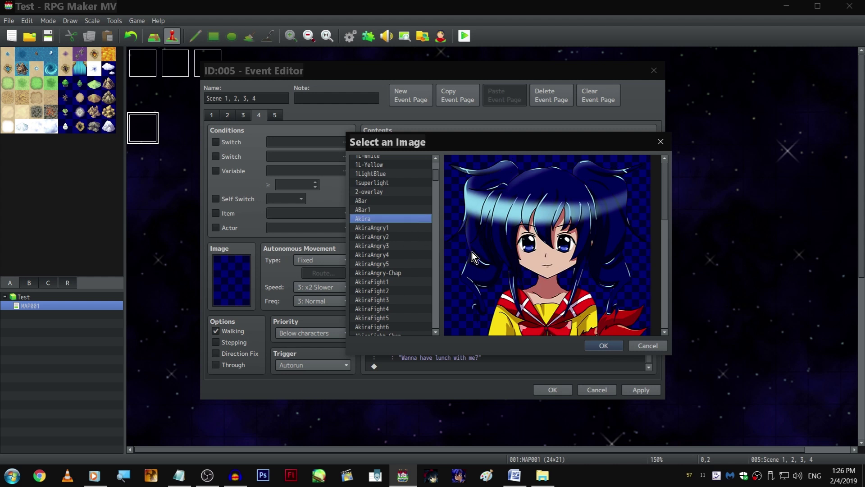
pyautogui.scroll(-2, 487, 271)
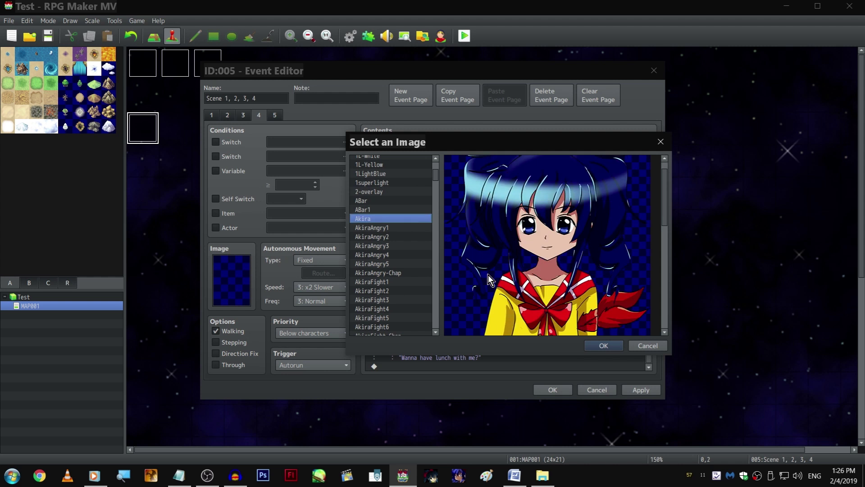
pyautogui.scroll(2, 482, 268)
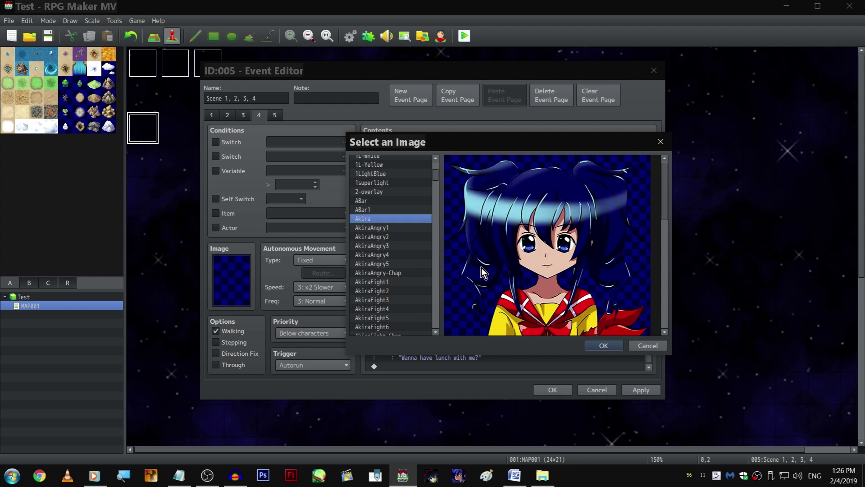
pyautogui.press('Down')
pyautogui.press('Down')
pyautogui.press('Down')
pyautogui.press('Down')
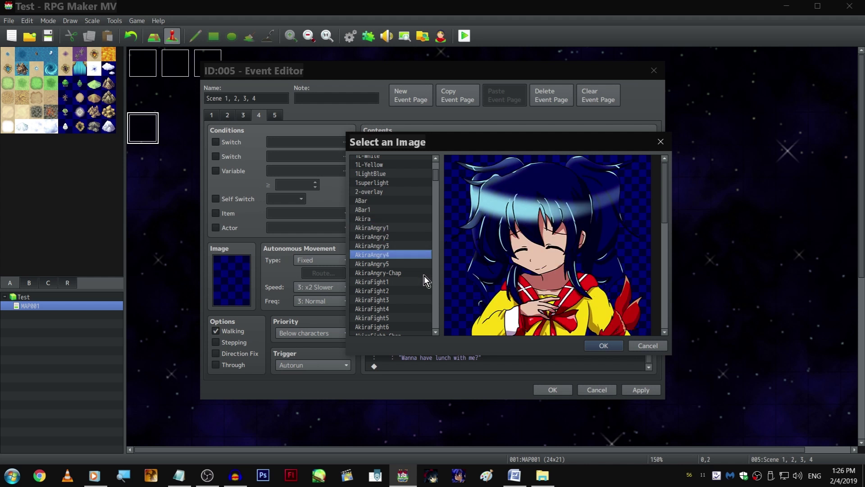
pyautogui.scroll(-2, 423, 277)
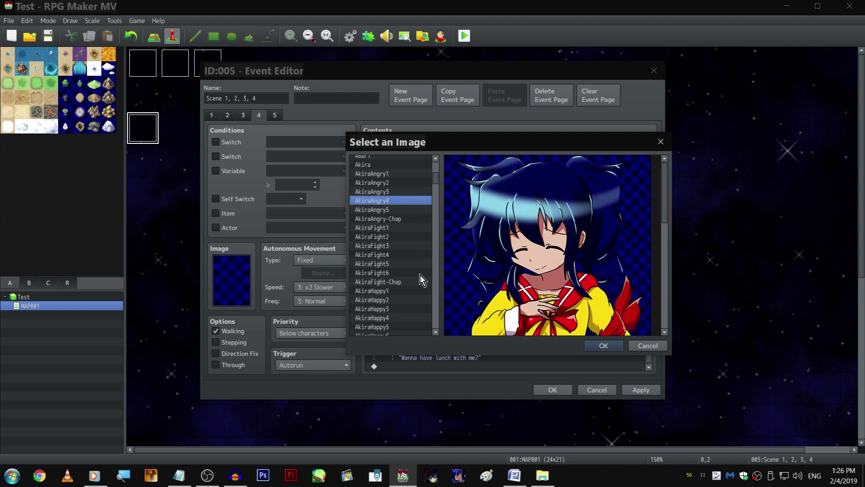
pyautogui.press('Down')
pyautogui.press('Down')
pyautogui.press('Down')
pyautogui.press('Down')
pyautogui.scroll(-1, 418, 265)
pyautogui.press('Down')
pyautogui.press('Down')
pyautogui.press('Down')
pyautogui.press('Down')
pyautogui.press('Down')
pyautogui.press('Down')
pyautogui.press('Down')
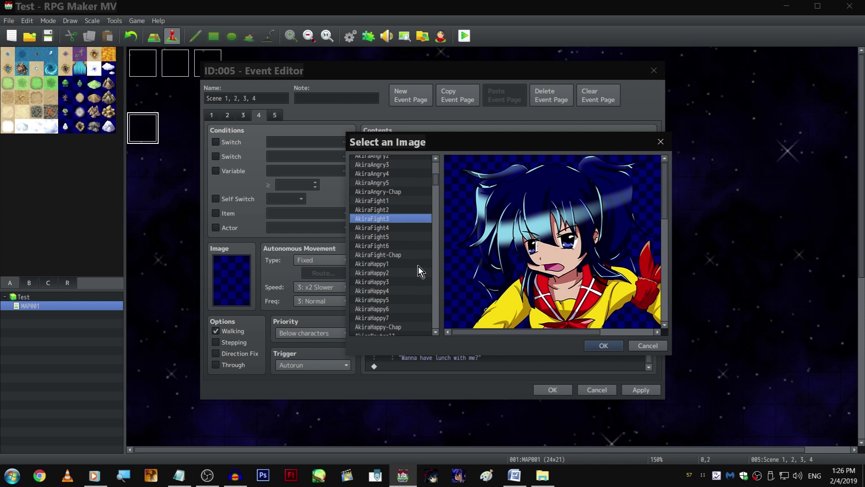
pyautogui.scroll(-2, 417, 261)
pyautogui.press('Down')
pyautogui.scroll(-2, 495, 250)
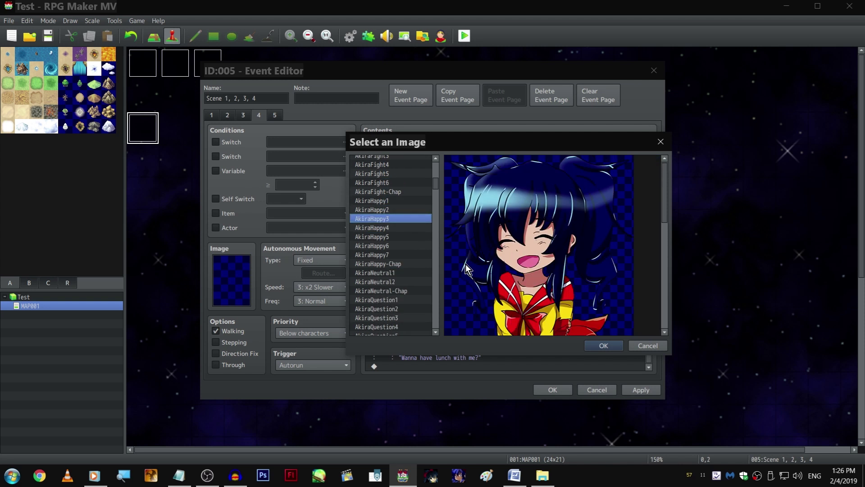
pyautogui.press('Return')
pyautogui.press('Return')
# - Change Akira's last message to "Want some? I made it! Say 'ahhh'!"
pyautogui.doubleClick(455, 336)
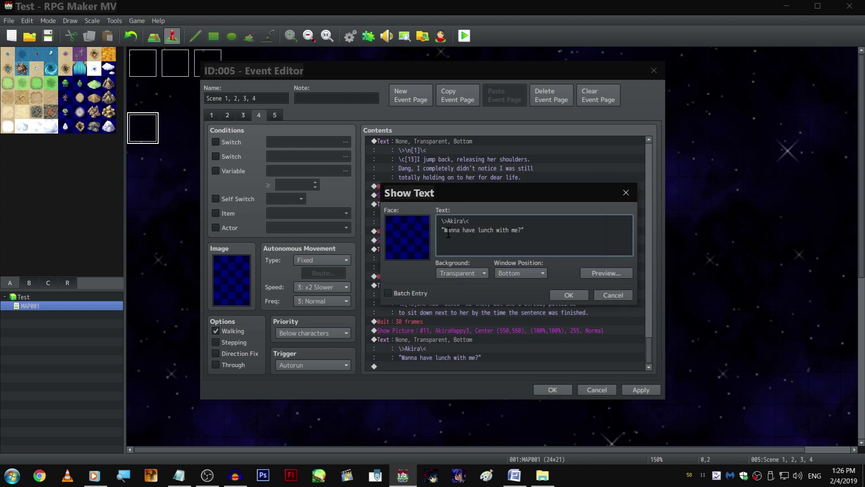
pyautogui.moveTo(444, 230); pyautogui.dragTo(524, 230)
pyautogui.write('Want some? I m')
pyautogui.write('ade it! Sa')
pyautogui.write("y 'AHhhh")
pyautogui.press('BackSpace')
pyautogui.press('BackSpace')
pyautogui.press('BackSpace')
pyautogui.press('BackSpace')
pyautogui.press('BackSpace')
pyautogui.write('AHHHHH')
pyautogui.press('BackSpace')
pyautogui.press('BackSpace')
pyautogui.press('BackSpace')
pyautogui.press('BackSpace')
pyautogui.press('BackSpace')
pyautogui.write('we')
pyautogui.press('BackSpace')
pyautogui.press('BackSpace')
pyautogui.press('BackSpace')
pyautogui.write('aw')
pyautogui.press('BackSpace')
pyautogui.press('BackSpace')
pyautogui.write('awe!')
pyautogui.press('Left')
pyautogui.write("'")
pyautogui.press('Delete')
pyautogui.press('BackSpace')
pyautogui.press('BackSpace')
pyautogui.press('BackSpace')
pyautogui.write("hhh'!")
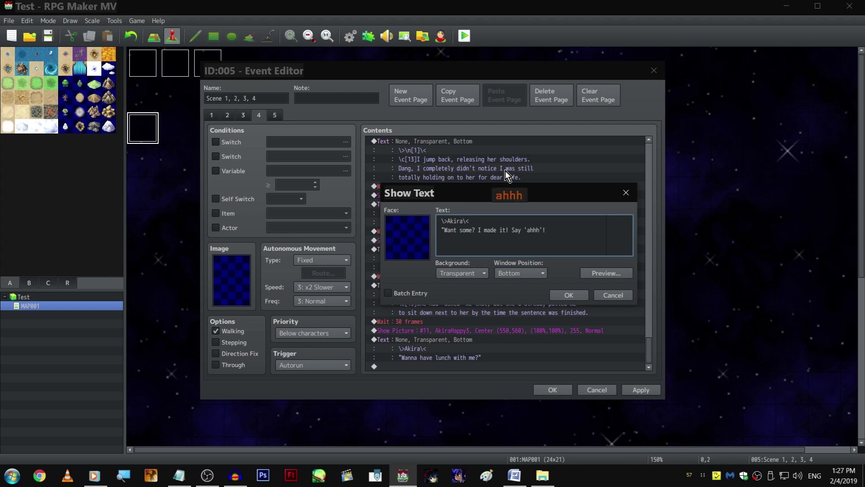
pyautogui.hotkey('ctrl', 'Return')
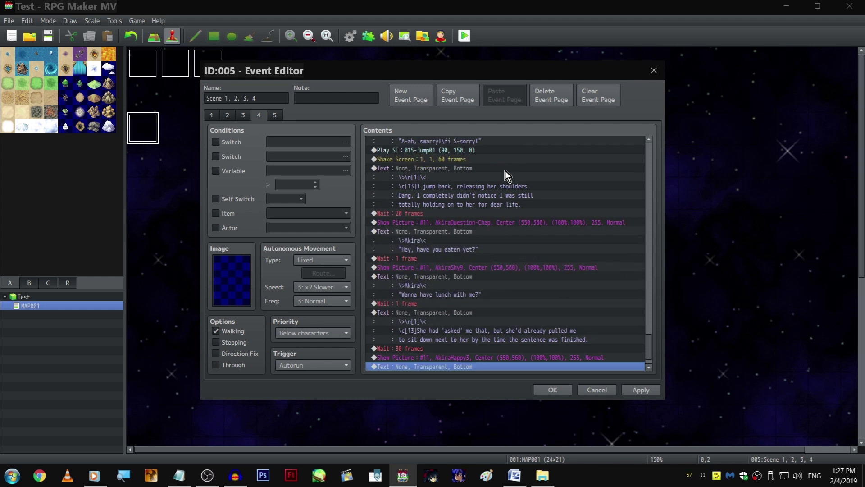
pyautogui.click(480, 321)
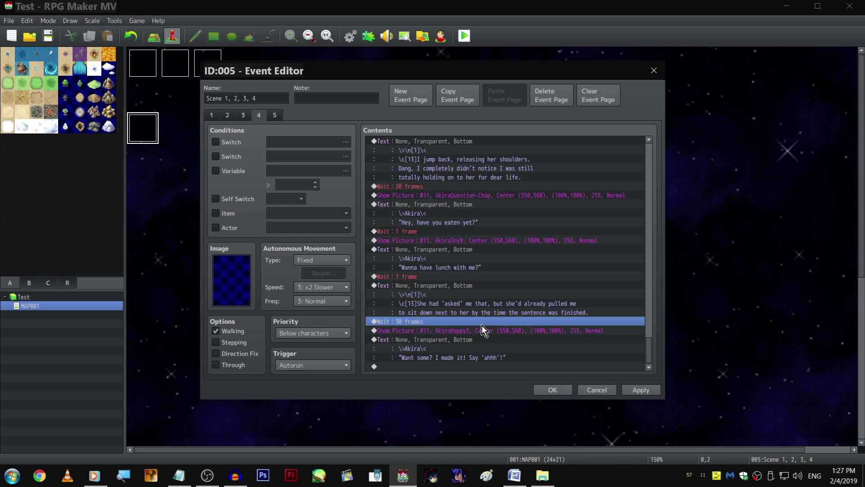
pyautogui.click(235, 475)
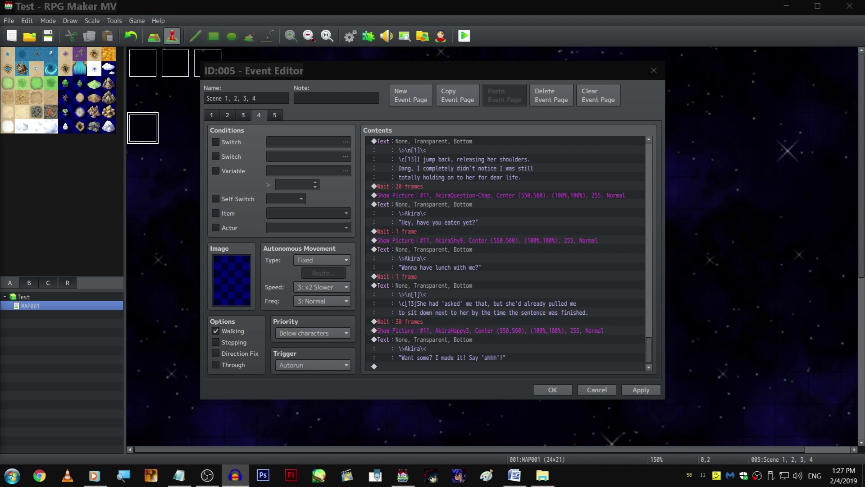
pyautogui.click(417, 366)
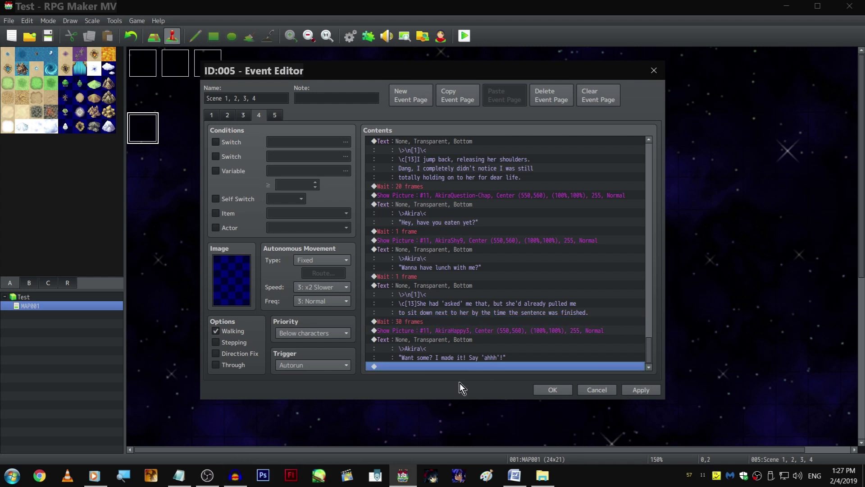
pyautogui.click(450, 358)
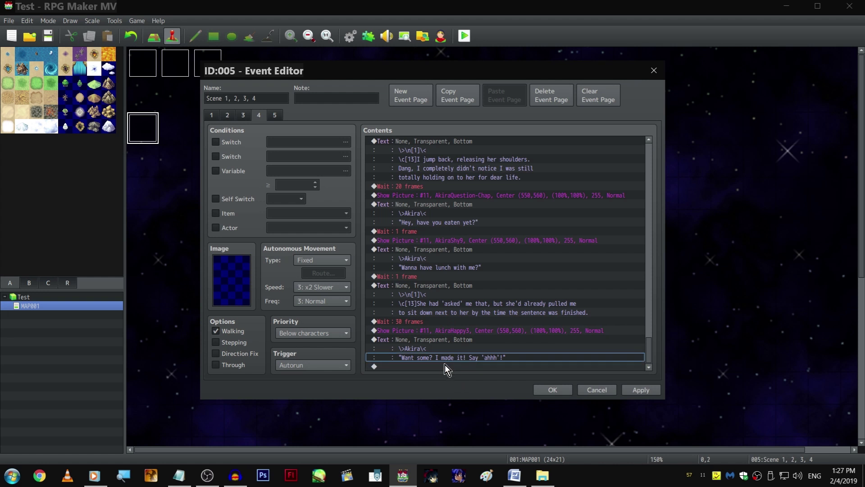
# - Copy the 1-frame wait to the end of the list, after Akira's "Want some?" message
pyautogui.click(453, 318)
pyautogui.click(457, 281)
pyautogui.click(457, 278)
pyautogui.hotkey('ctrl', 'c')
pyautogui.click(483, 365)
pyautogui.hotkey('ctrl', 'v')
# - Copy the 015-Jump01 (90, 150, 0) sound effect to the end of the list, after the new 1-frame wait
pyautogui.scroll(5, 475, 254)
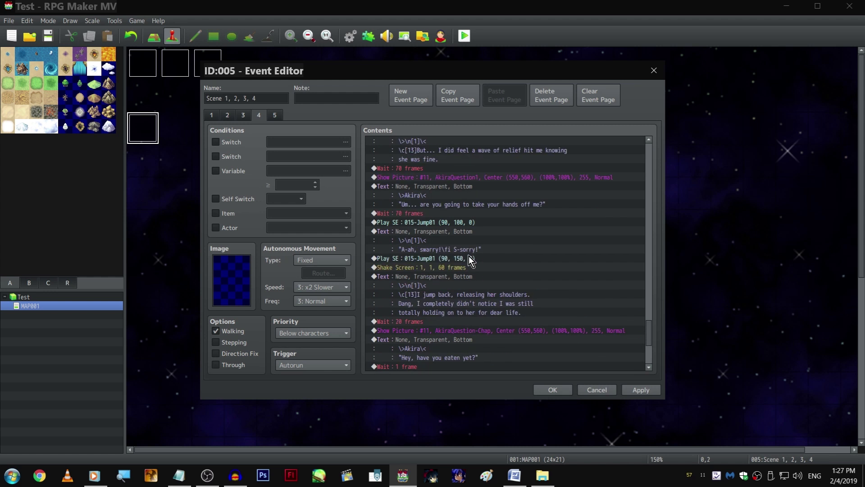
pyautogui.click(468, 257)
pyautogui.click(470, 249)
pyautogui.hotkey('ctrl', 'c')
pyautogui.scroll(-5, 470, 256)
pyautogui.click(481, 365)
pyautogui.hotkey('ctrl', 'v')
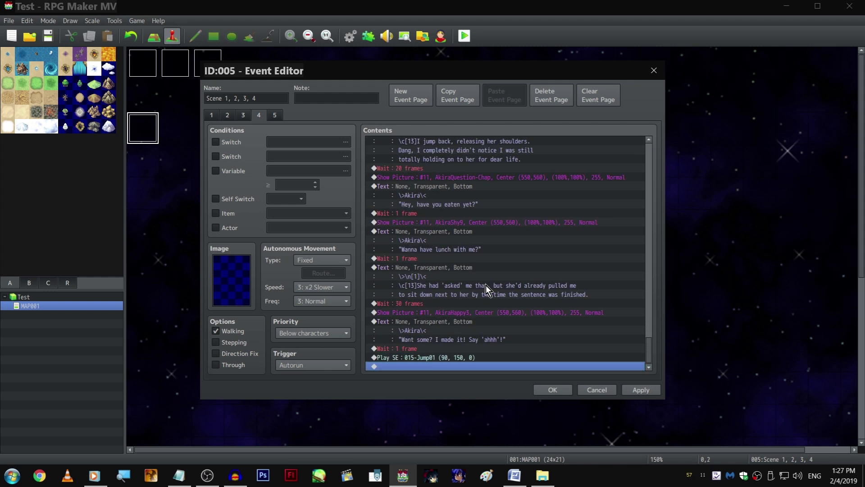
# - Copy the "She had 'asked' me that" narration to the end of the list, after the sound effect
pyautogui.click(477, 265)
pyautogui.hotkey('ctrl', 'c')
pyautogui.click(468, 365)
pyautogui.hotkey('ctrl', 'v')
# - Replace the copied narration after \c[13] with "\fiWoahwoahwoah. This girl is too much!"
pyautogui.doubleClick(464, 329)
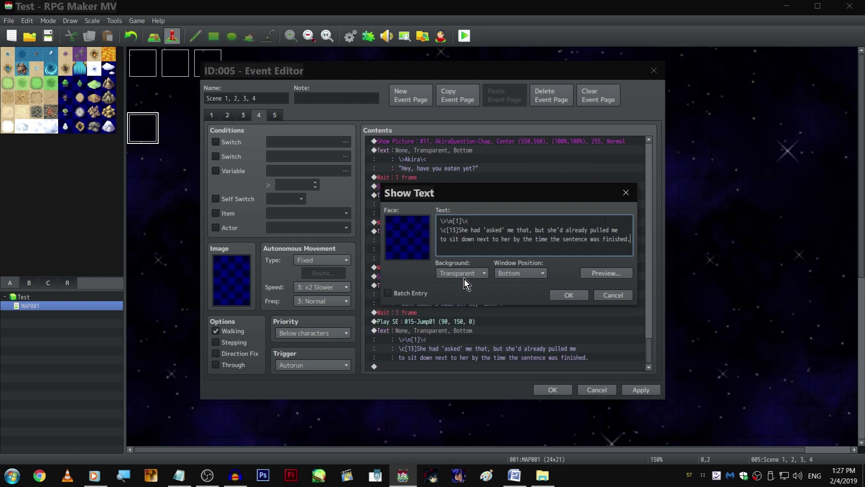
pyautogui.moveTo(458, 230); pyautogui.dragTo(630, 240)
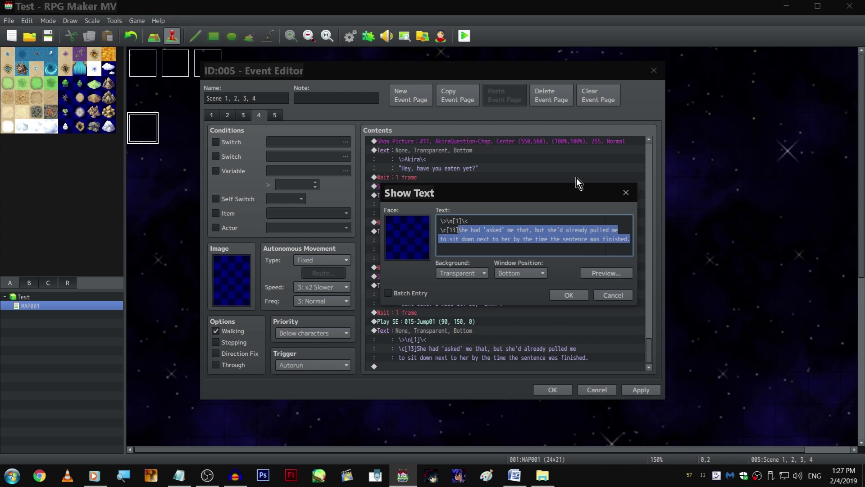
pyautogui.write('\\fiWoahwoahwoah.')
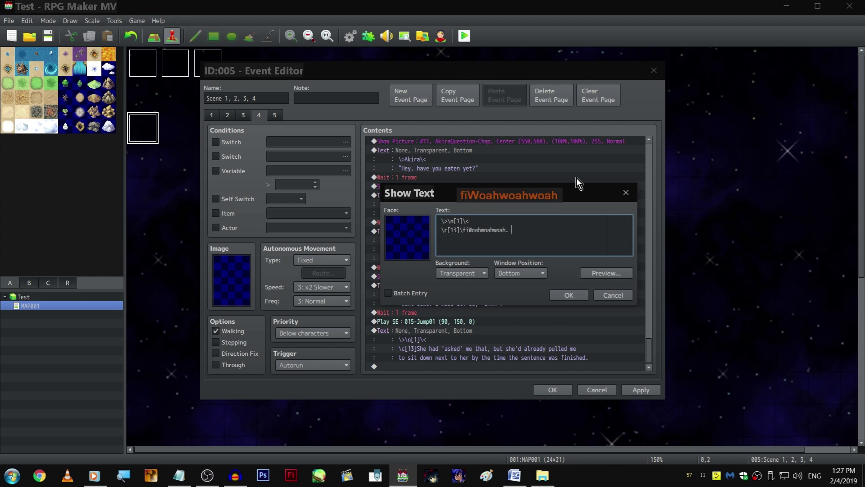
pyautogui.press('BackSpace')
pyautogui.press('BackSpace')
pyautogui.write('. \\{This is too much!!!')
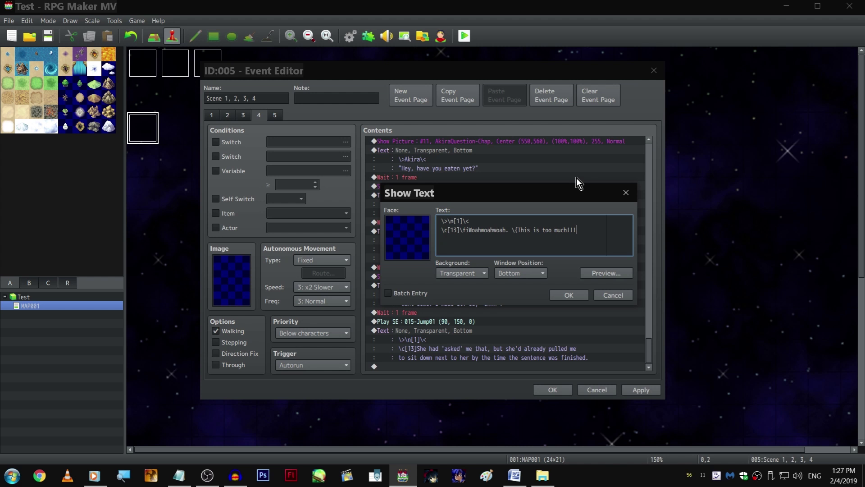
pyautogui.press('BackSpace')
pyautogui.press('BackSpace')
pyautogui.press('BackSpace')
pyautogui.press('BackSpace')
pyautogui.press('BackSpace')
pyautogui.press('BackSpace')
pyautogui.press('BackSpace')
pyautogui.press('BackSpace')
pyautogui.press('BackSpace')
pyautogui.press('BackSpace')
pyautogui.press('BackSpace')
pyautogui.press('BackSpace')
pyautogui.press('BackSpace')
pyautogui.press('BackSpace')
pyautogui.press('BackSpace')
pyautogui.press('BackSpace')
pyautogui.press('BackSpace')
pyautogui.press('BackSpace')
pyautogui.press('BackSpace')
pyautogui.press('BackSpace')
pyautogui.press('BackSpace')
pyautogui.press('BackSpace')
pyautogui.press('BackSpace')
pyautogui.write('This girl is too muich')
pyautogui.press('BackSpace')
pyautogui.press('BackSpace')
pyautogui.press('BackSpace')
pyautogui.write('ch')
pyautogui.hotkey('ctrl', 'shift', 'Left')
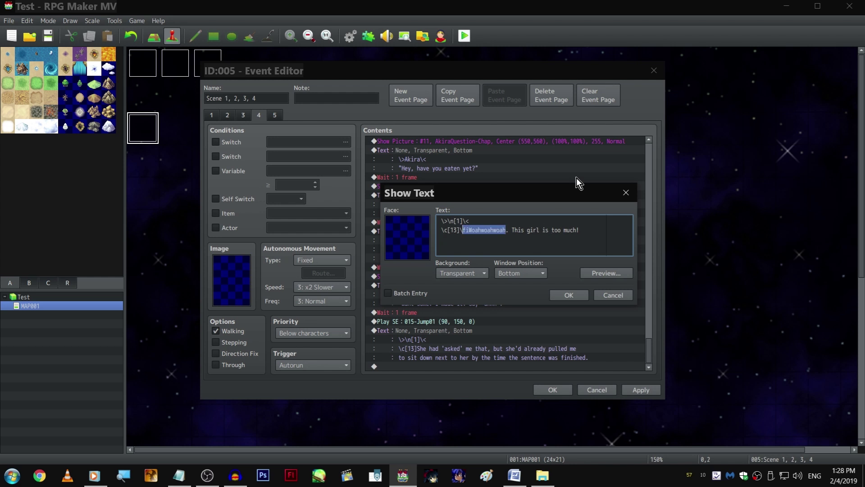
pyautogui.press('Right')
pyautogui.hotkey('ctrl', 'shift', 'Left')
pyautogui.hotkey('ctrl', 'shift', 'Left')
pyautogui.hotkey('ctrl', 'shift', 'Left')
pyautogui.hotkey('ctrl', 'shift', 'Left')
pyautogui.hotkey('ctrl', 'shift', 'Left')
pyautogui.hotkey('ctrl', 'shift', 'Left')
pyautogui.hotkey('ctrl', 'shift', 'Left')
pyautogui.hotkey('ctrl', 'shift', 'Left')
pyautogui.hotkey('ctrl', 'shift', 'Left')
pyautogui.hotkey('ctrl', 'shift', 'Left')
pyautogui.hotkey('ctrl', 'shift', 'Left')
pyautogui.hotkey('shift', 'Down')
pyautogui.hotkey('shift', 'Right')
pyautogui.hotkey('shift', 'Right')
pyautogui.hotkey('shift', 'Right')
pyautogui.hotkey('shift', 'Right')
pyautogui.hotkey('shift', 'Right')
pyautogui.hotkey('shift', 'Right')
pyautogui.hotkey('shift', 'Right')
pyautogui.hotkey('shift', 'Right')
pyautogui.hotkey('shift', 'Right')
# - Add the line "I've got to find some way to take charge of this situation." to the narration and save the message
pyautogui.hotkey('ctrl', 'Right')
pyautogui.hotkey('ctrl', 'Right')
pyautogui.hotkey('ctrl', 'Right')
pyautogui.hotkey('ctrl', 'Right')
pyautogui.hotkey('ctrl', 'Right')
pyautogui.hotkey('ctrl', 'Right')
pyautogui.write("I've g")
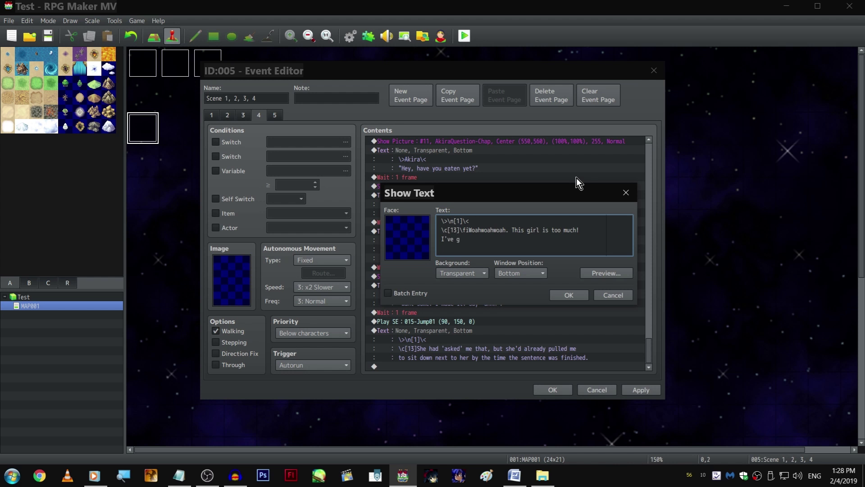
pyautogui.write('ot to find some way to take charge of this si')
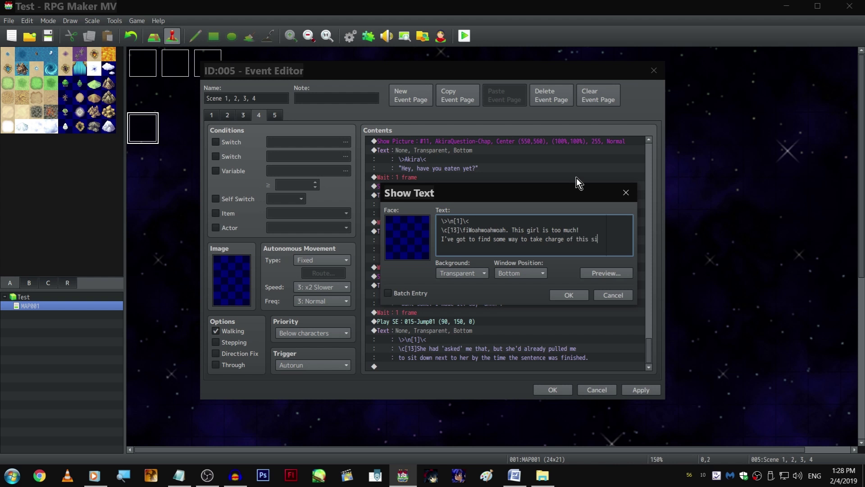
pyautogui.write('tuation.')
pyautogui.click(515, 476)
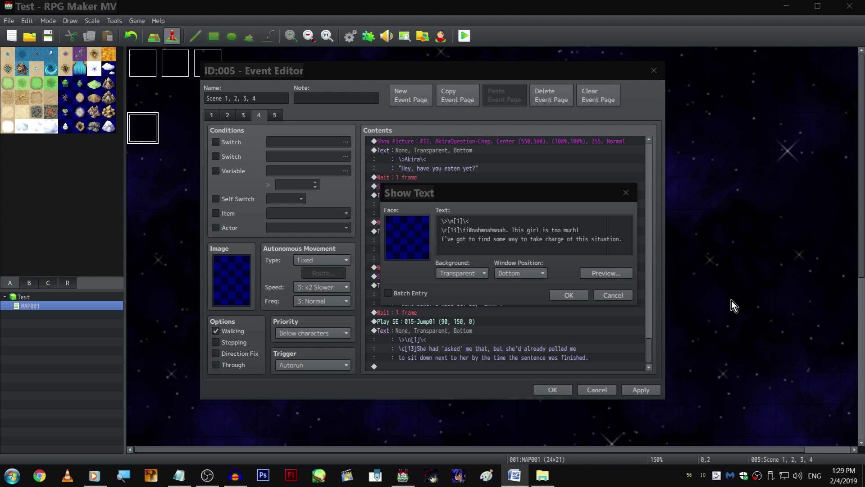
pyautogui.hotkey('alt', 'Tab')
pyautogui.click(571, 297)
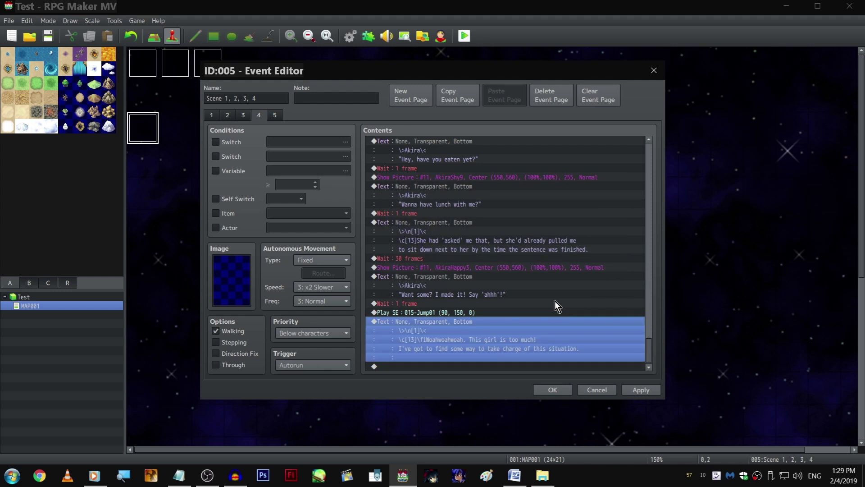
# - Insert copies of the 1-frame wait before the "Woahwoahwoah" narration and before the 015-Jump01 (90, 150, 0) sound that follows "A-ah, swarry!"
pyautogui.click(441, 212)
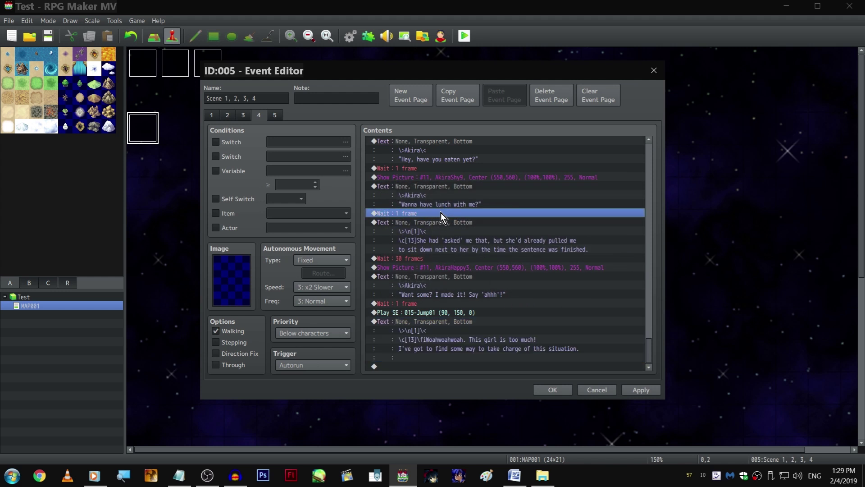
pyautogui.click(496, 331)
pyautogui.scroll(3, 485, 326)
pyautogui.scroll(7, 480, 318)
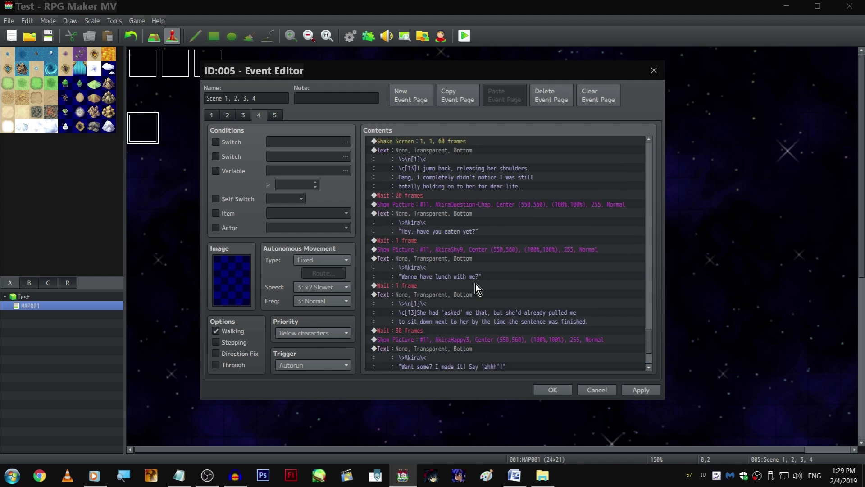
pyautogui.click(481, 303)
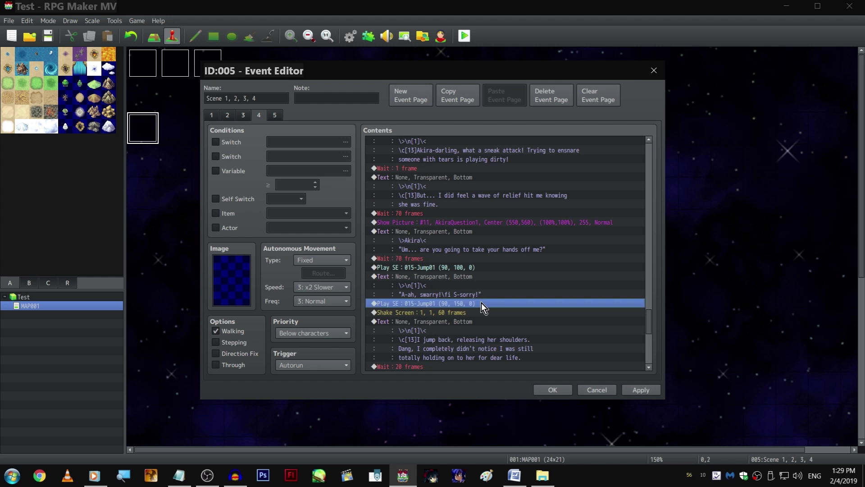
pyautogui.hotkey('ctrl', 'v')
pyautogui.scroll(1, 487, 304)
pyautogui.scroll(1, 487, 304)
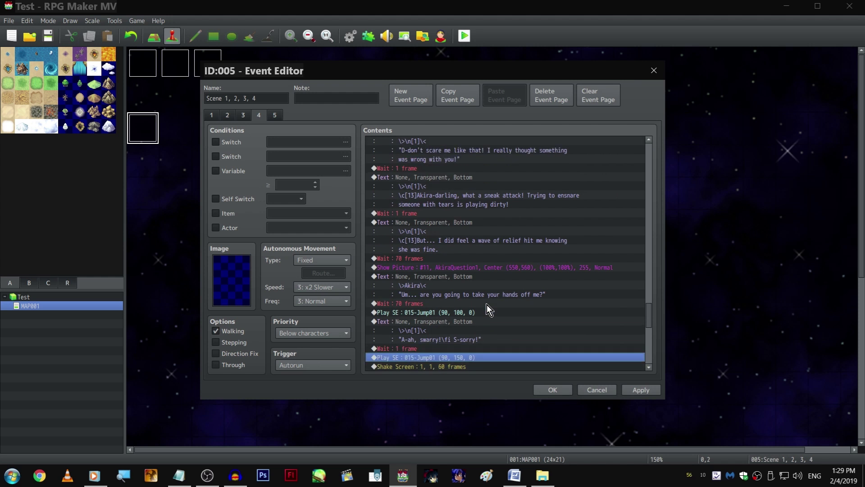
pyautogui.scroll(-10, 487, 304)
pyautogui.doubleClick(499, 322)
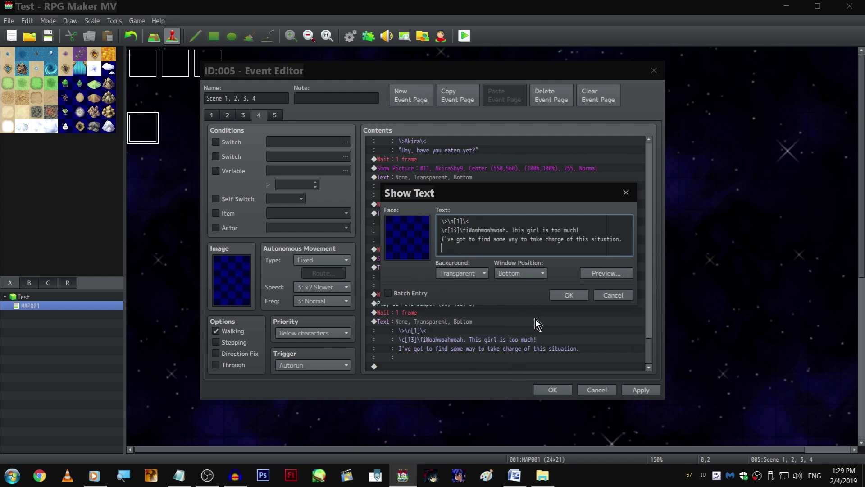
pyautogui.click(563, 295)
pyautogui.hotkey('ctrl', 'c')
pyautogui.hotkey('ctrl', 'v')
pyautogui.press('space')
pyautogui.click(553, 296)
pyautogui.press('Delete')
# - Remove the empty last line from the "Woahwoahwoah" narration
pyautogui.doubleClick(503, 318)
pyautogui.press('BackSpace')
pyautogui.hotkey('ctrl', 'Return')
# - Duplicate the "Woahwoahwoah" narration at the end of the list
pyautogui.scroll(-2, 482, 302)
pyautogui.hotkey('ctrl', 'c')
pyautogui.hotkey('ctrl', 'v')
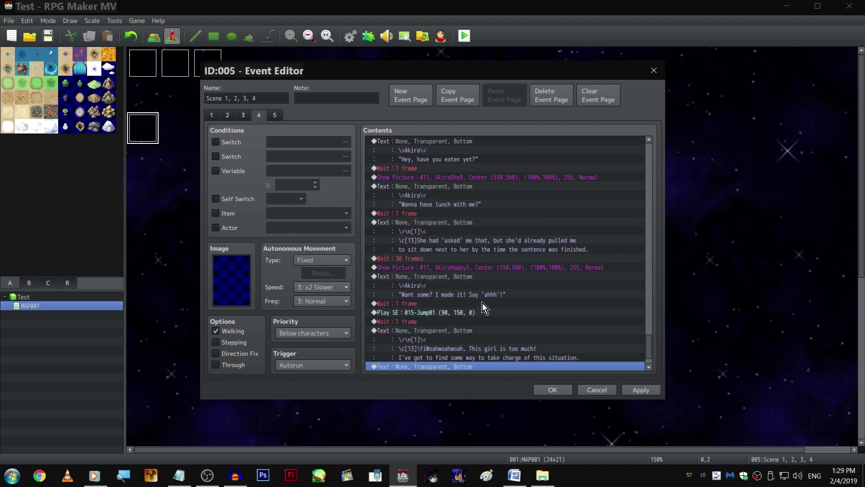
# - Replace the duplicated narration's text after \c[13] with "It's like she has this entire scenario already" and "played out" on a second line
pyautogui.press('space')
pyautogui.keyDown('shift'); pyautogui.click(460, 230); pyautogui.keyUp('shift')
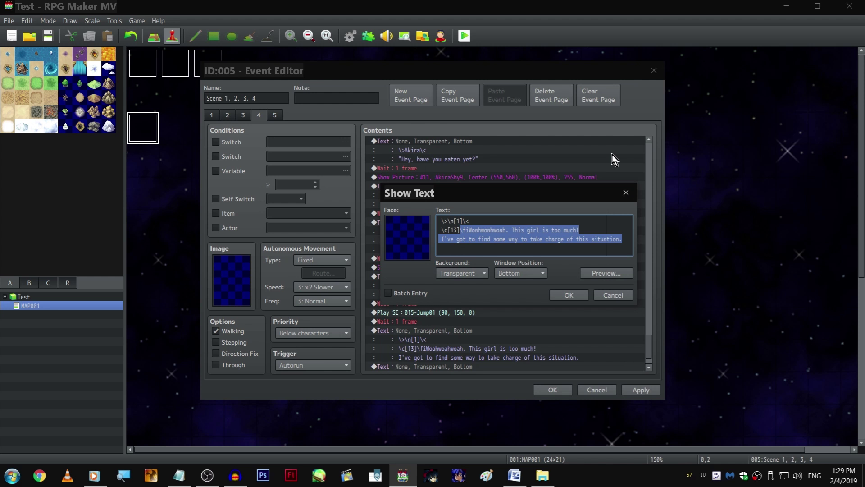
pyautogui.write('I')
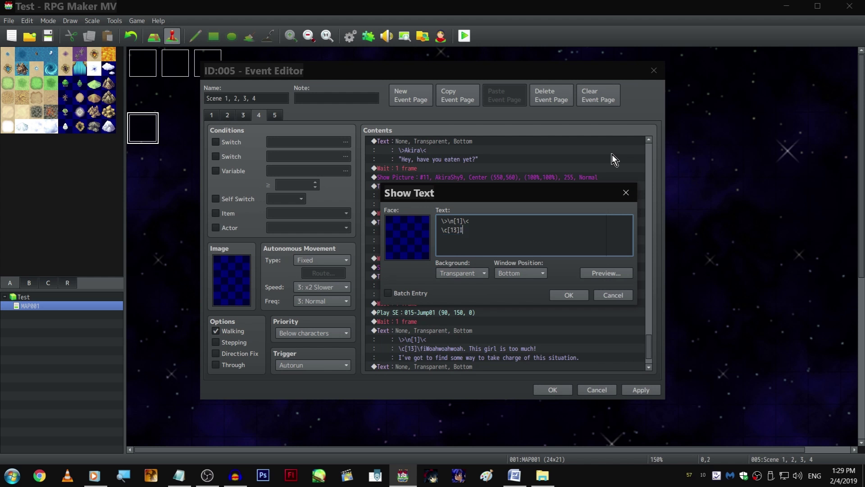
pyautogui.write("t's like she has this entire ecenario")
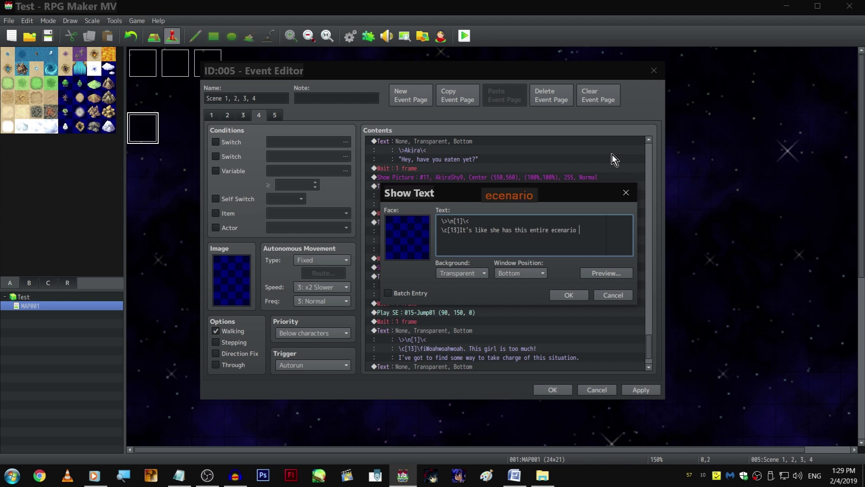
pyautogui.press('BackSpace')
pyautogui.press('BackSpace')
pyautogui.press('BackSpace')
pyautogui.press('BackSpace')
pyautogui.press('BackSpace')
pyautogui.press('BackSpace')
pyautogui.press('BackSpace')
pyautogui.press('BackSpace')
pyautogui.press('BackSpace')
pyautogui.write('sceneario')
pyautogui.hotkey('ctrl', 'BackSpace')
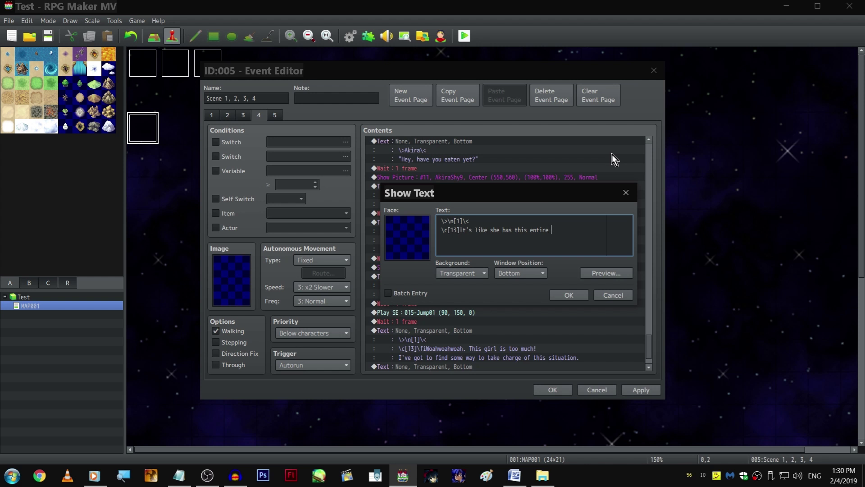
pyautogui.write('Scenario')
pyautogui.hotkey('ctrl', 'BackSpace')
pyautogui.write('scenario already')
pyautogui.press('Return')
pyautogui.write('played out')
# - Cut the "It's like she has this entire scenario already" sentence from the duplicate, leaving only the name tag and colour code, and save the message
pyautogui.hotkey('shift', 'Up')
pyautogui.hotkey('shift', 'Left')
pyautogui.hotkey('shift', 'Left')
pyautogui.hotkey('shift', 'Left')
pyautogui.hotkey('shift', 'Left')
pyautogui.hotkey('shift', 'Left')
pyautogui.hotkey('ctrl', 'x')
pyautogui.hotkey('ctrl', 'Return')
# - Reflow the original "Woahwoahwoah" narration so its first sentence line ends with "I've got to find" and "some way to take charge of this situation." follows below
pyautogui.press('Up')
pyautogui.press('space')
pyautogui.press('Return')
pyautogui.hotkey('ctrl', 'v')
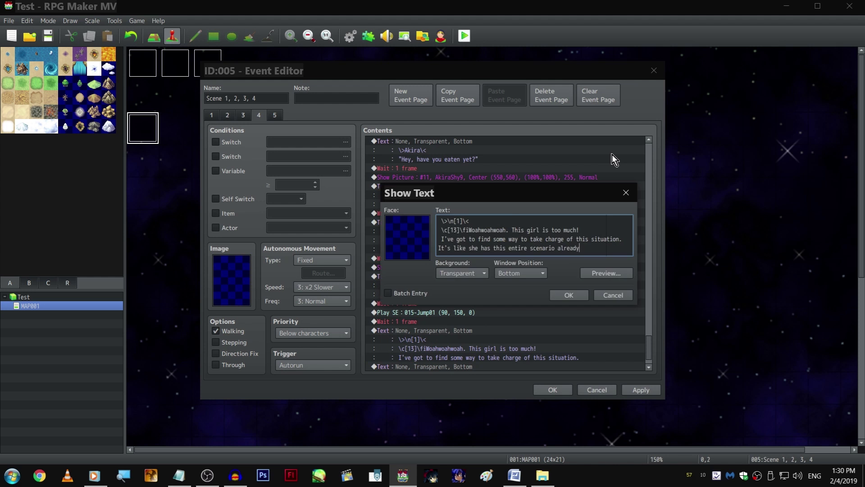
pyautogui.hotkey('shift', 'Left')
pyautogui.hotkey('shift', 'Left')
pyautogui.hotkey('shift', 'Left')
pyautogui.hotkey('shift', 'Left')
pyautogui.hotkey('shift', 'Left')
pyautogui.hotkey('shift', 'Left')
pyautogui.hotkey('shift', 'Left')
pyautogui.hotkey('shift', 'Left')
pyautogui.hotkey('shift', 'Left')
pyautogui.hotkey('shift', 'Left')
pyautogui.hotkey('shift', 'Left')
pyautogui.hotkey('shift', 'Left')
pyautogui.hotkey('shift', 'Left')
pyautogui.hotkey('shift', 'Left')
pyautogui.hotkey('shift', 'Left')
pyautogui.hotkey('shift', 'Left')
pyautogui.hotkey('shift', 'Left')
pyautogui.hotkey('shift', 'Left')
pyautogui.hotkey('shift', 'Left')
pyautogui.hotkey('shift', 'Left')
pyautogui.press('BackSpace')
pyautogui.press('Home')
pyautogui.press('BackSpace')
pyautogui.press('Left')
pyautogui.hotkey('ctrl', 'Right')
pyautogui.hotkey('ctrl', 'Right')
pyautogui.hotkey('ctrl', 'Right')
pyautogui.hotkey('ctrl', 'Right')
pyautogui.press('Return')
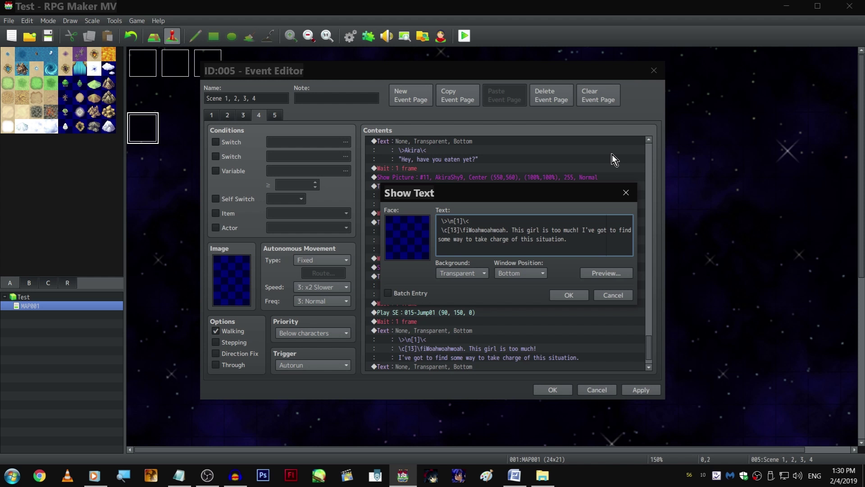
pyautogui.press('End')
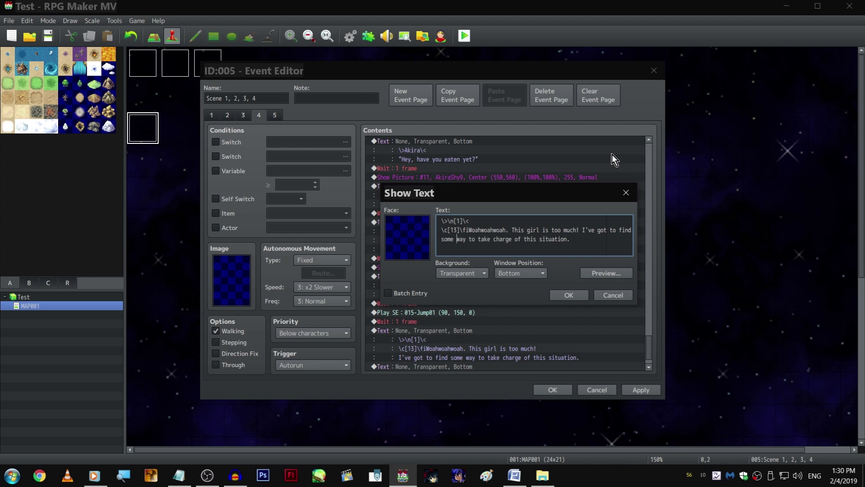
# - Append the cut "It's like she has" sentence to the "Woahwoahwoah" narration, break the line before "this entire scenario", and save the message
pyautogui.hotkey('ctrl', 'v')
pyautogui.press('Up')
pyautogui.press('Delete')
pyautogui.press('BackSpace')
pyautogui.hotkey('ctrl', 'Left')
pyautogui.hotkey('ctrl', 'Left')
pyautogui.hotkey('ctrl', 'Left')
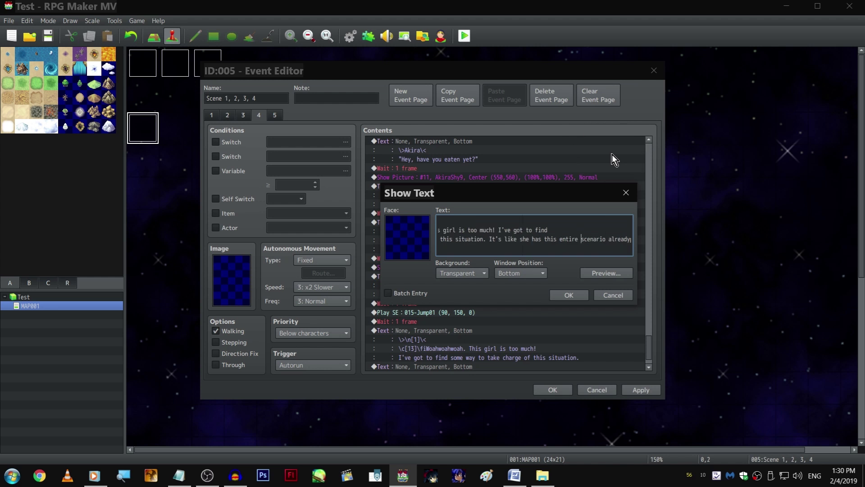
pyautogui.press('Return')
pyautogui.press('Delete')
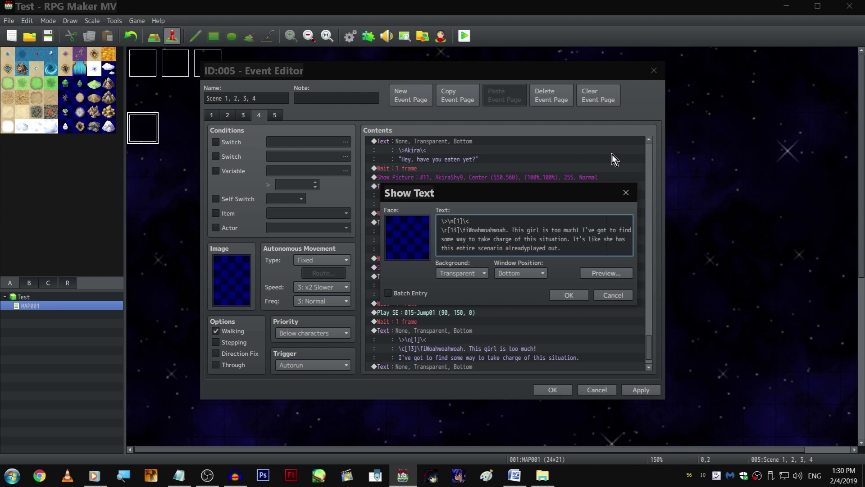
pyautogui.hotkey('ctrl', 'Return')
# - Start the emptied last narration with the line "I suffer through my own emotional insecurities" after the \c[13] code
pyautogui.scroll(-2, 612, 154)
pyautogui.click(482, 333)
pyautogui.doubleClick(480, 339)
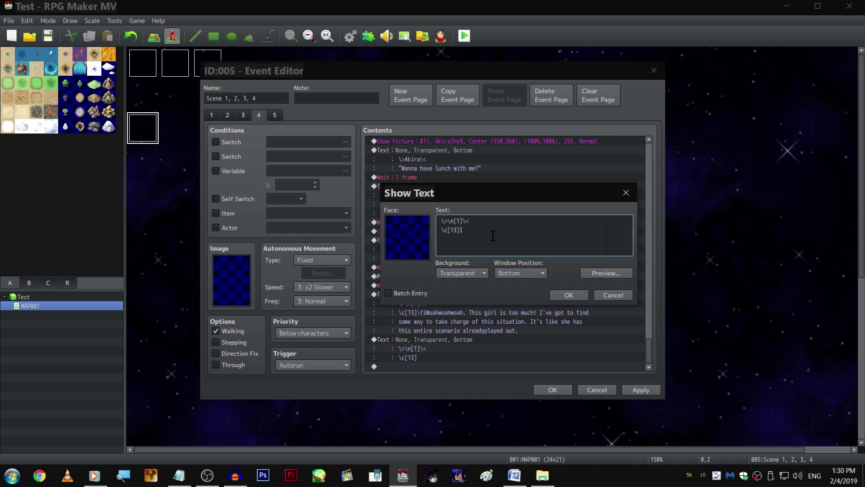
pyautogui.write('I suffer through my own emotional insecurities')
pyautogui.press('Return')
# - Continue the narration with the line "and let Akira-darling feed me. God. This is so embarrassing."
pyautogui.write('and let A')
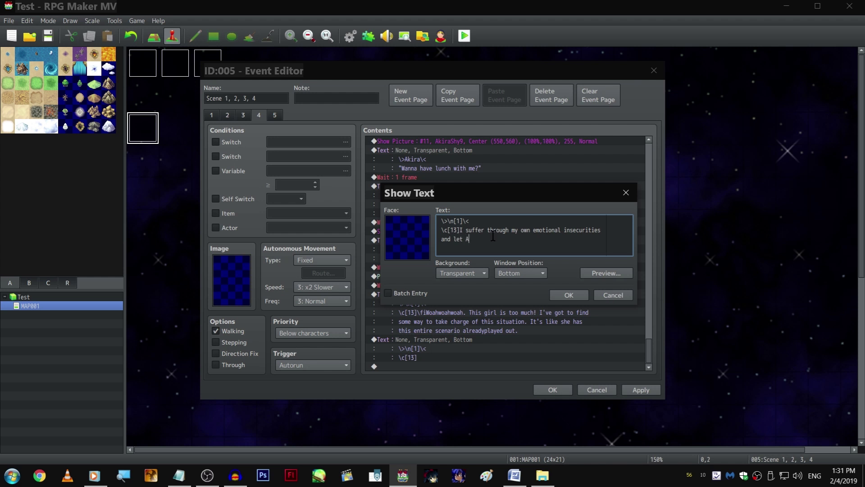
pyautogui.write('kira-ar')
pyautogui.write('arling feed me')
pyautogui.write('. God. This ')
pyautogui.write('is so emb')
pyautogui.write('ra')
pyautogui.press('BackSpace')
pyautogui.press('BackSpace')
pyautogui.press('BackSpace')
pyautogui.press('BackSpace')
pyautogui.write('embarrassing')
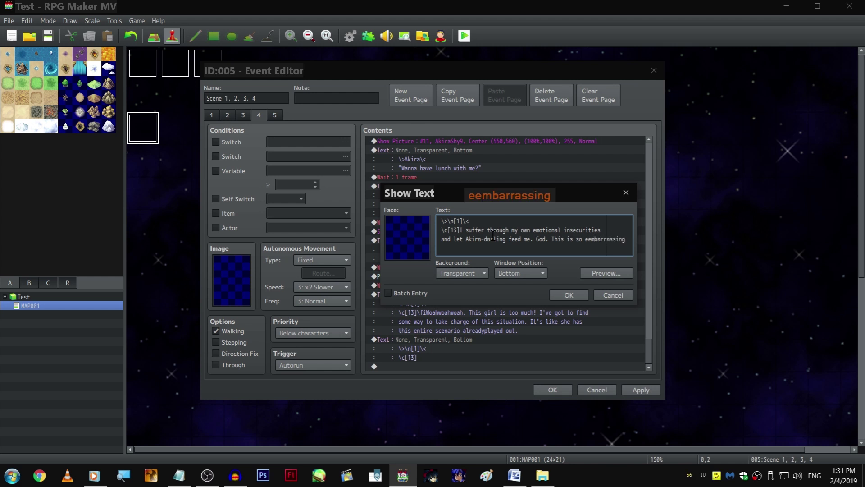
pyautogui.hotkey('ctrl', 'BackSpace')
pyautogui.write('embarrassing ')
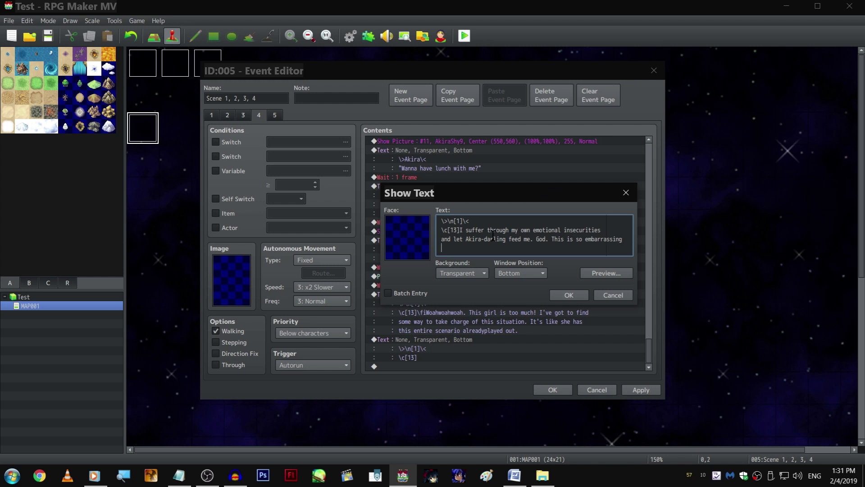
# - Add the closing line "Do people really do this?" to the narration, then save the message and the event
pyautogui.write('Do people reall')
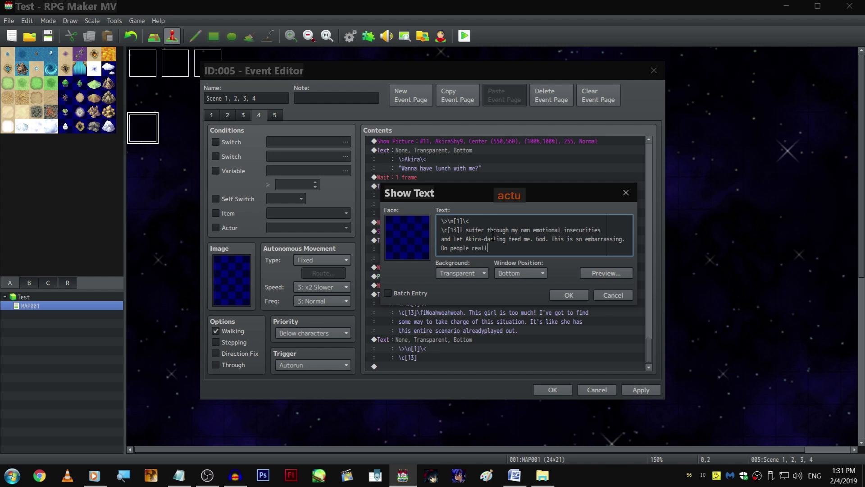
pyautogui.write('y do this?')
pyautogui.hotkey('ctrl', 'Return')
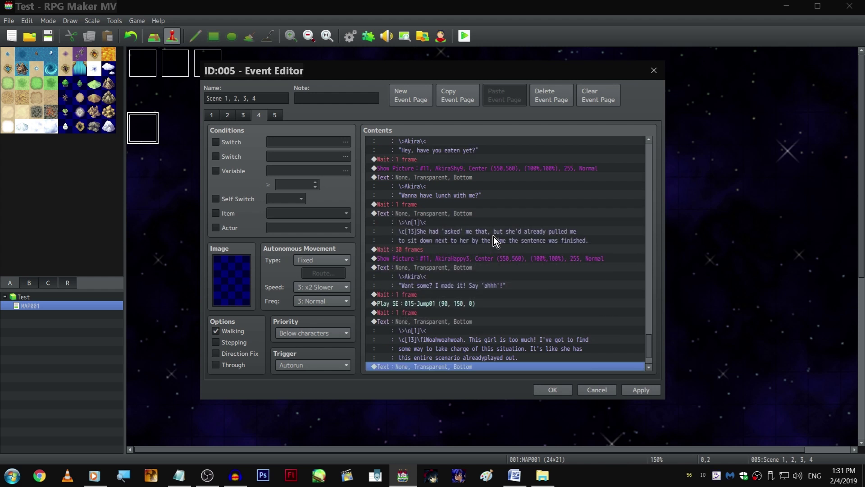
pyautogui.click(563, 390)
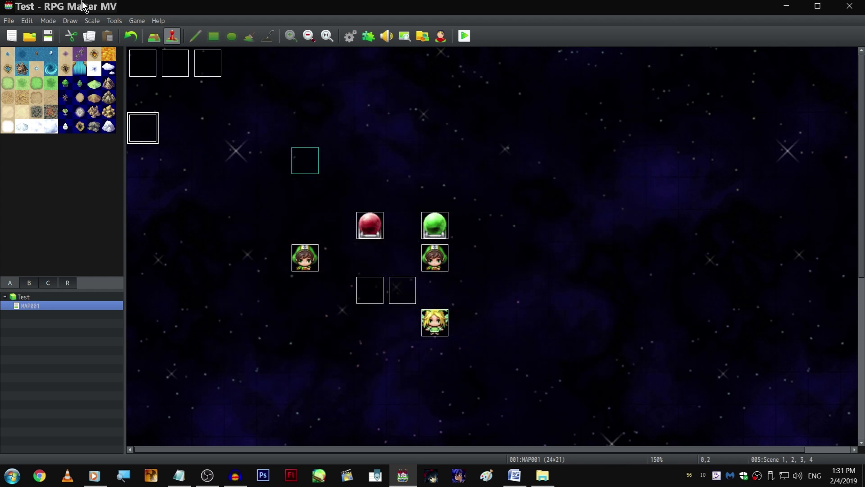
# - Reopen the Scene 1, 2, 3, 4 event on page 4 and insert a copy of the 1-frame wait before the "I suffer through" narration
pyautogui.doubleClick(148, 125)
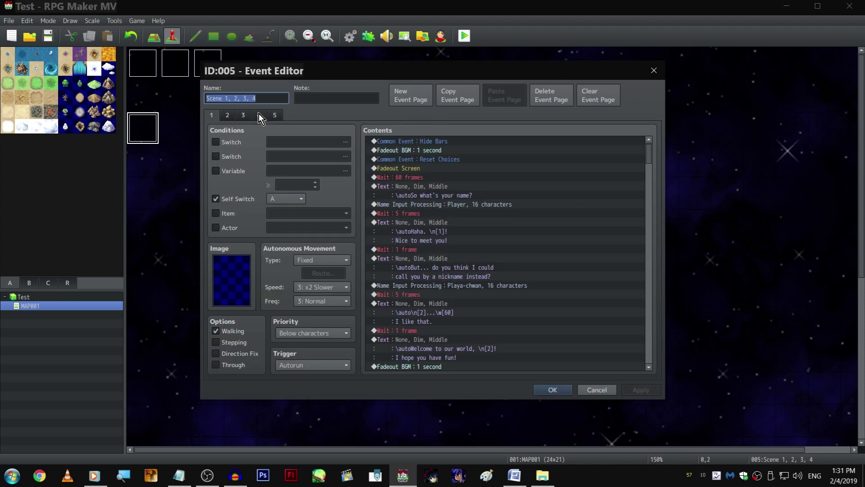
pyautogui.click(258, 114)
pyautogui.scroll(-10, 542, 171)
pyautogui.scroll(-15, 631, 161)
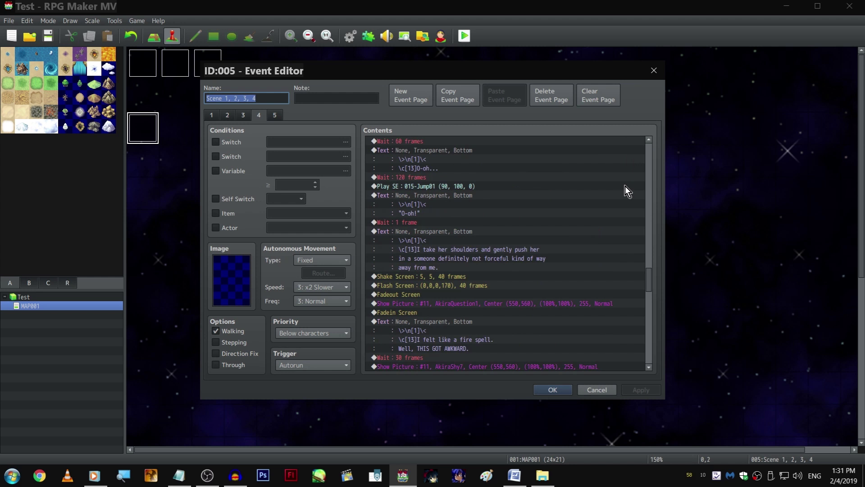
pyautogui.click(456, 221)
pyautogui.click(449, 249)
pyautogui.click(465, 321)
pyautogui.hotkey('ctrl', 'v')
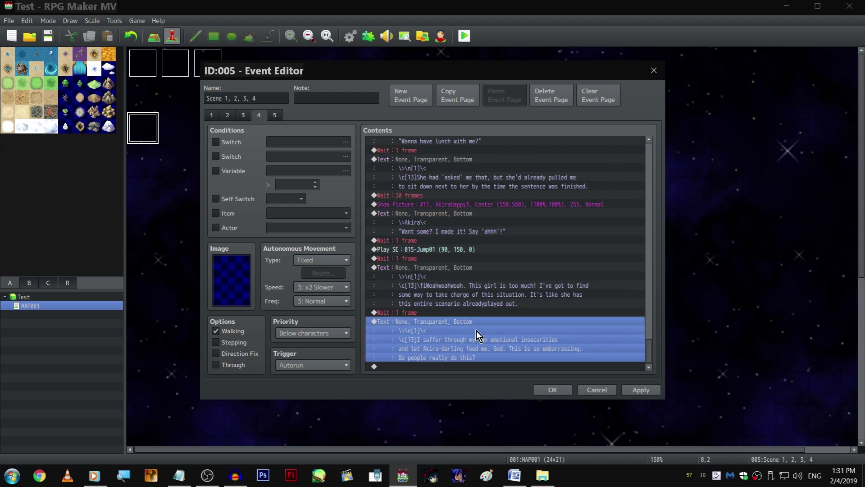
# - Add another copy of the 1-frame wait at the end of the page 4 command list
pyautogui.click(475, 366)
pyautogui.hotkey('ctrl', 'v')
pyautogui.rightClick(468, 368)
pyautogui.click(462, 366)
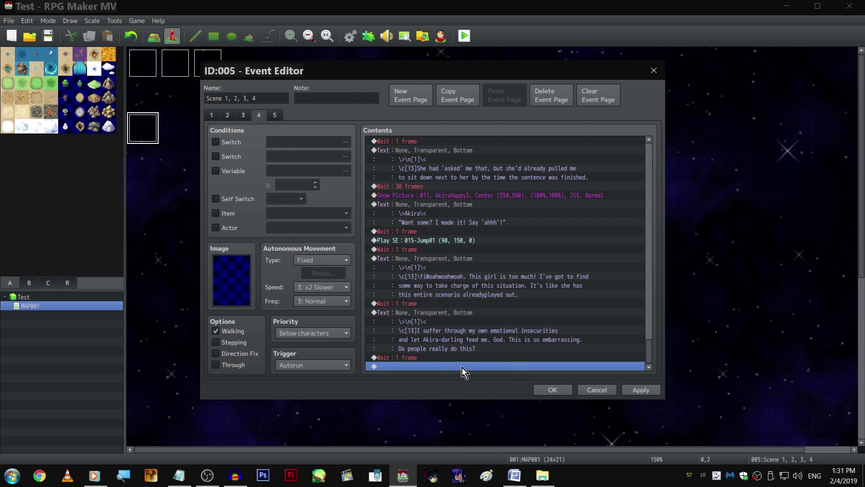
# - Switch to the open Word document
pyautogui.moveTo(485, 339); pyautogui.dragTo(426, 424)
pyautogui.hotkey('alt', 'Tab')
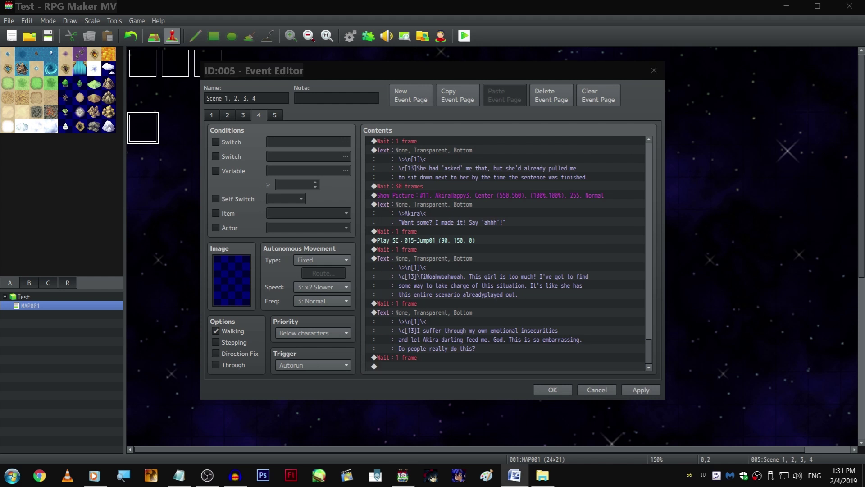